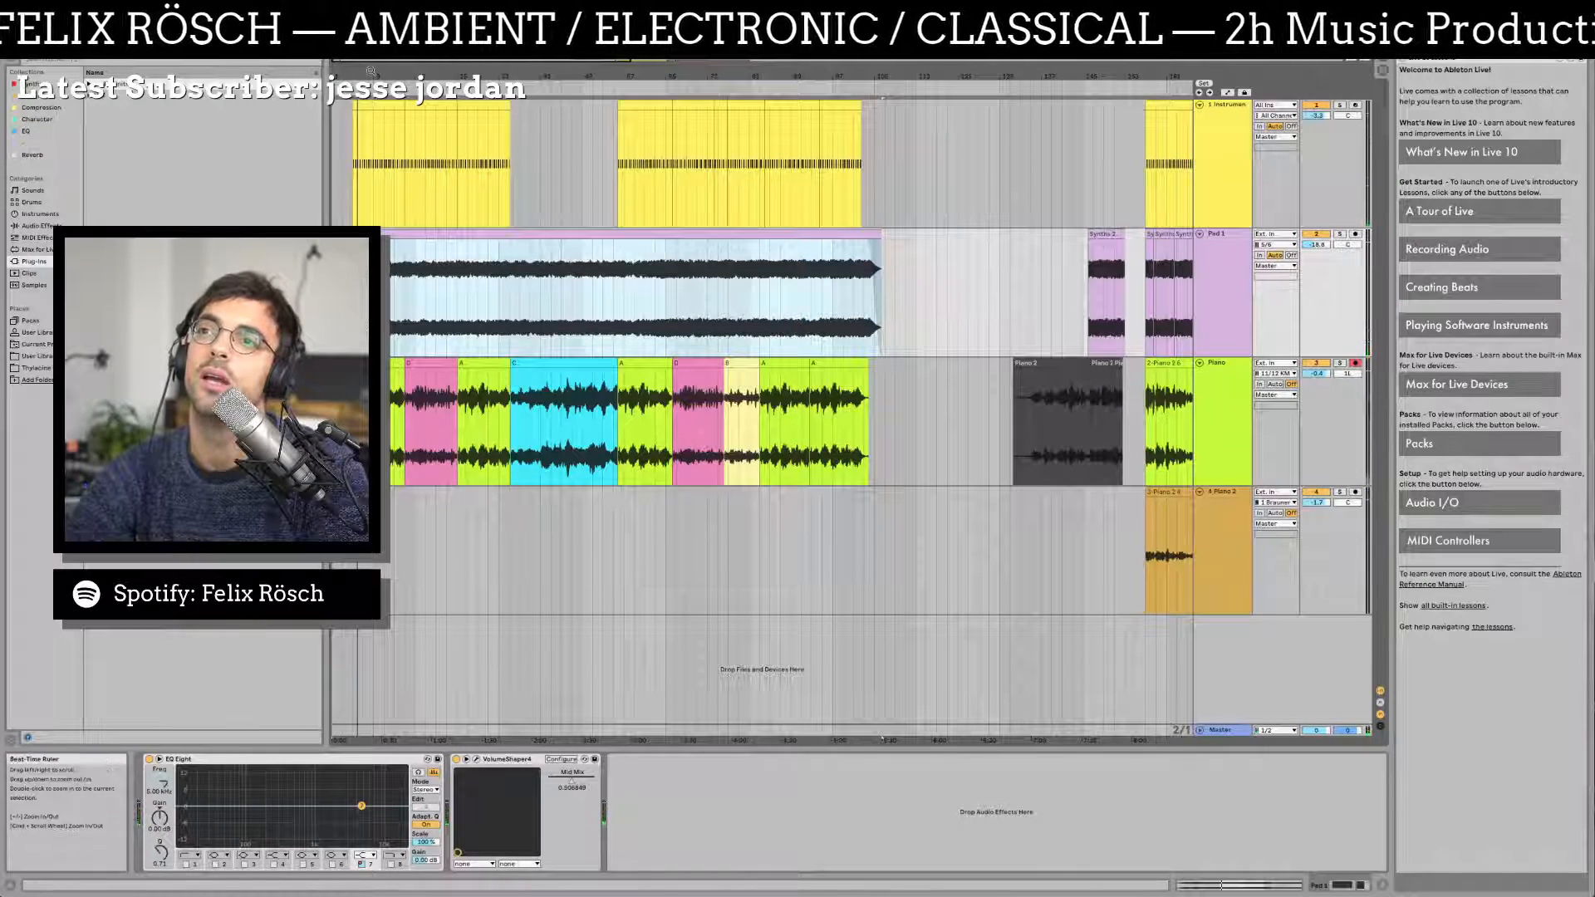
Step: Deactivate the first four clips on the yellow instrument track and set playback to the beginning of the arrangement
drag(370, 75, 431, 75)
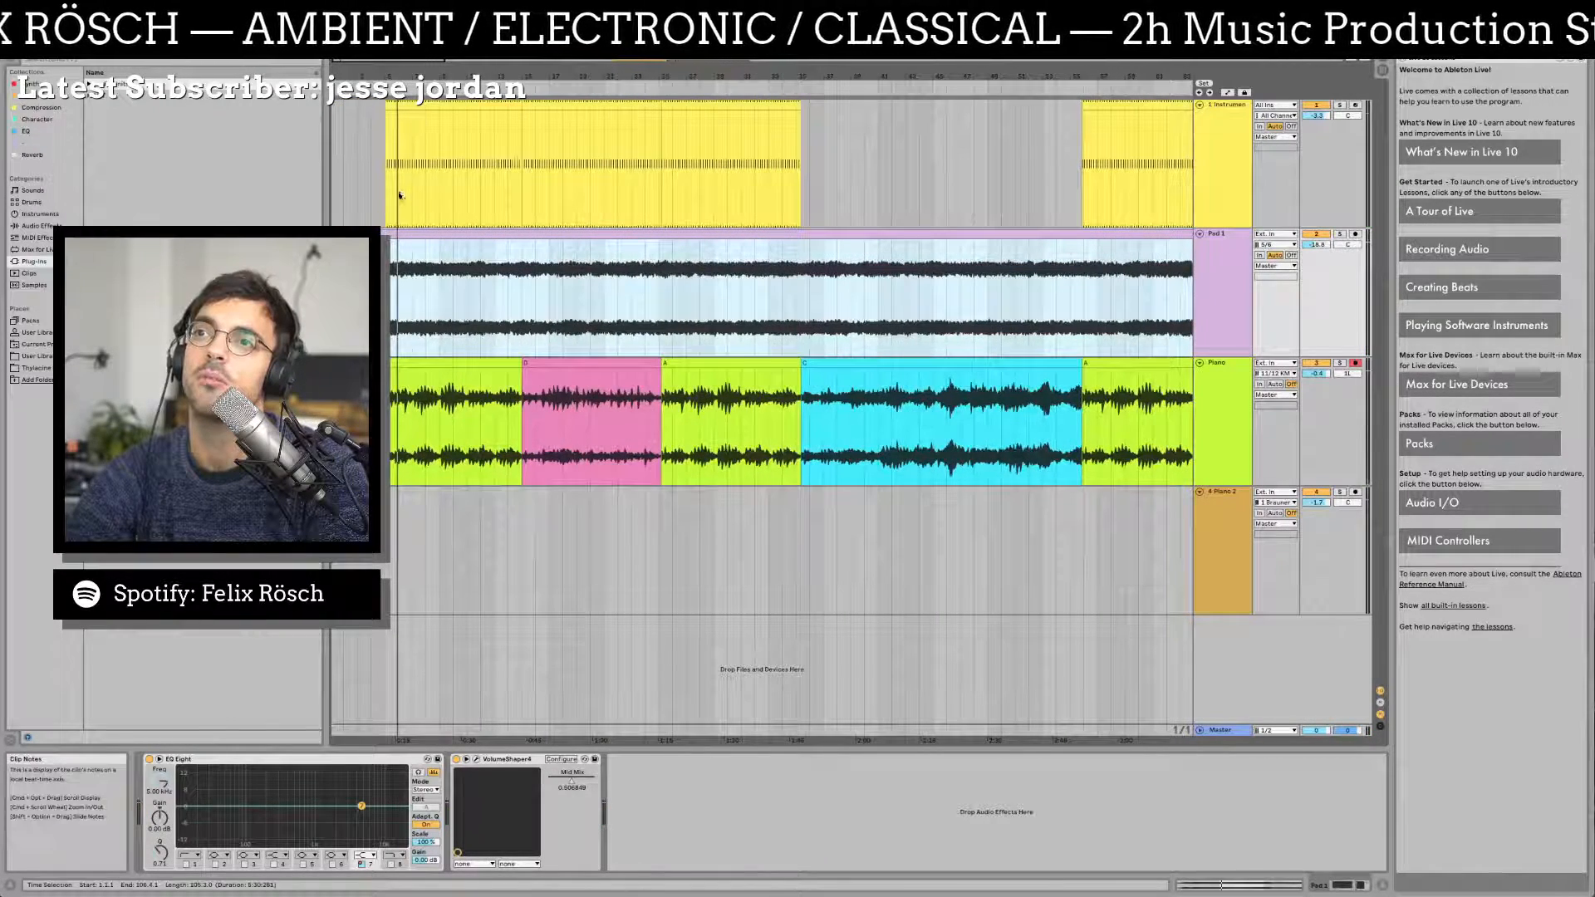
click(430, 124)
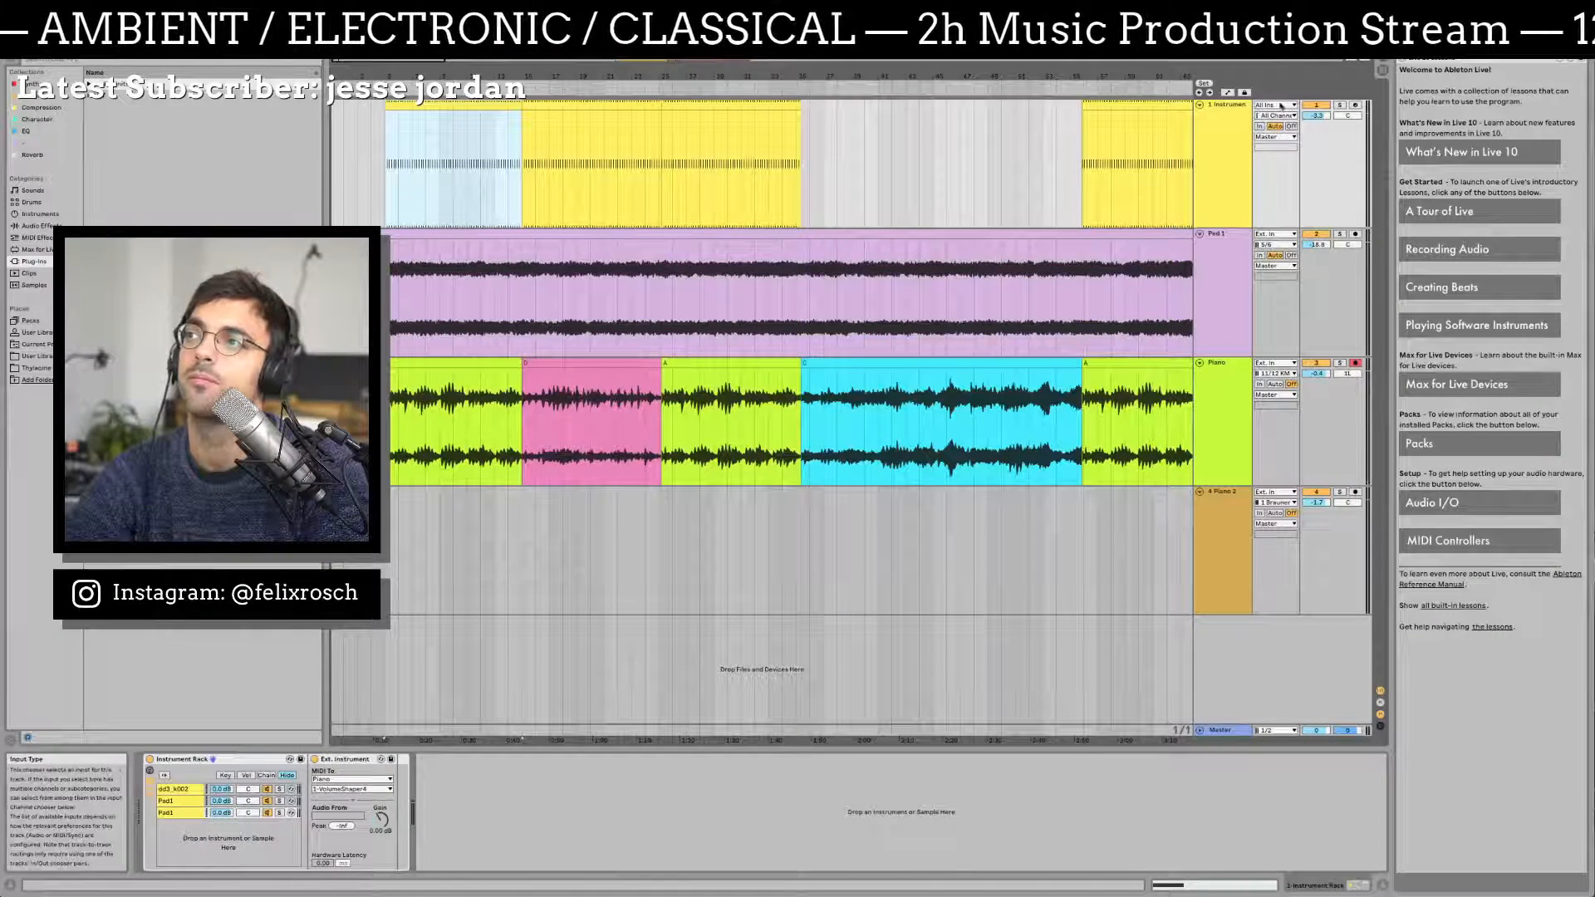
shift+click(1169, 108)
key(0)
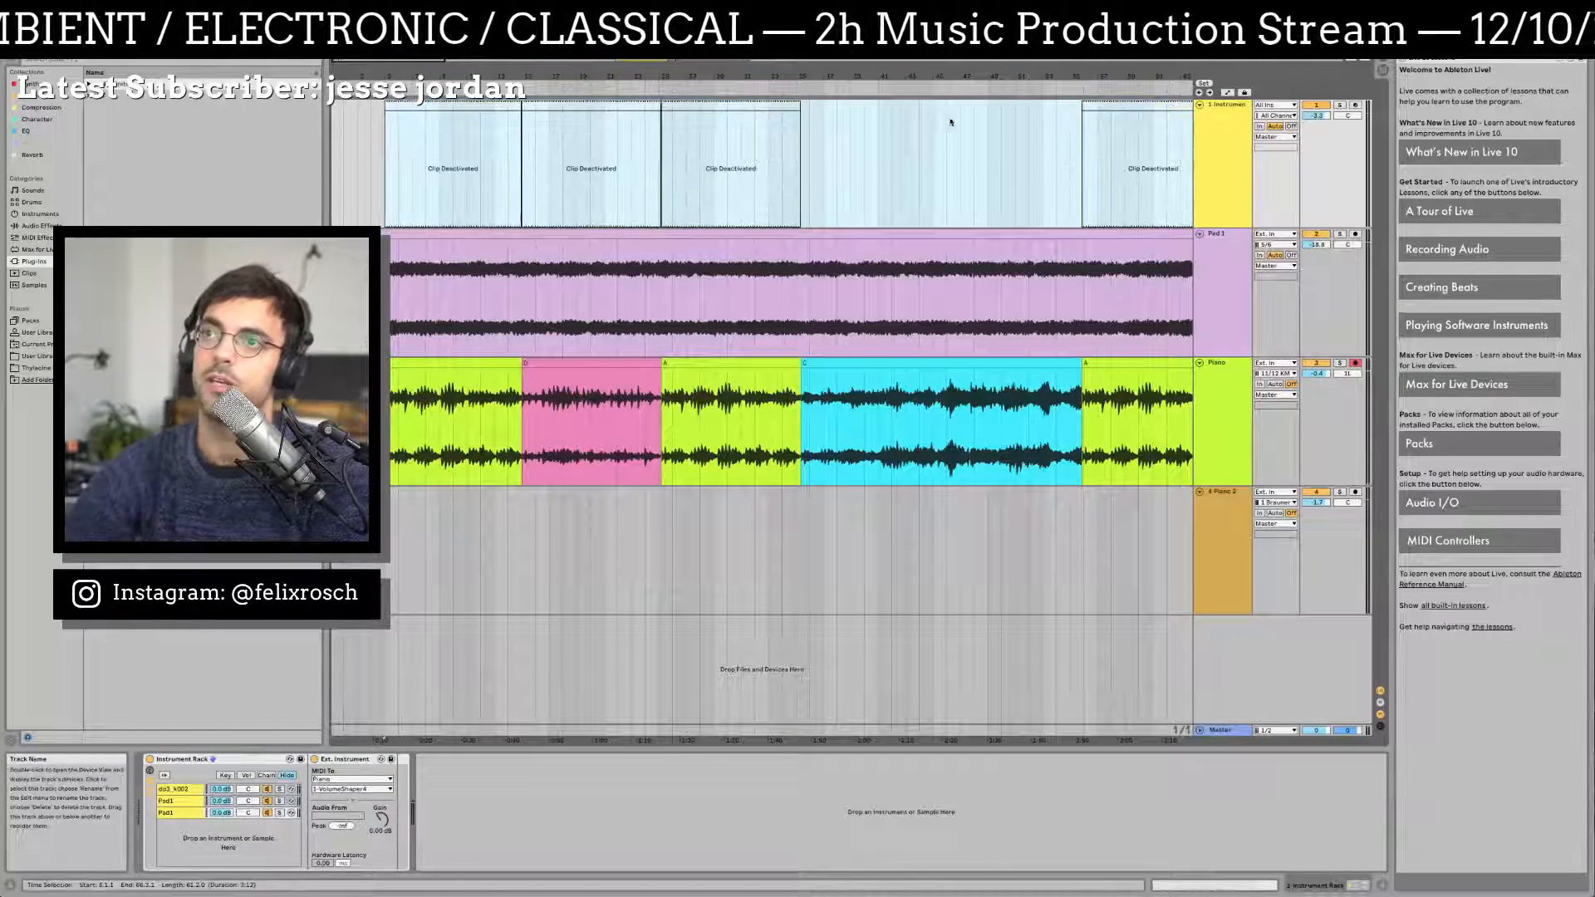
click(380, 226)
click(404, 274)
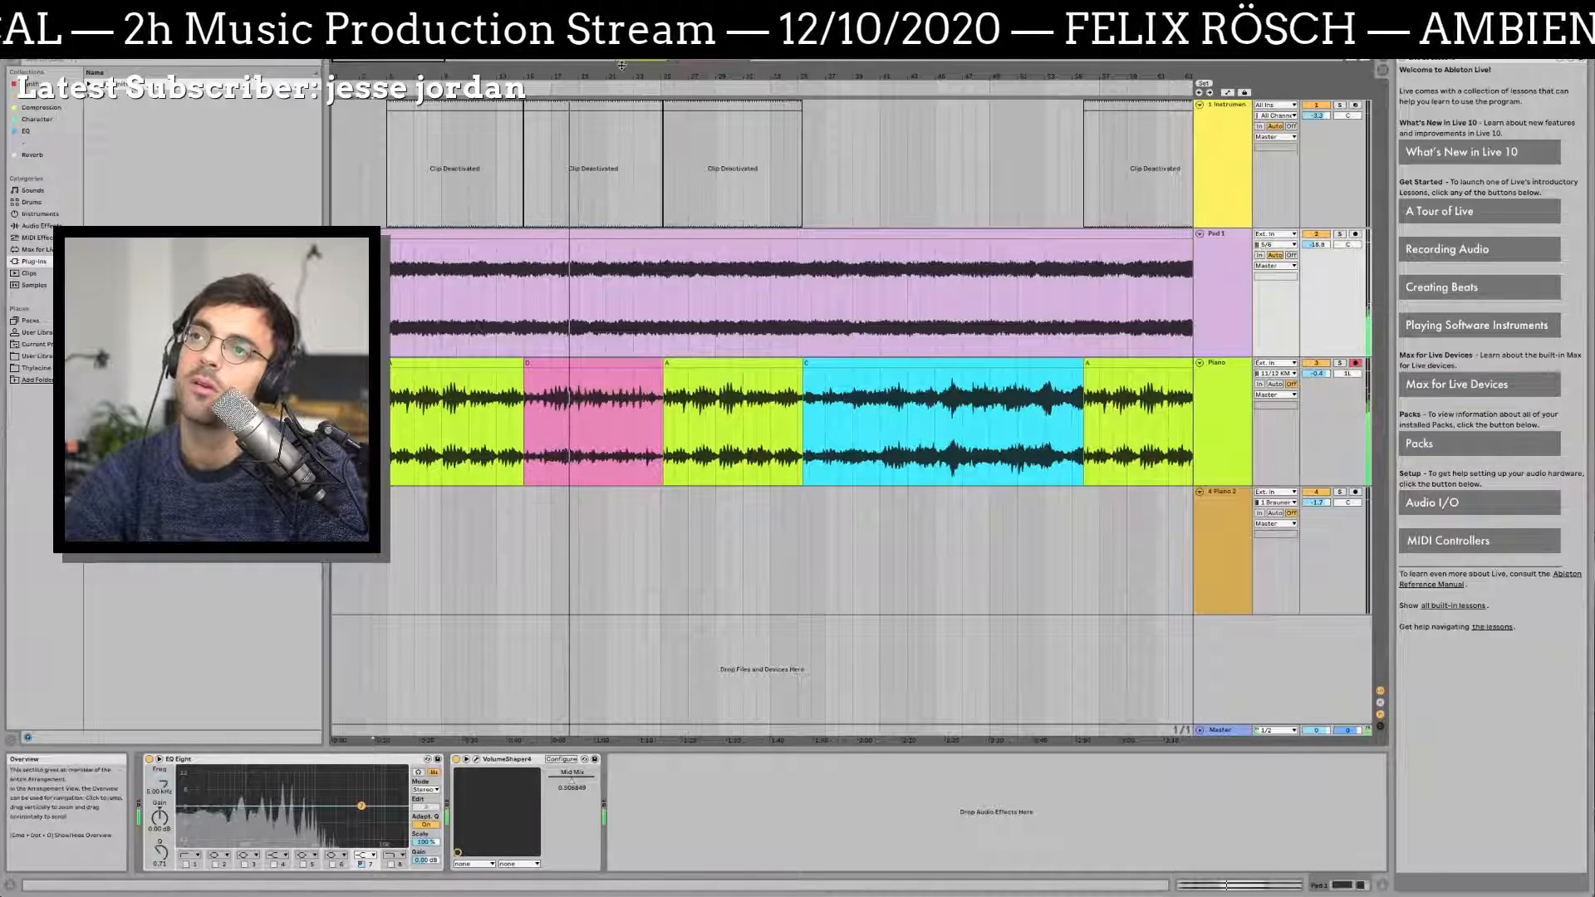
Step: Reactivate the instrument clip above the first pink piano section
drag(621, 66, 621, 51)
click(500, 105)
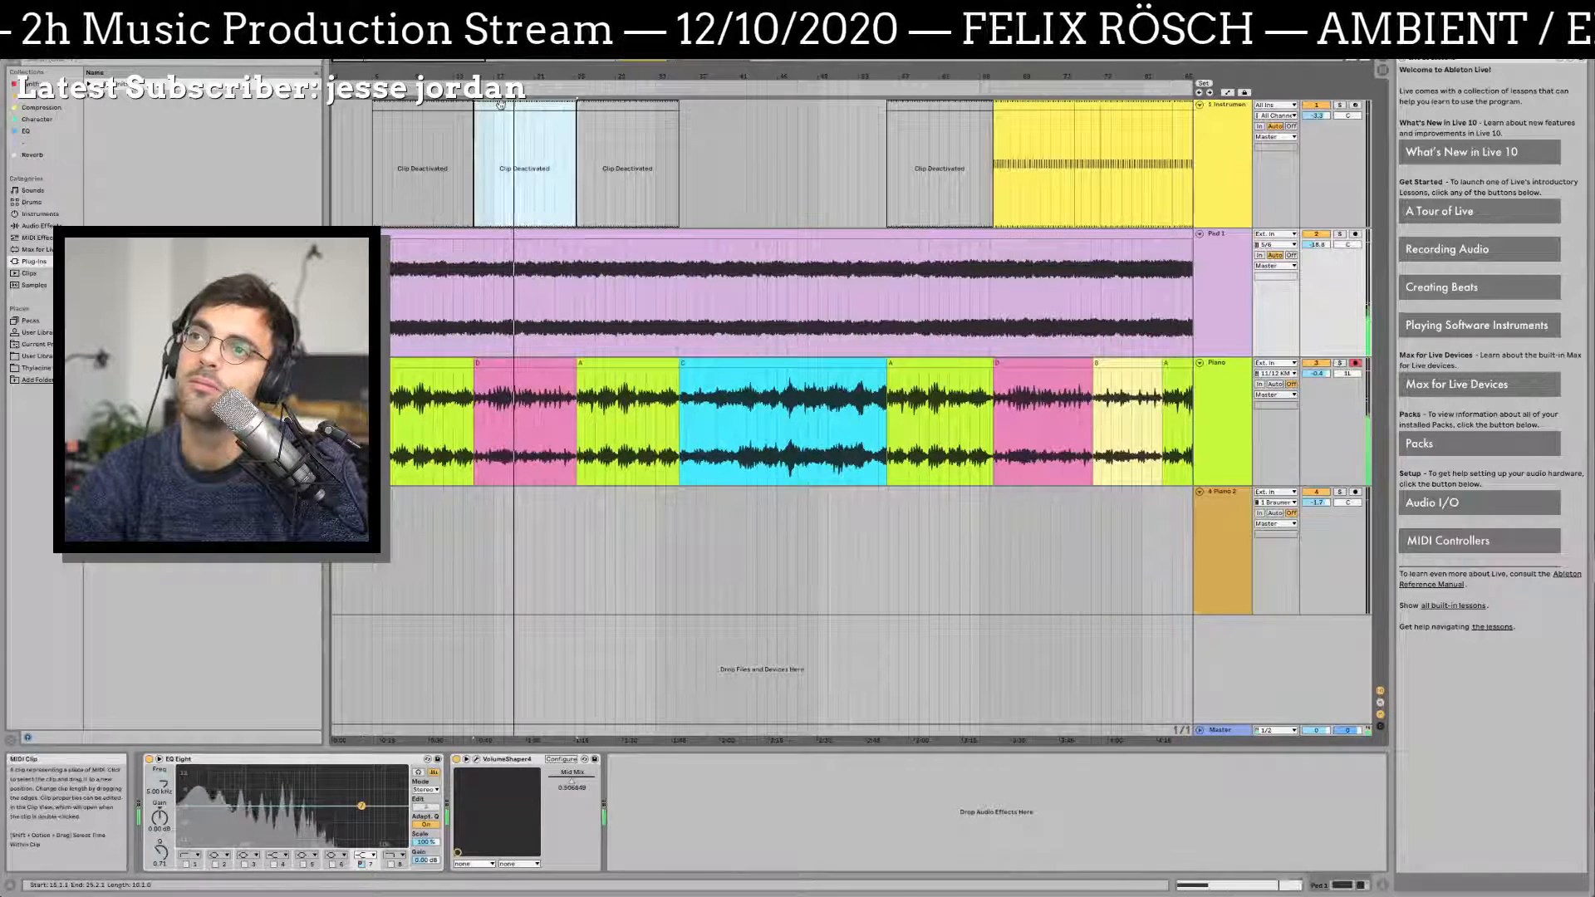
key(0)
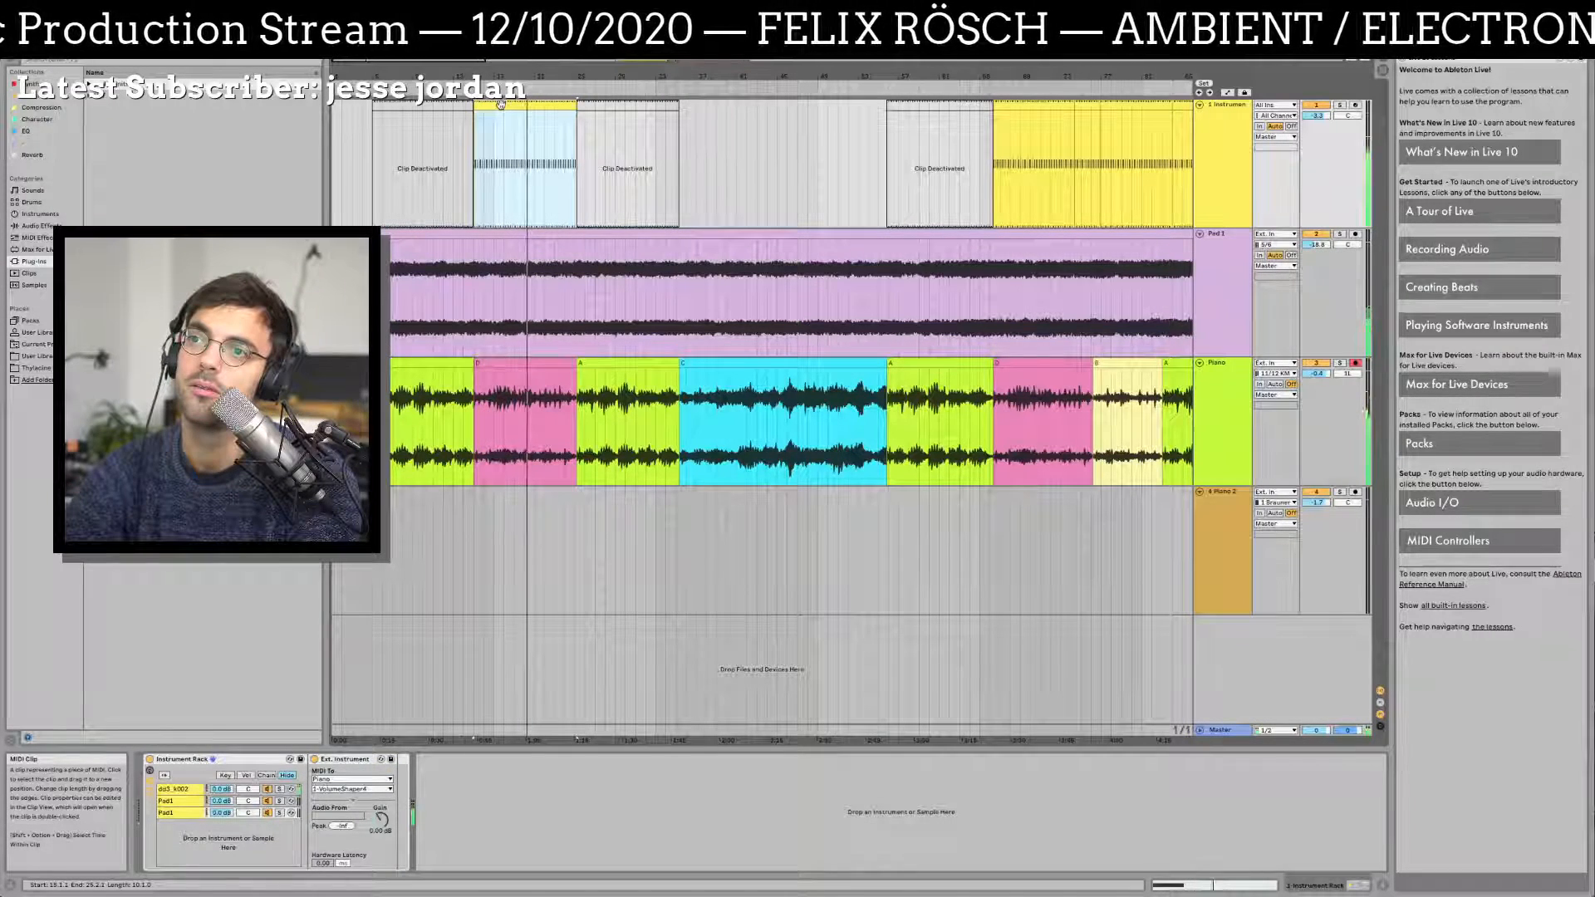
Step: Toggle the green piano clip before the blue section off and on, and deactivate the second instrument clip again
click(622, 362)
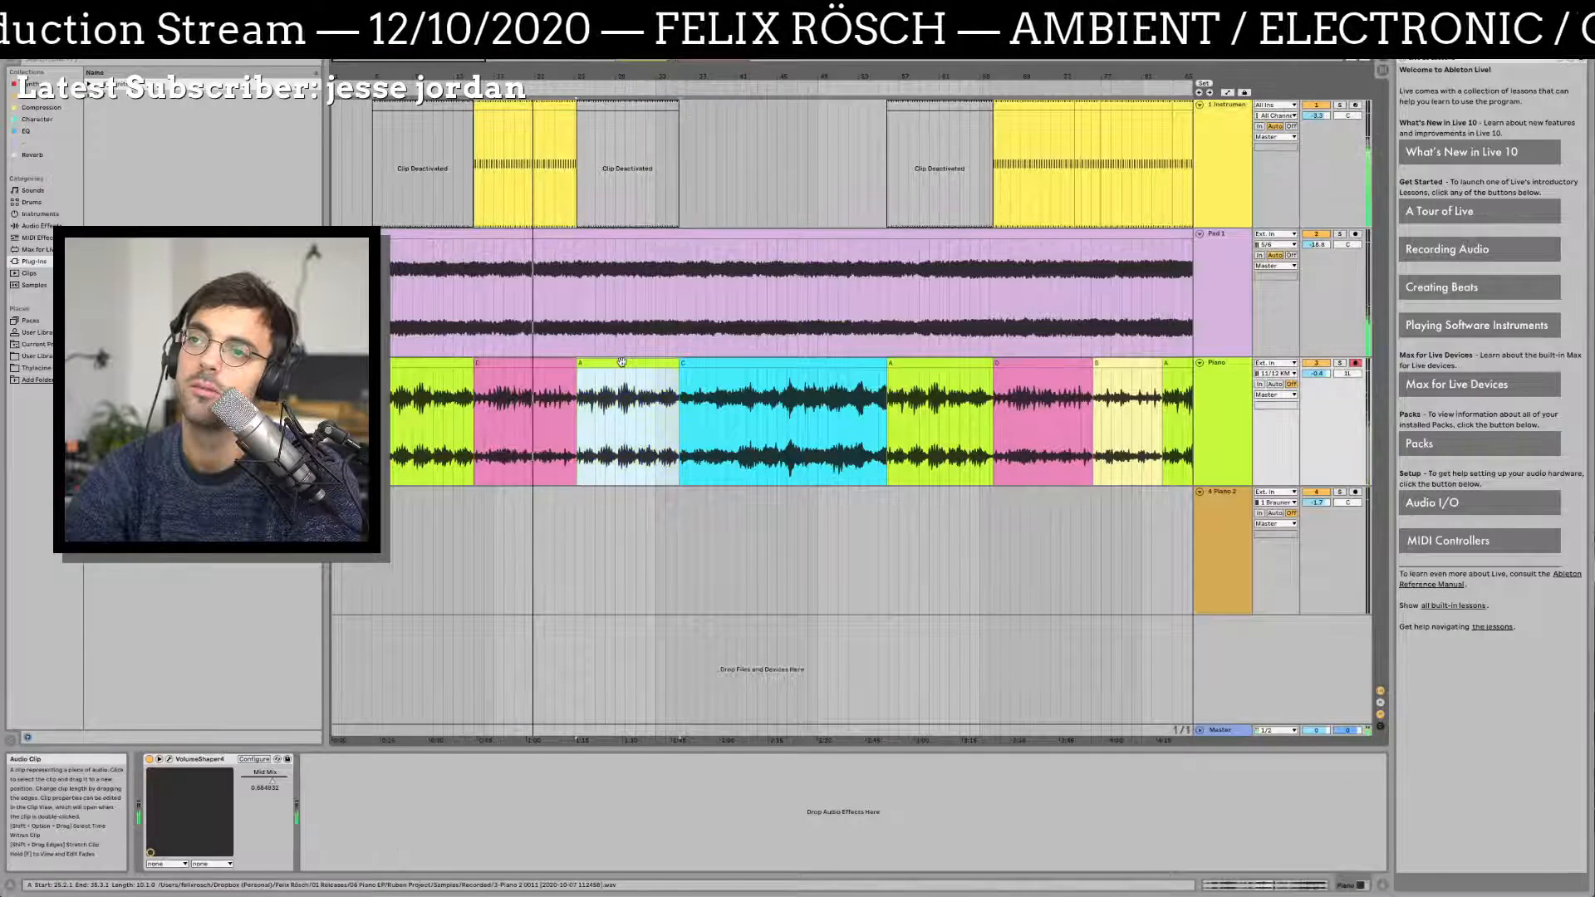
key(0)
key(0)
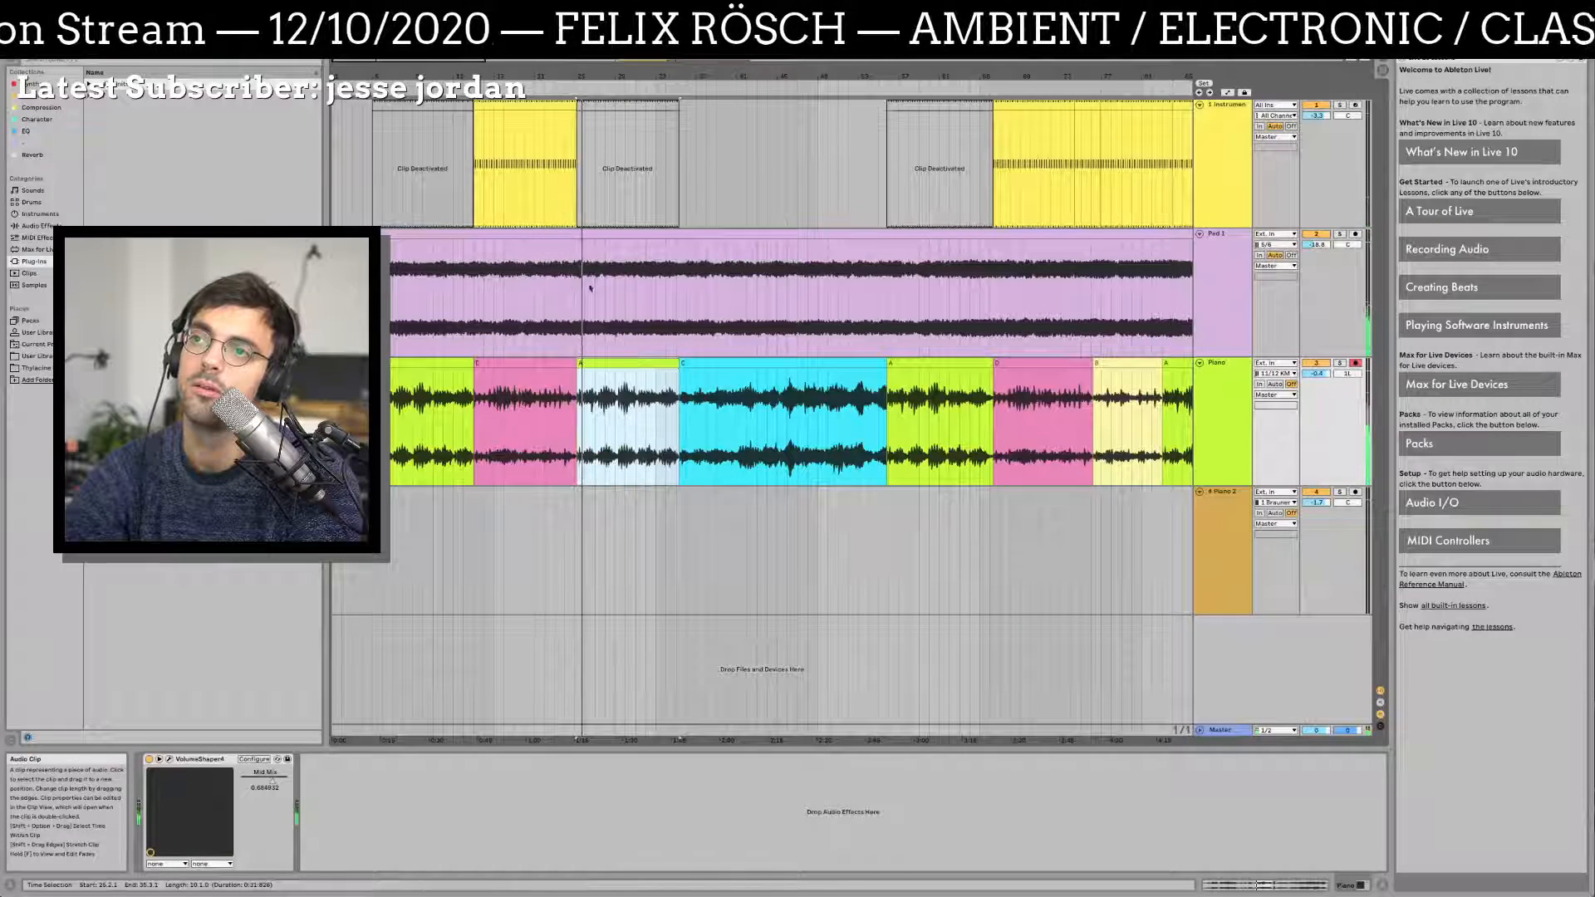
click(542, 104)
key(0)
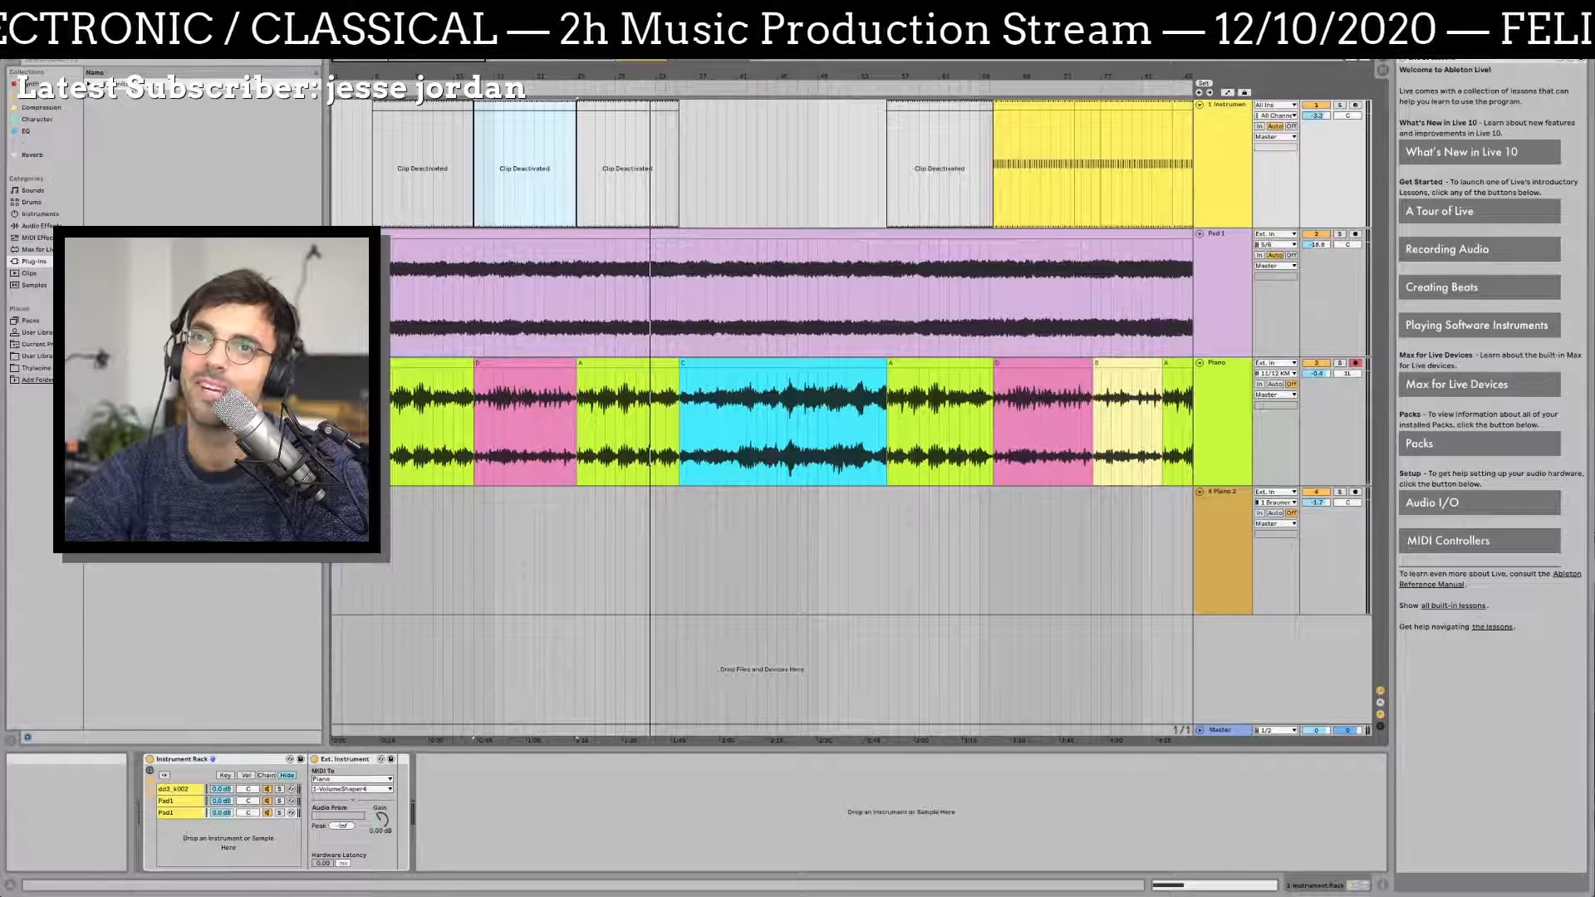
Step: Listen to the arrangement from the first piano clip and stop playback
click(67, 18)
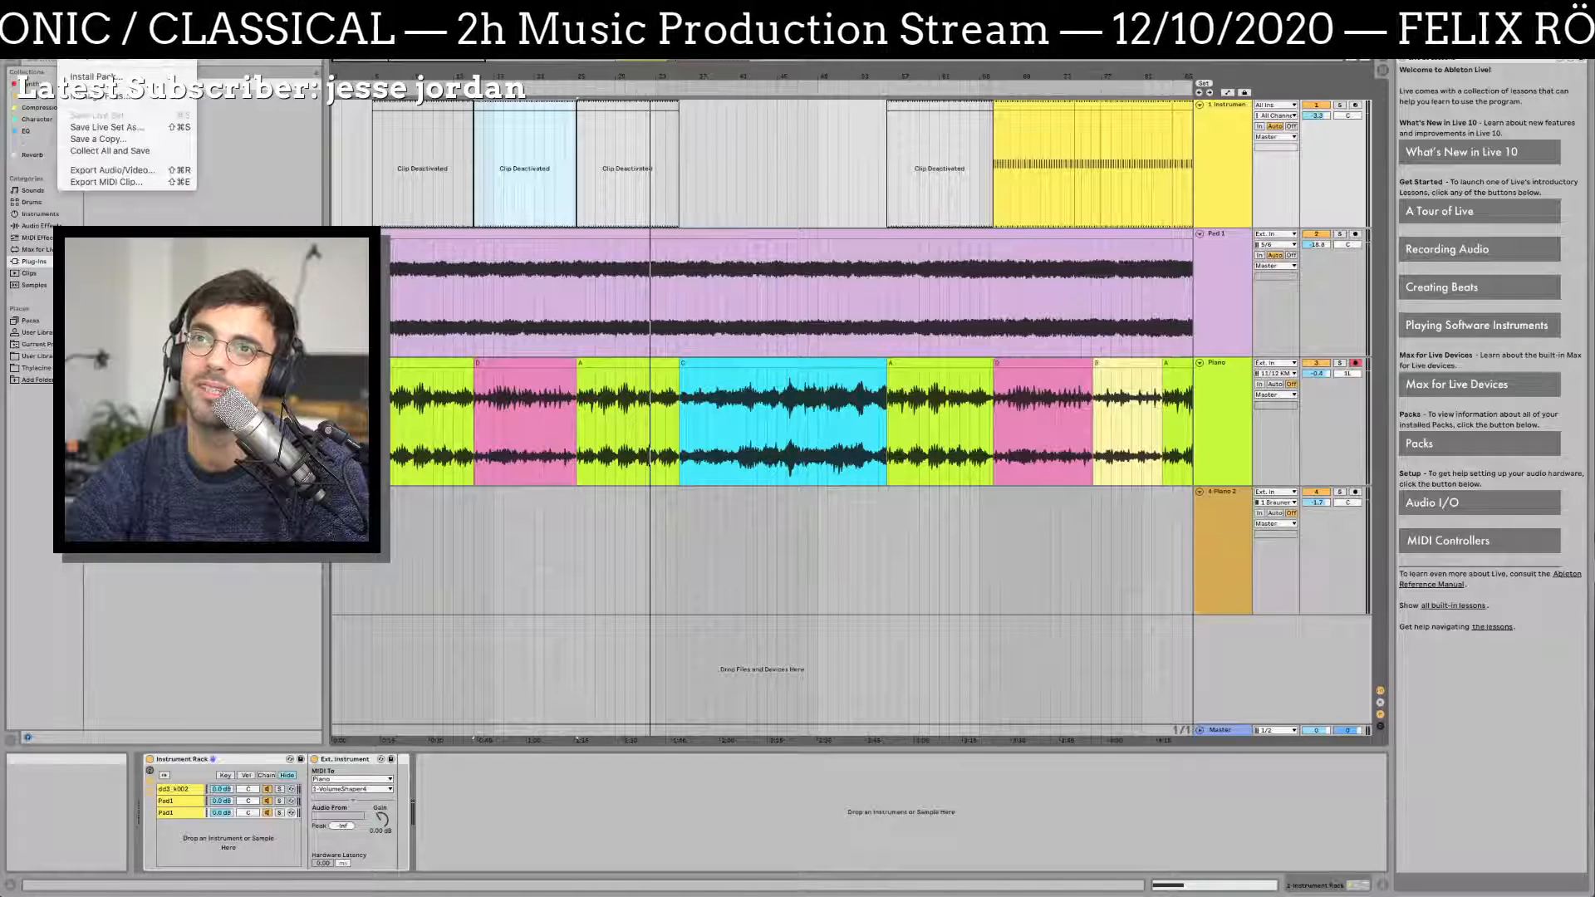
mouse_move(98, 47)
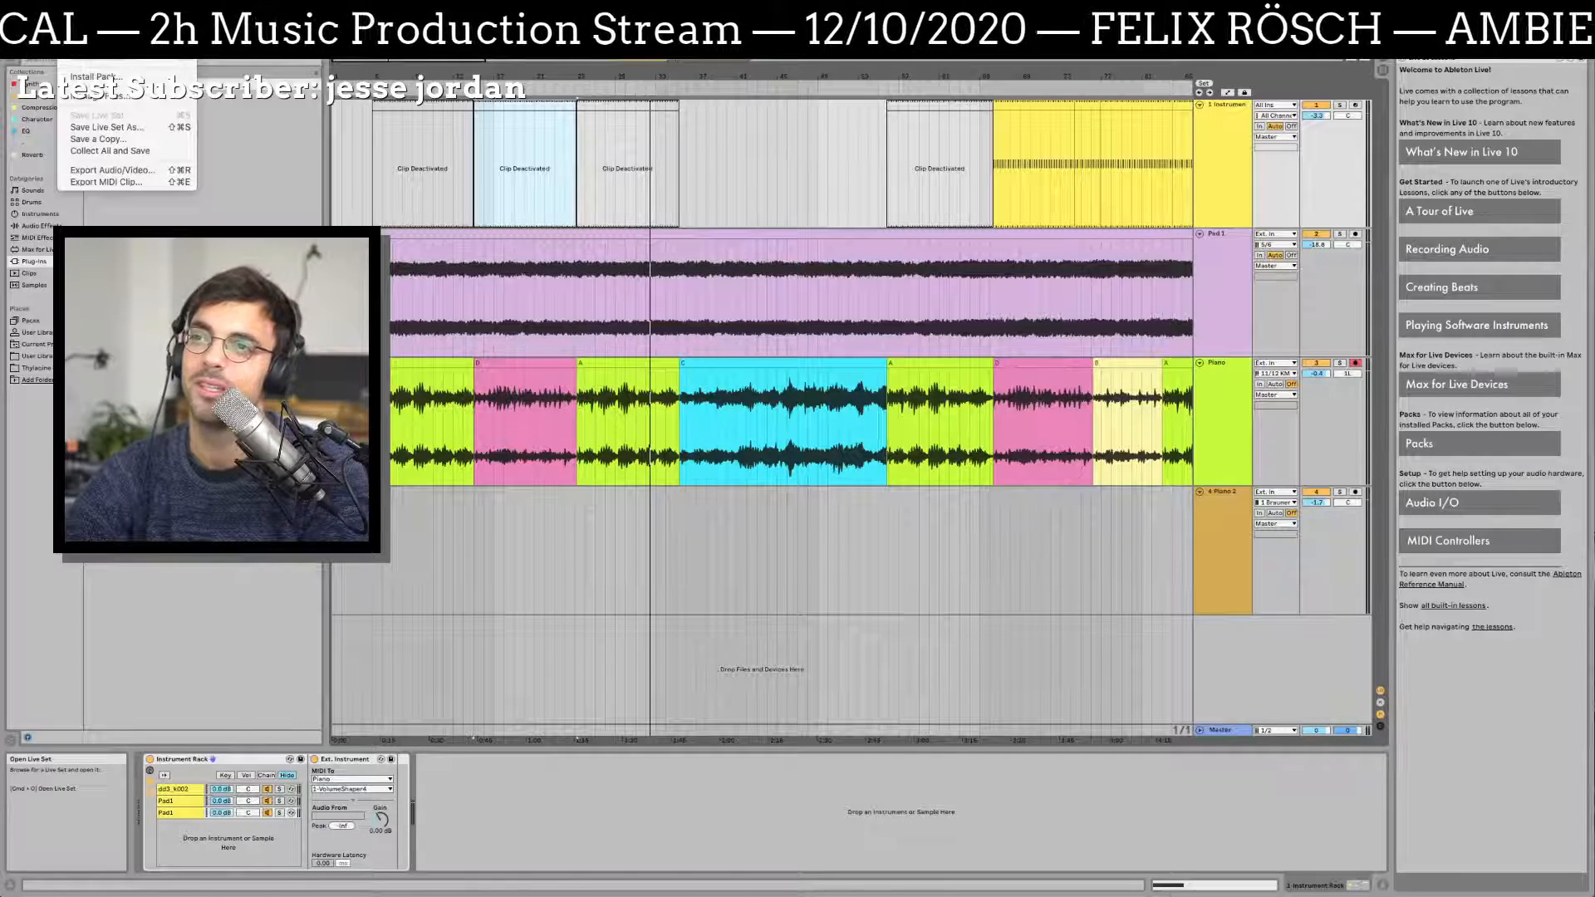
click(413, 332)
click(413, 332)
click(397, 366)
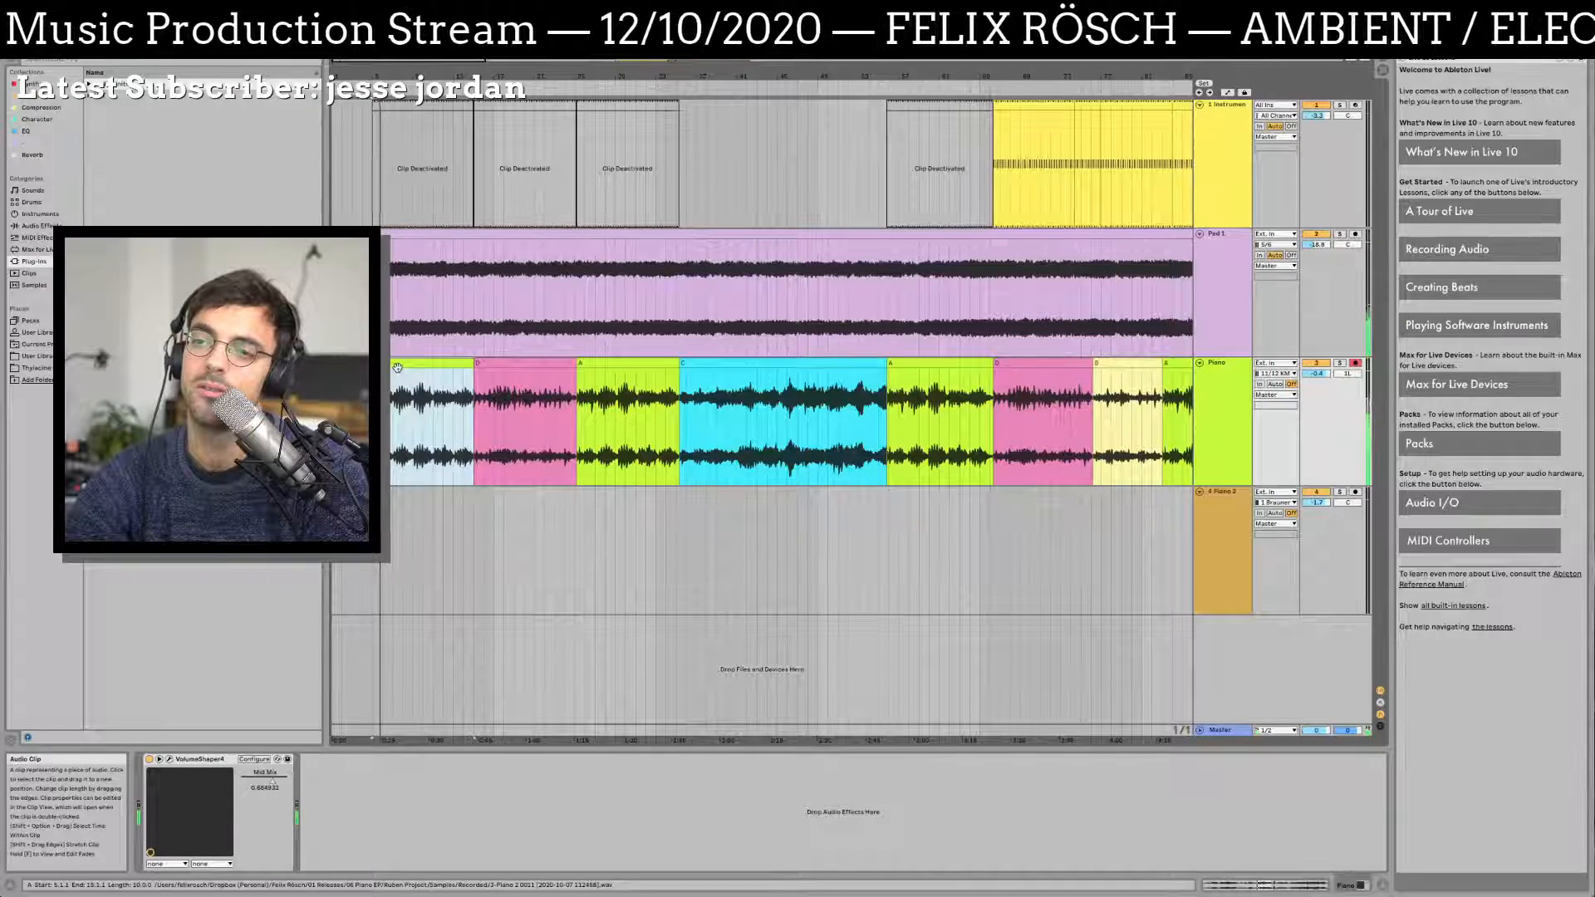
key(space)
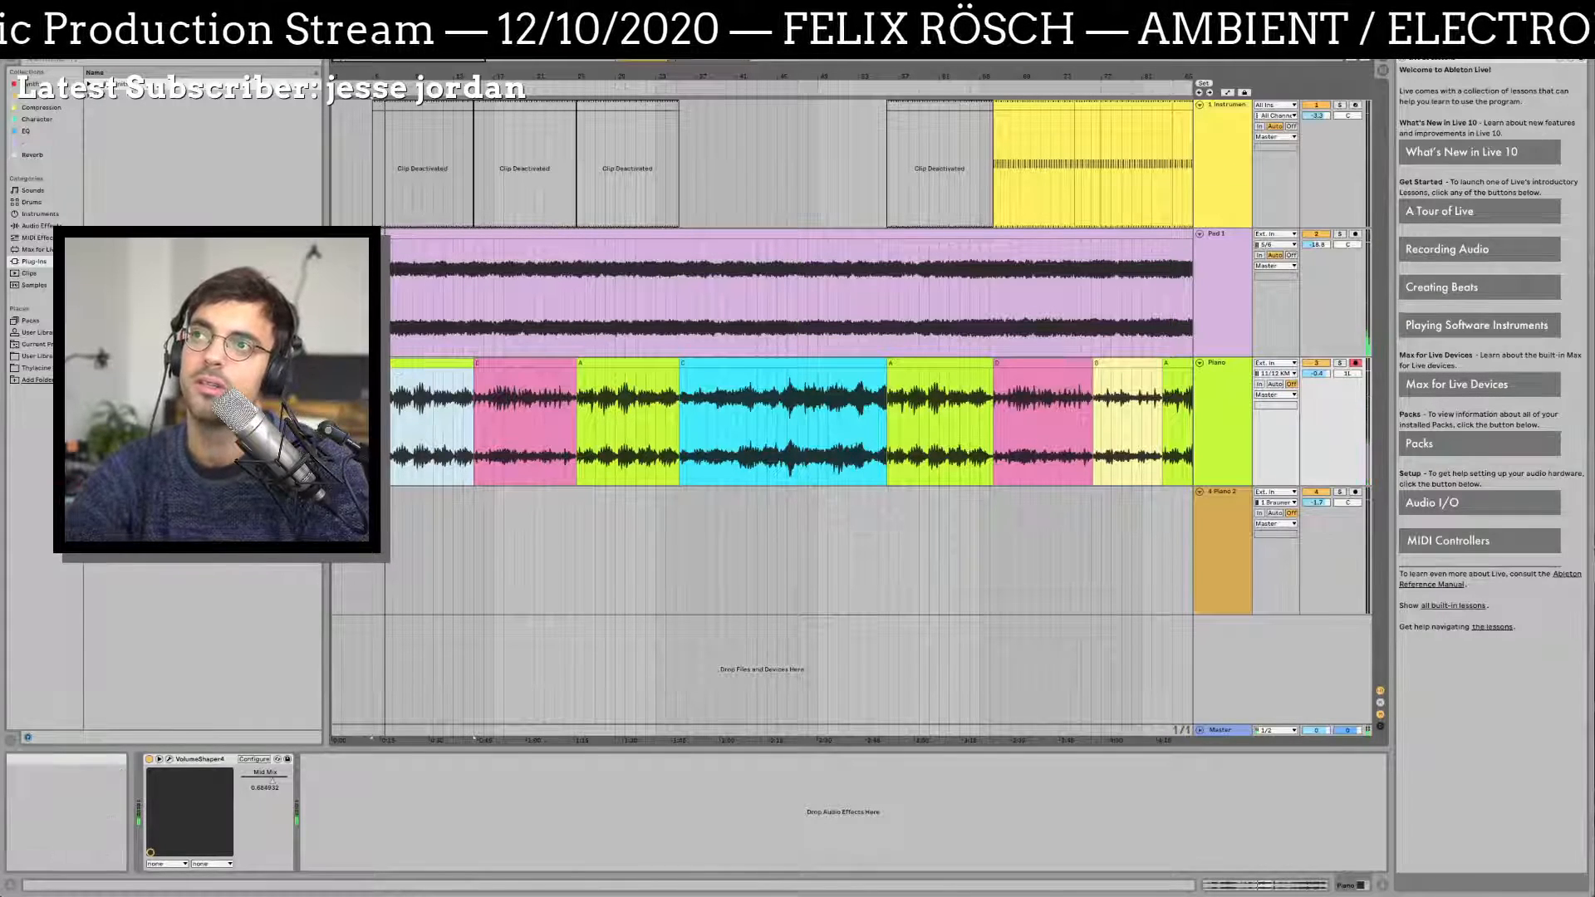
Step: Browse for another Live Set in the Live Impros folder on the Transcend 2 drive
click(69, 7)
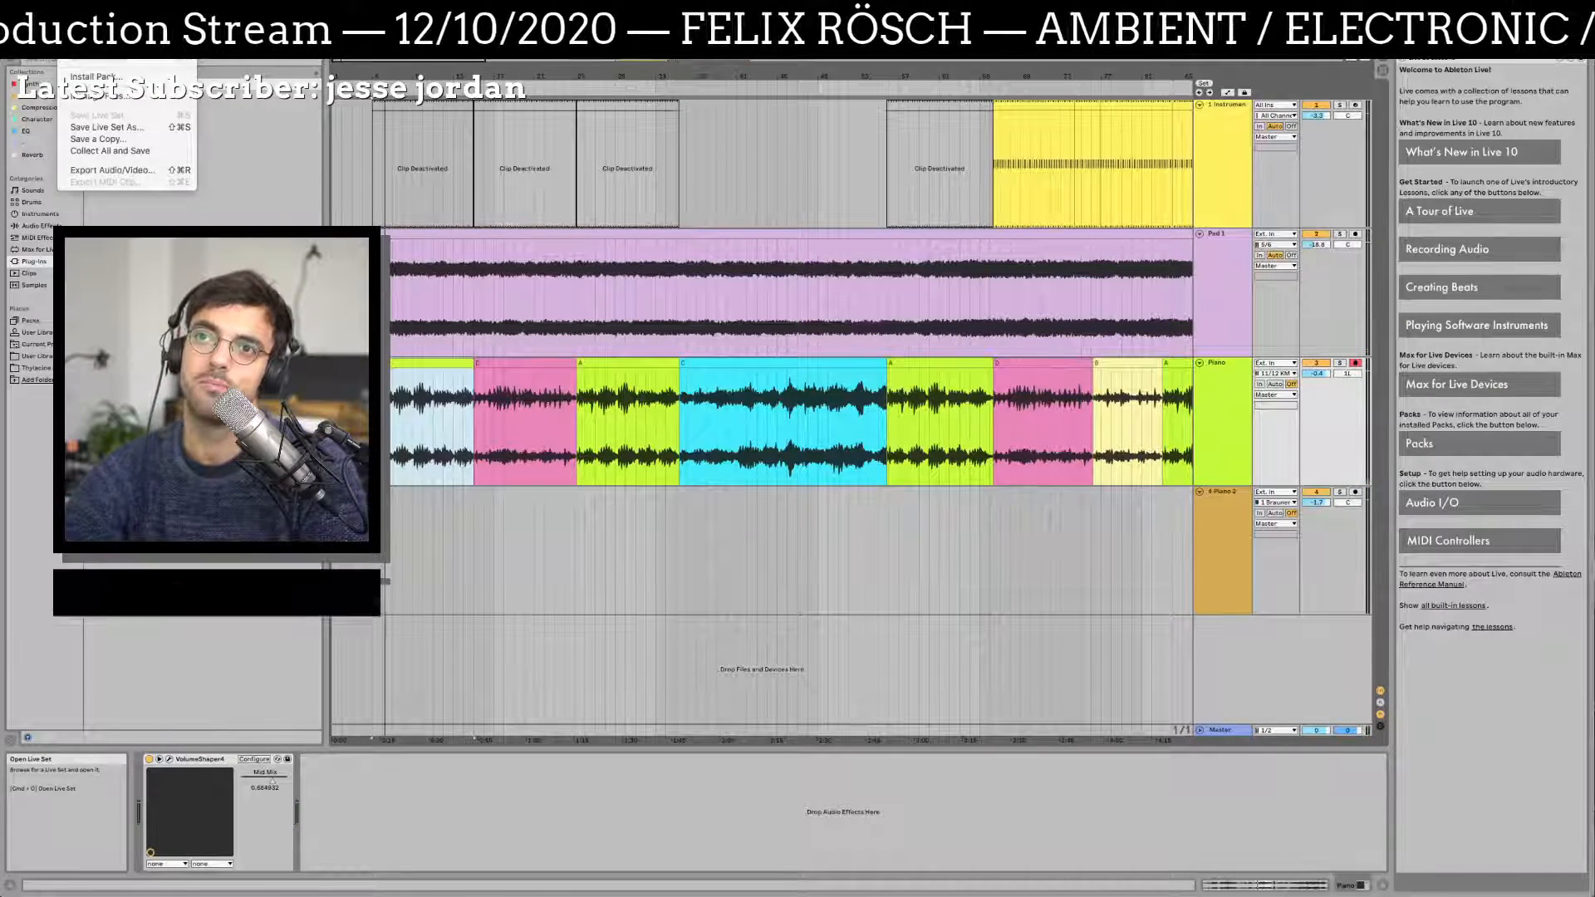
mouse_move(117, 94)
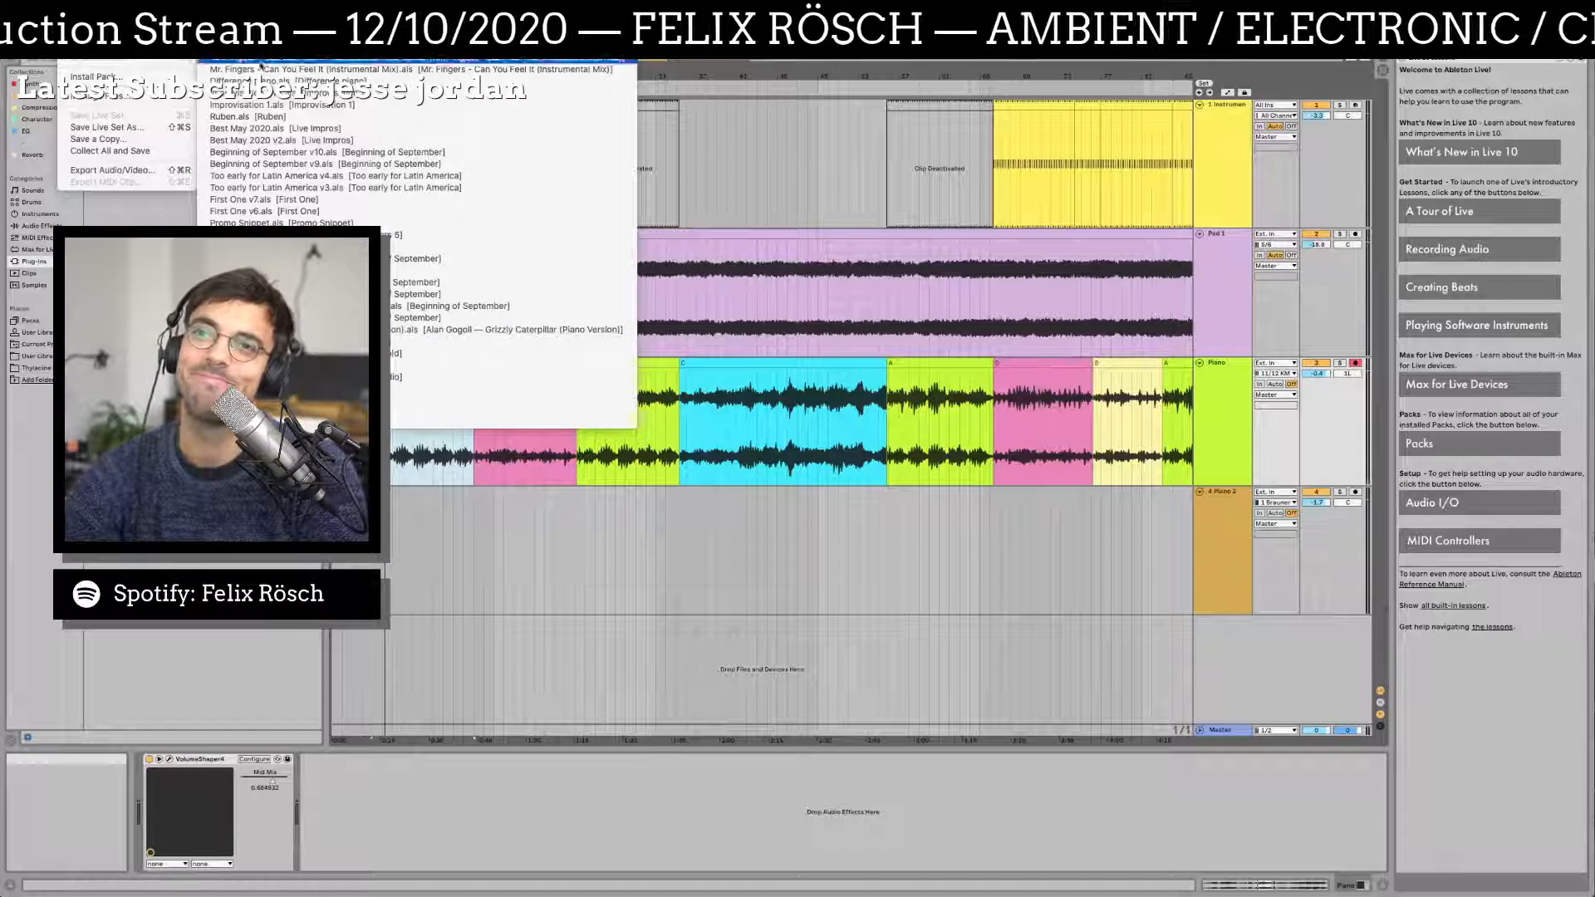
click(412, 142)
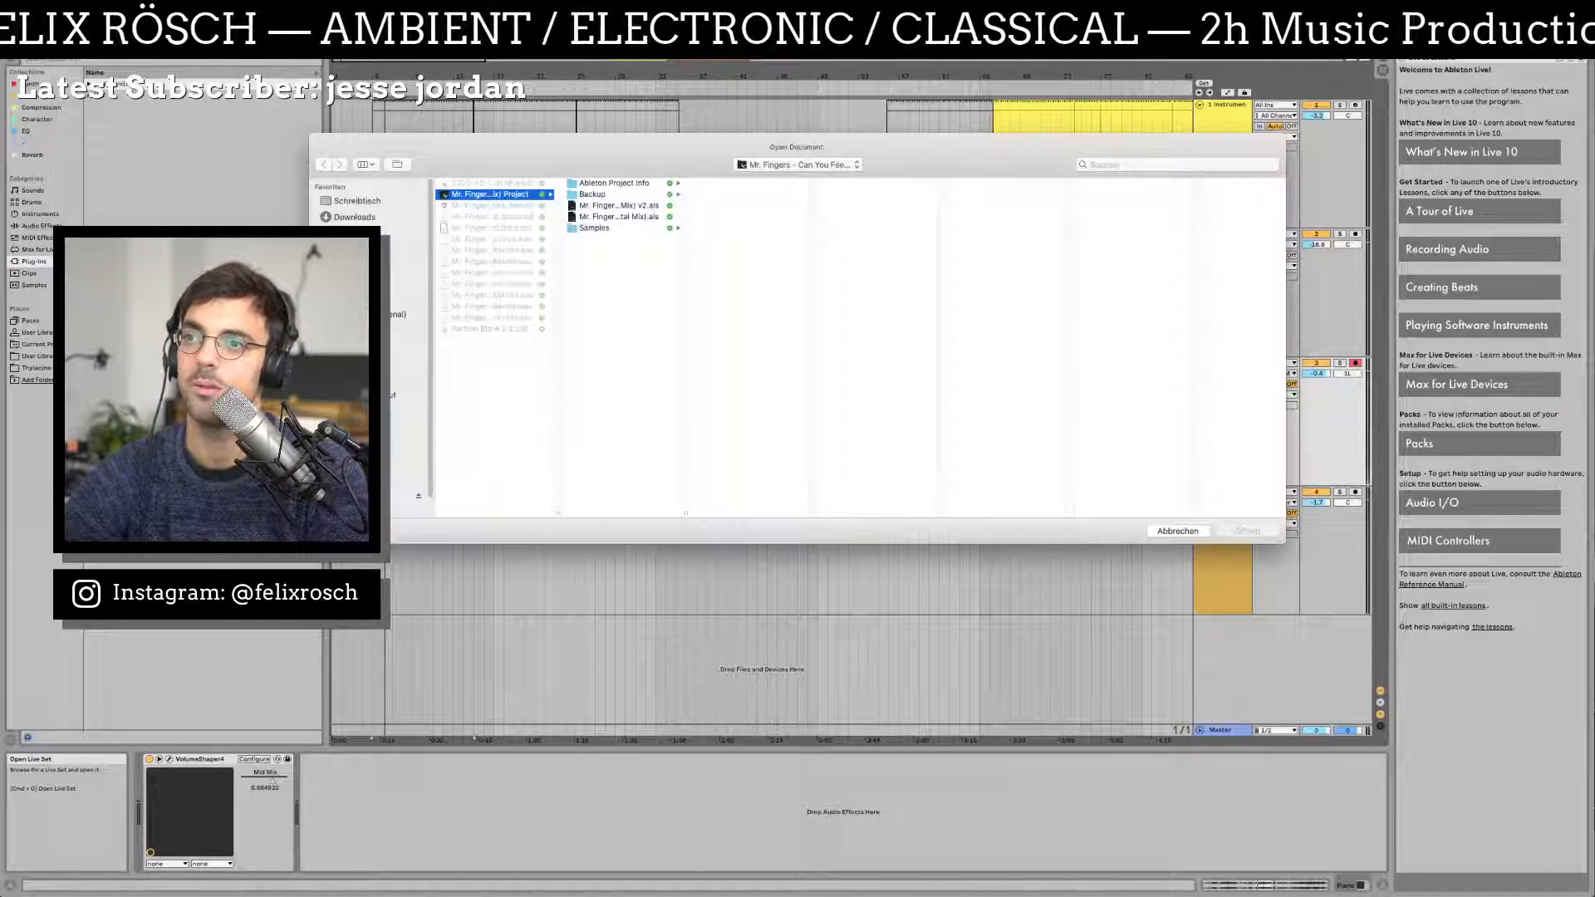
click(366, 474)
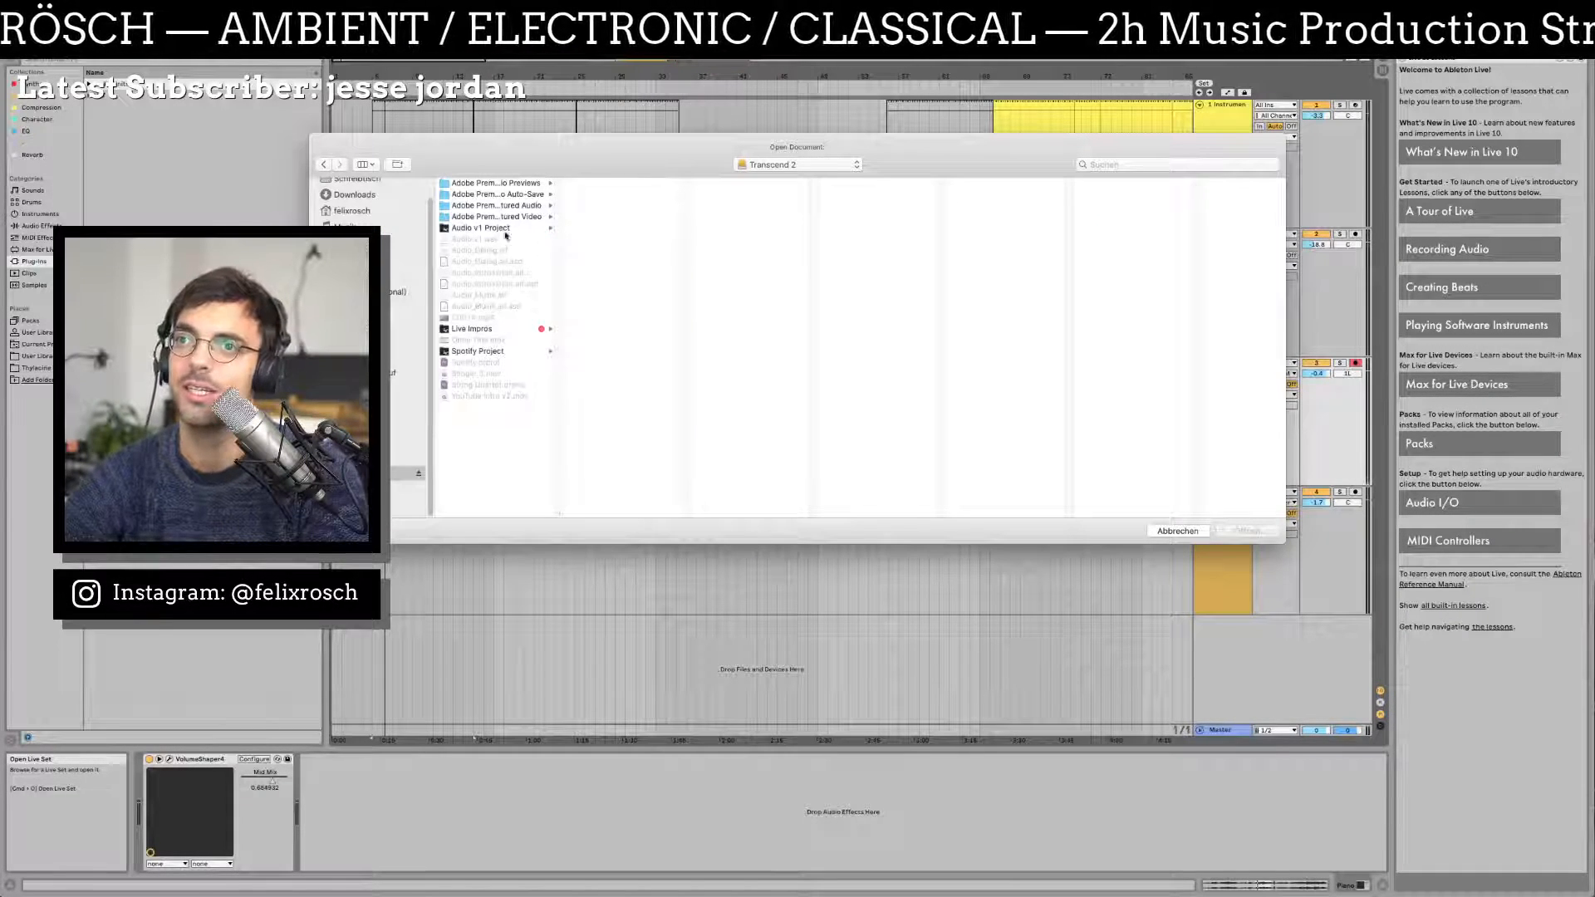
click(506, 330)
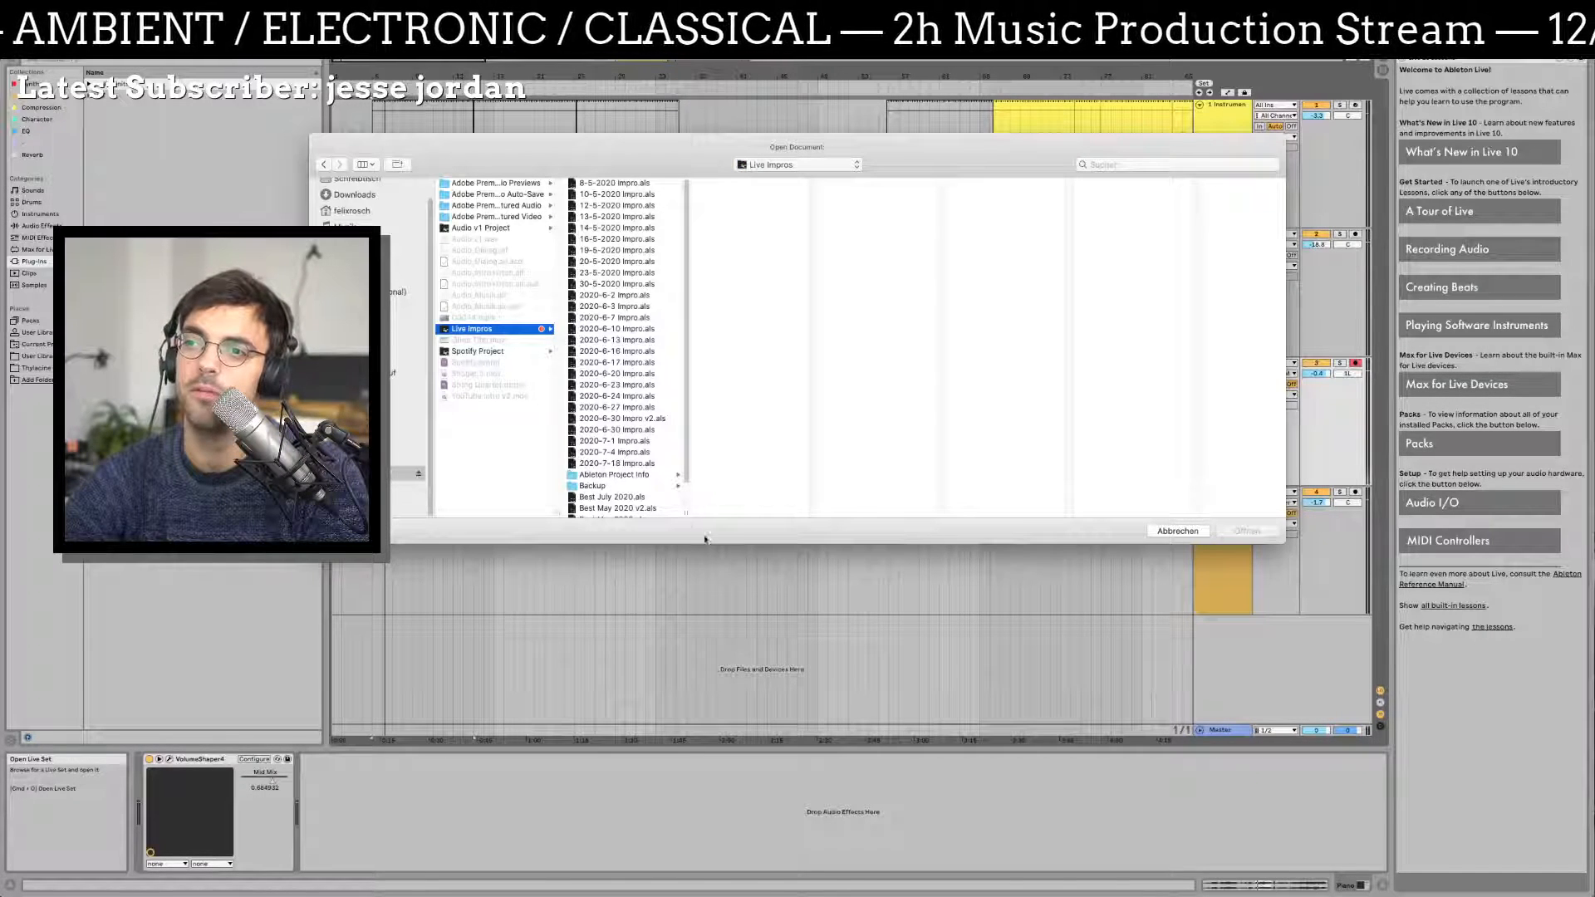
Step: Look through the Best of sets in the Live Impros folder and tag Best May 2020.als green
mouse_move(690, 515)
mouse_down()
mouse_move(742, 511)
mouse_move(692, 499)
mouse_up()
scroll(691, 499, down, 3)
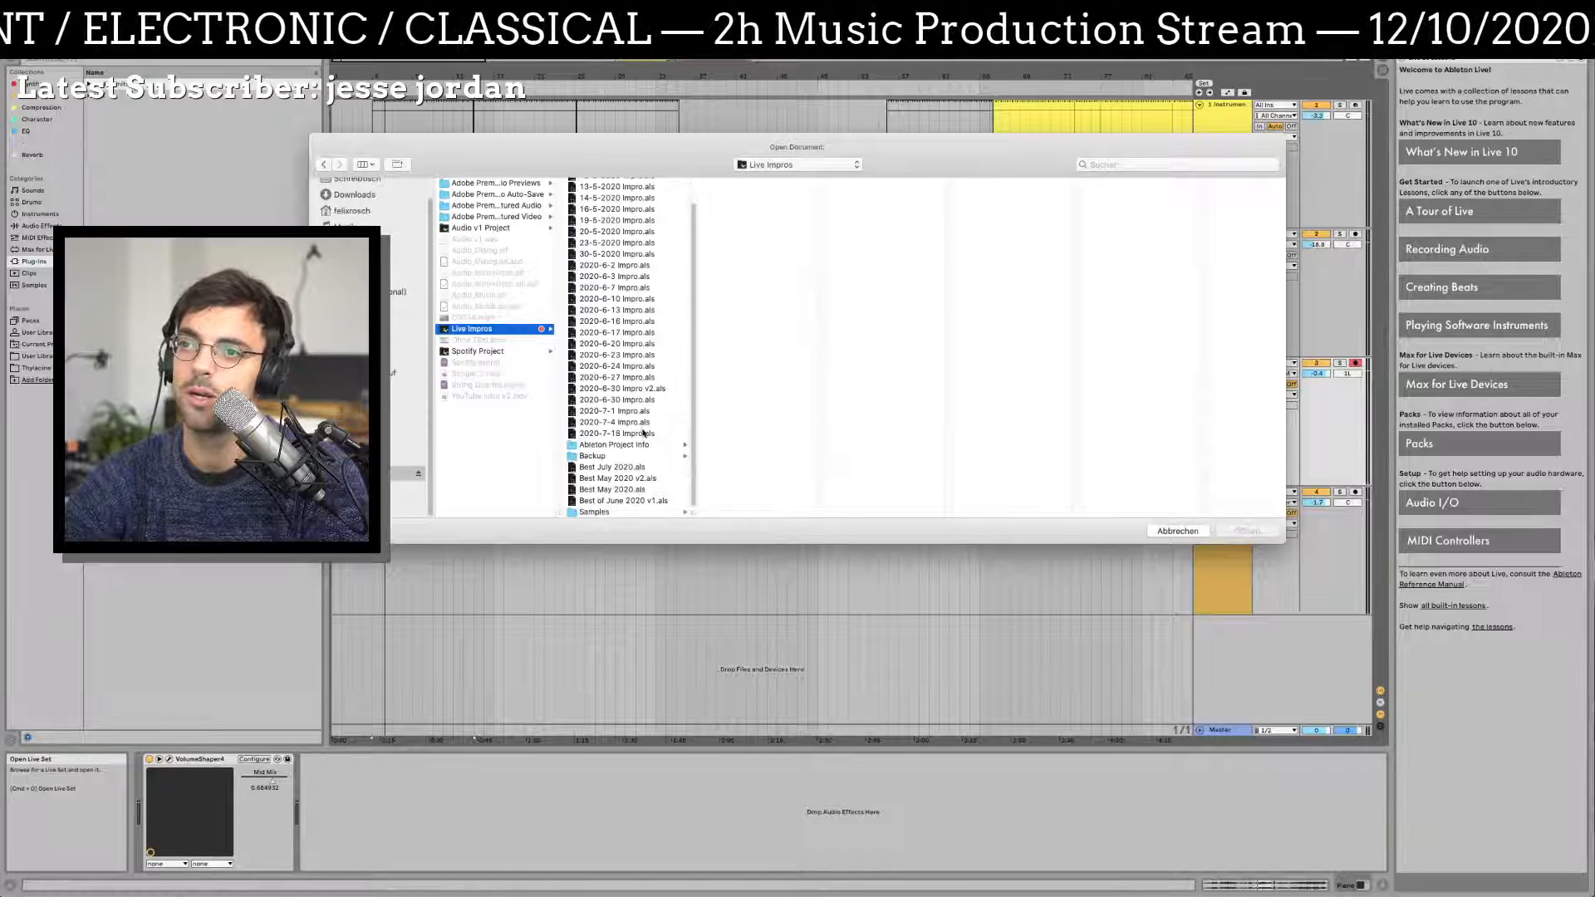
click(652, 502)
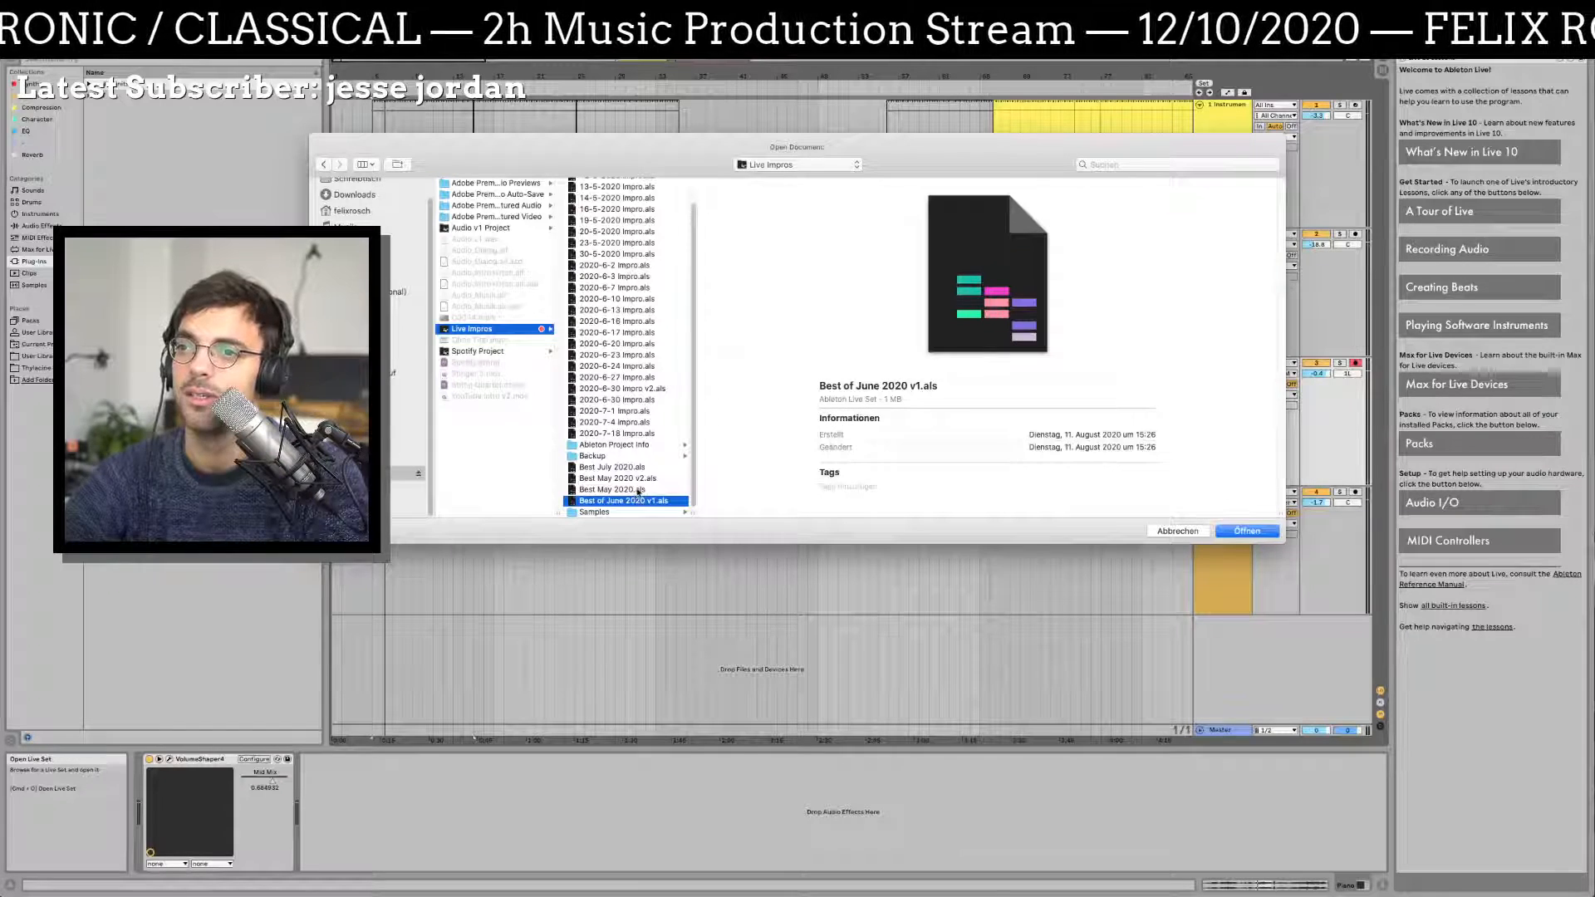
click(638, 490)
click(641, 480)
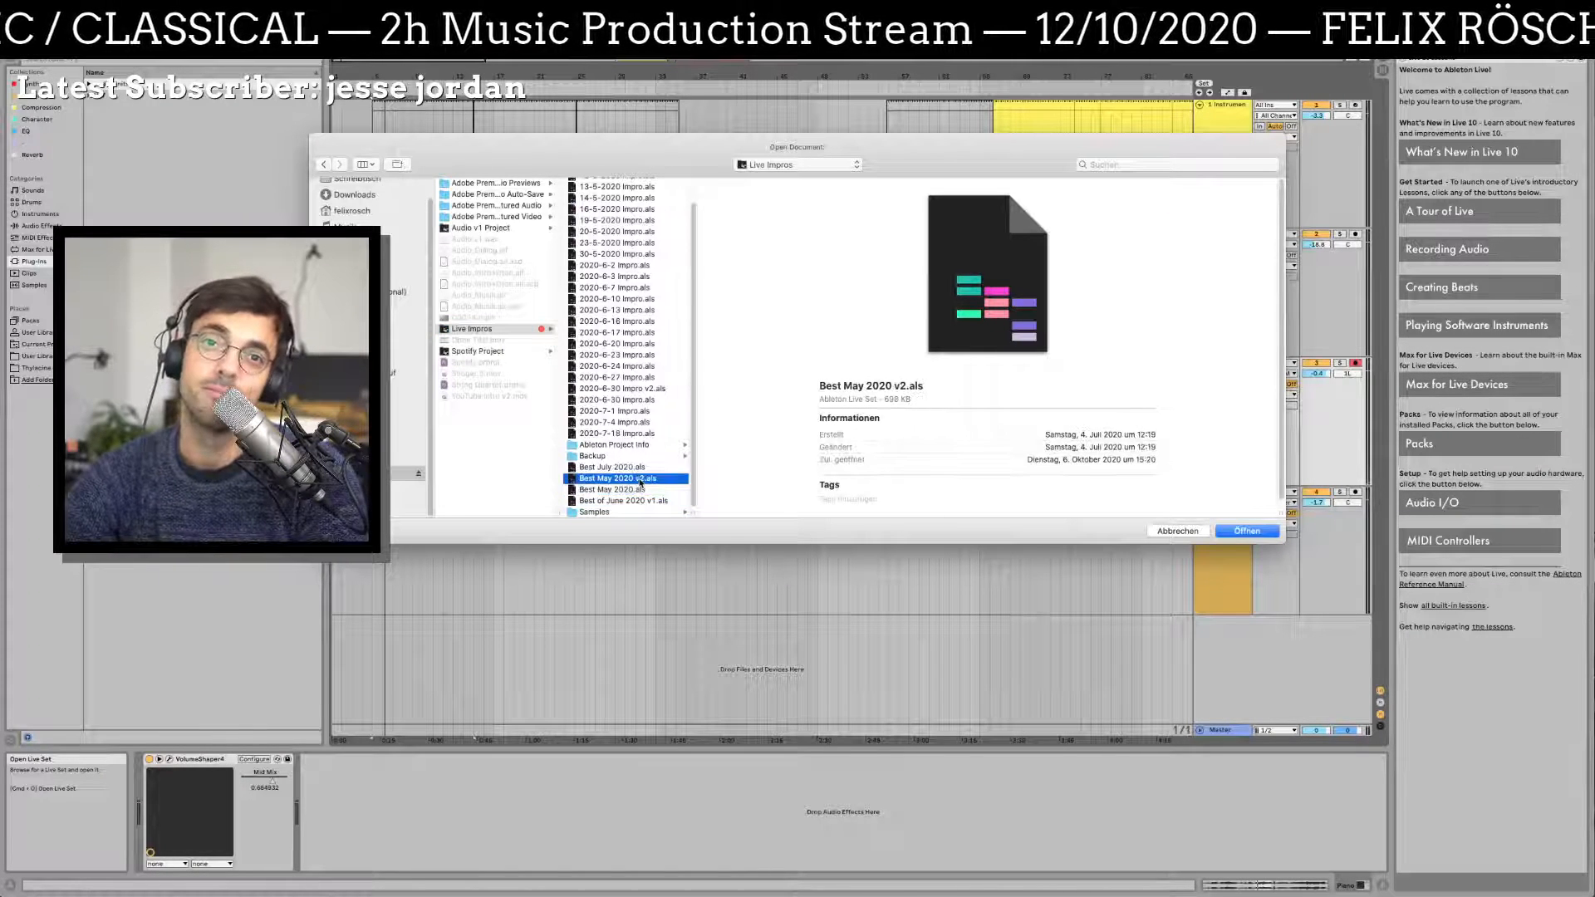
click(638, 491)
right_click(637, 491)
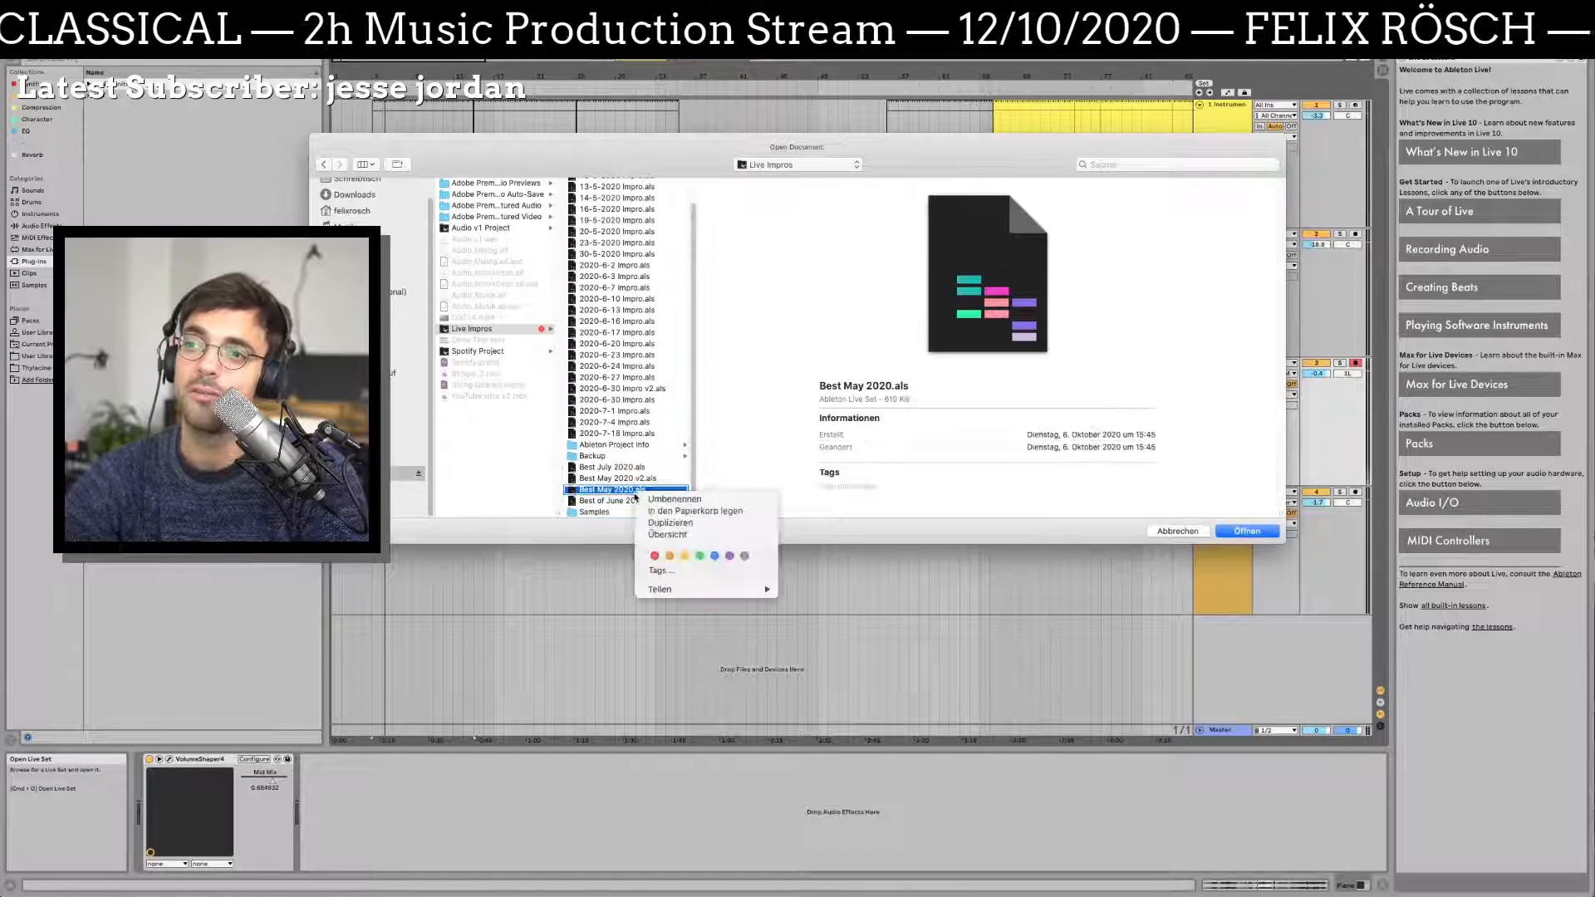
click(699, 556)
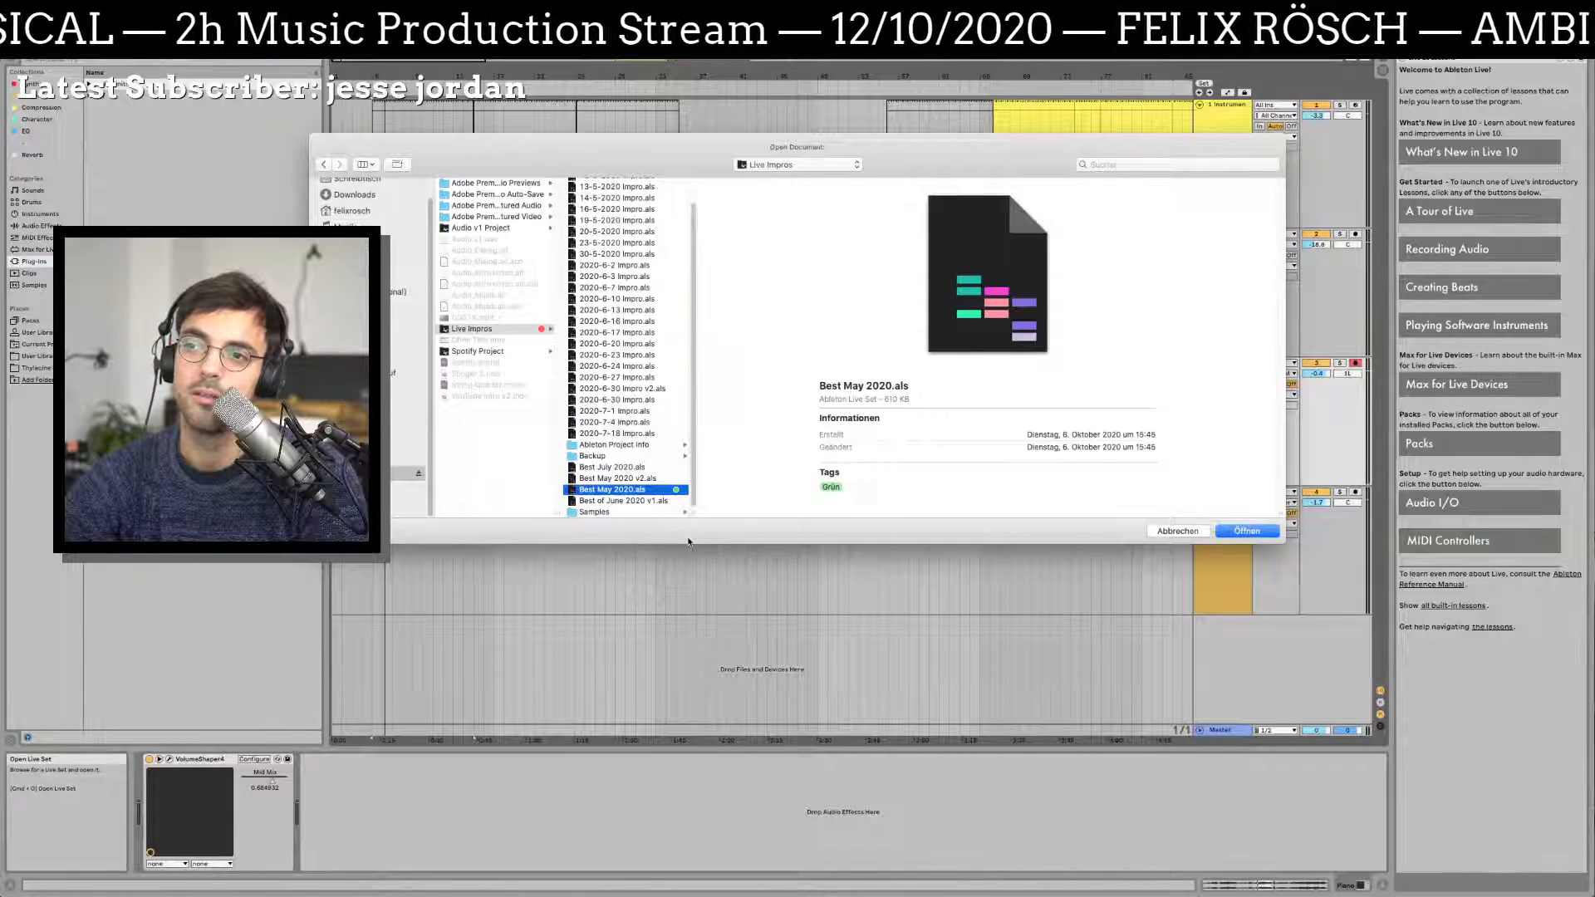
Step: Open the Best May 2020 v2.als Live Set
click(646, 481)
double_click(653, 480)
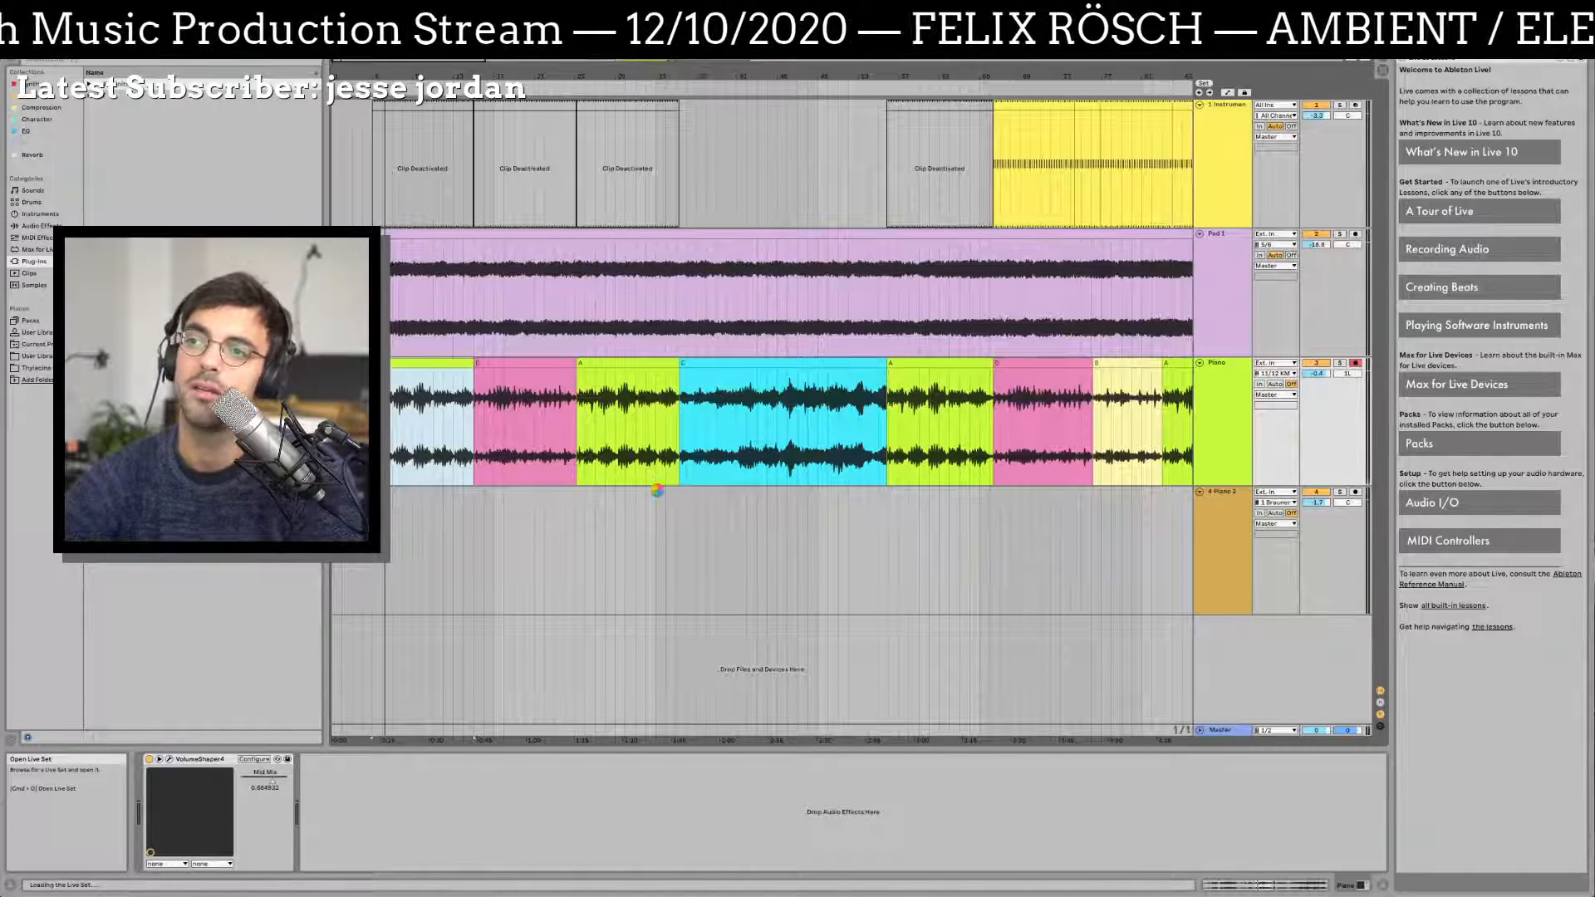
key(Return)
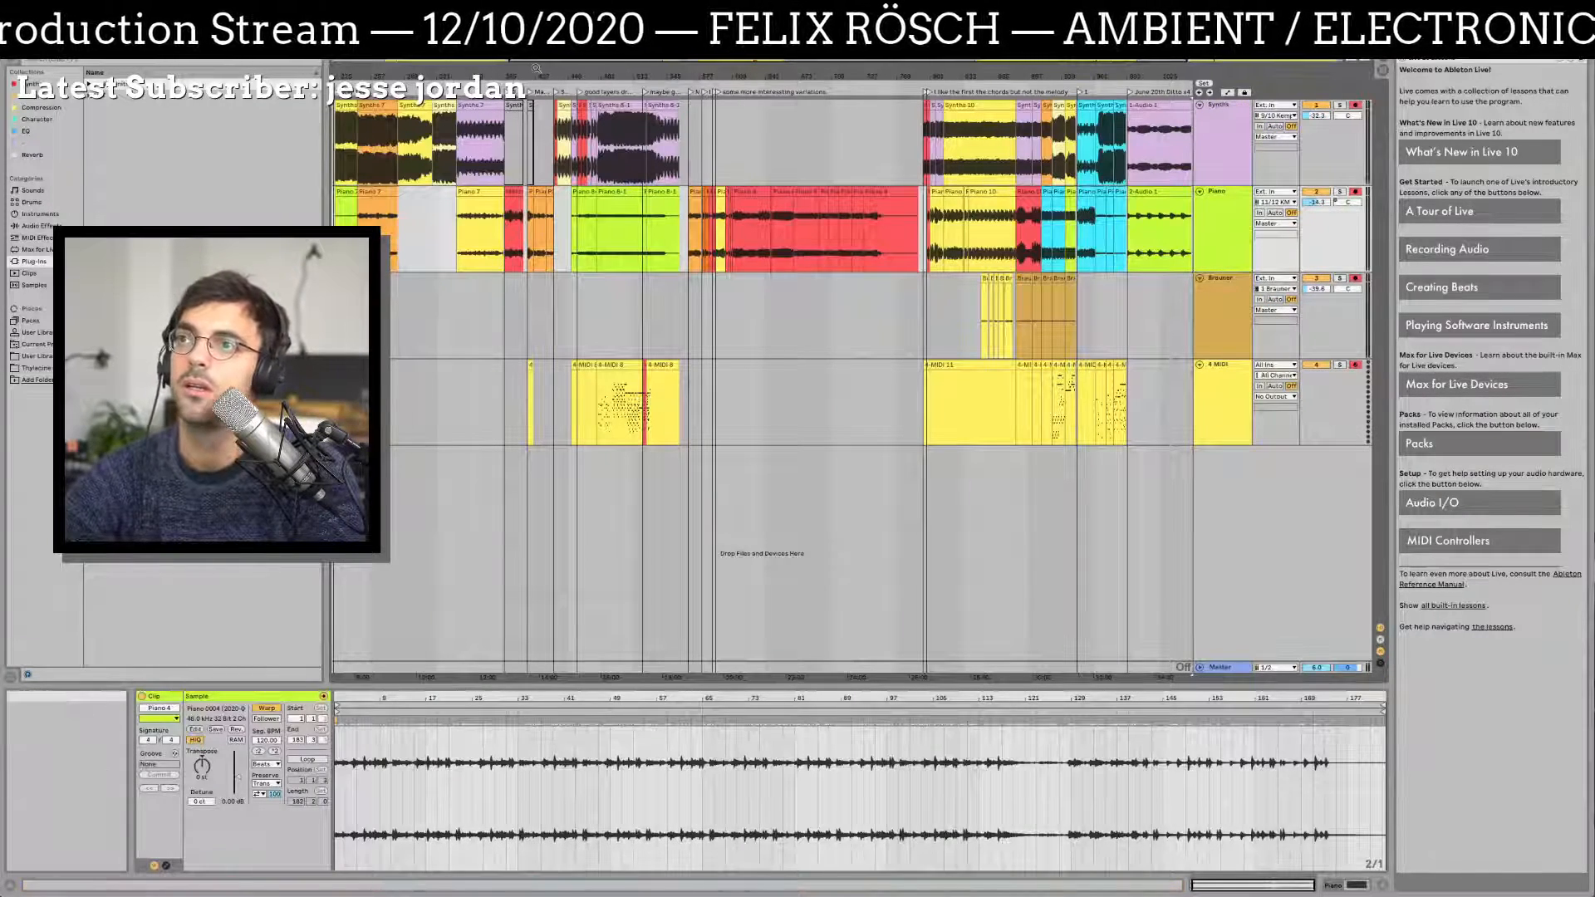
Step: Listen to the first piano clips at the beginning of the arrangement
drag(620, 78, 620, 71)
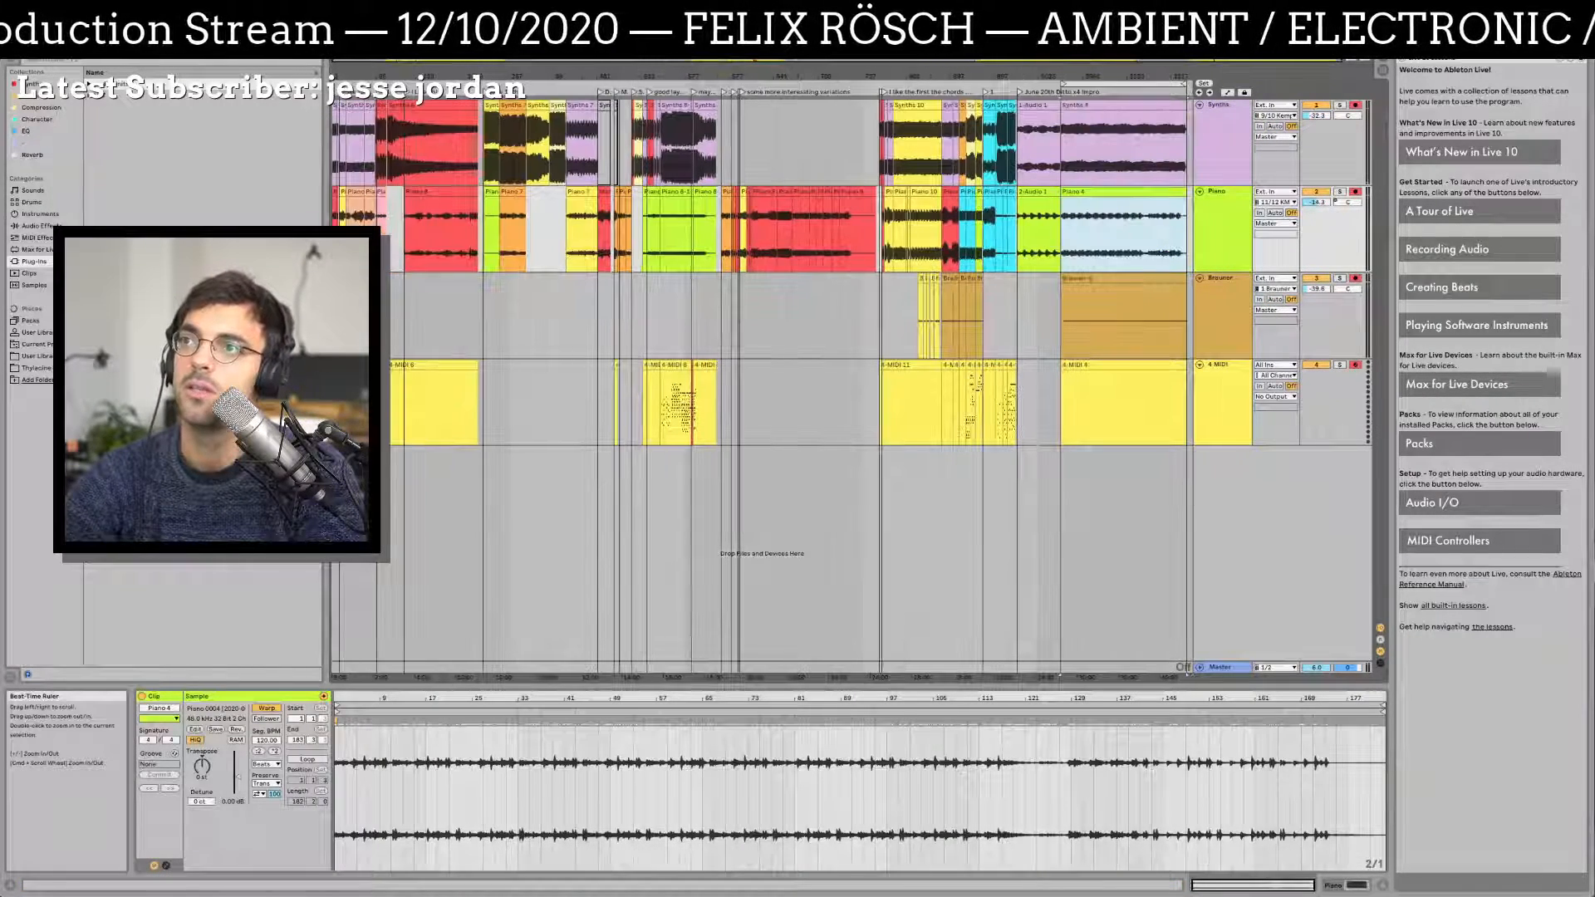
click(334, 191)
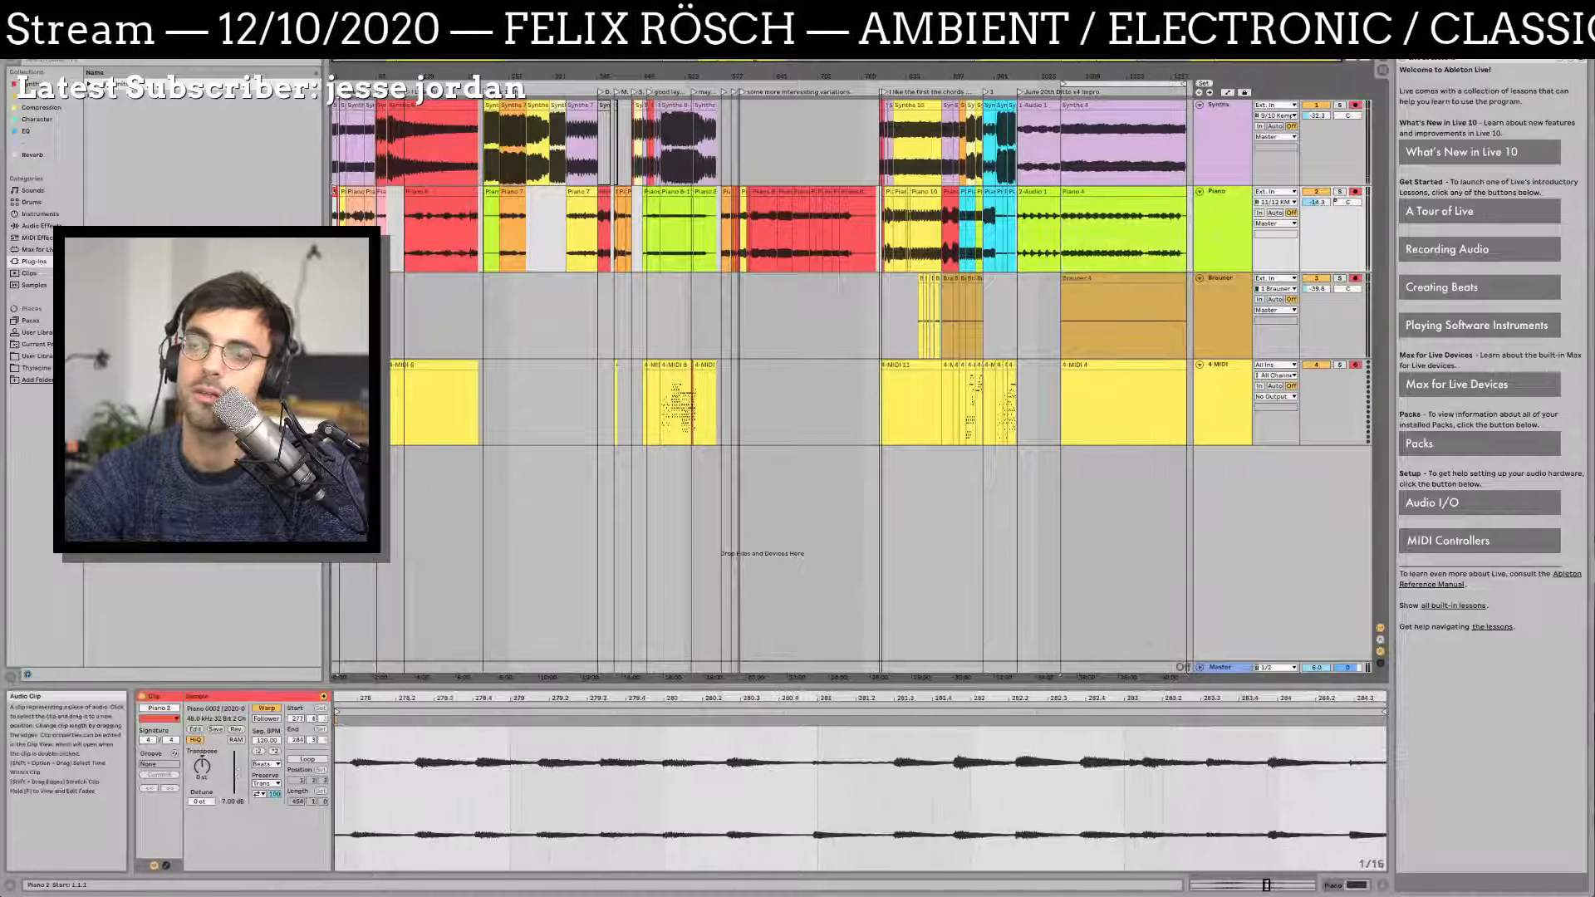
key(space)
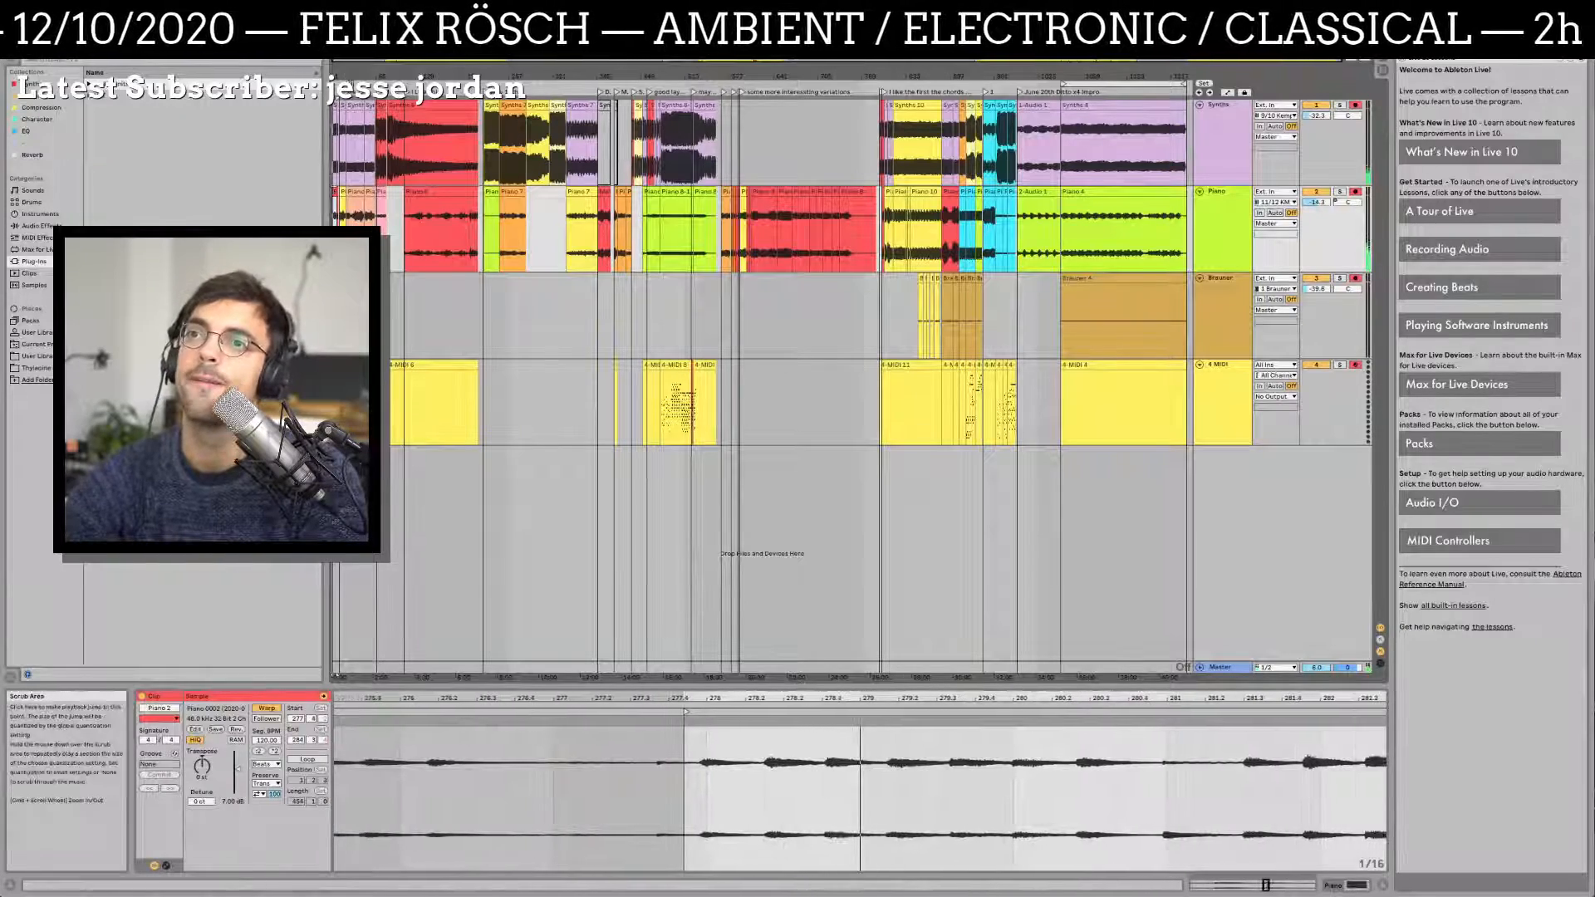
drag(349, 77, 382, 153)
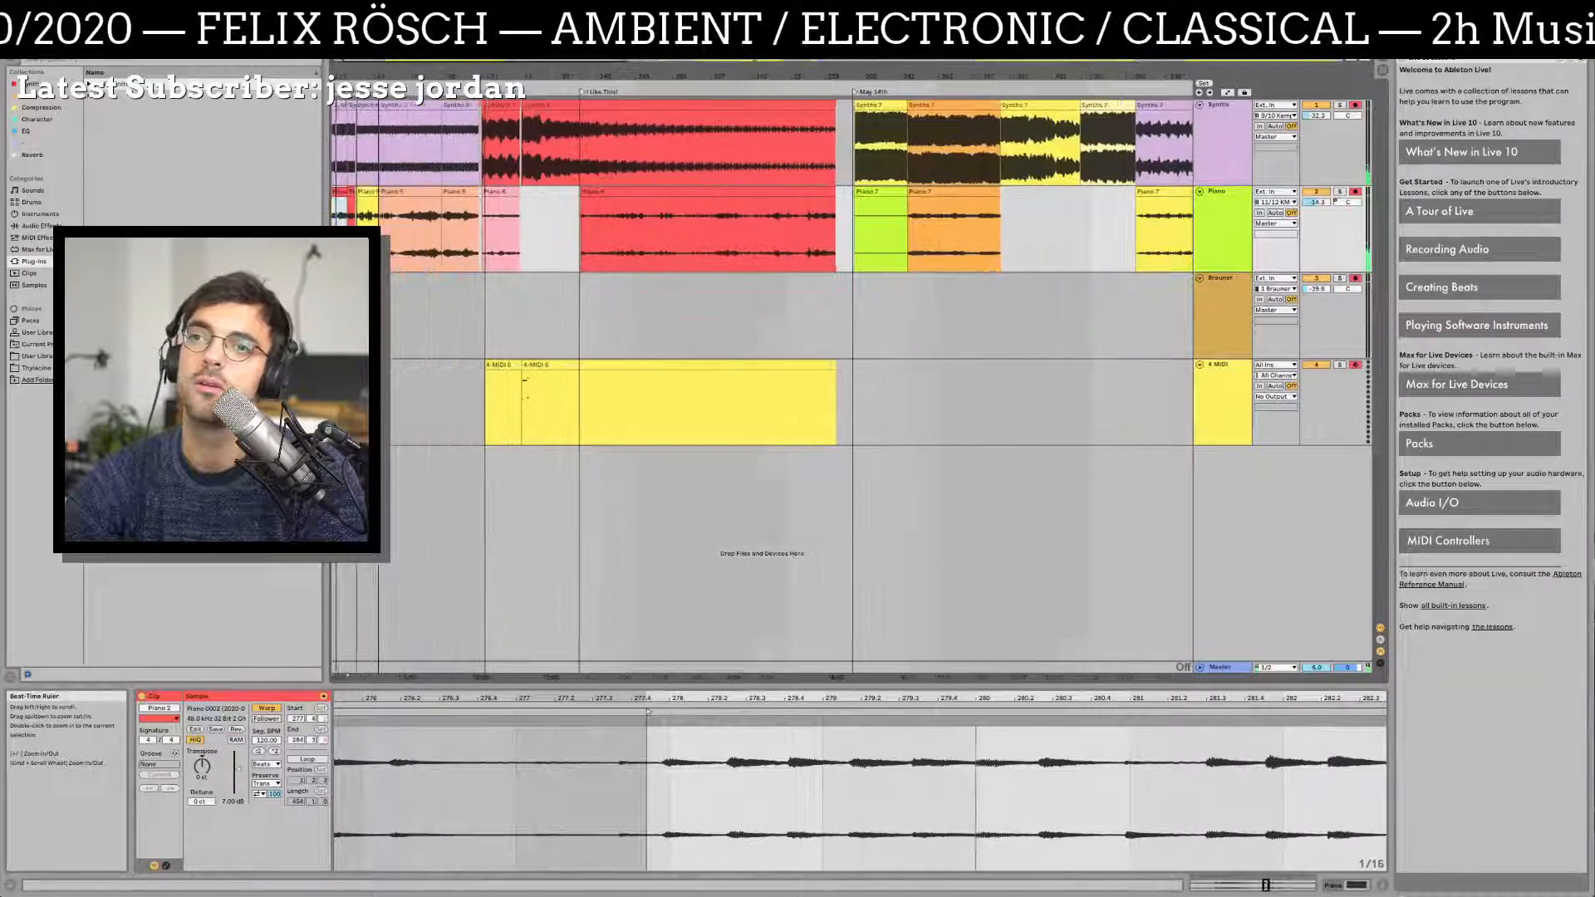
click(352, 193)
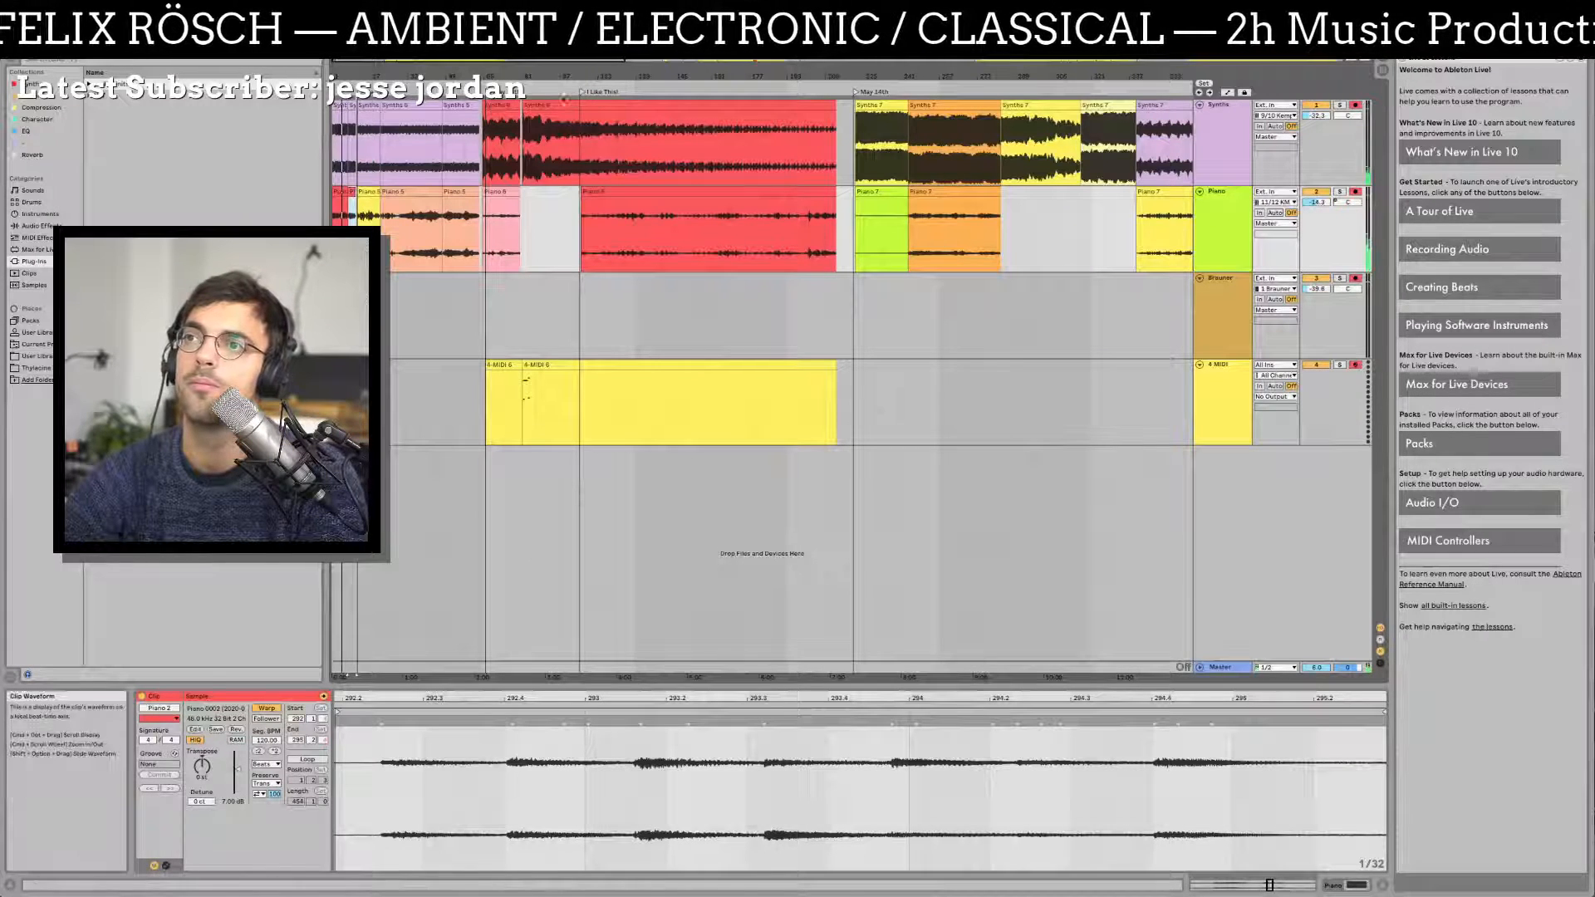
Step: Listen to the two red synth clips in turn and select the long one together with the long red piano clip below it
click(503, 107)
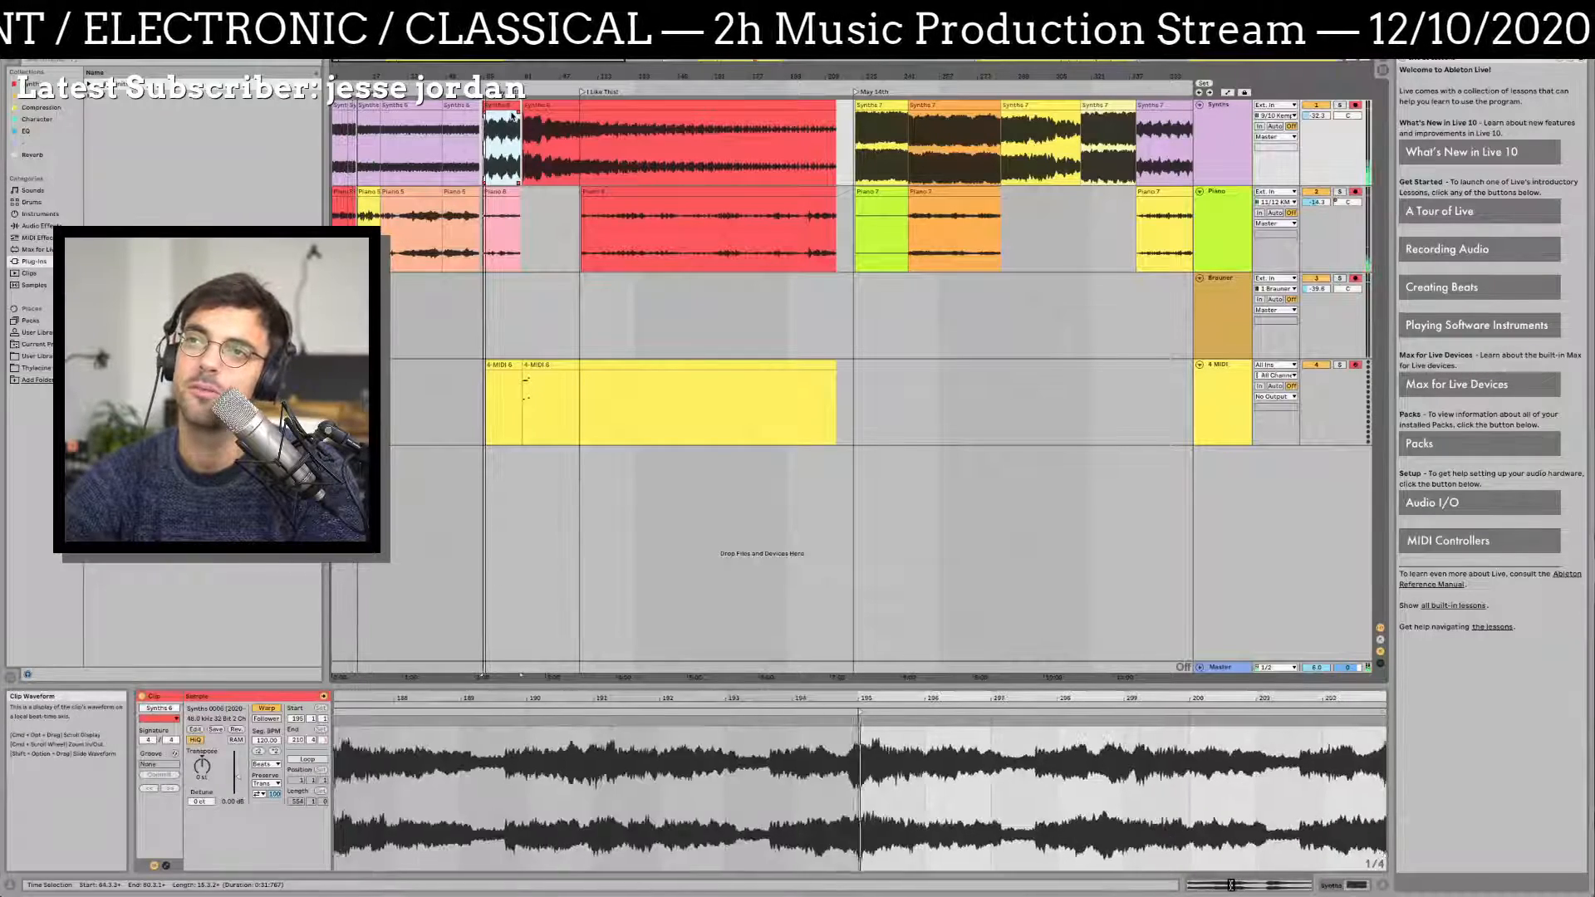
click(553, 107)
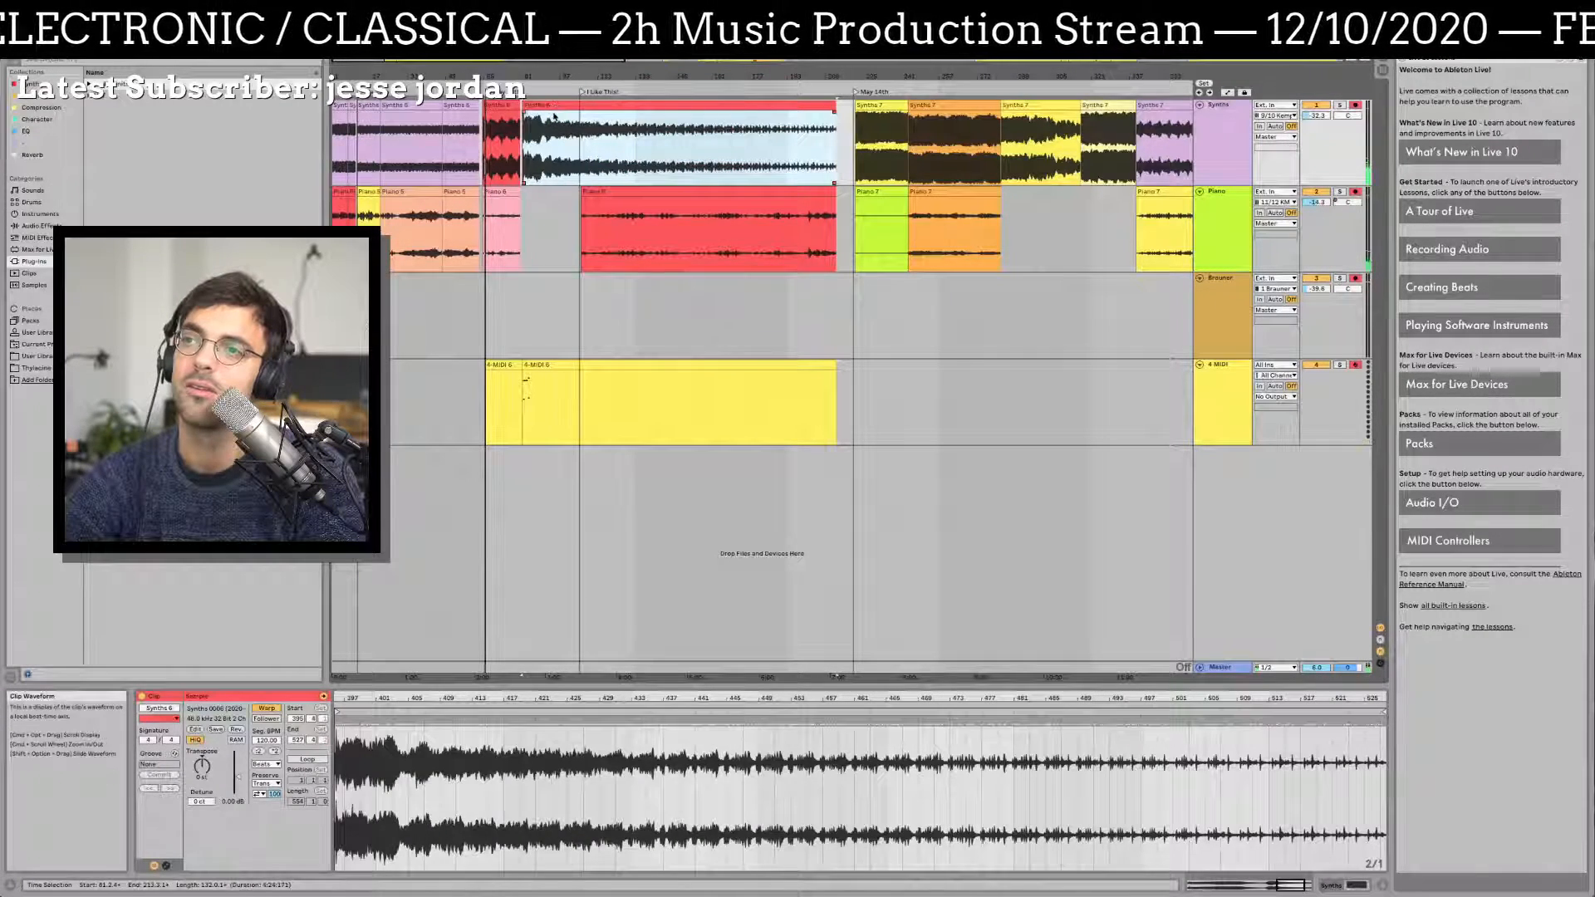
key(space)
key(space)
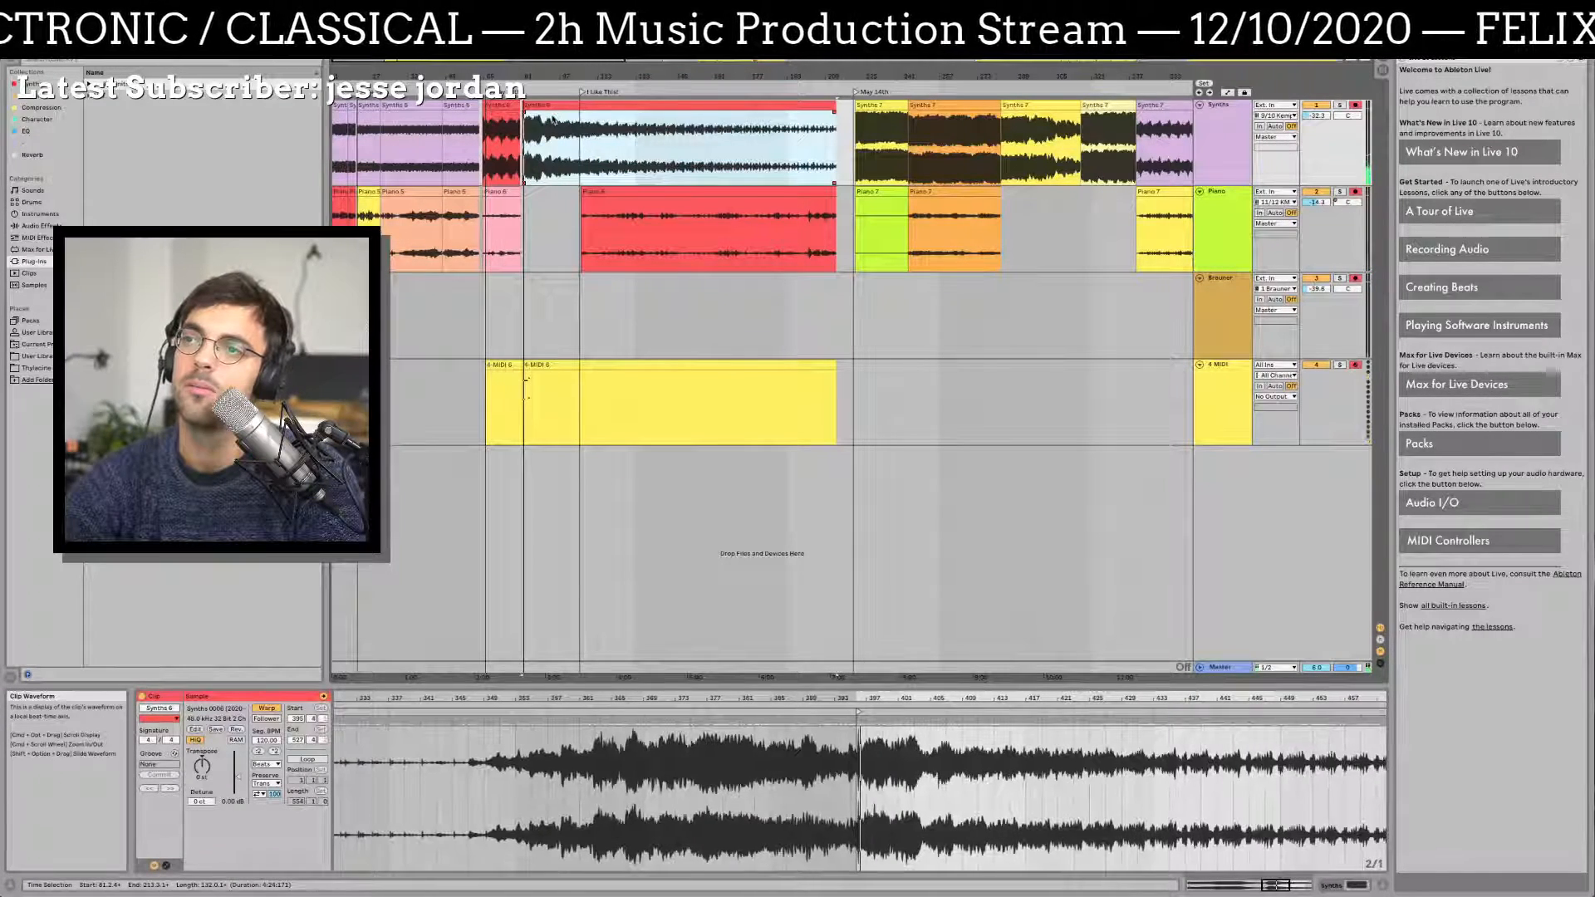
shift+click(637, 192)
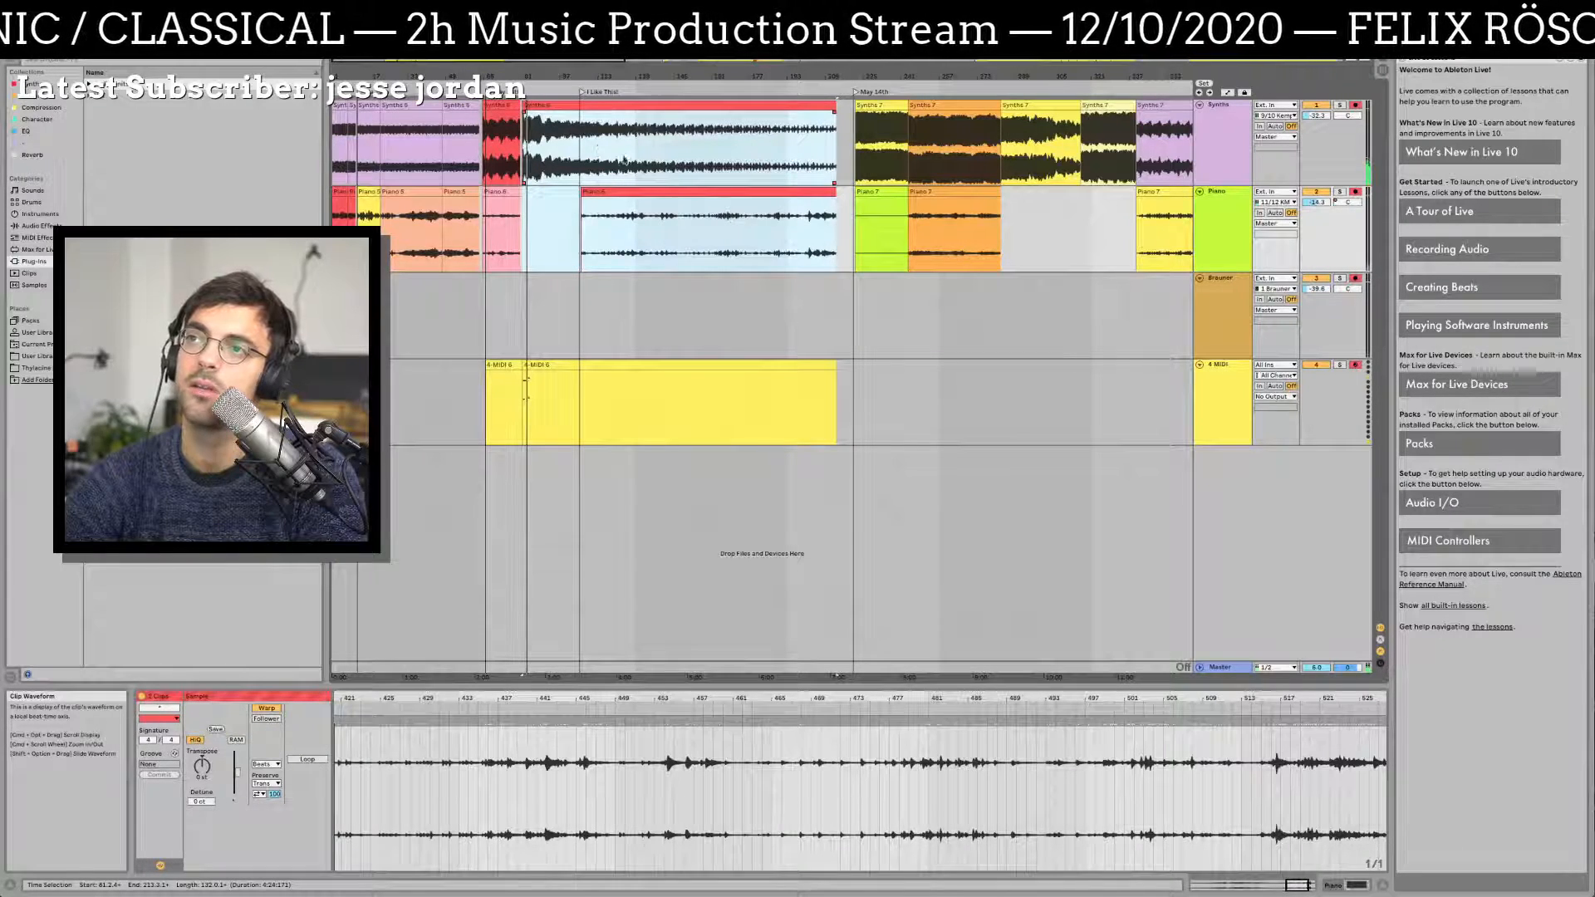
drag(449, 77, 445, 46)
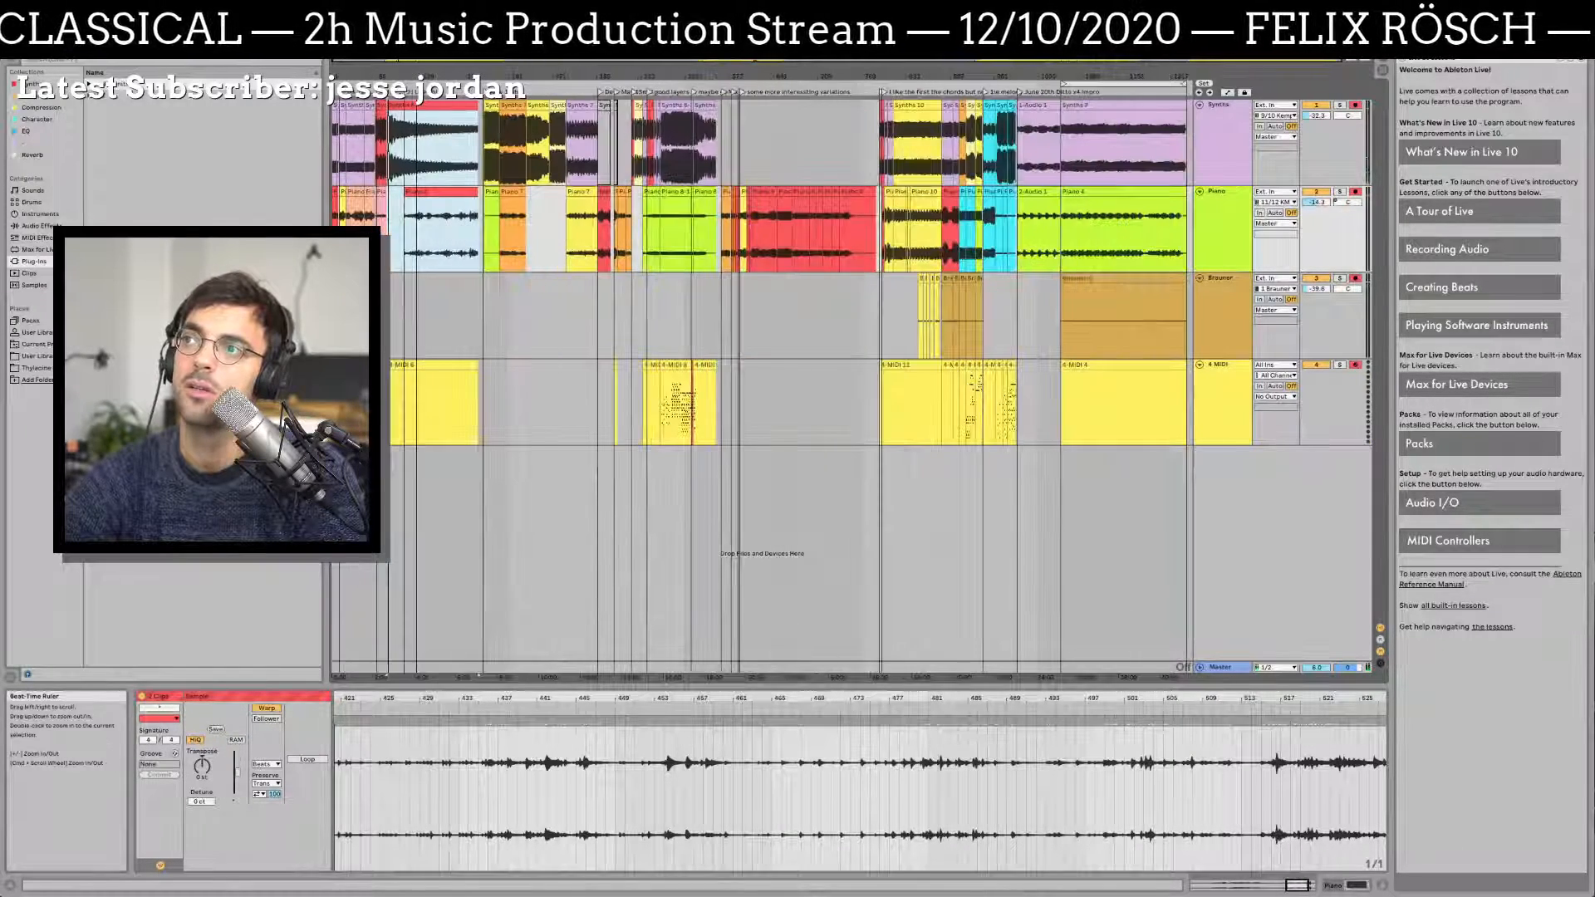
Step: Tag the Best May 2020 v2.als file in the Live Impros folder green
click(69, 19)
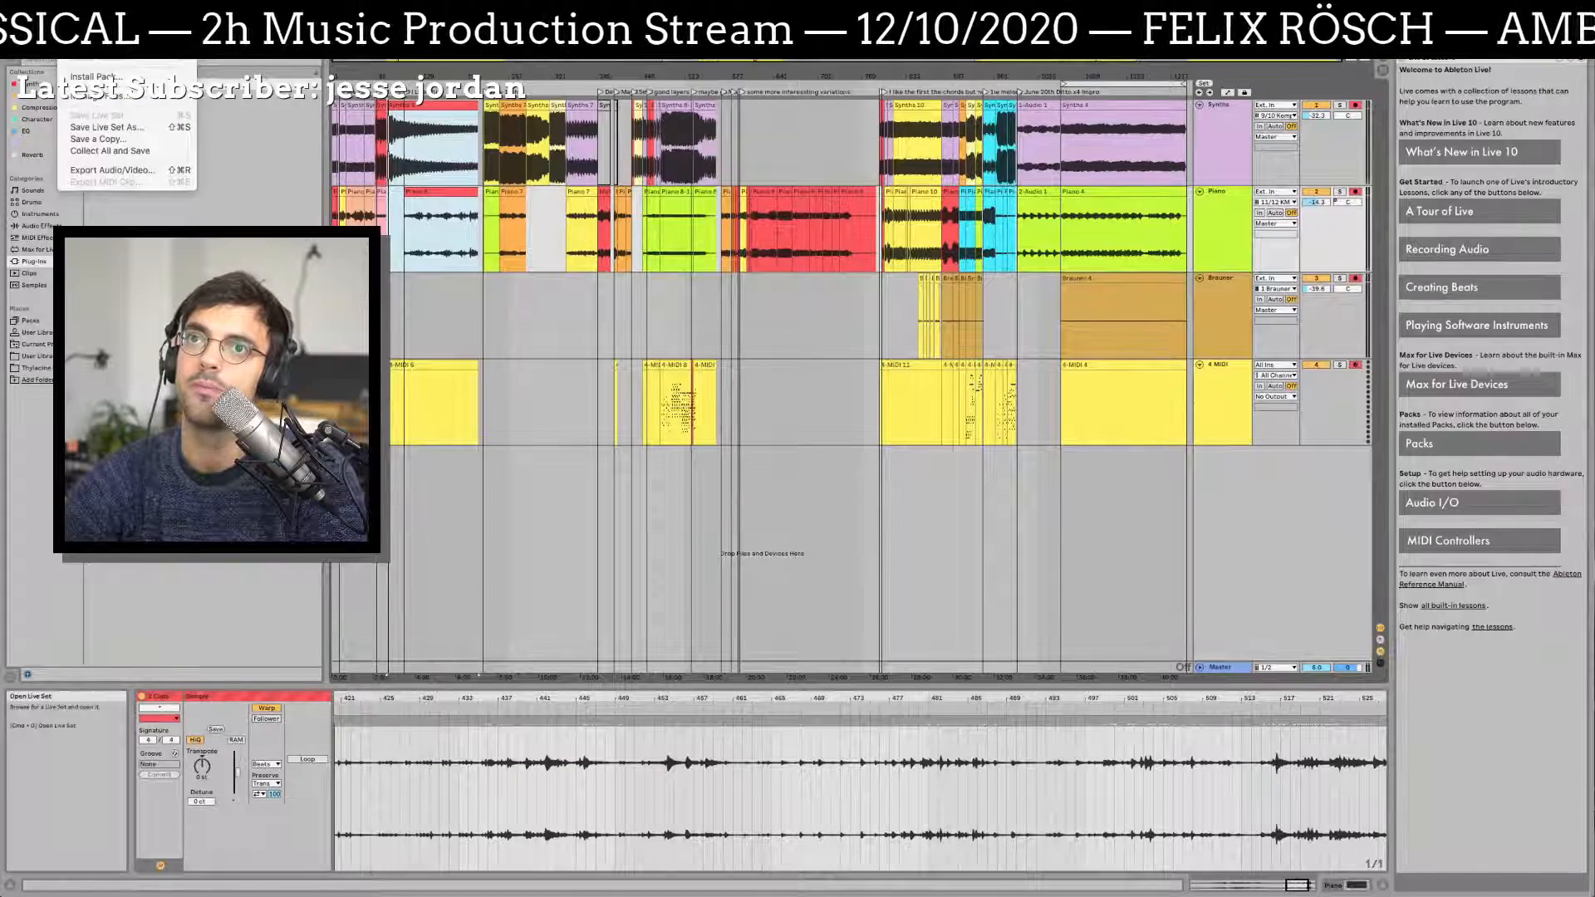
mouse_move(108, 57)
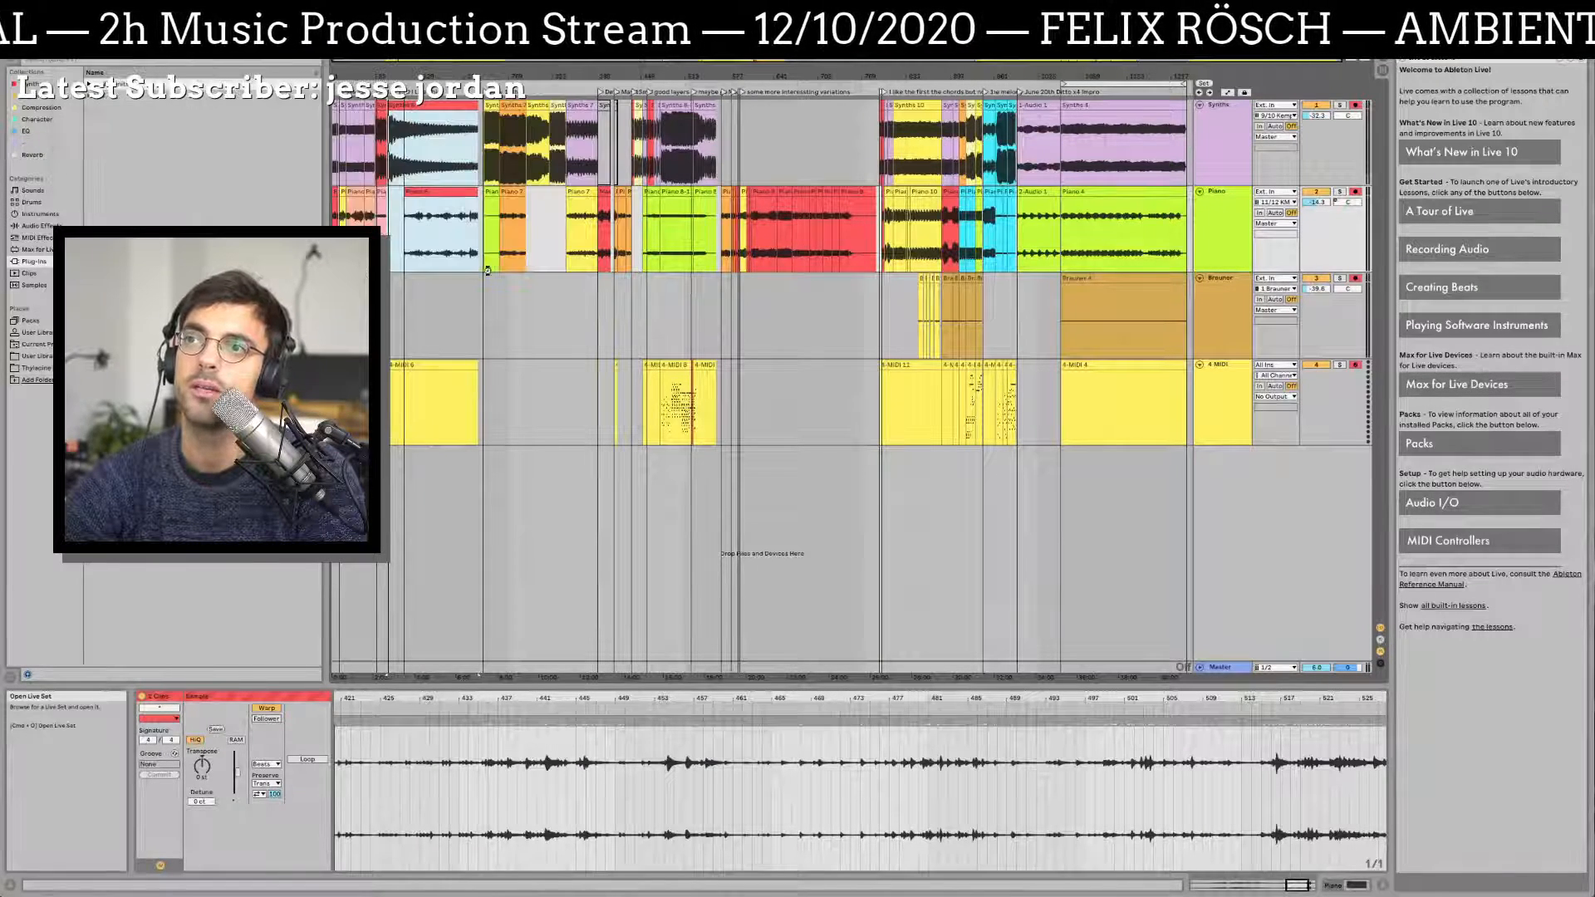
click(95, 46)
click(498, 479)
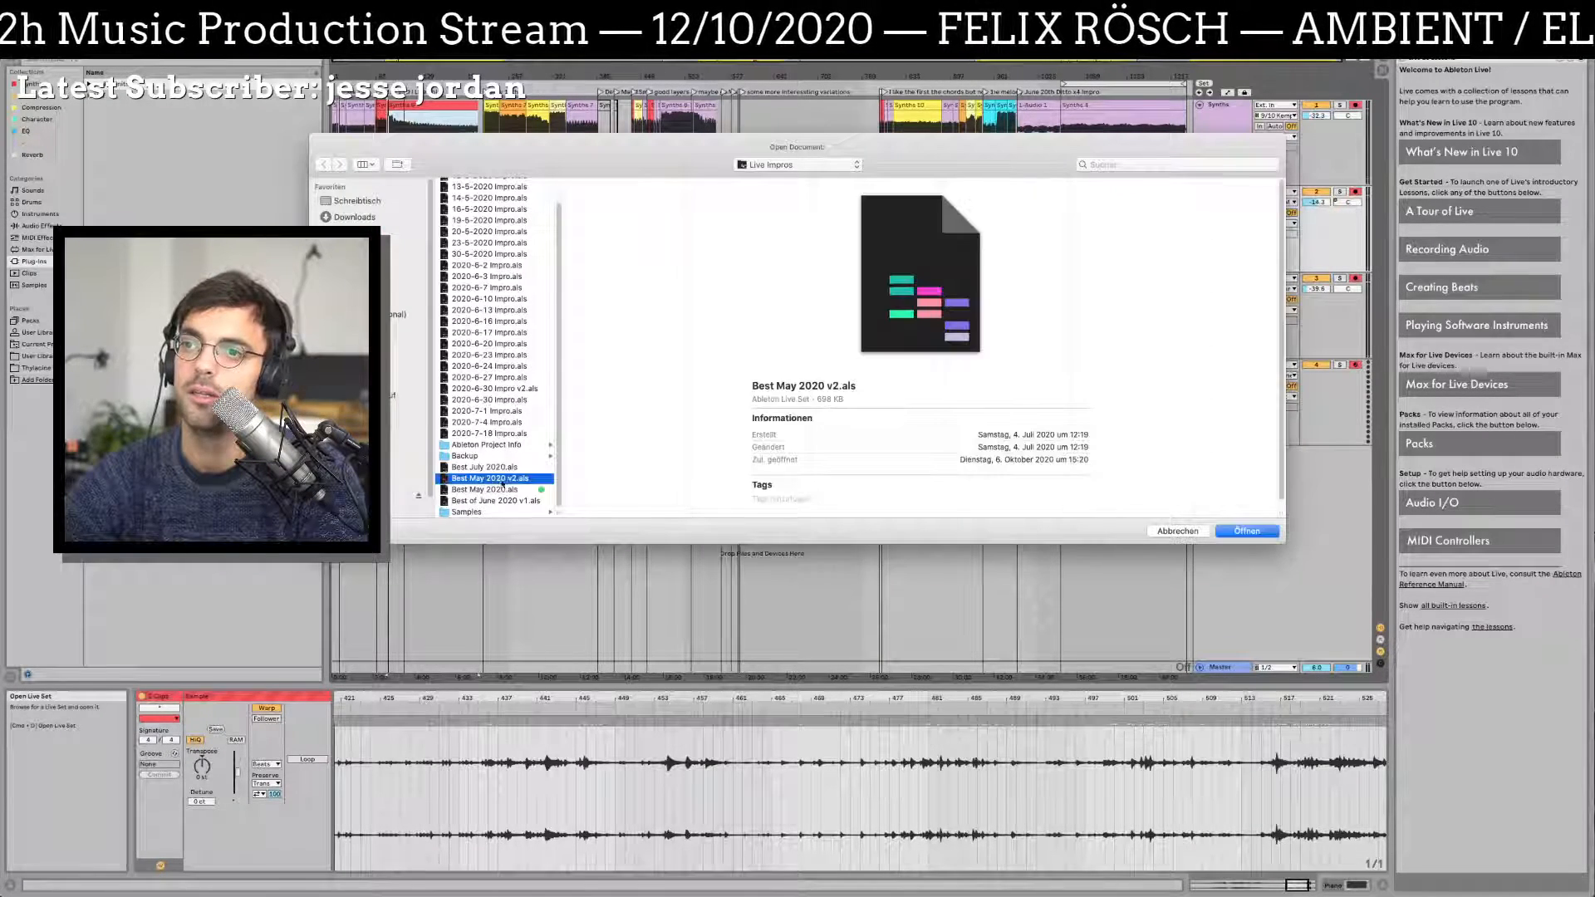
right_click(509, 480)
click(558, 541)
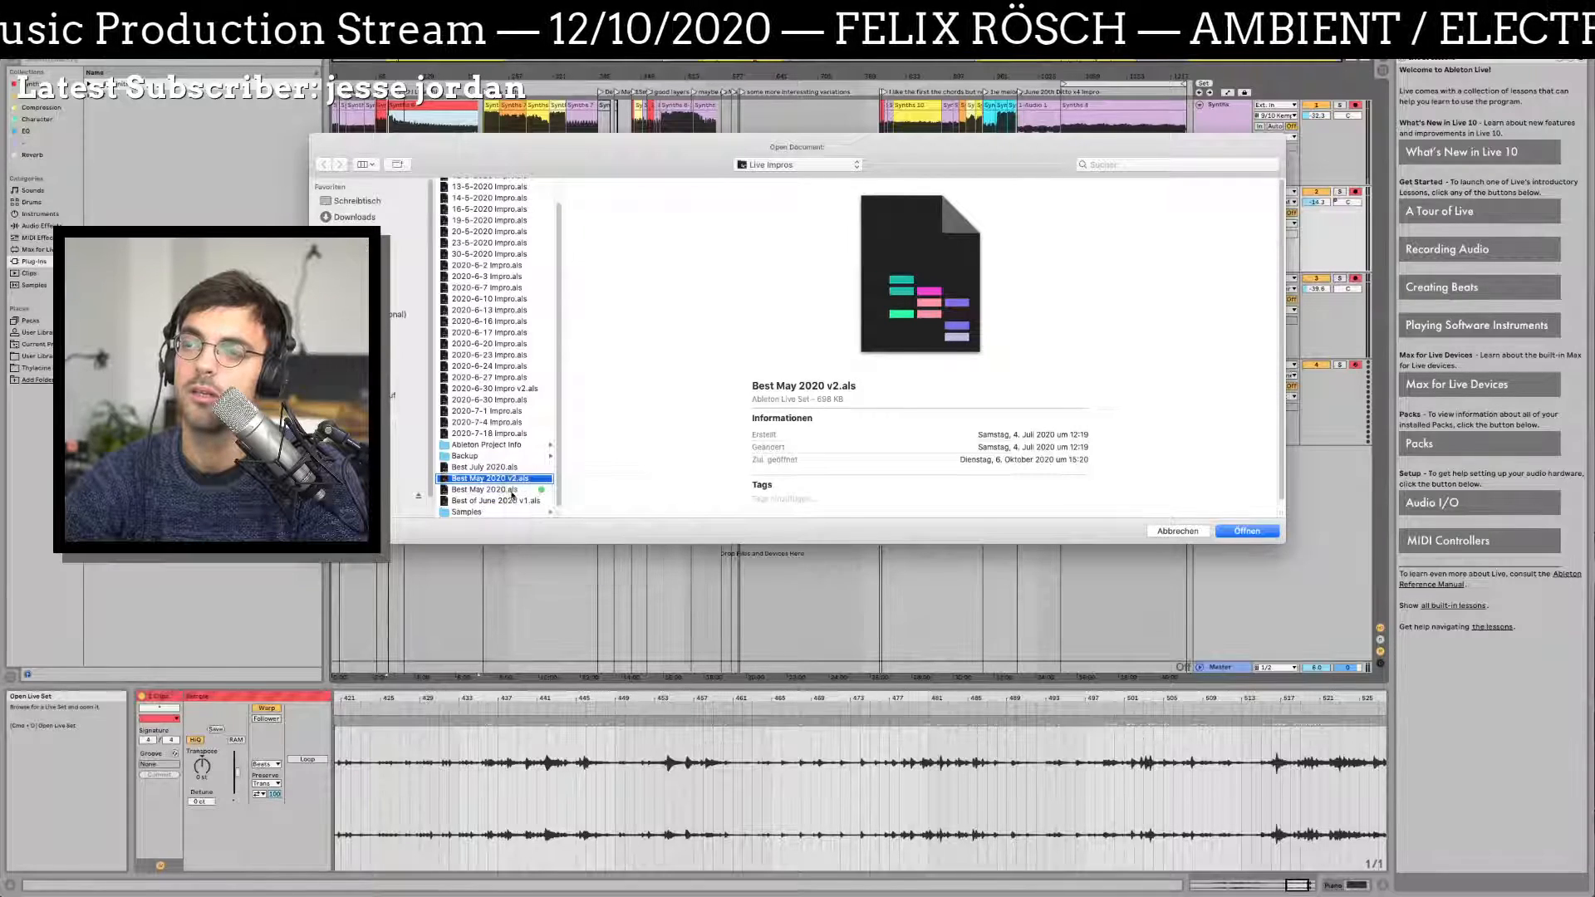
Step: Remove the green tag from Best May 2020.als
click(513, 491)
right_click(512, 492)
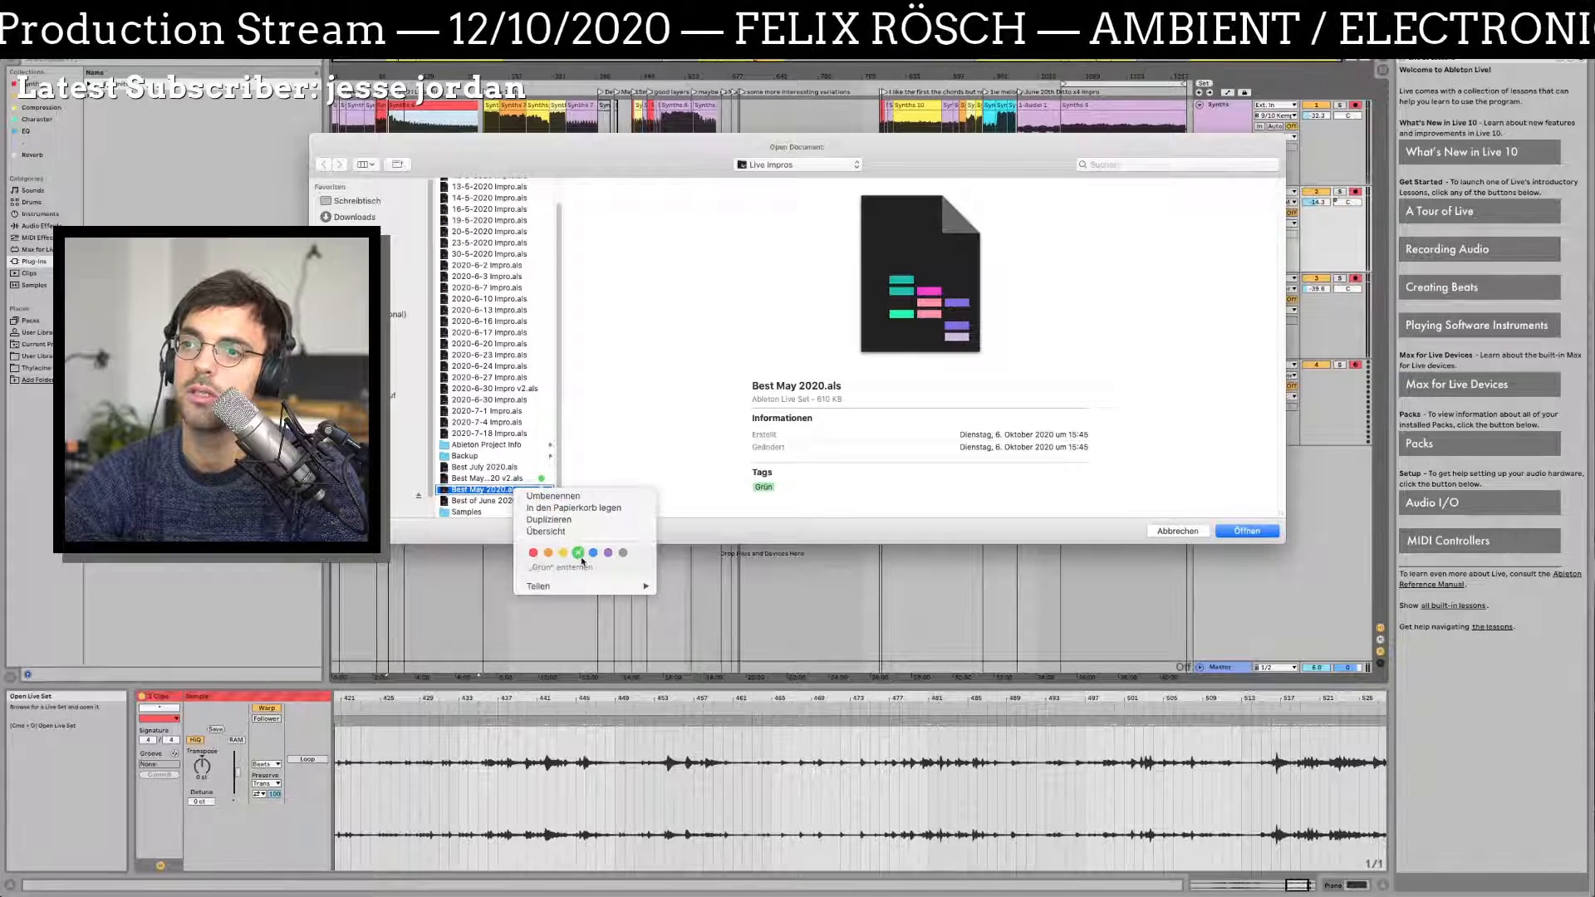
click(513, 492)
Step: Open the Best May 2020.als Live Set, dismiss the plug-in notice and look over its whole arrangement
double_click(513, 493)
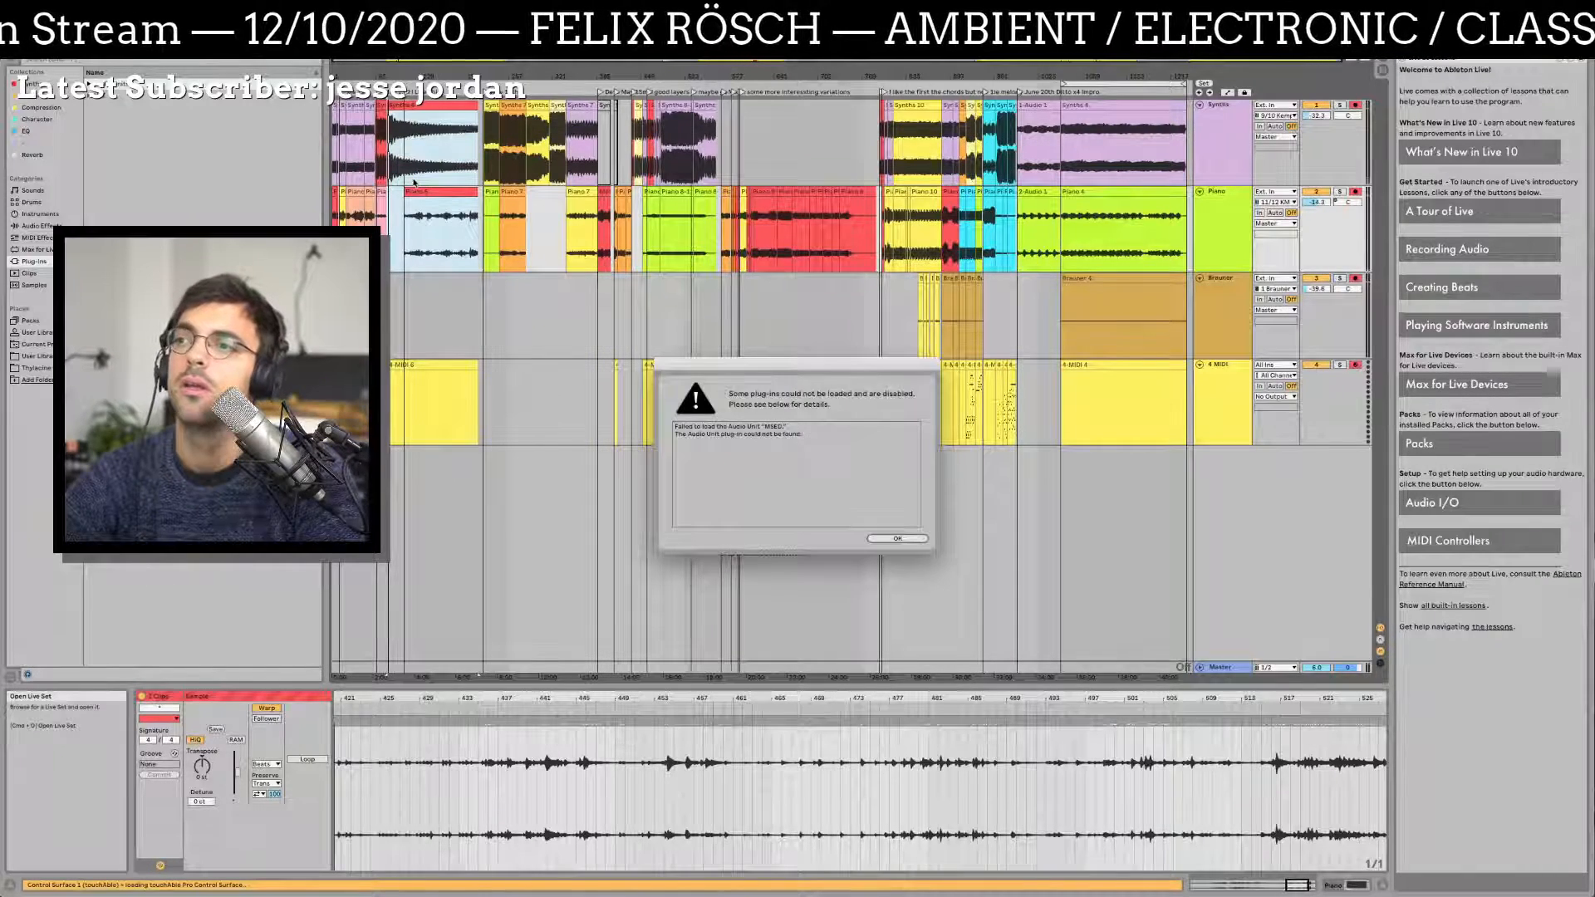
key(Return)
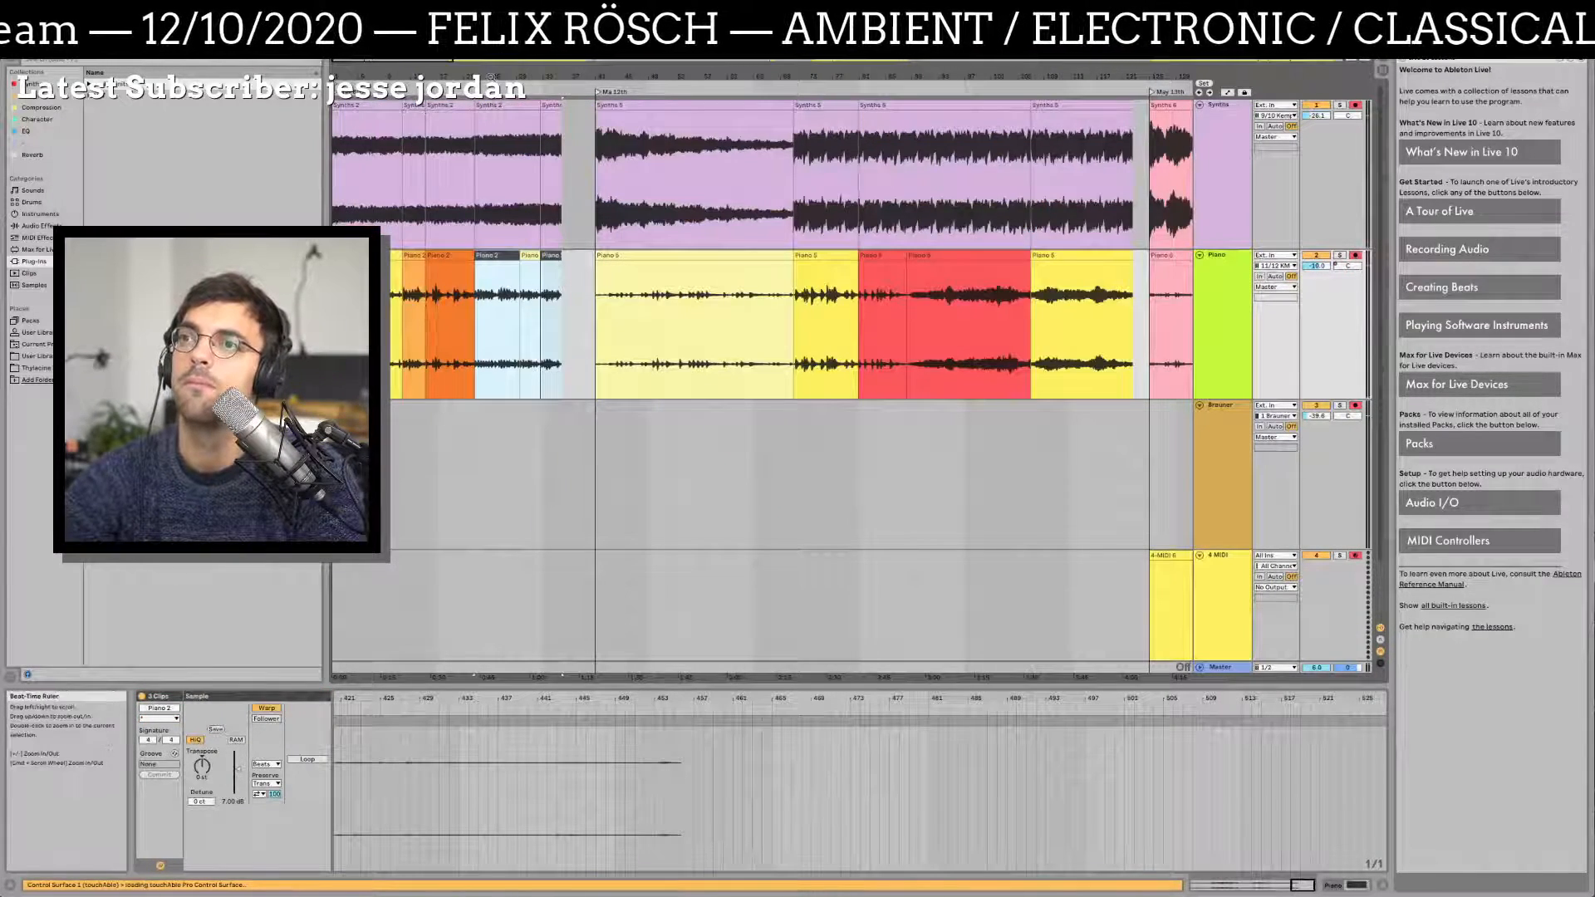
drag(491, 77, 491, 20)
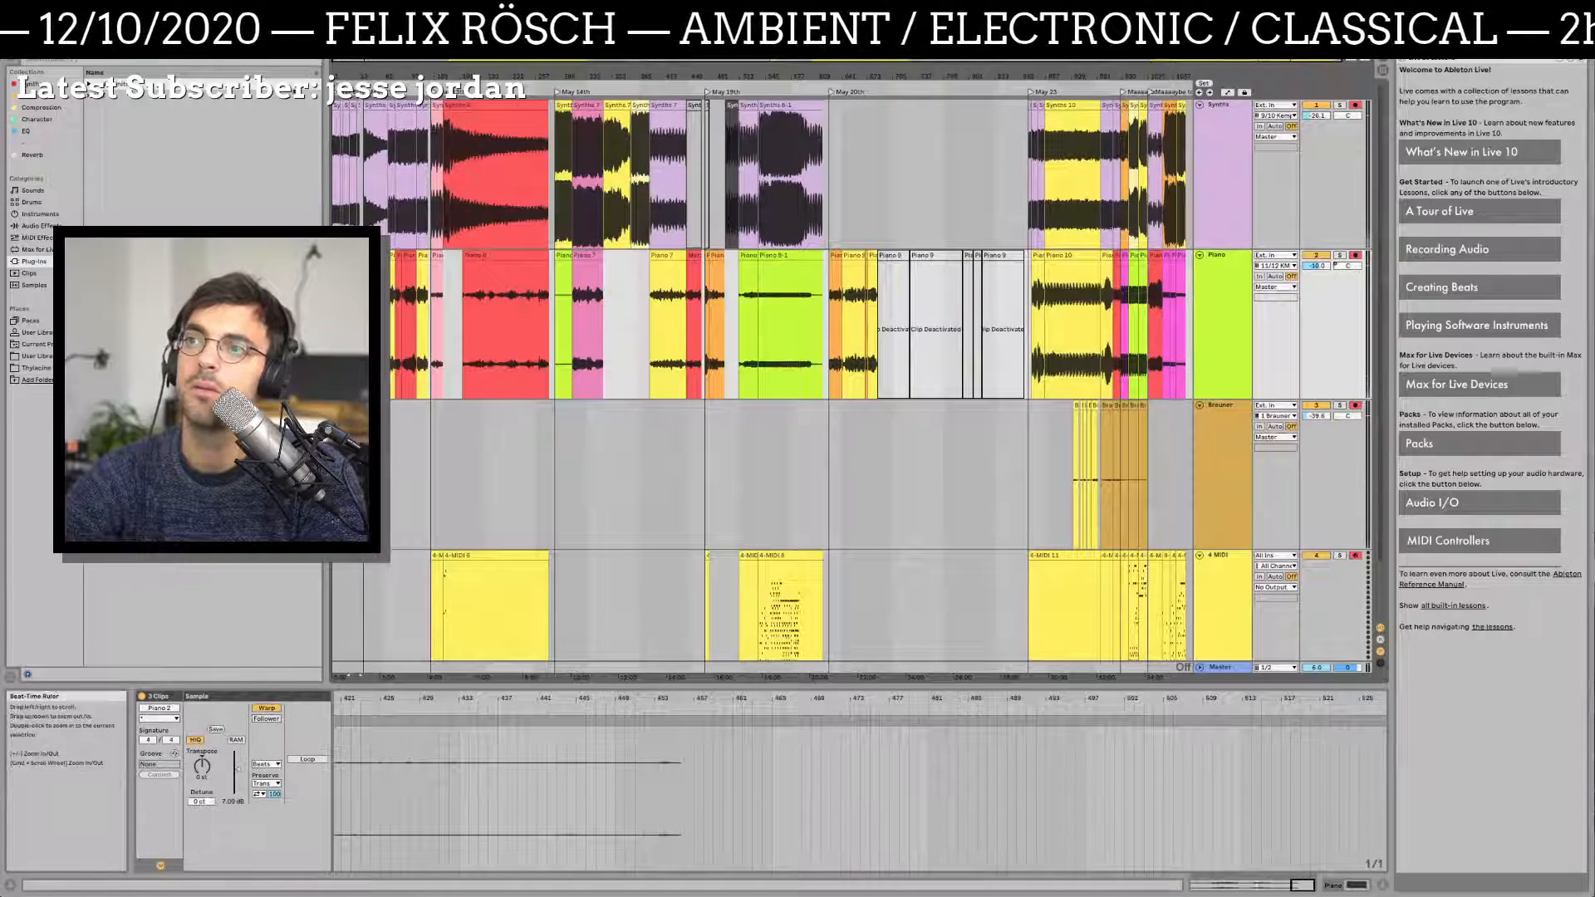
Step: Tag Best May 2020.als green in the Live Impros folder and widen the file column to show the full names
click(74, 50)
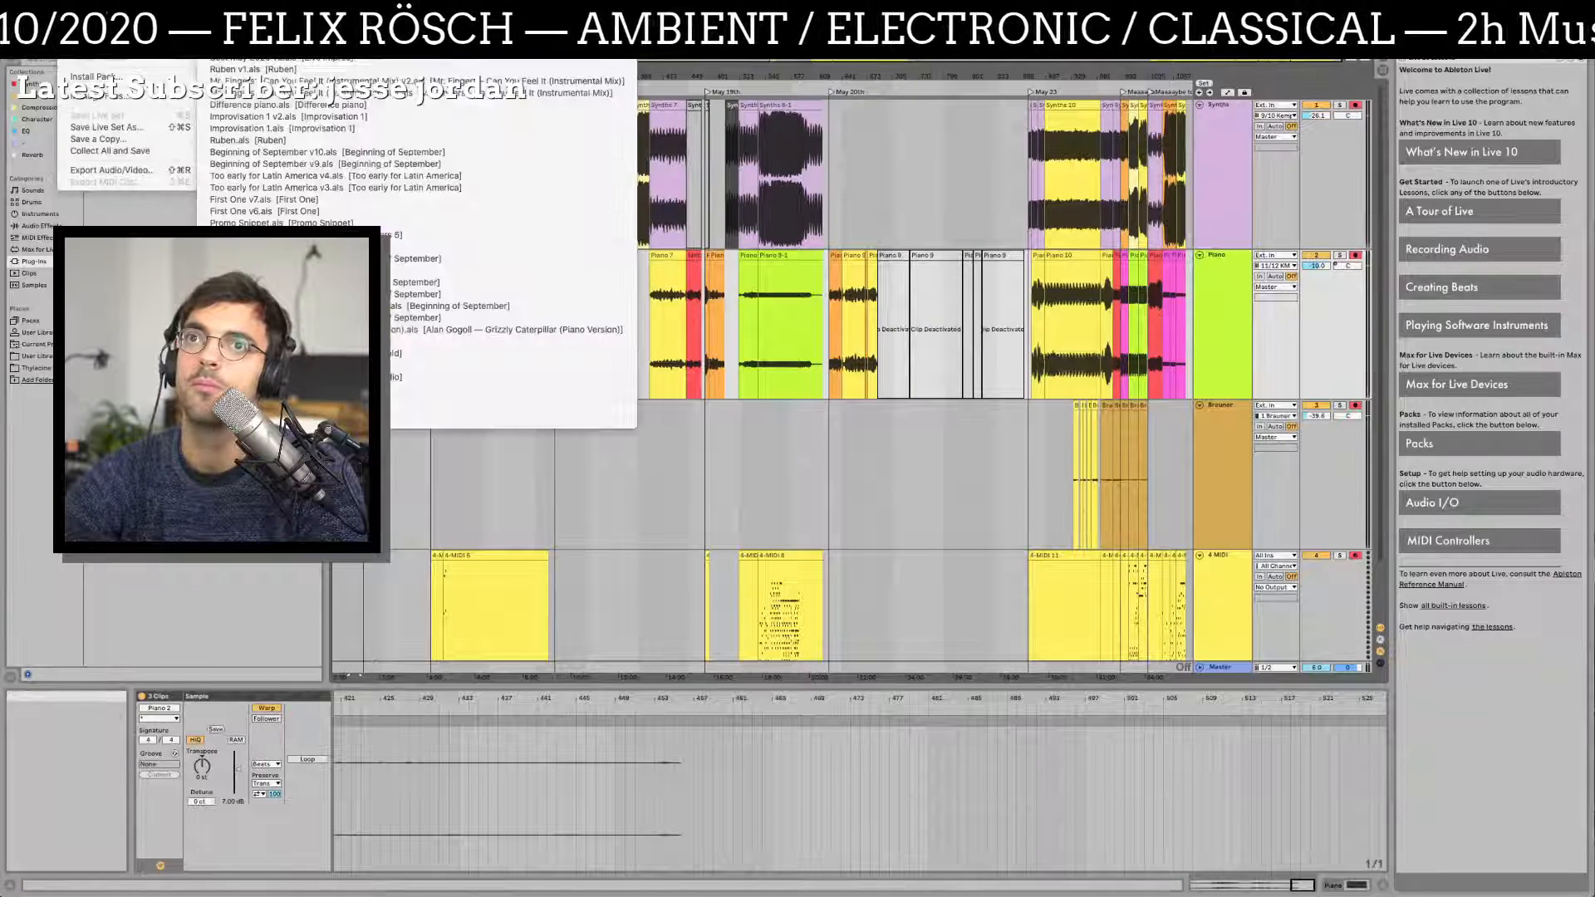
click(91, 60)
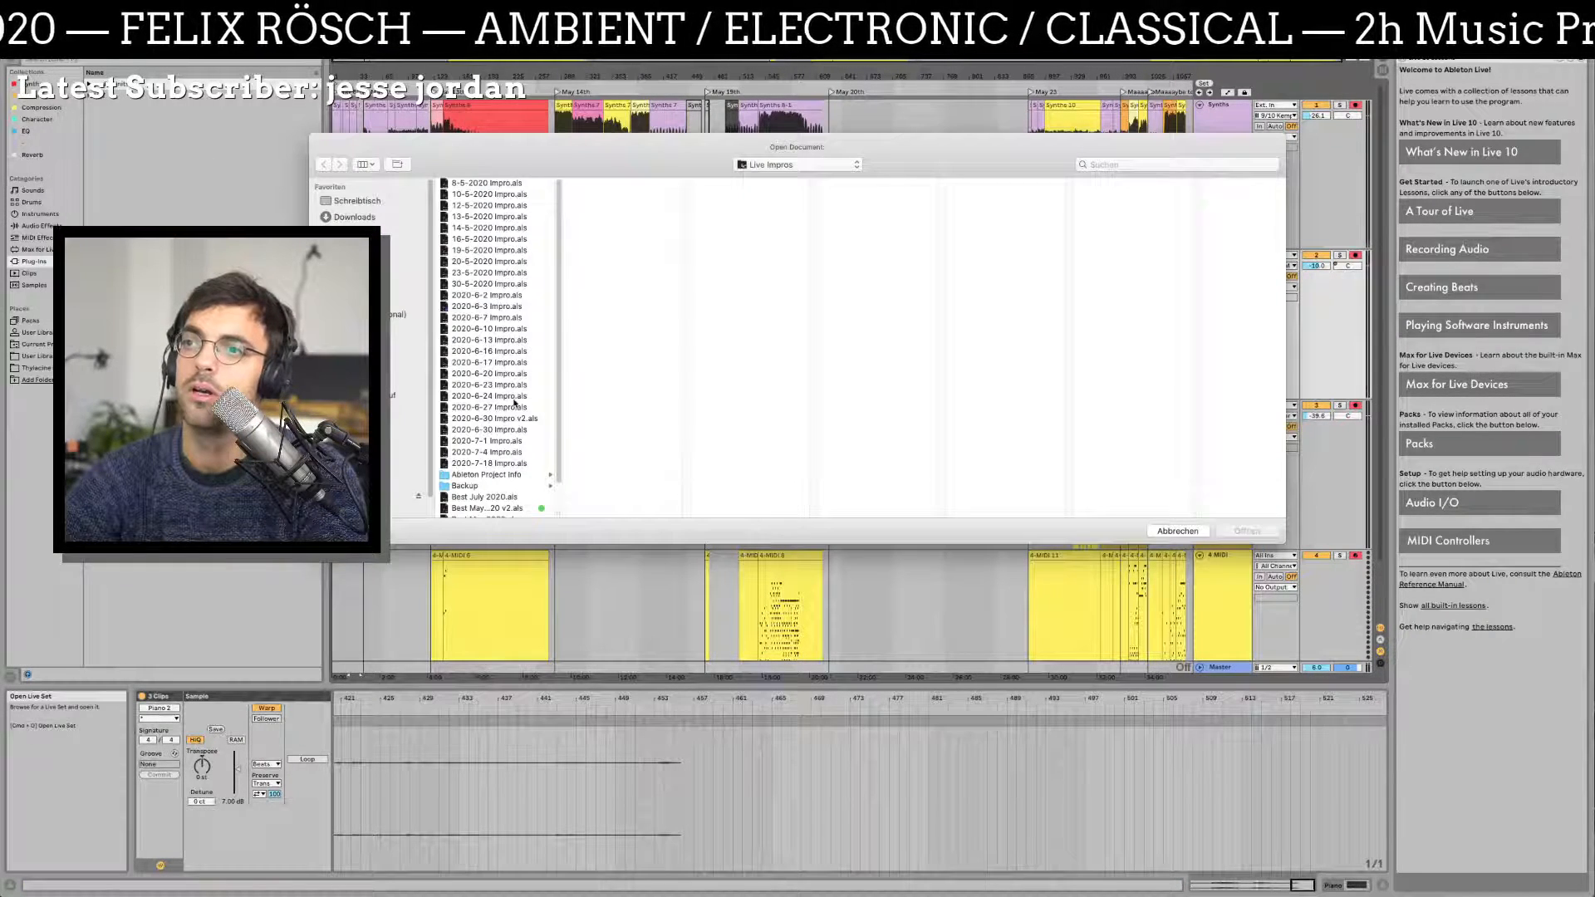
scroll(515, 465, down, 2)
right_click(513, 490)
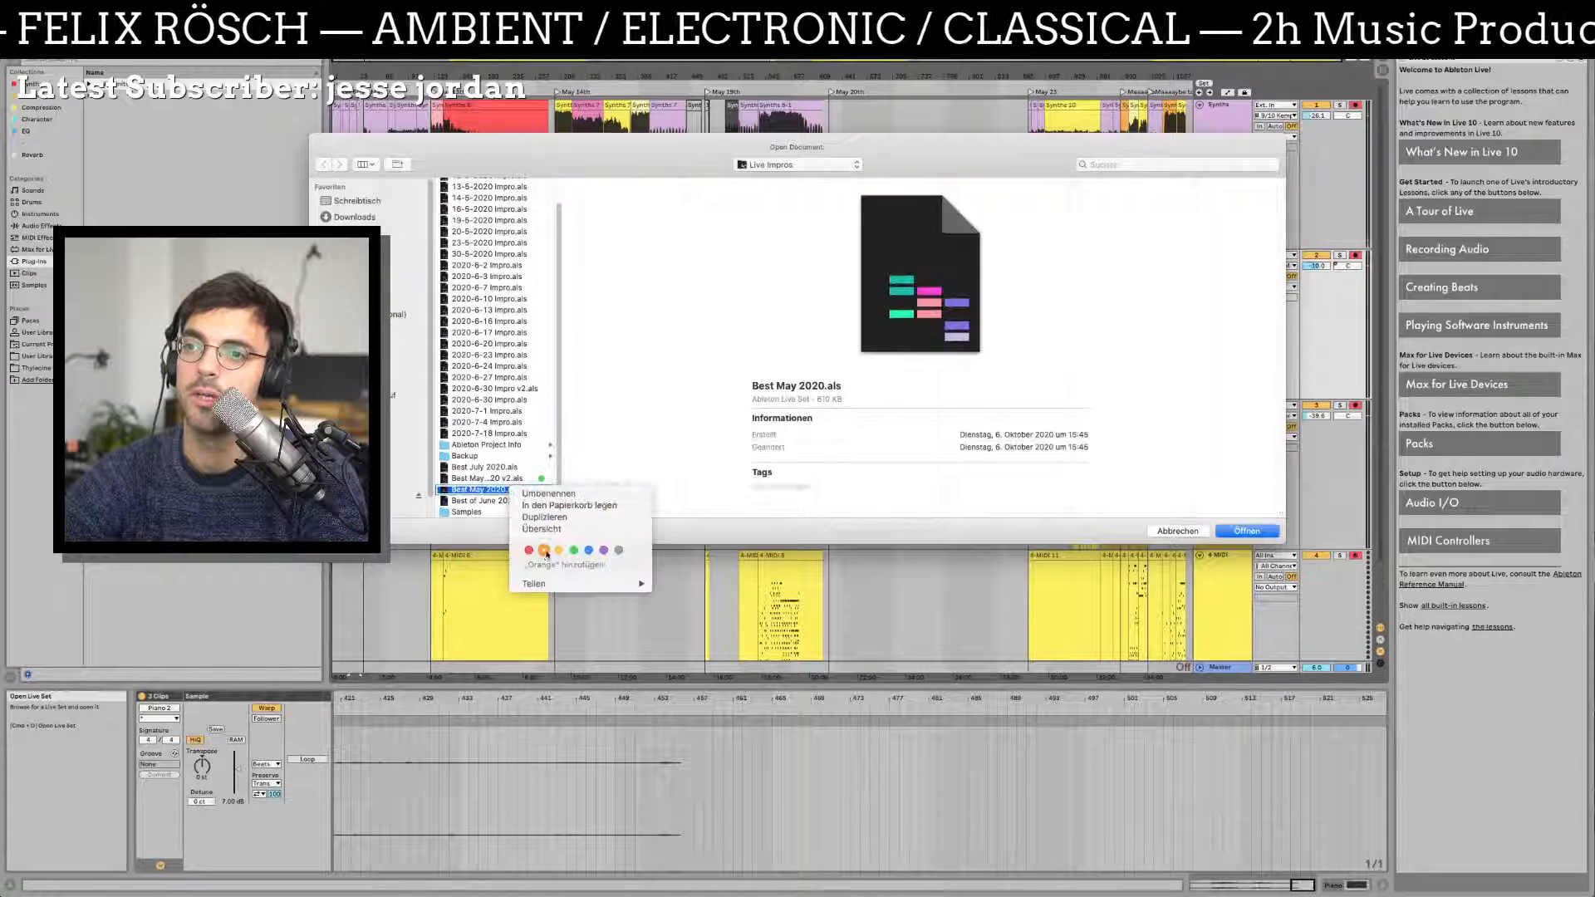
click(573, 551)
mouse_move(566, 518)
mouse_down()
mouse_move(617, 511)
mouse_move(582, 508)
mouse_up()
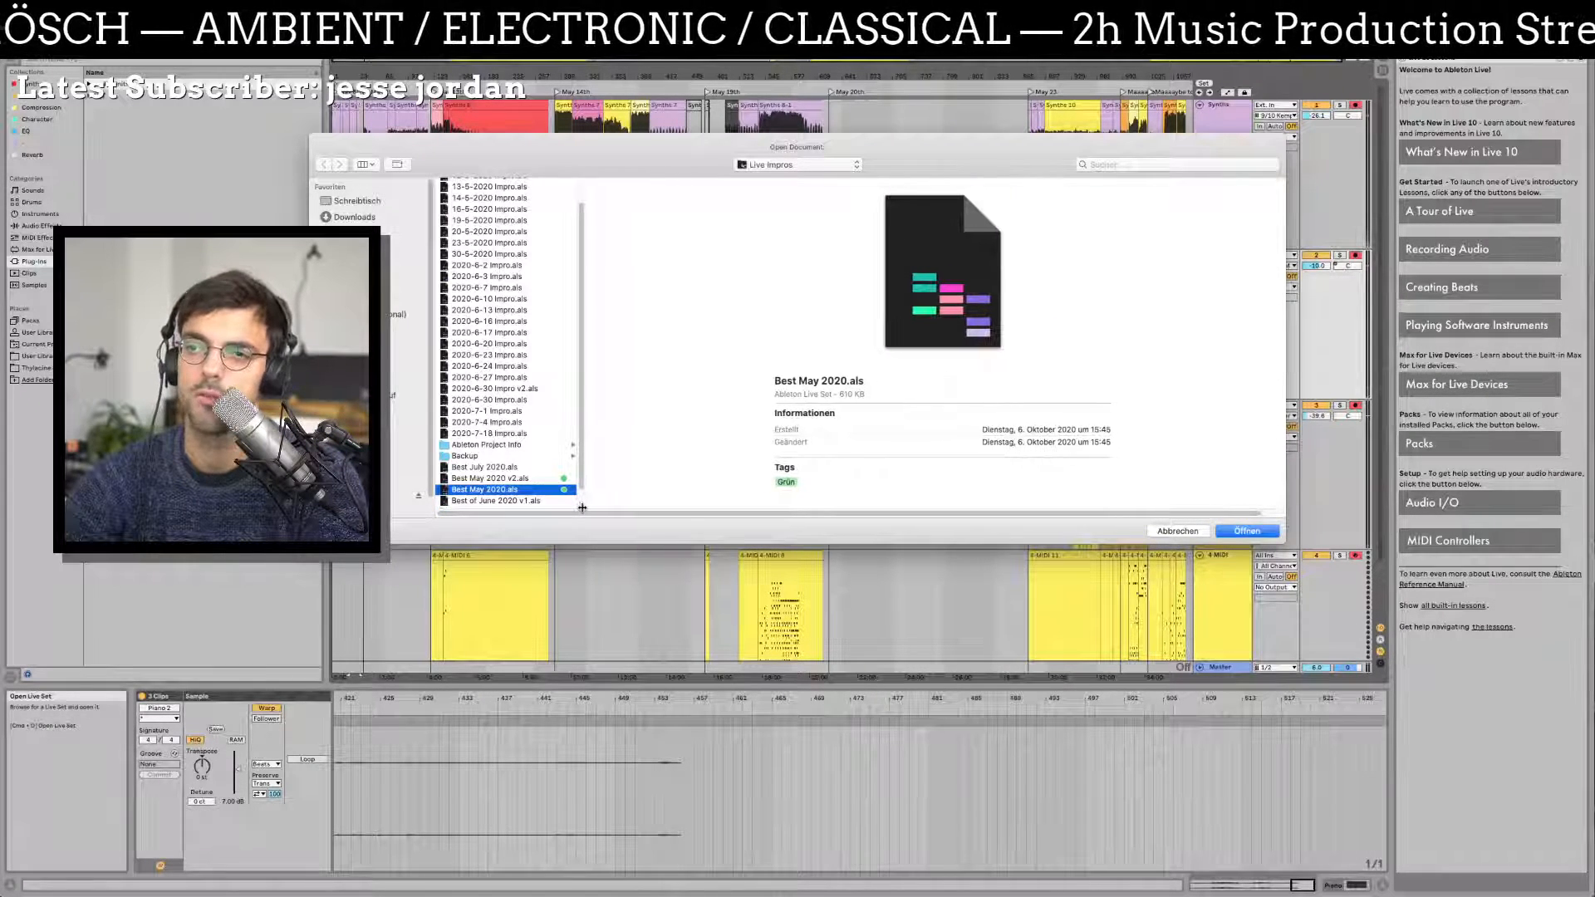
Step: Open the Best of June 2020 v1.als Live Set, dismiss the plug-in notice and bring the whole arrangement into view
click(532, 502)
double_click(526, 502)
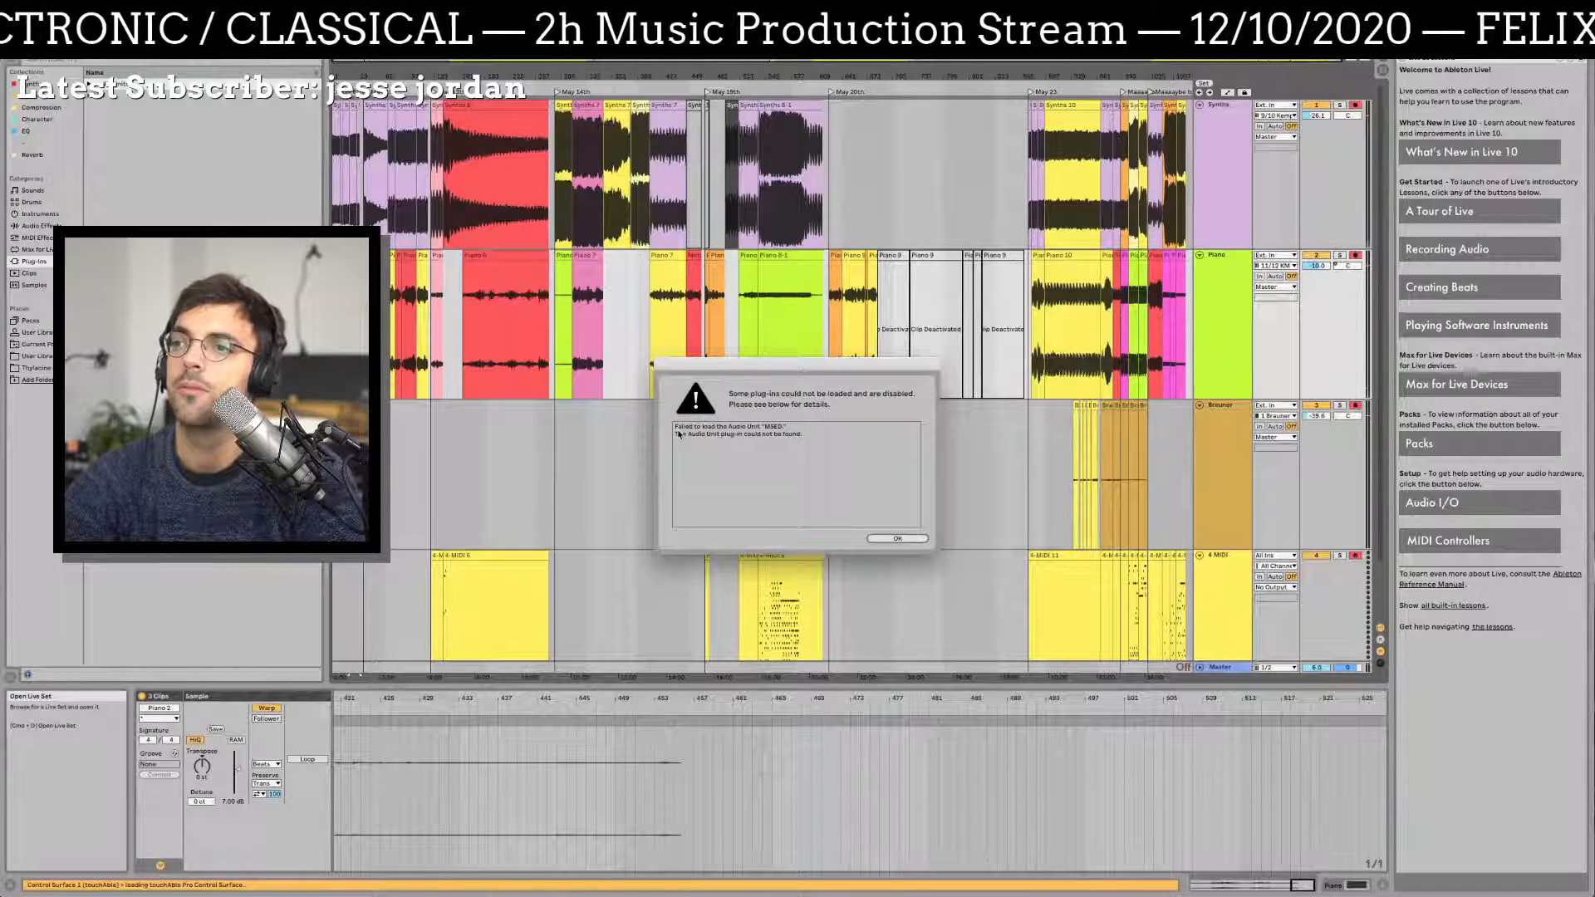
key(Return)
click(552, 73)
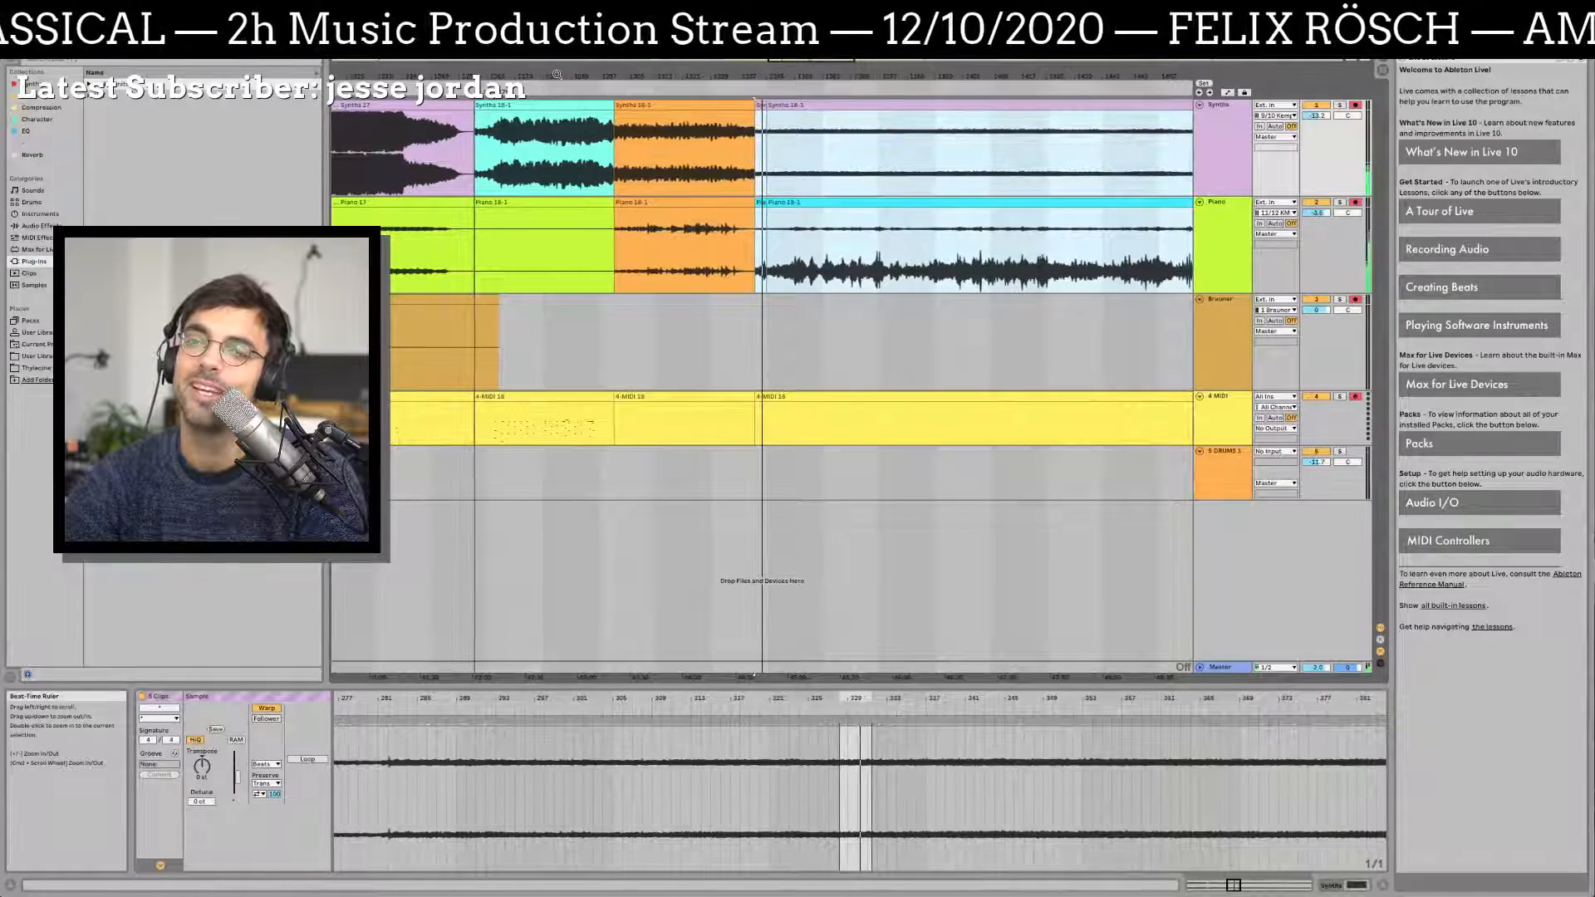
drag(557, 75, 742, 8)
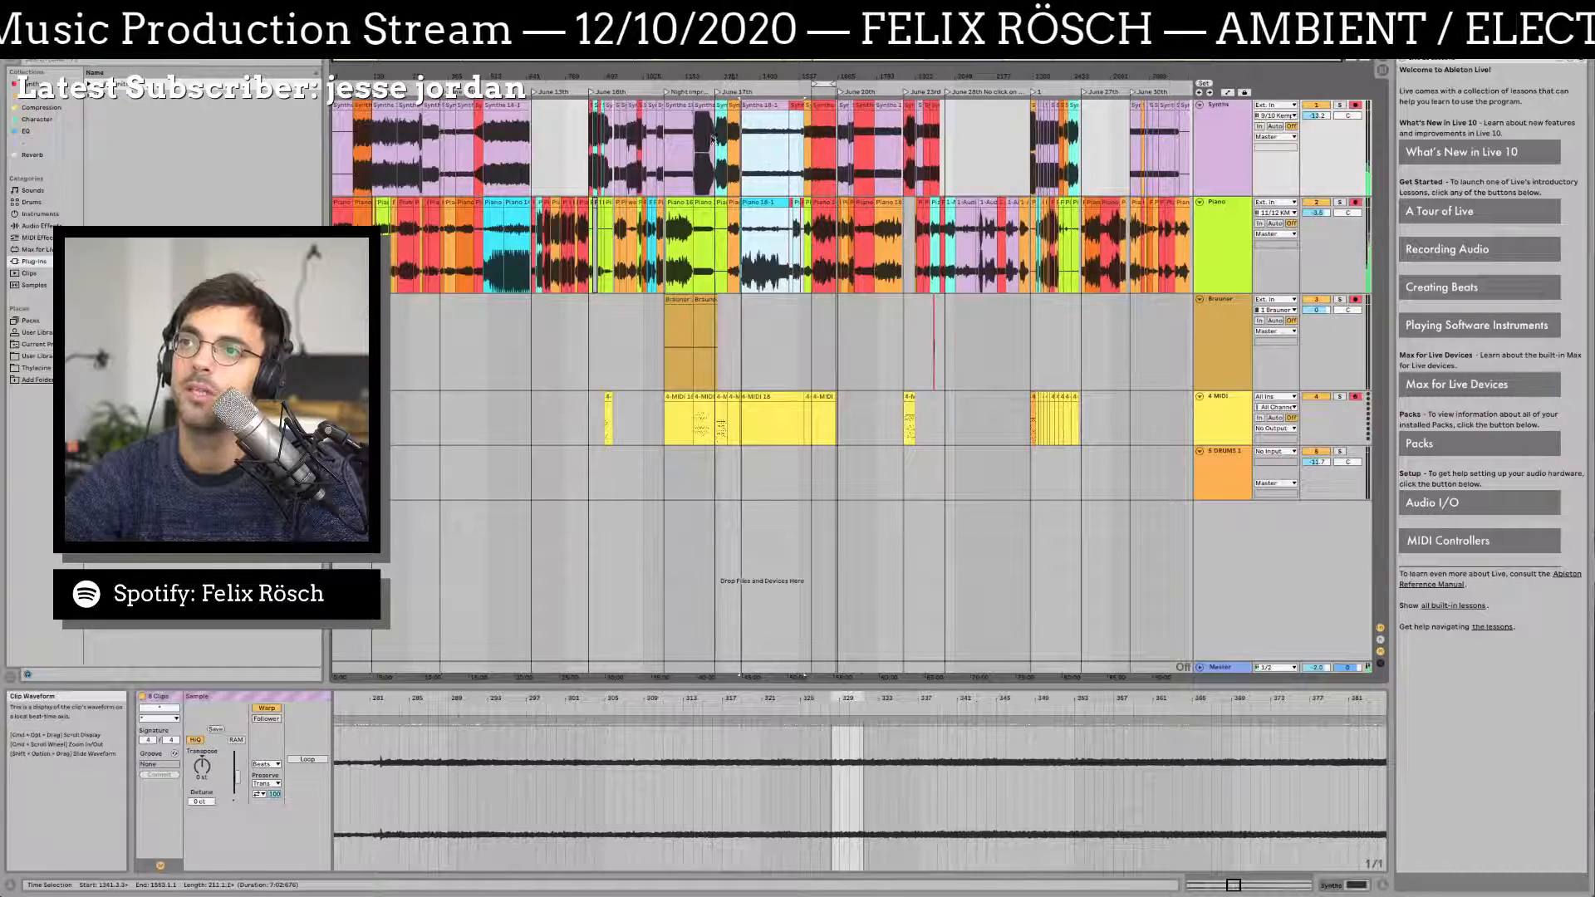
Step: Listen to the red piano clip at the start of the arrangement, then select the first long cyan piano clip
click(340, 205)
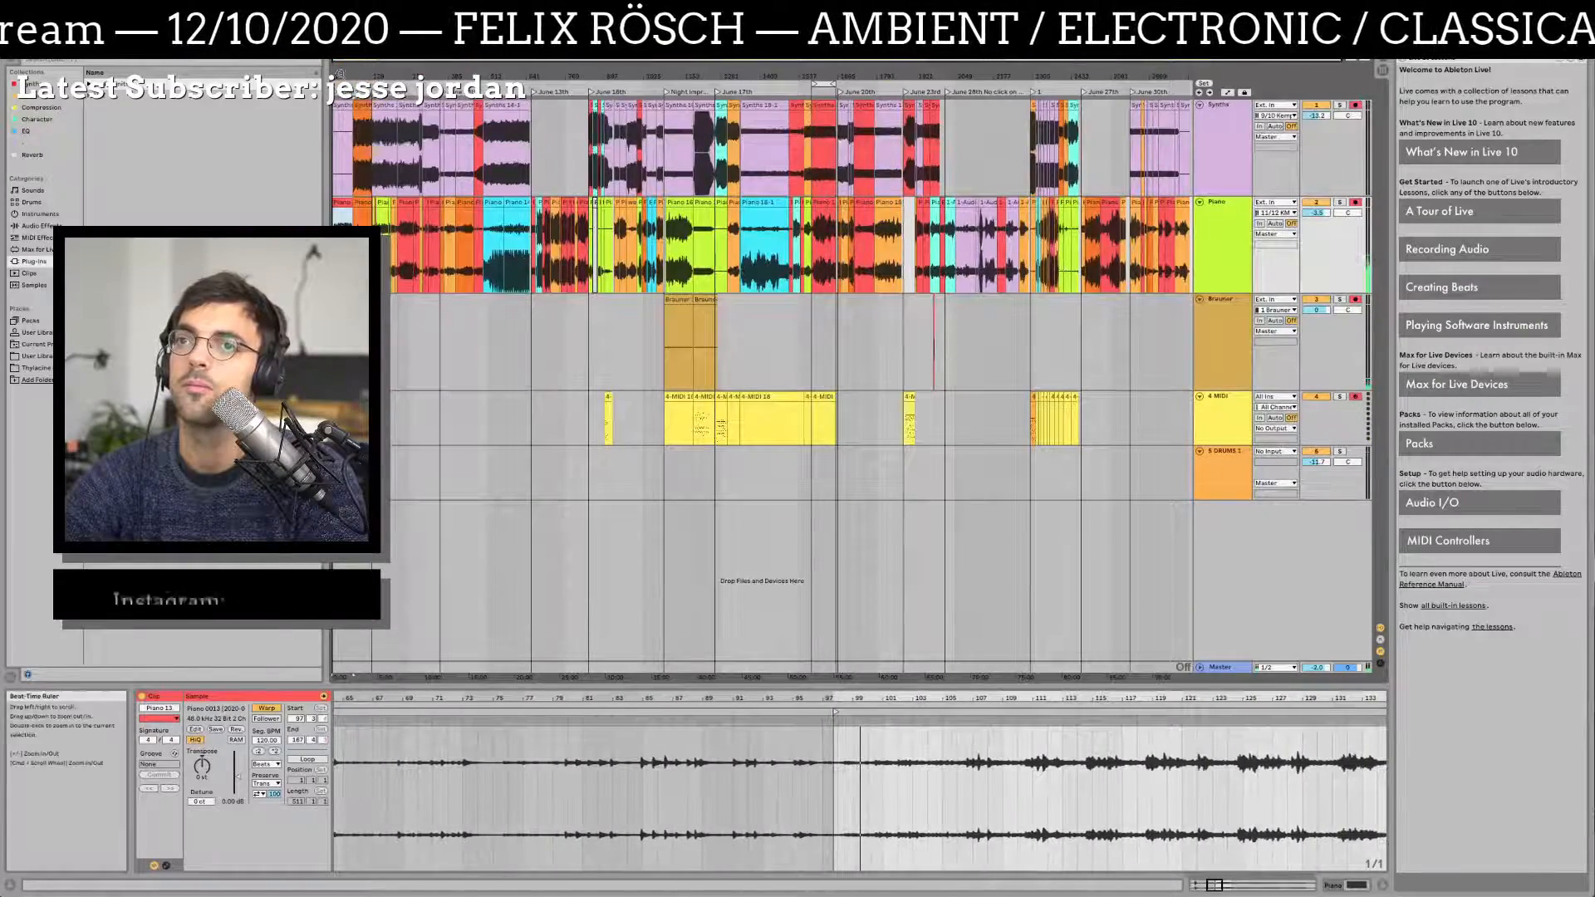
mouse_move(340, 74)
mouse_down()
mouse_move(340, 166)
mouse_move(340, 100)
mouse_up()
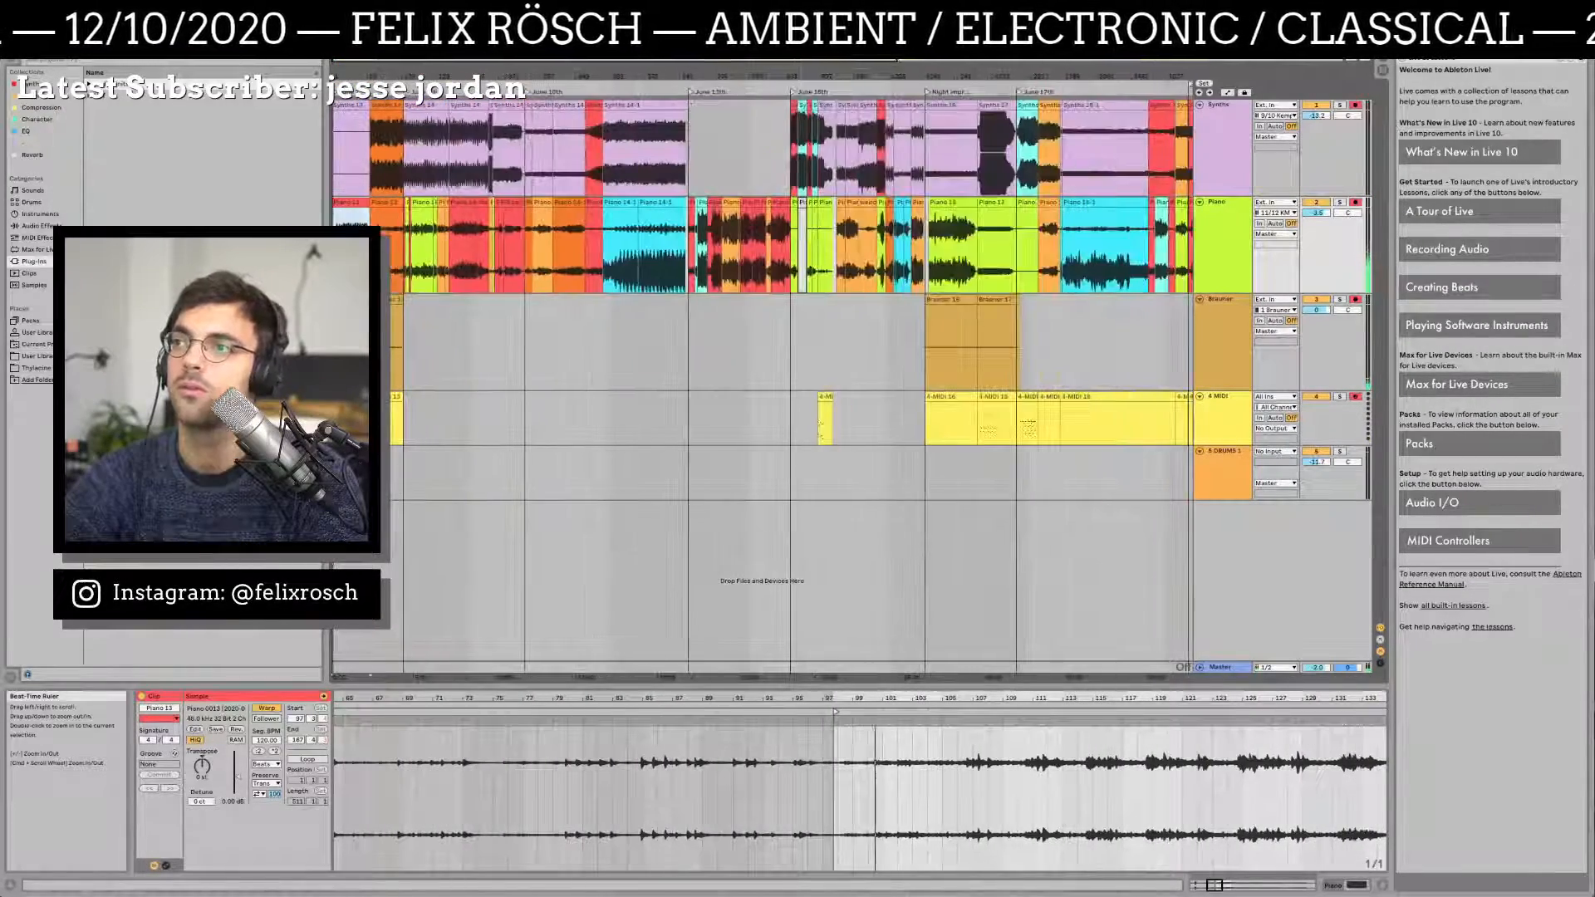
click(620, 202)
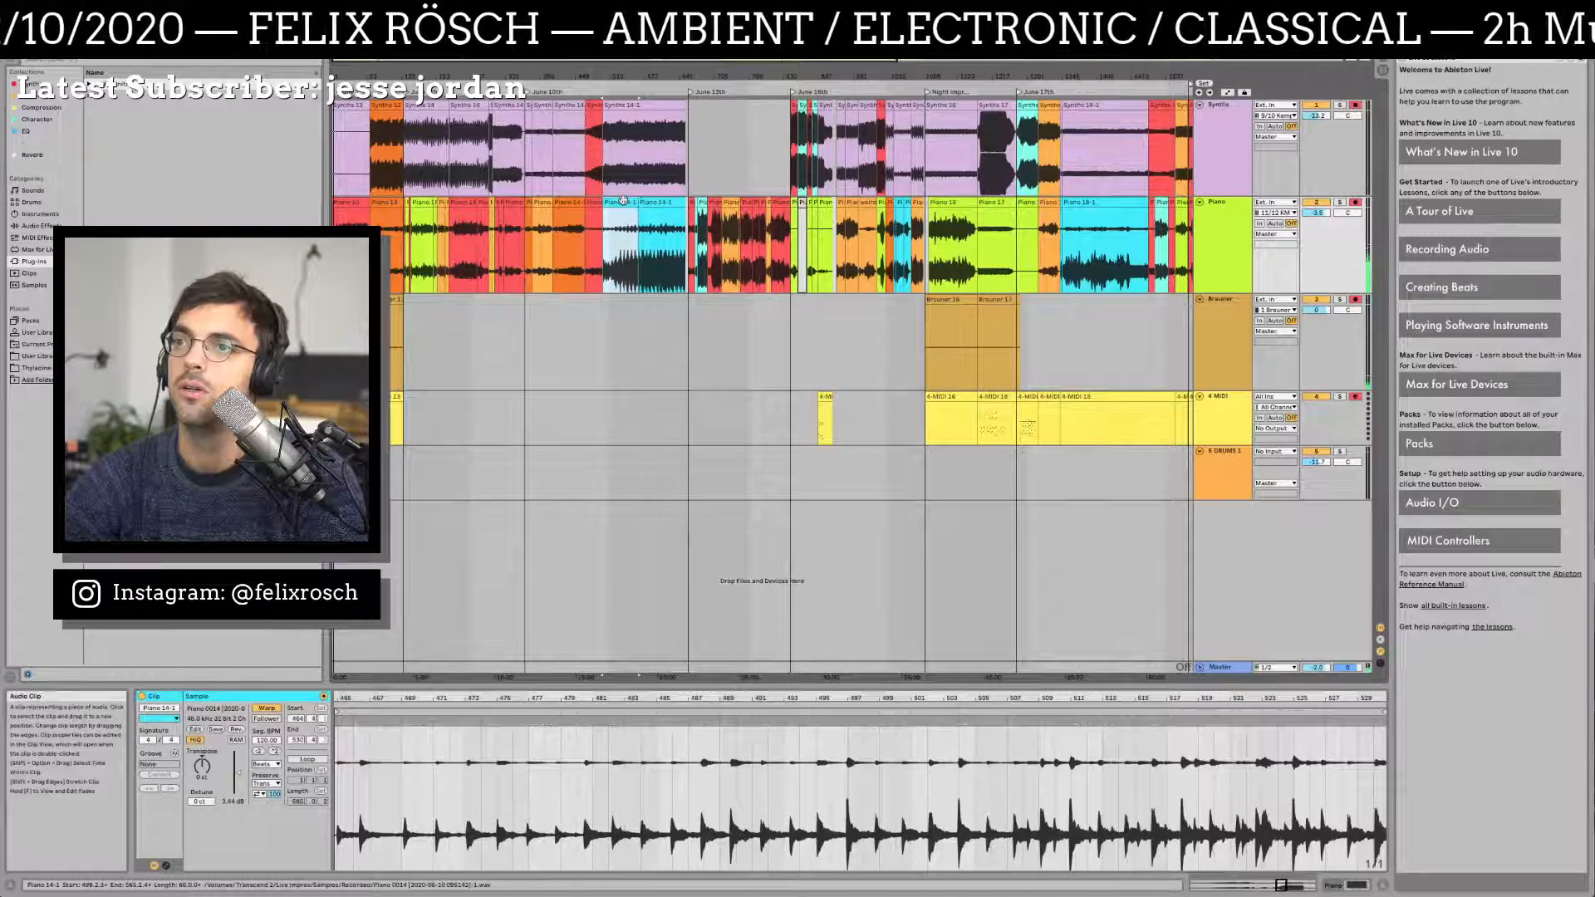
Step: Listen to several passages of the opening red piano clip at the beginning of the arrangement
drag(339, 74, 340, 133)
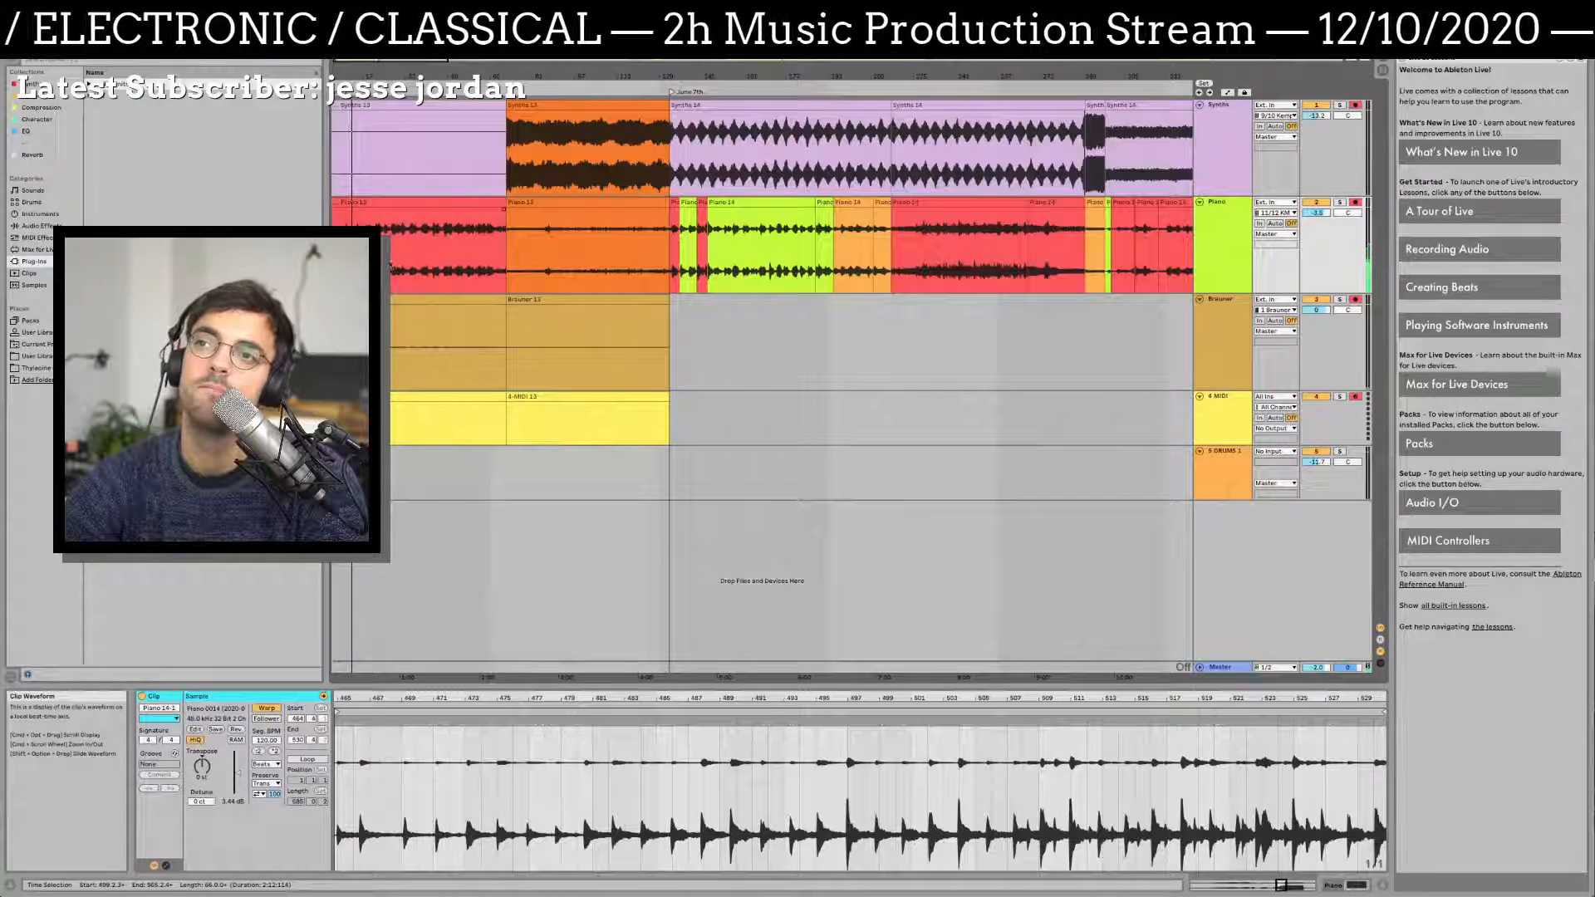
click(376, 204)
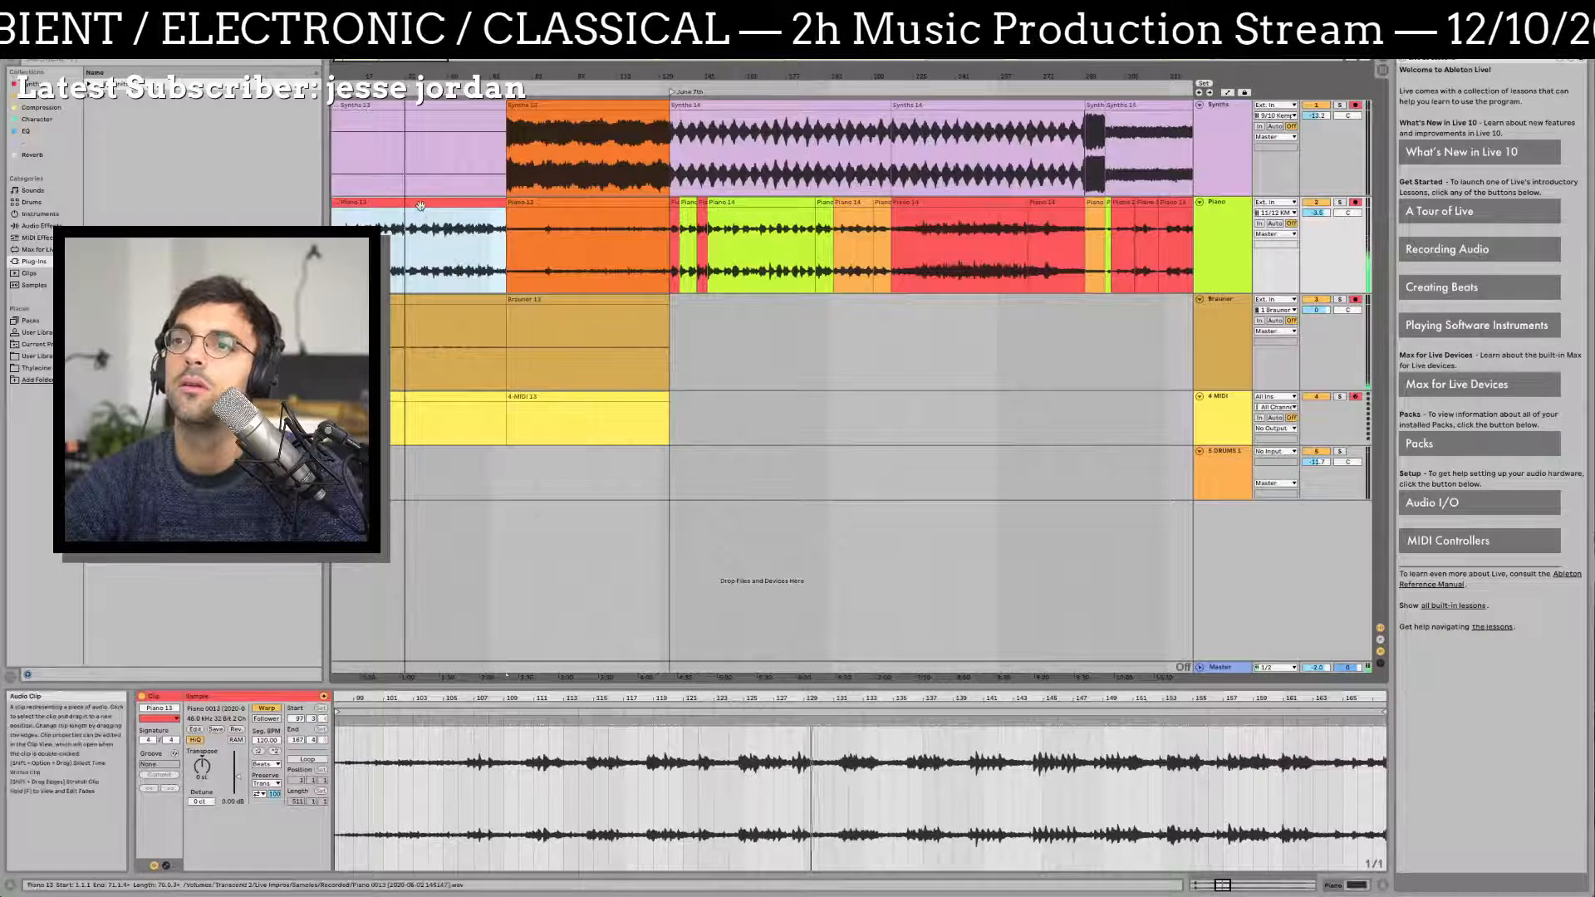
click(432, 260)
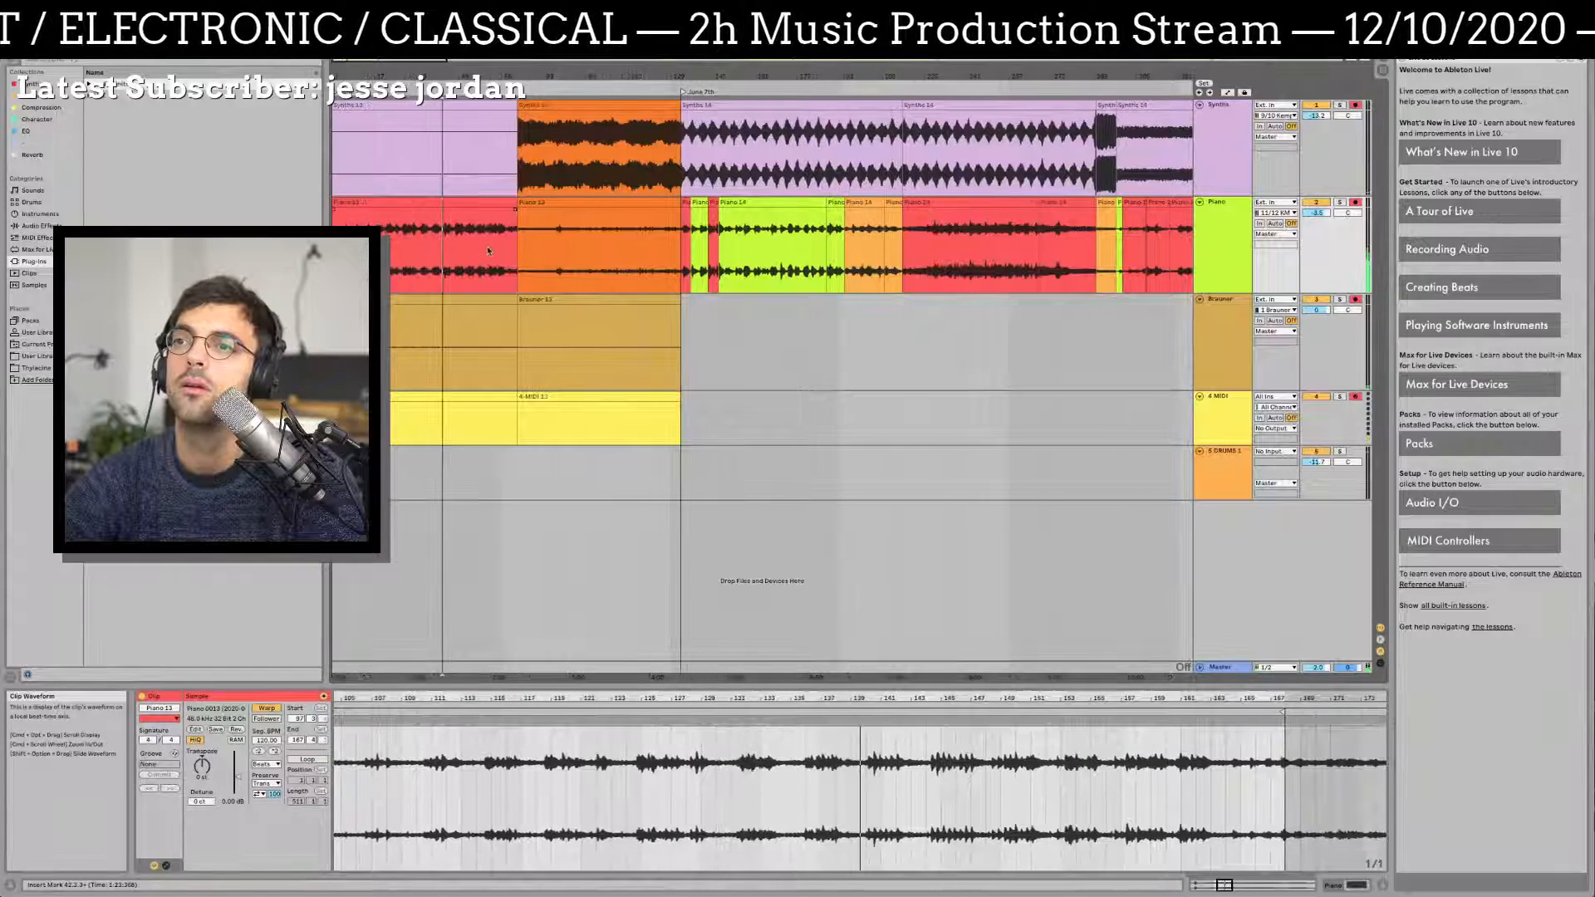
click(468, 256)
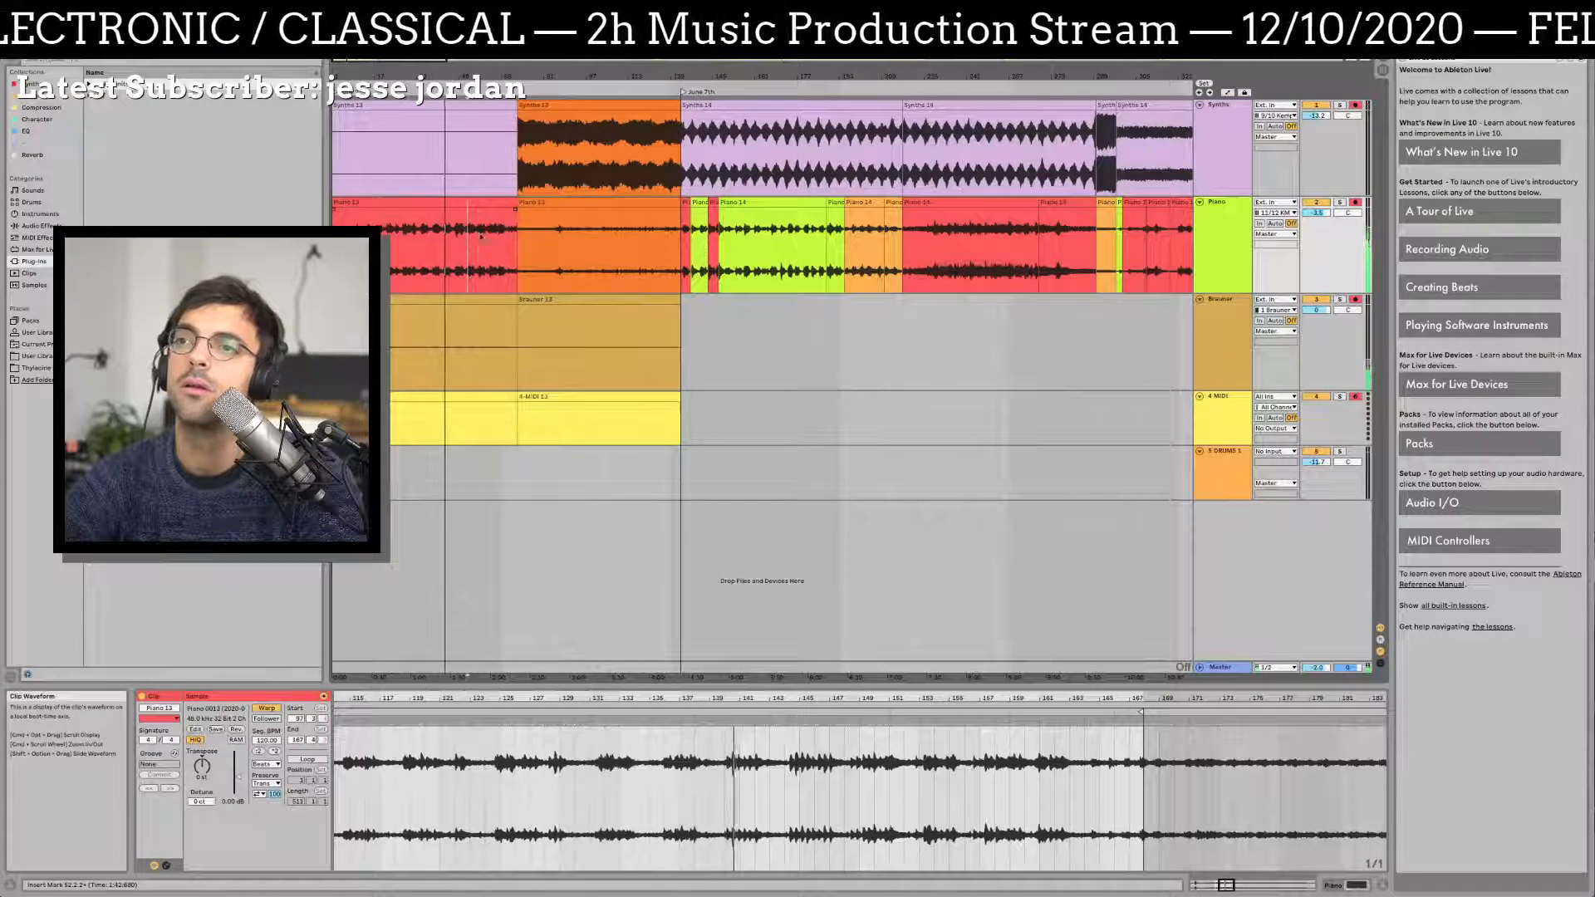
click(471, 202)
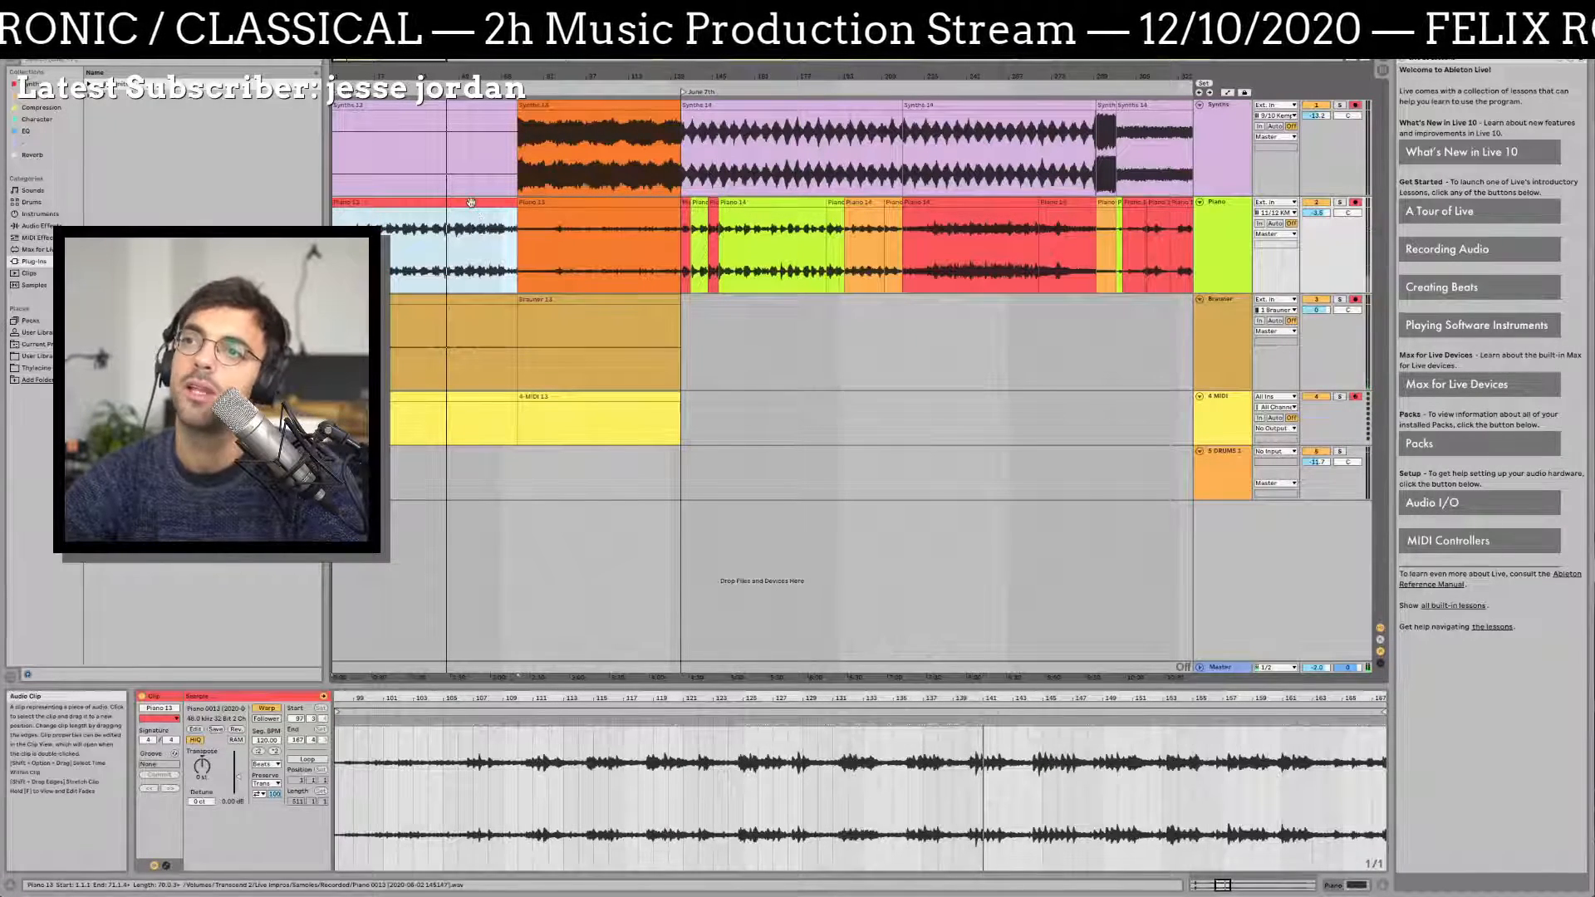
scroll(465, 208, right, 5)
Step: Listen to the first part of the orange piano clip that follows the opening red clip
click(451, 204)
key(space)
key(space)
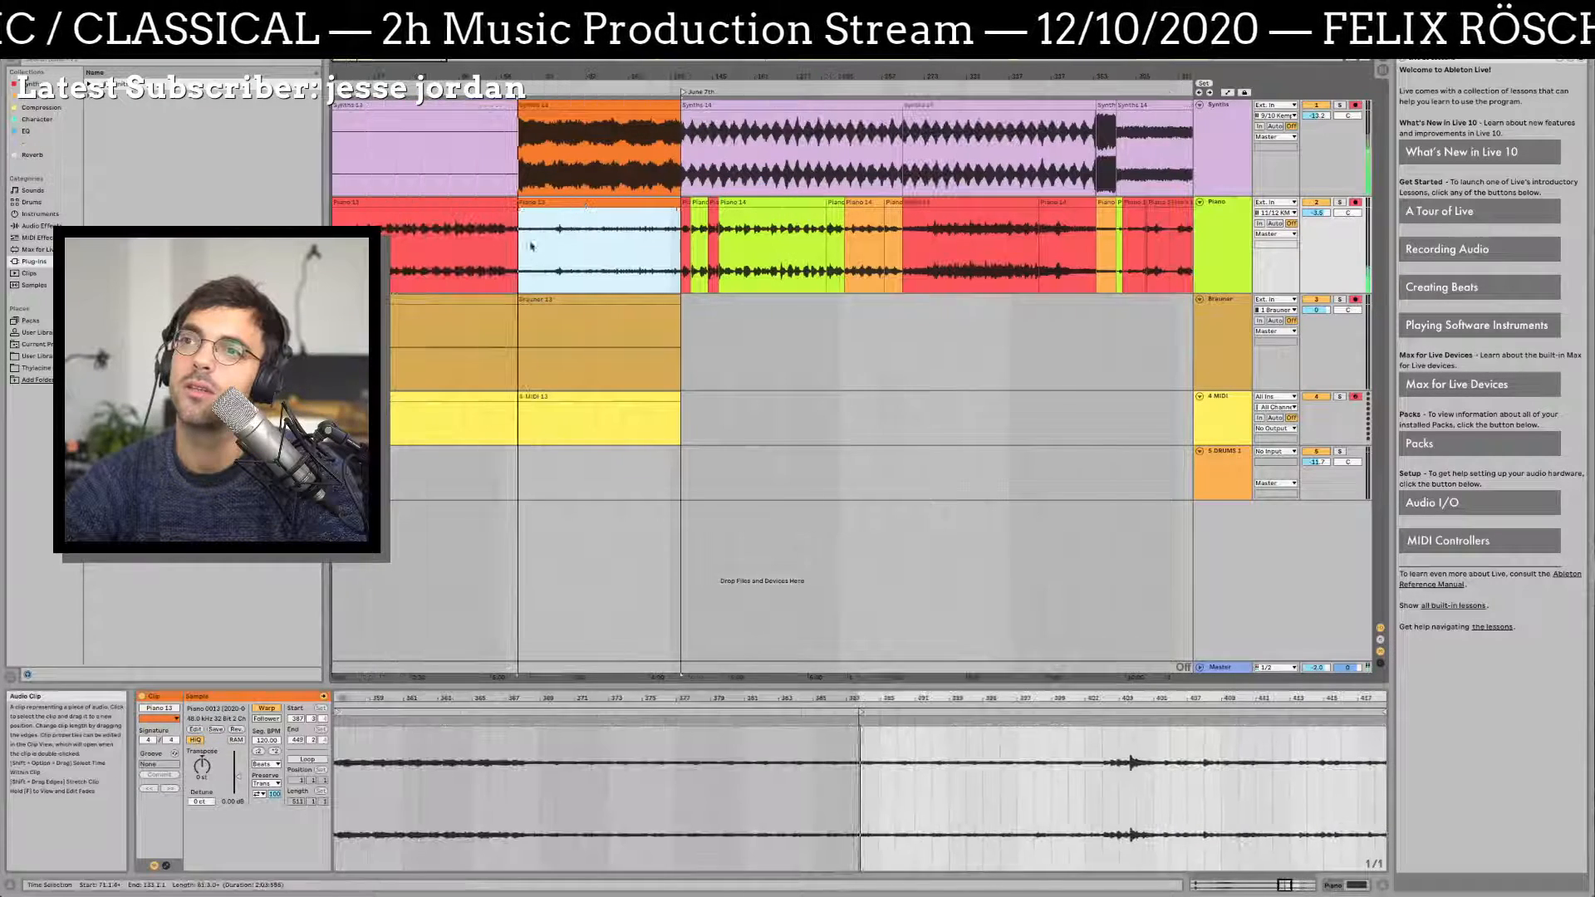
click(539, 253)
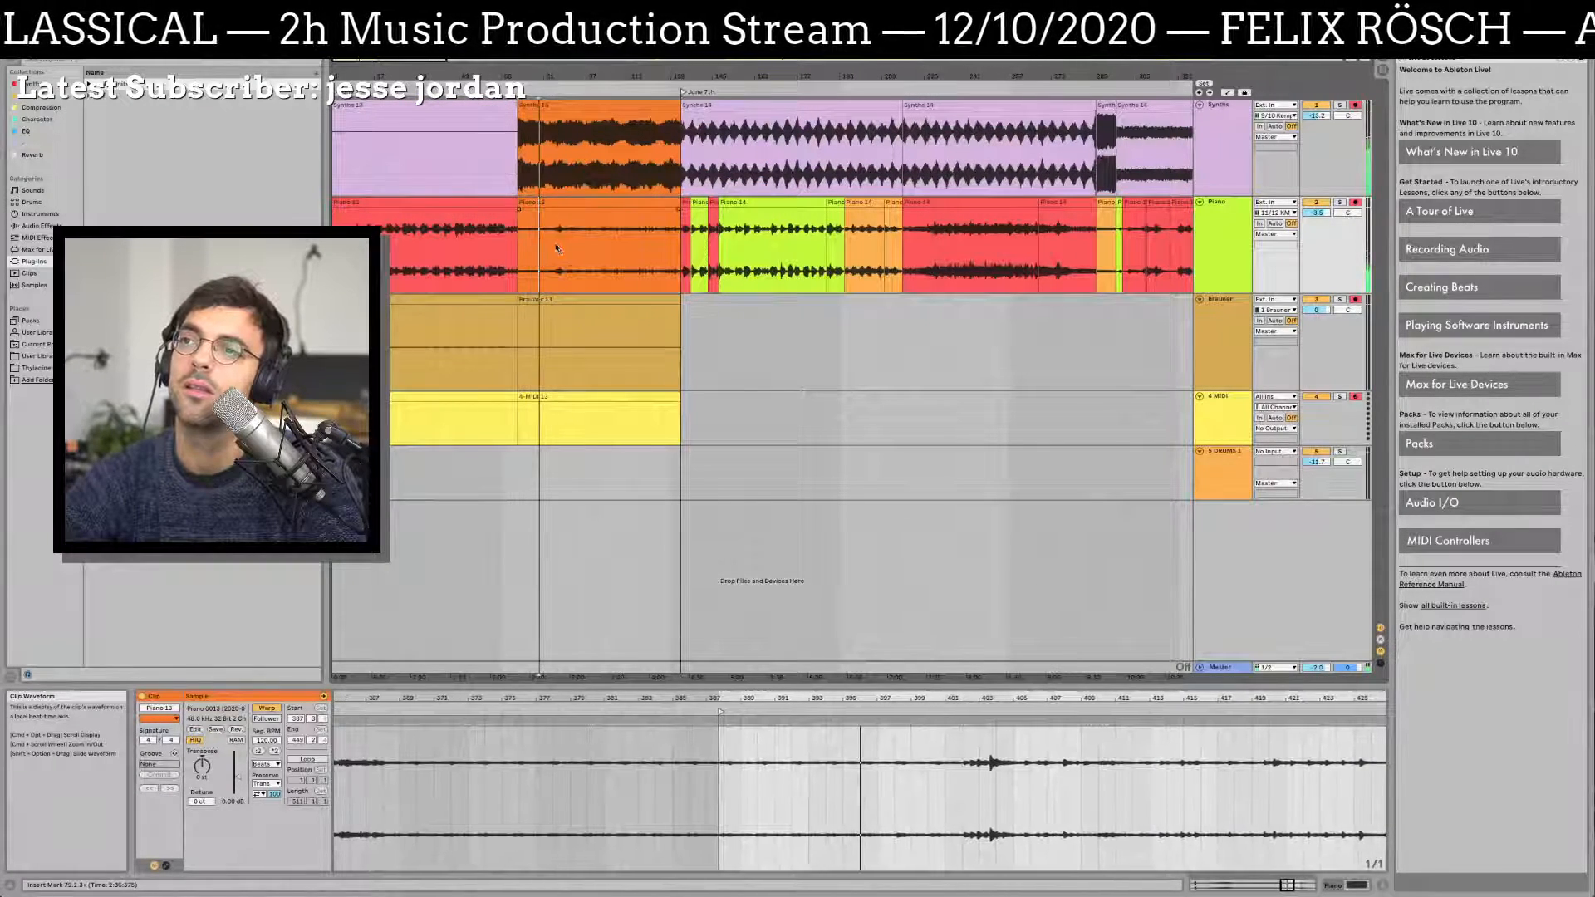
click(556, 247)
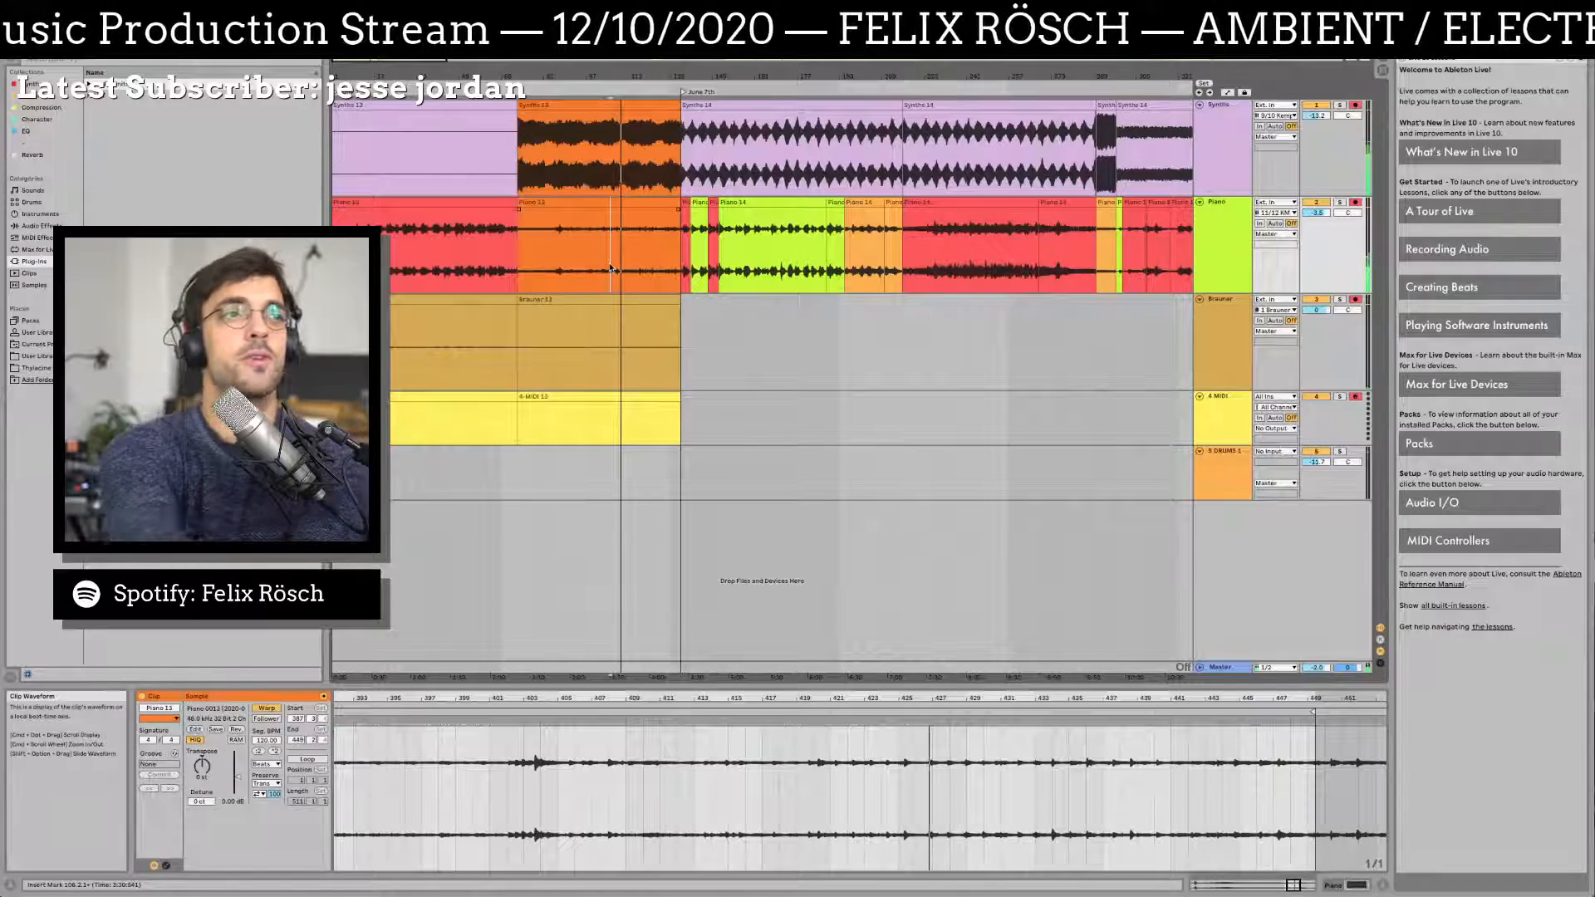
Step: Listen to two spots near the end of the orange piano clip
click(646, 242)
key(space)
key(space)
click(675, 237)
key(space)
key(space)
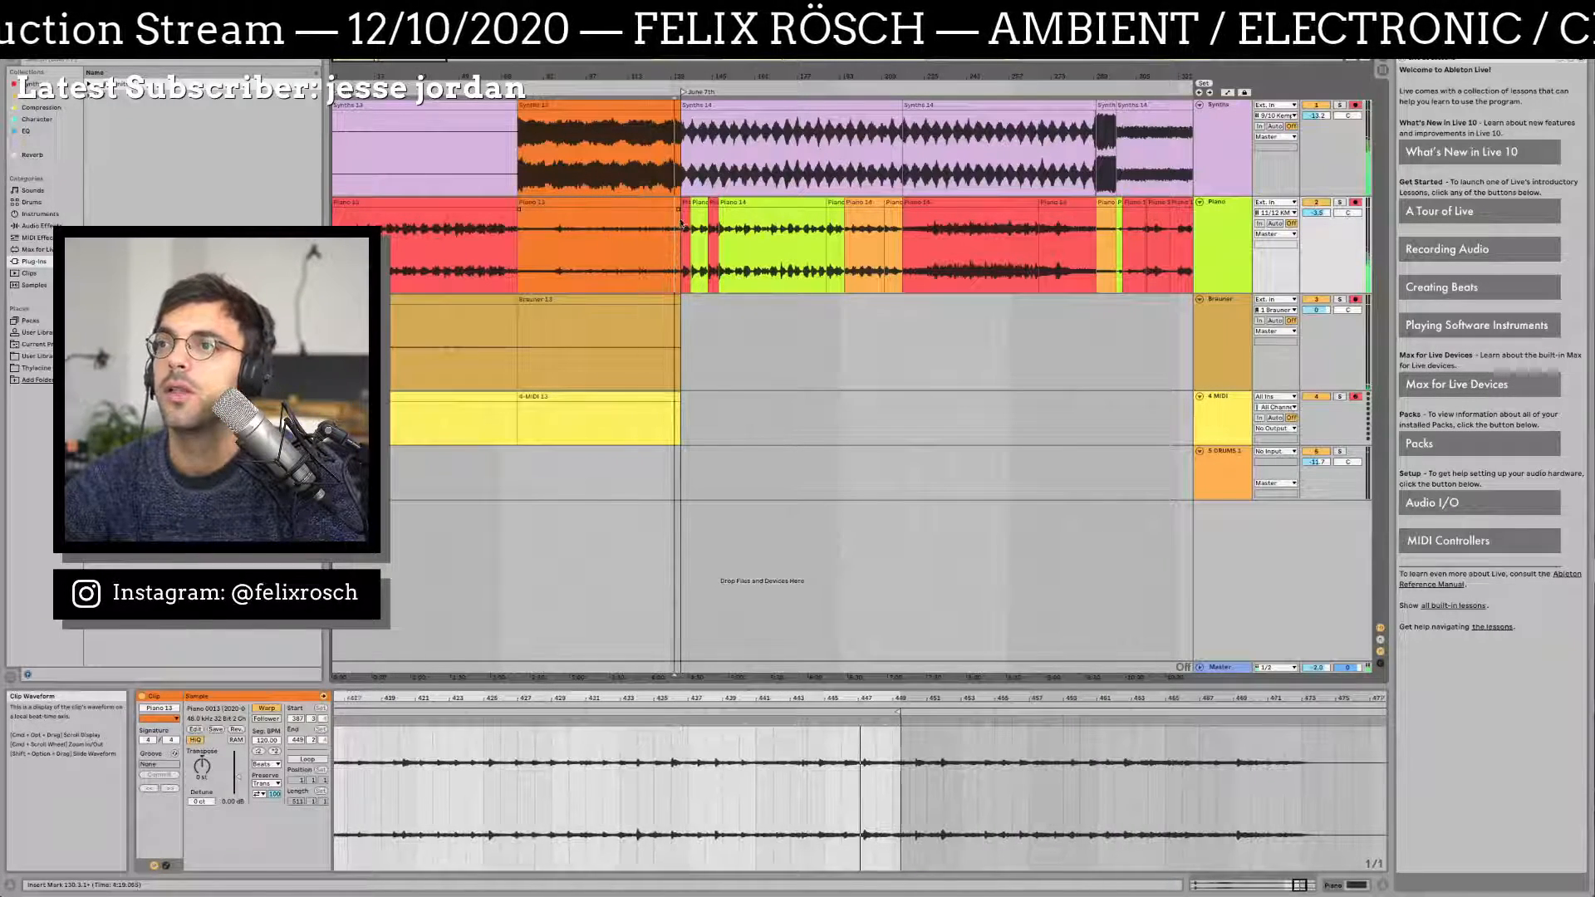
Step: Listen to the two short red piano clips just after the June 7th locator
click(686, 206)
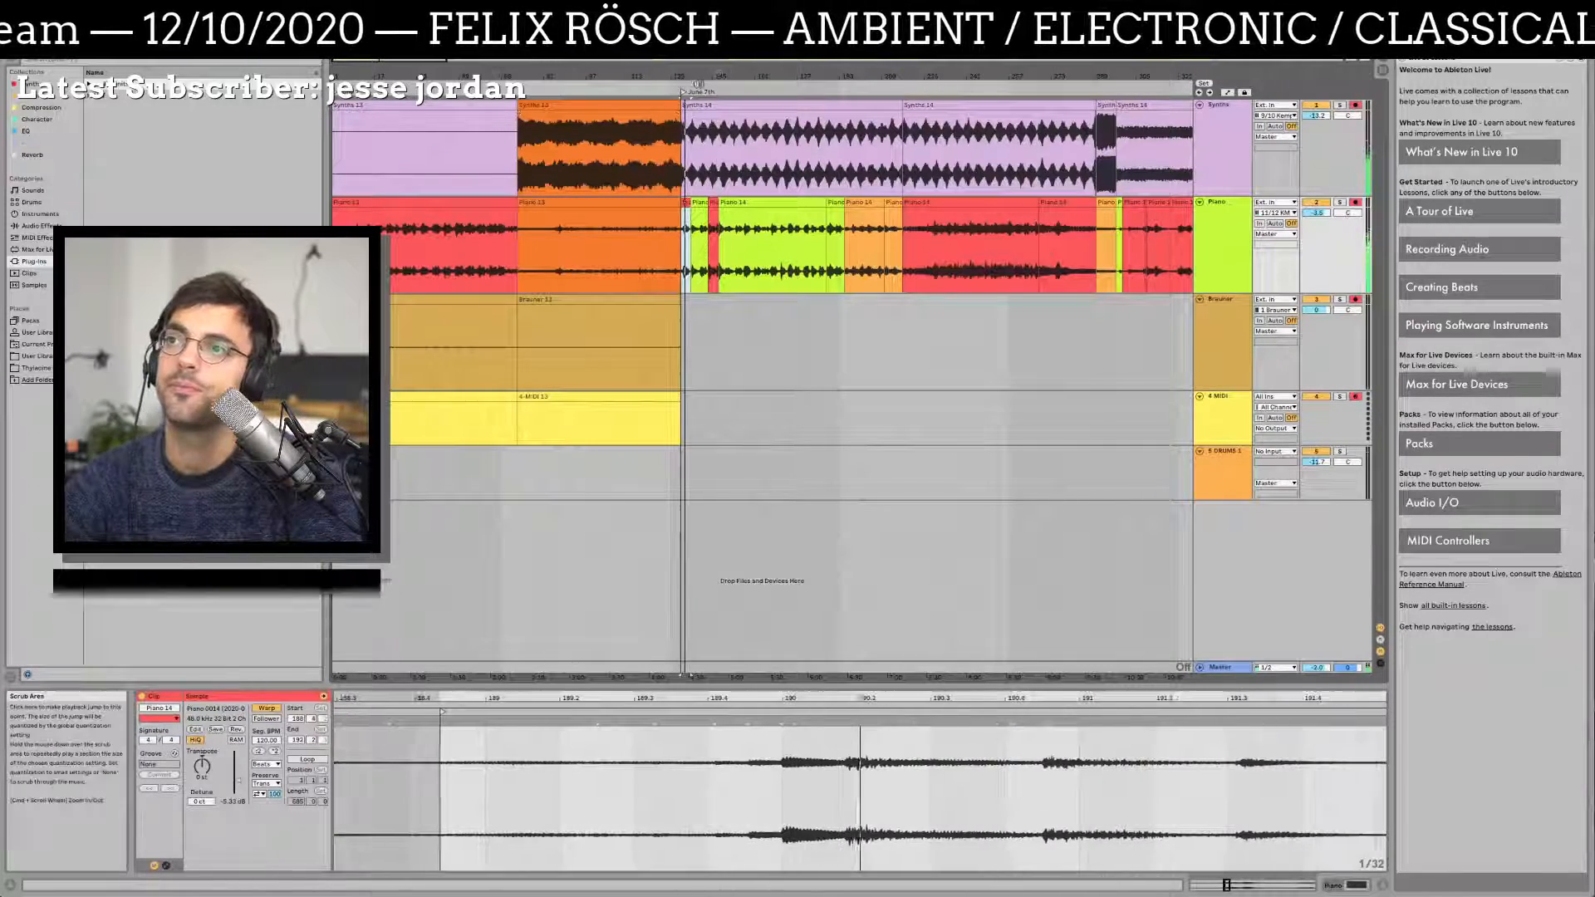
drag(719, 76, 720, 127)
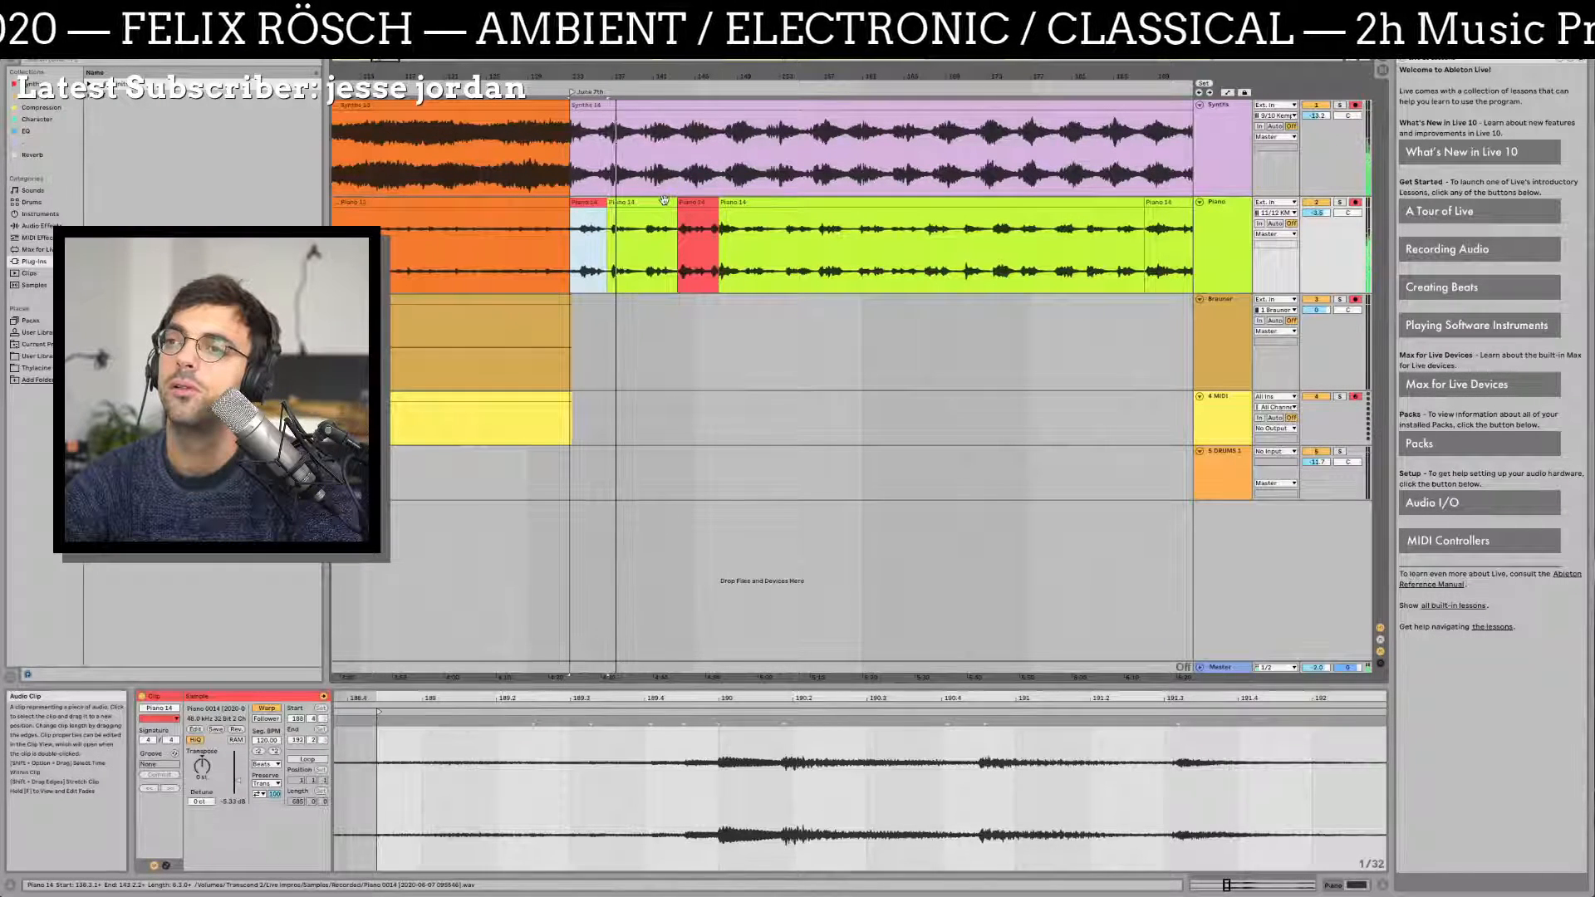
click(697, 202)
key(space)
key(space)
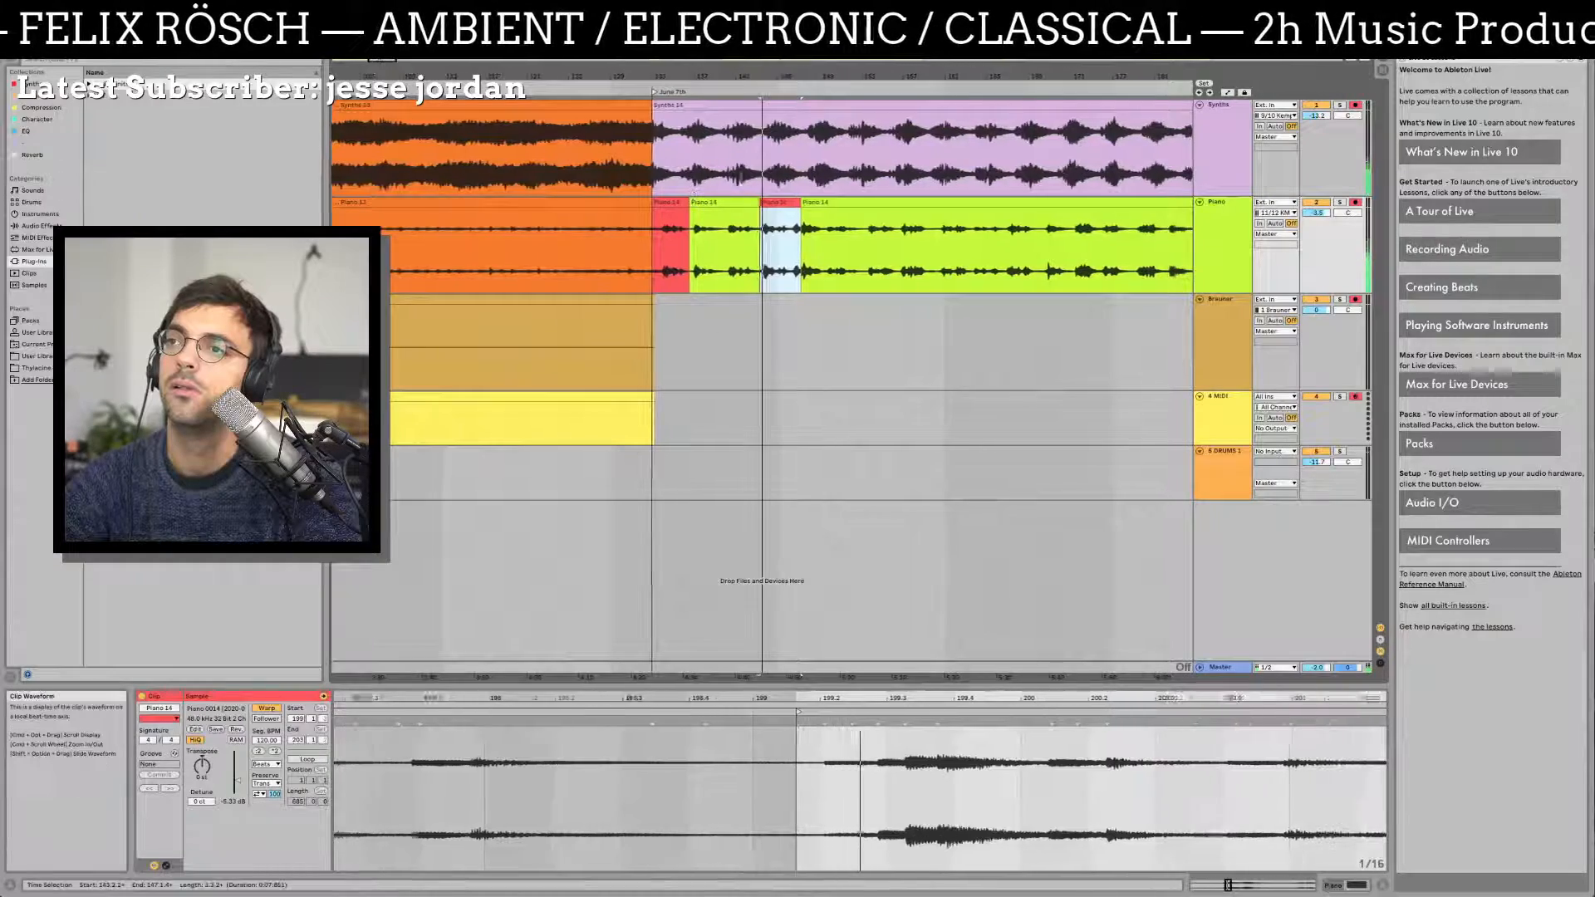
Step: Listen to the long red piano clip further on in the June 7th section
drag(682, 77, 436, 30)
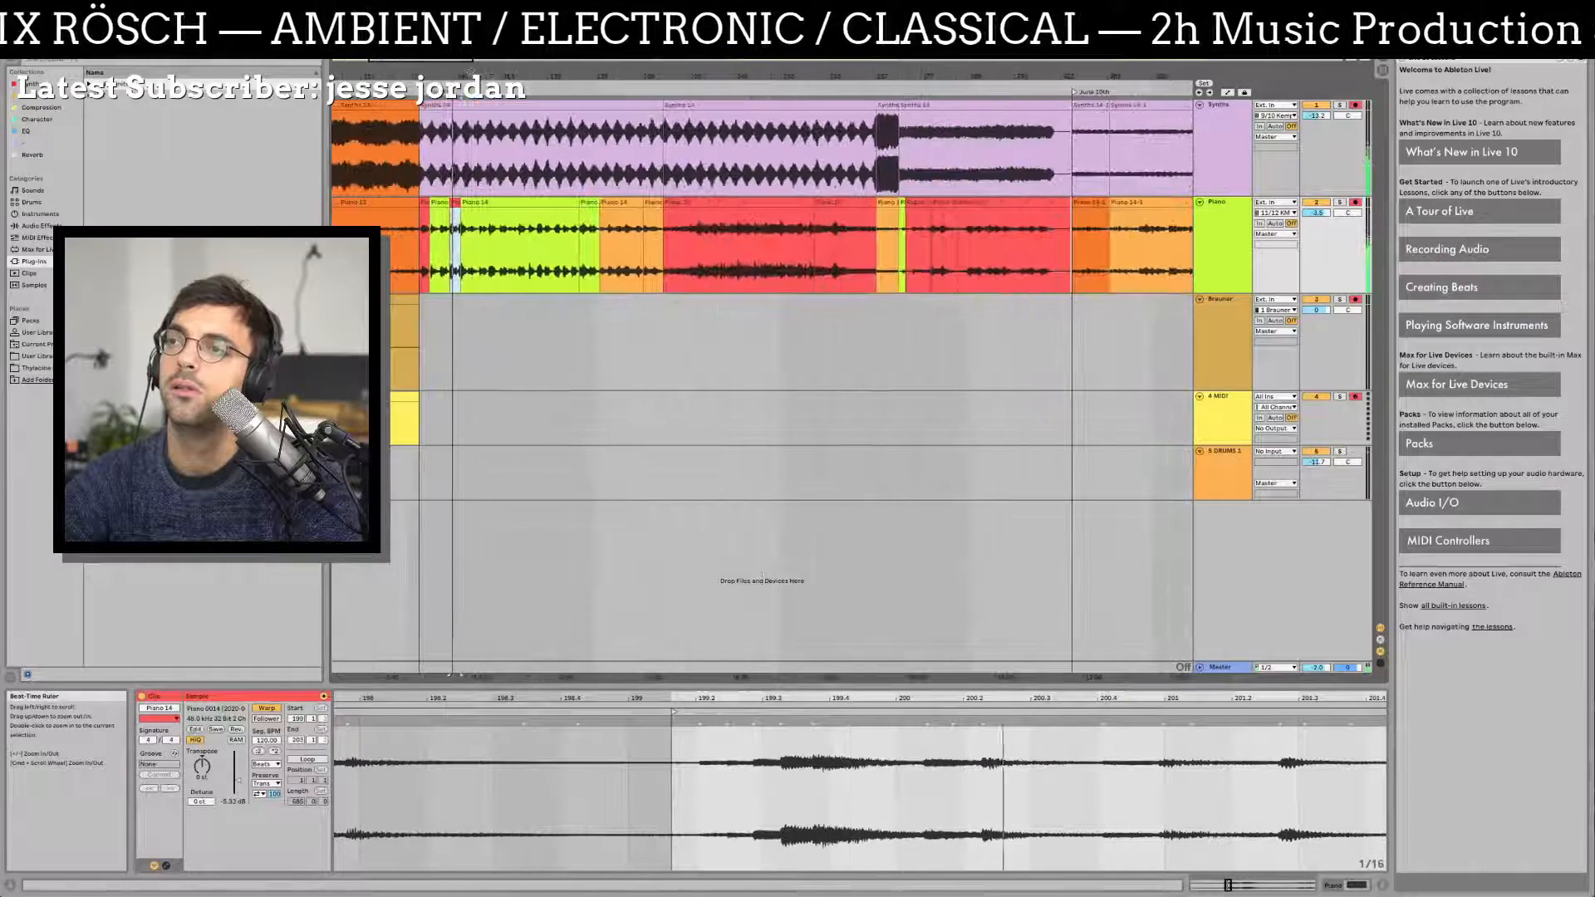
click(716, 218)
key(space)
key(space)
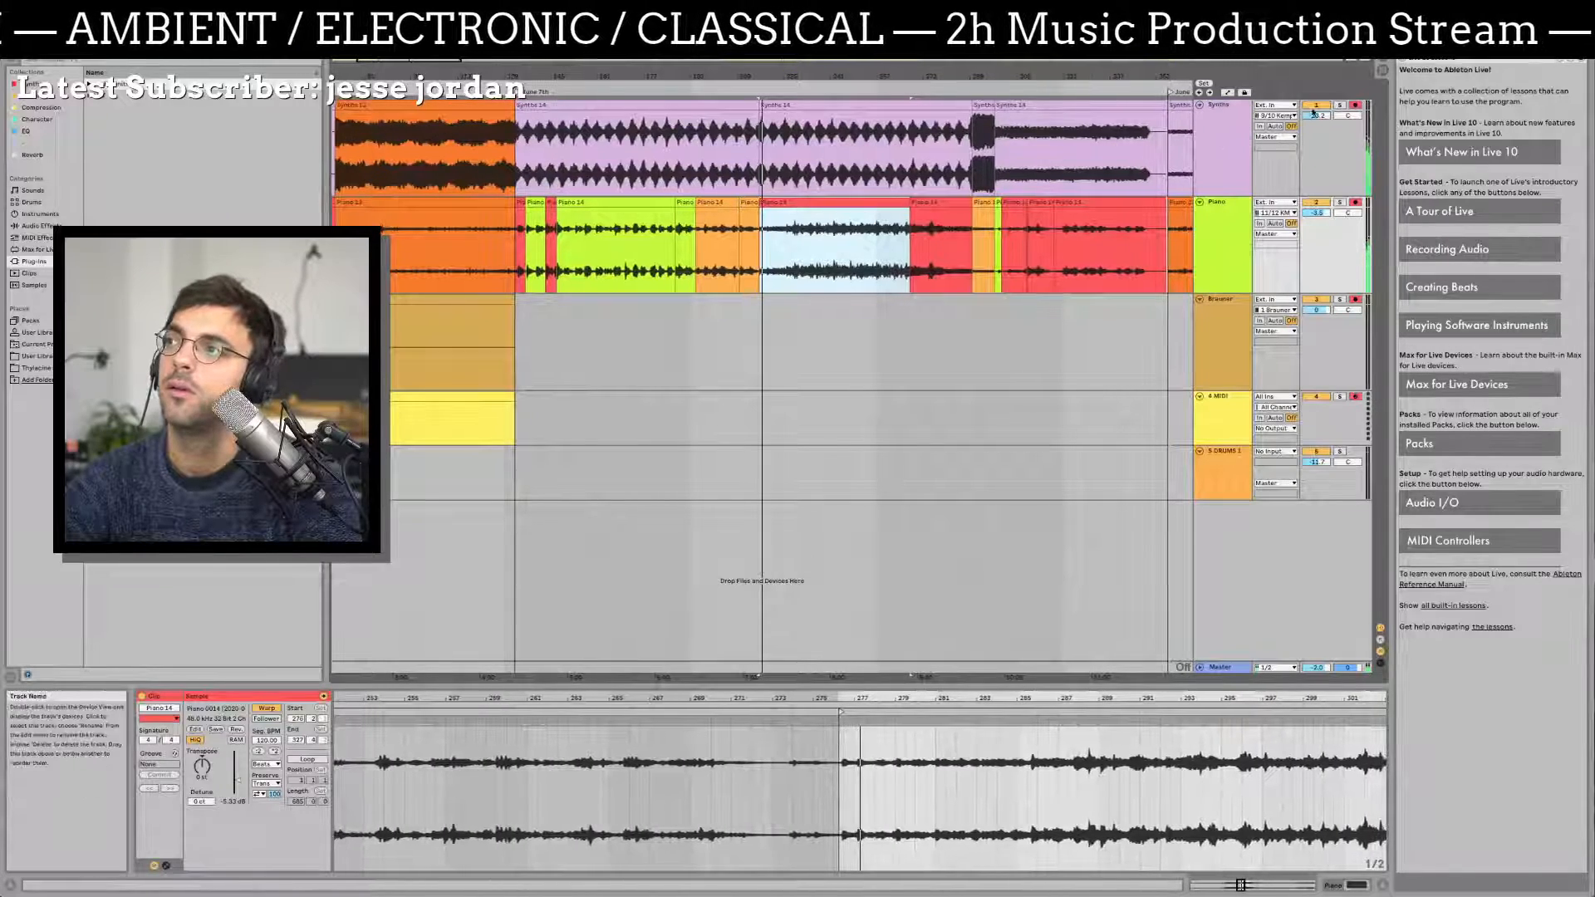
Step: Lower the Synths track's volume and examine the long red piano clip up close while it plays
drag(1317, 116, 1318, 158)
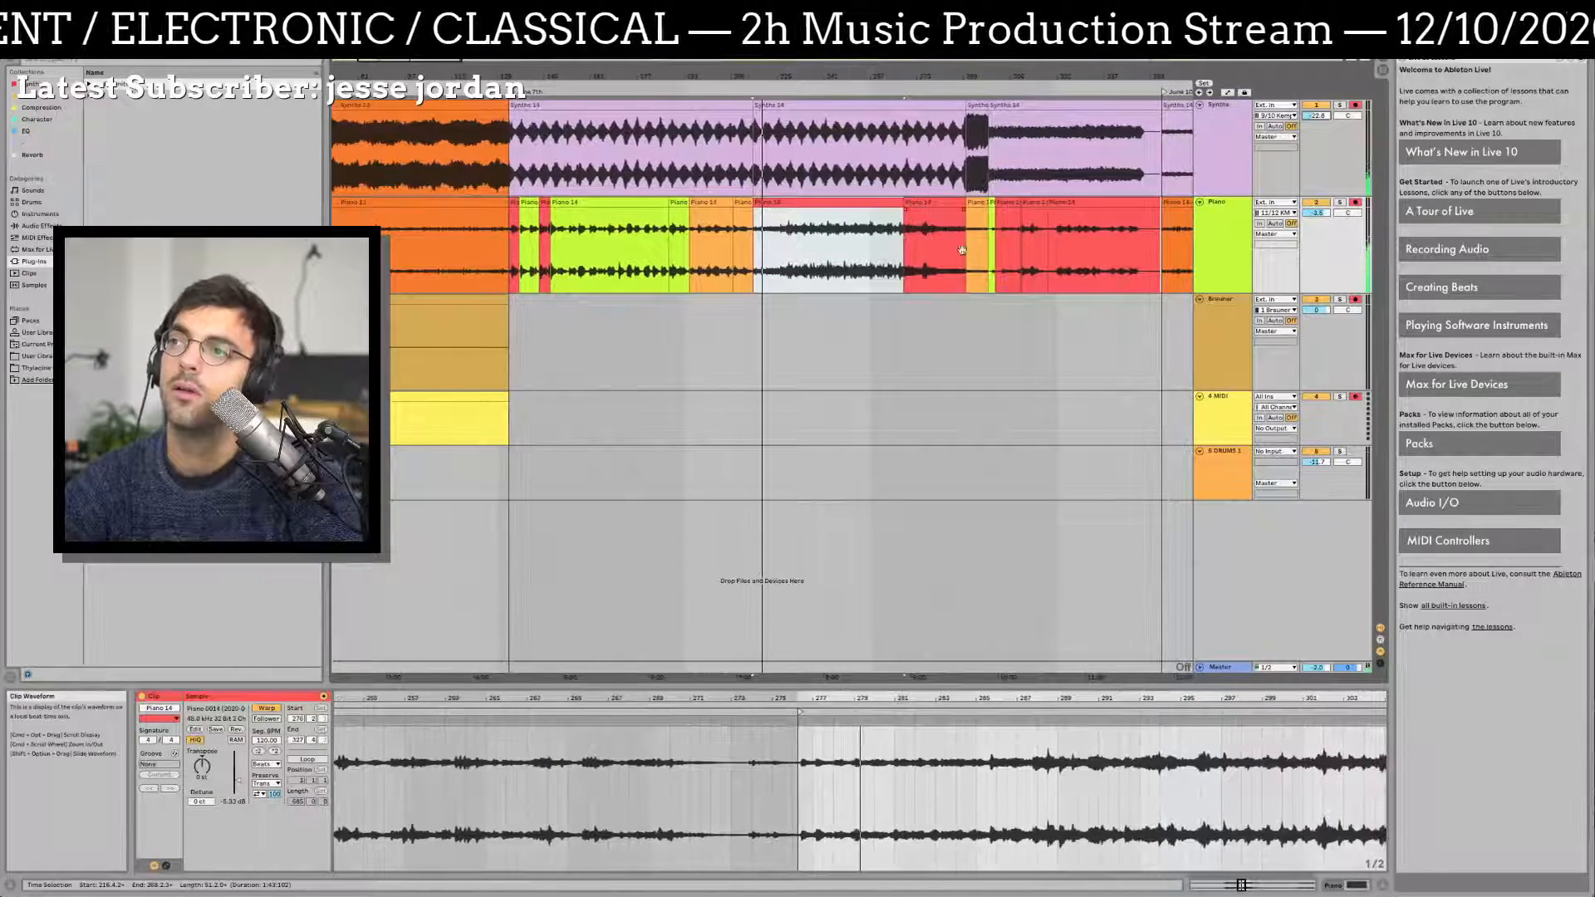
drag(964, 259, 811, 258)
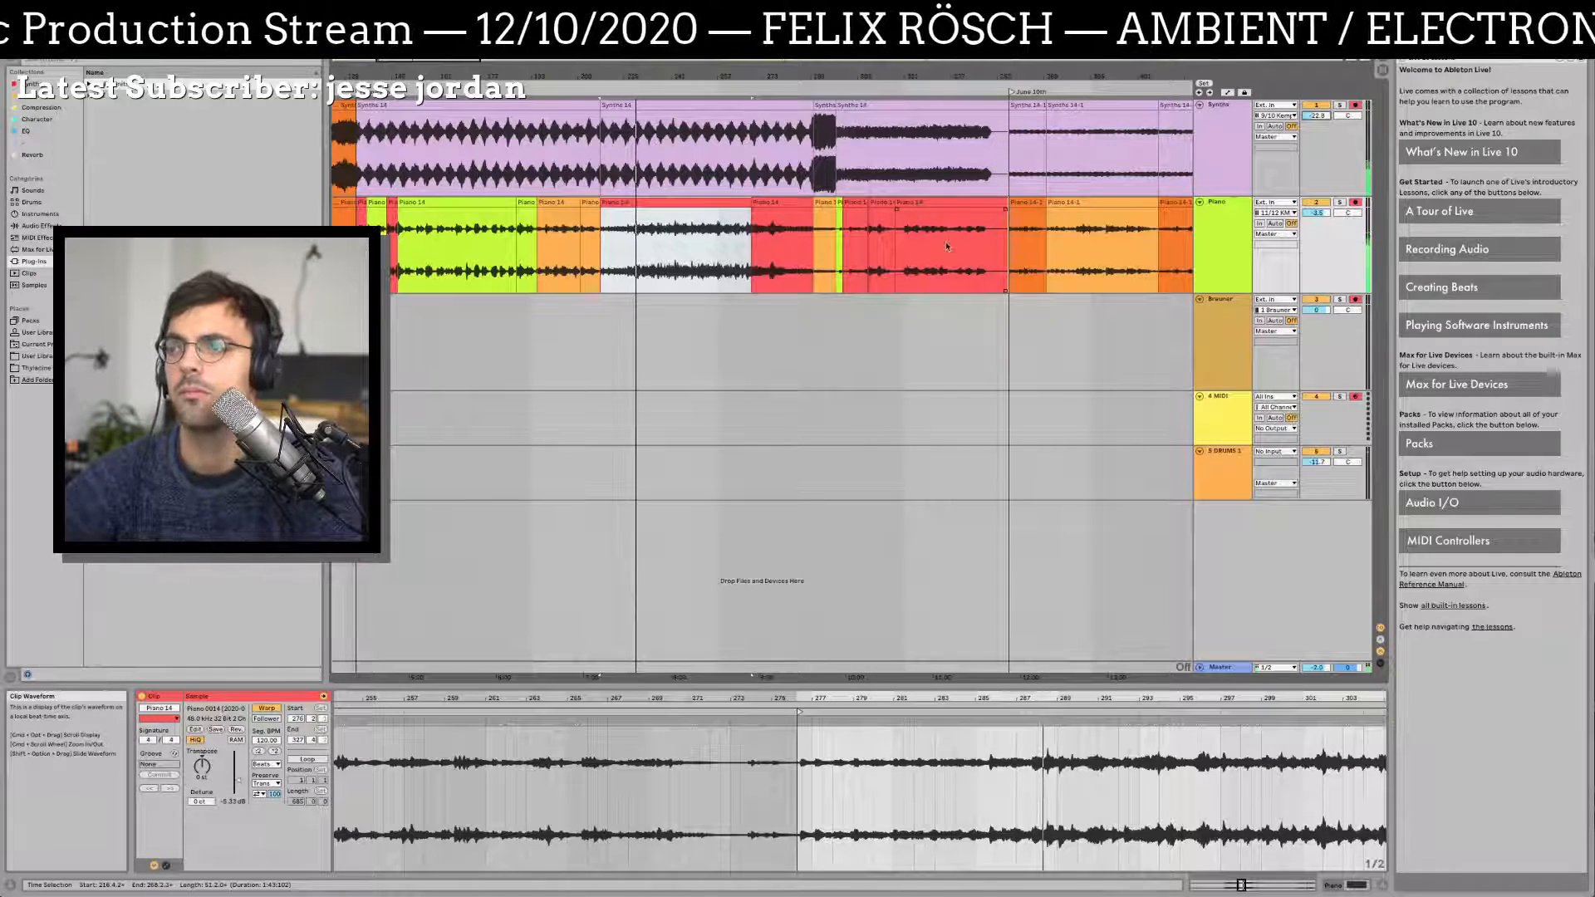
drag(663, 76, 663, 147)
click(514, 229)
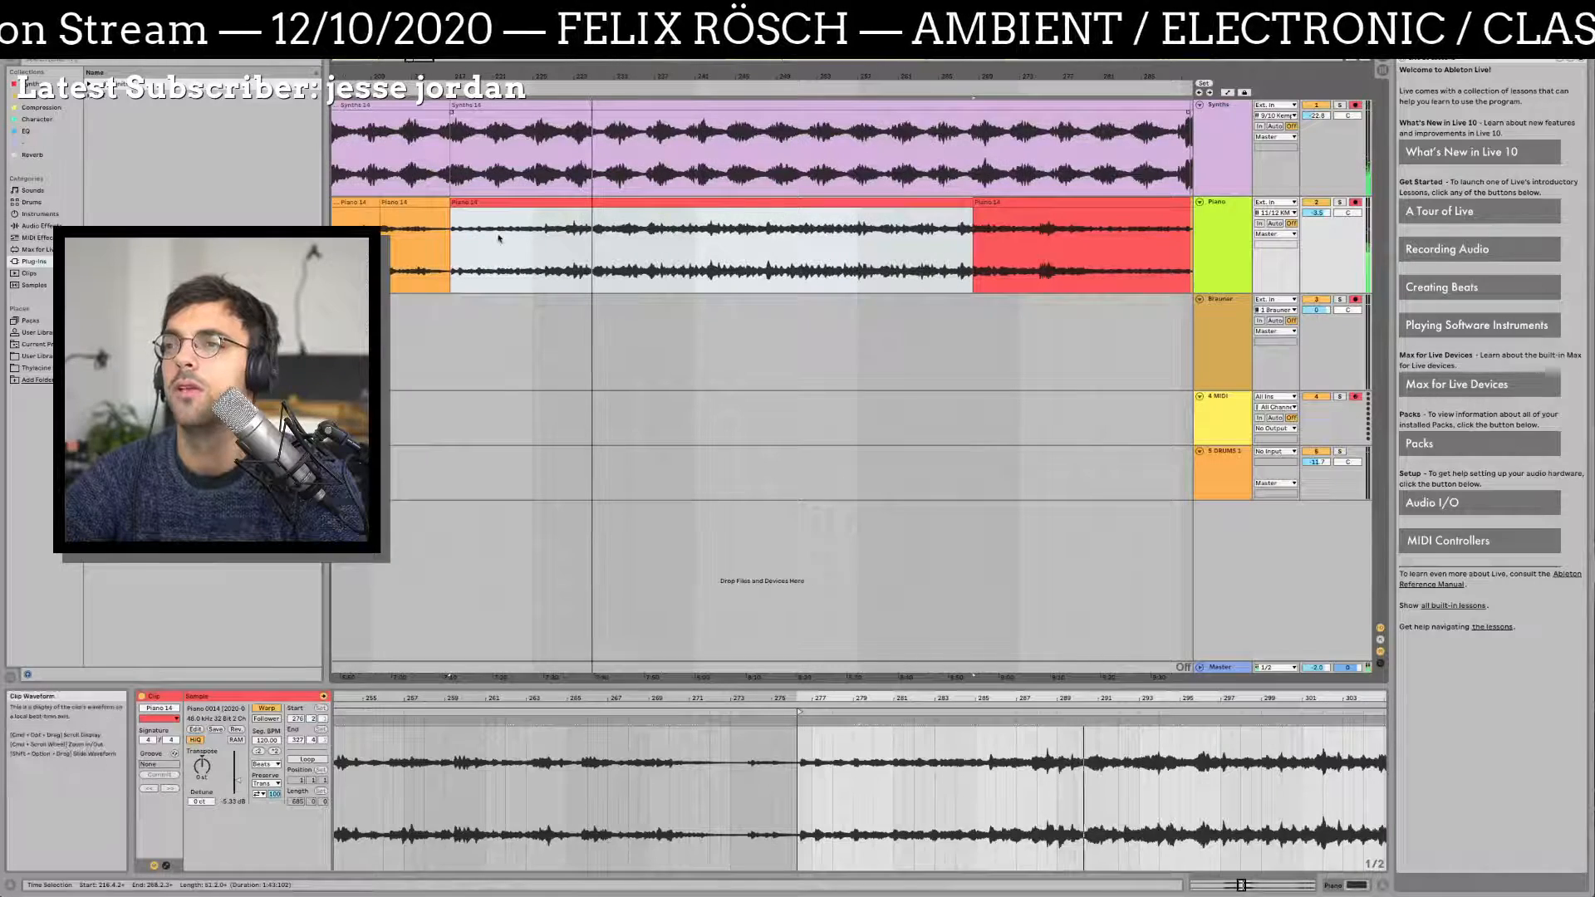
Step: Recolor the long red piano clip in the June 7th section, trying magenta and settling on turquoise
right_click(550, 210)
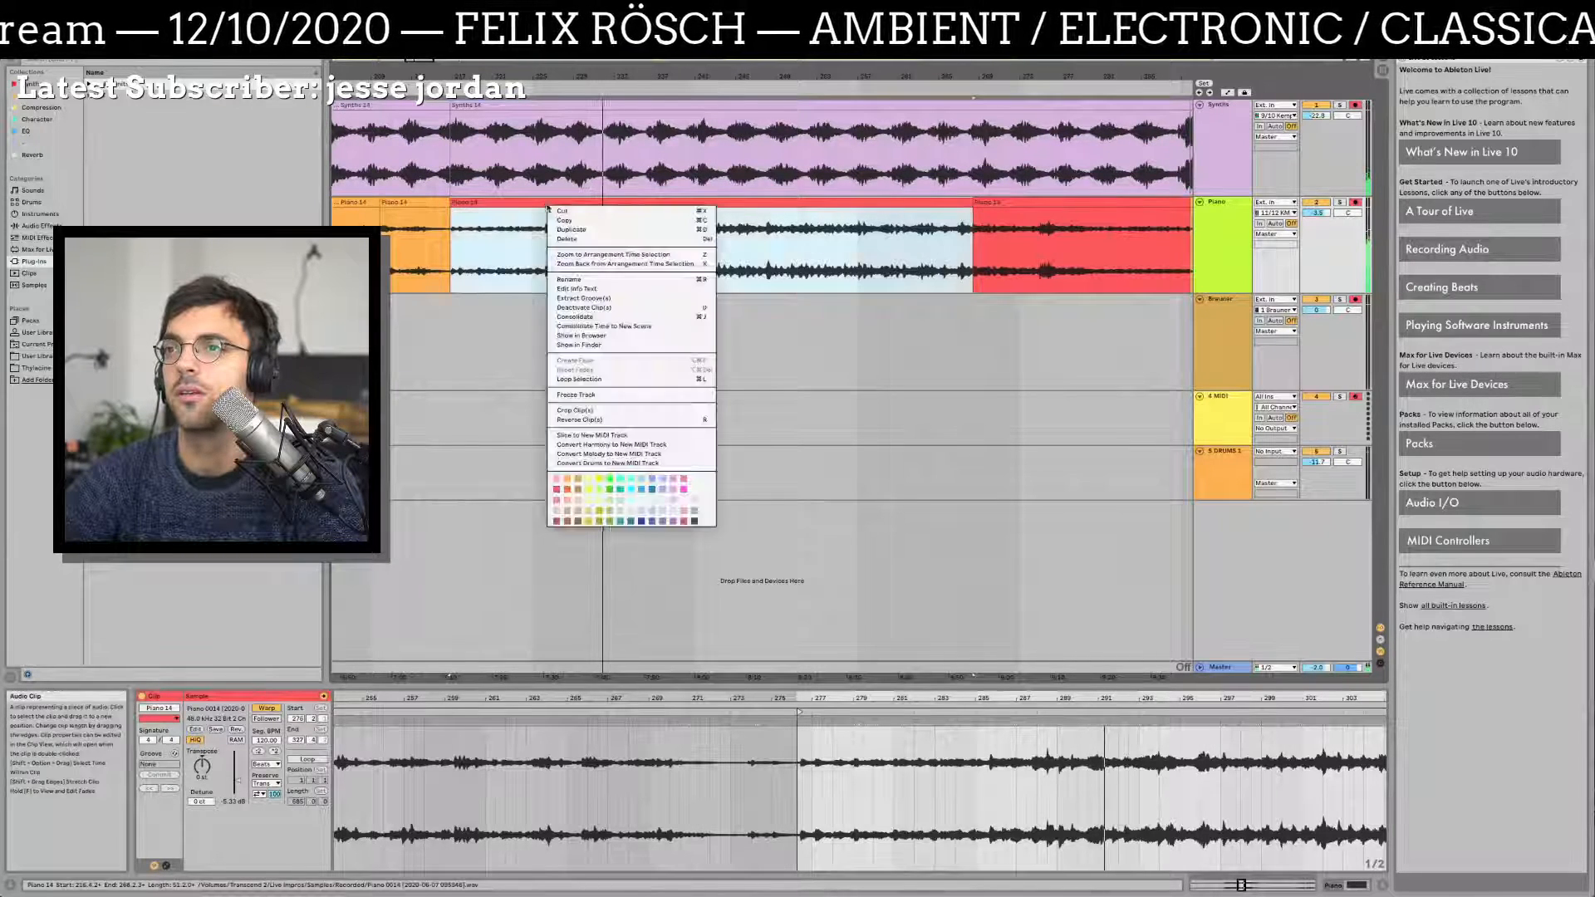
click(684, 492)
right_click(636, 210)
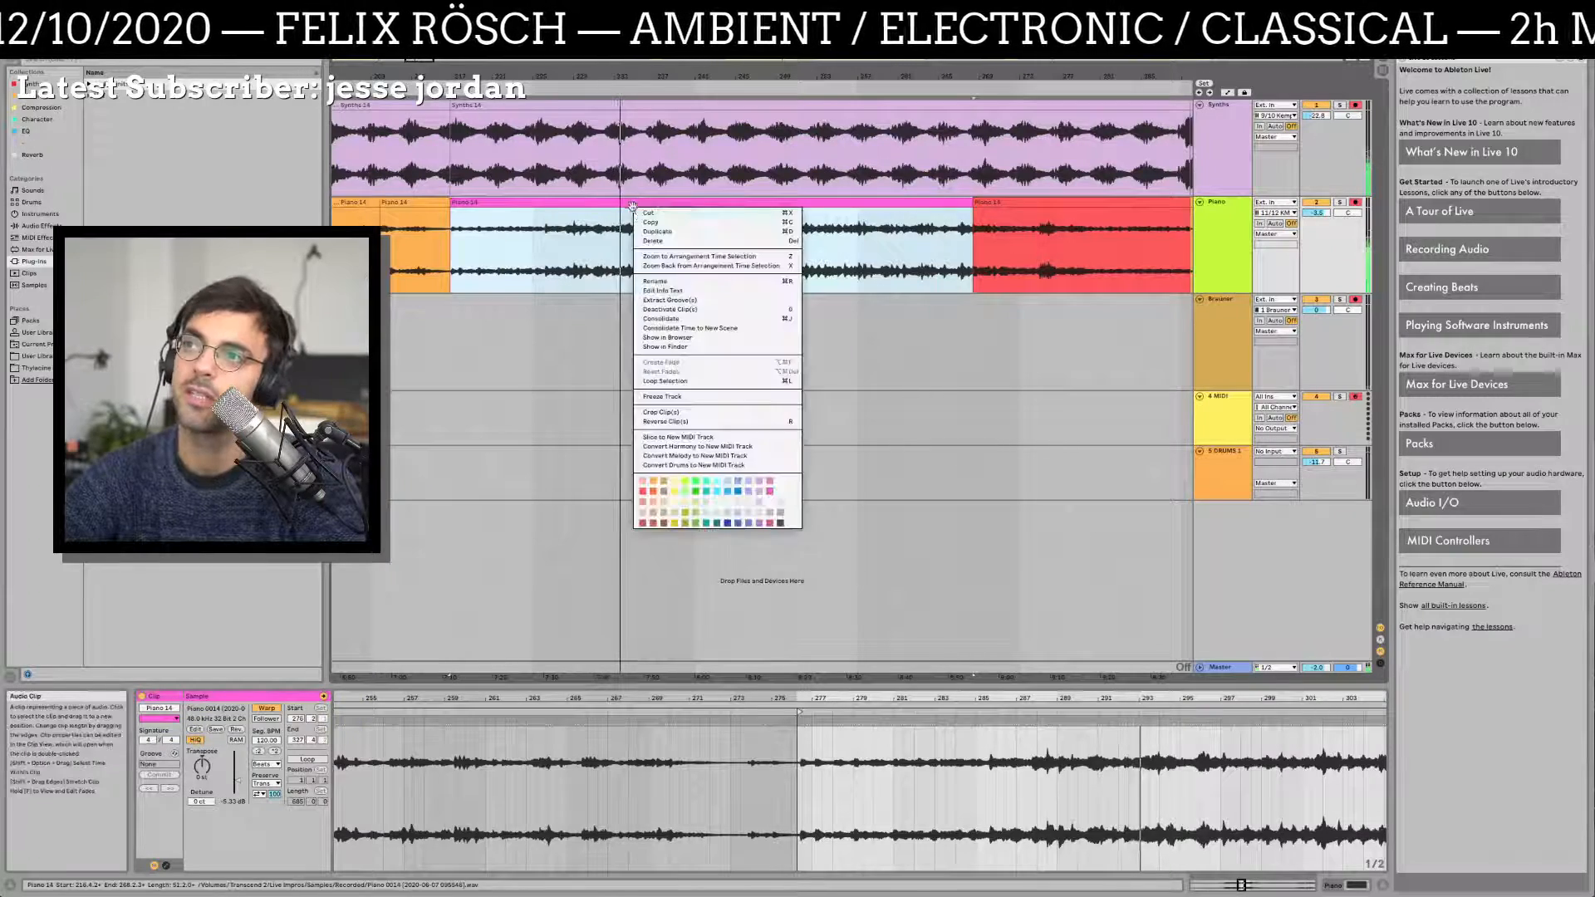
click(705, 481)
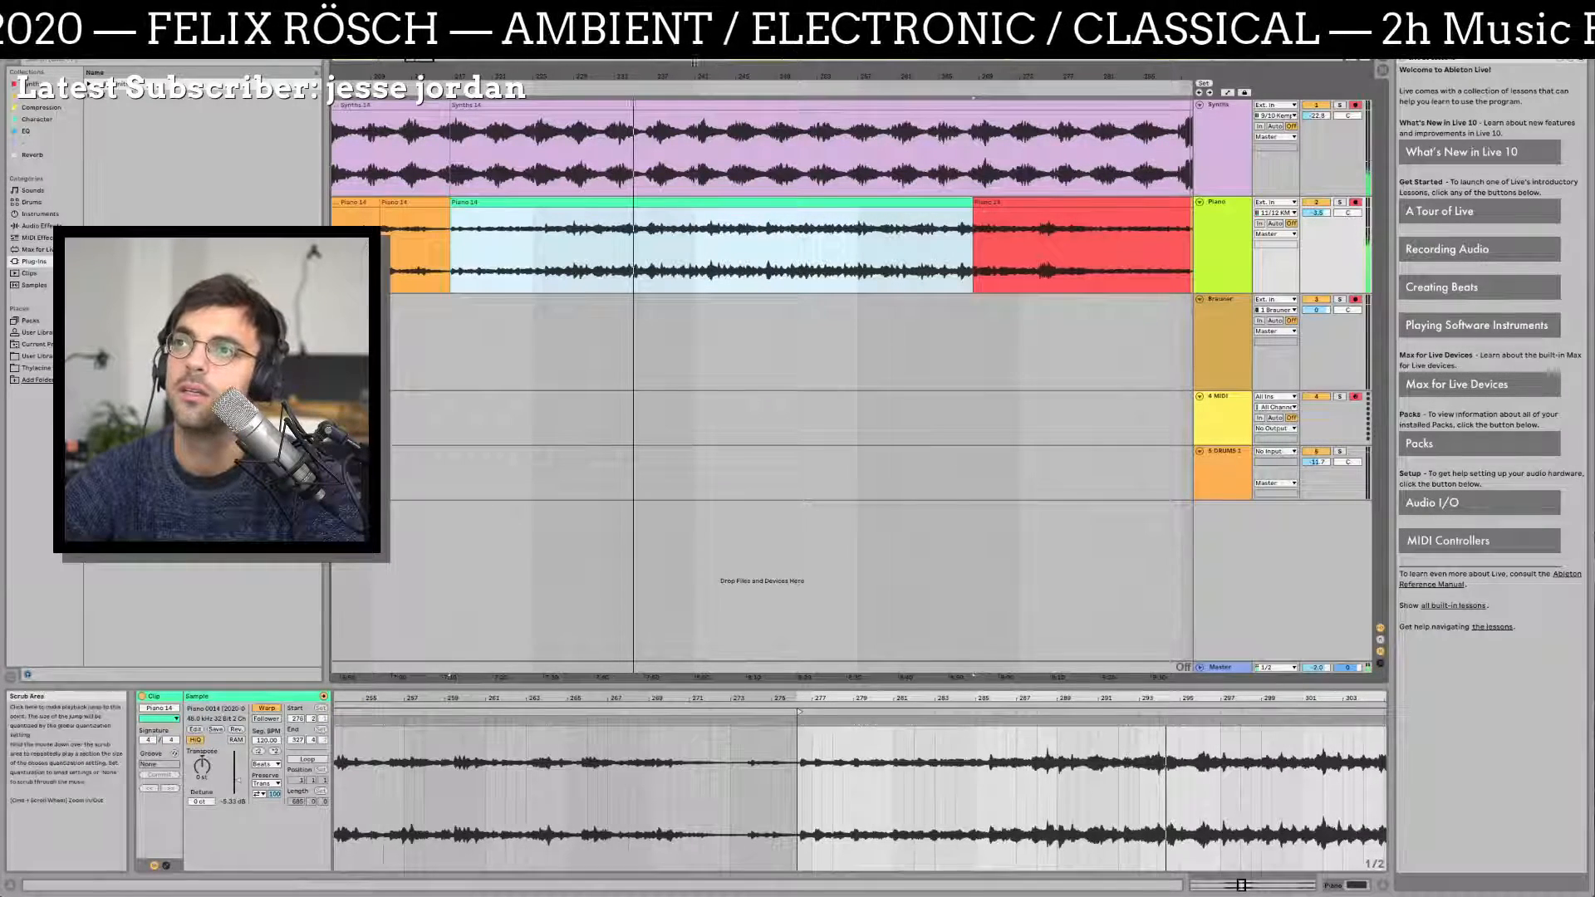
Step: Color the Synths clip above the turquoise piano clip turquoise as well
key(minus)
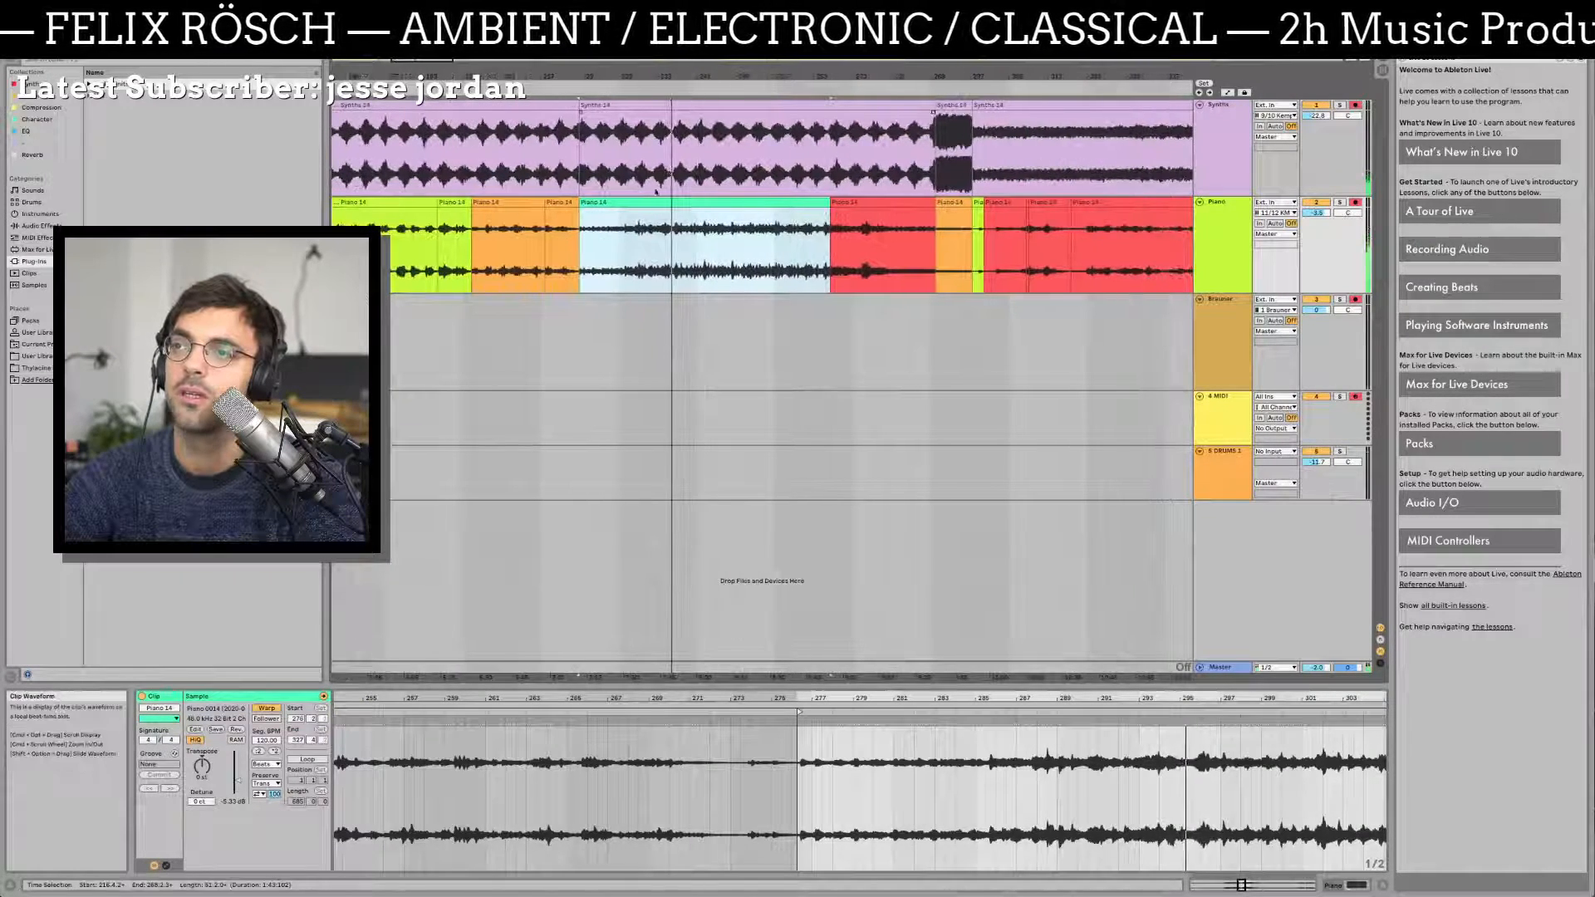
click(723, 193)
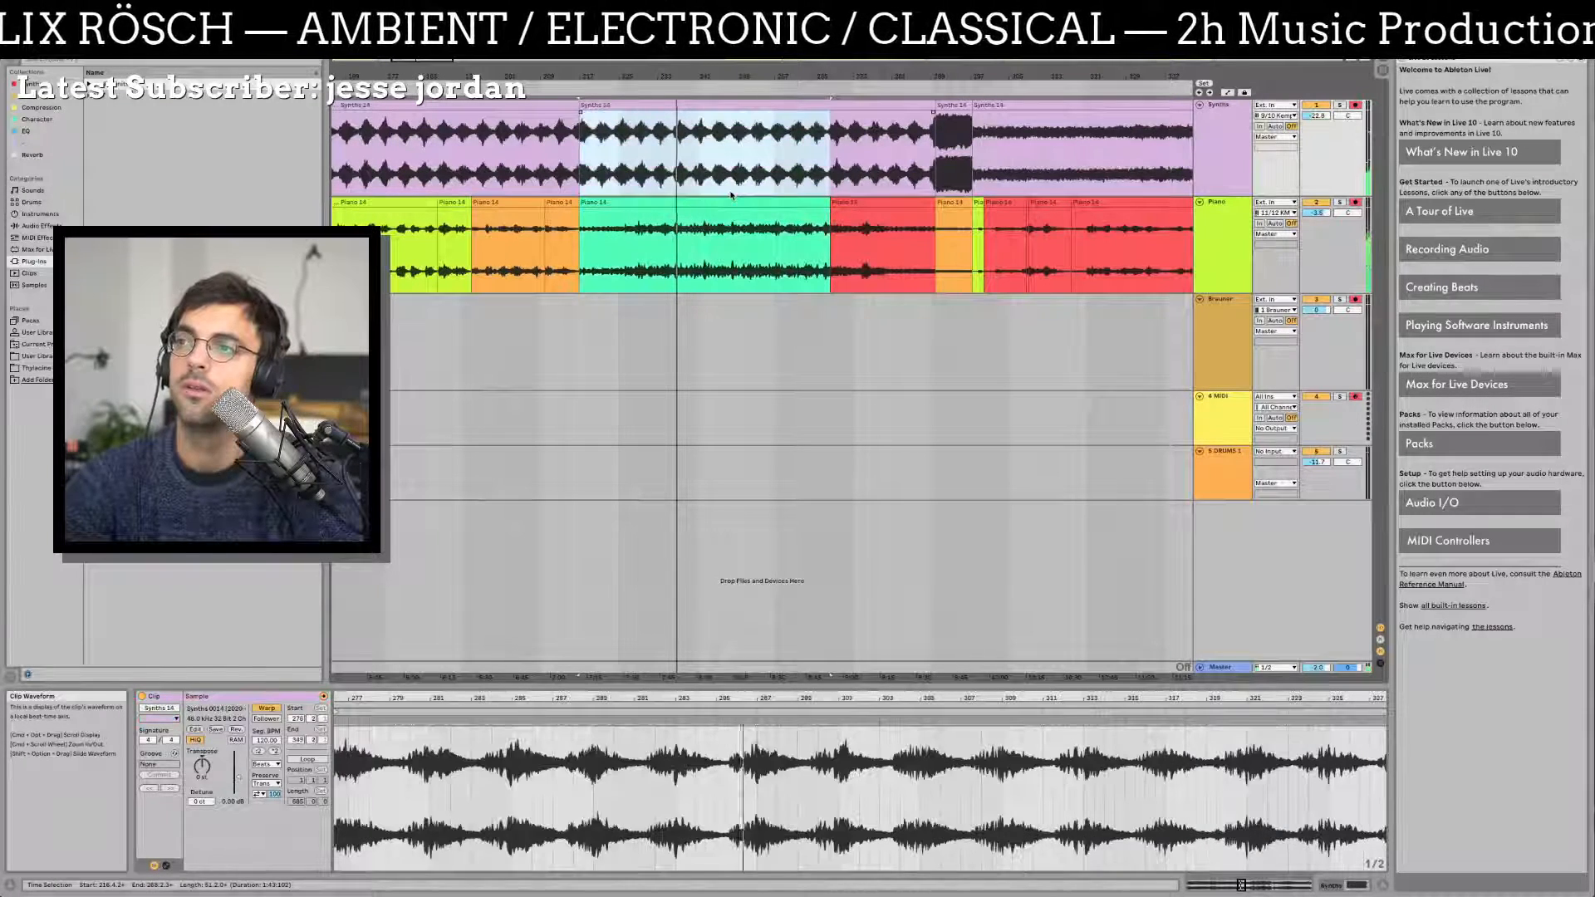
shift+click(714, 204)
right_click(713, 204)
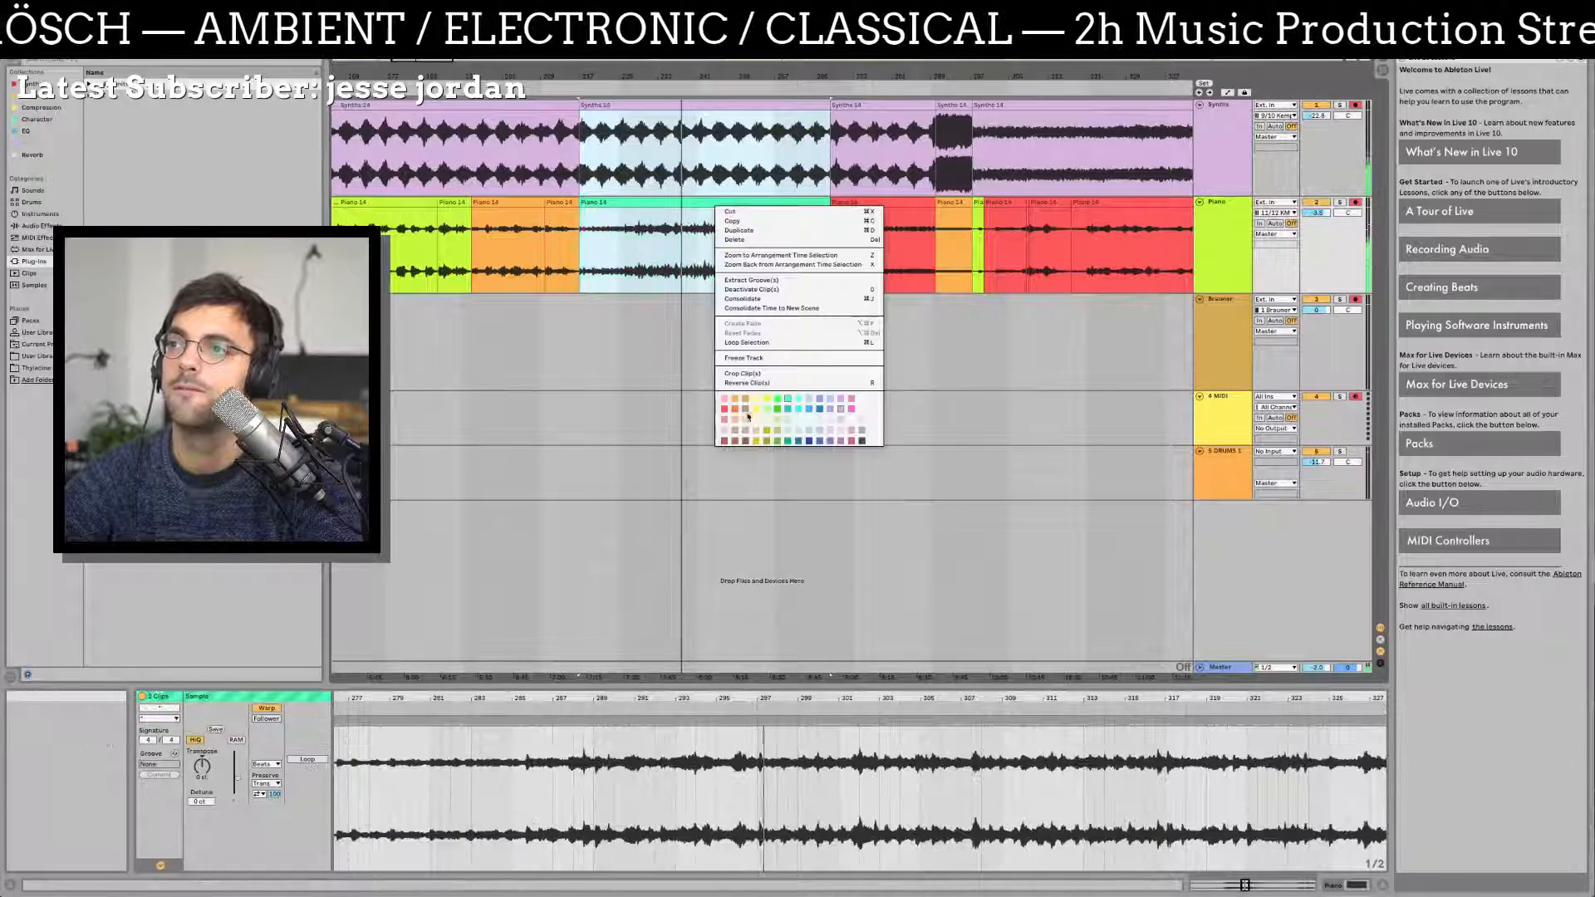
click(759, 341)
Step: Listen on from the turquoise section into the red piano clip after it and select both sections across the Piano and Synths tracks
click(683, 260)
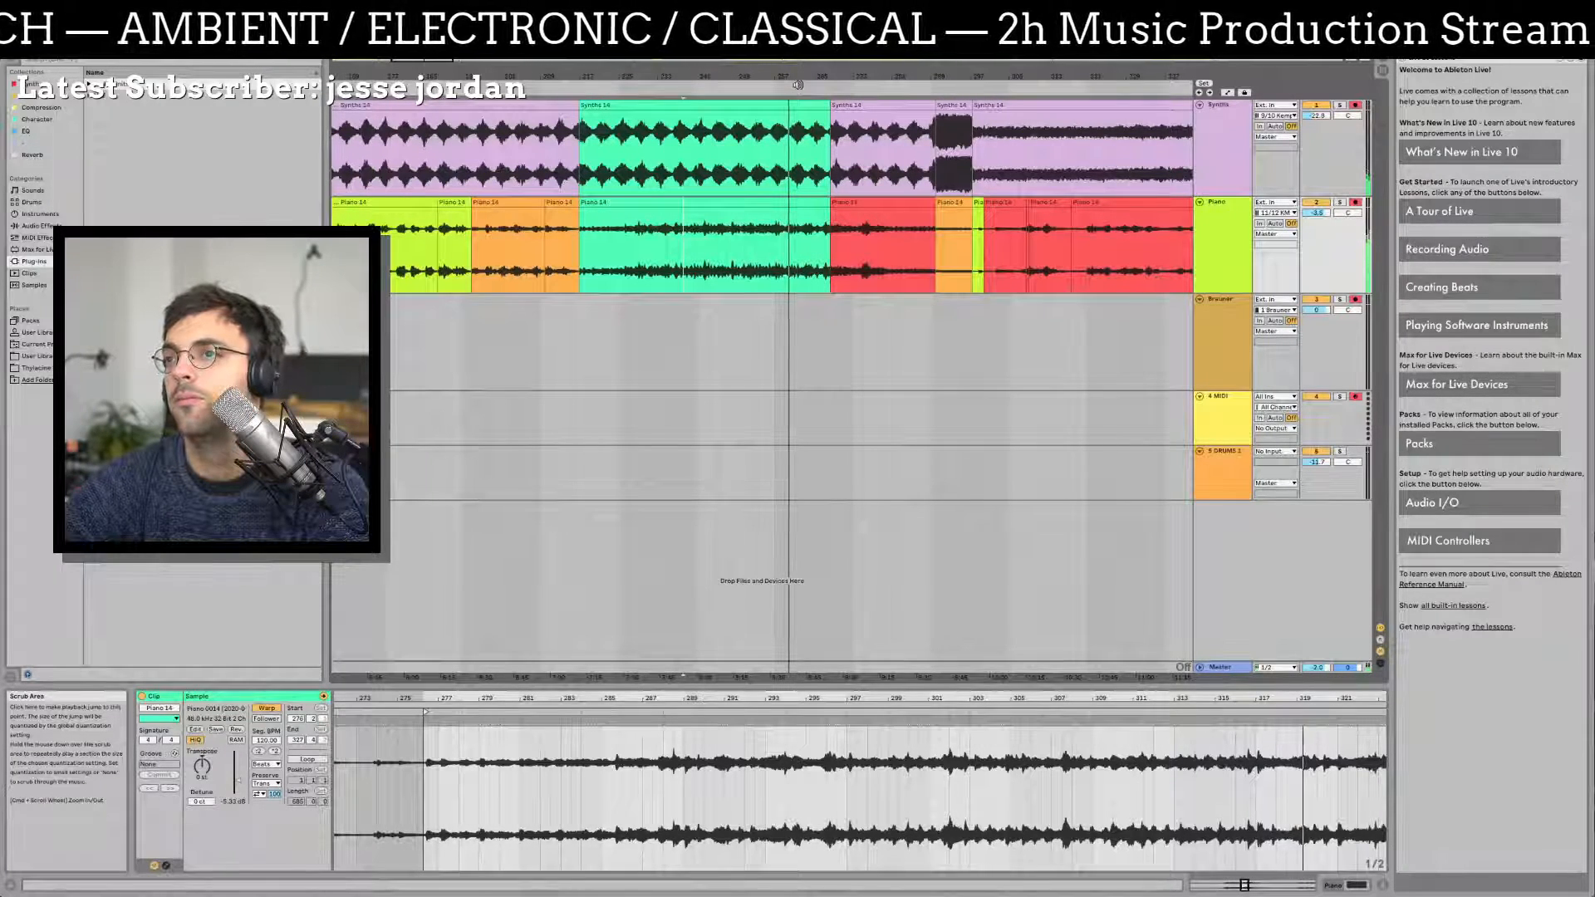
drag(839, 76, 802, 76)
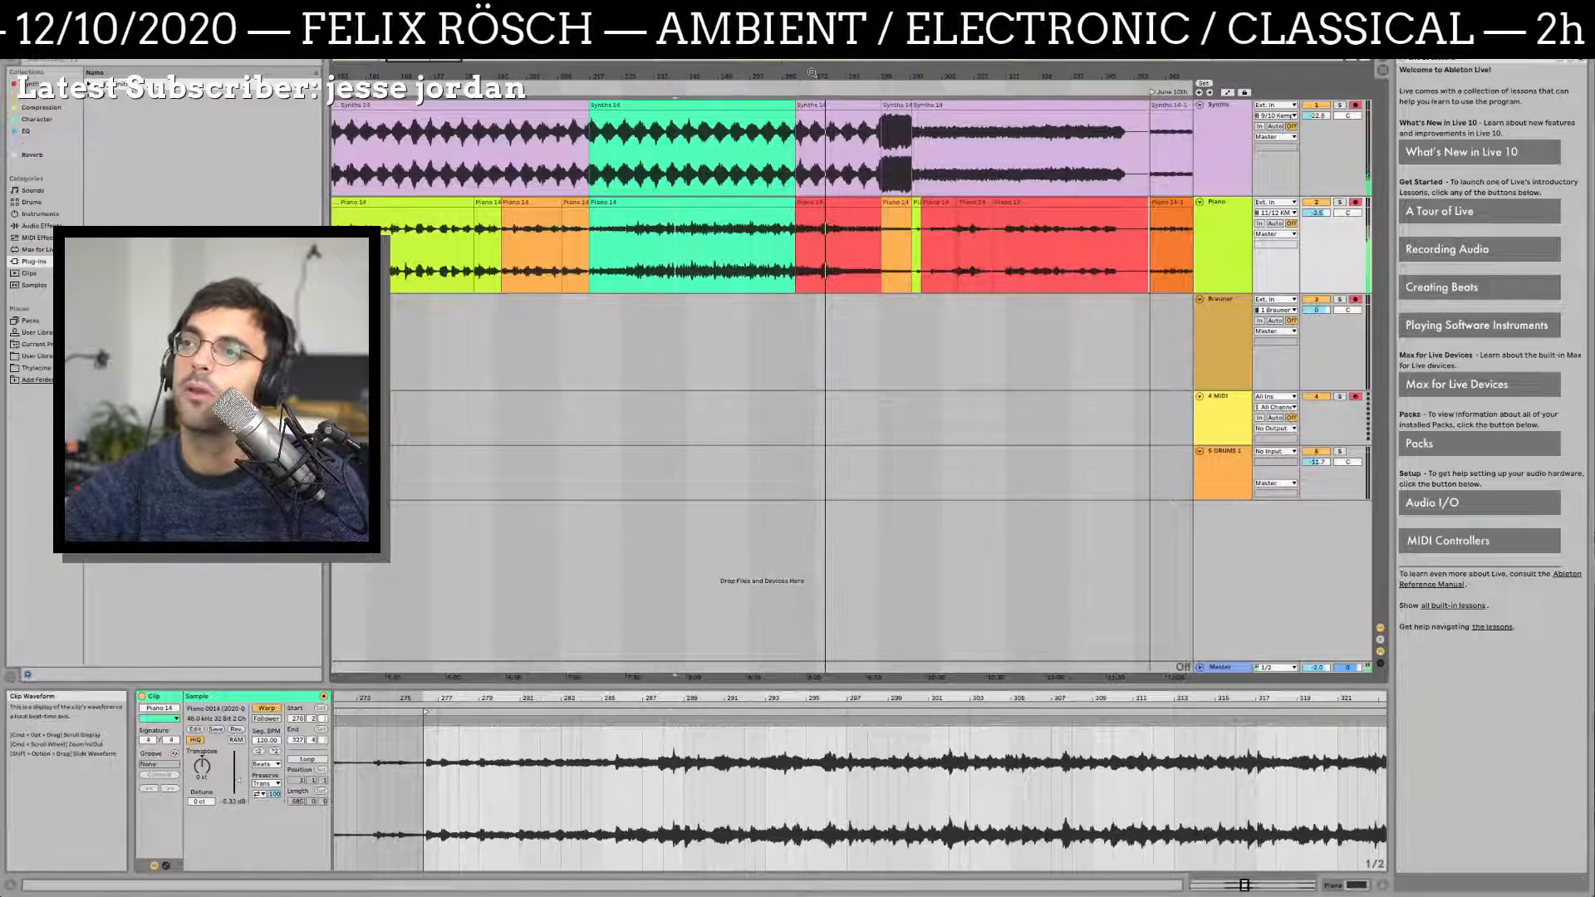
drag(815, 77, 877, 111)
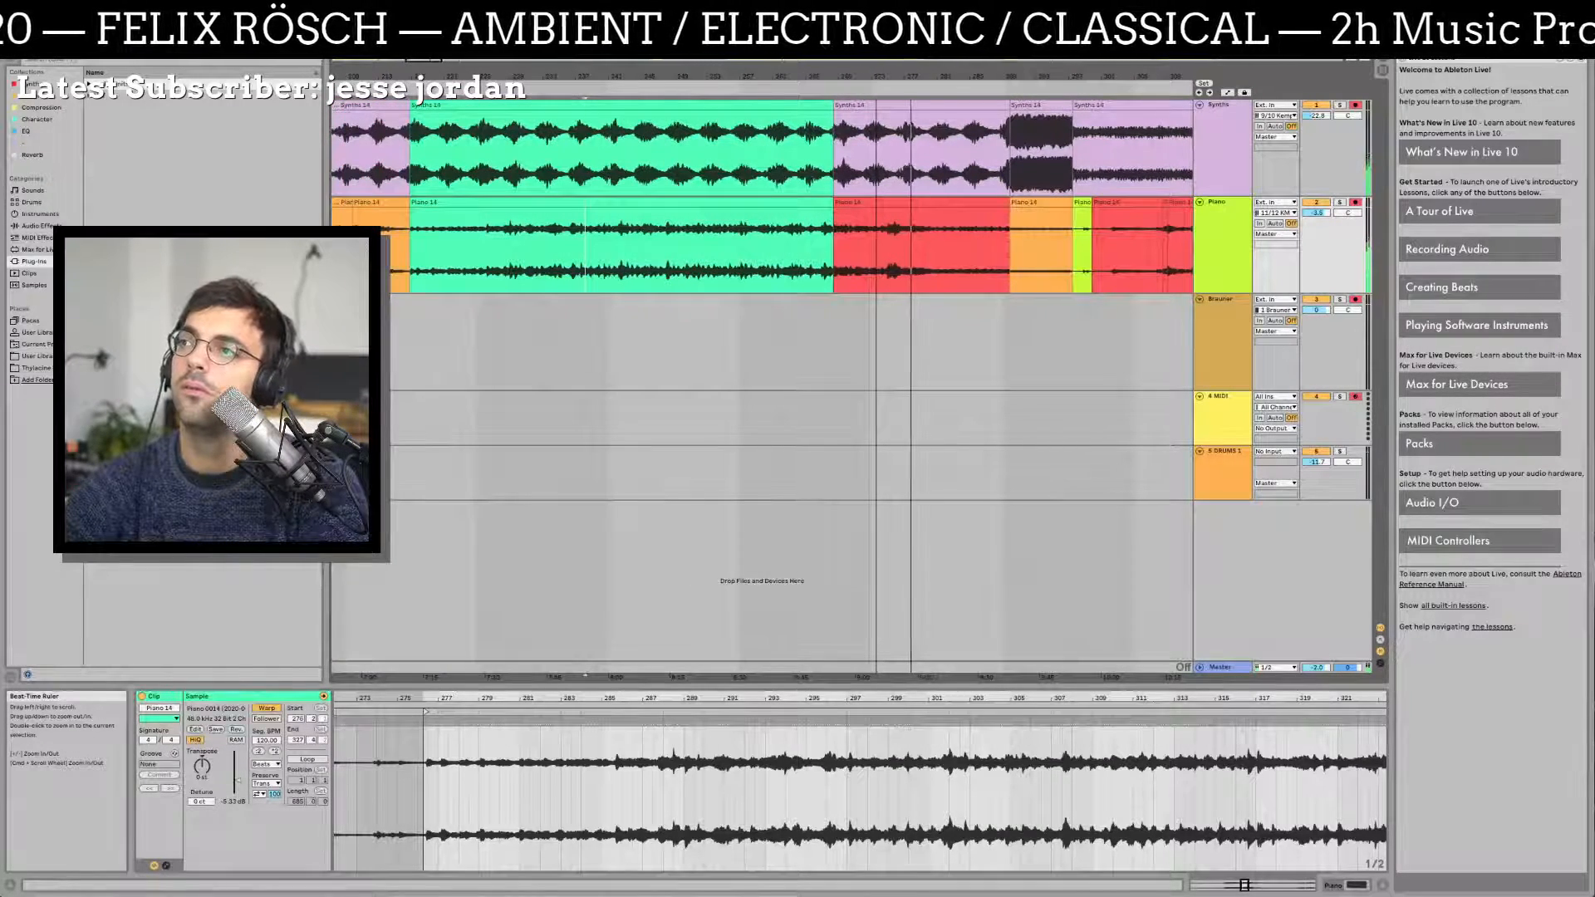
click(683, 201)
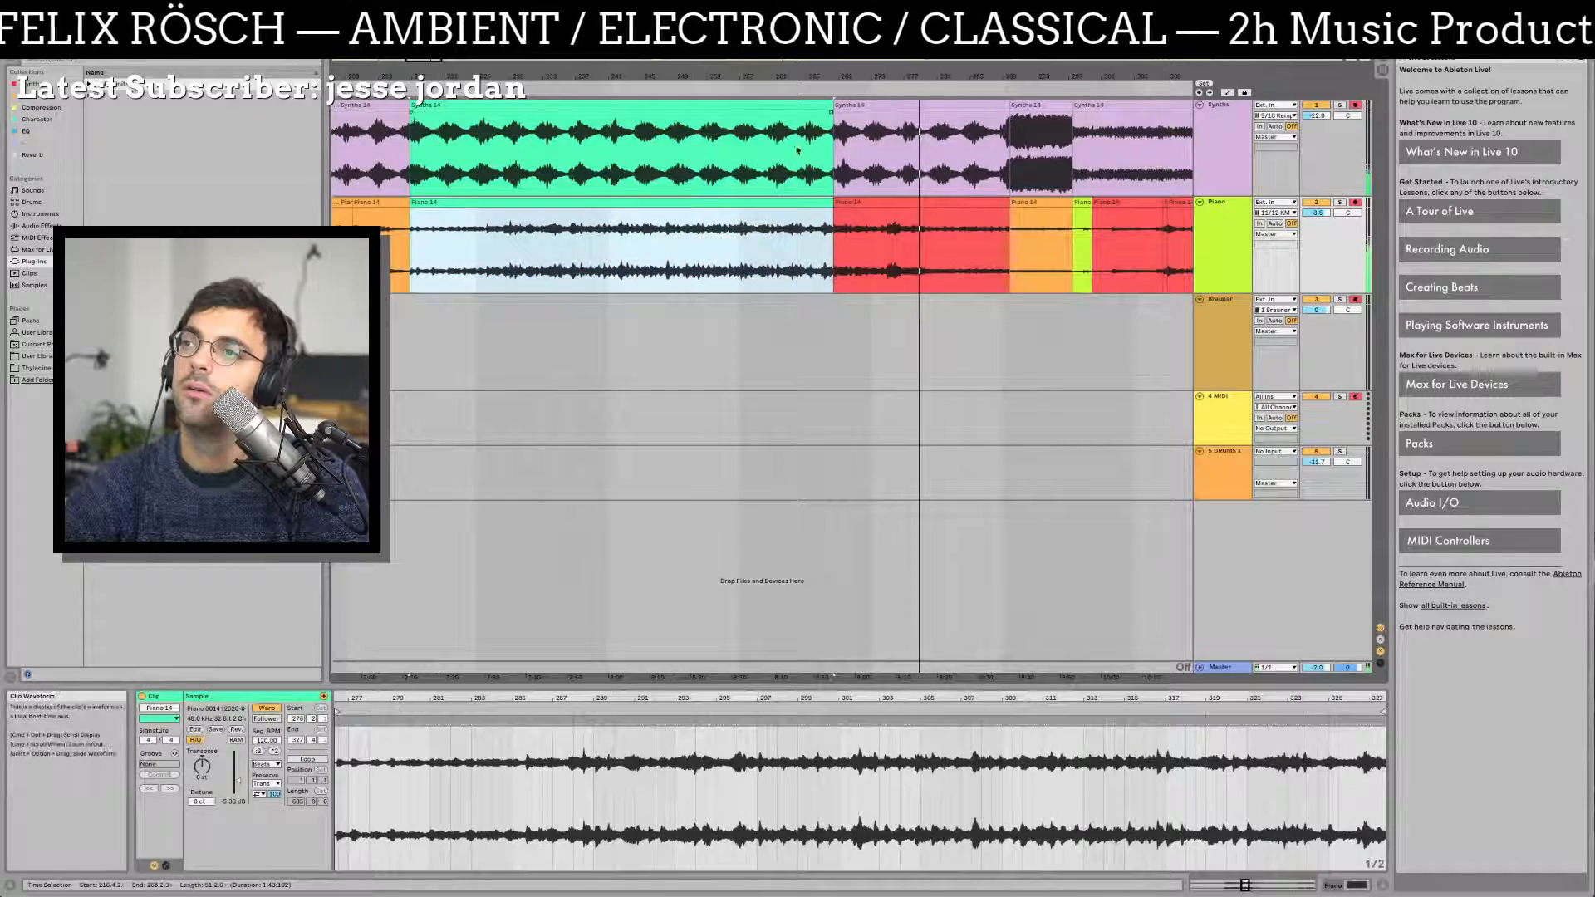
shift+click(901, 105)
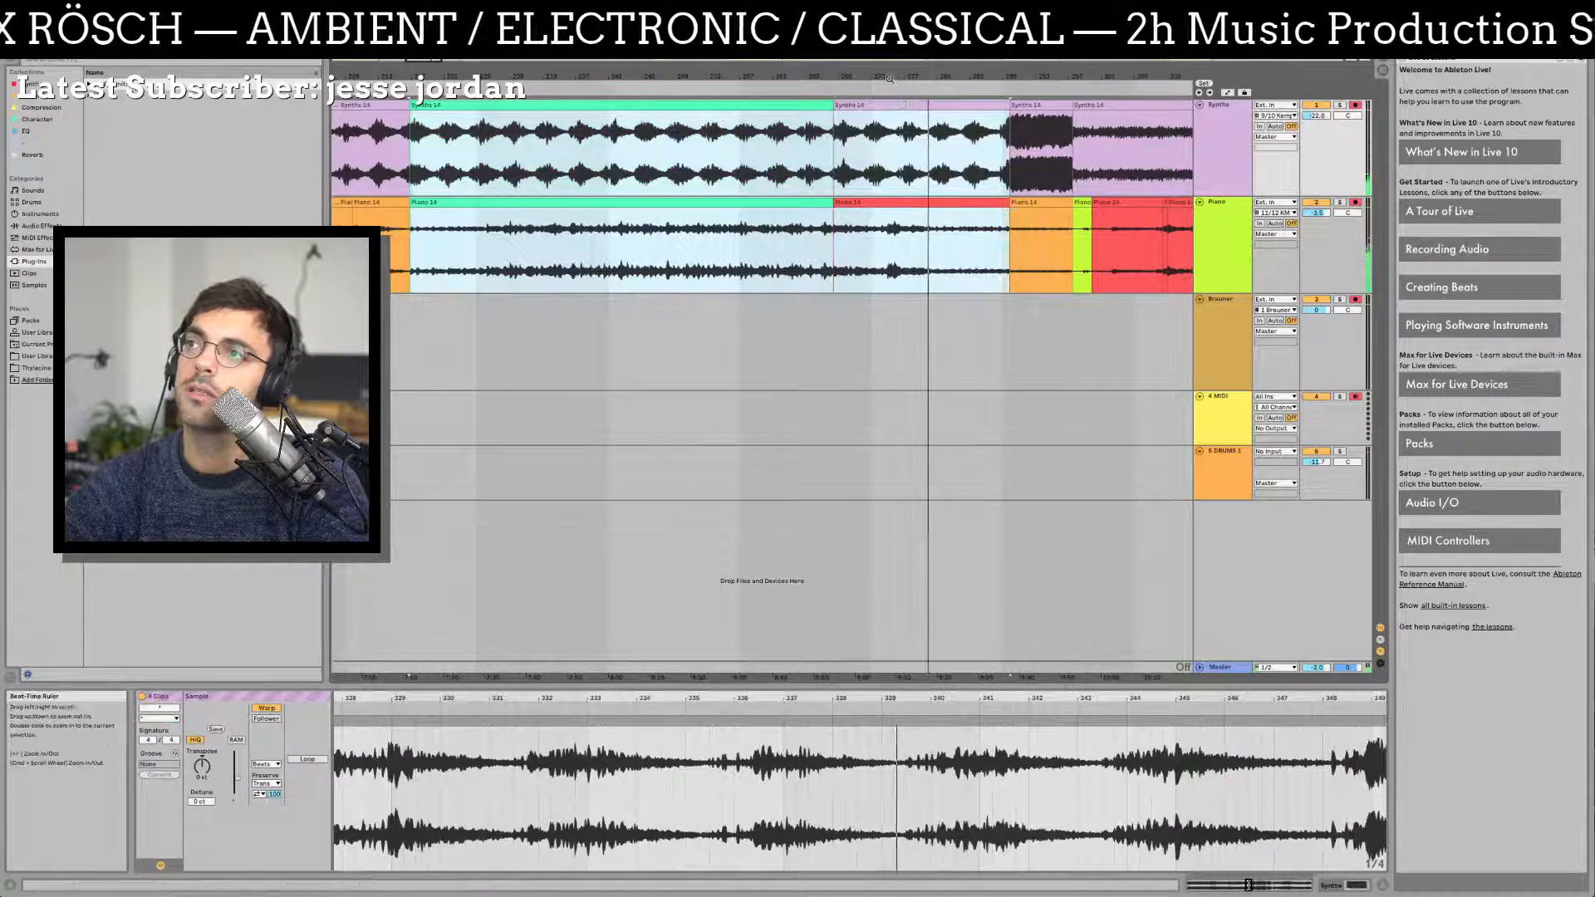
Step: Replay the long turquoise piano clip from an early point, soloing the Piano track for a moment
click(559, 248)
click(565, 247)
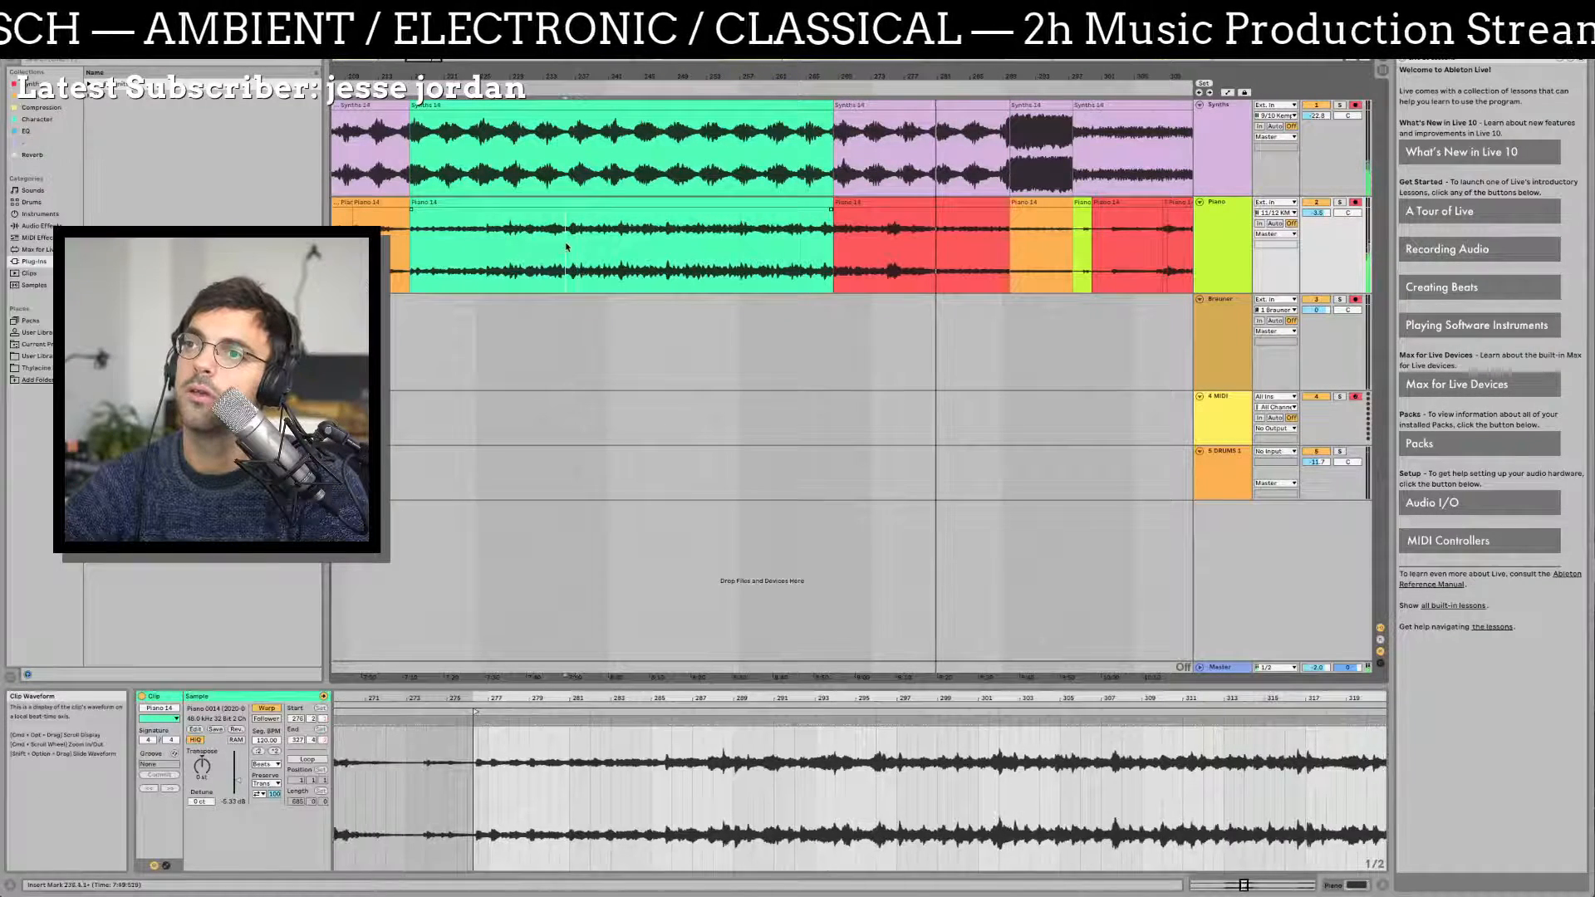
click(568, 243)
key(space)
key(space)
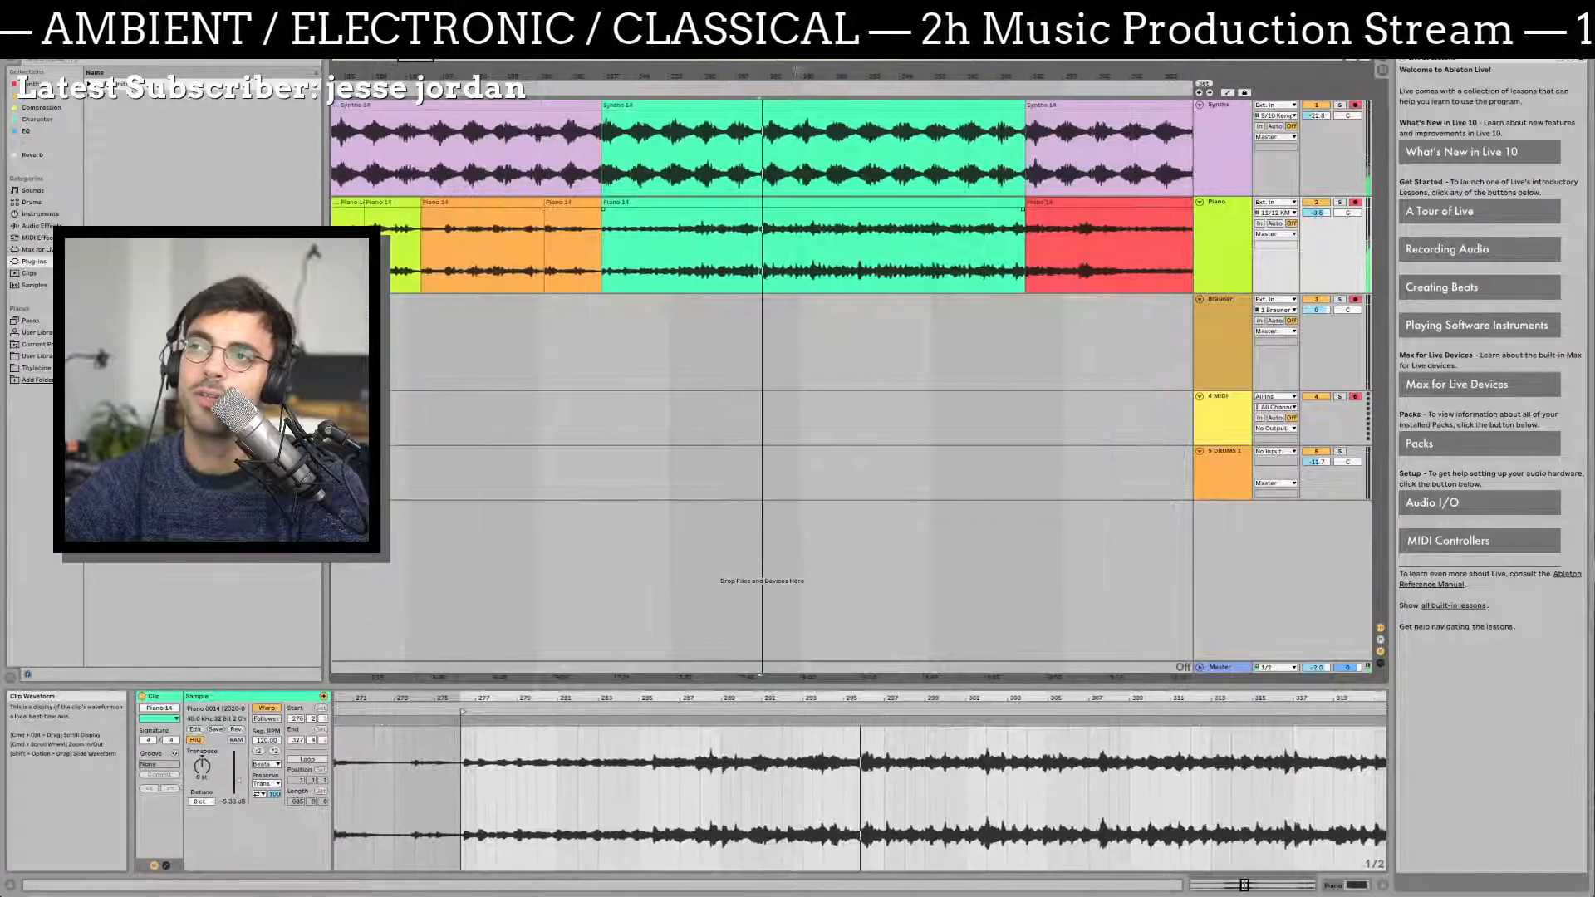
drag(848, 77, 564, 42)
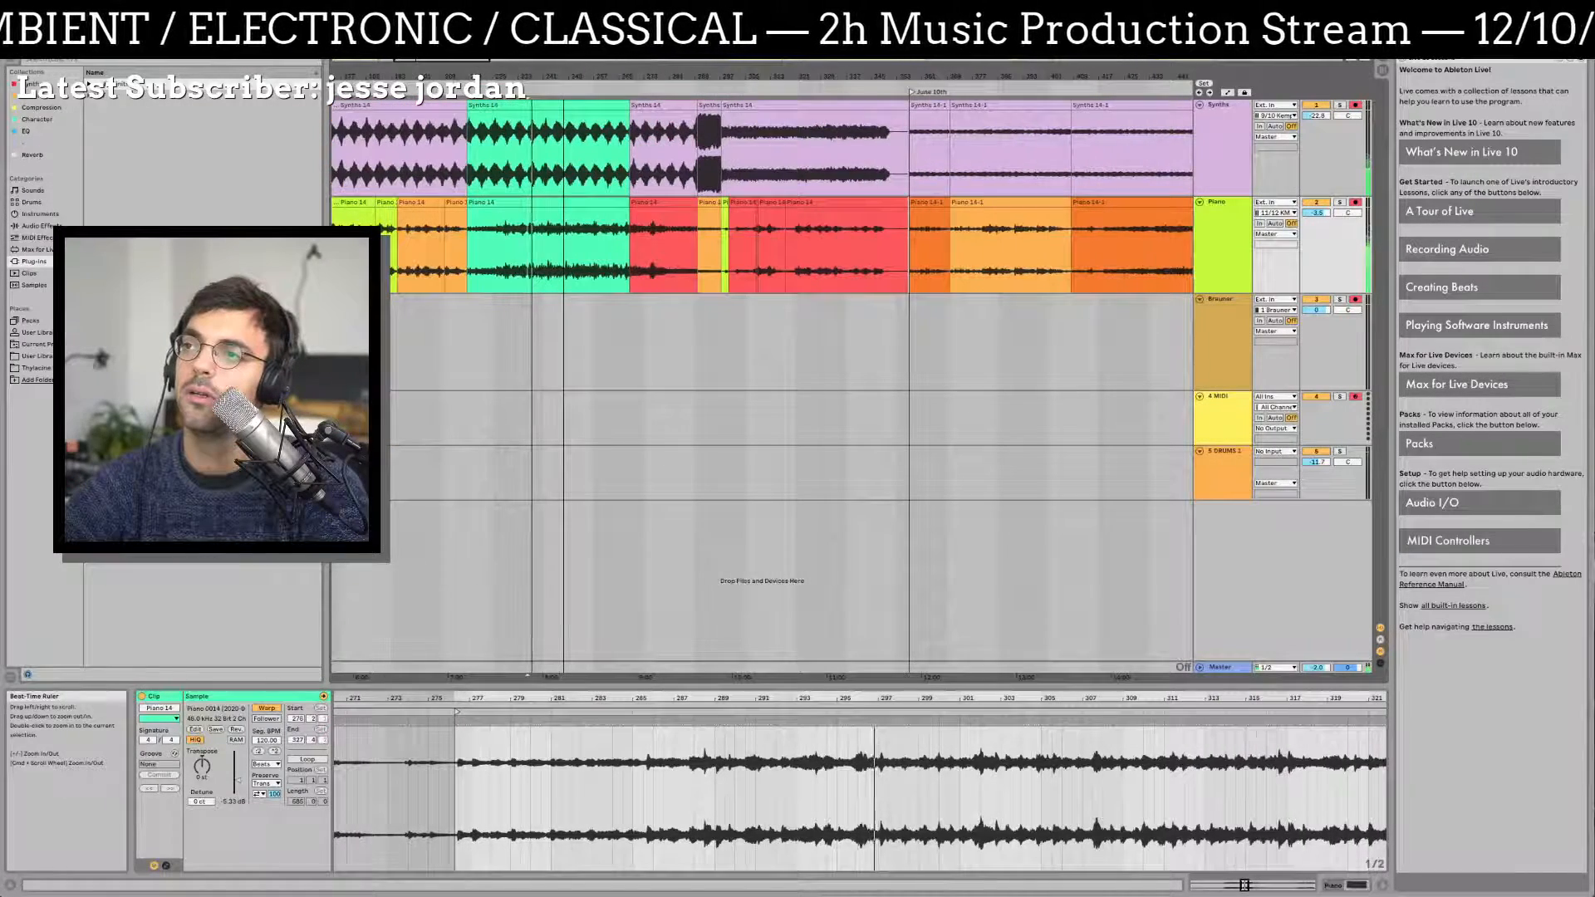
click(577, 200)
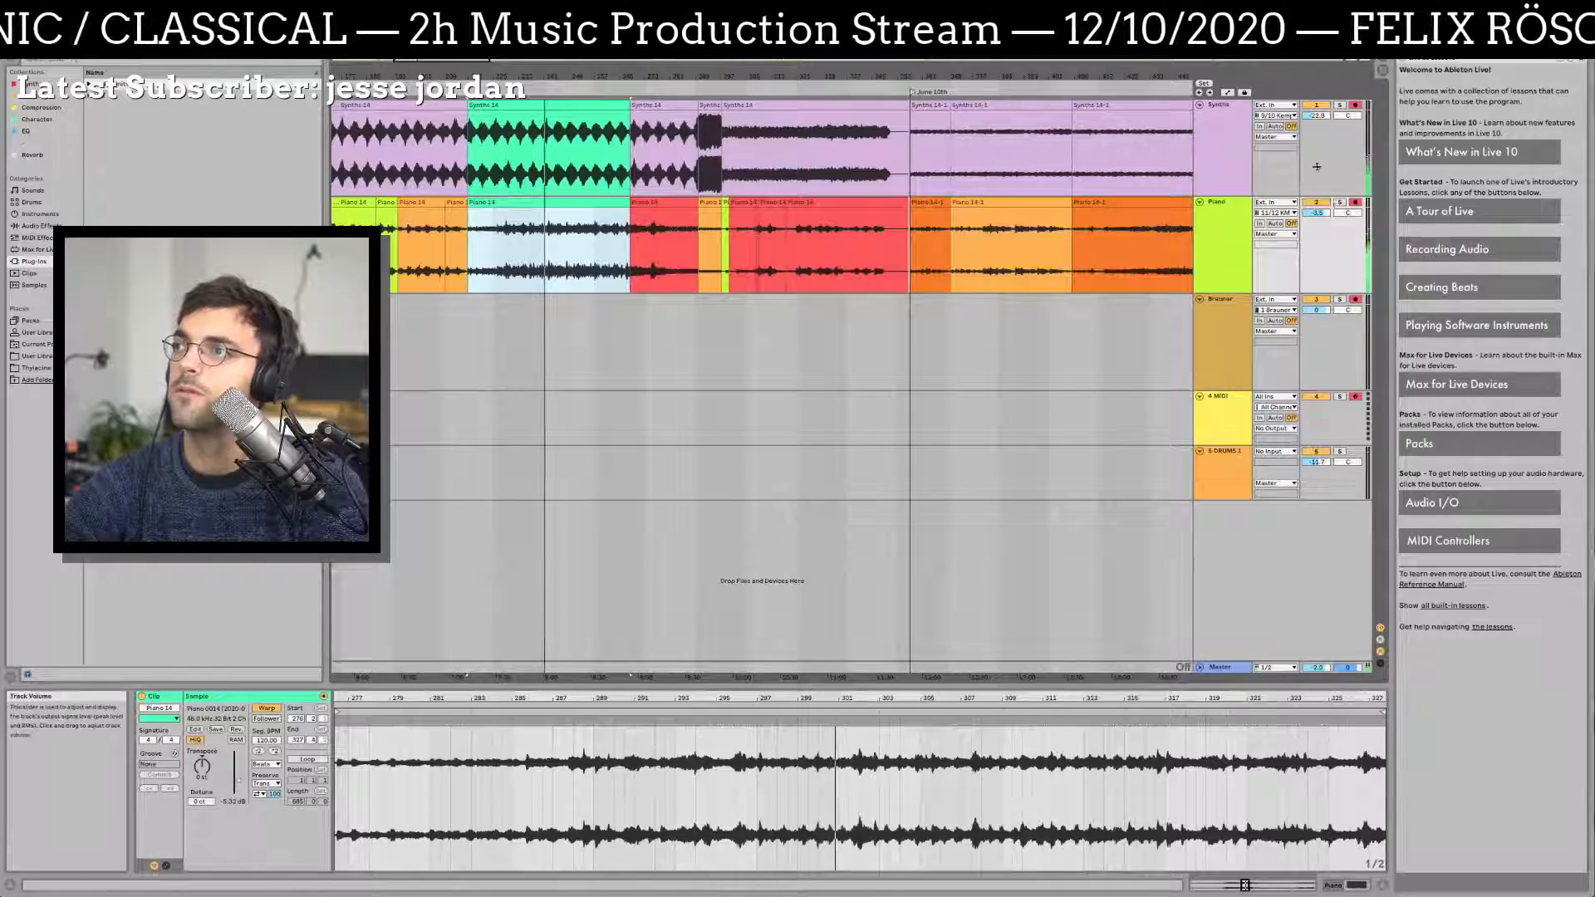
click(1340, 201)
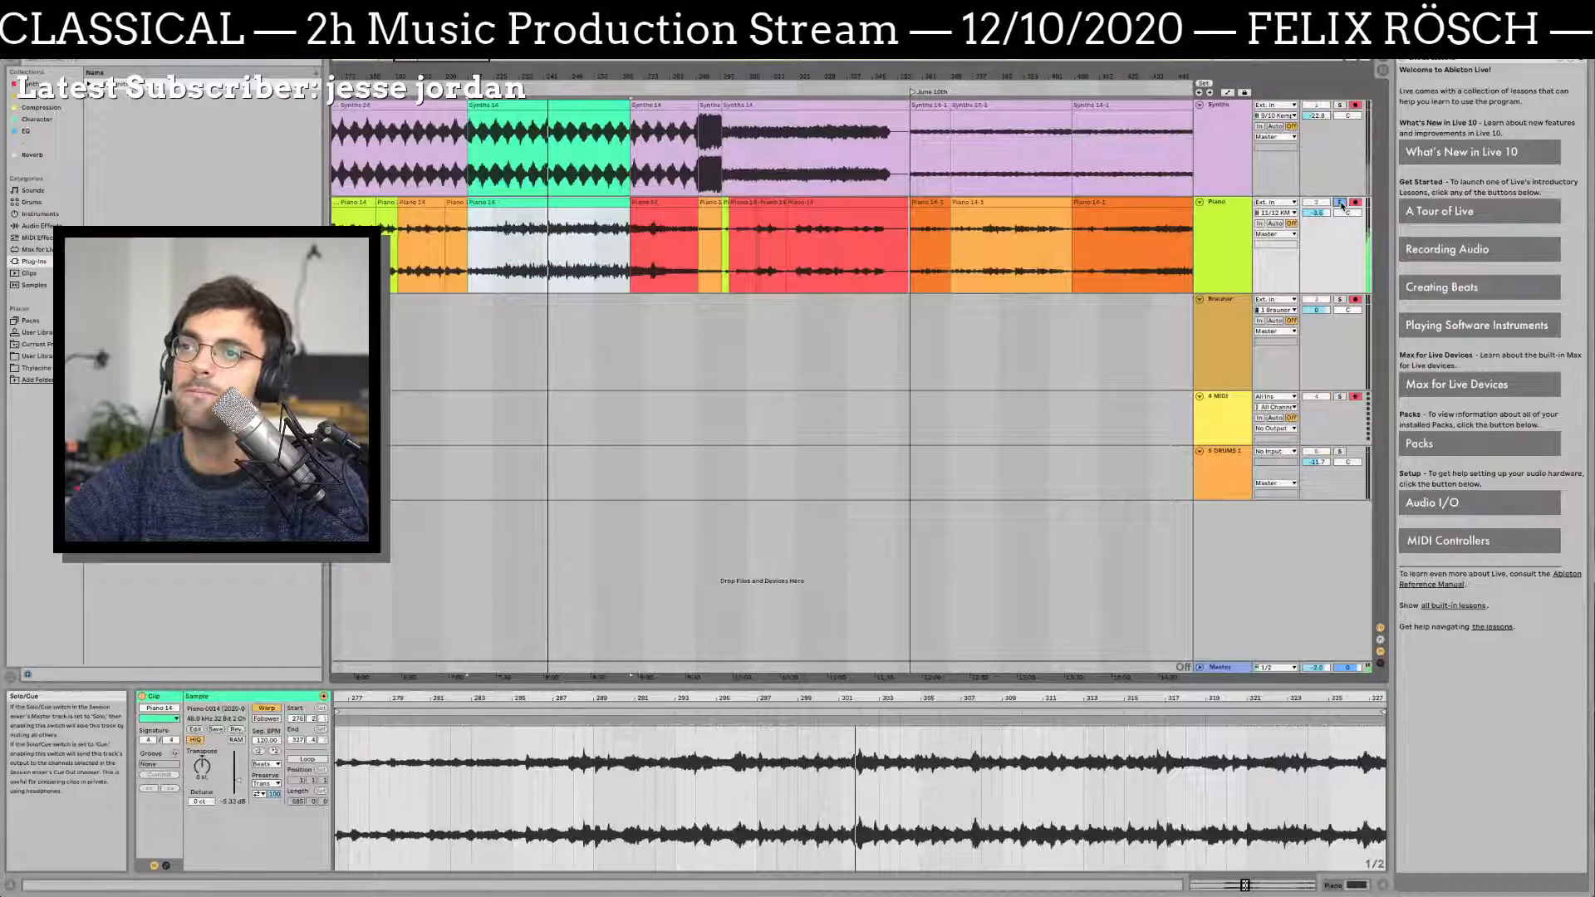
click(1341, 203)
Step: Listen to the short red piano clip right after the small green one and lower the Synths track's volume slightly
drag(846, 75, 682, 58)
click(585, 203)
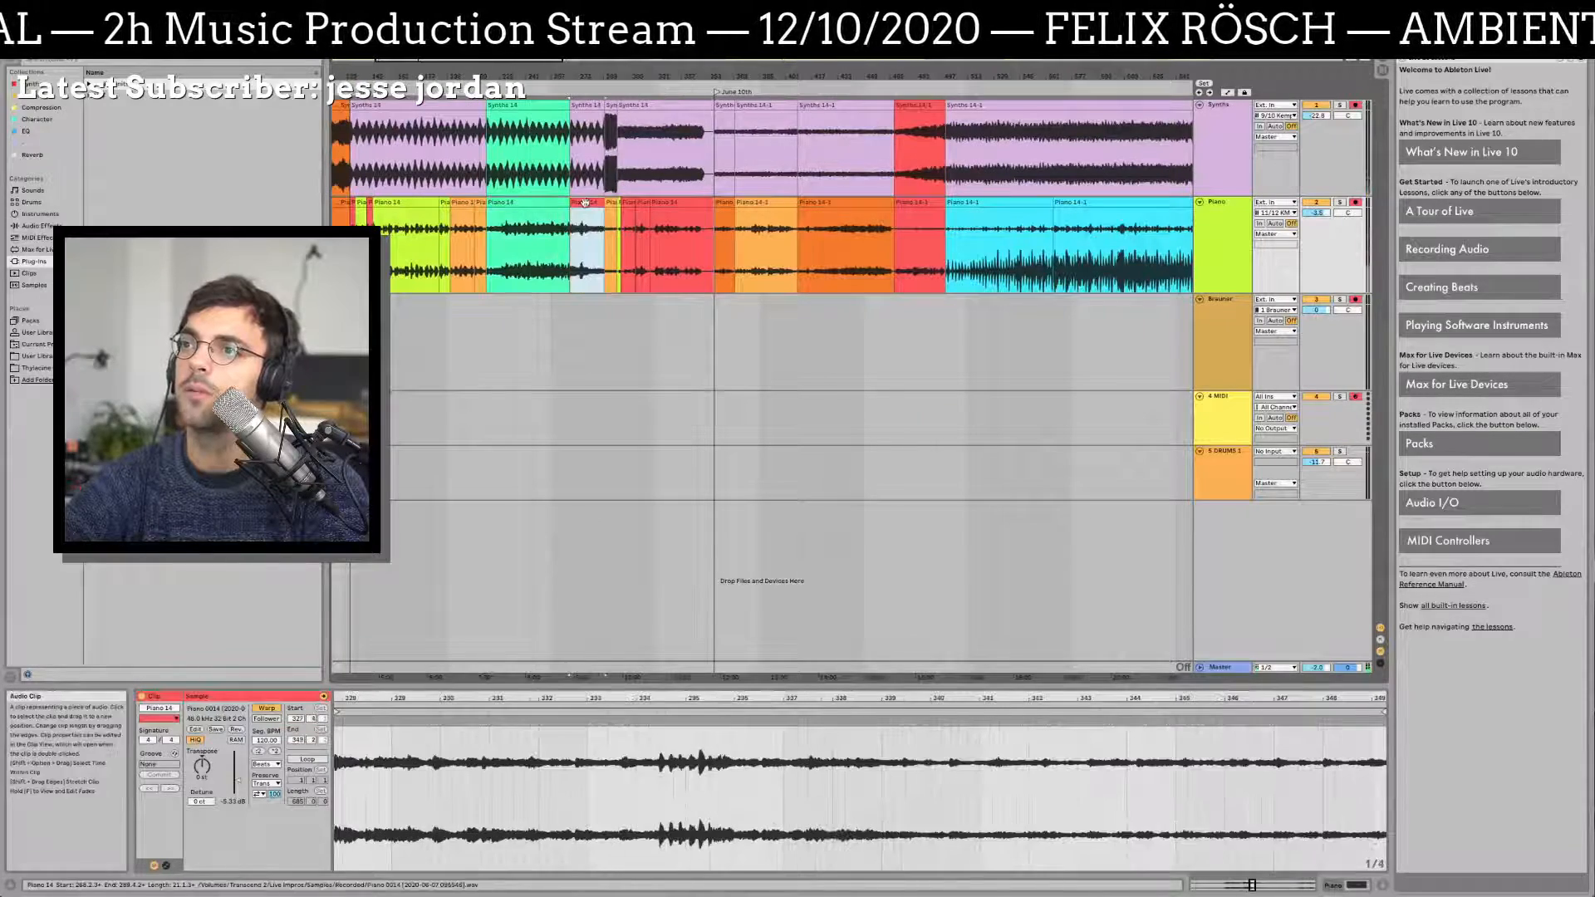
click(628, 202)
key(space)
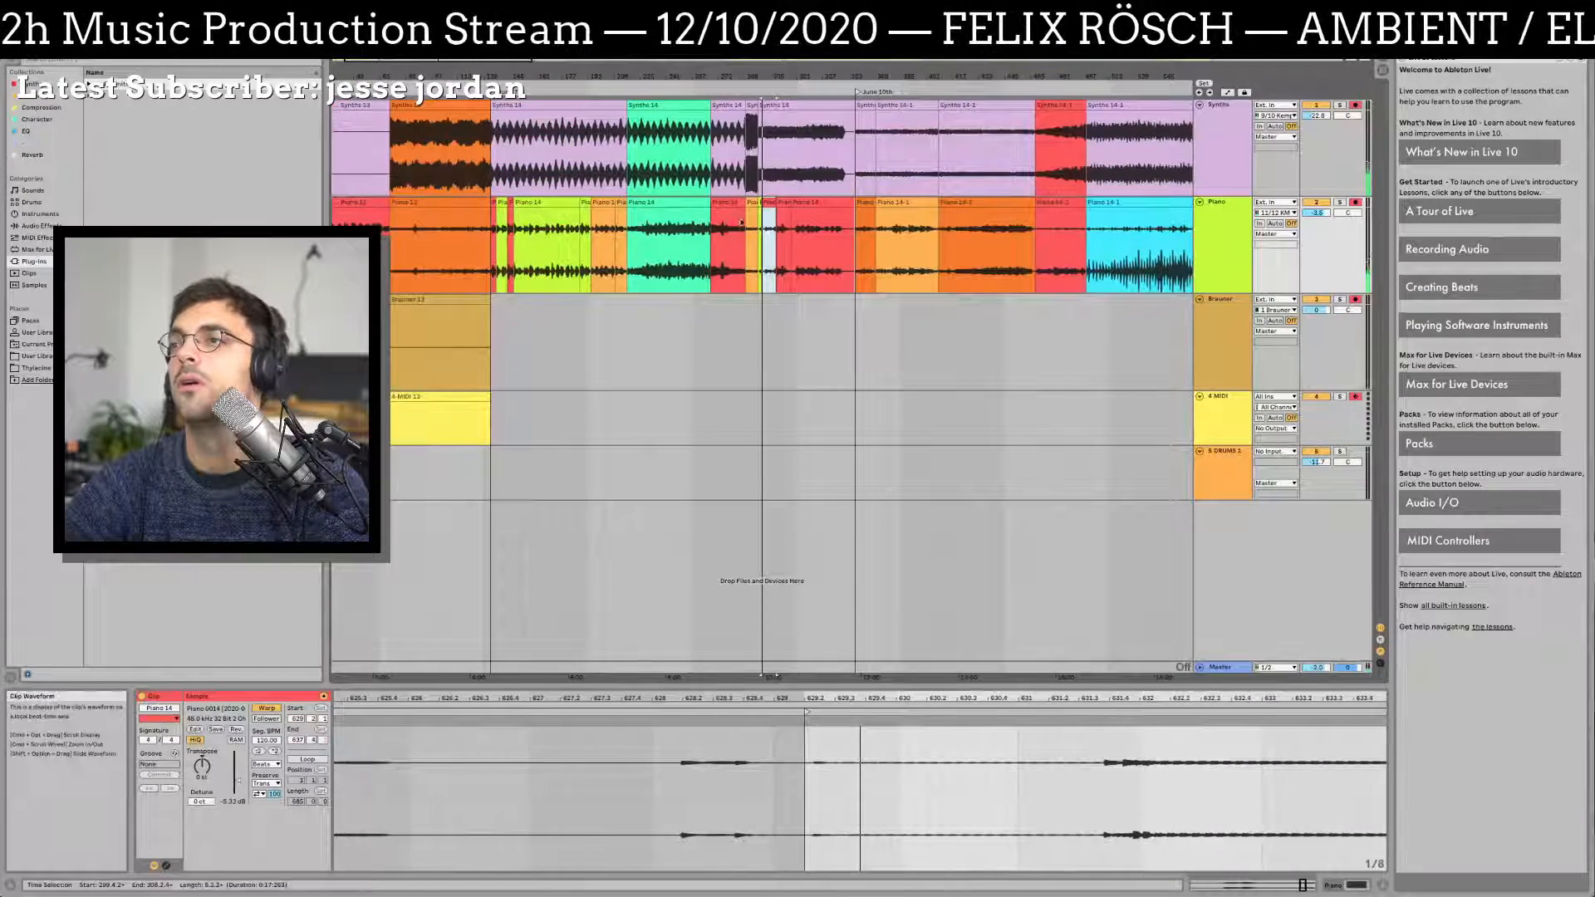
drag(791, 76, 791, 141)
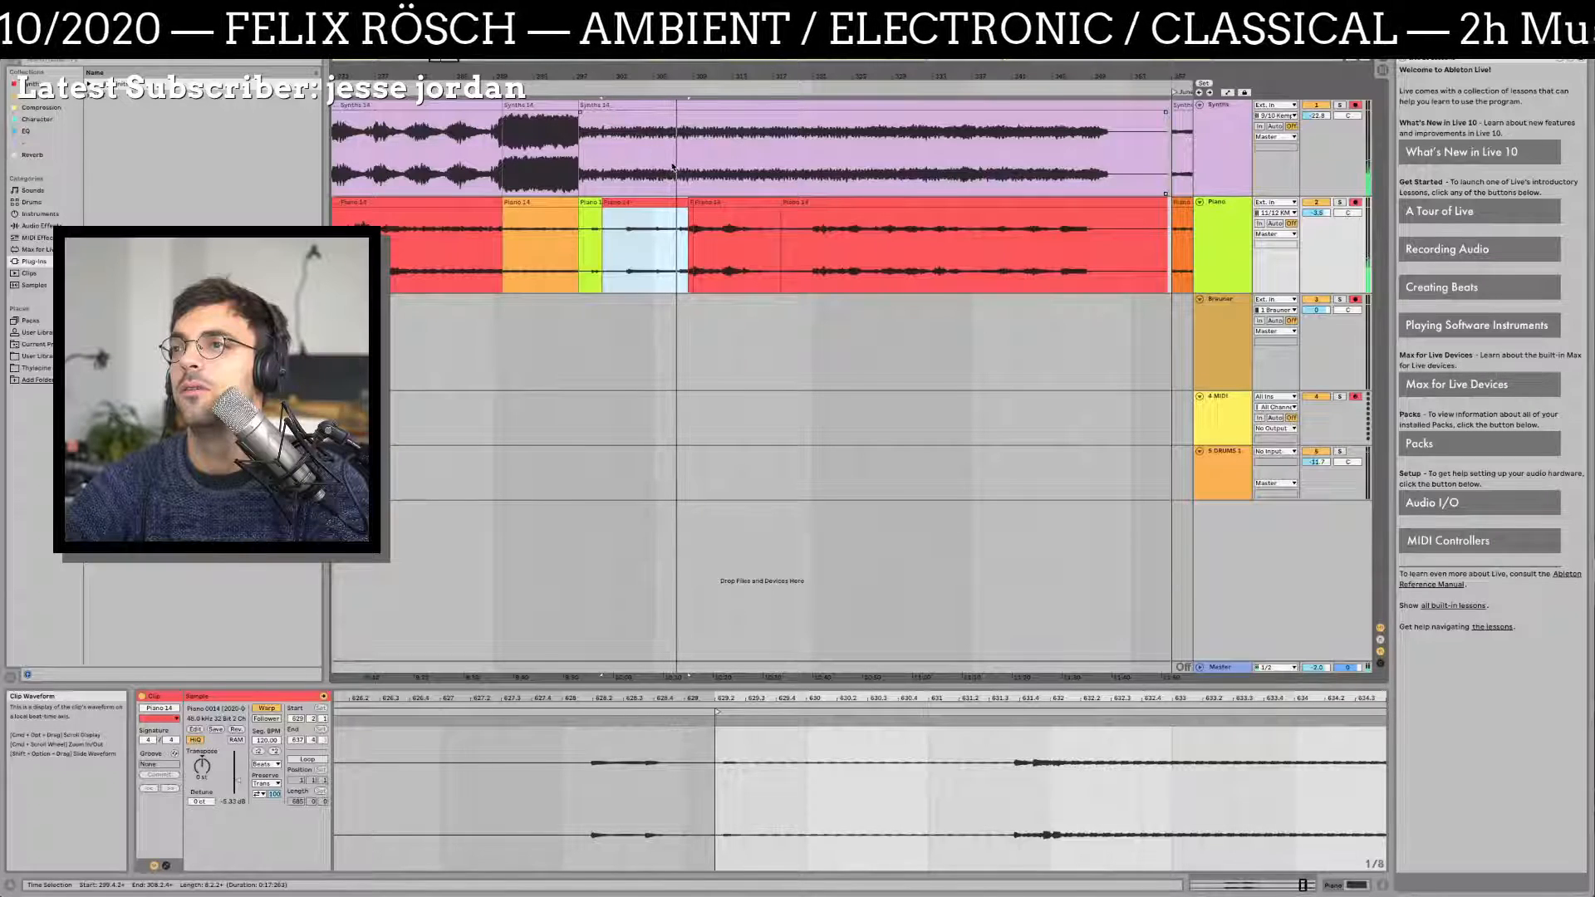
mouse_move(1317, 115)
mouse_down()
mouse_move(1317, 102)
mouse_move(1317, 114)
mouse_up()
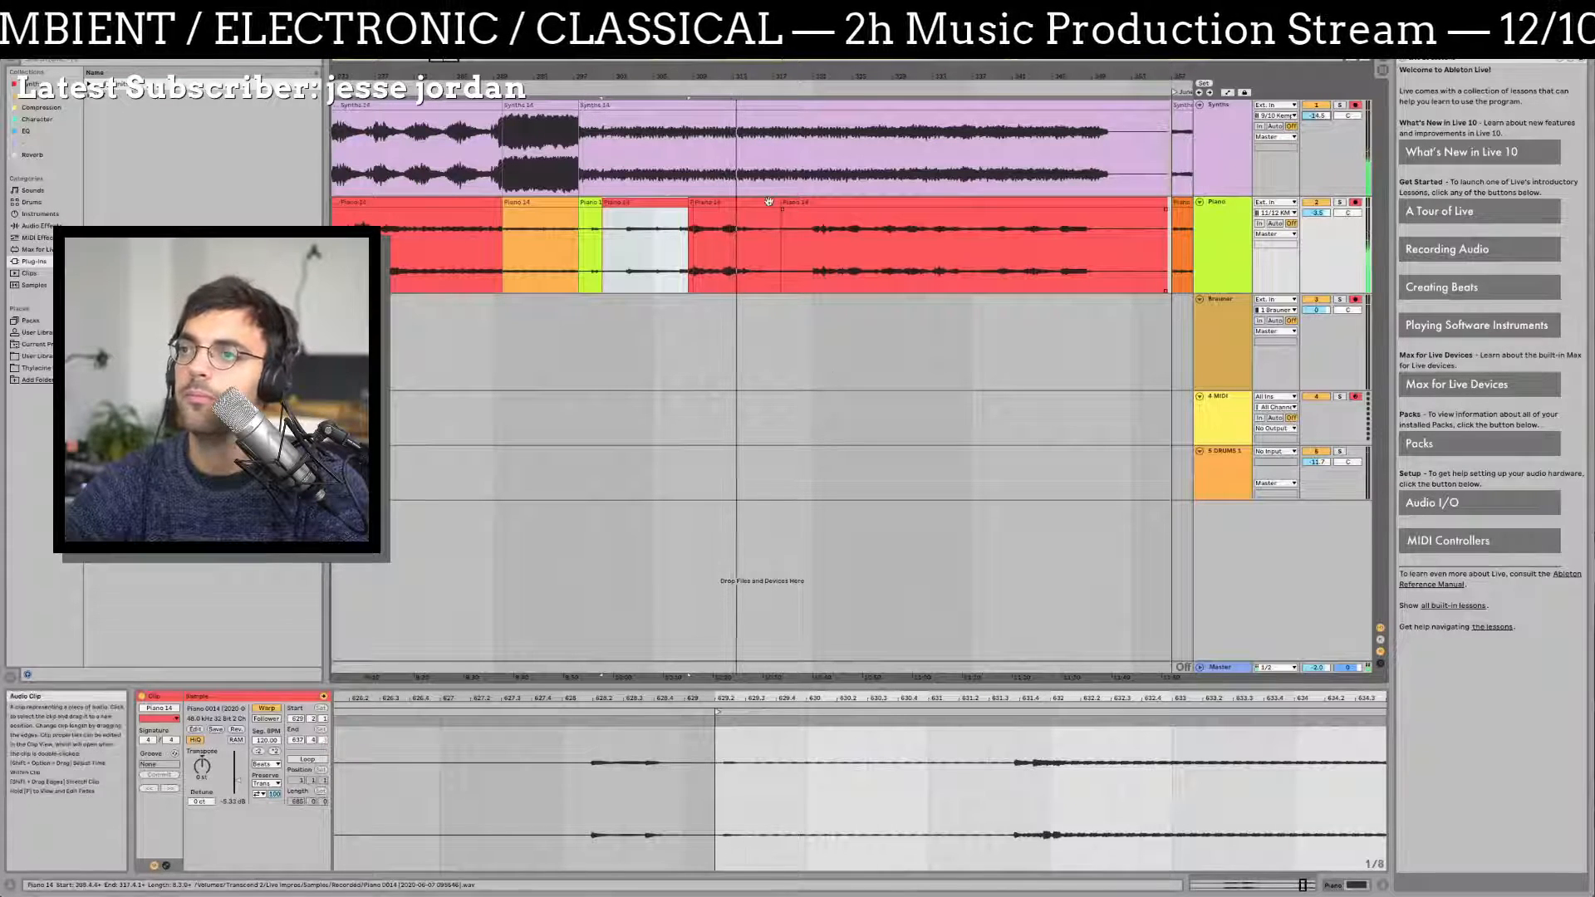
Step: Split the last red piano clip before the next locator just ahead of its louder passage
click(810, 235)
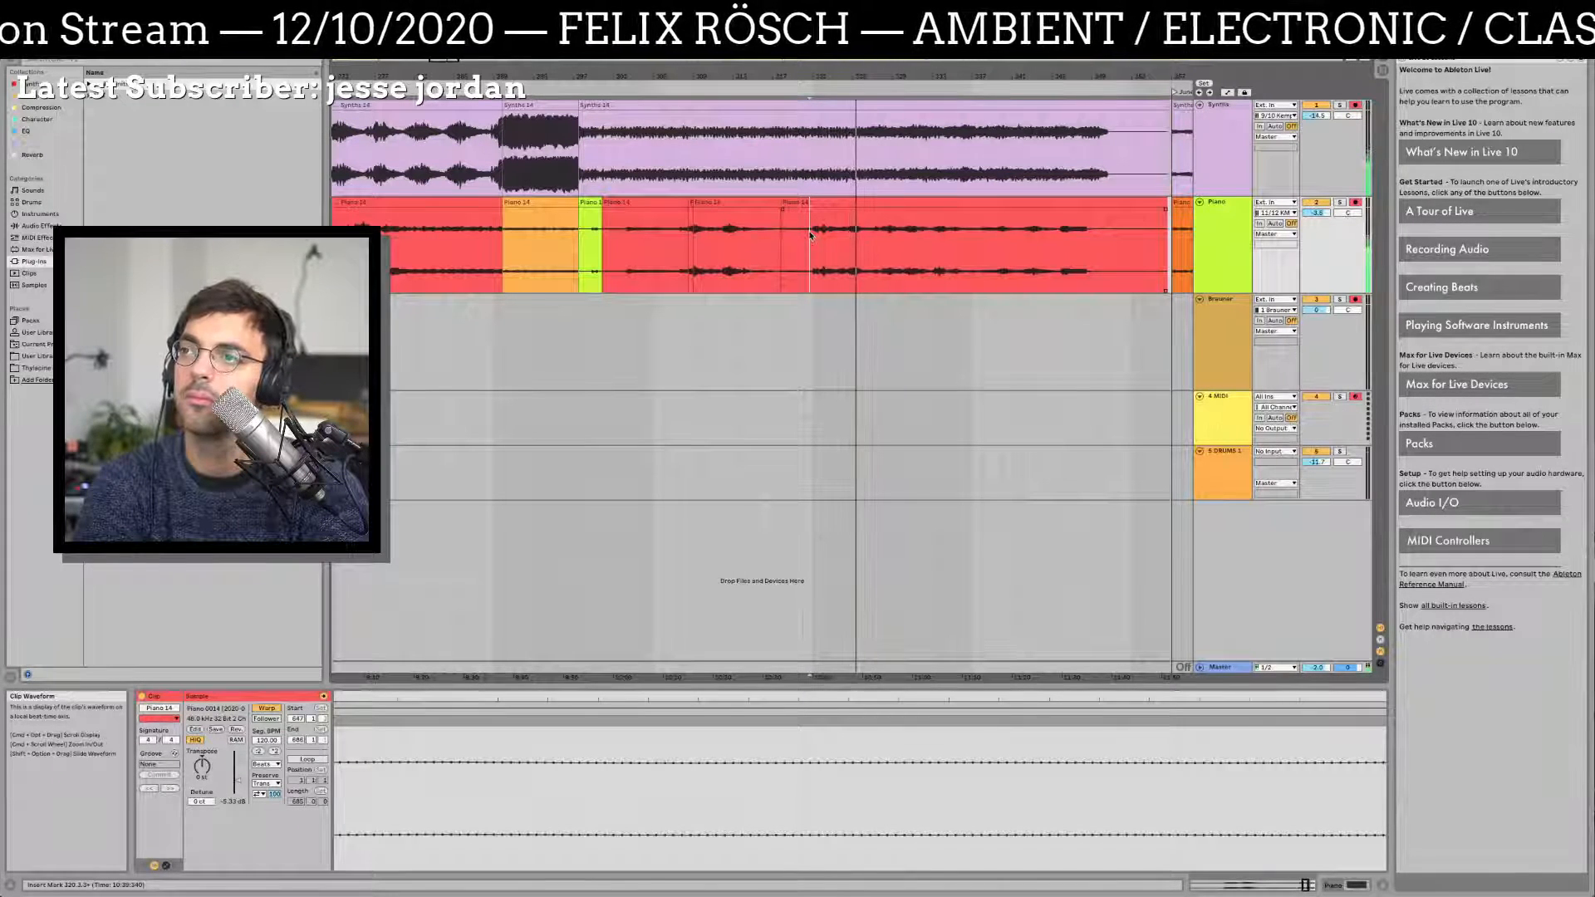
key(super+e)
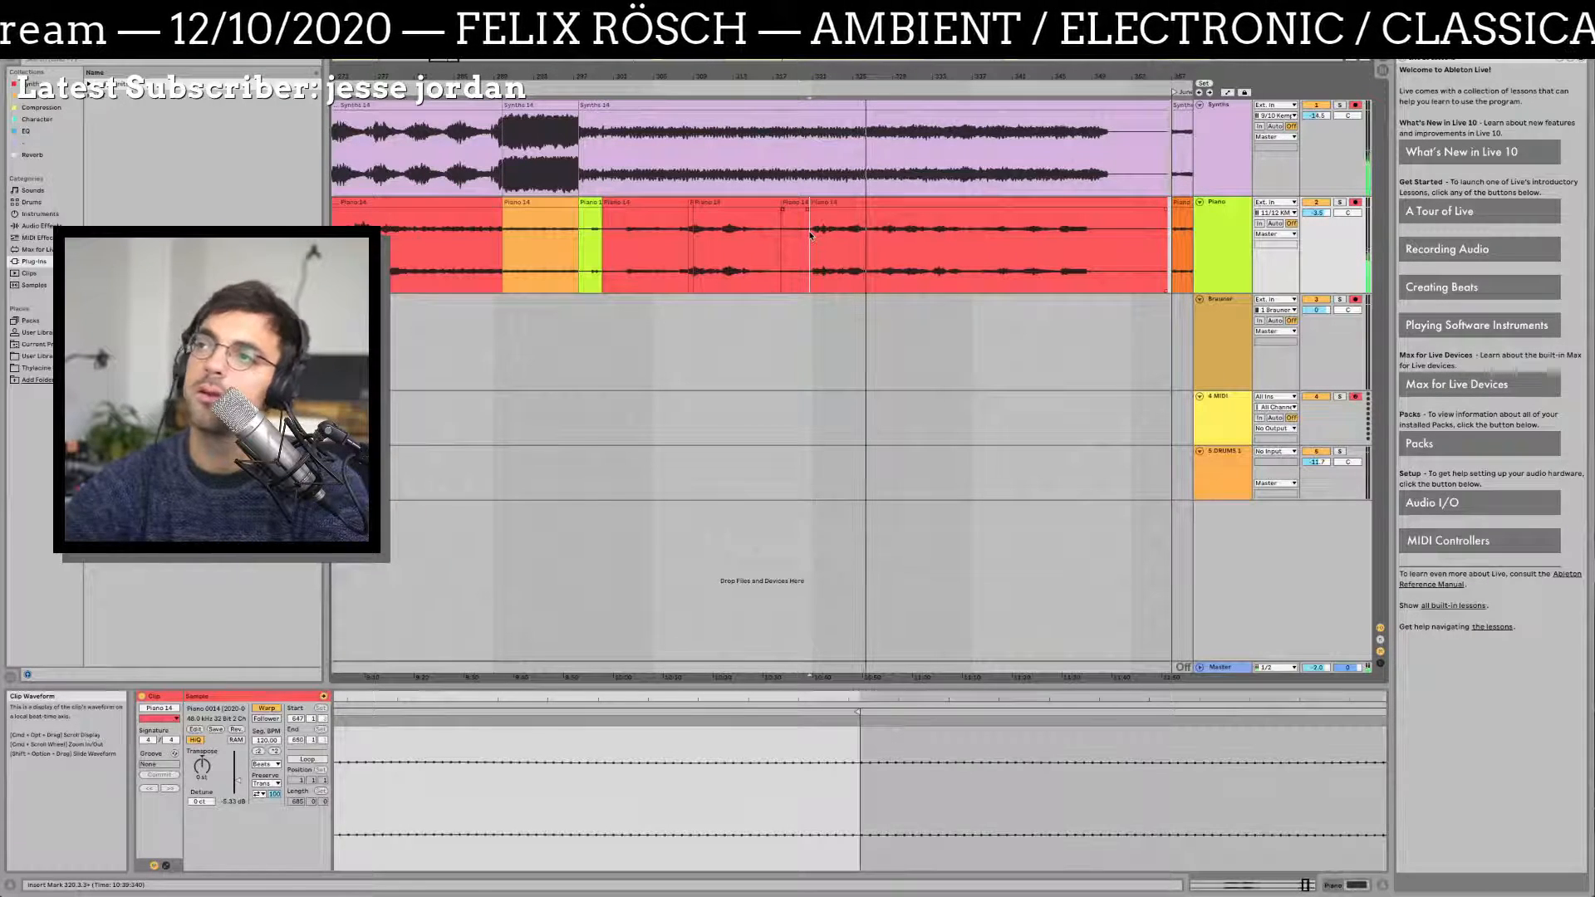
drag(836, 77, 852, 77)
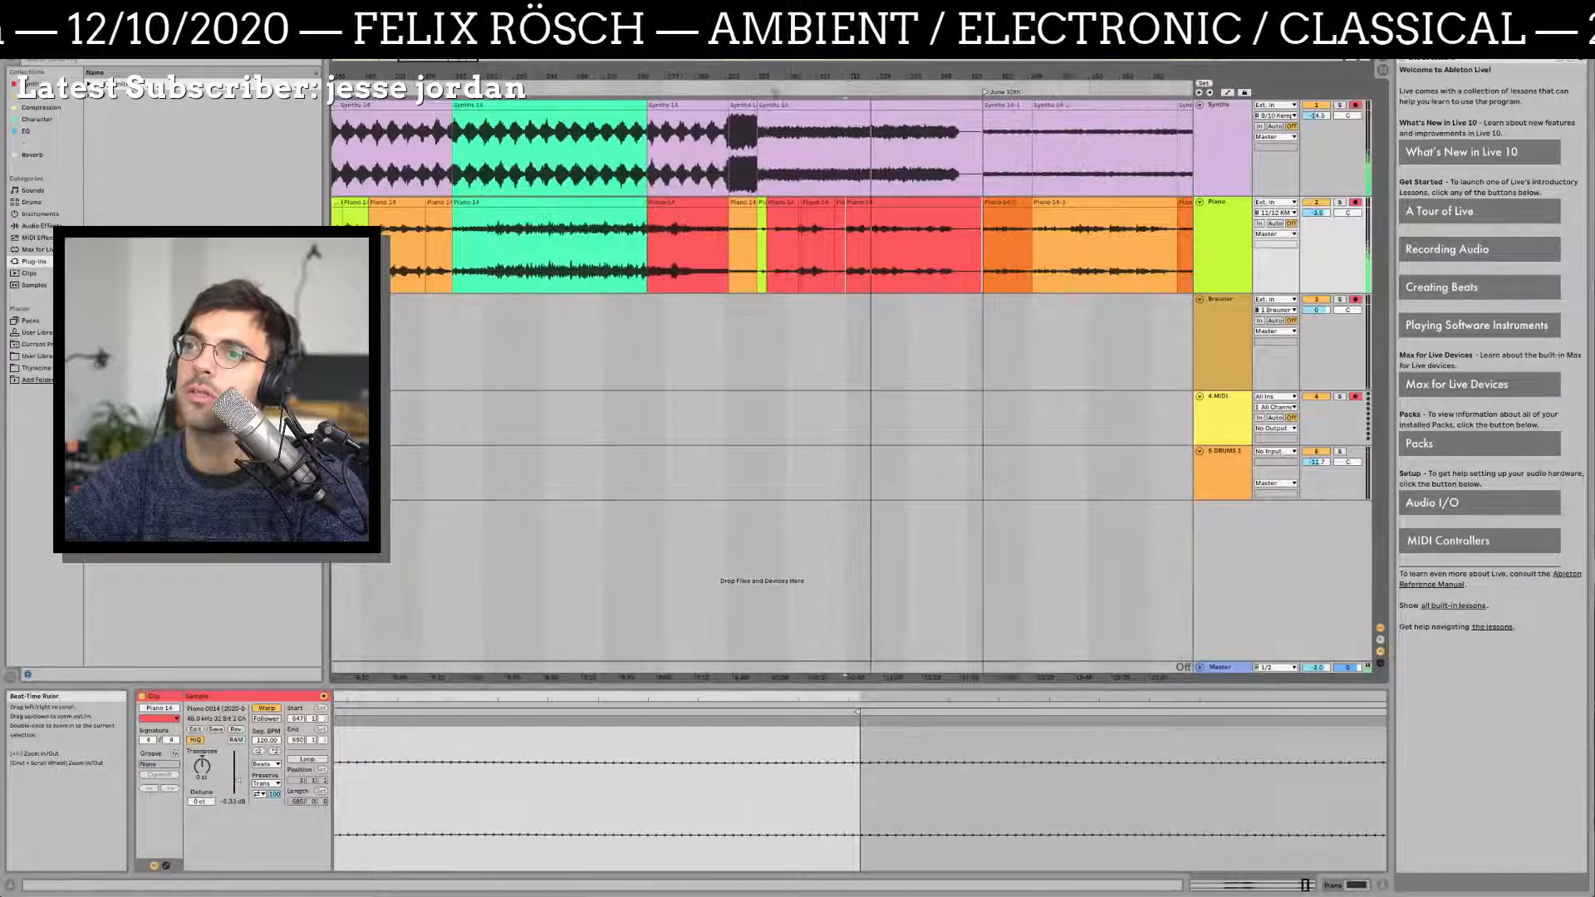
Step: Compare the long turquoise piano clip with the newly split red piano clip by playing each one
click(506, 246)
key(space)
key(space)
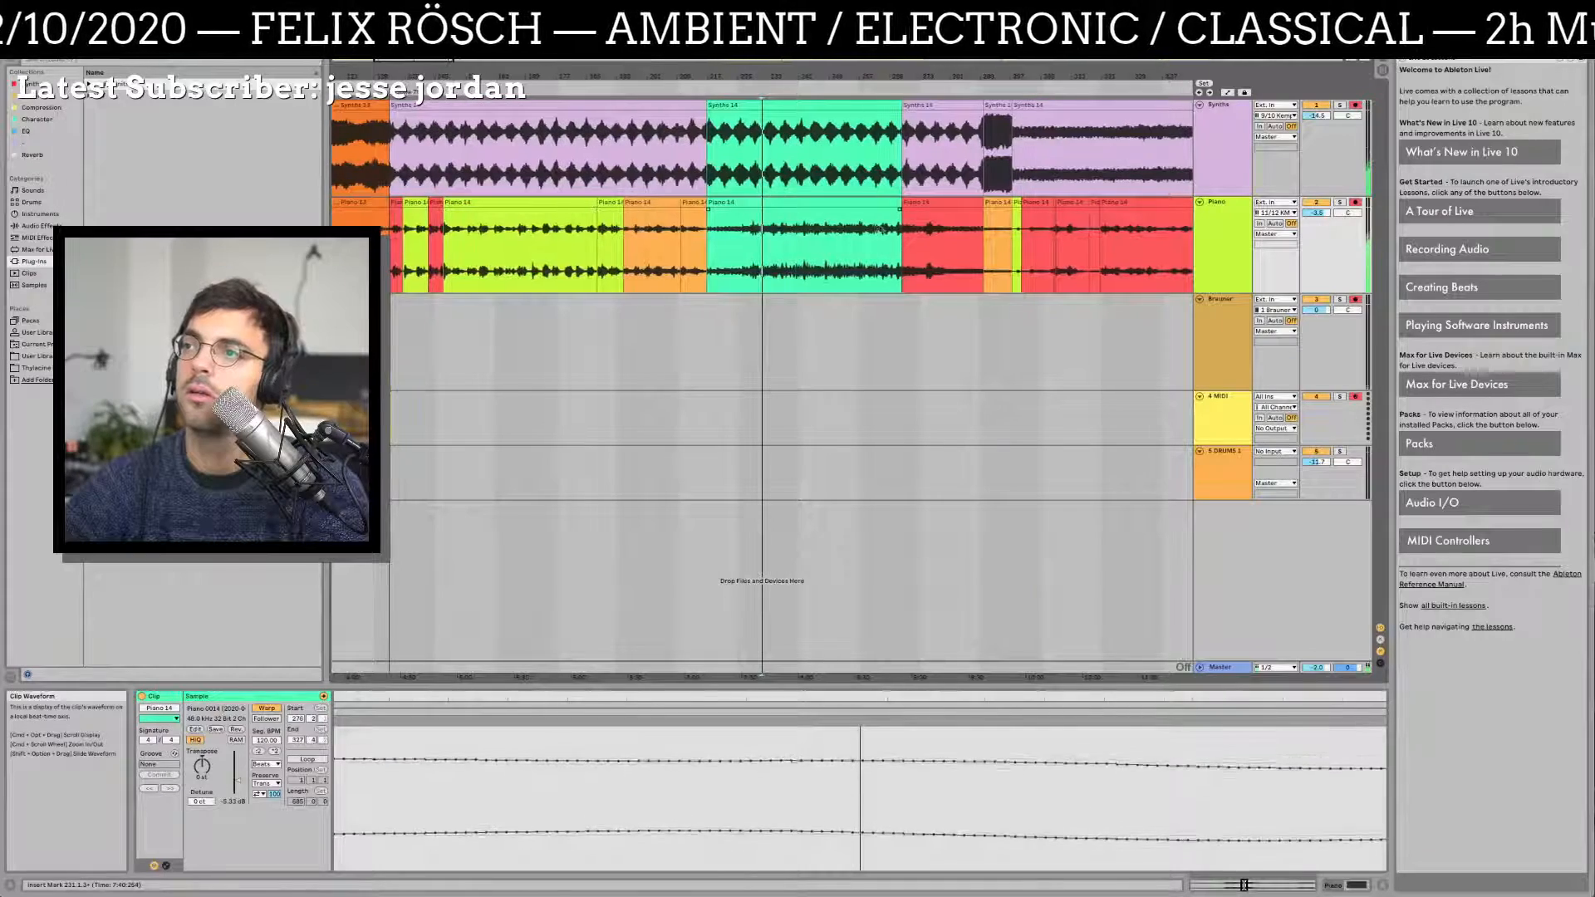
drag(920, 244, 688, 248)
click(886, 202)
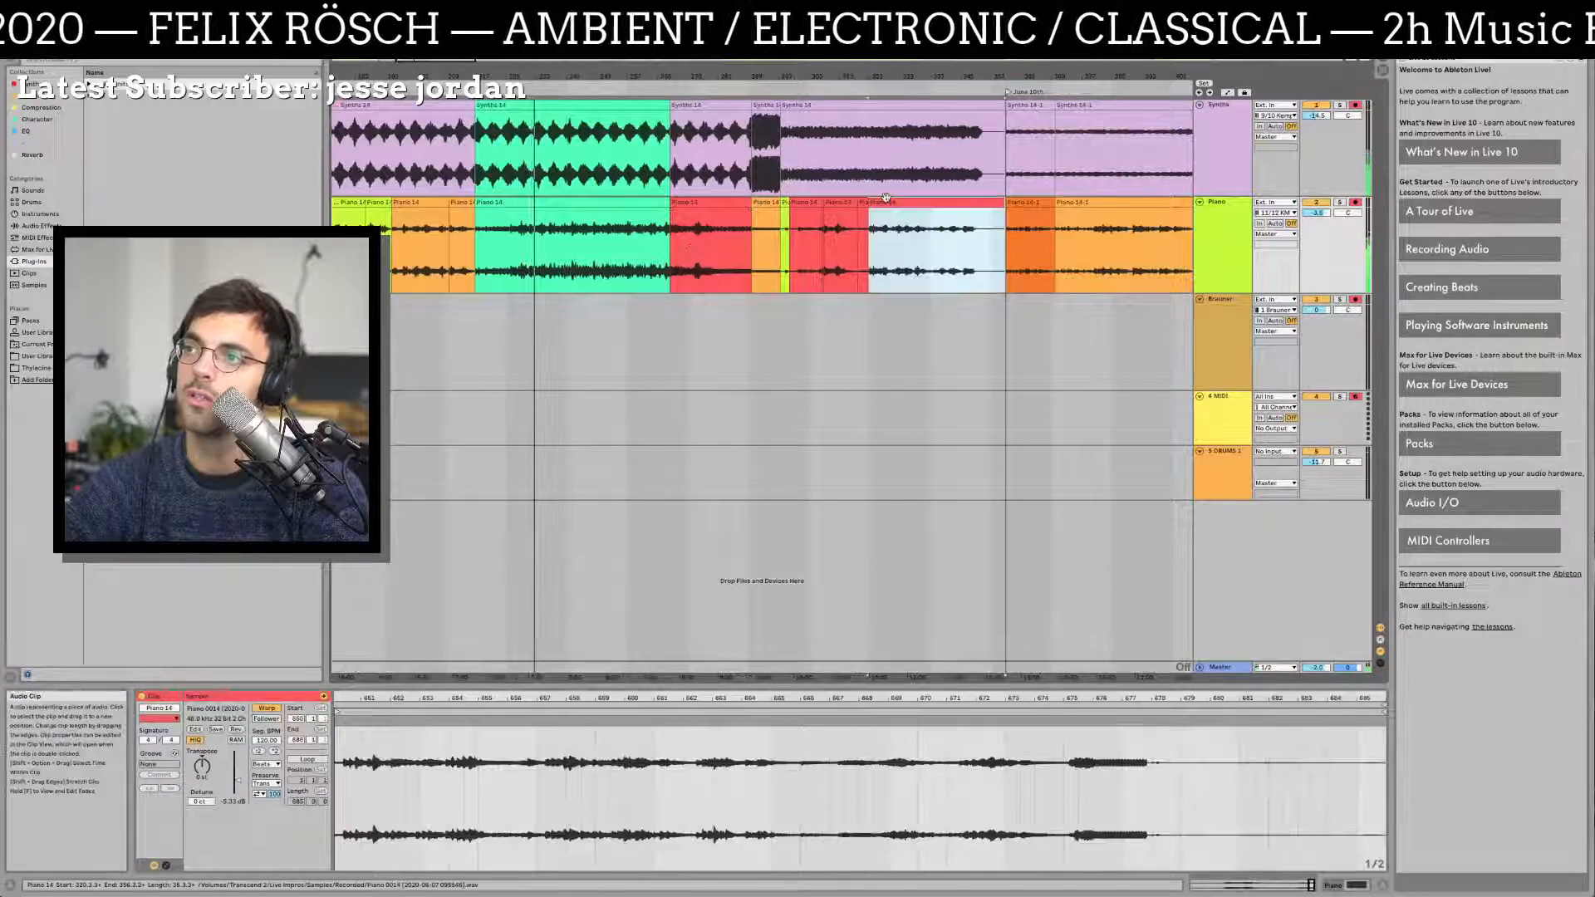
key(space)
key(space)
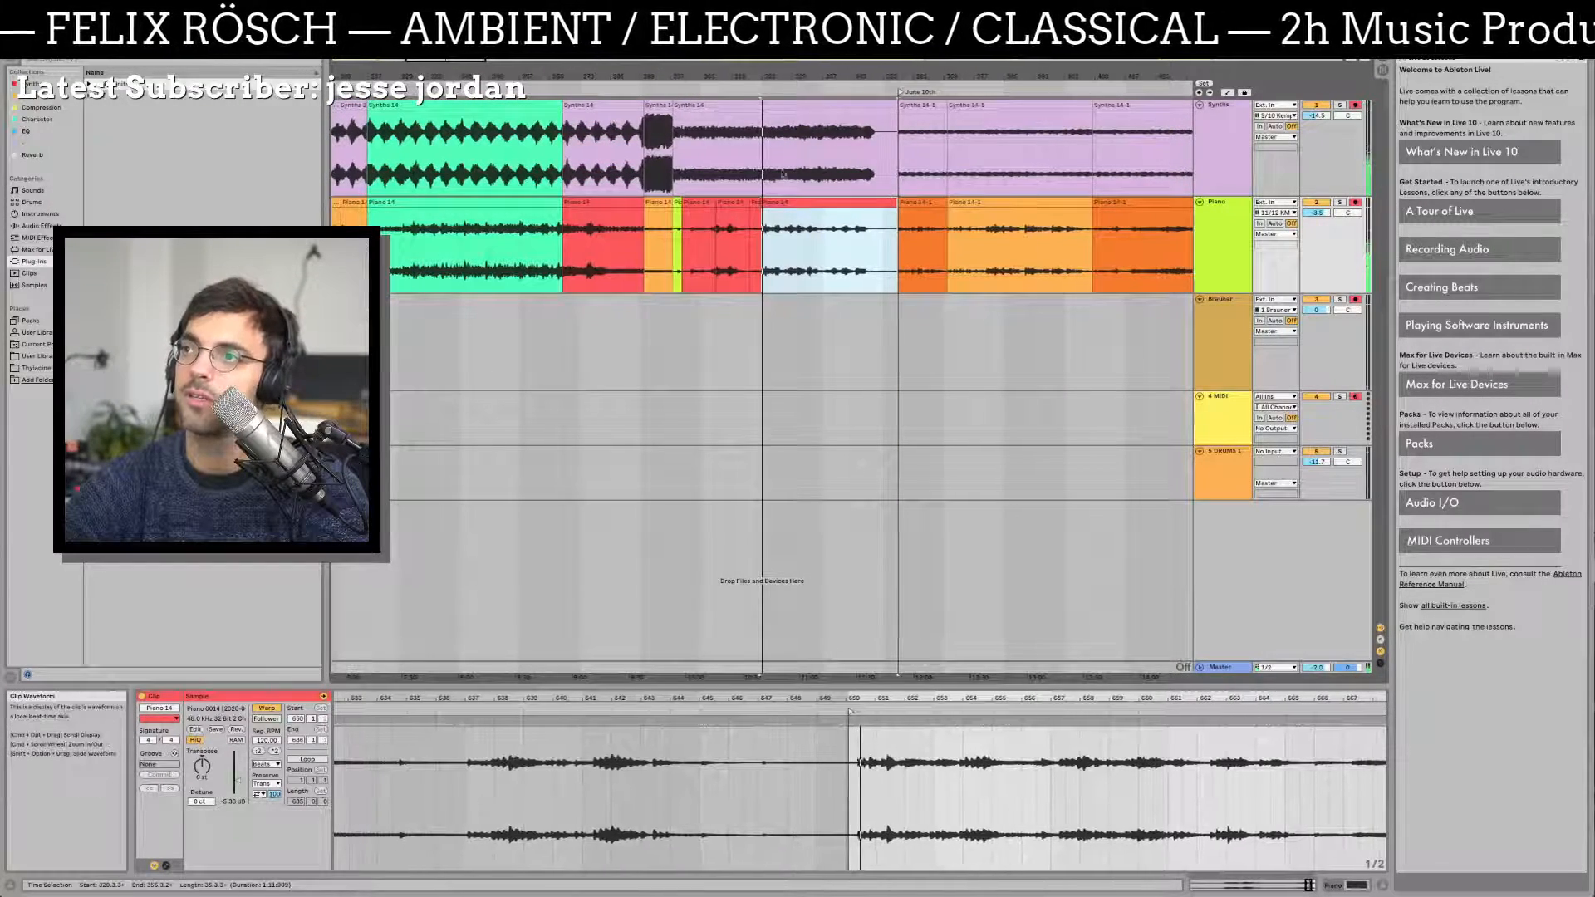
drag(772, 81, 752, 115)
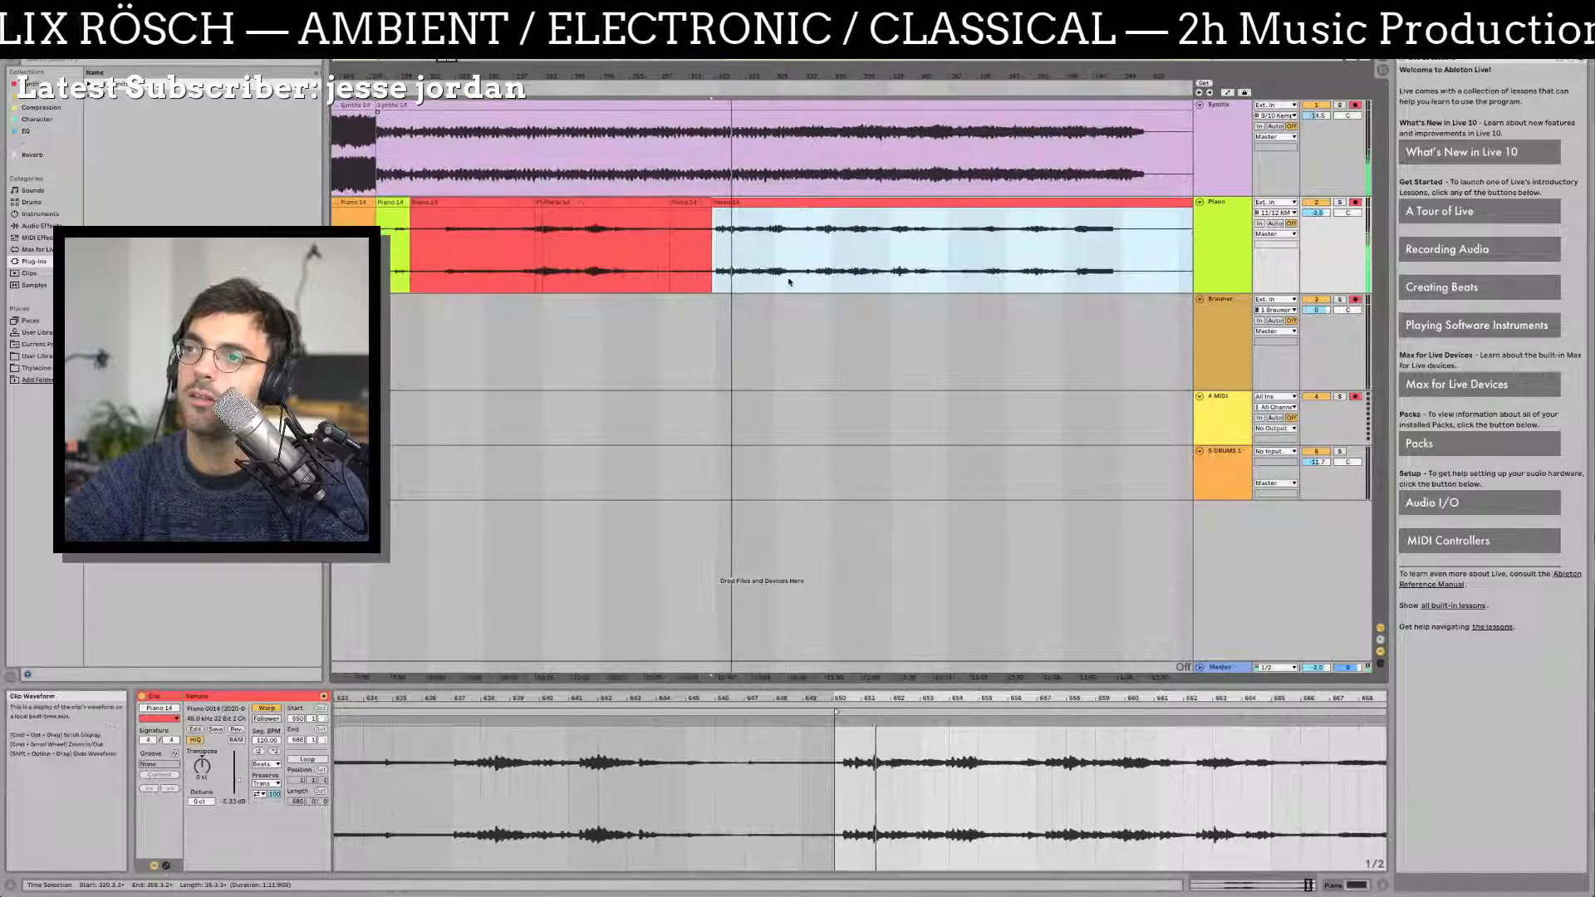
Step: Split the Piano and Synths clips around the first part of the last red passage and select the isolated Synths section
click(887, 267)
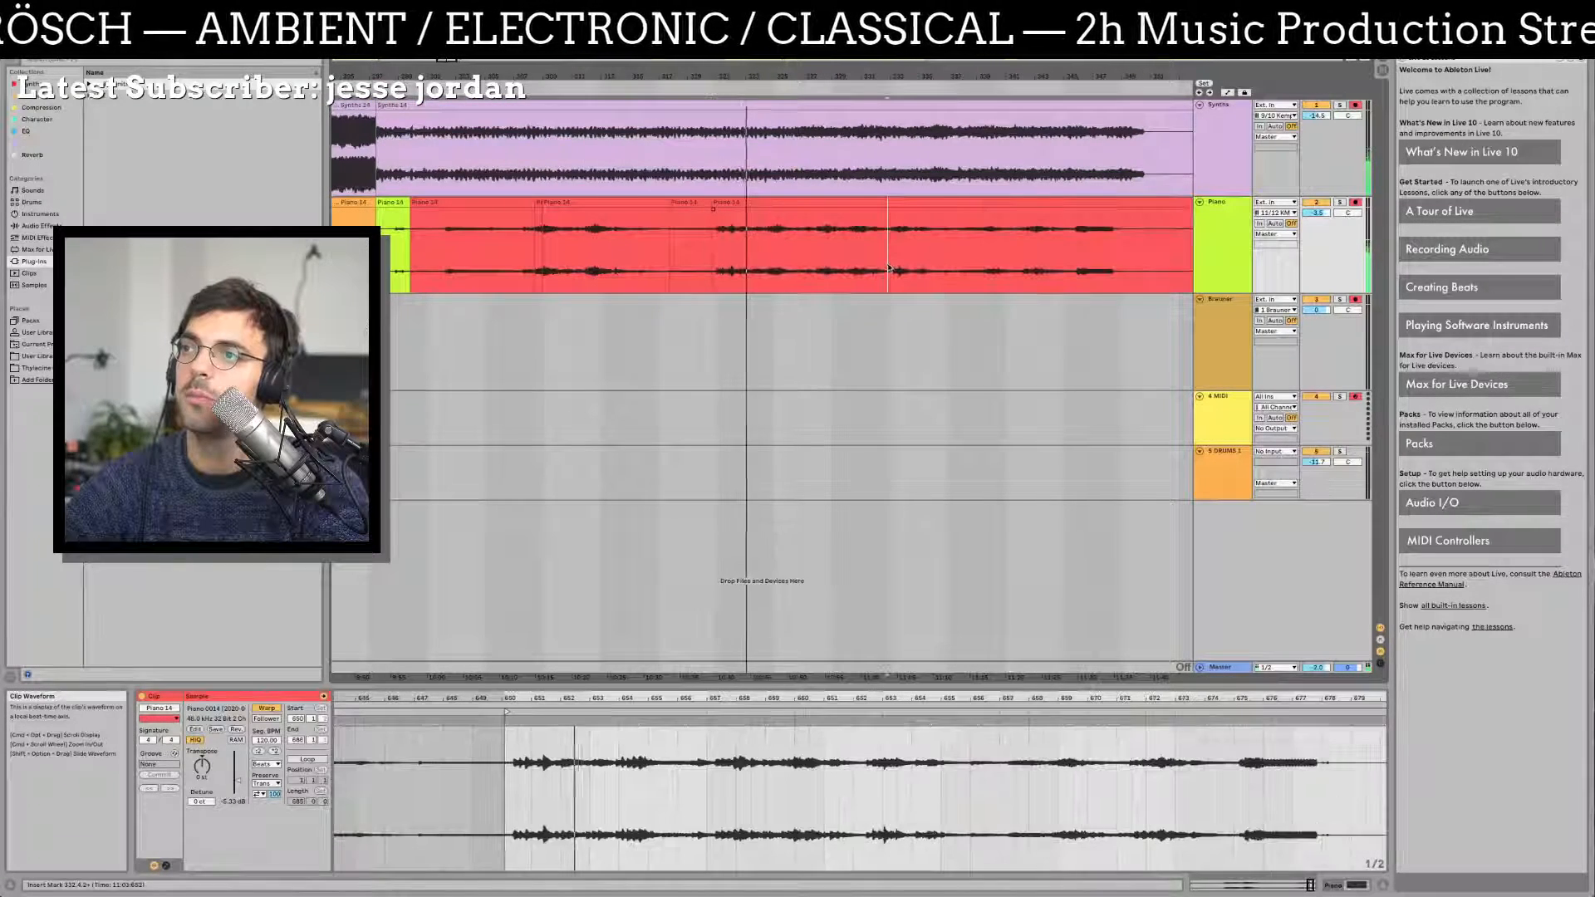
click(736, 200)
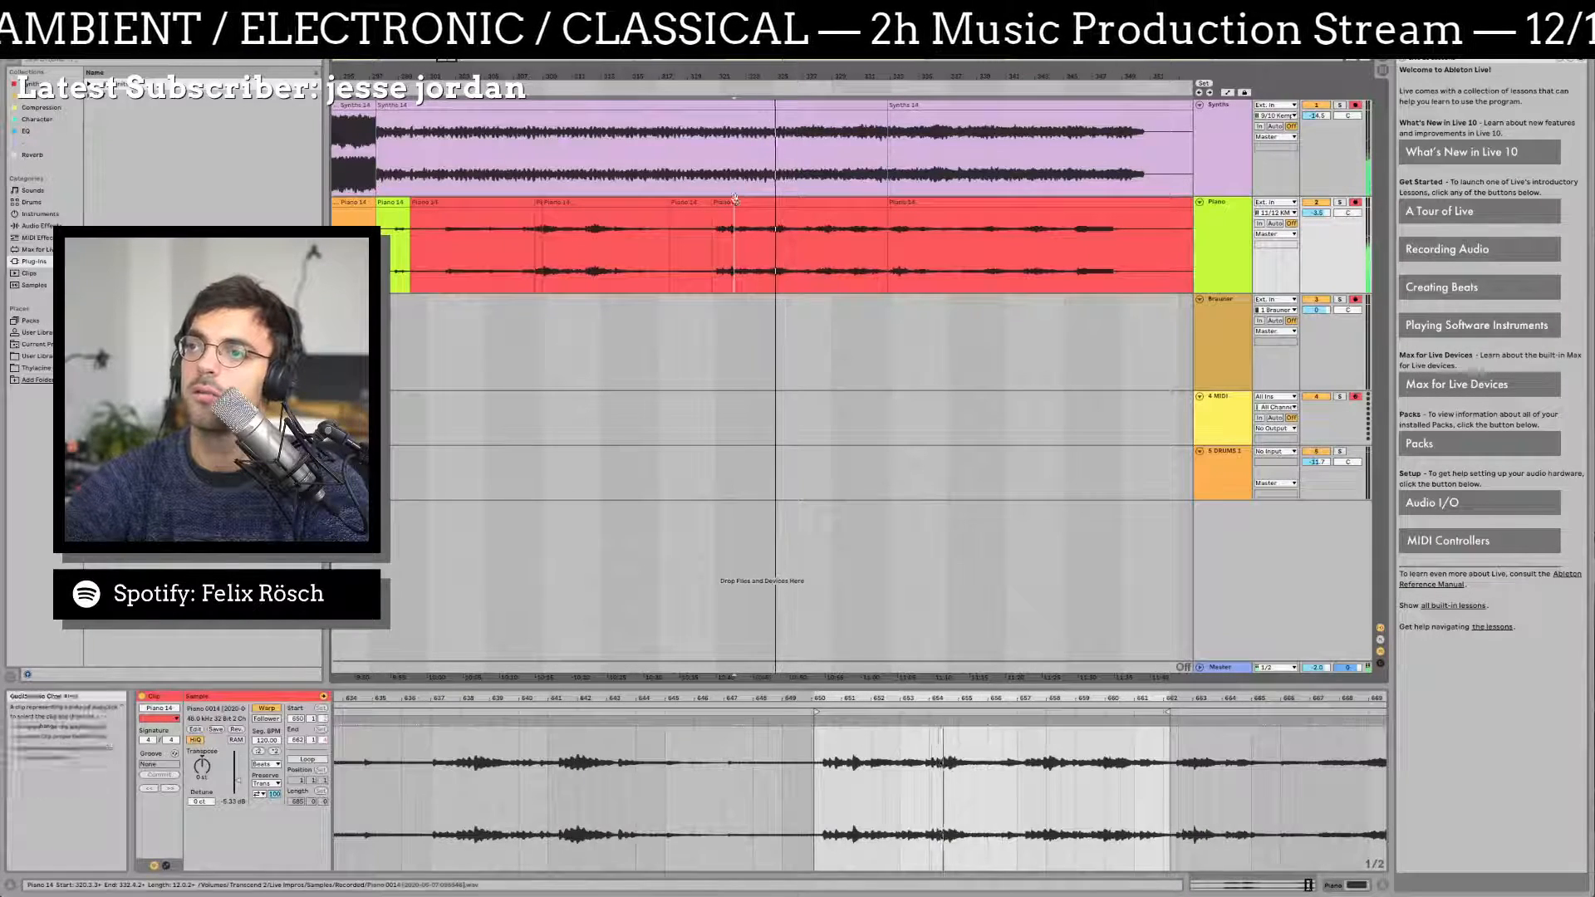
key(Up)
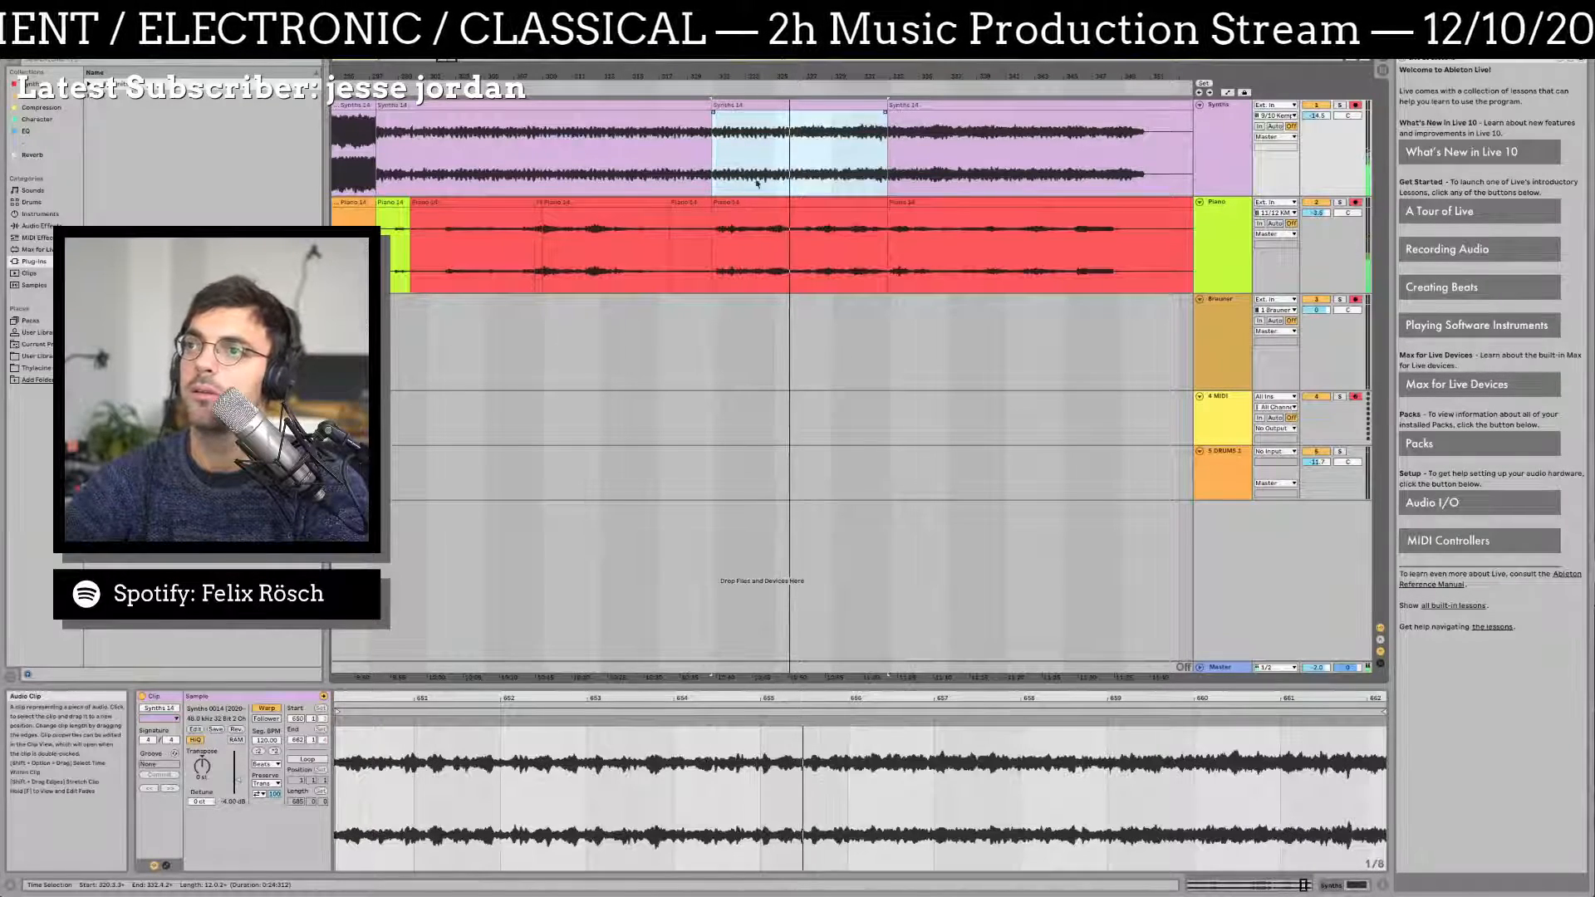
Step: Color the isolated Piano and Synths clips turquoise after trying blue, and examine the end of that section up close
shift+click(755, 204)
right_click(756, 205)
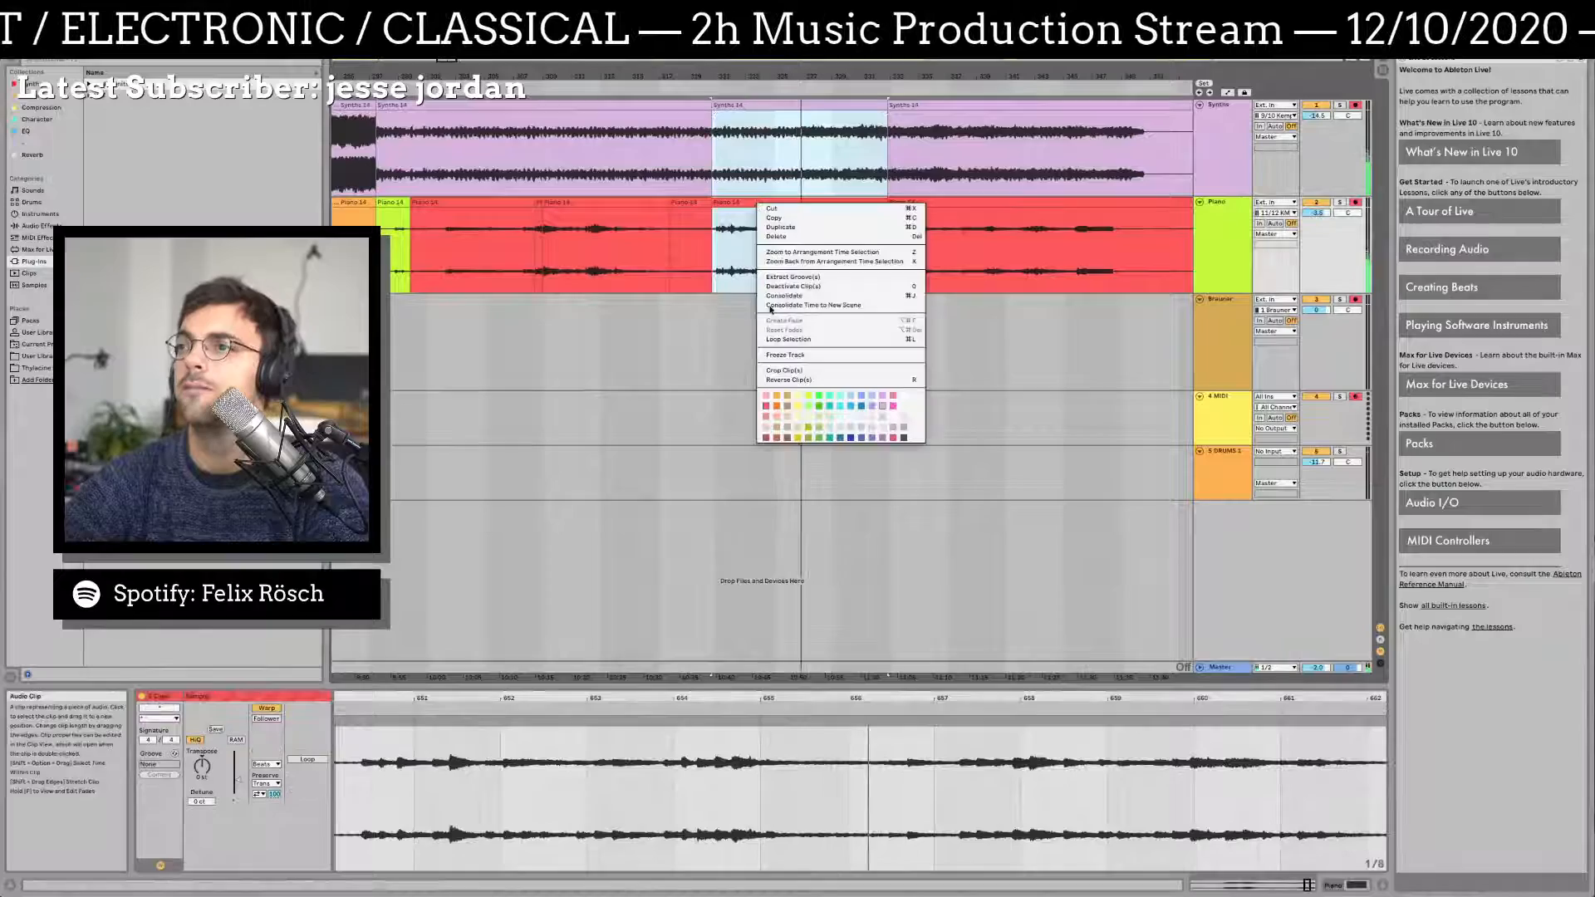
click(842, 409)
drag(760, 75, 760, 98)
right_click(770, 207)
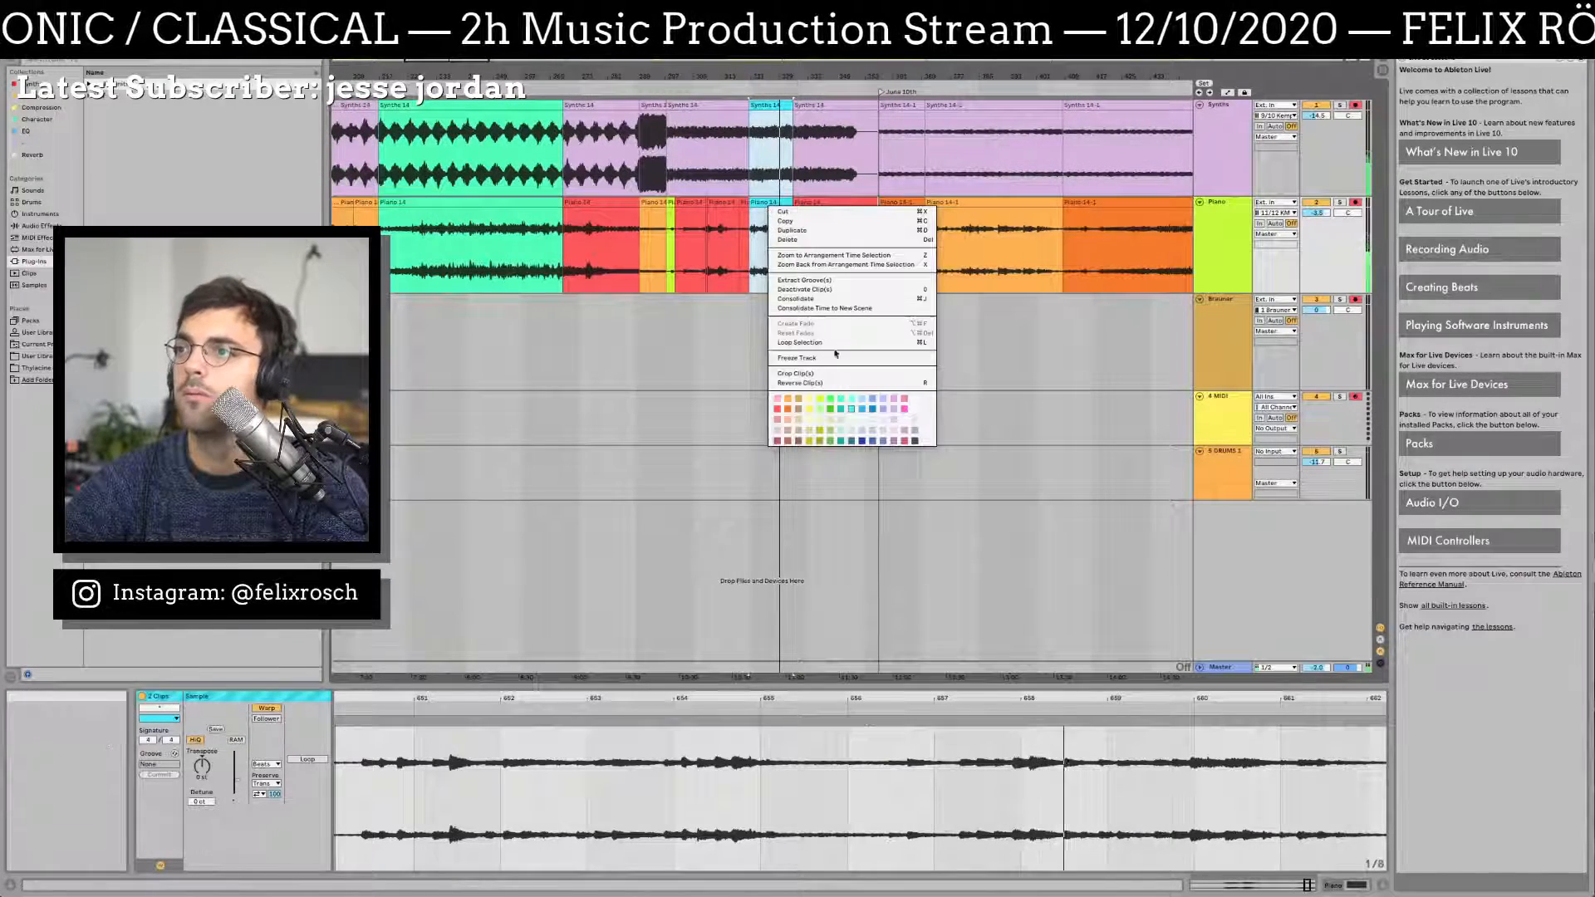
click(840, 404)
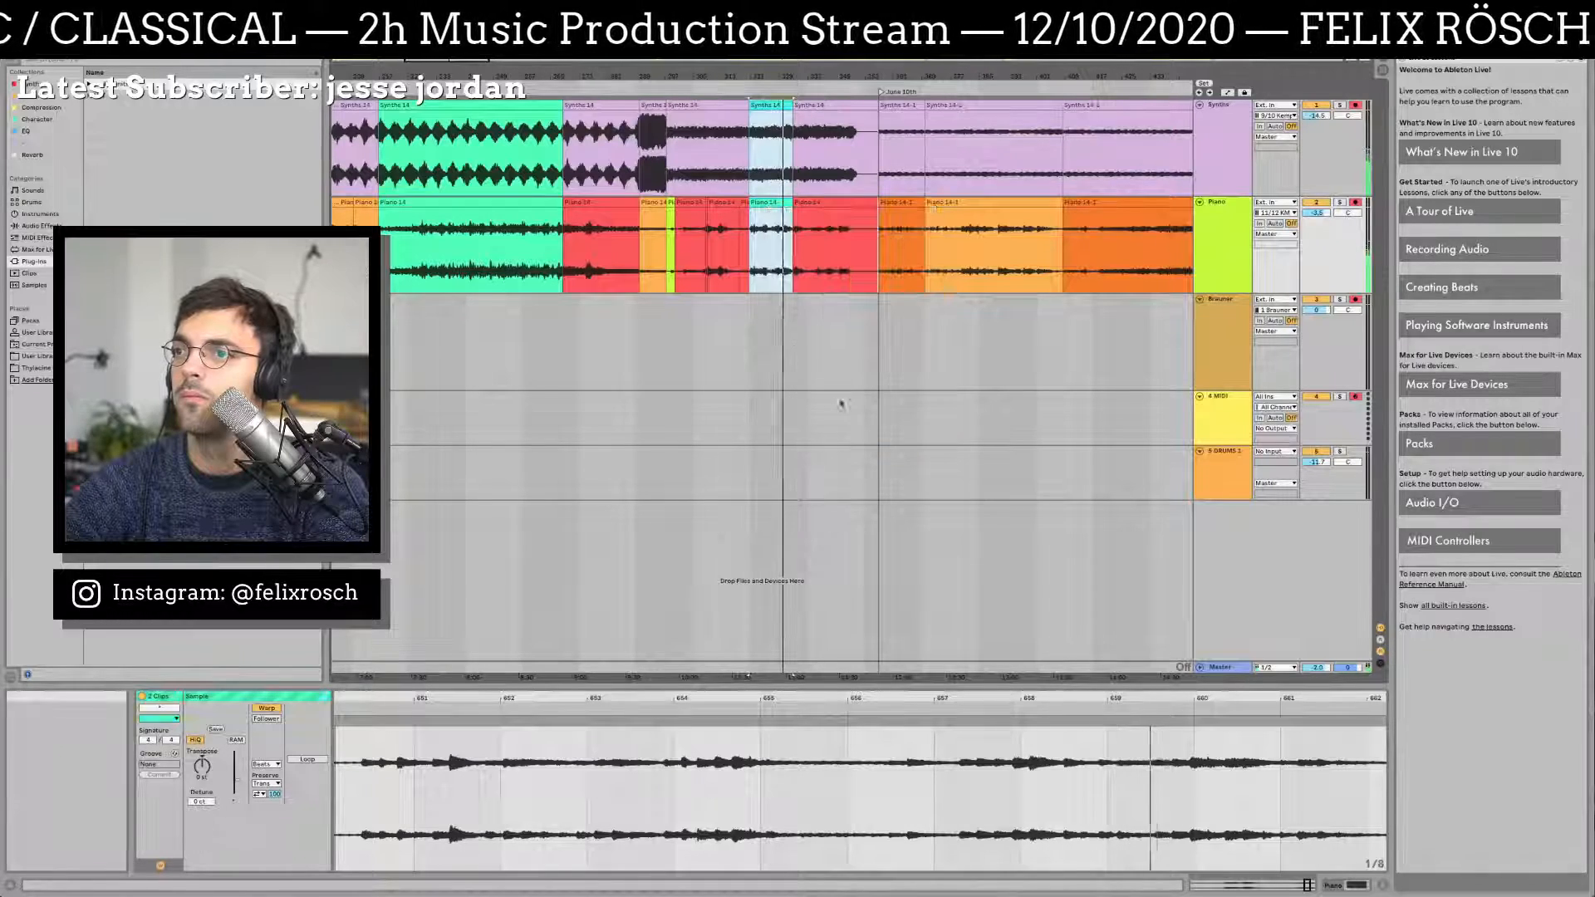
click(768, 233)
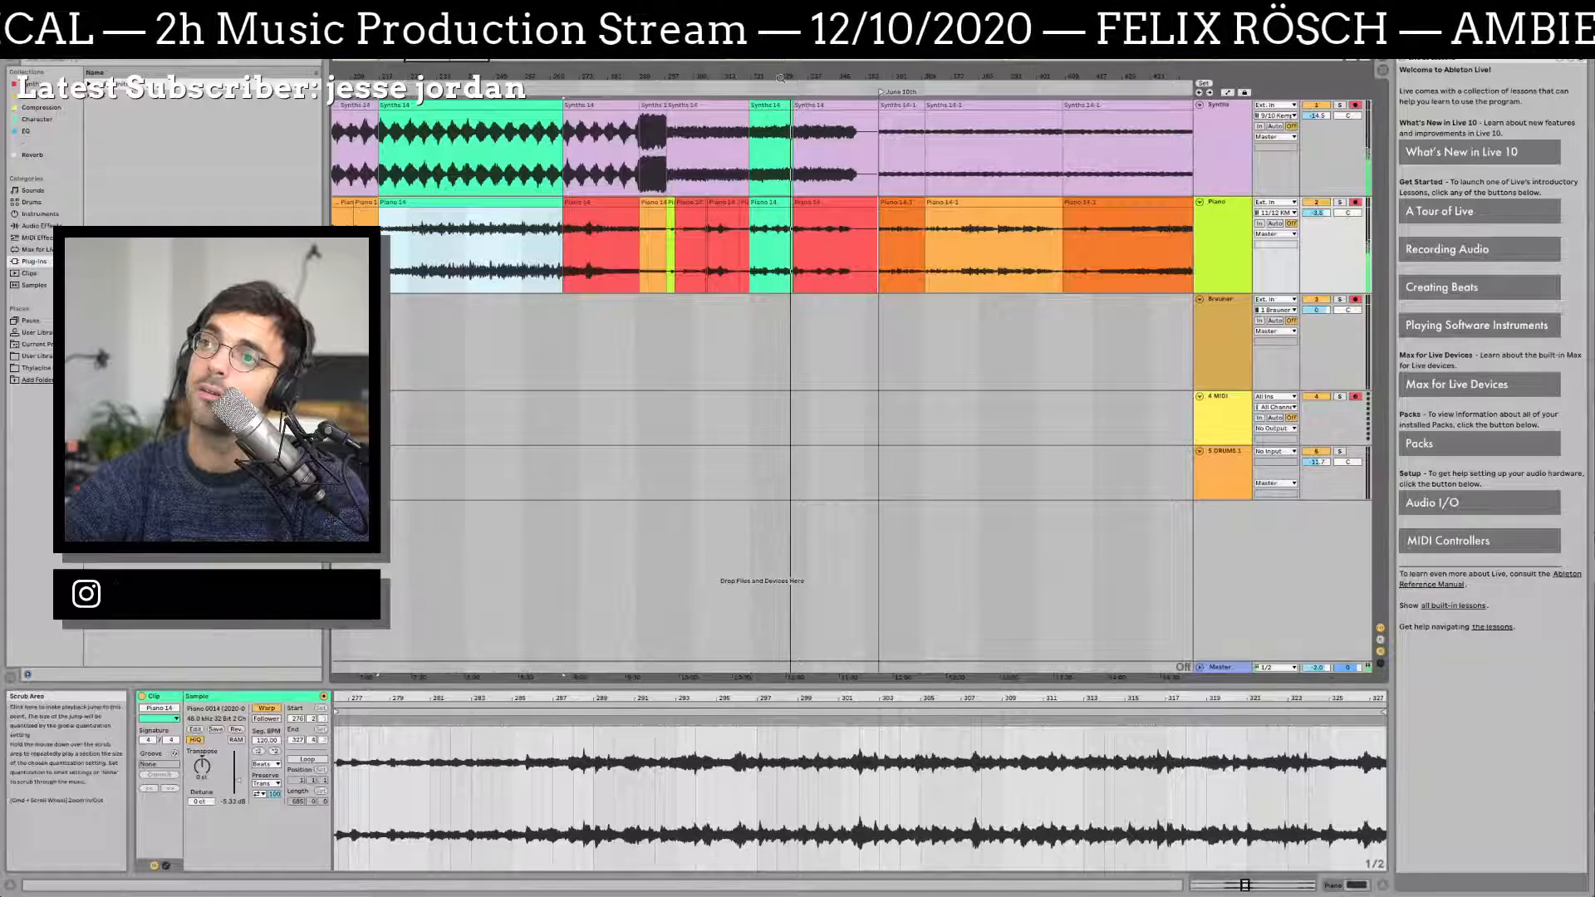
scroll(778, 224, up, 5)
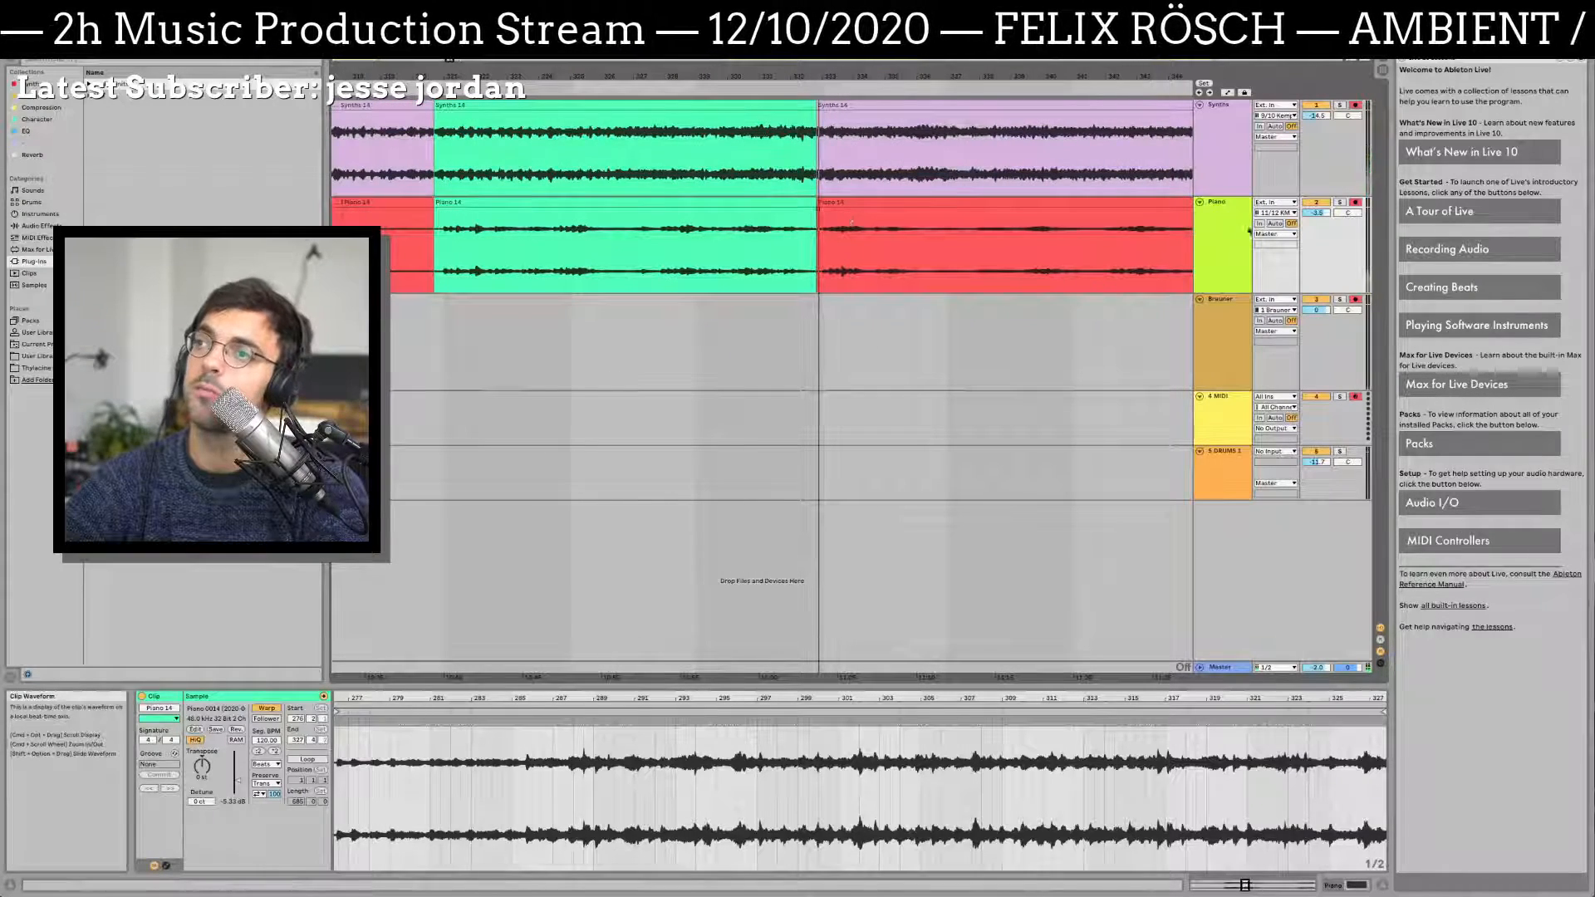
Step: Raise the clip gain of the short turquoise Piano clip slightly after trying 6 dB, playing the passage to judge it
click(597, 202)
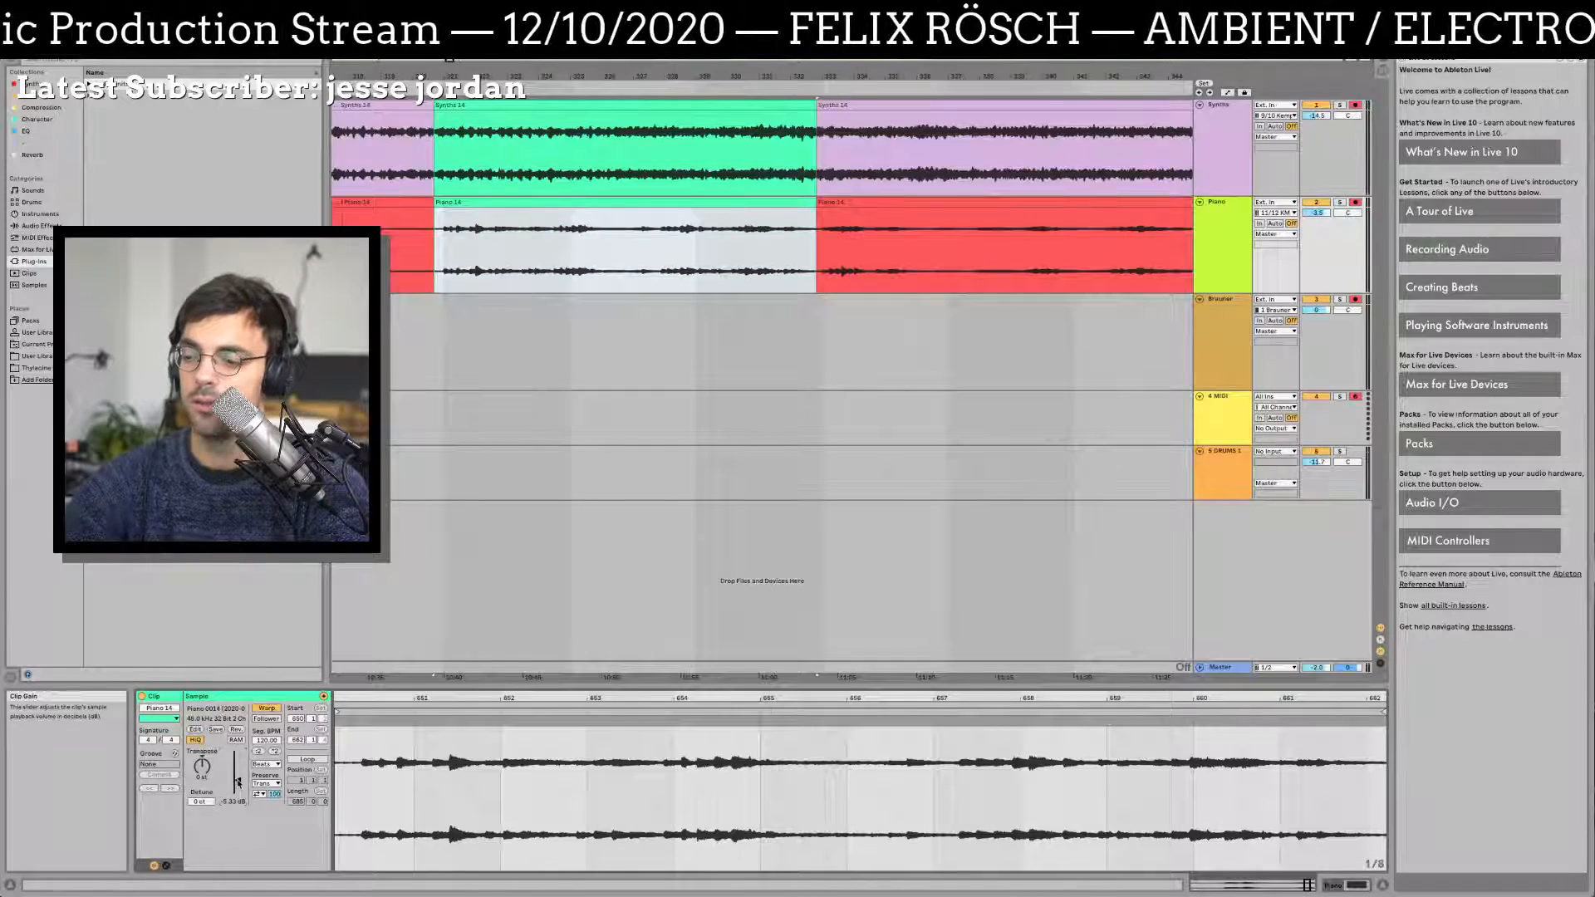
drag(239, 782, 239, 783)
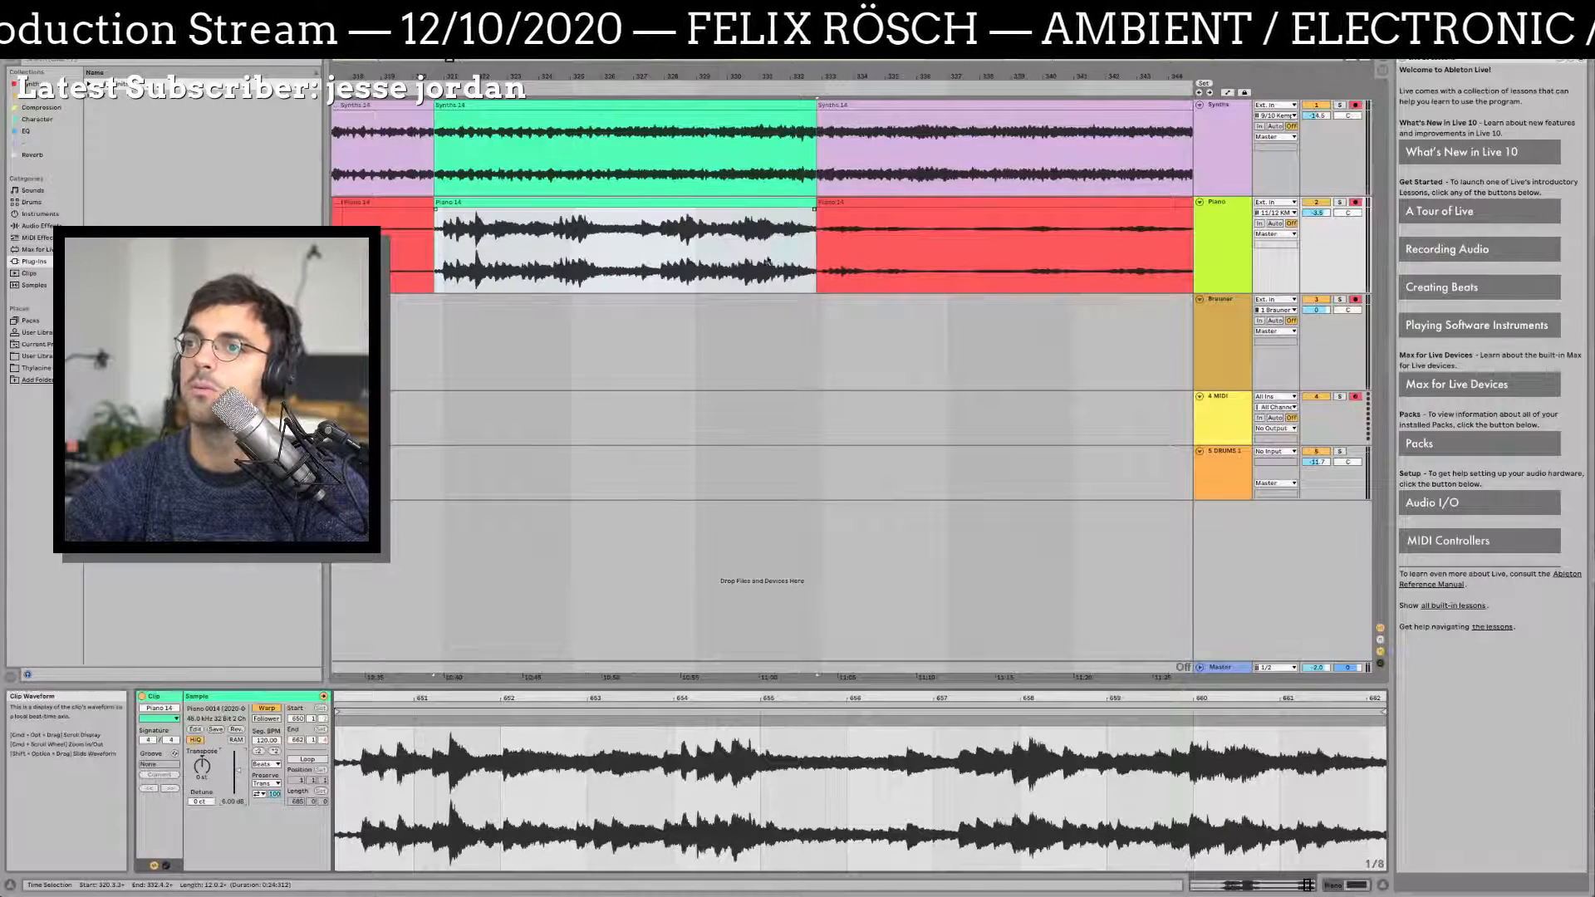
drag(427, 270, 754, 270)
click(773, 203)
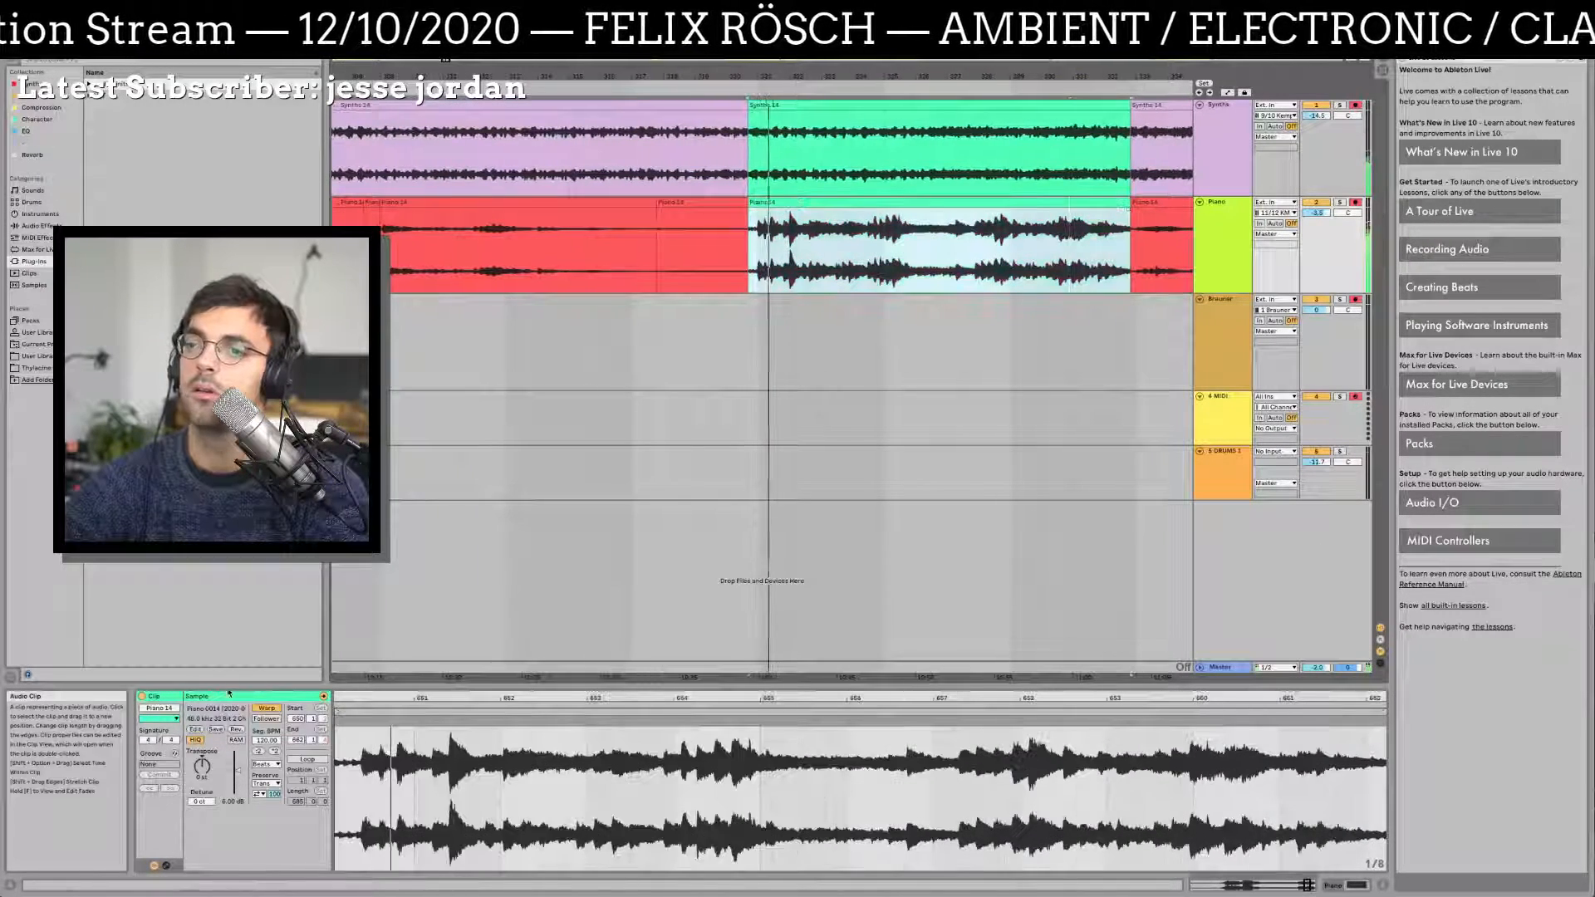
drag(237, 771, 238, 778)
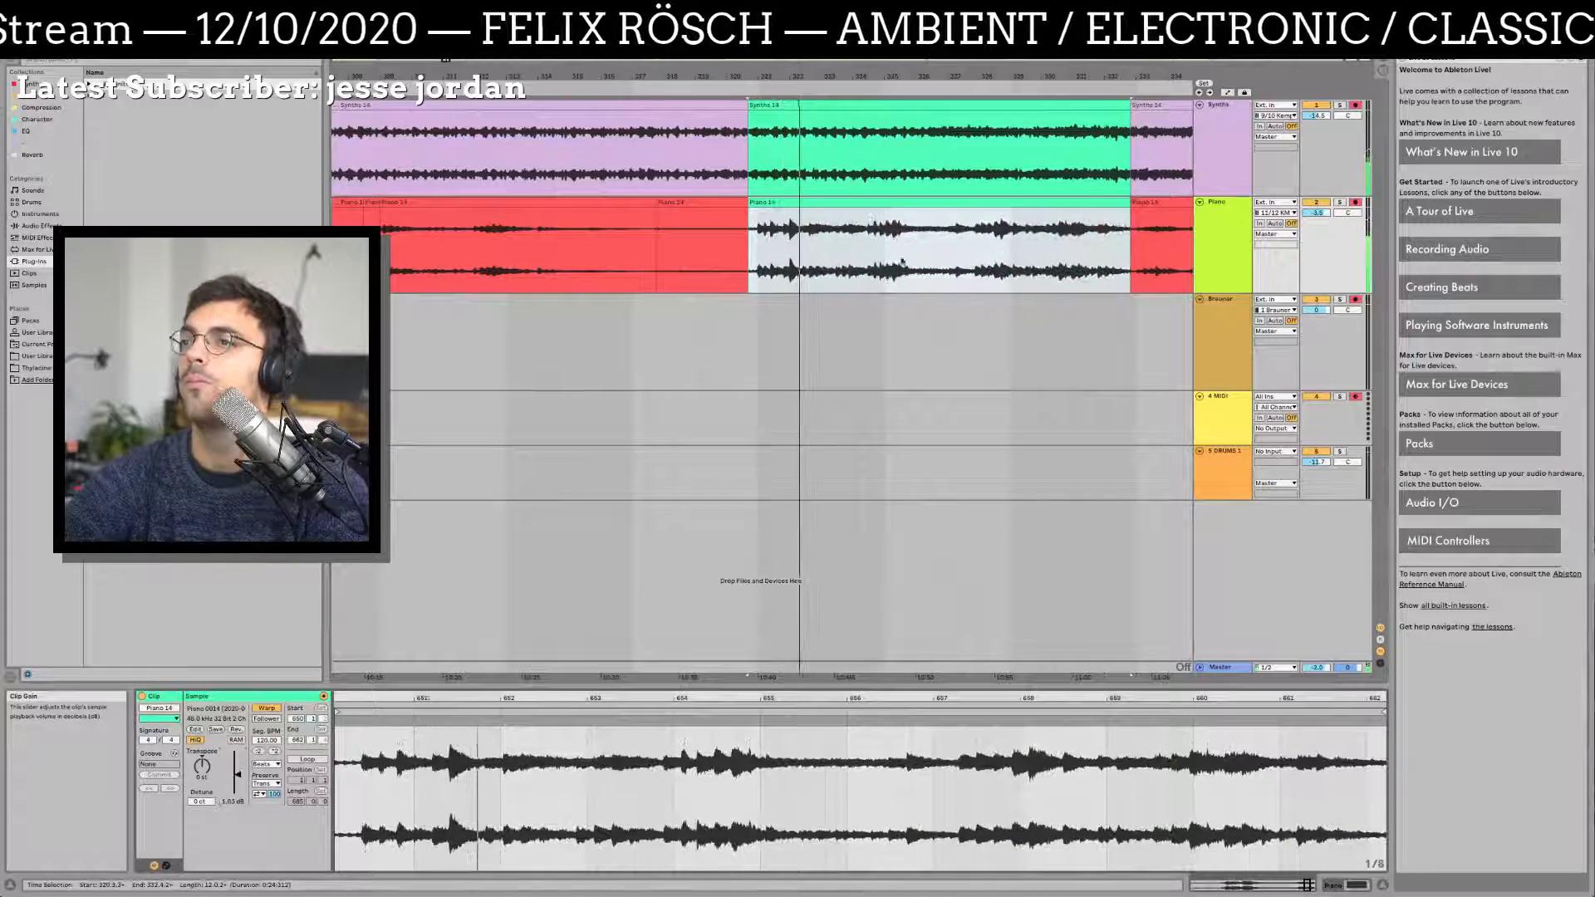
Step: Split the short turquoise Piano and Synths clips together at about three quarters of their length
click(969, 266)
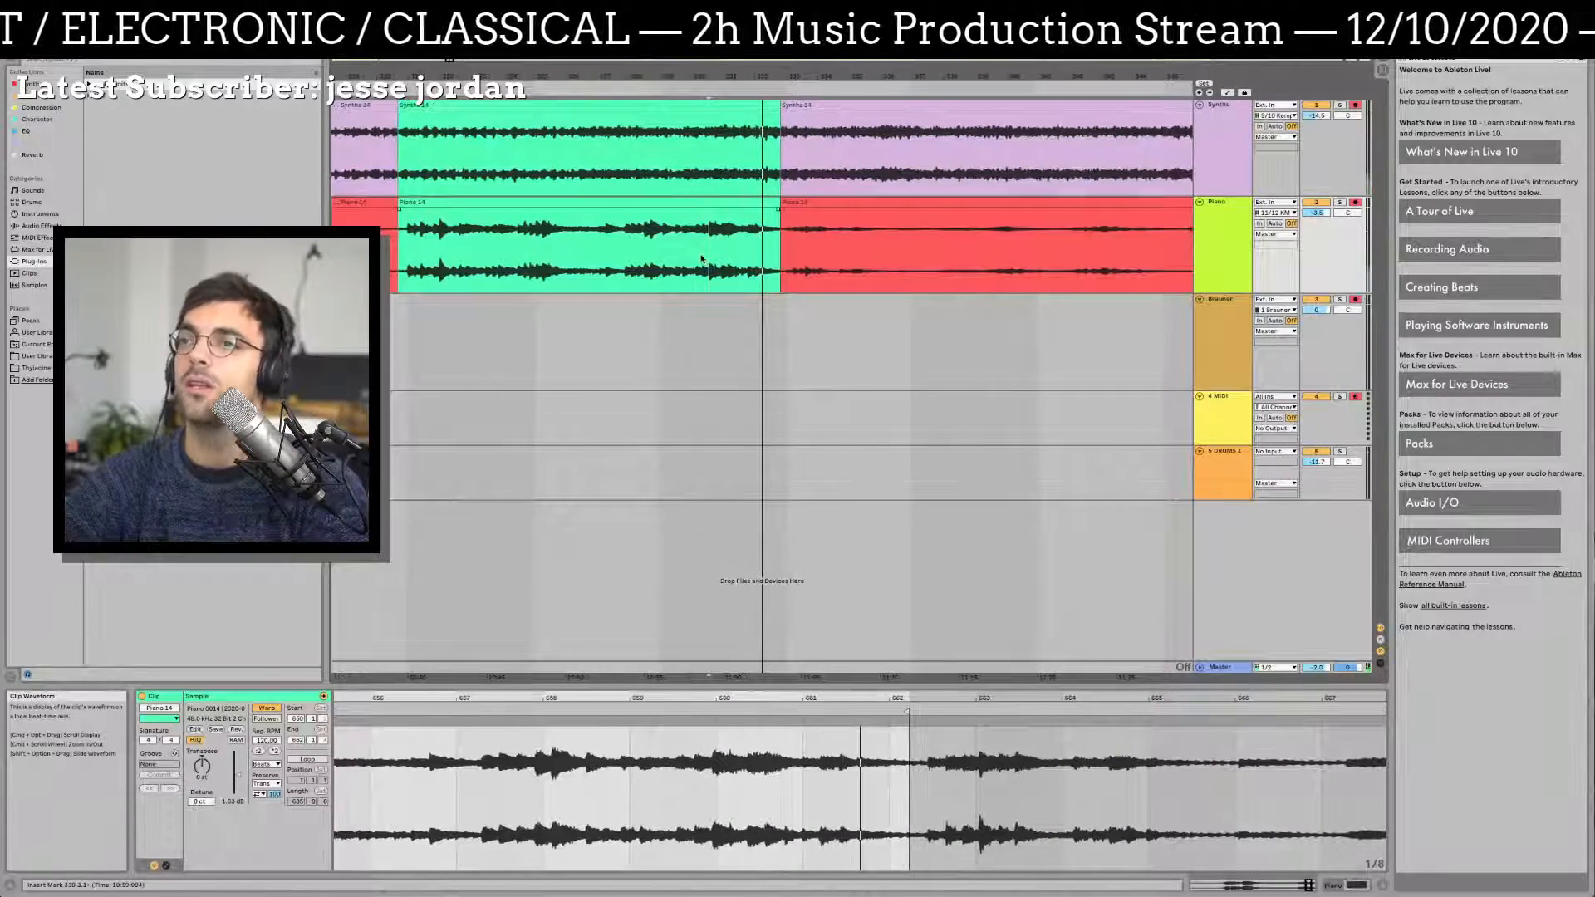
key(Up)
key(super+e)
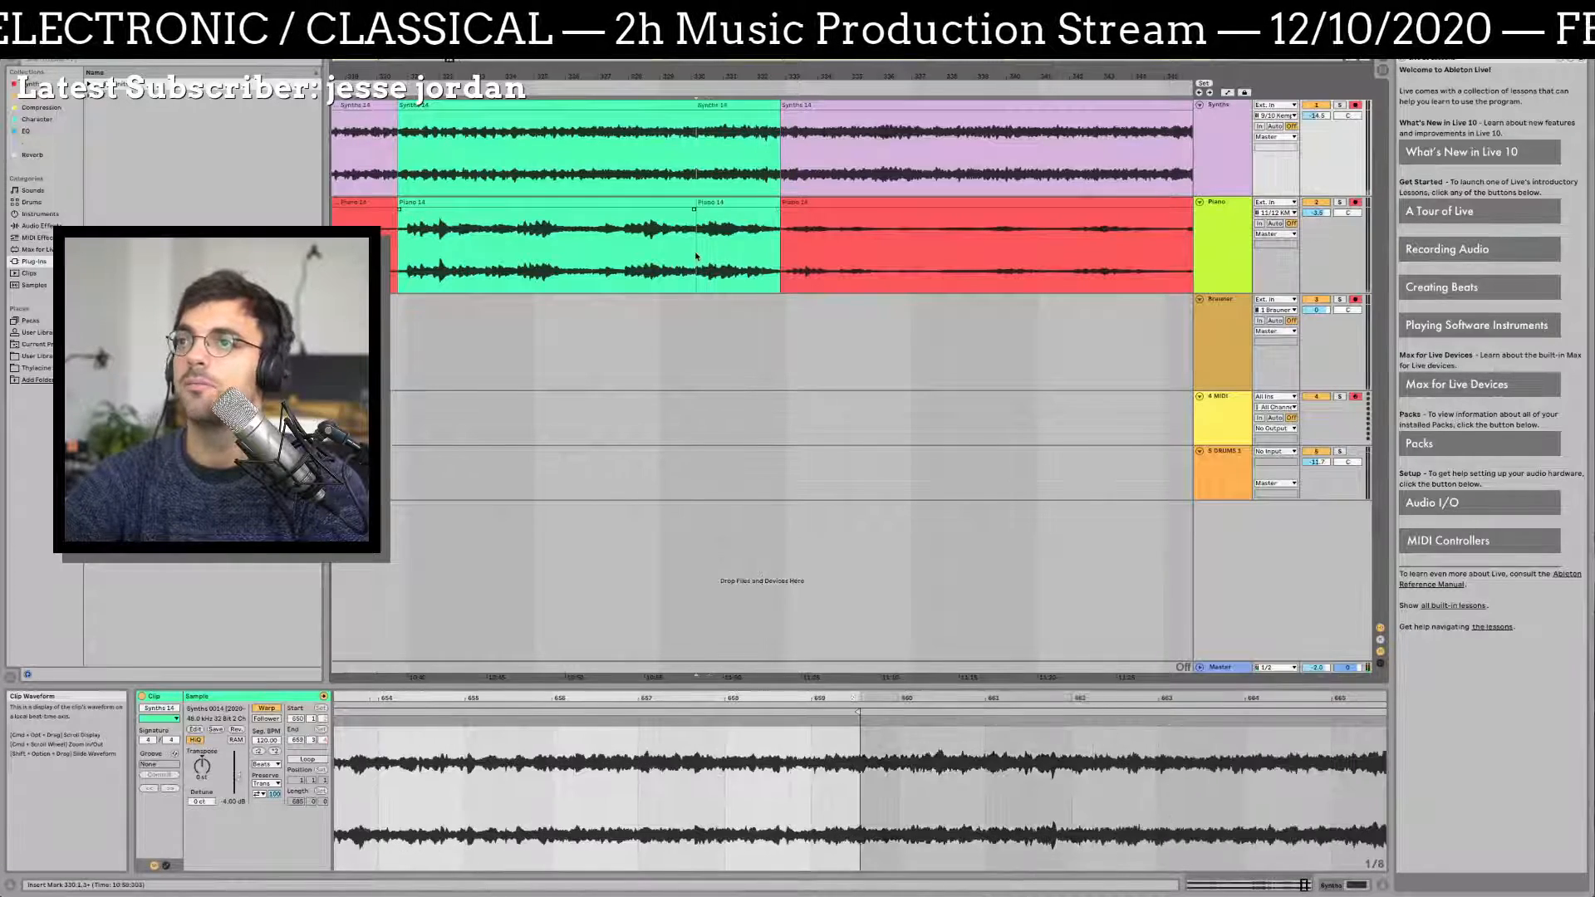
Step: Extend the split-off turquoise Piano and Synths clips over the start of the following passage, and move their start earlier during playback
click(758, 201)
shift+click(768, 104)
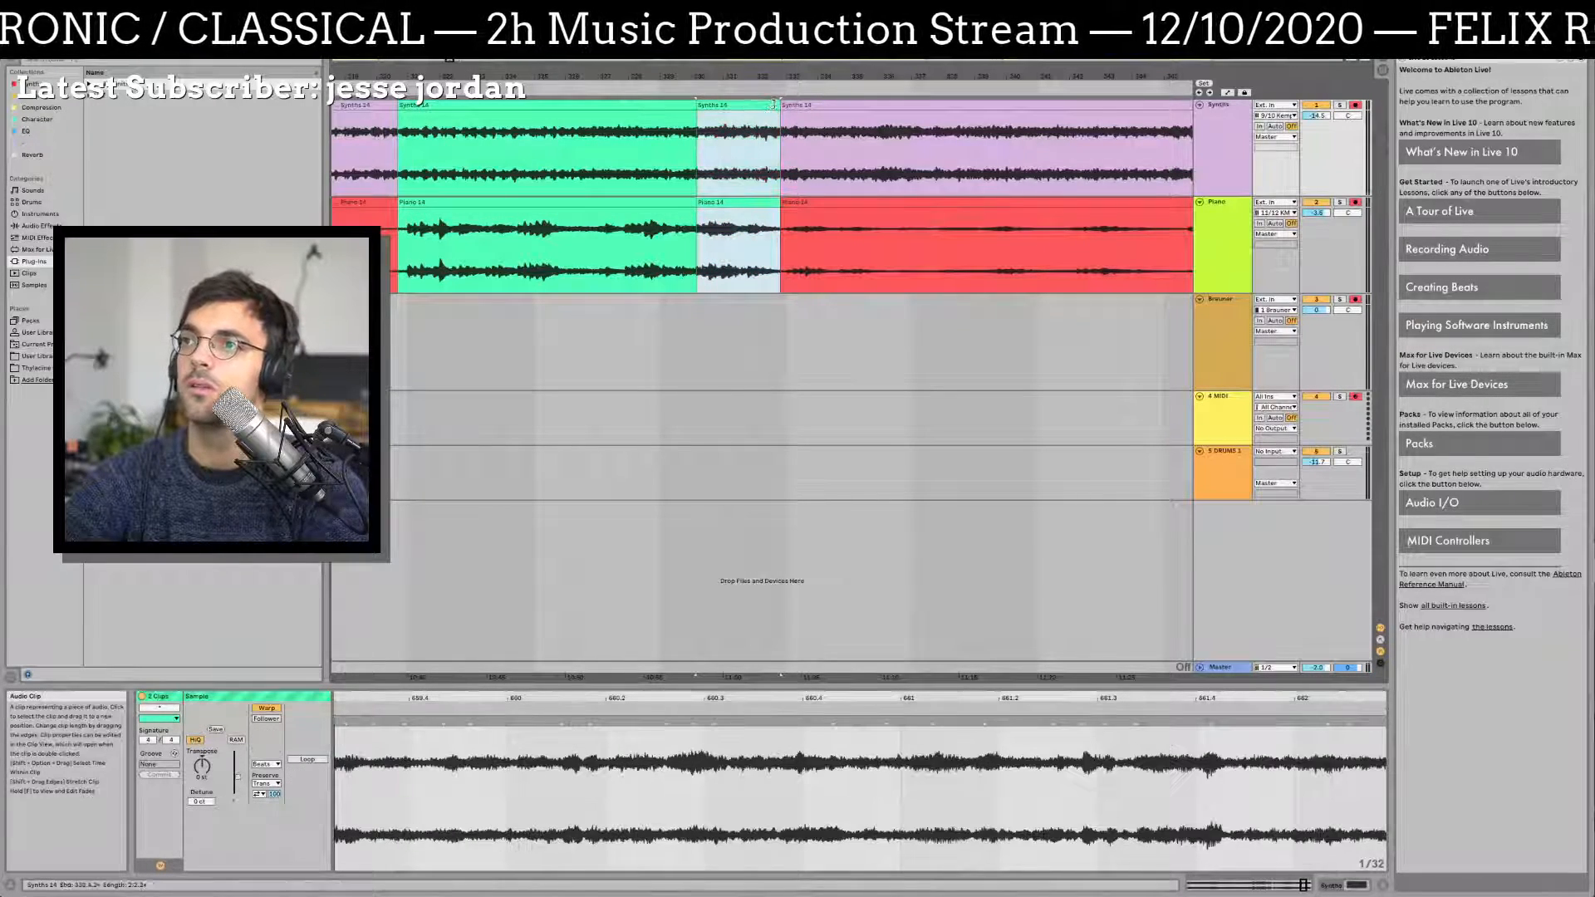
drag(775, 104, 859, 104)
key(space)
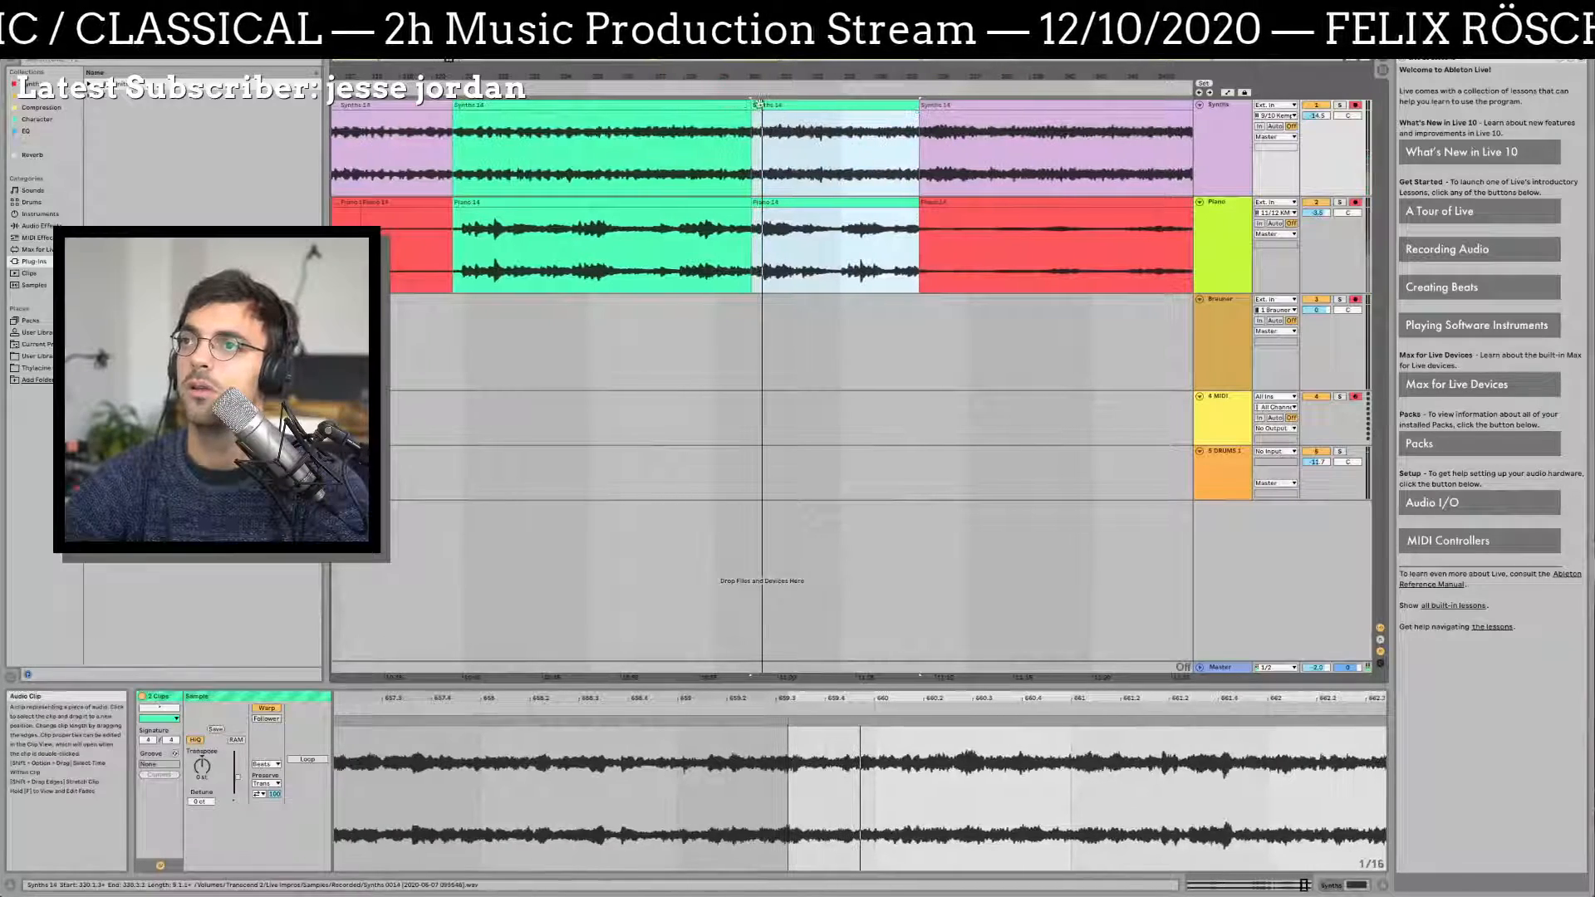
drag(756, 105, 691, 105)
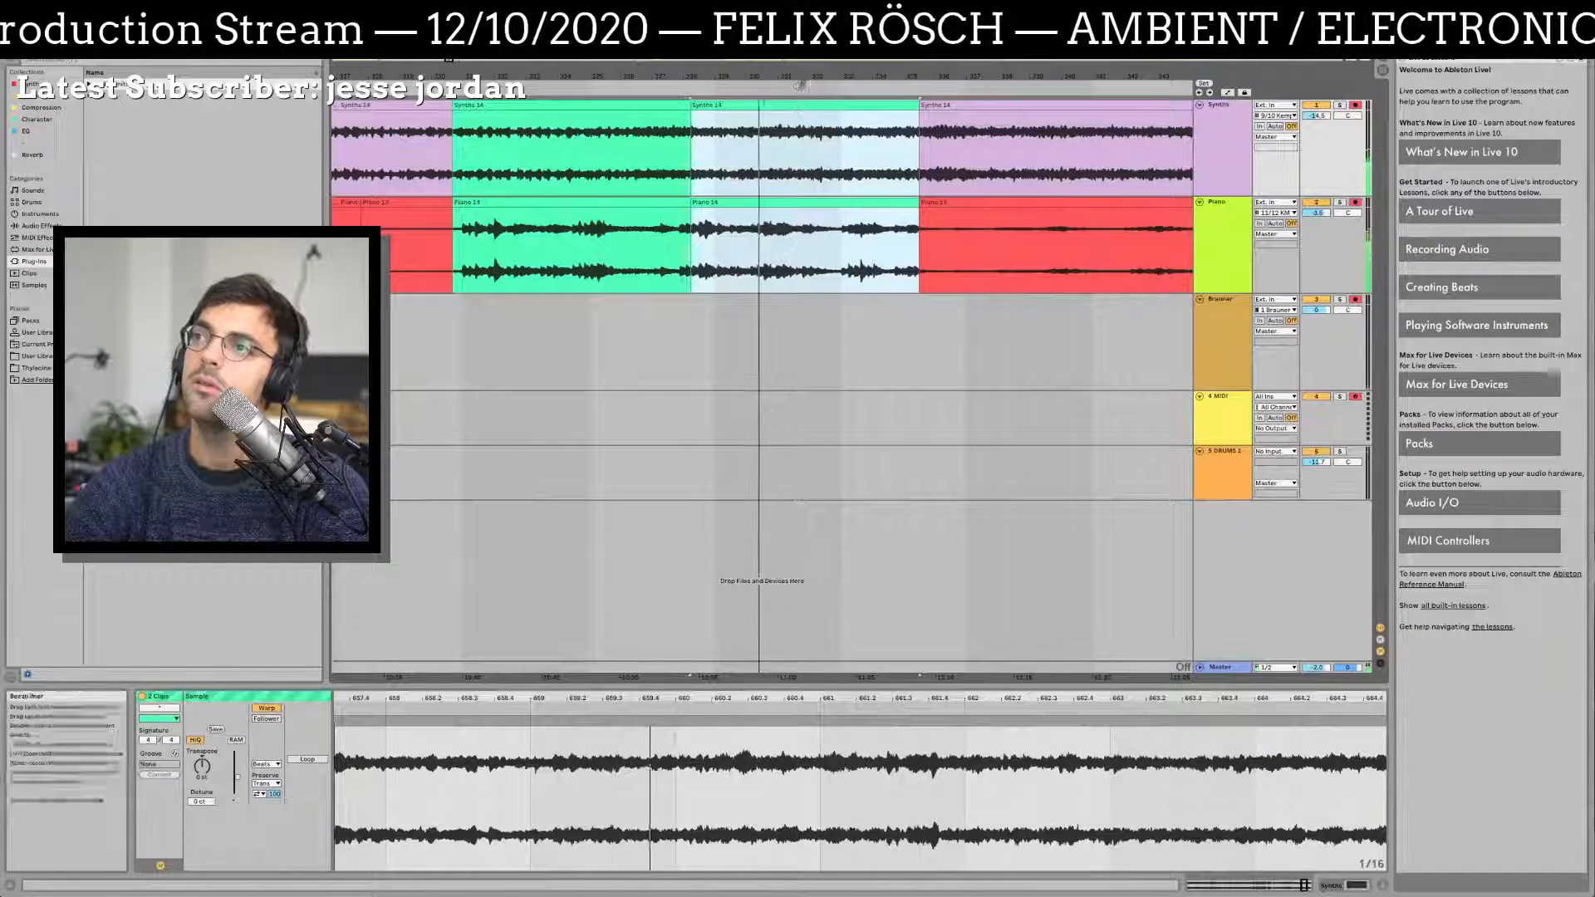
Step: Listen past the end of the extended turquoise clips and audition the first orange Piano clip after the next locator
drag(818, 77, 812, 60)
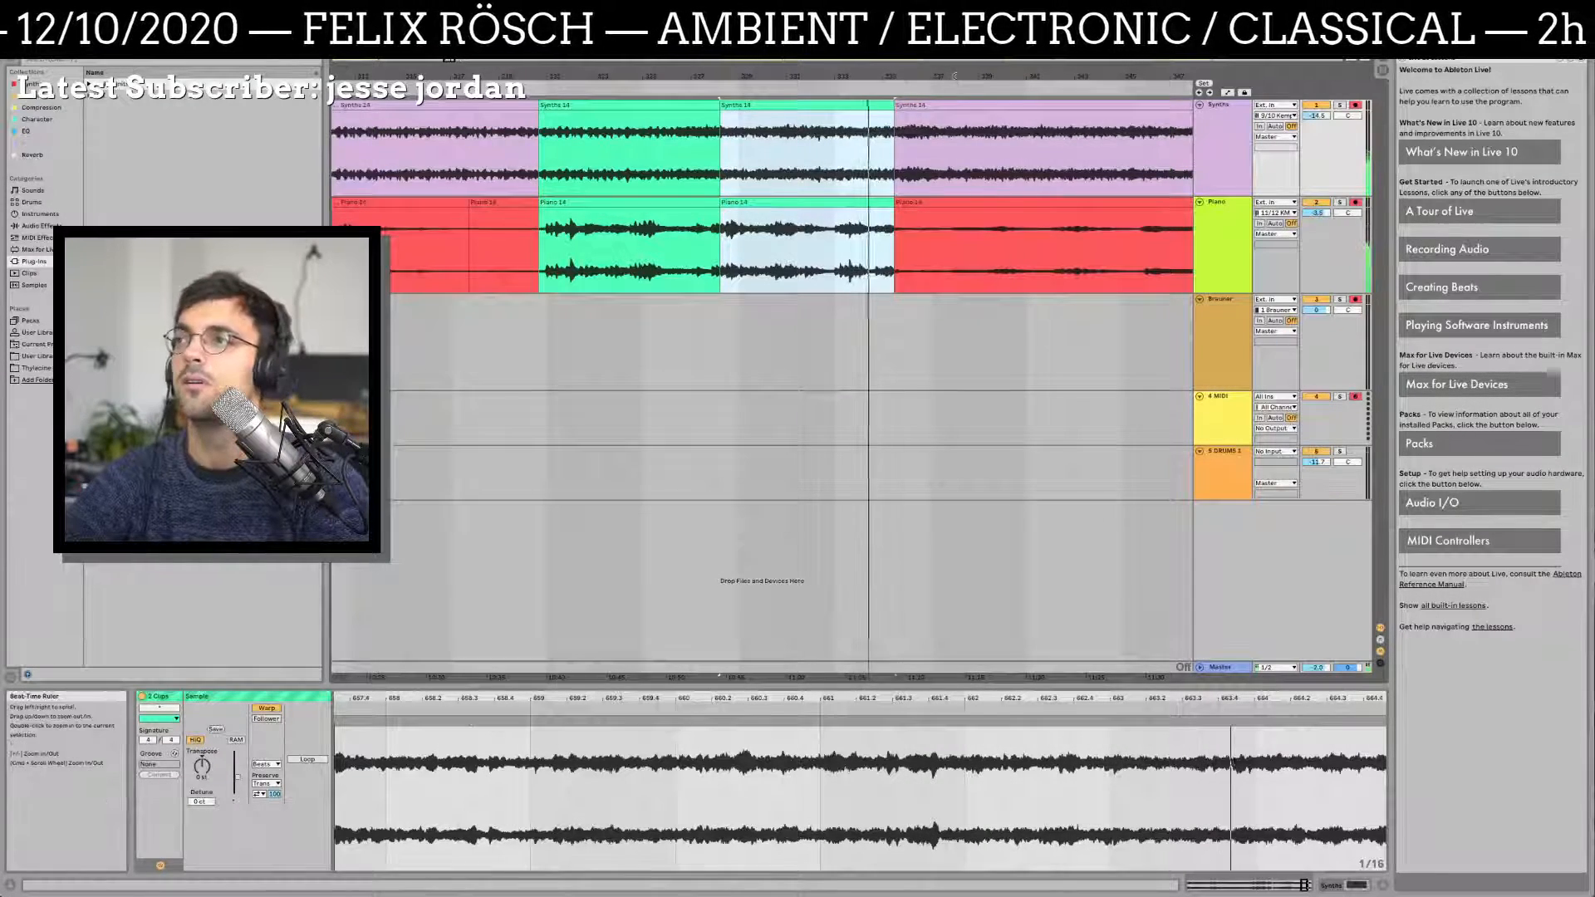
drag(811, 76, 874, 63)
drag(906, 166, 937, 212)
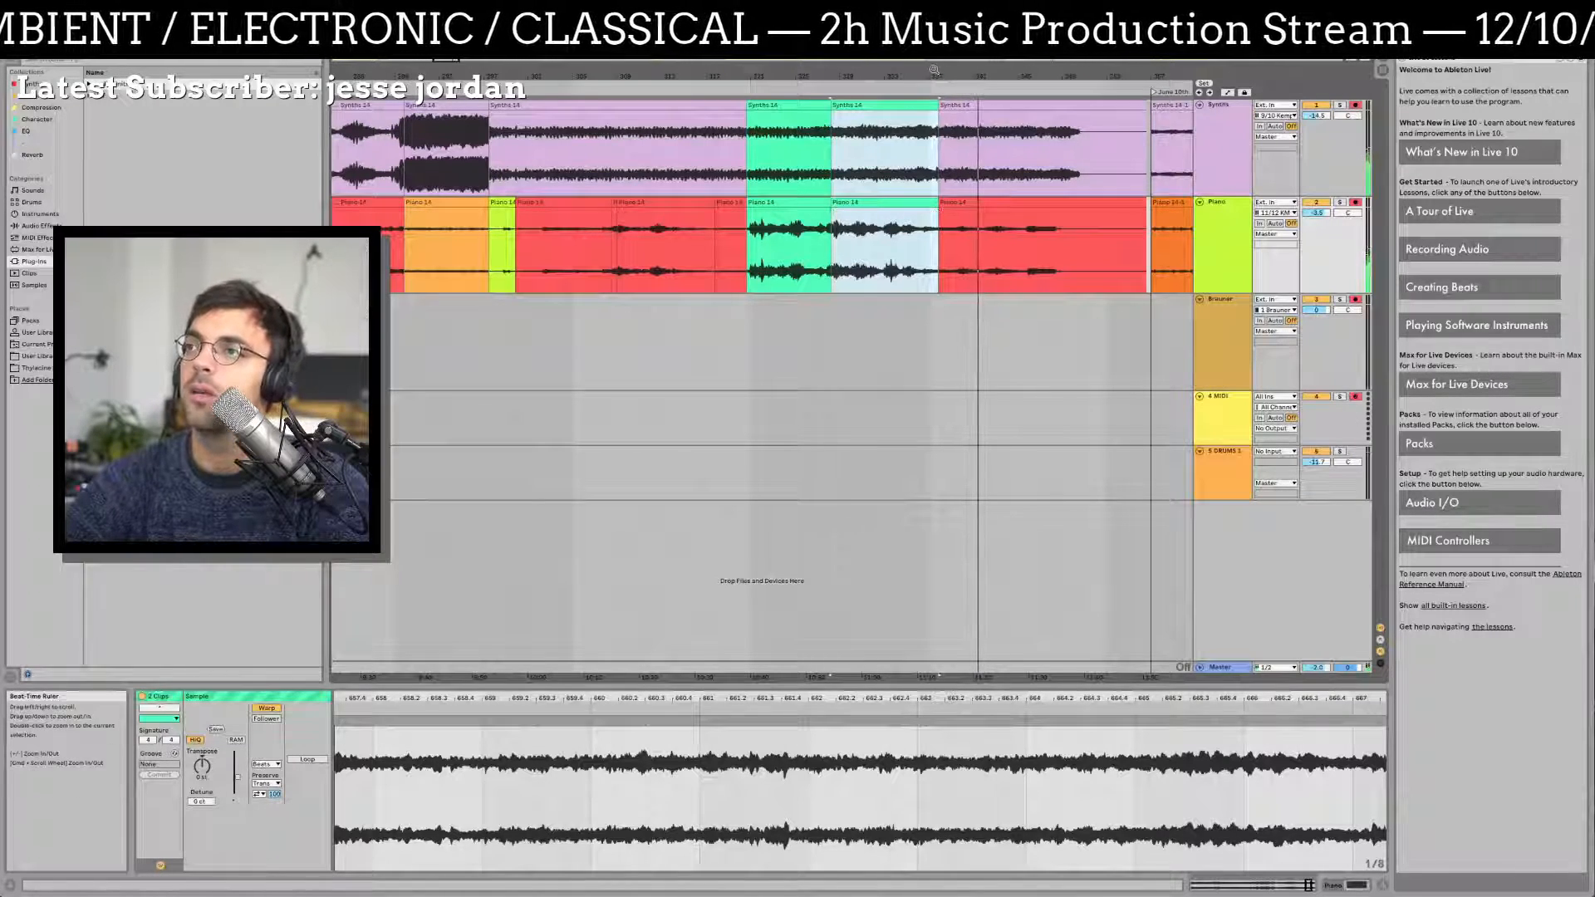
click(899, 143)
drag(929, 77, 728, 102)
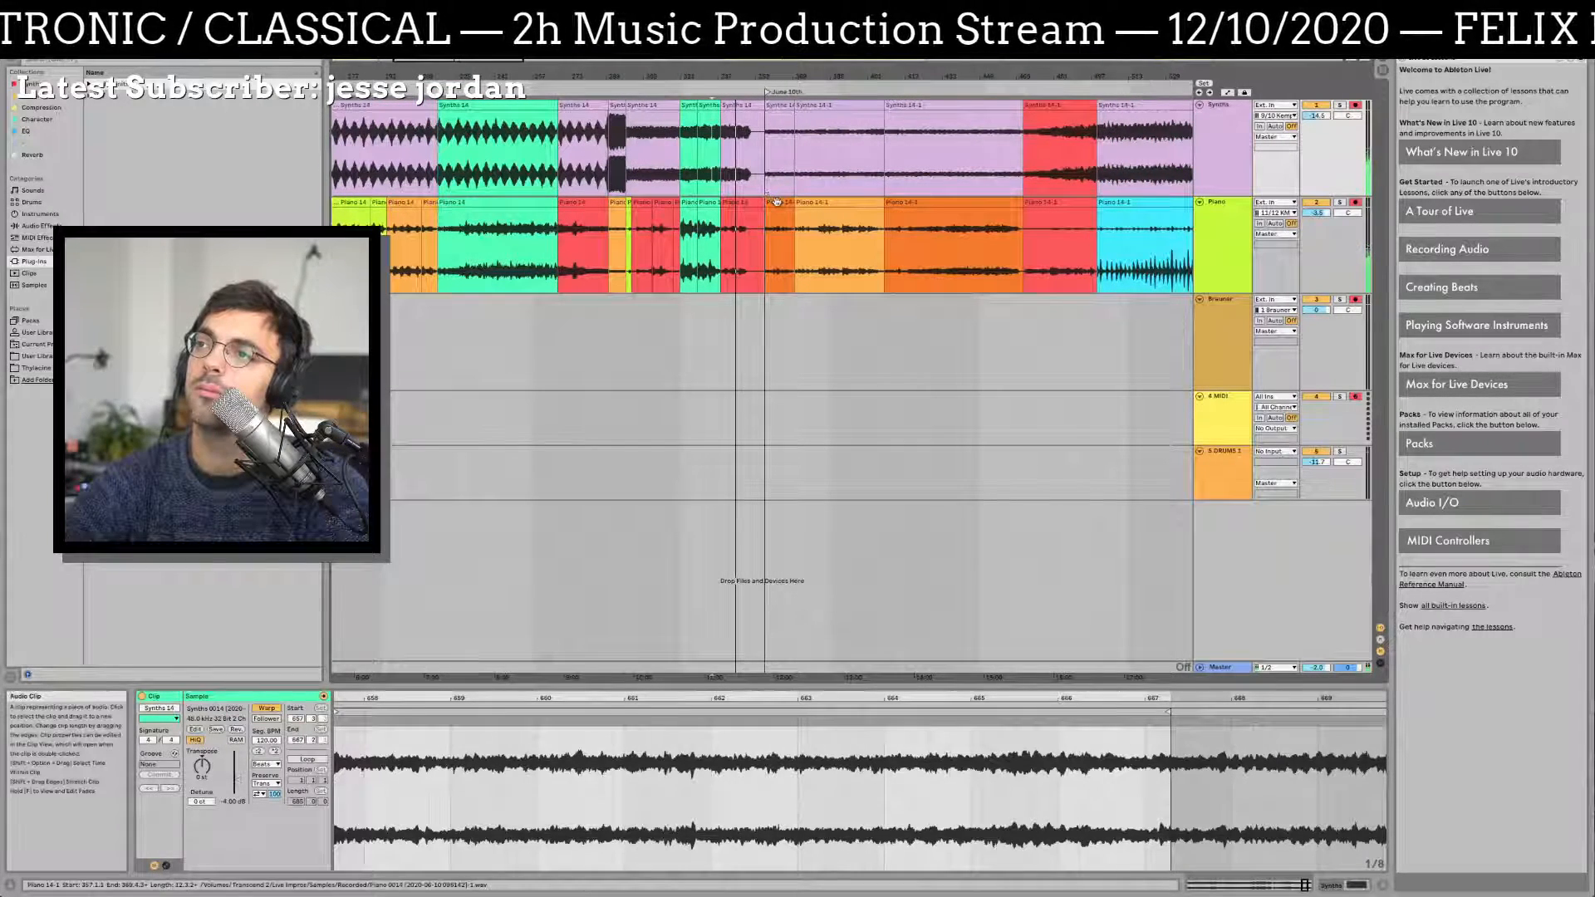
click(781, 218)
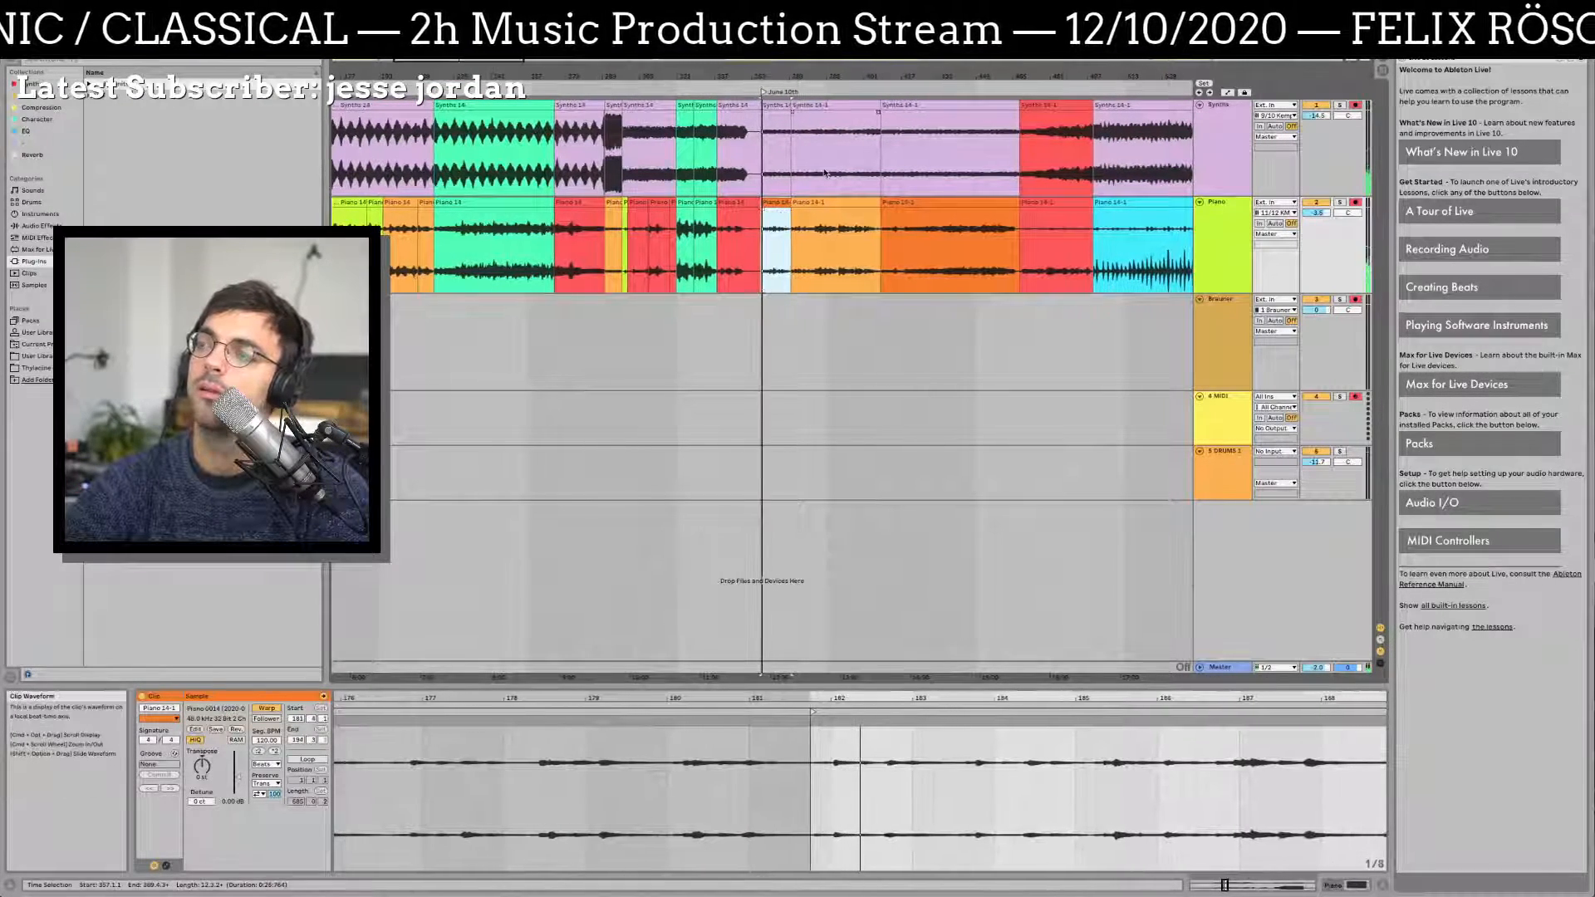
drag(843, 76, 732, 88)
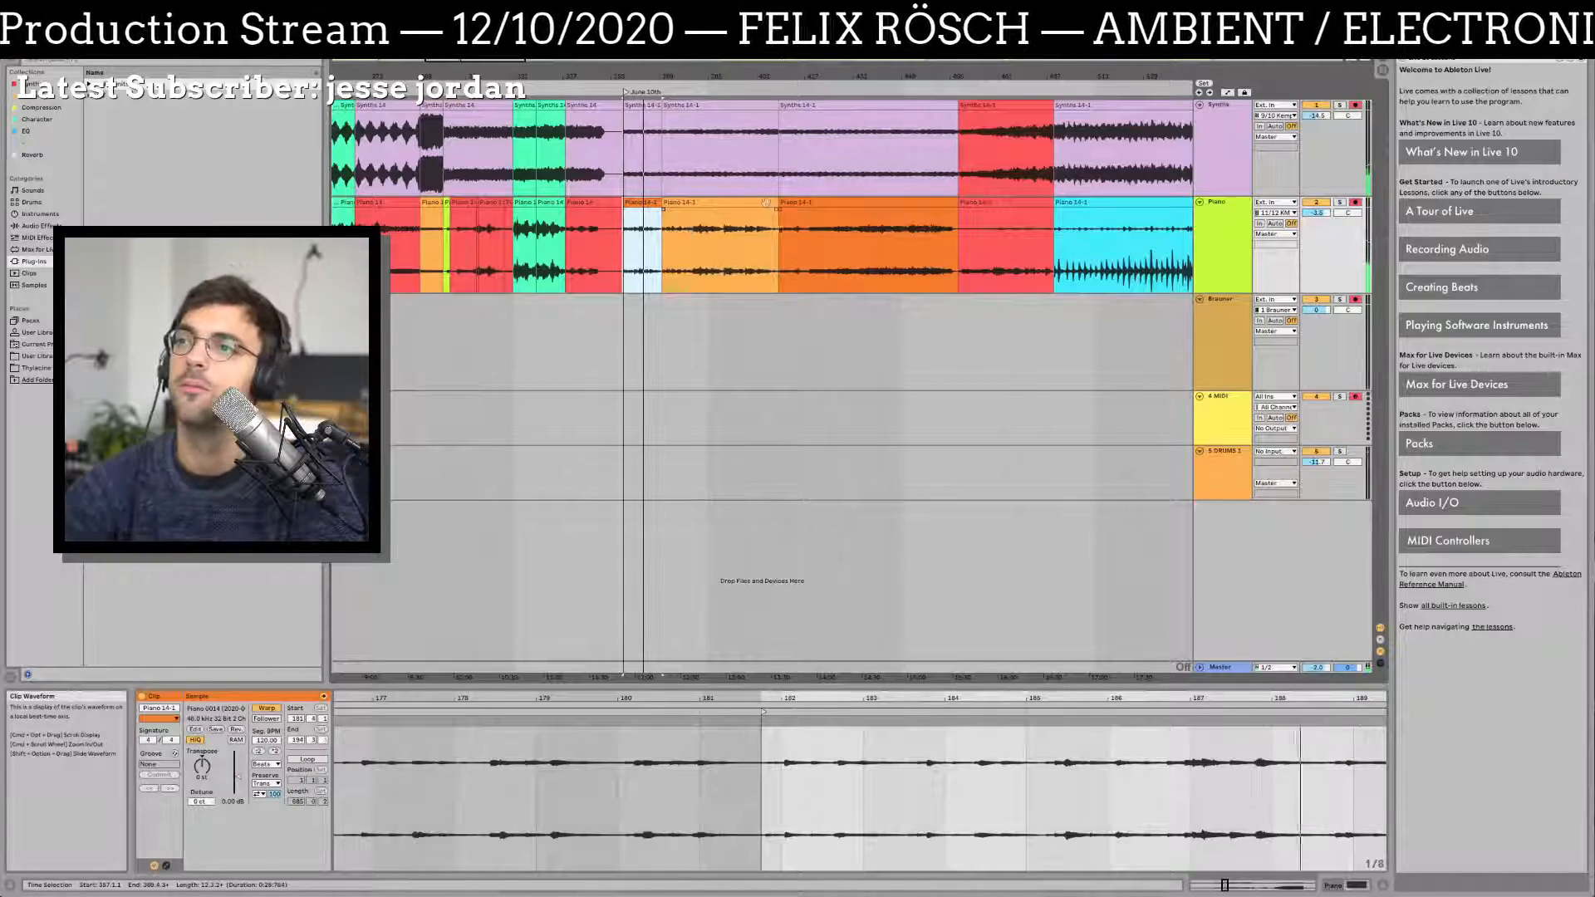
Step: Audition the second short turquoise Piano clip, playing it up close with the Piano track soloed
click(557, 204)
scroll(558, 207, left, 5)
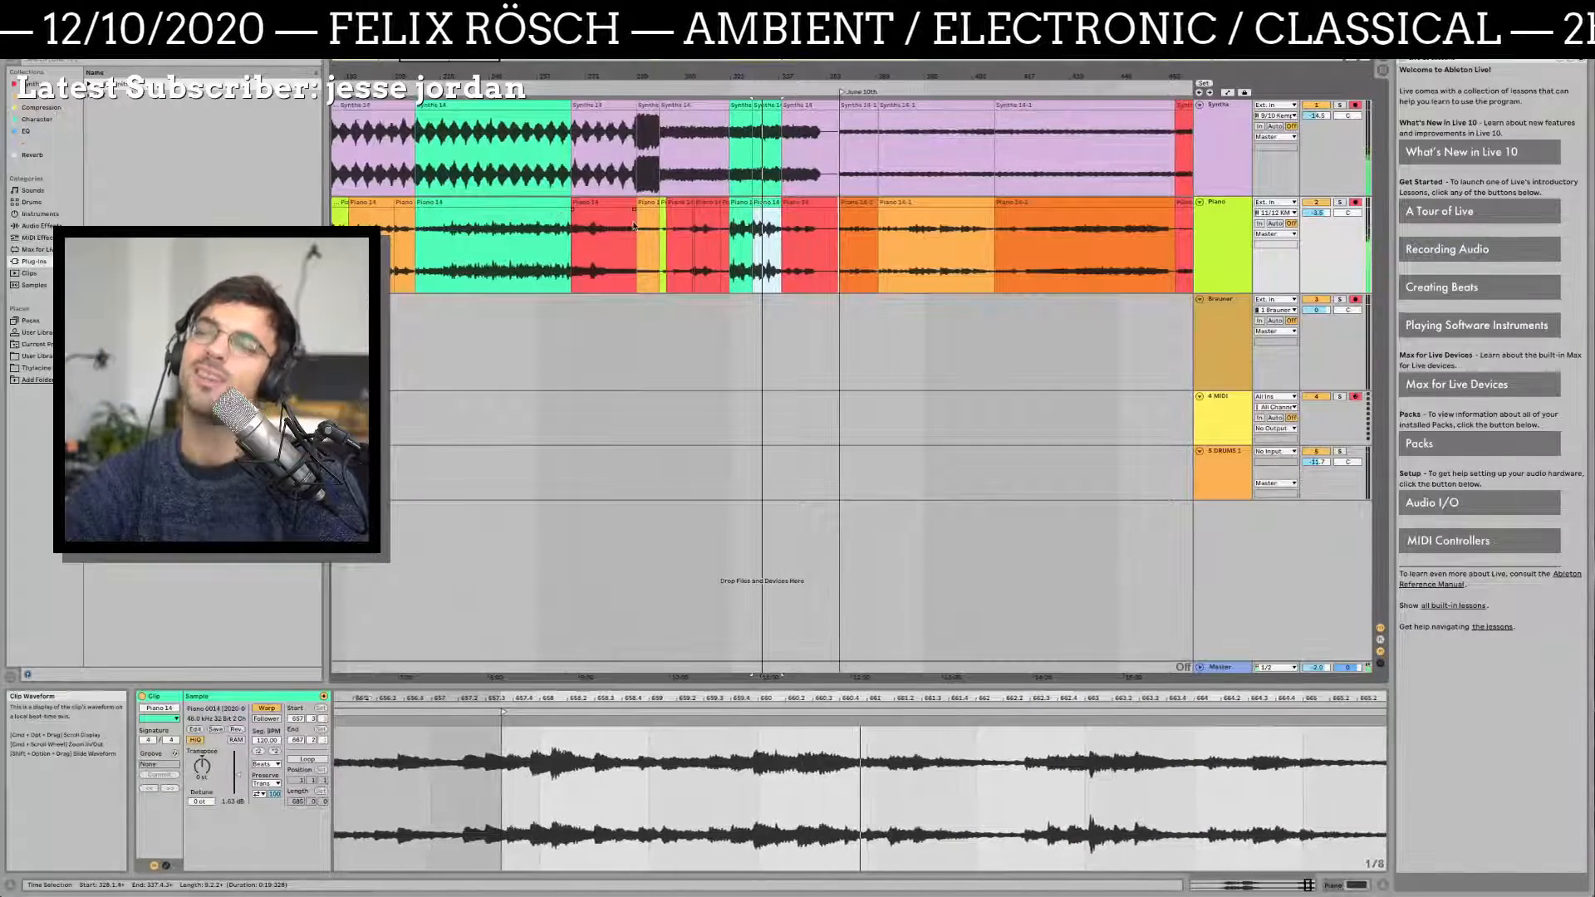
key(z)
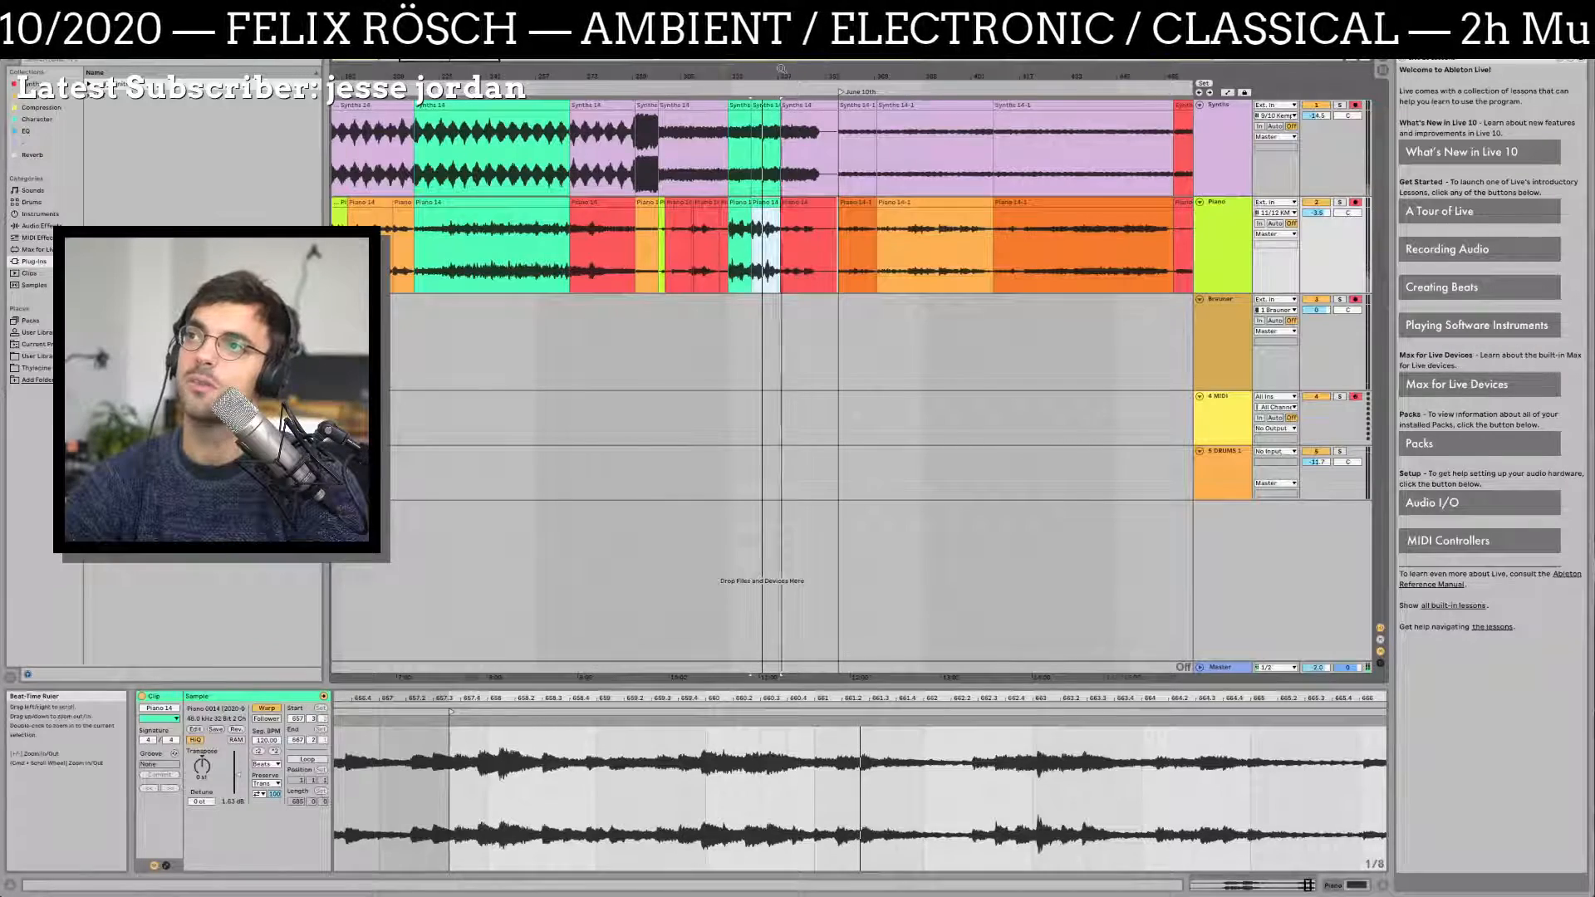
click(546, 249)
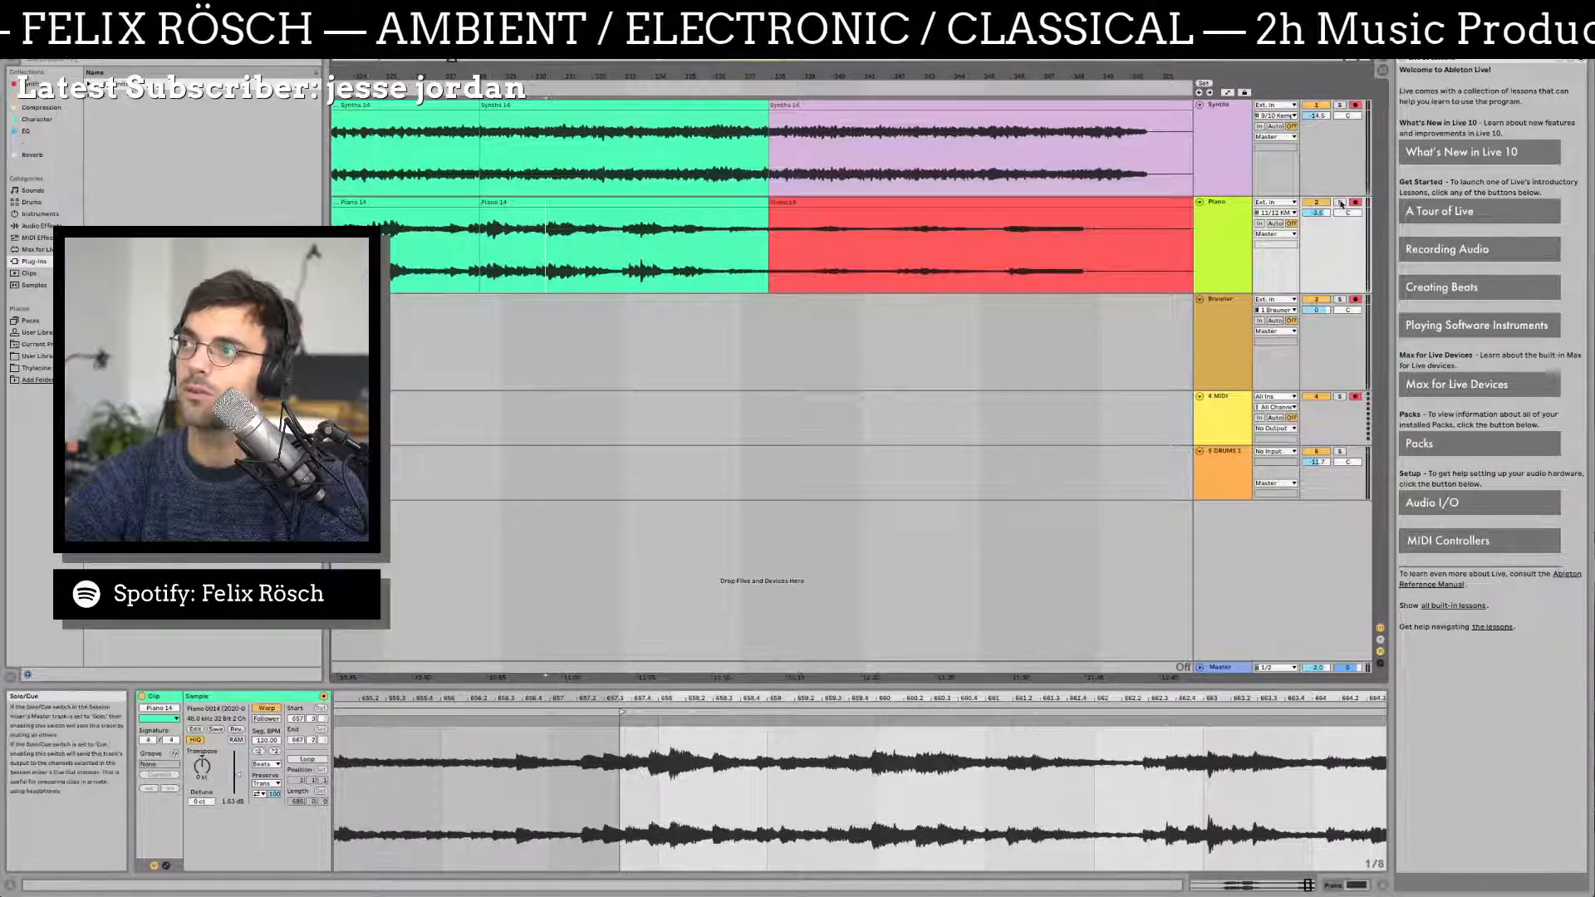
key(space)
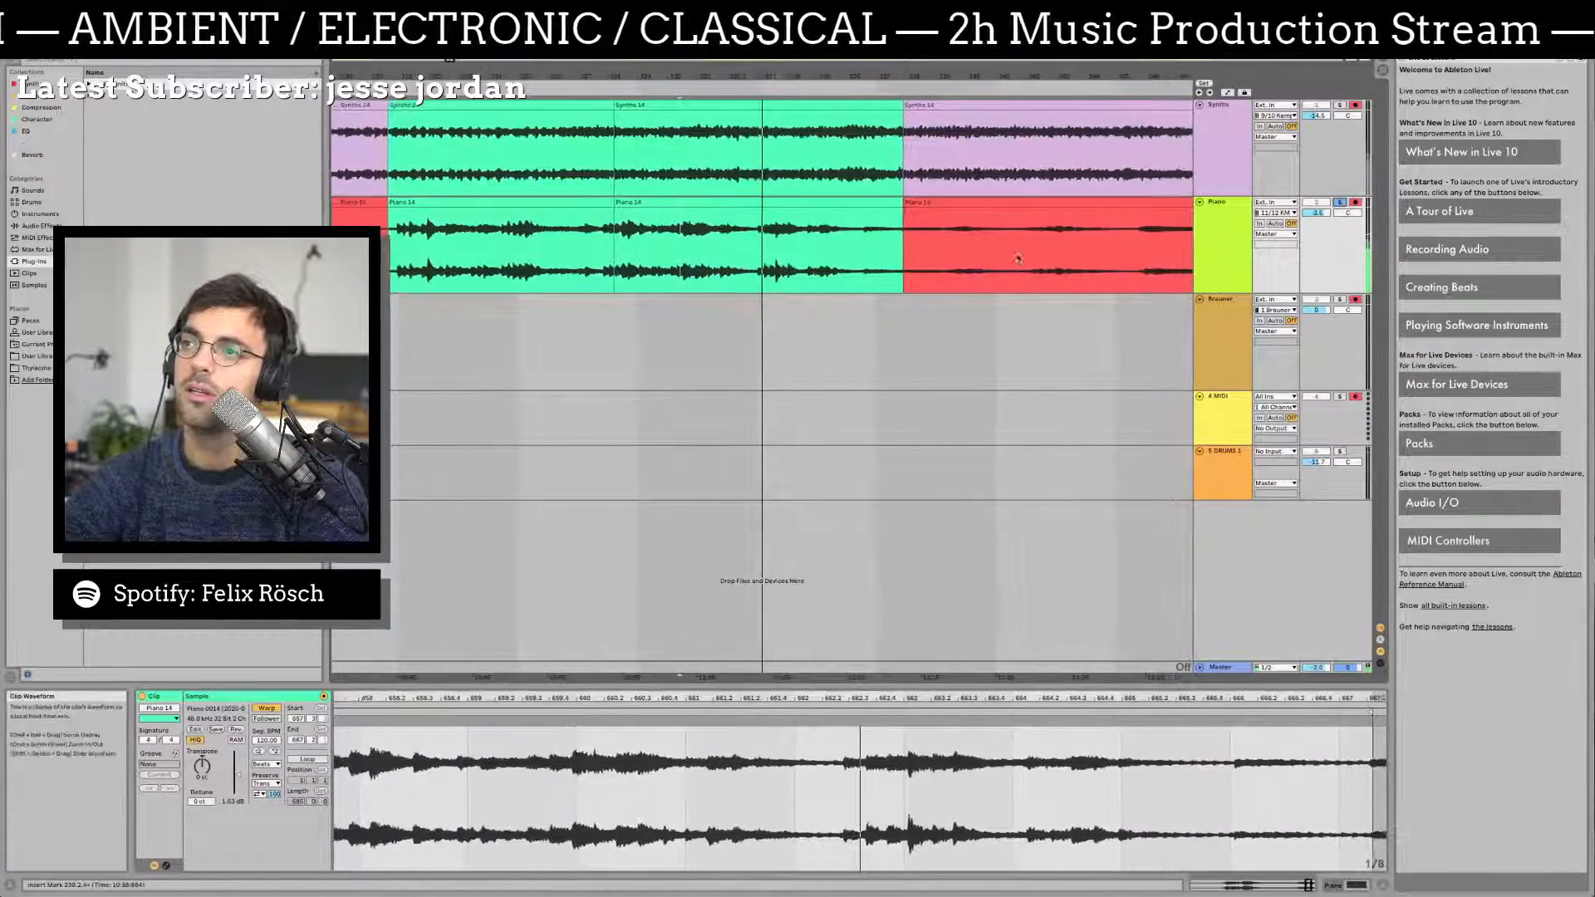
Step: Play the first short turquoise section from its Synths clip with the Piano and Synths tracks together
click(695, 200)
click(439, 203)
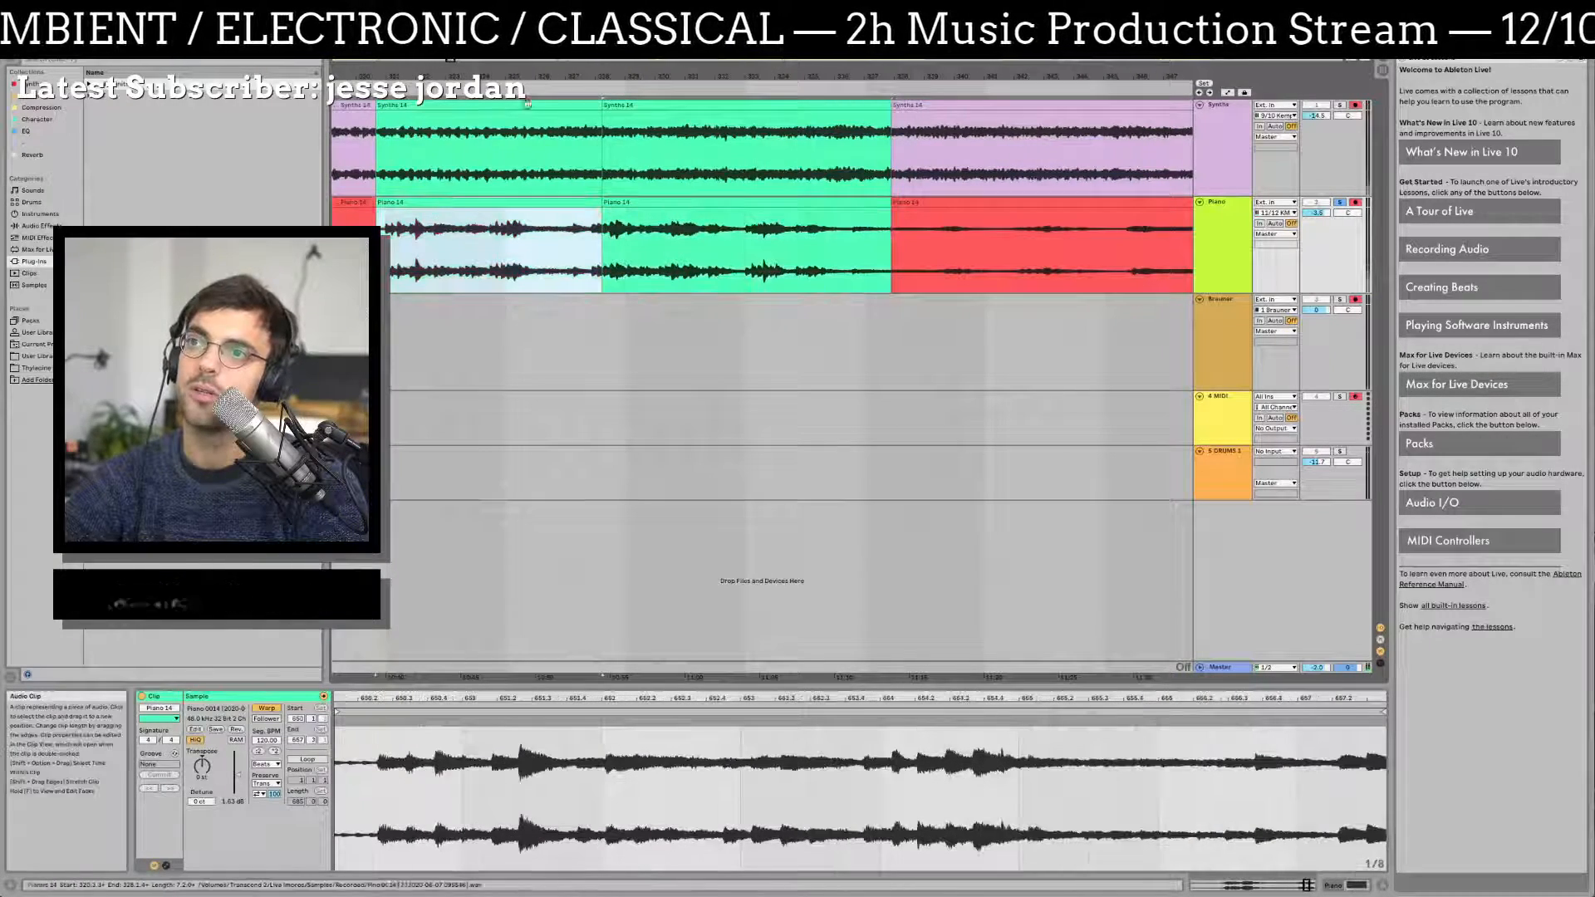
mouse_move(491, 75)
mouse_down()
mouse_move(532, 50)
mouse_move(801, 27)
mouse_move(522, 75)
mouse_up()
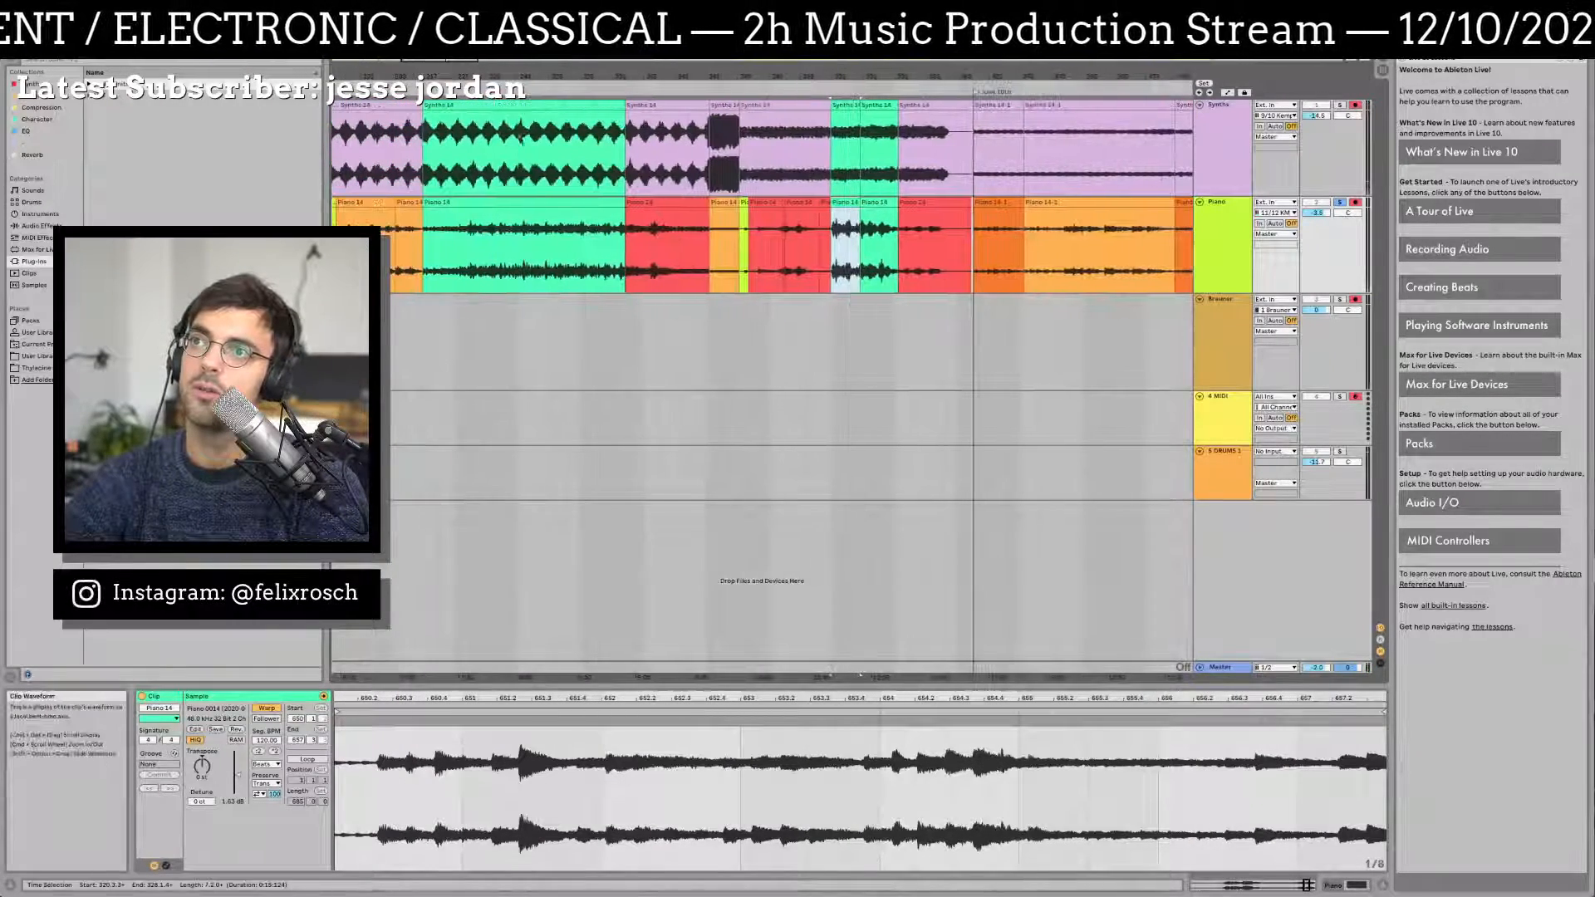
click(850, 116)
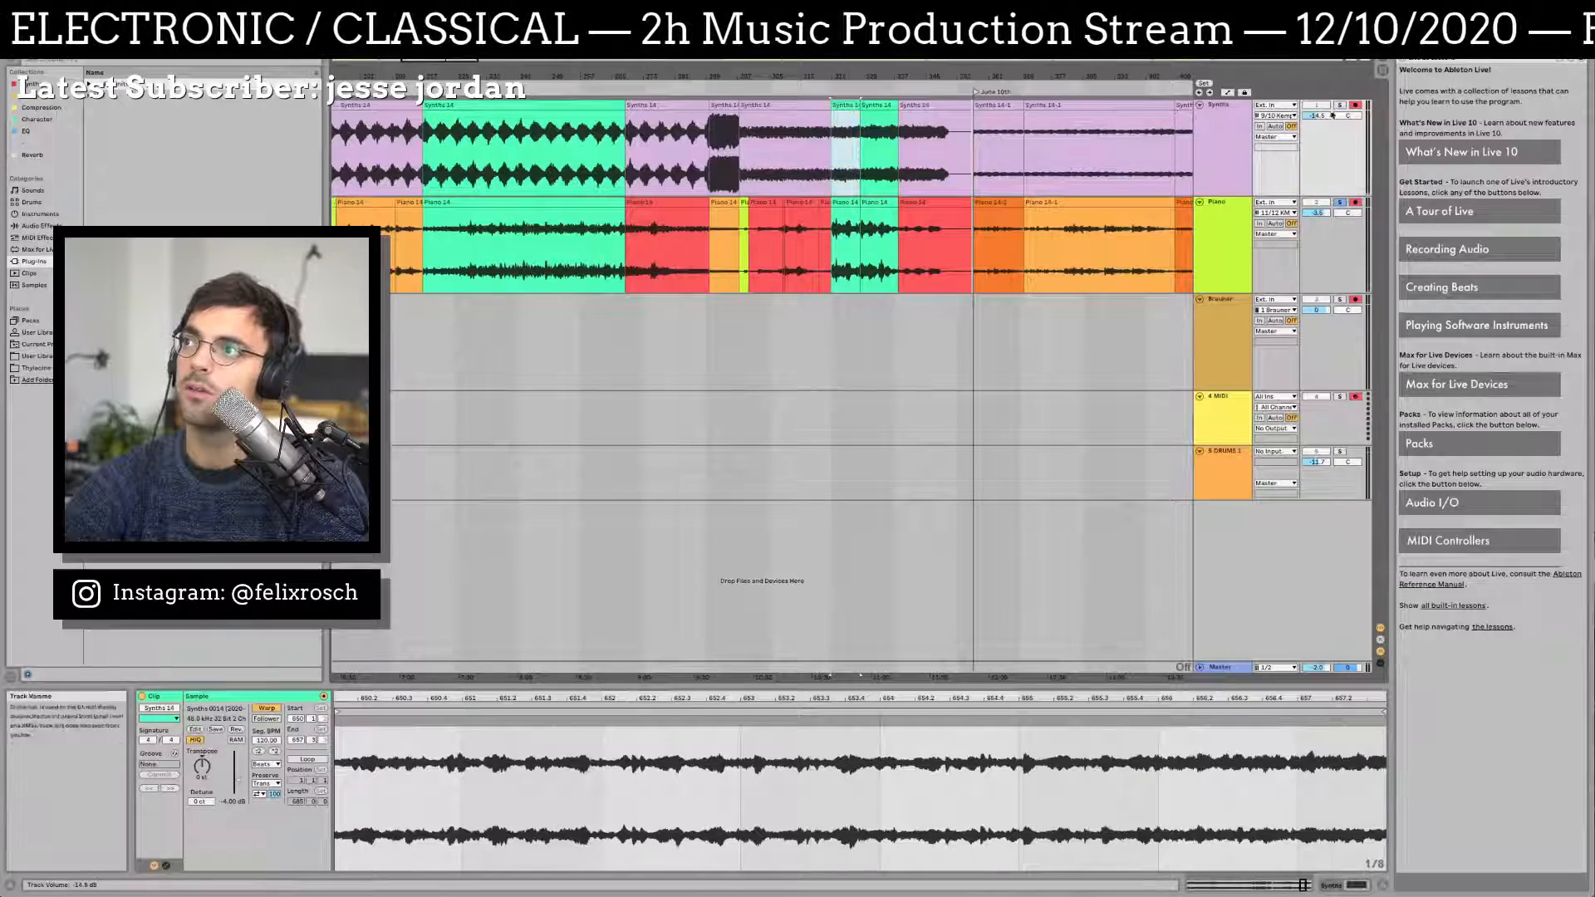
key(space)
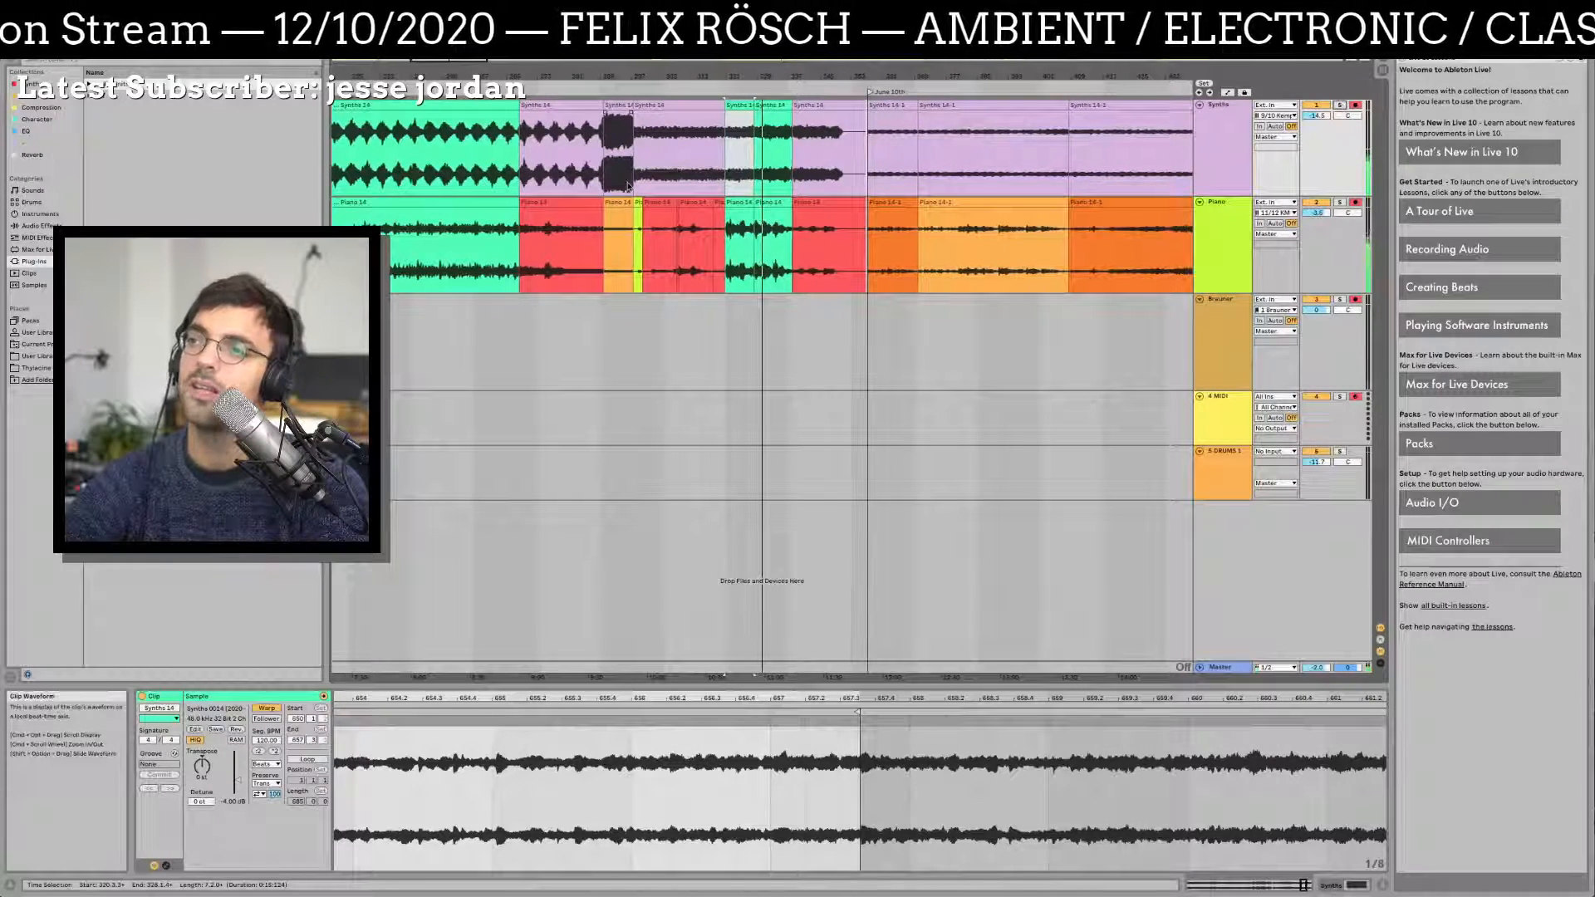
Step: Select the four short turquoise Piano and Synths clips and look over the improvisations on the rest of the timeline
click(763, 105)
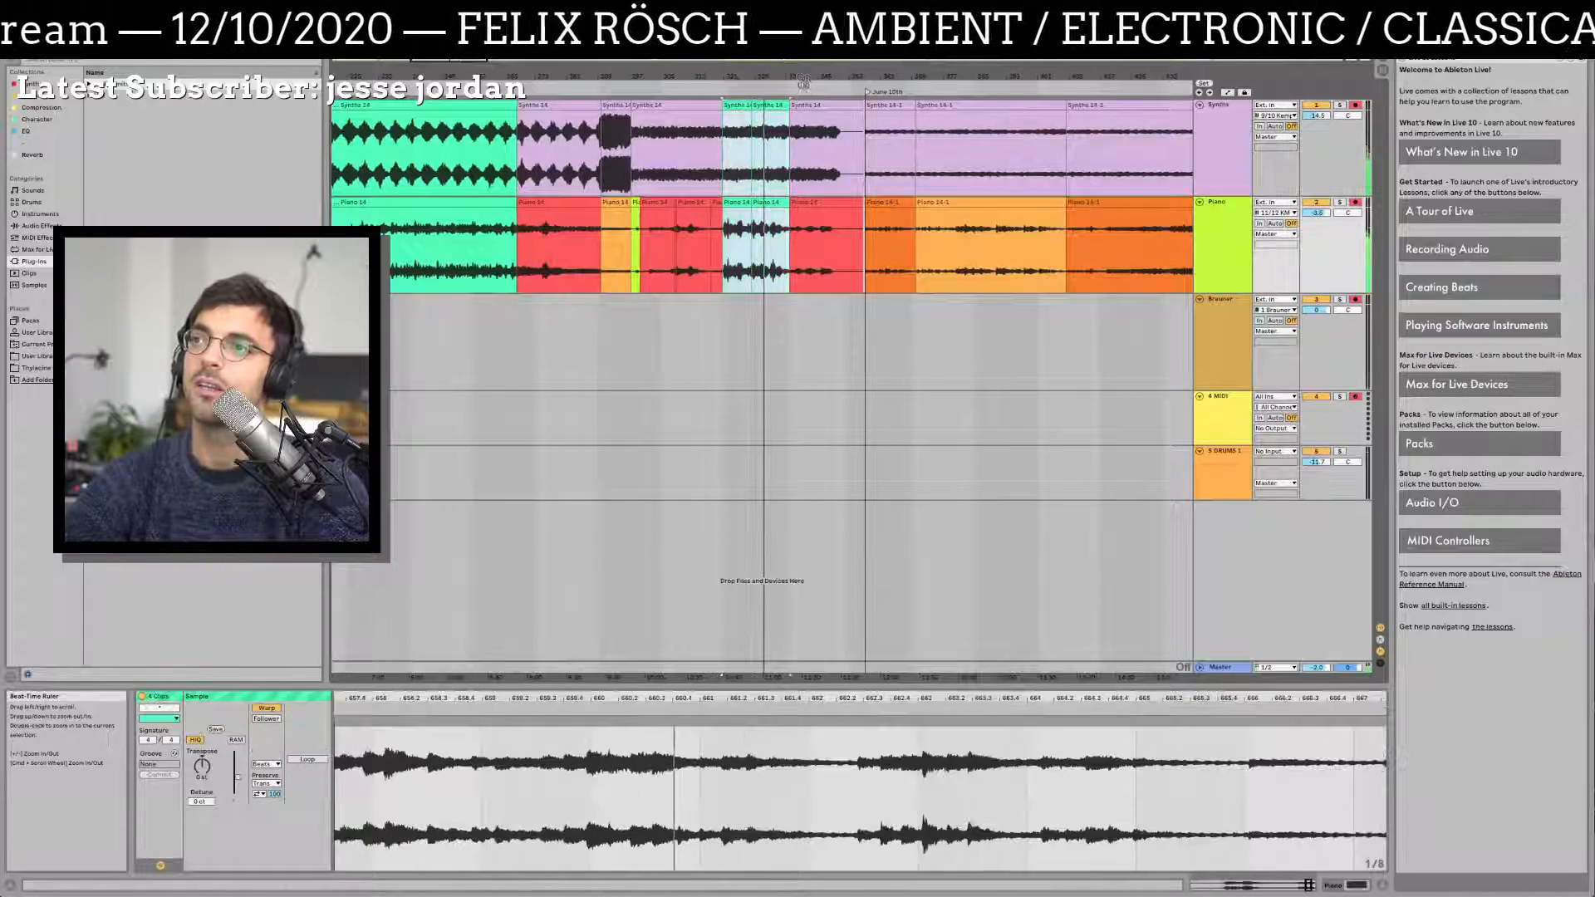
drag(807, 76, 608, 38)
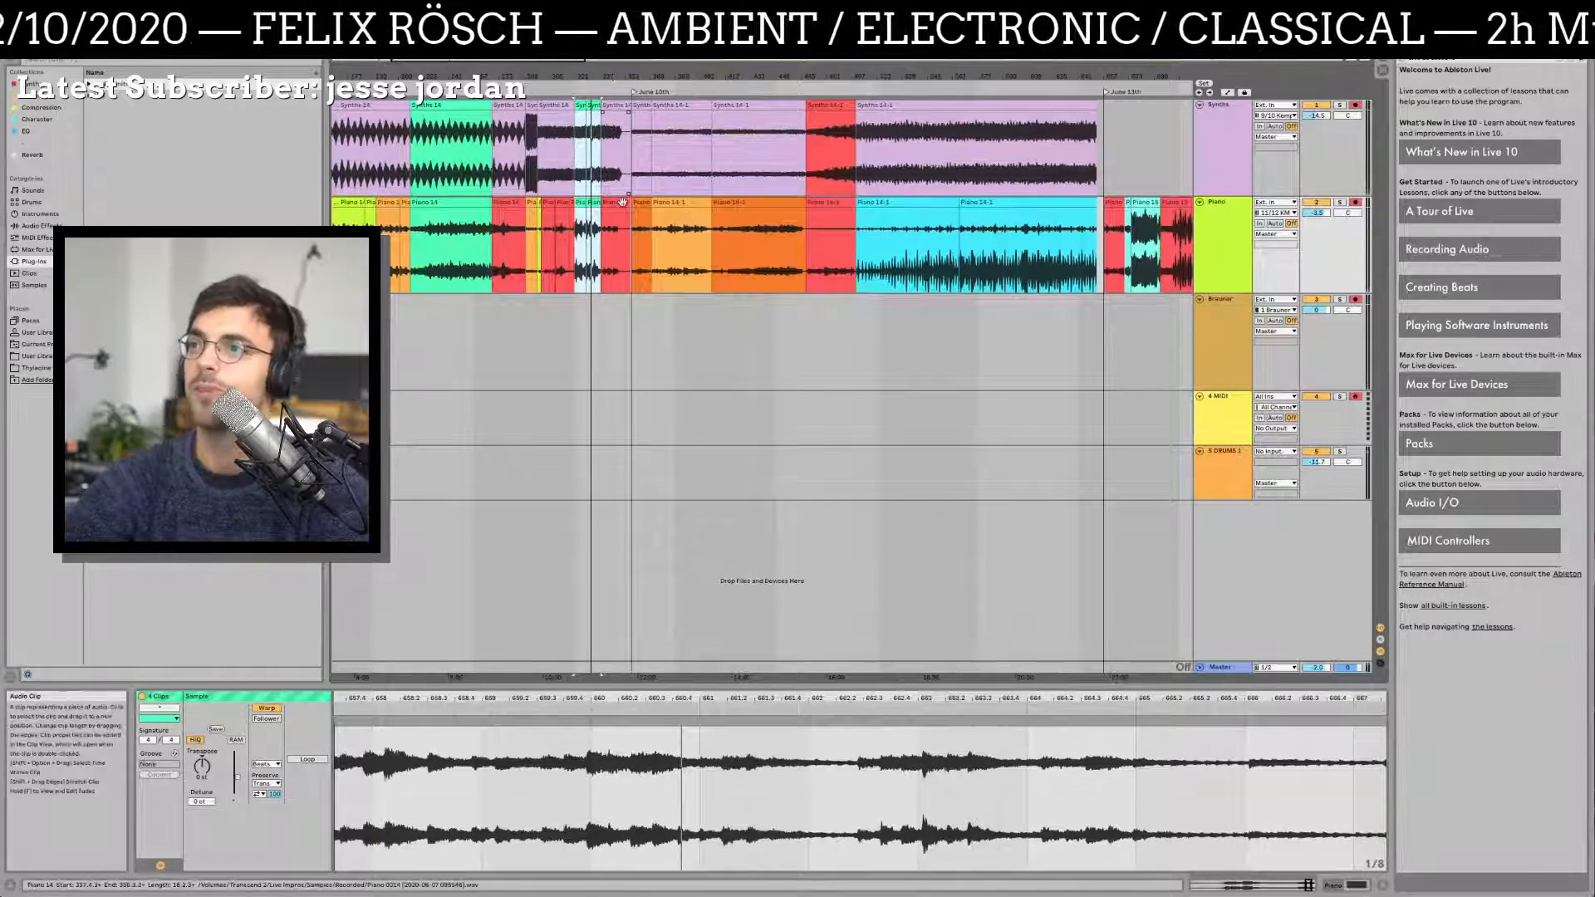
scroll(598, 182, right, 10)
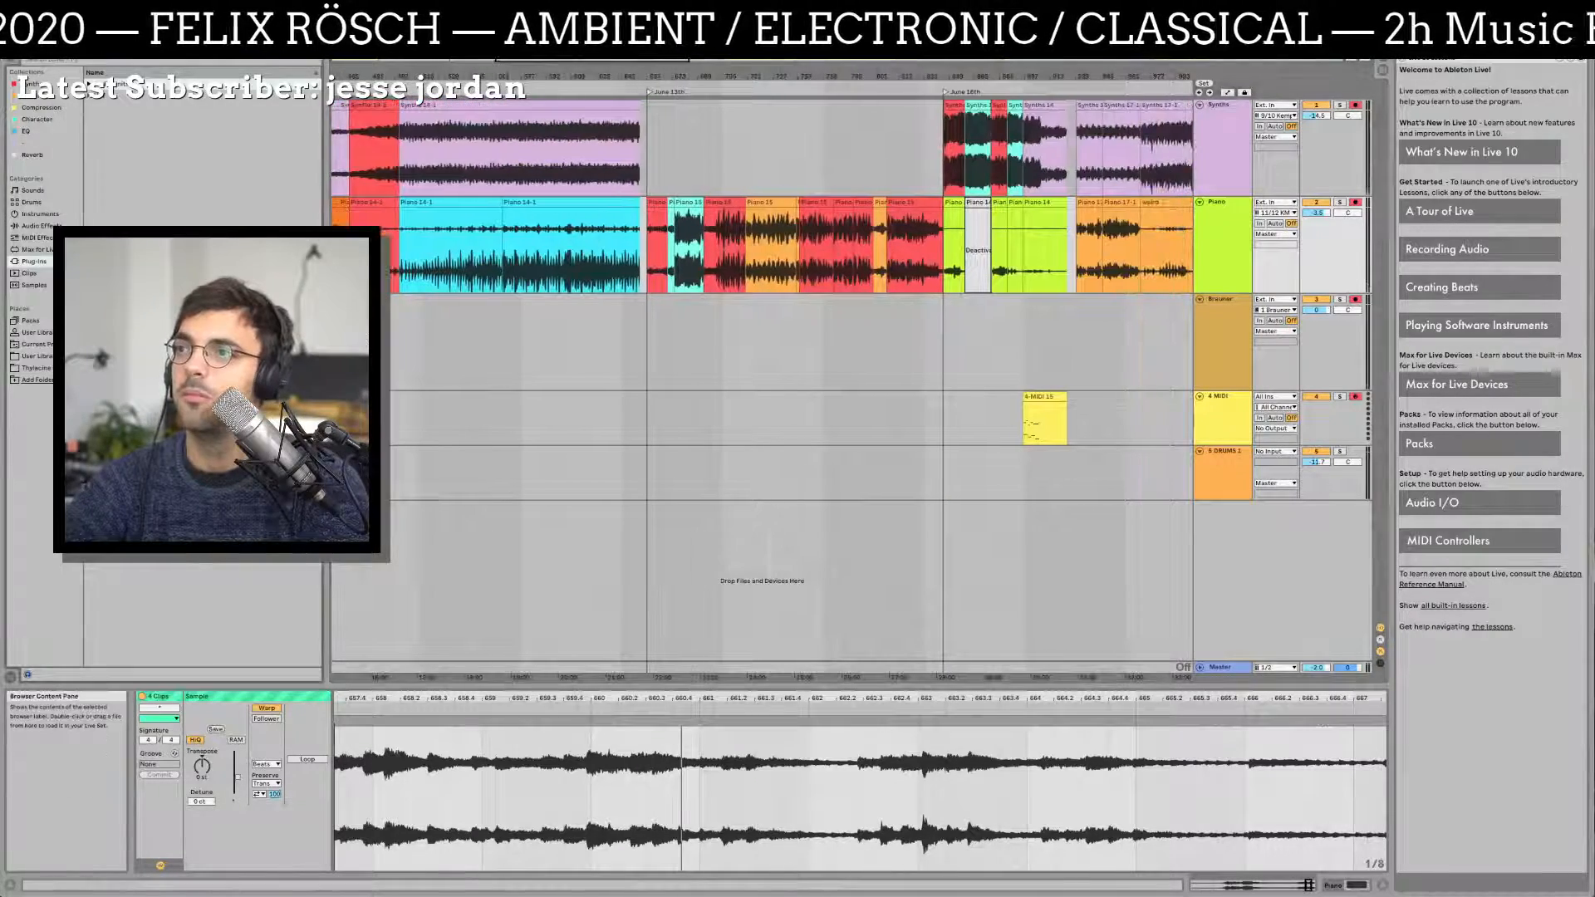
drag(532, 76, 944, 42)
drag(528, 75, 899, 76)
drag(736, 75, 998, 83)
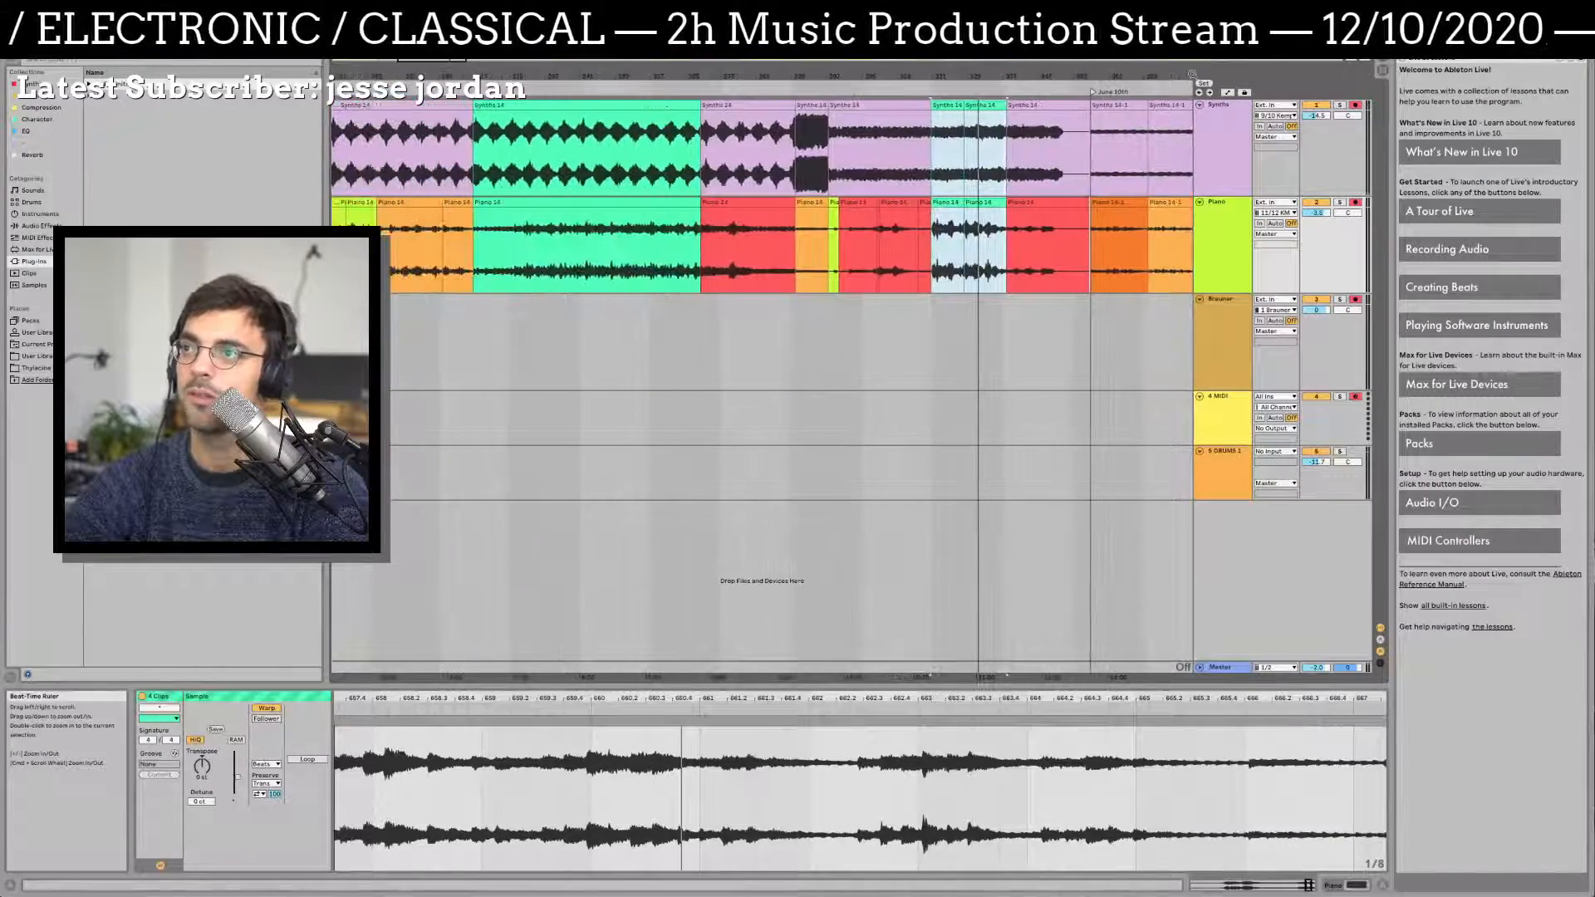
Step: Compare the first short turquoise Piano clip with the long turquoise Piano and Synths section by playing both
click(934, 215)
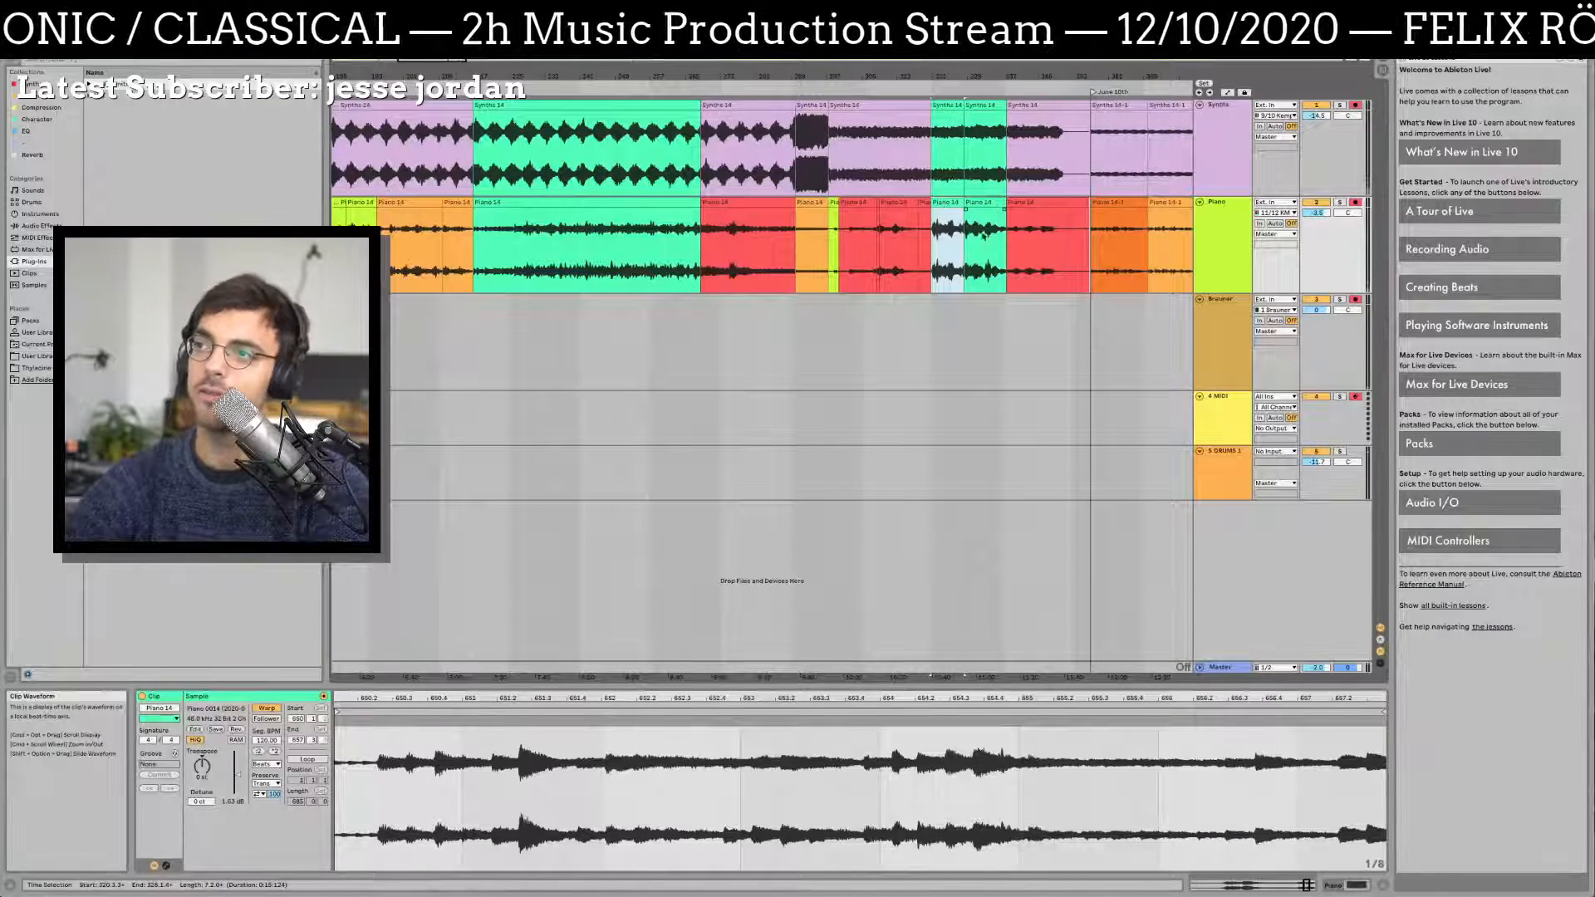
drag(970, 250, 888, 266)
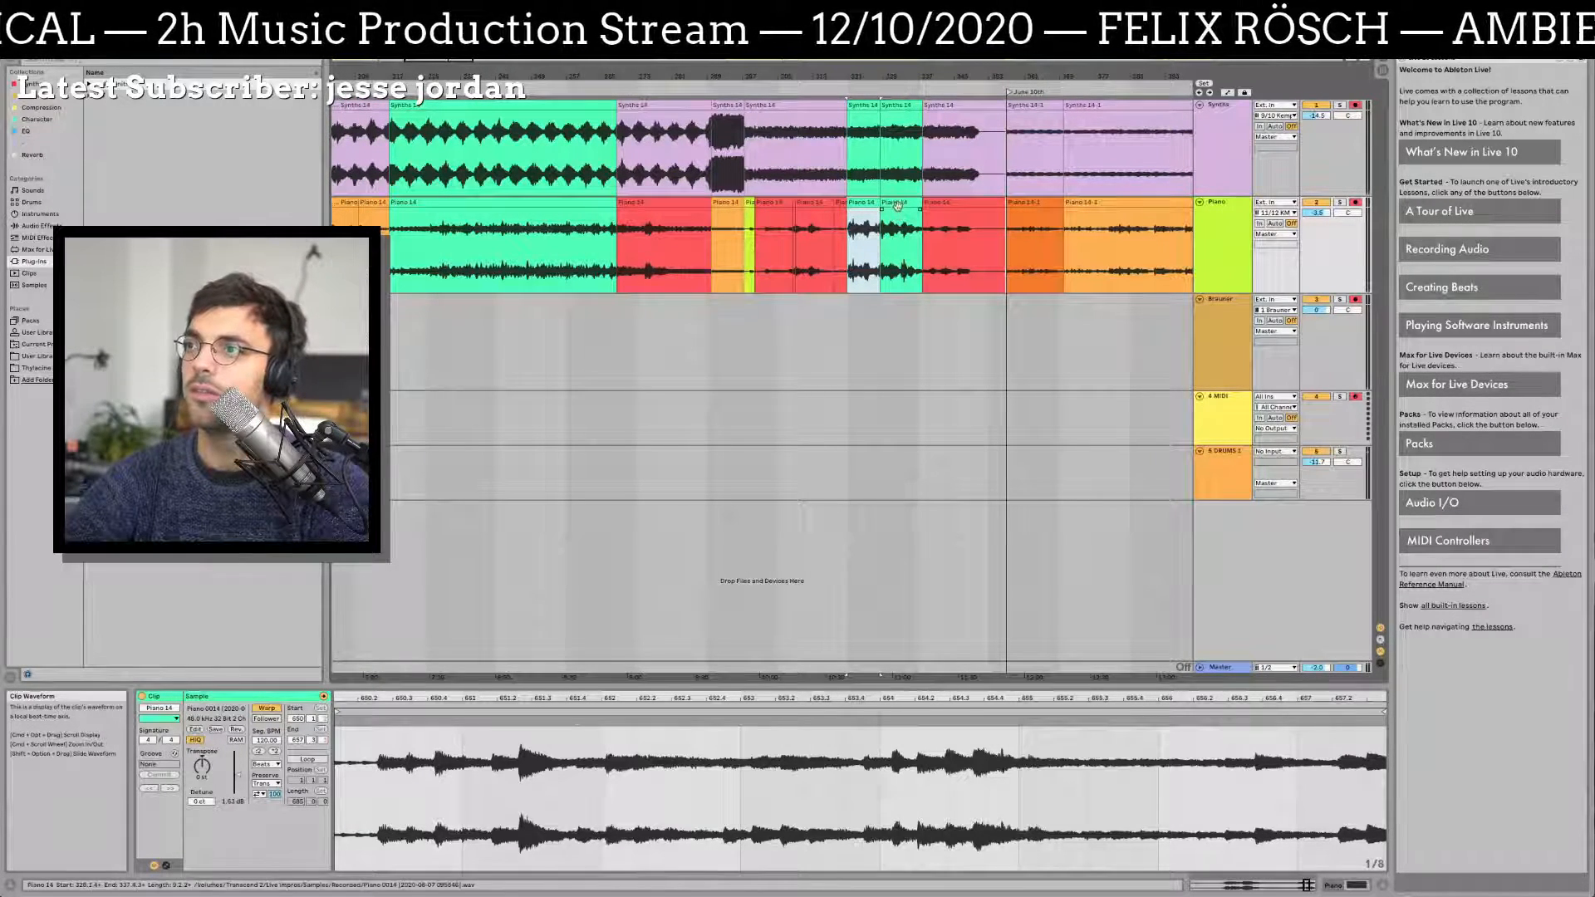
key(space)
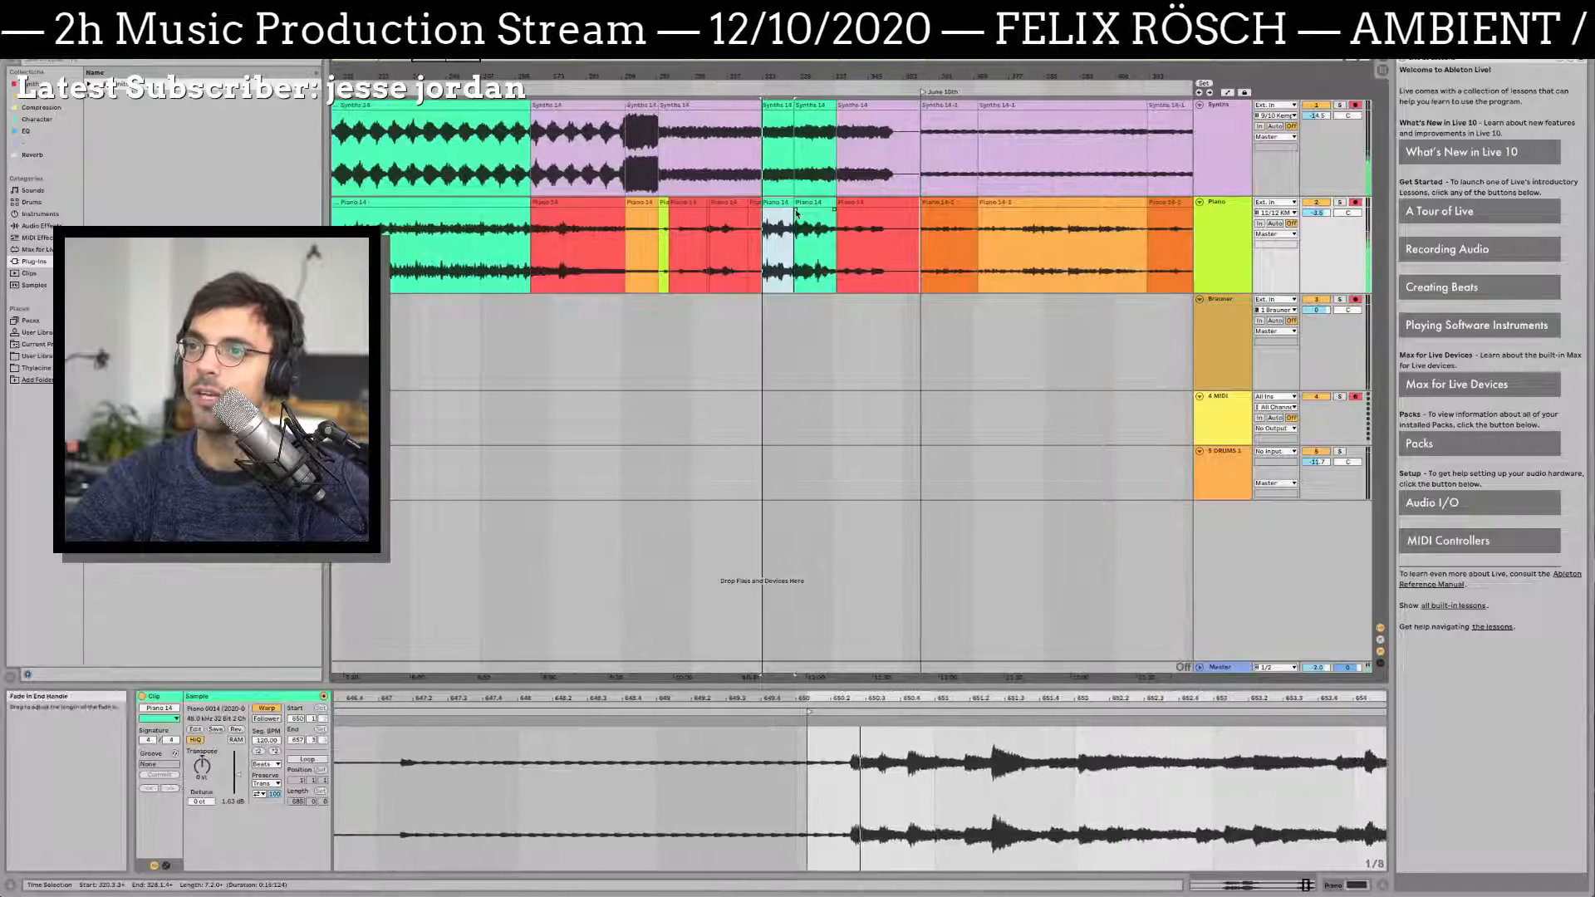
drag(528, 251, 666, 253)
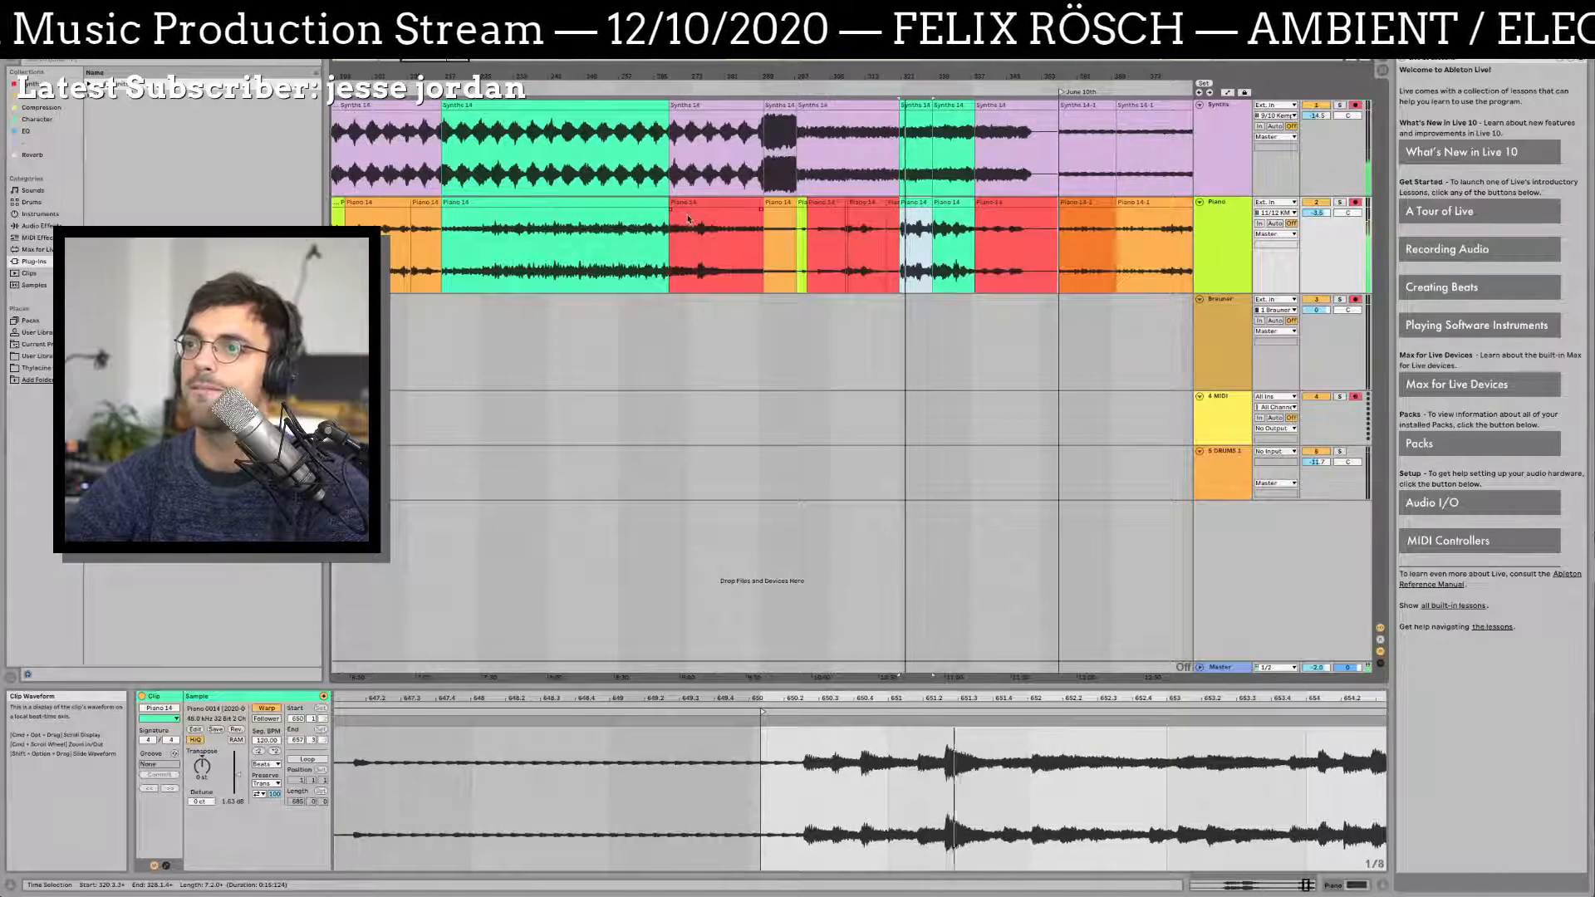
click(574, 150)
key(space)
key(space)
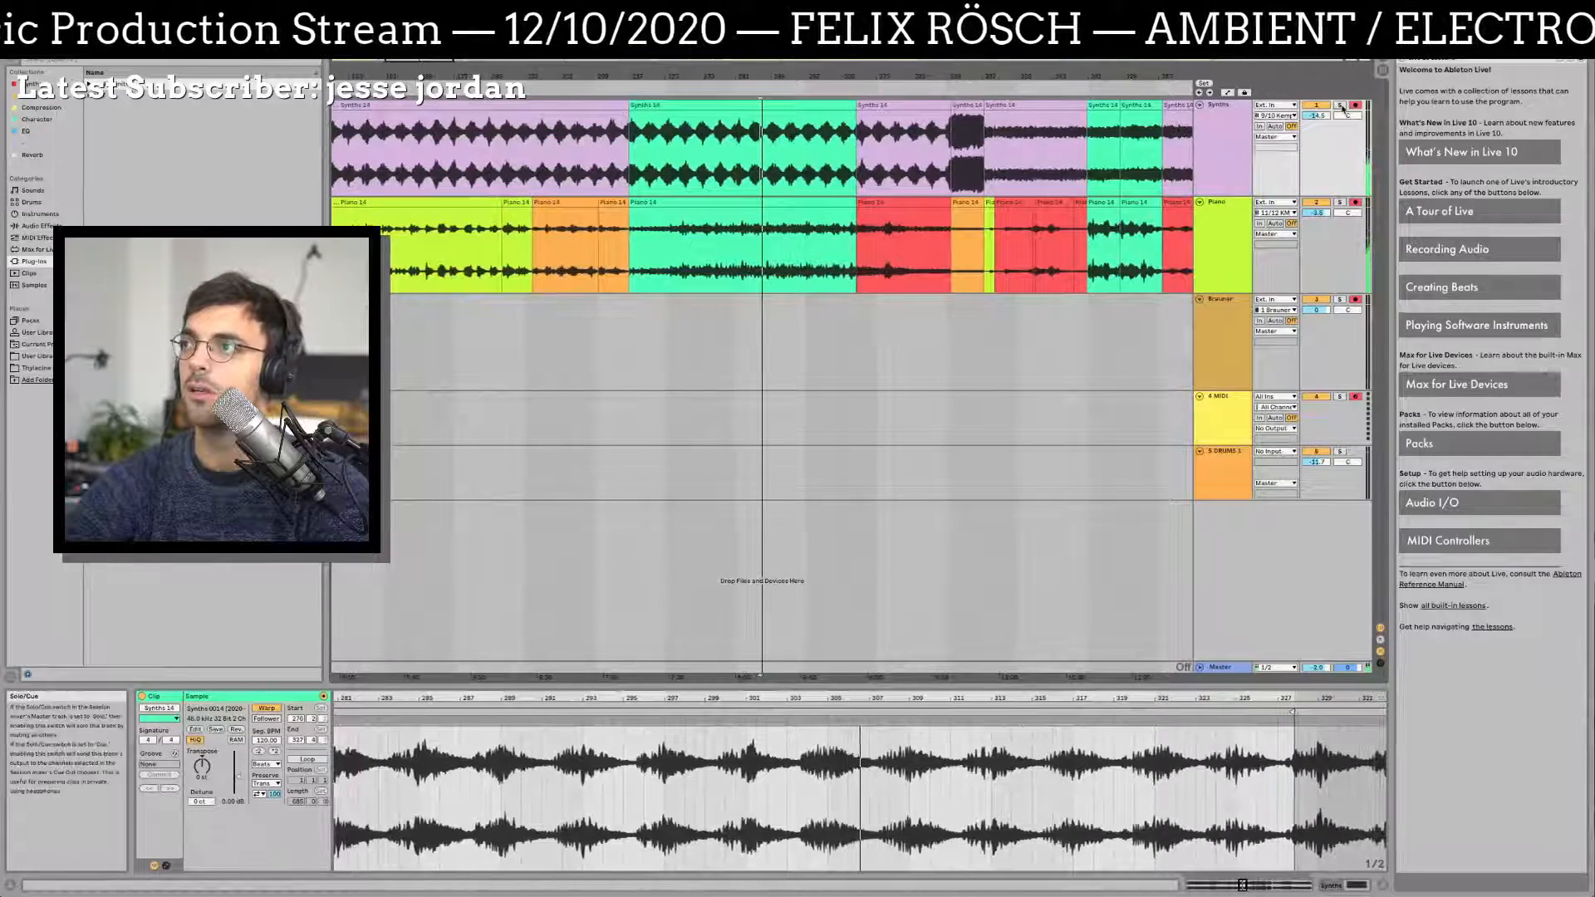
click(1340, 106)
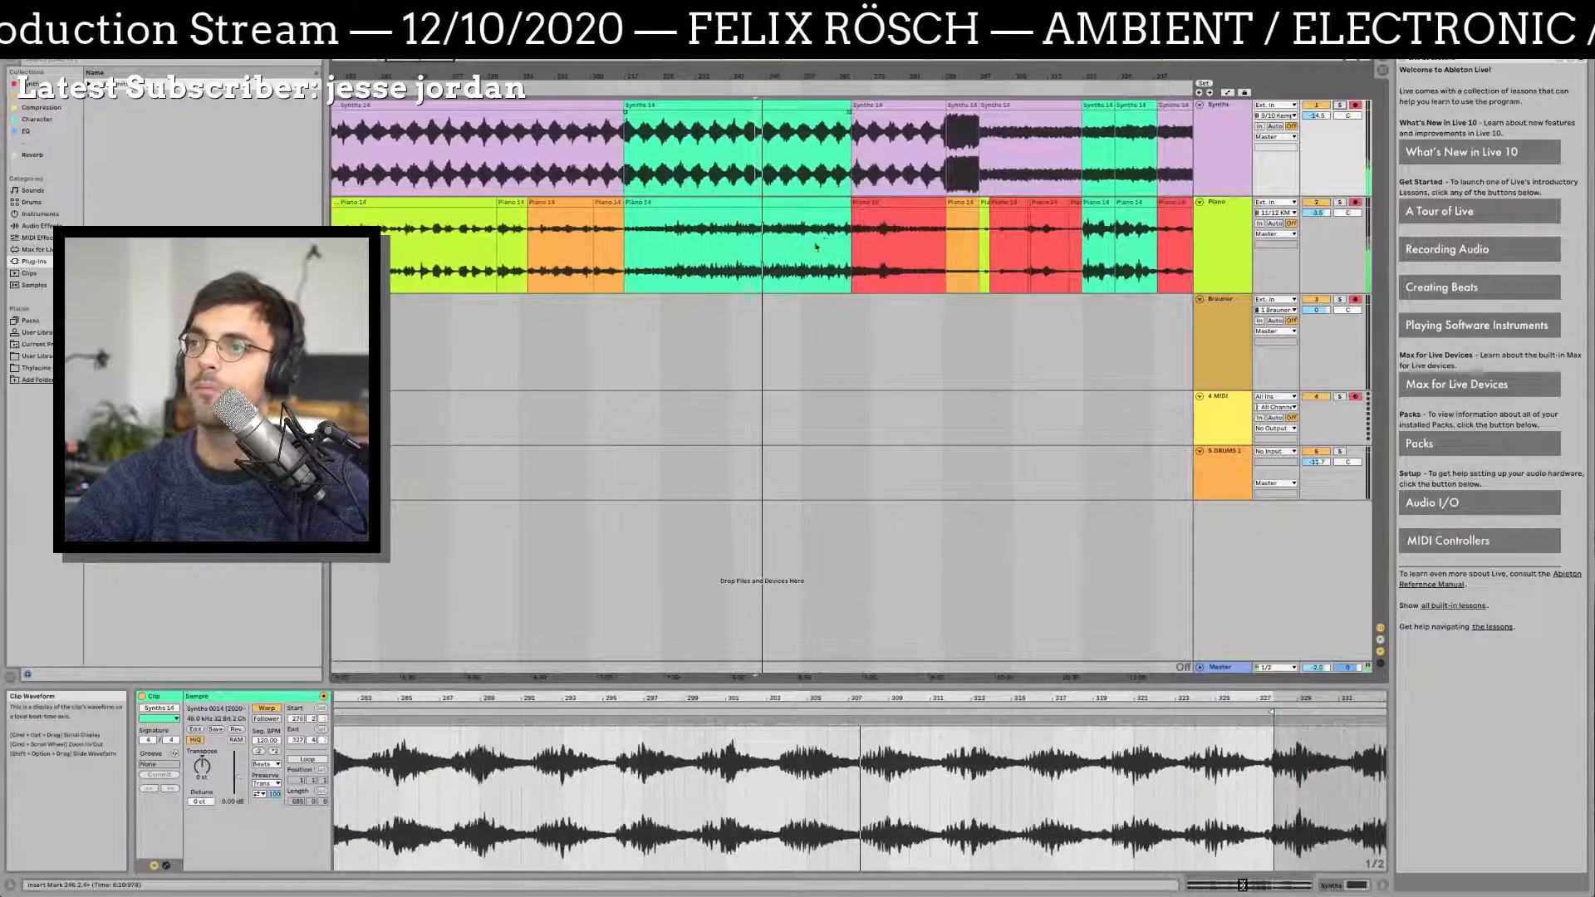
drag(885, 250, 728, 253)
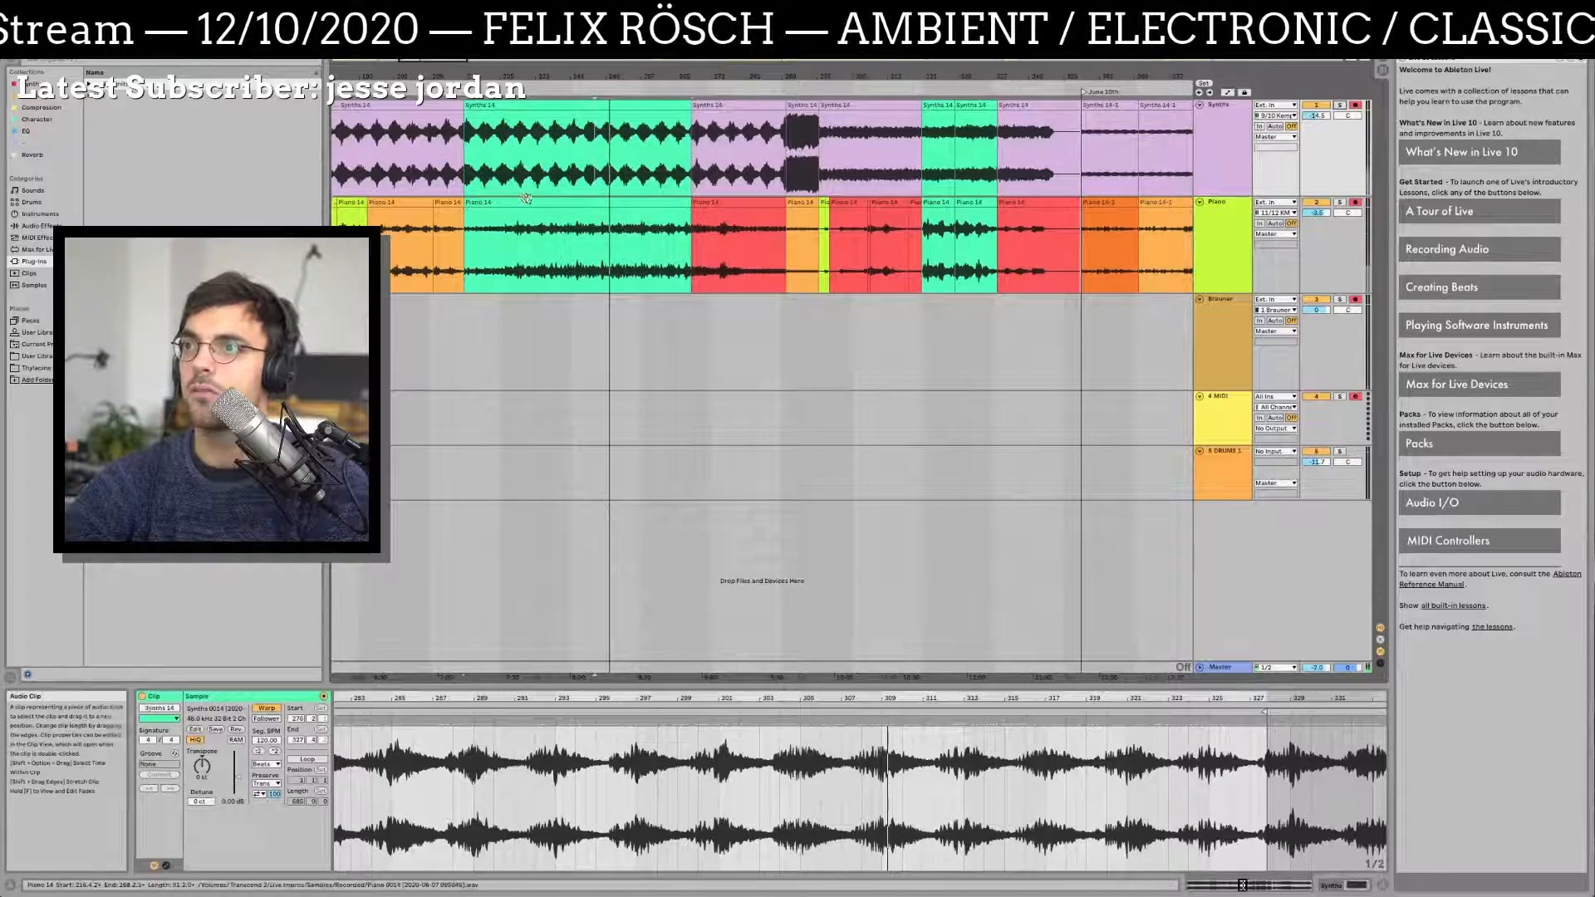
Step: Copy the Piano and Synths clips from the long turquoise section through the last short one, and start a new set, saving "Best of June 2020 v1"
click(623, 202)
shift+click(984, 106)
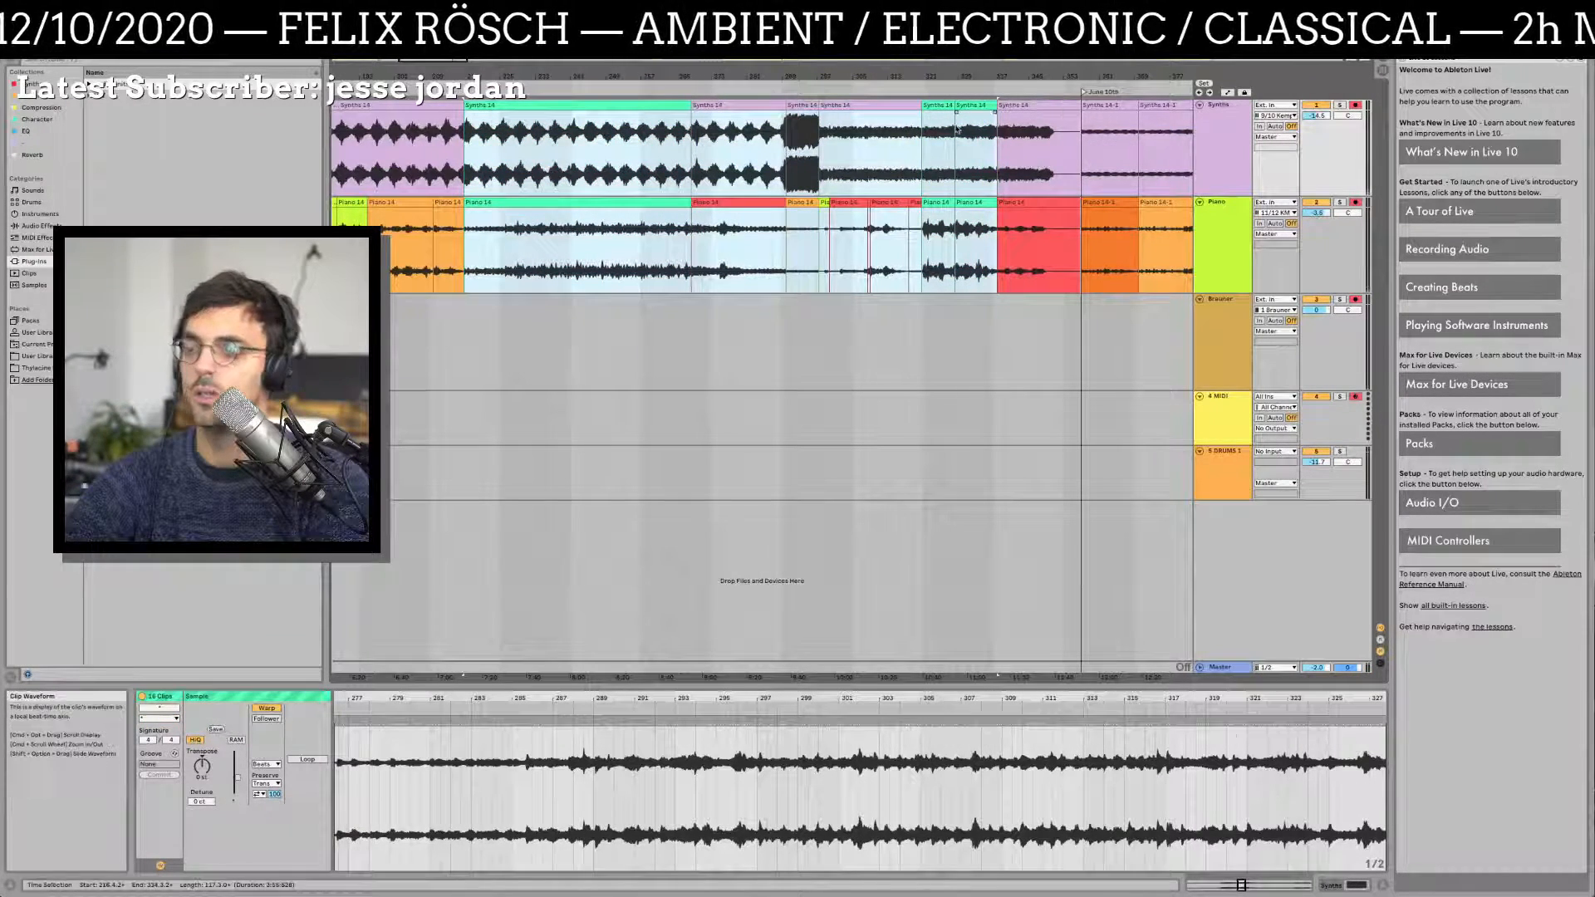
click(79, 51)
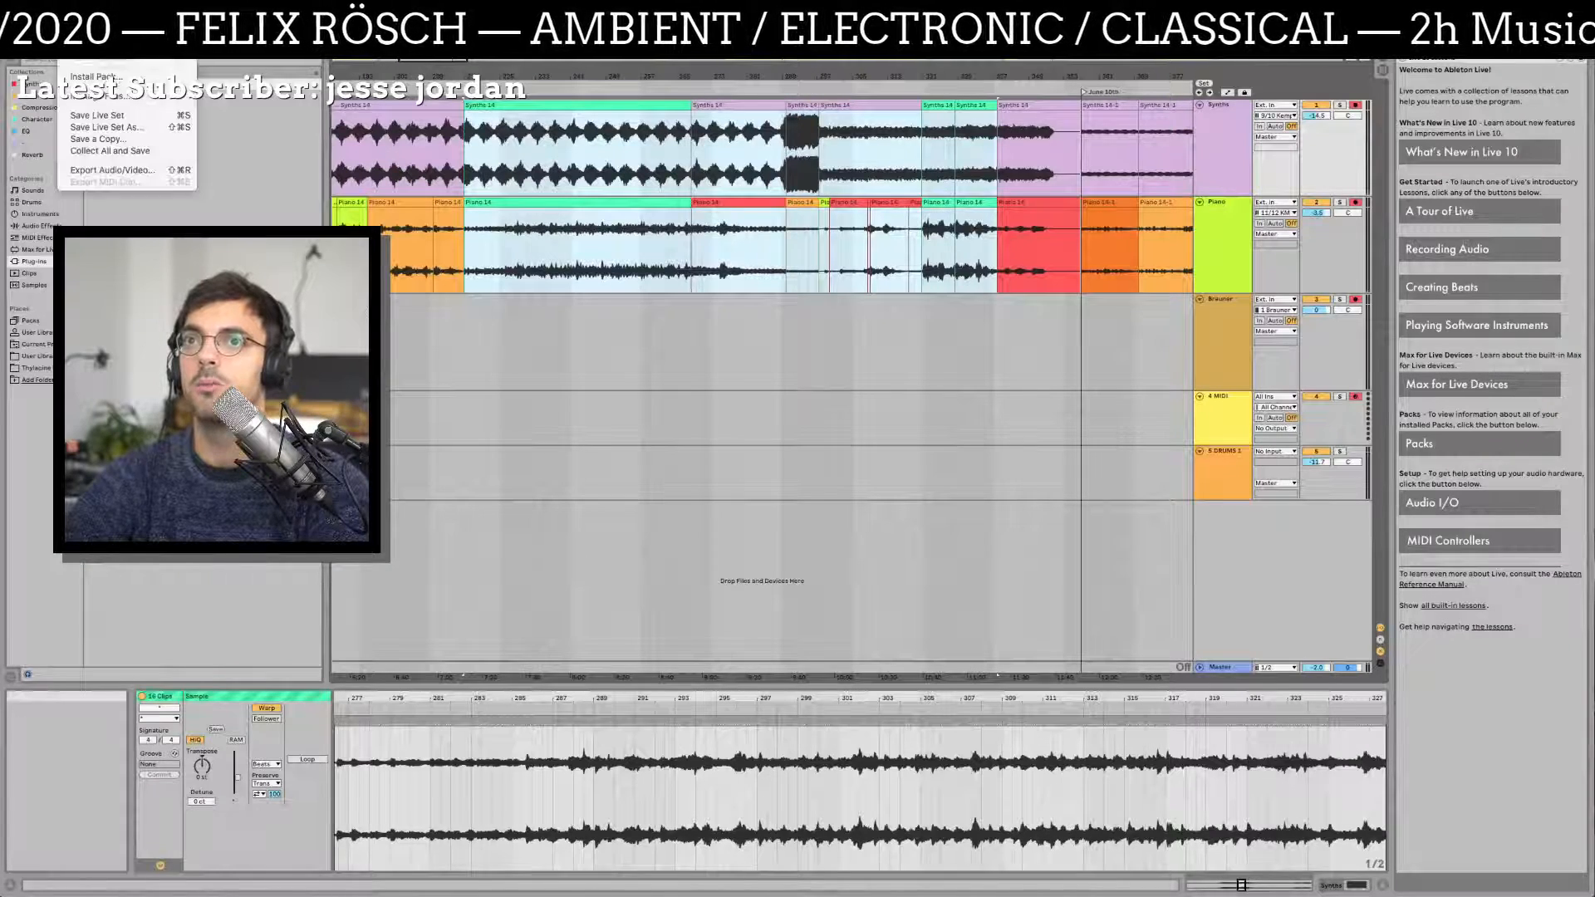
click(96, 34)
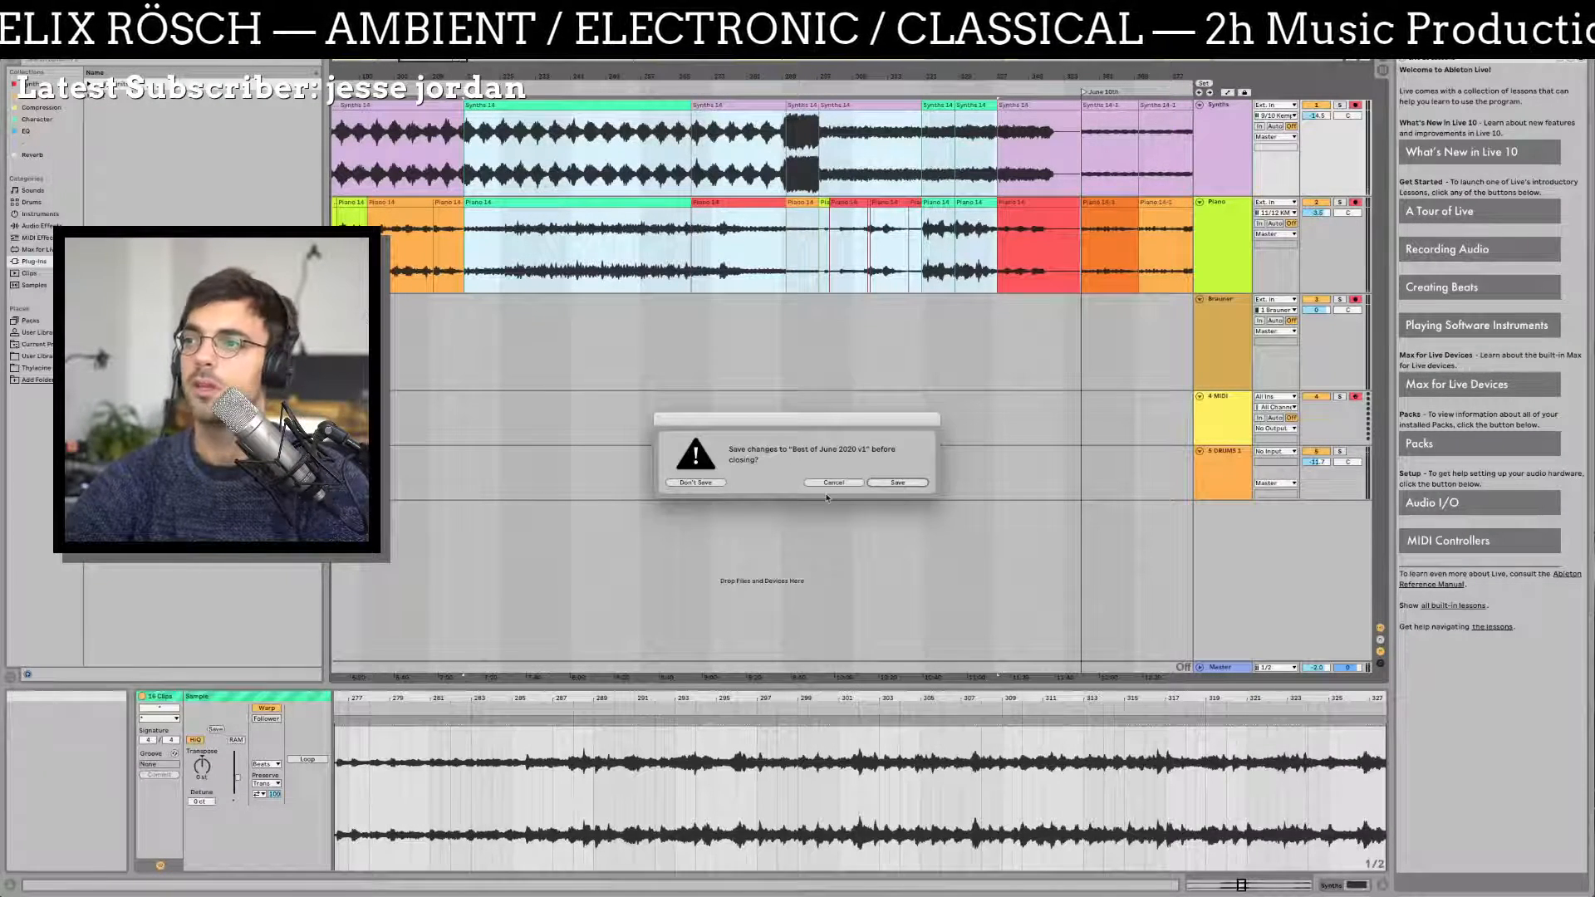
click(898, 483)
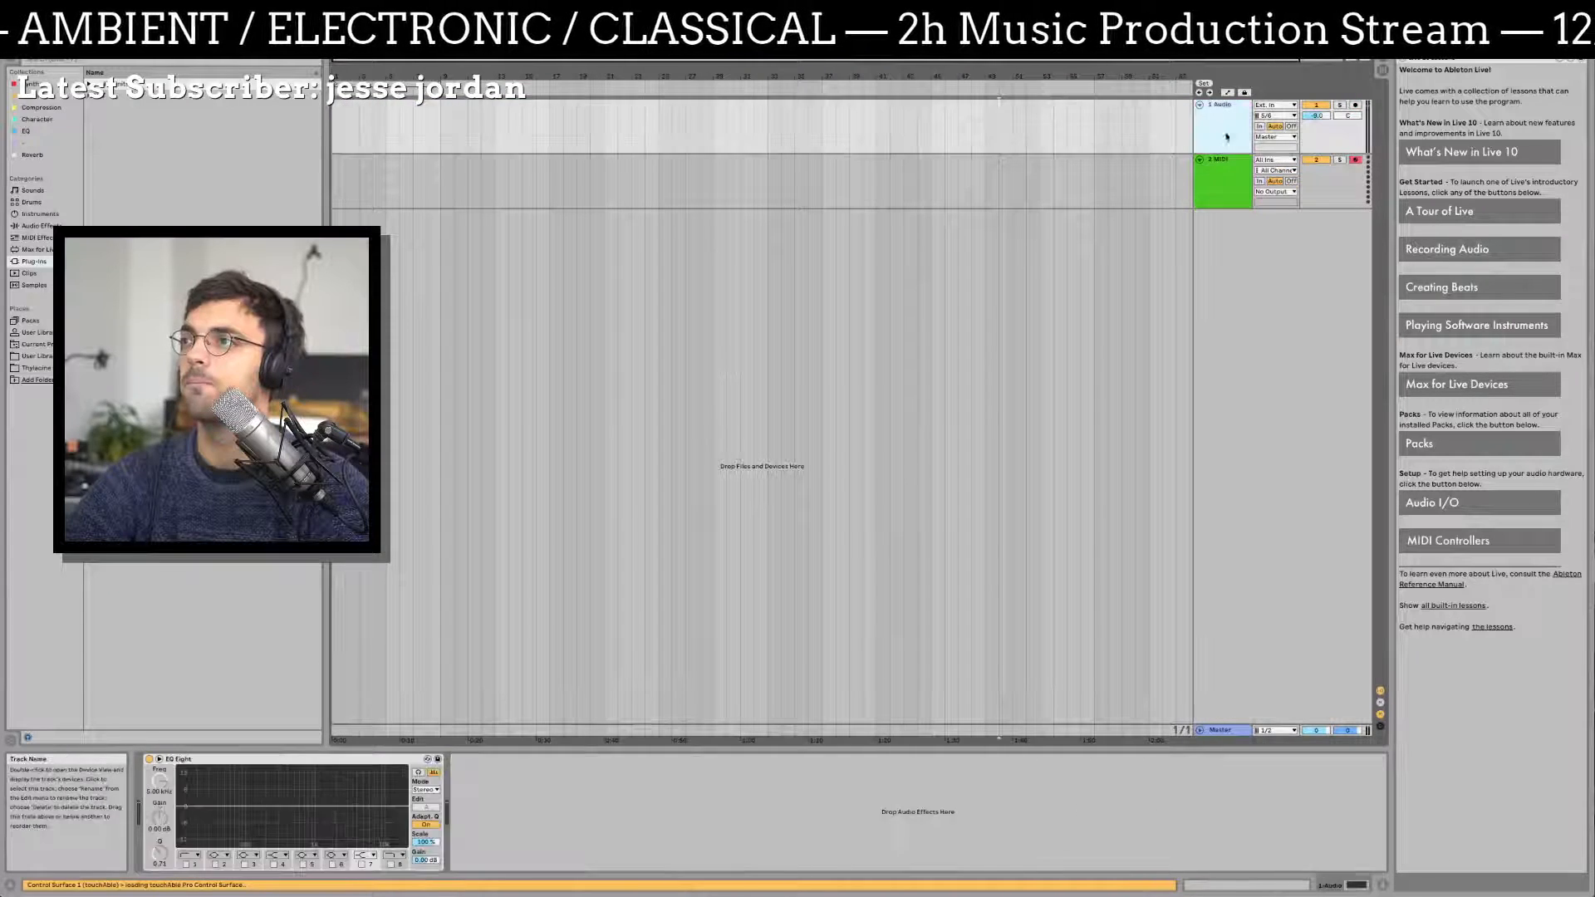
Step: Reduce the new set to two audio tracks and paste the copied Synths and Piano clips at its start
key(Delete)
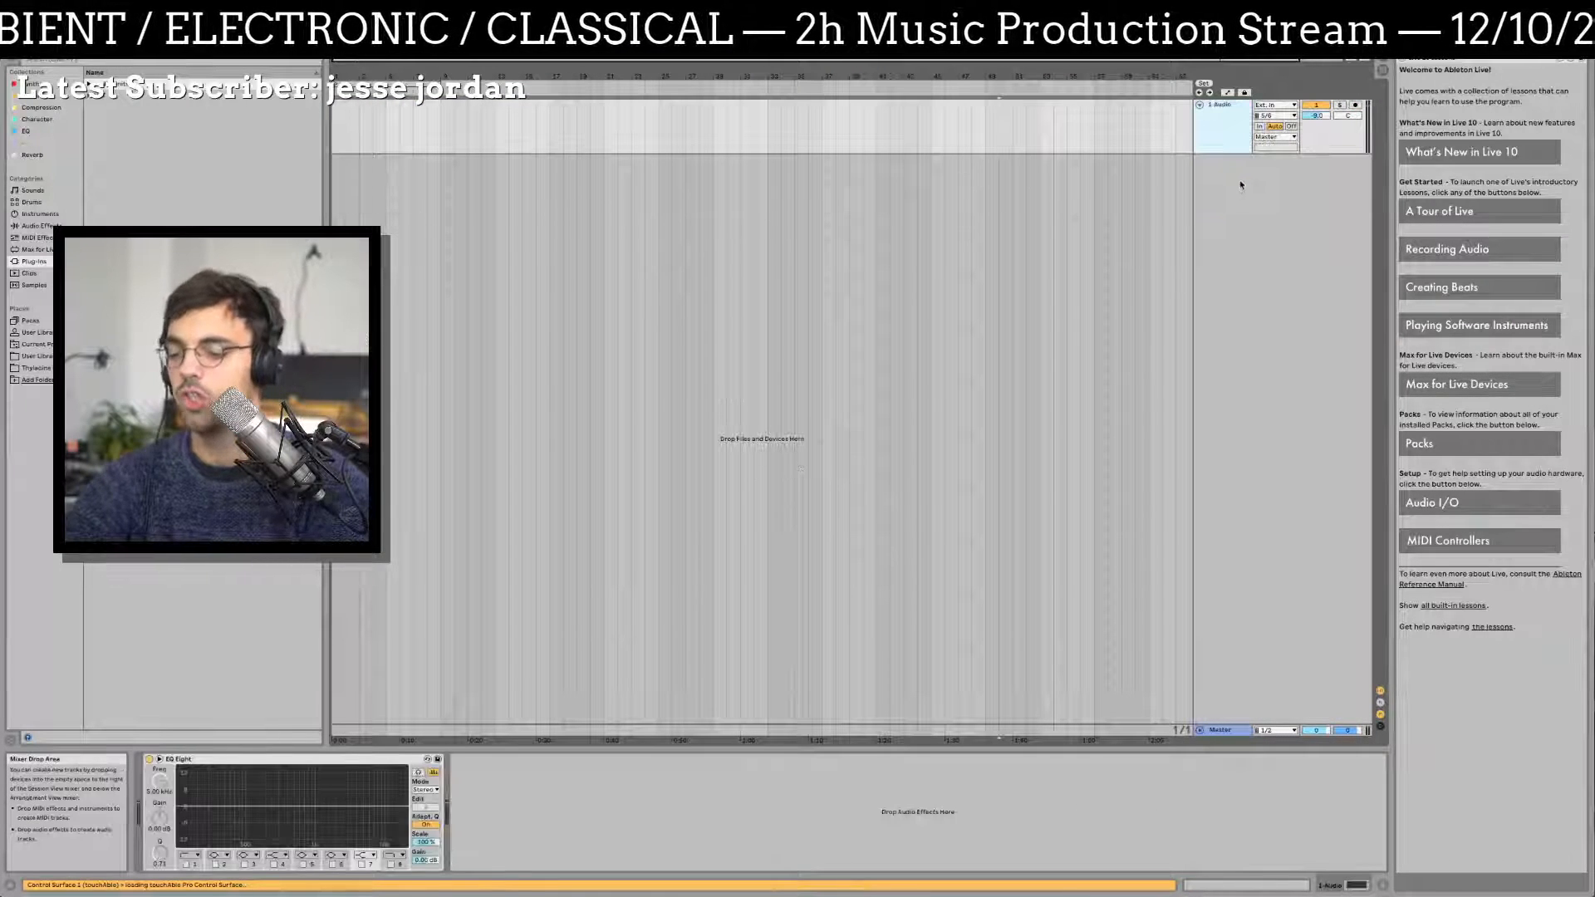
key(super+t)
drag(563, 134, 334, 135)
key(super+v)
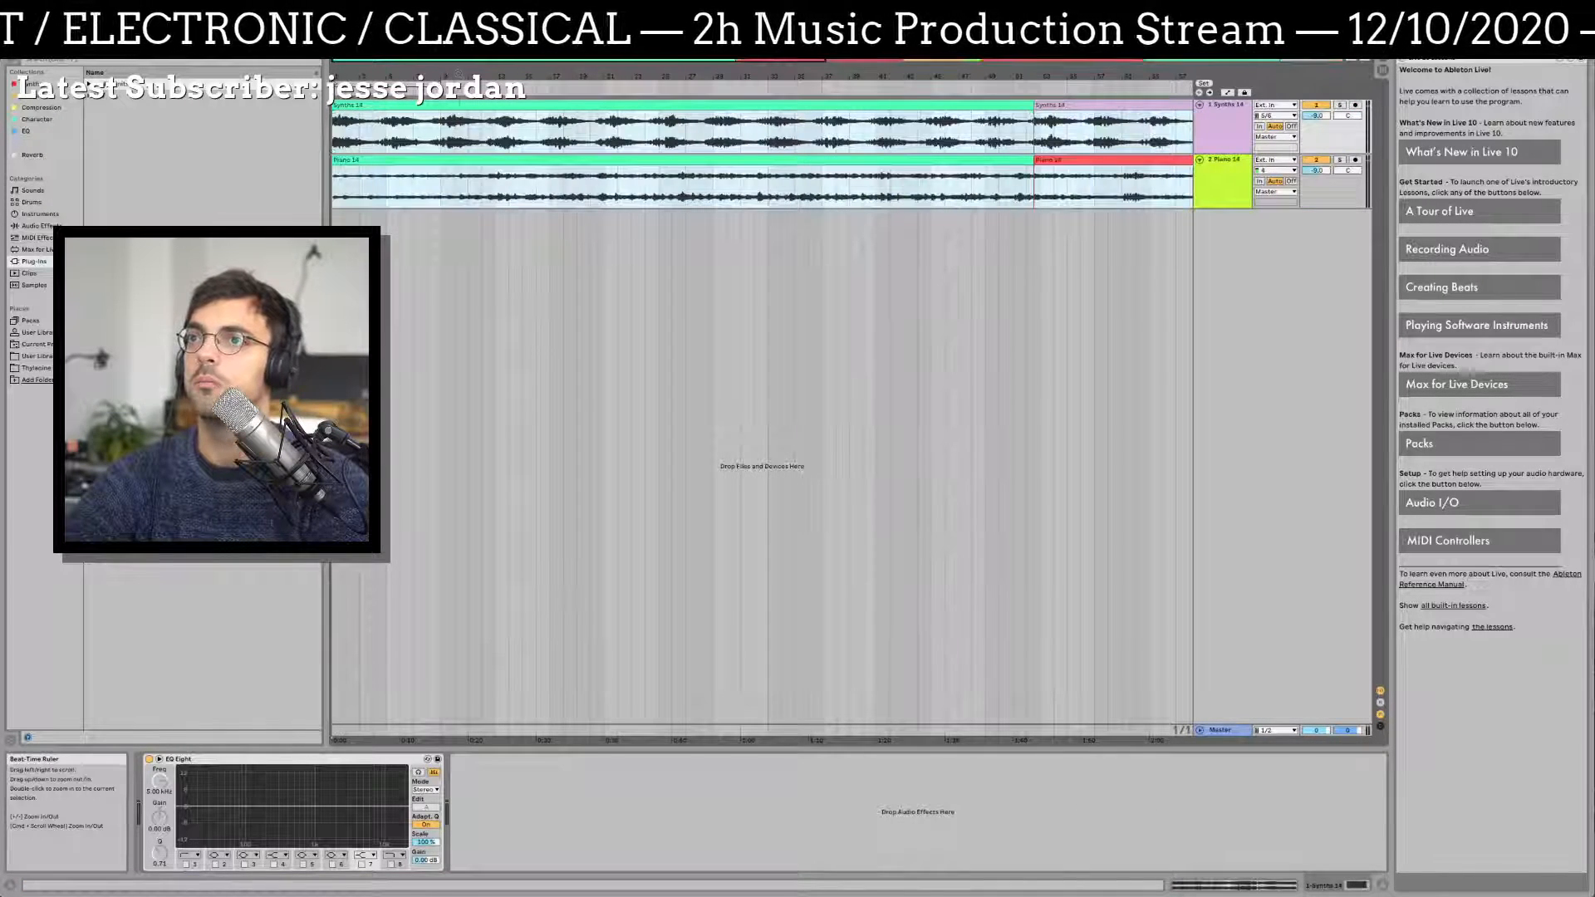
drag(458, 75, 458, 33)
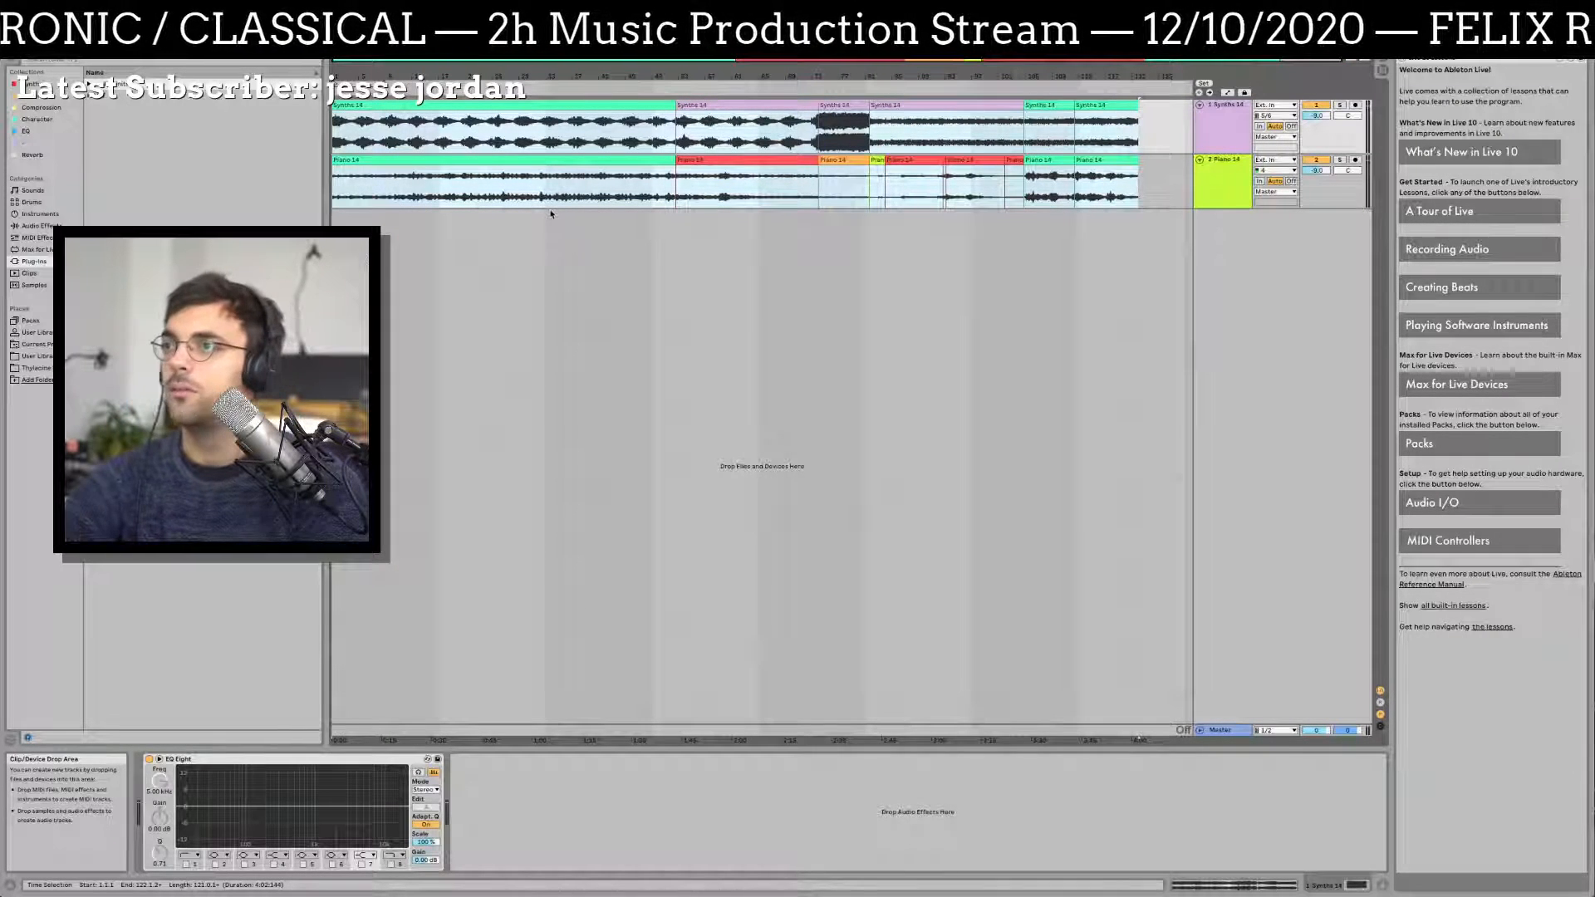
Step: Play the long turquoise Piano clip from its start with the Synths track off, continuing from about bar 10
click(541, 163)
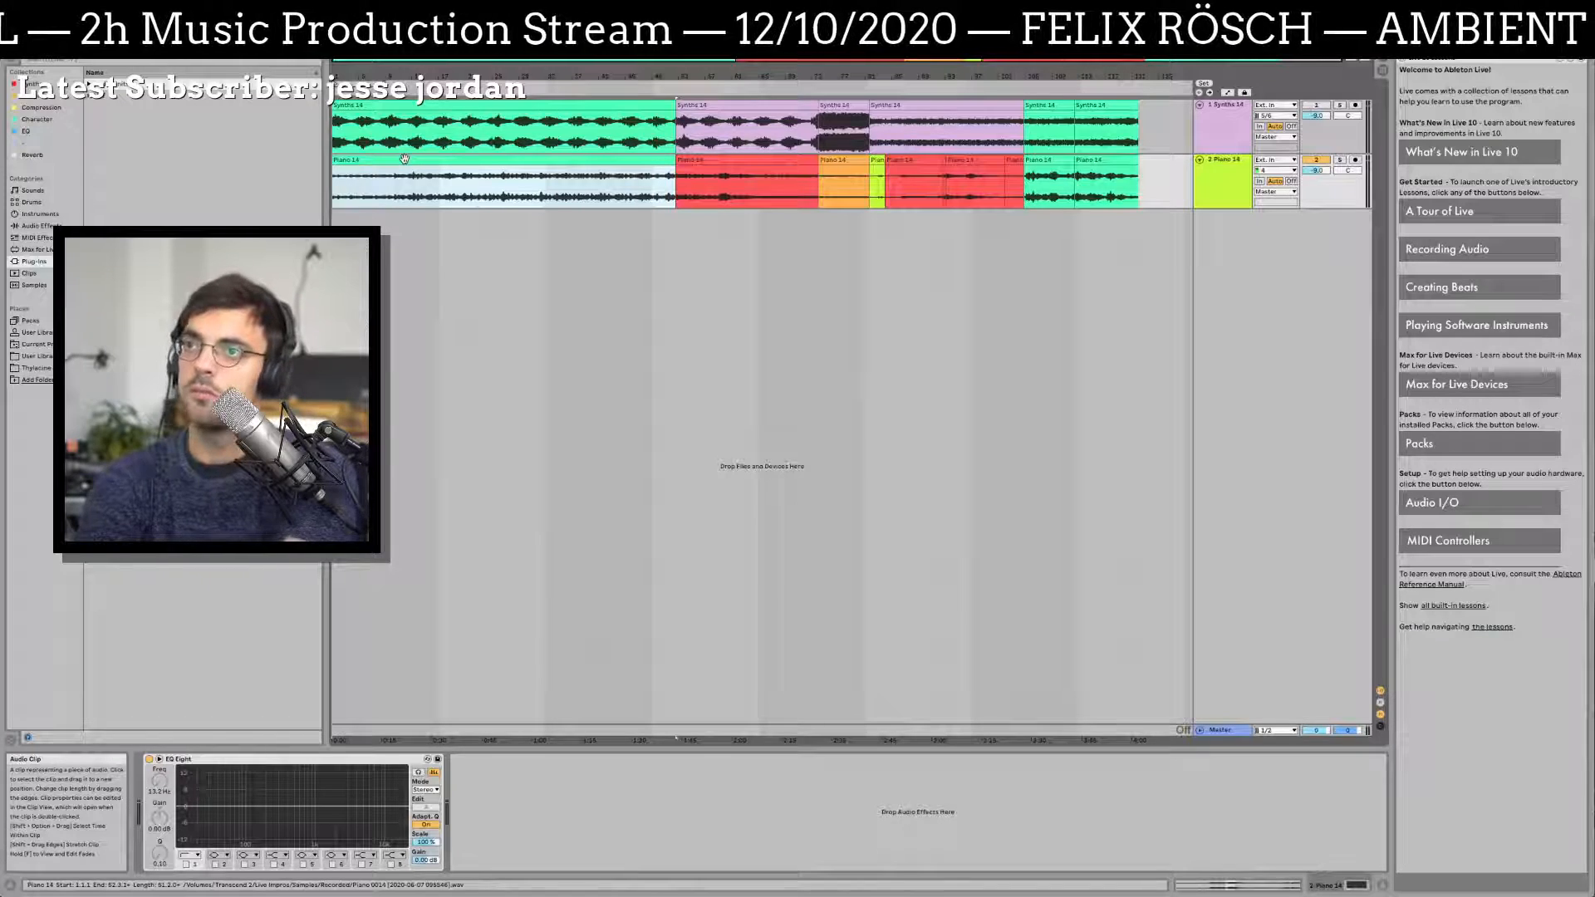
key(space)
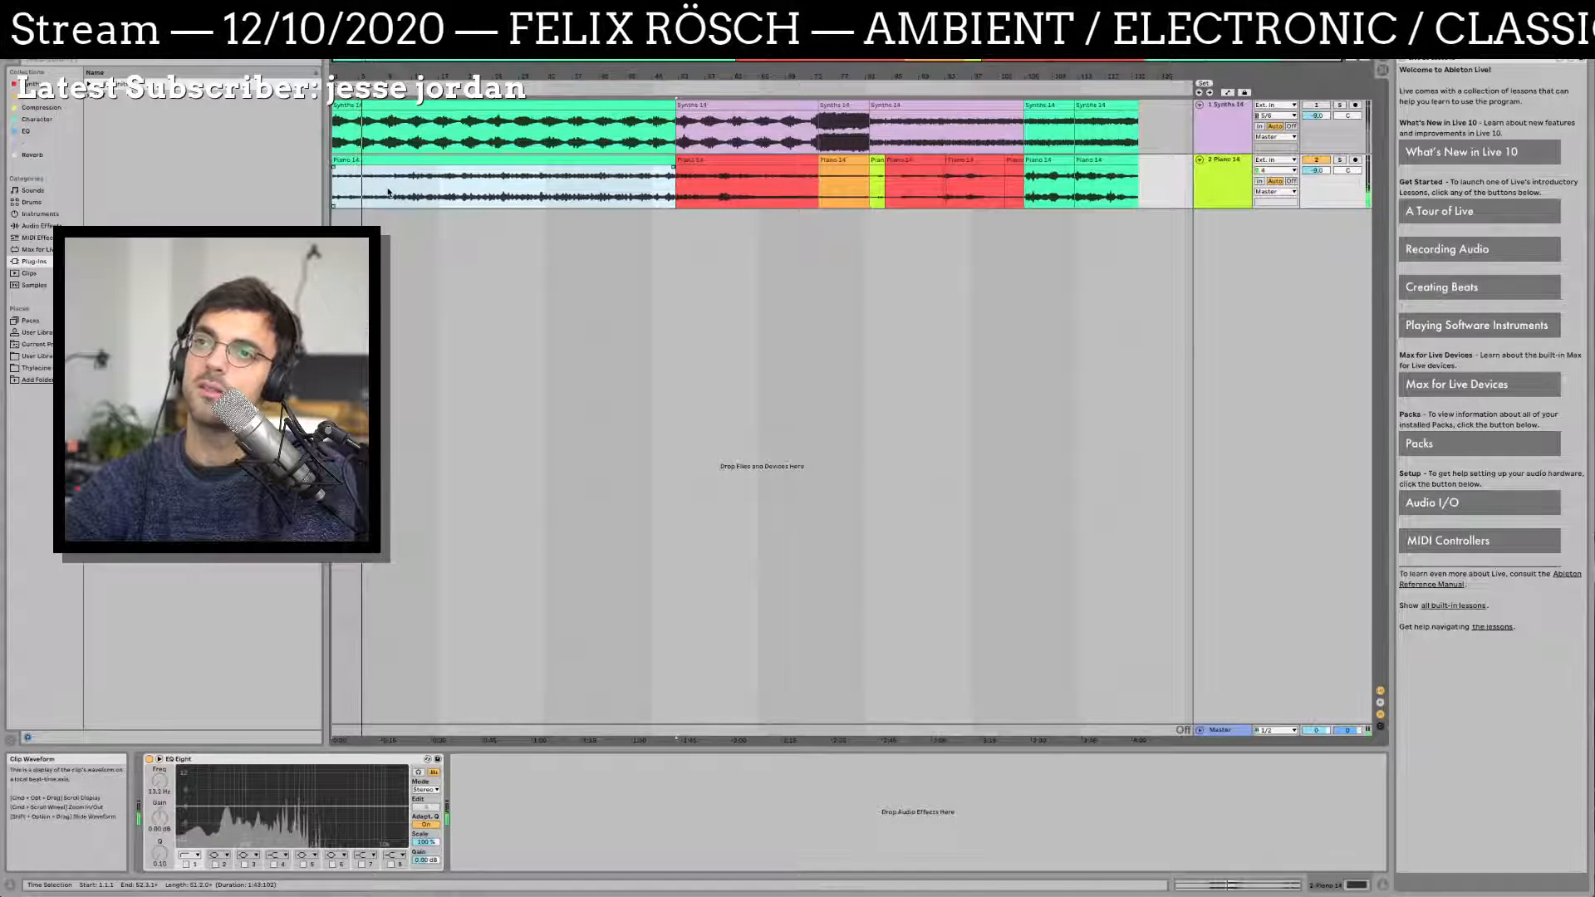
click(392, 193)
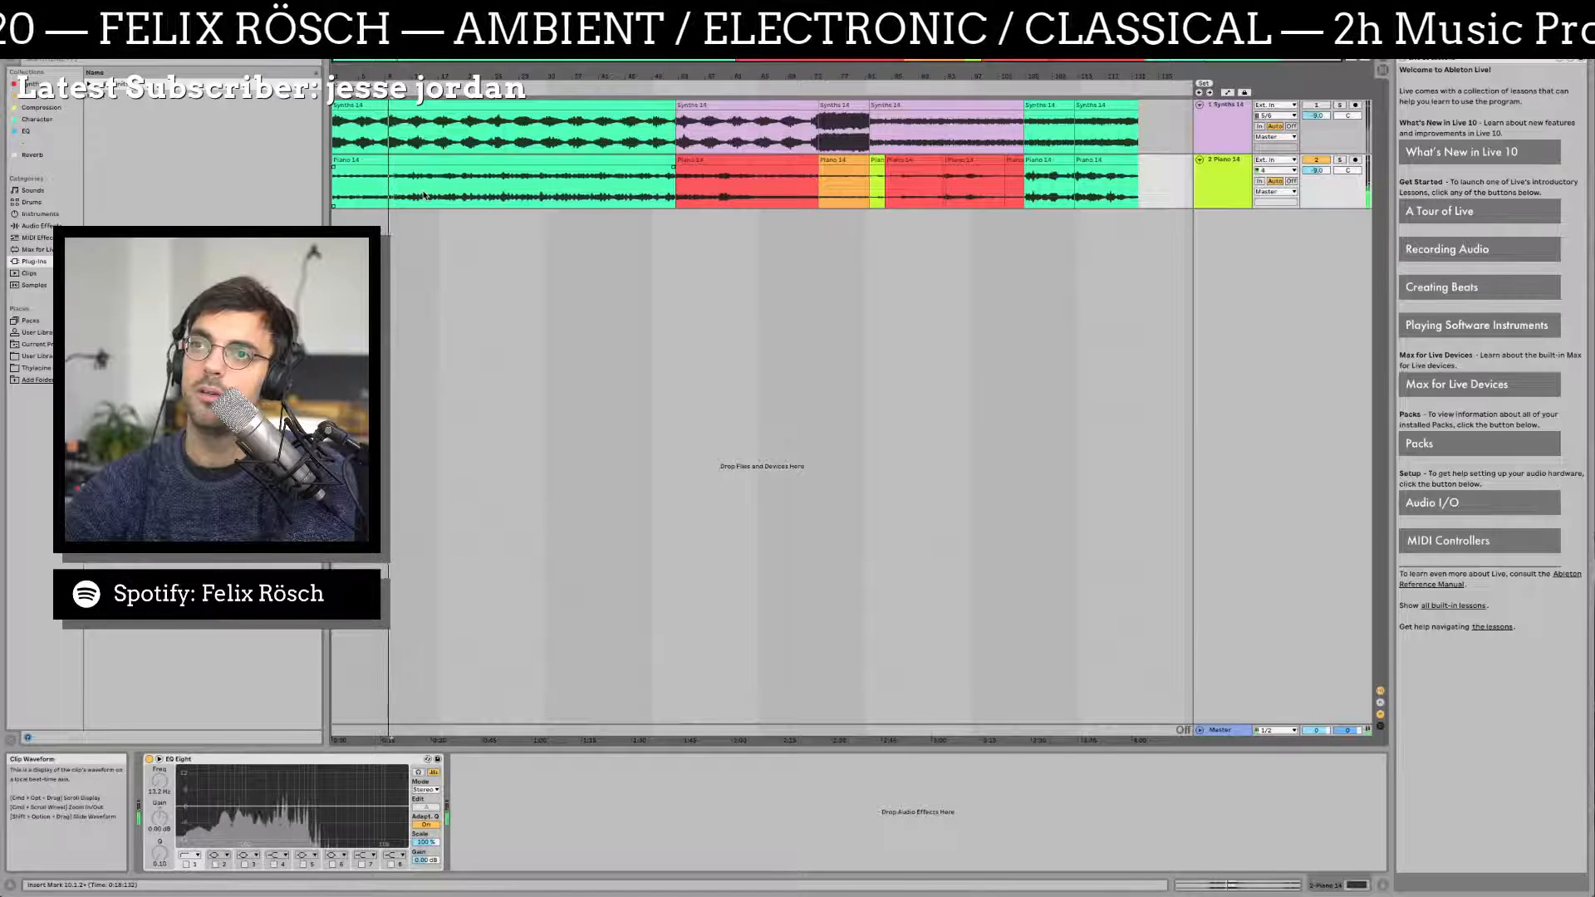
Step: Enlarge the Synths and Piano tracks together so their waveforms fill most of the arrangement's height
click(1218, 176)
shift+click(1228, 119)
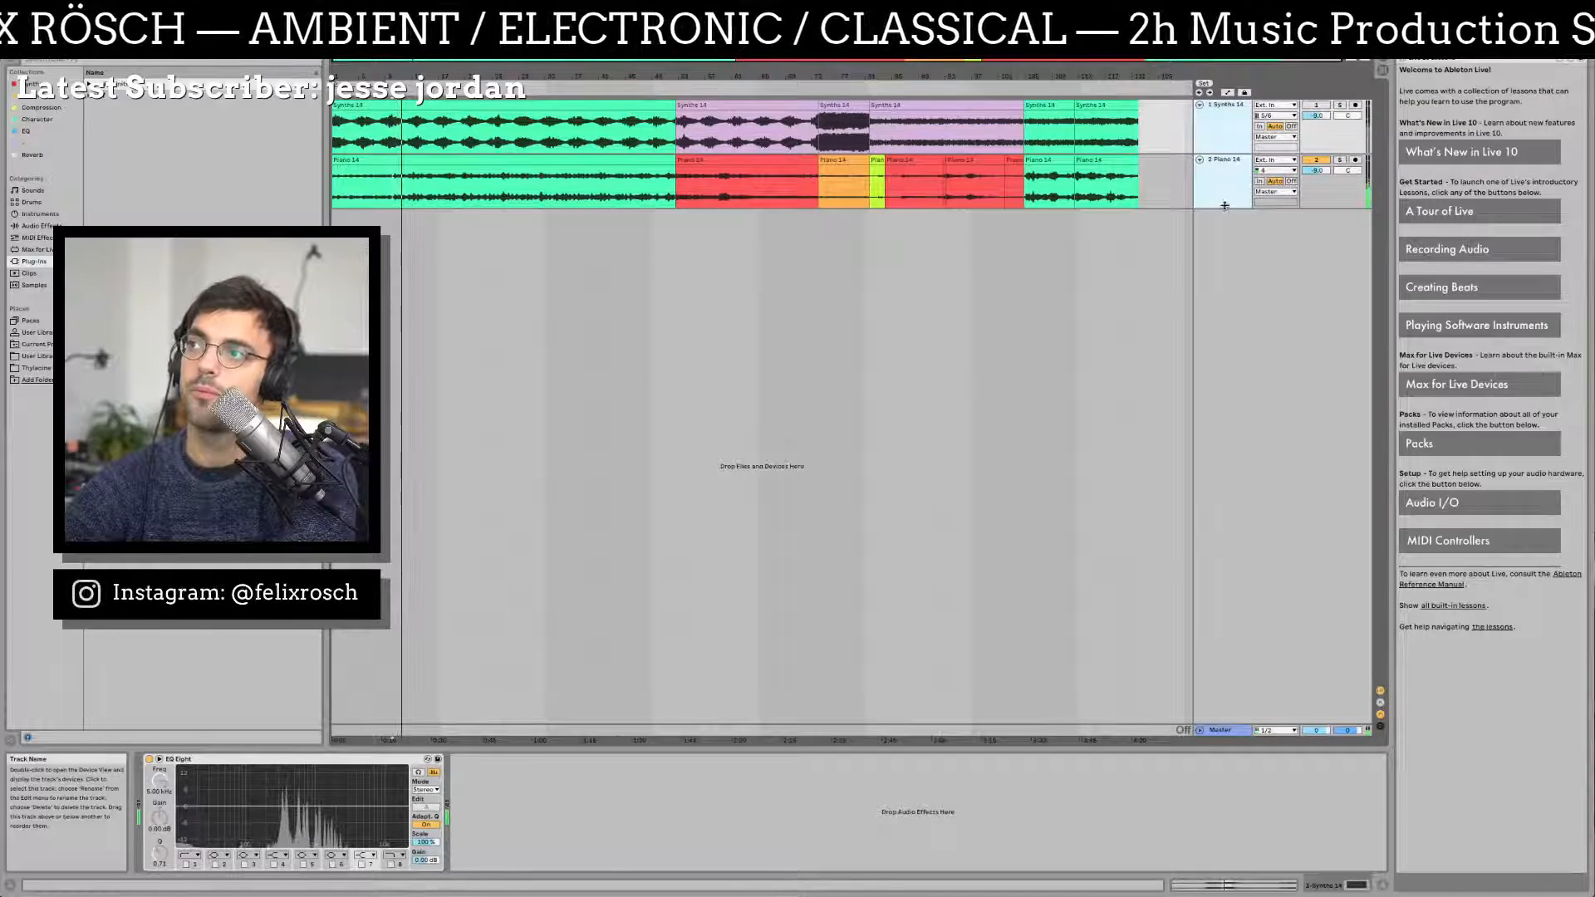
drag(1224, 205, 1221, 399)
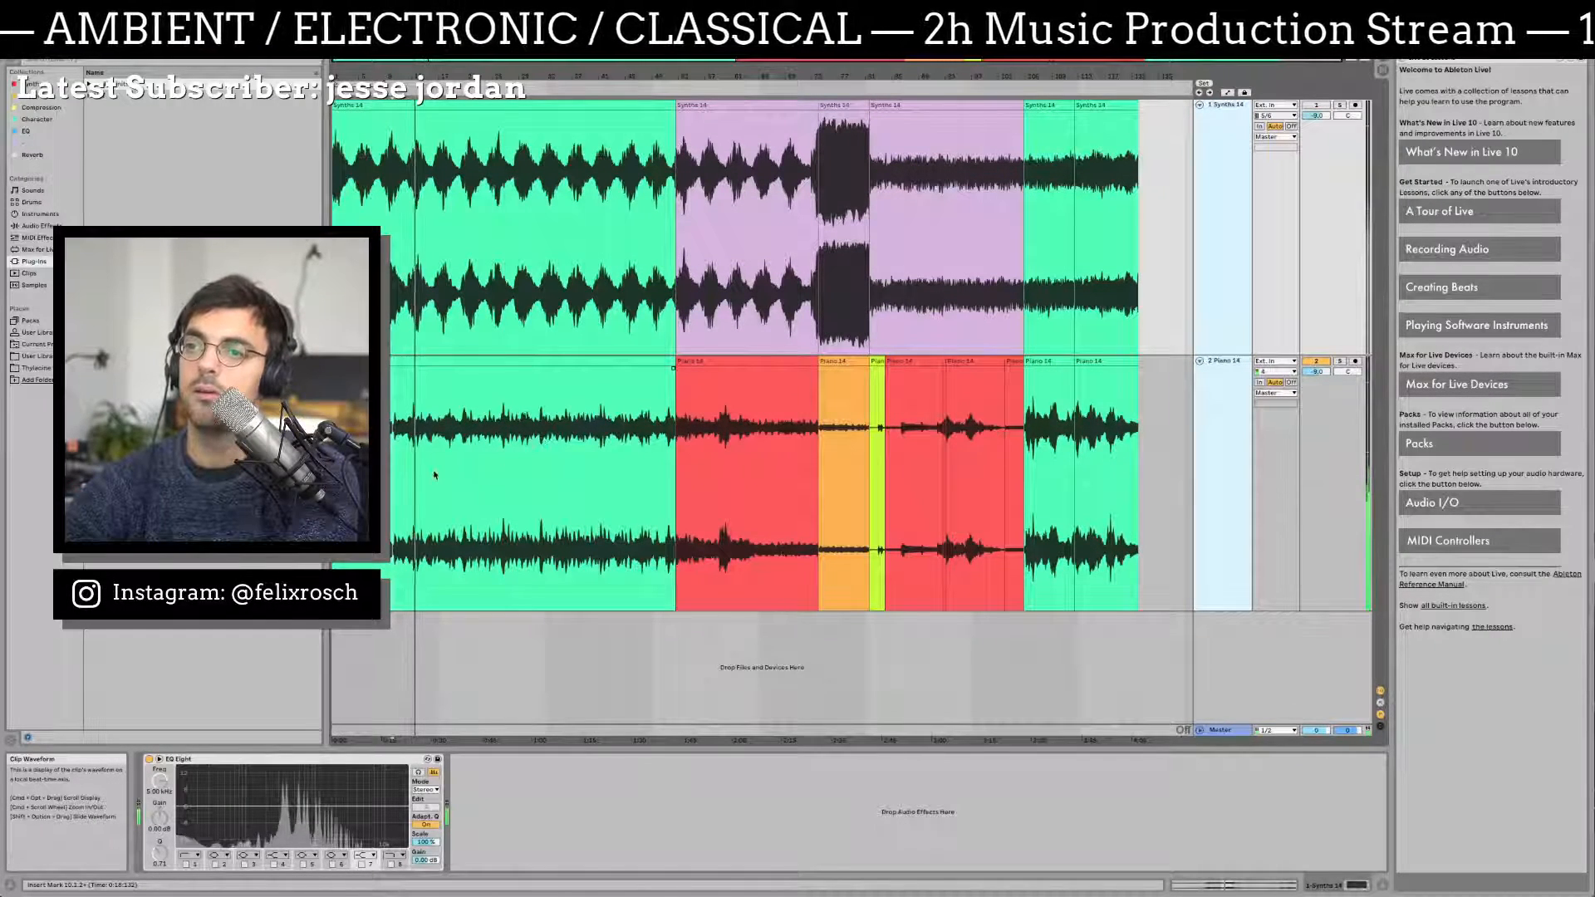
Step: Audition the early part of the long turquoise Piano clip in short stretches, from about bar 10 and from about bar 6
click(398, 541)
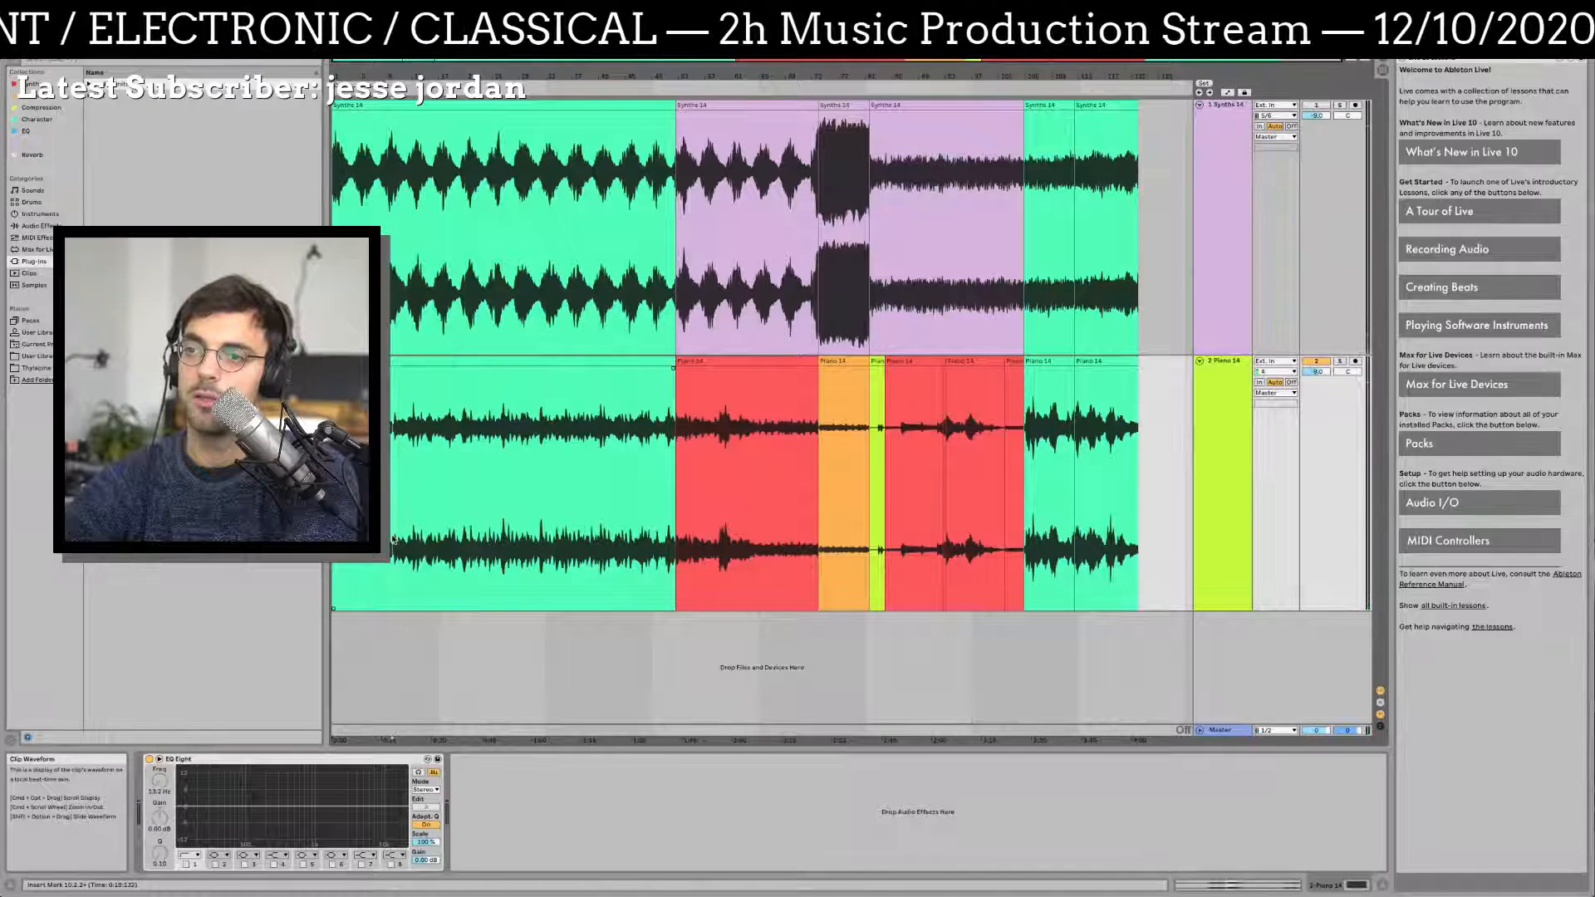
key(space)
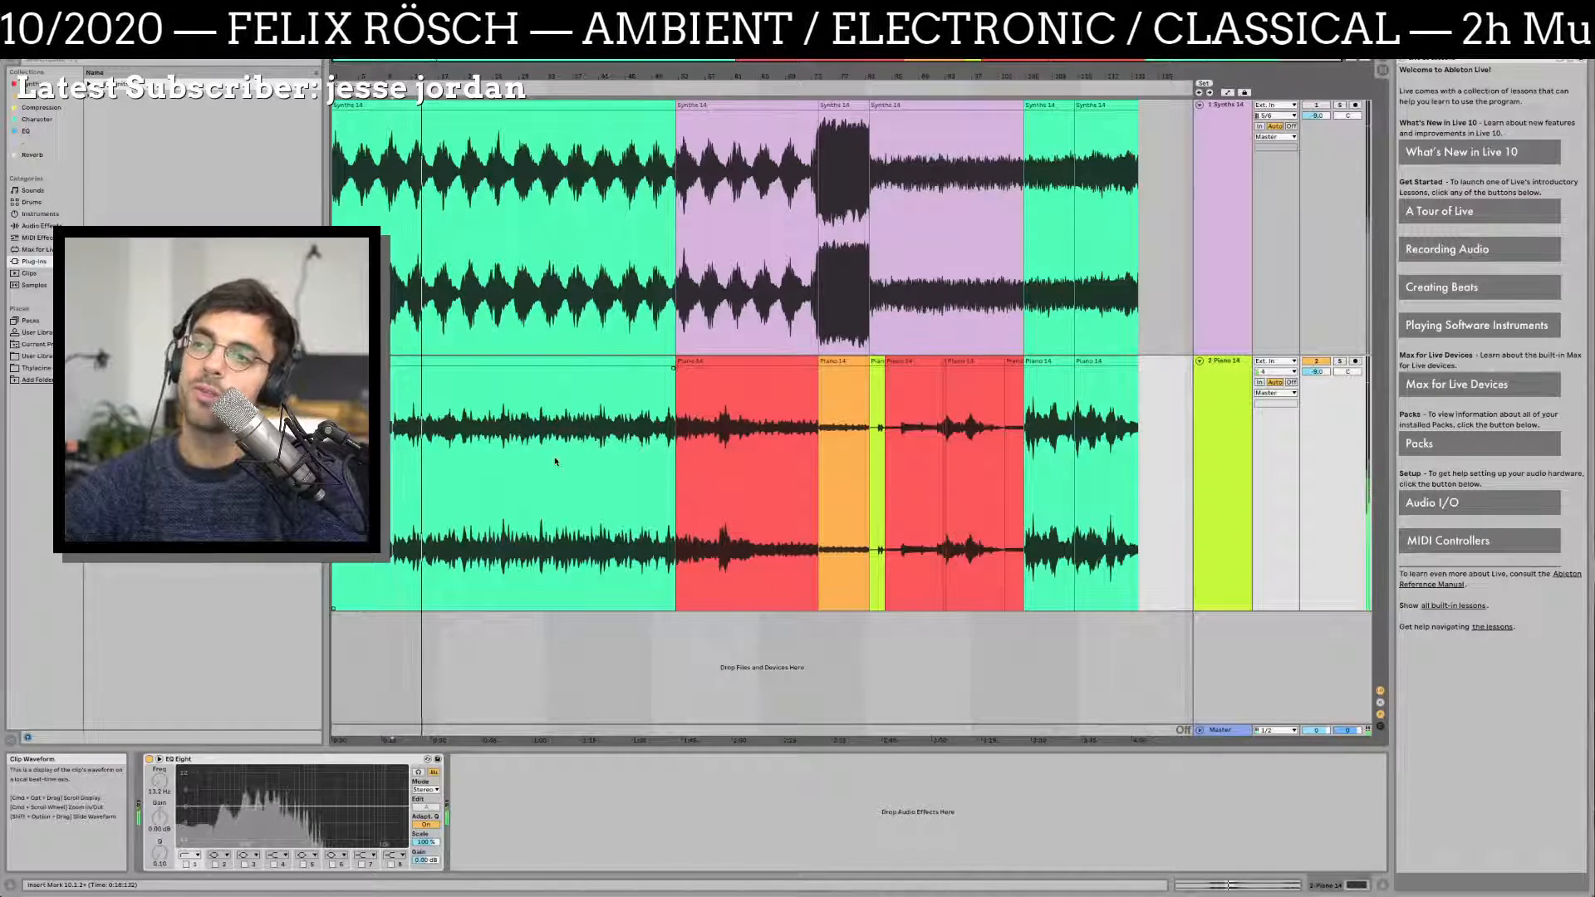
click(375, 486)
key(space)
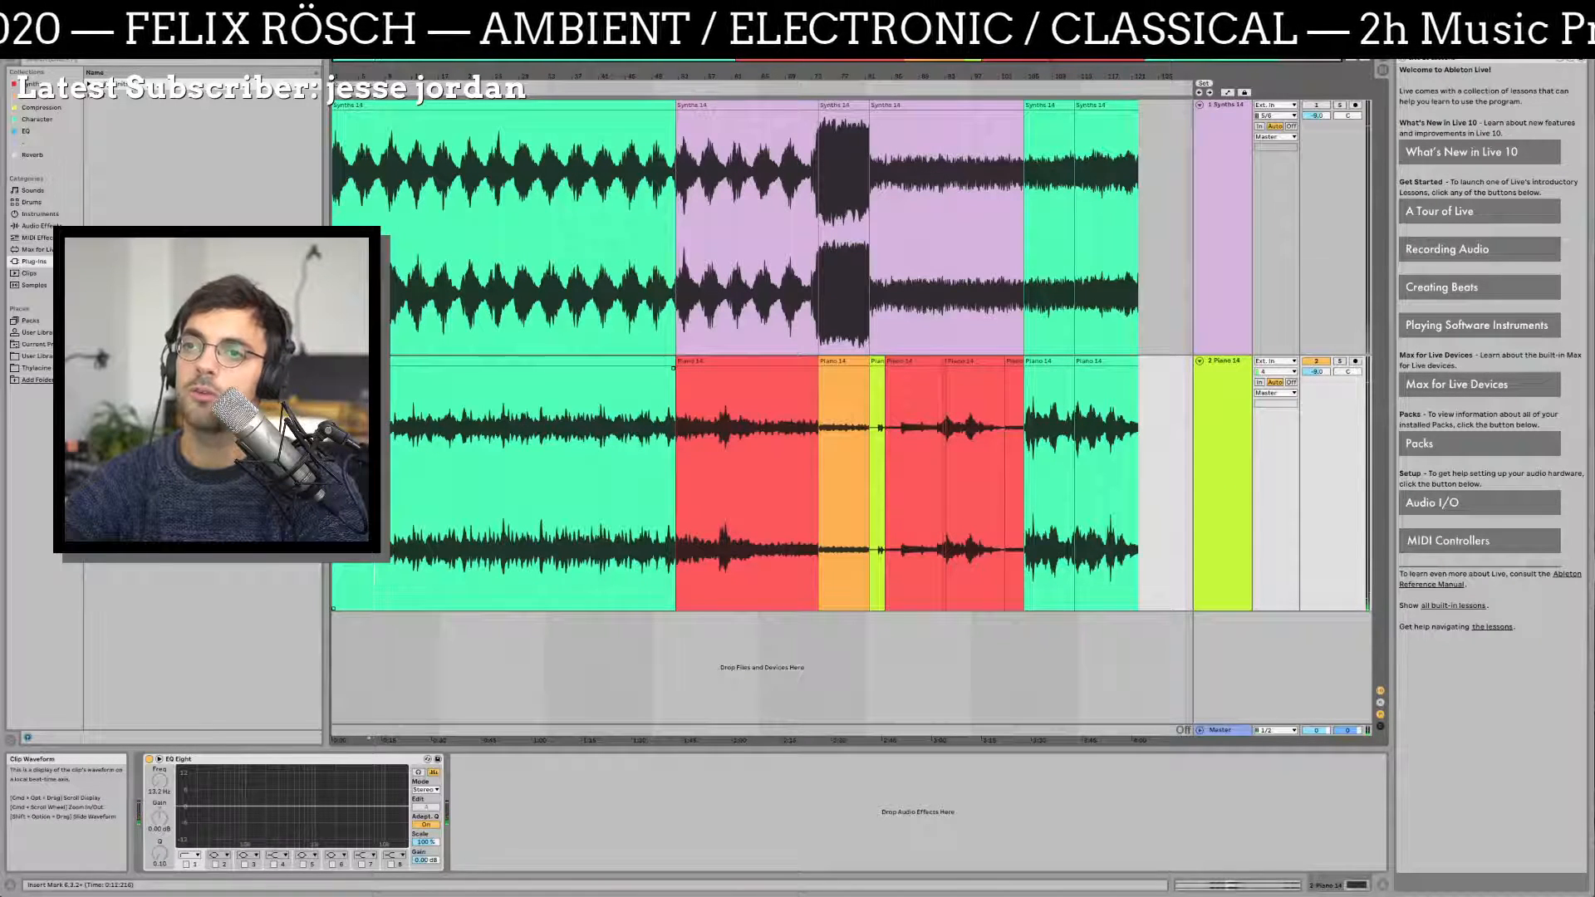
key(space)
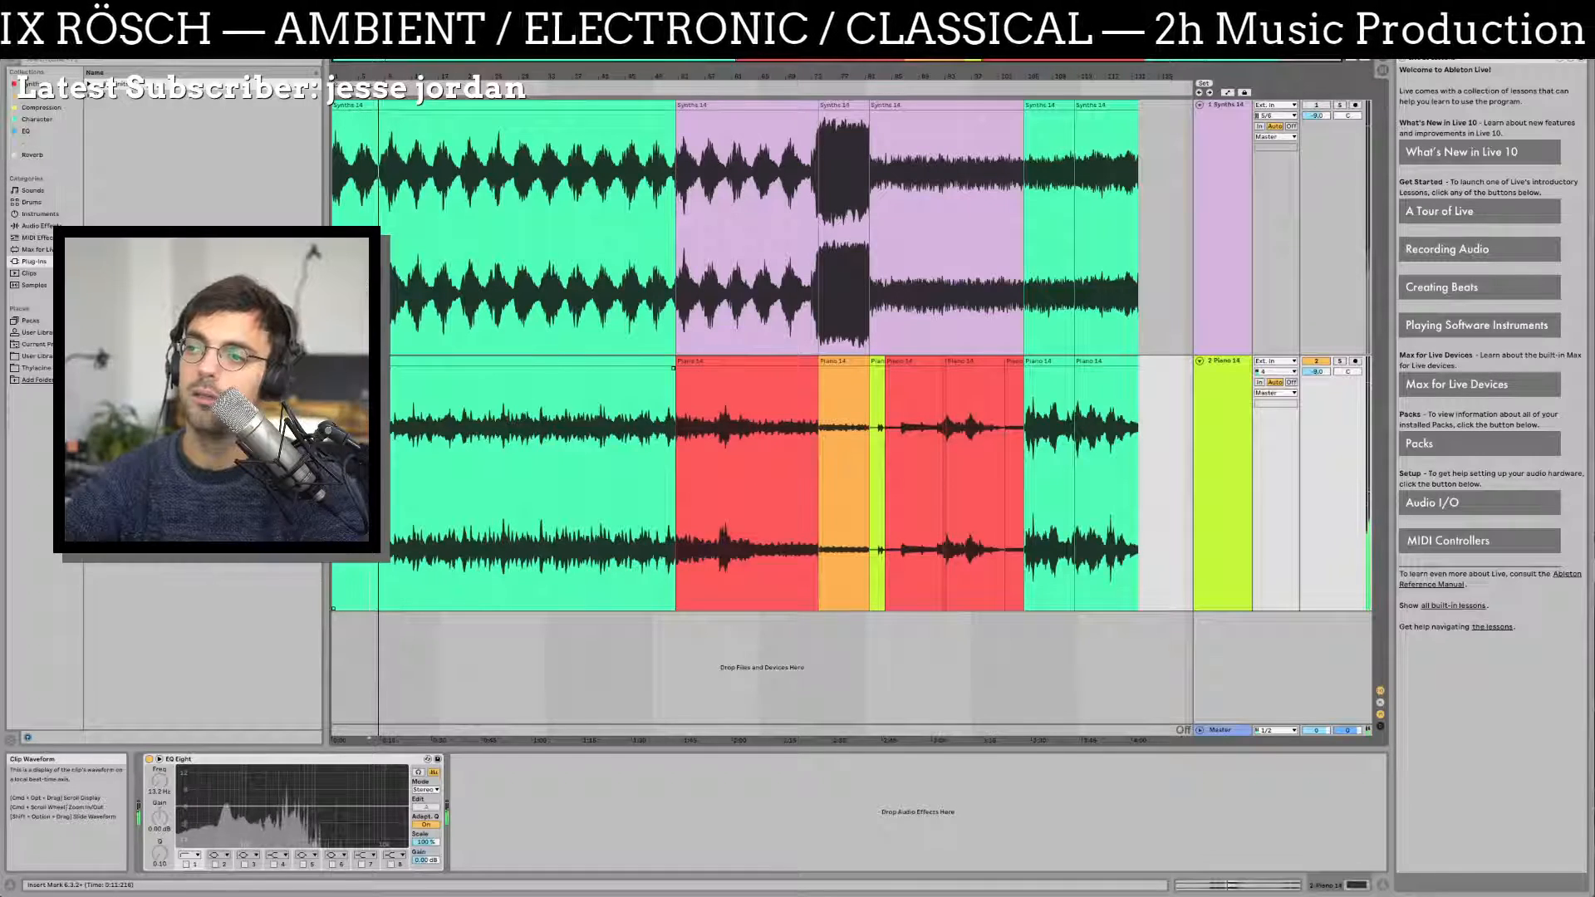
key(space)
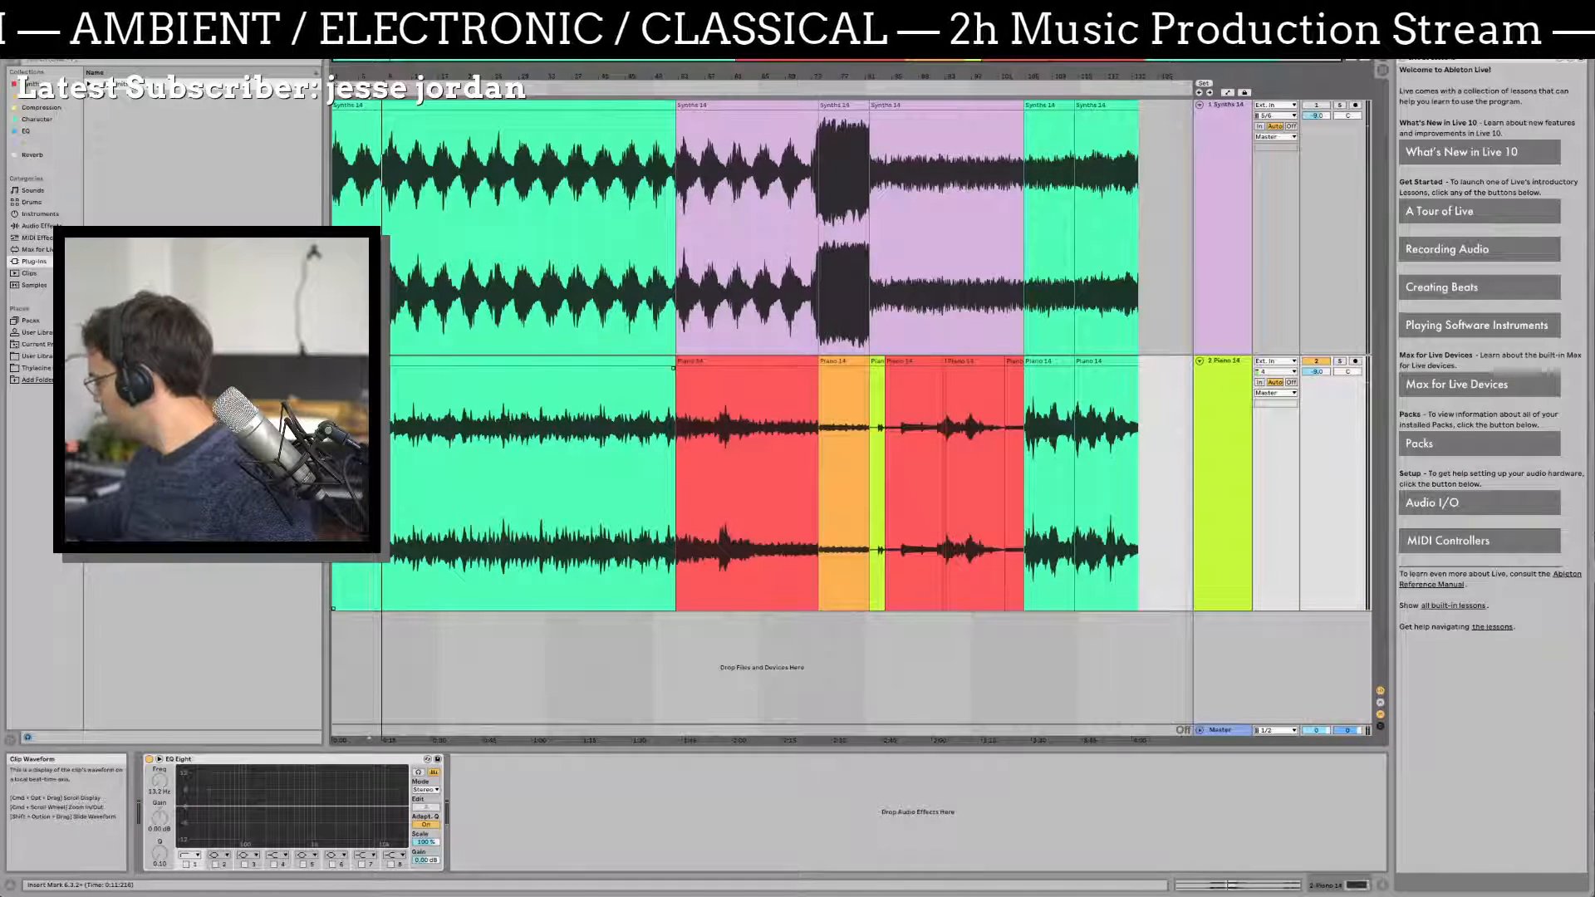
key(space)
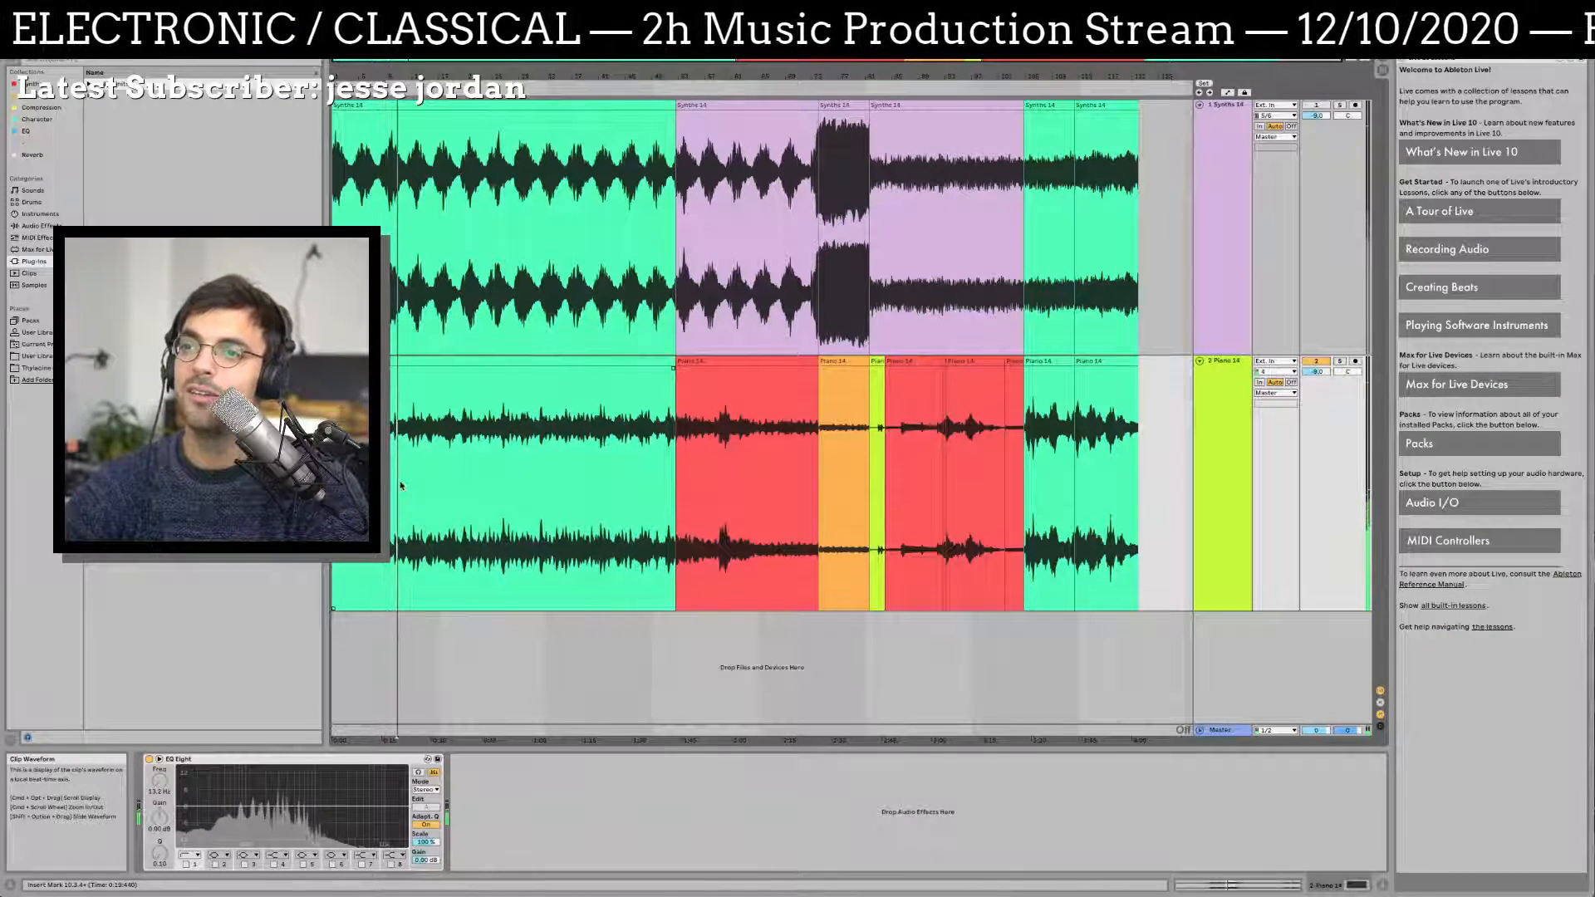
Step: Audition the long turquoise Piano clip further in, from about bar 31
click(538, 503)
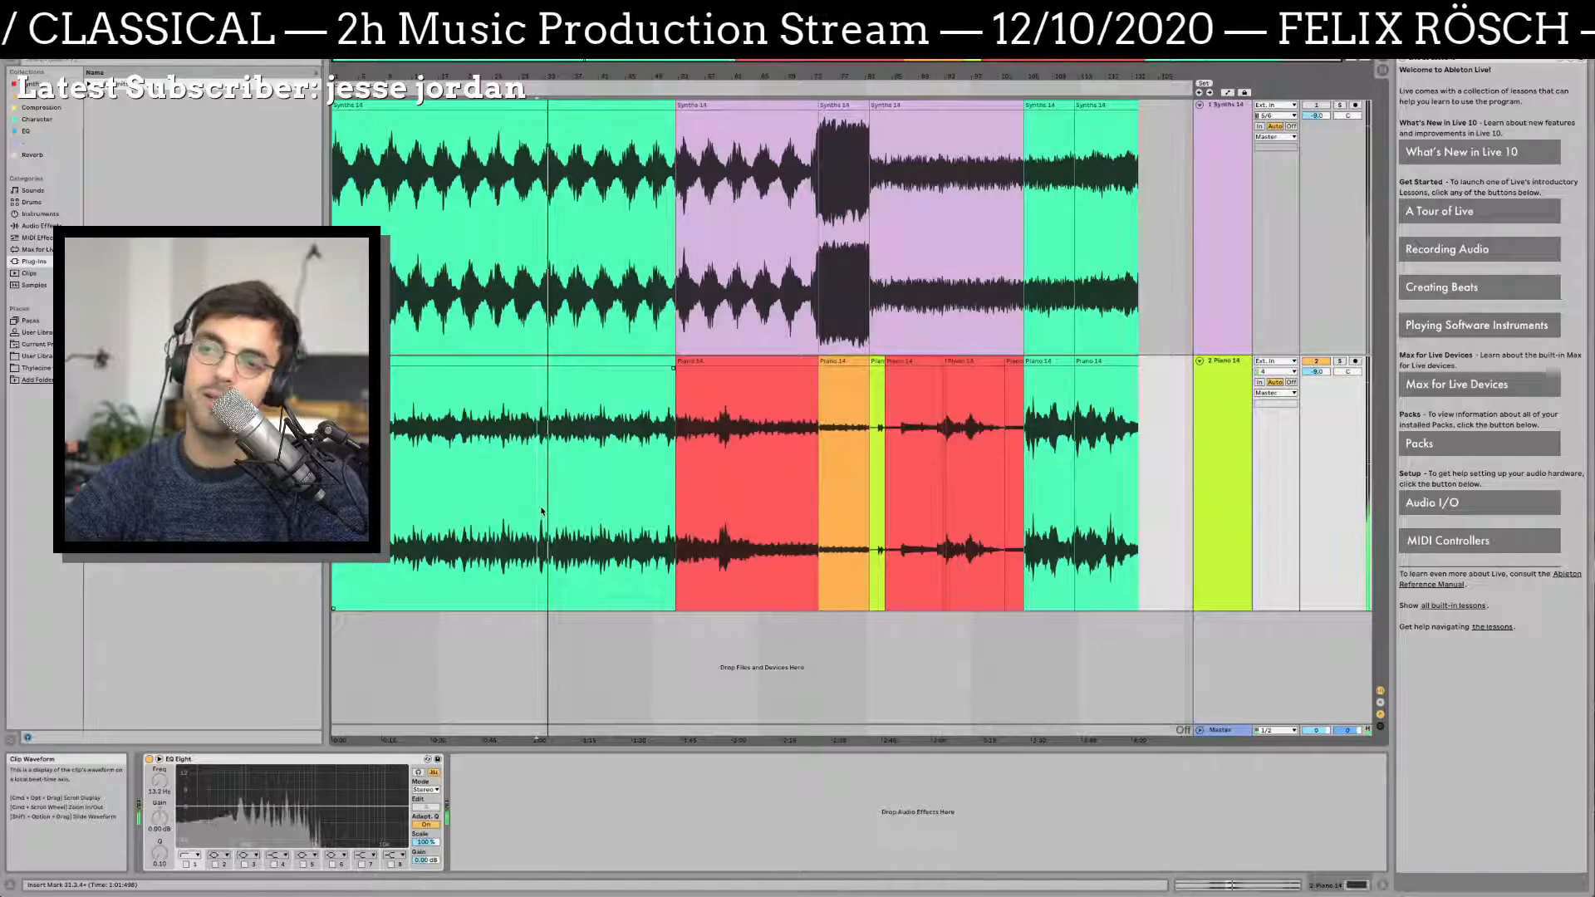
key(space)
drag(544, 76, 654, 76)
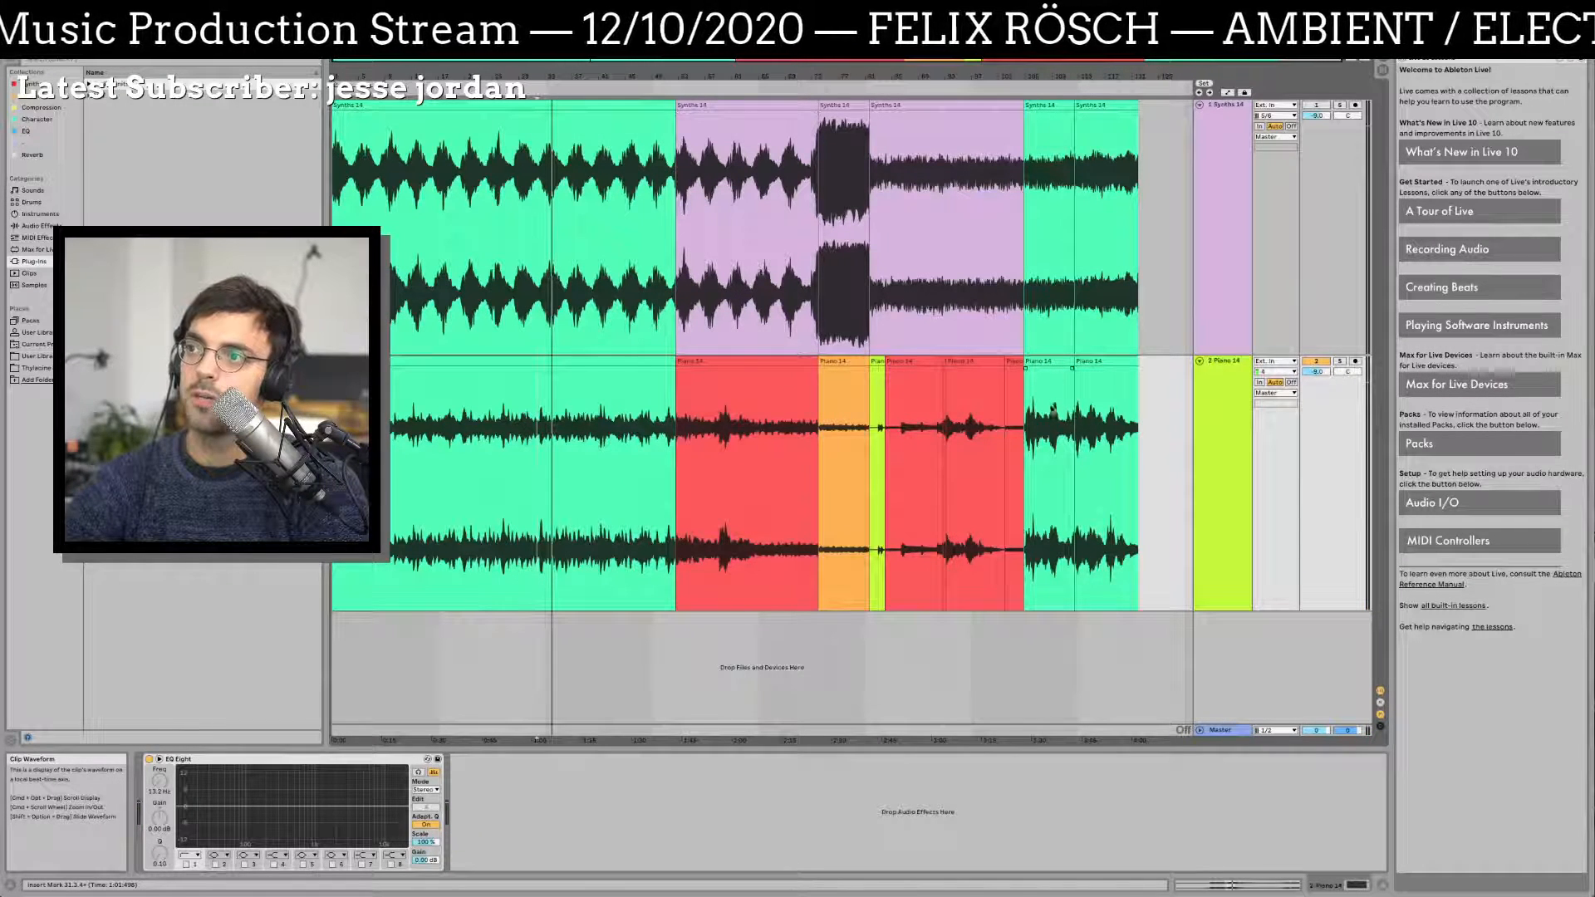
Step: Play the first short turquoise Piano clip near the end of the arrangement up close, through to the start of the second one
click(1110, 362)
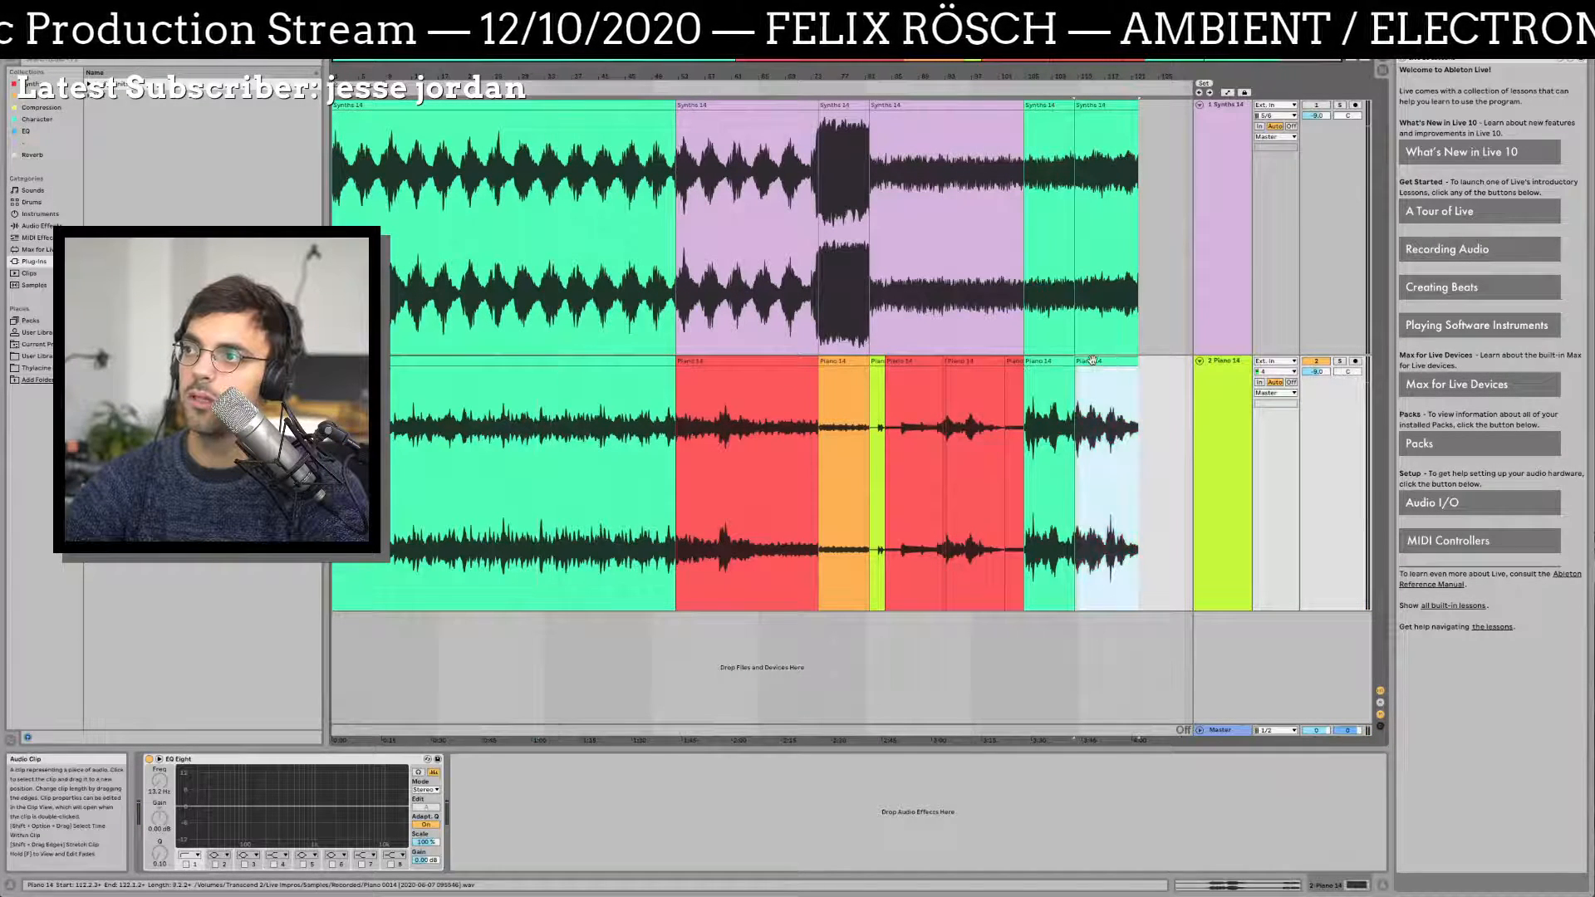
click(1040, 363)
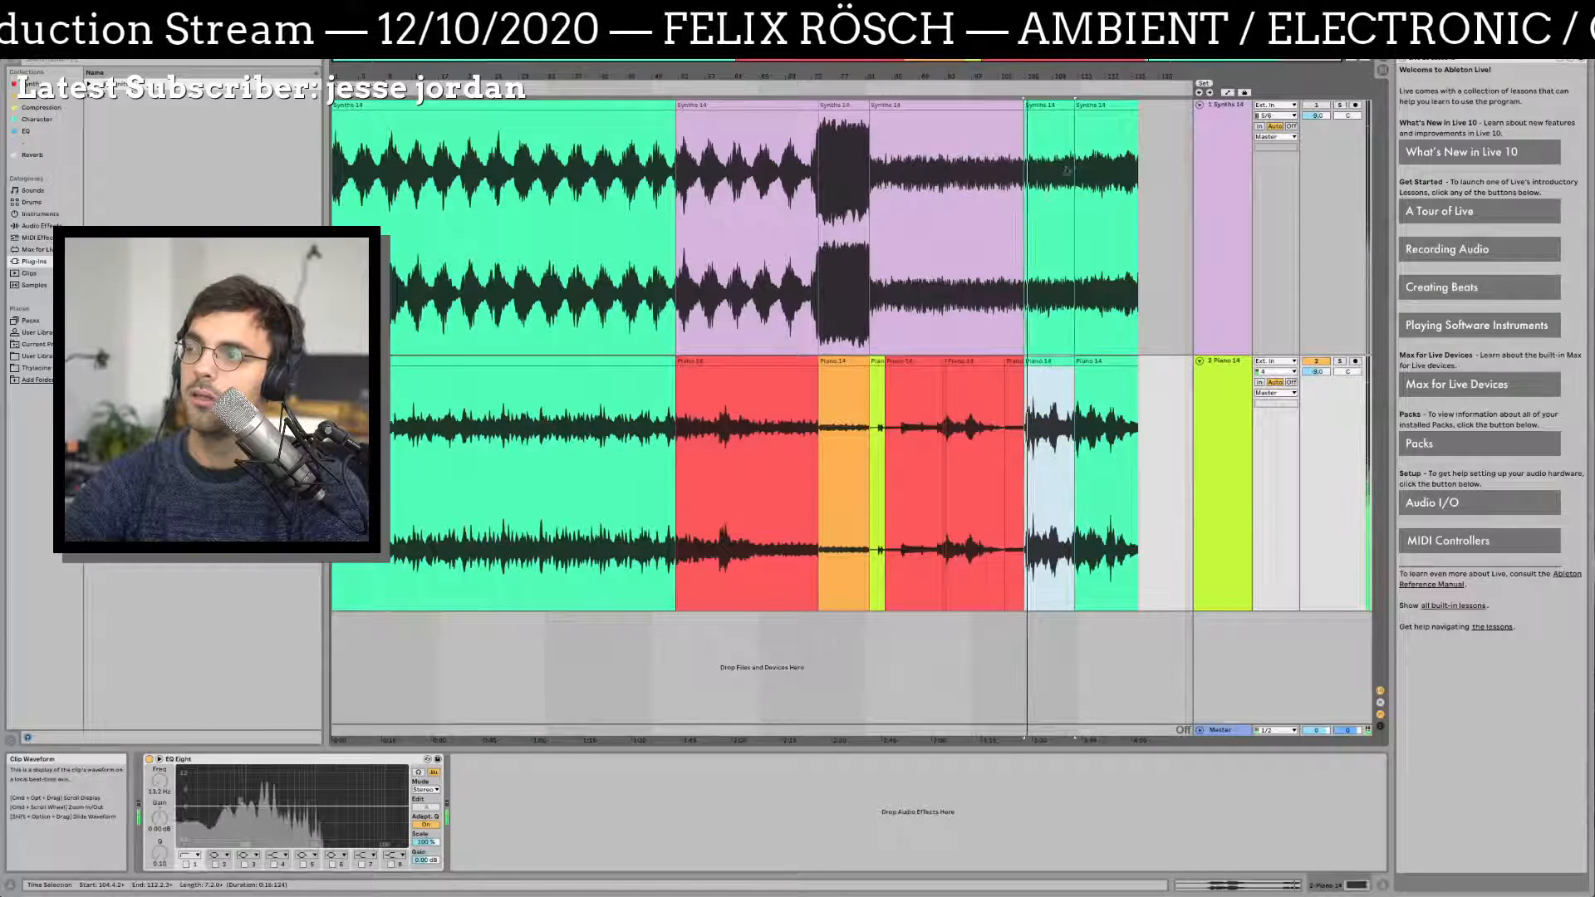
scroll(1071, 171, up, 5)
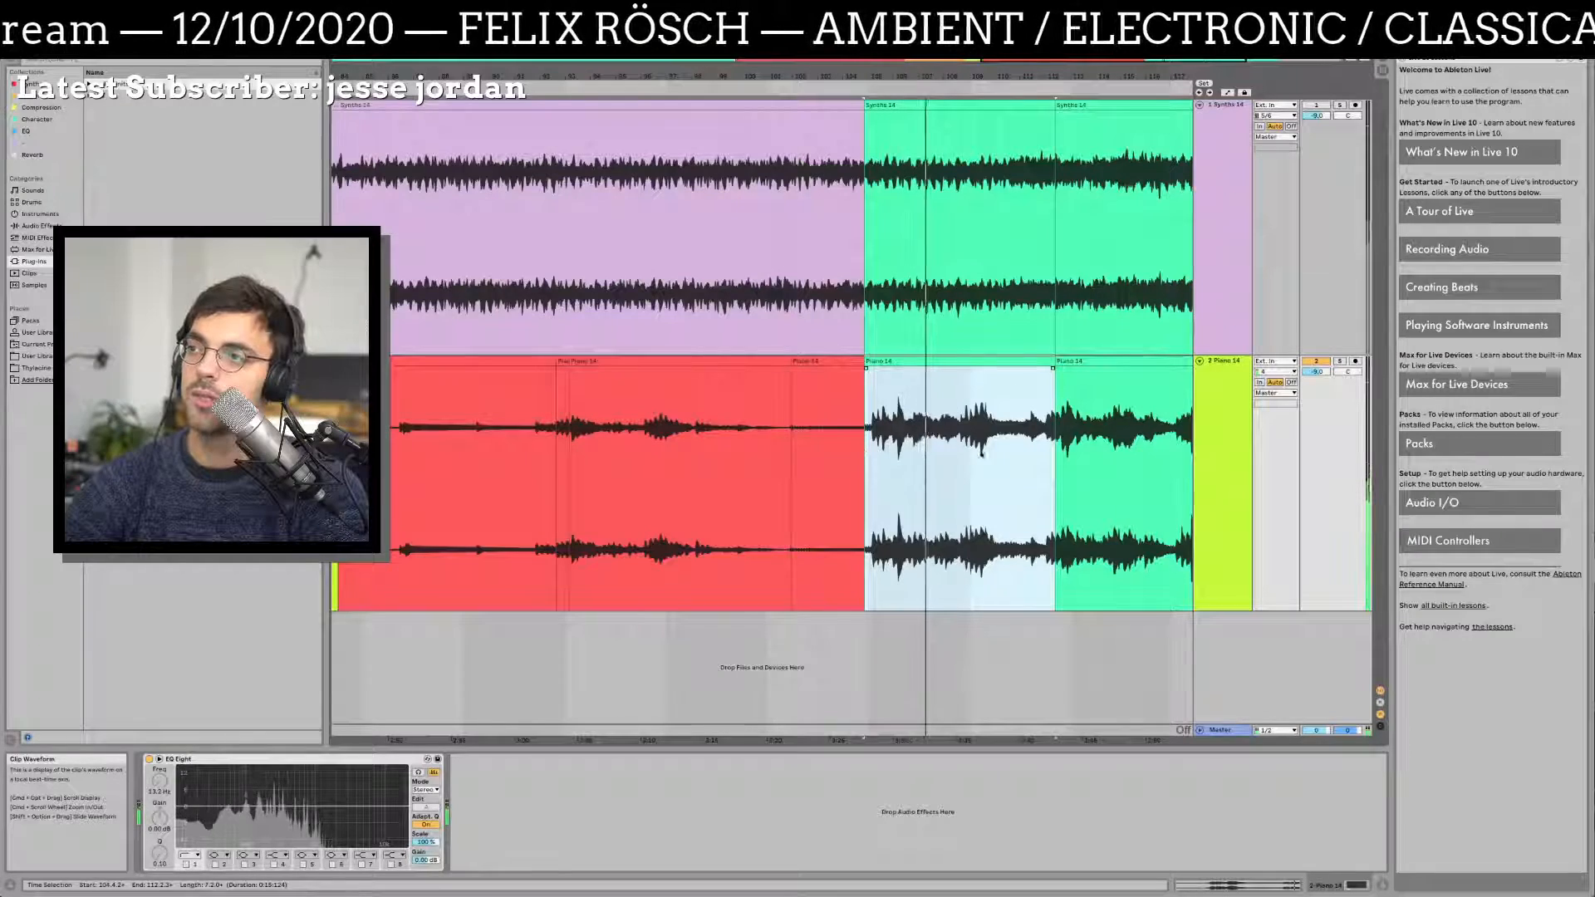
scroll(982, 452, right, 5)
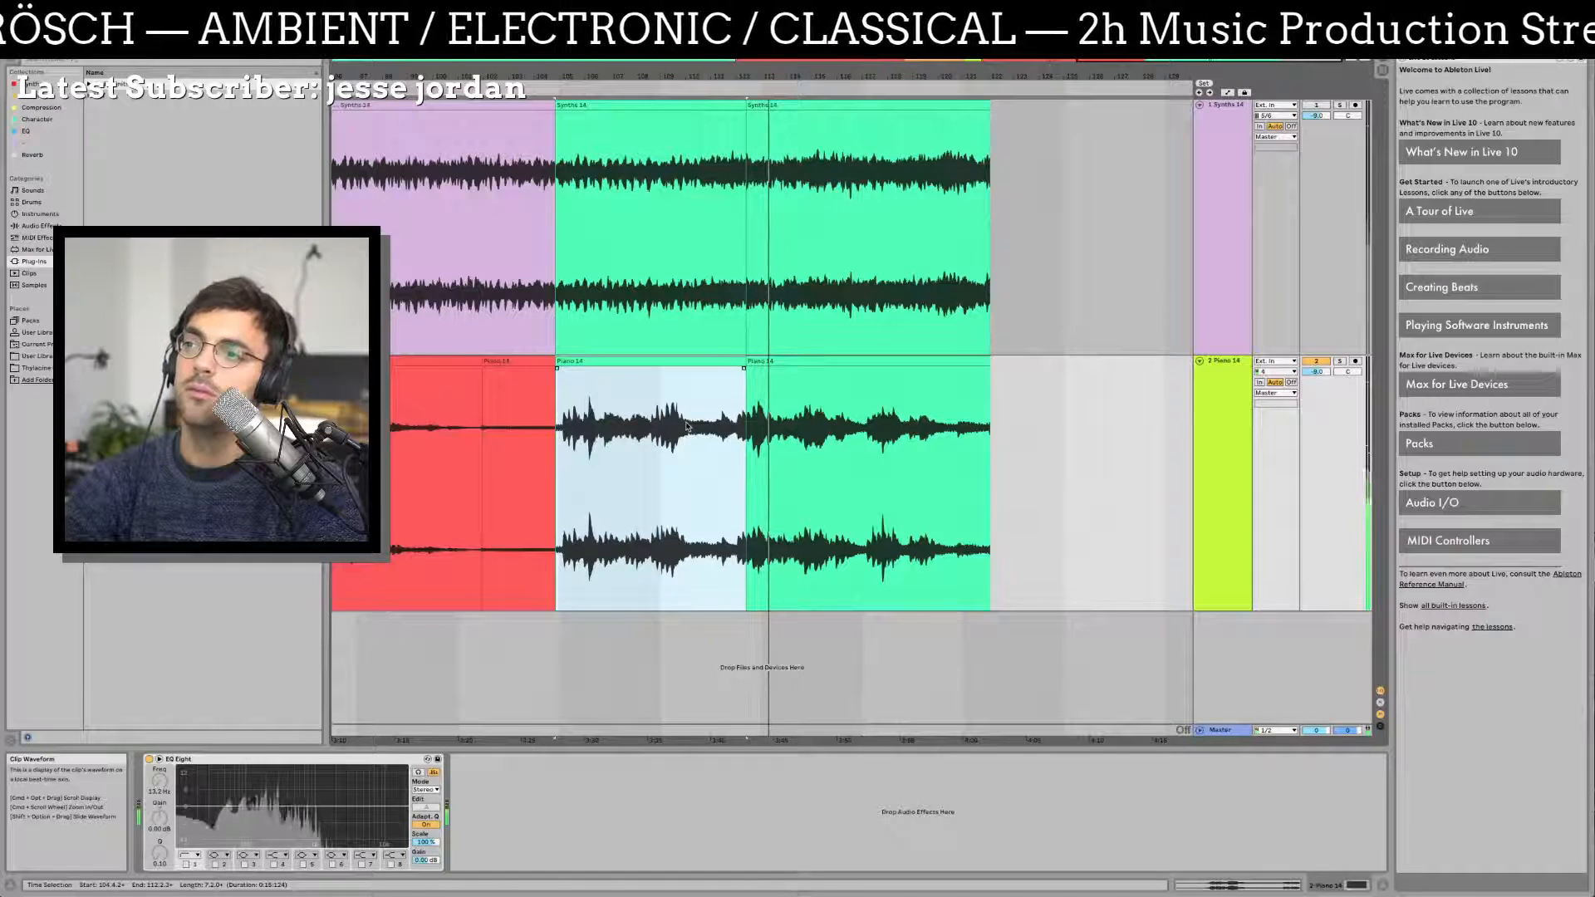
key(space)
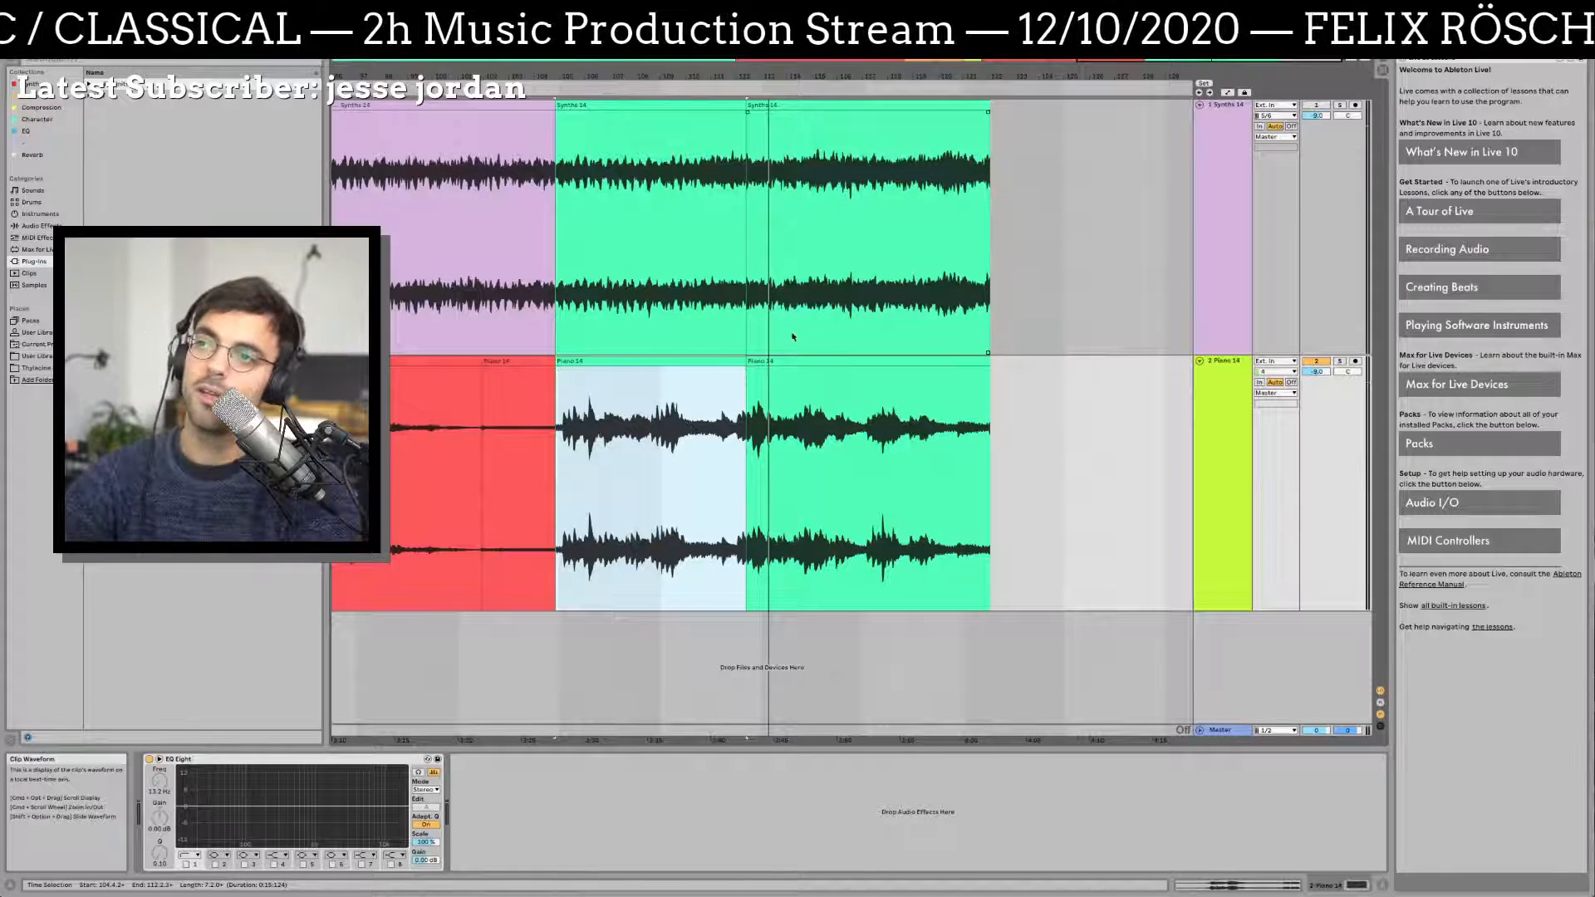
Step: Audition the second short turquoise Piano clip from its start and its middle passage from about bar 115 up close
click(790, 364)
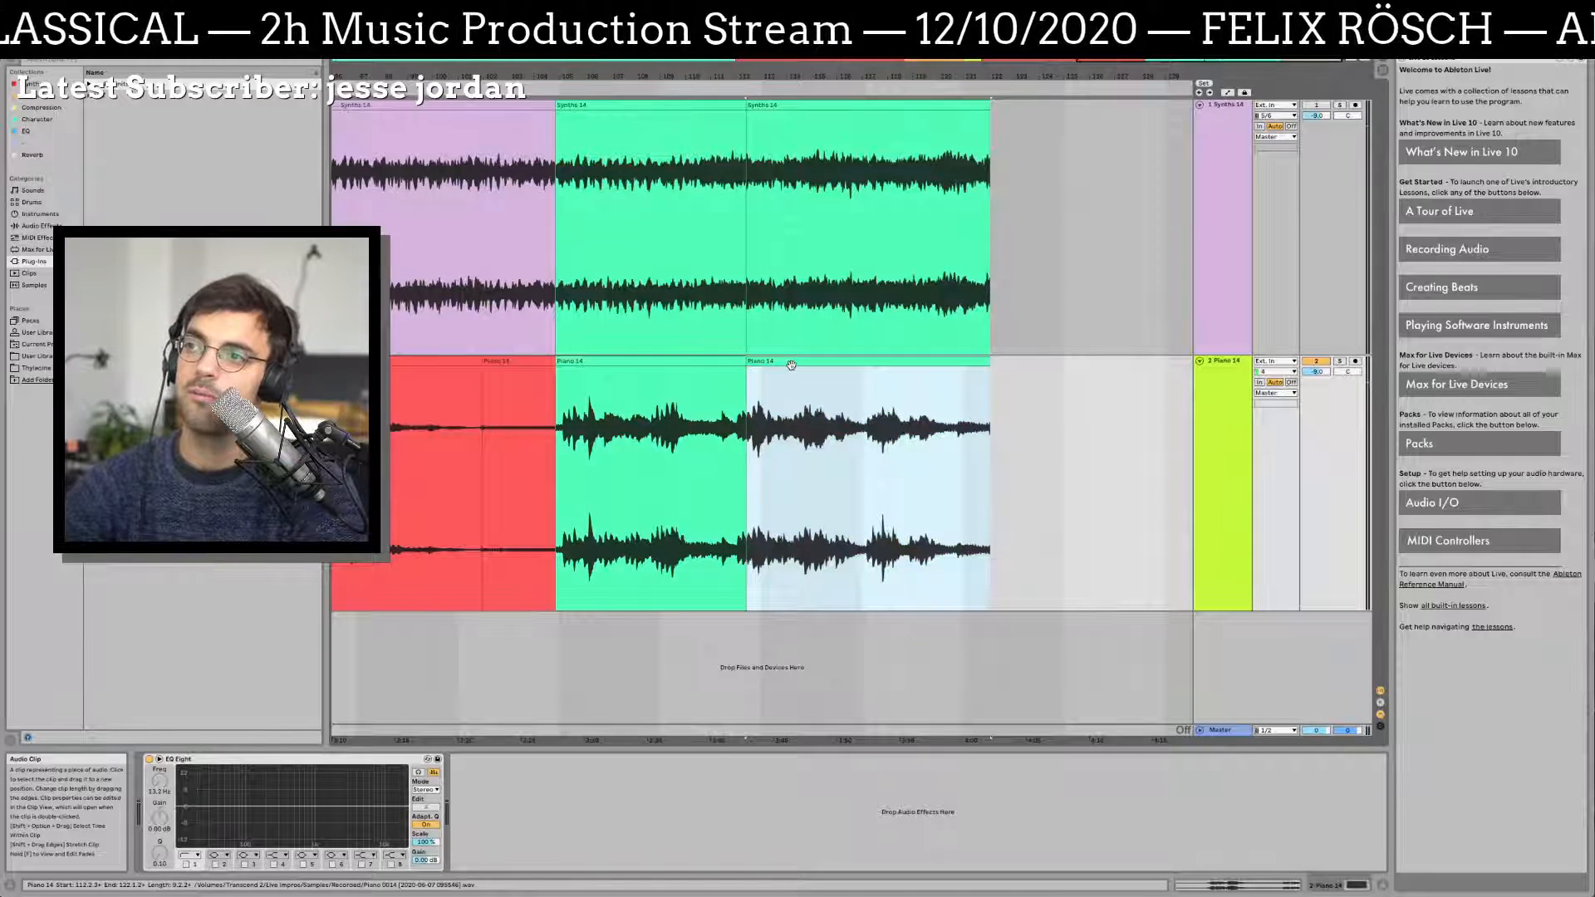
key(space)
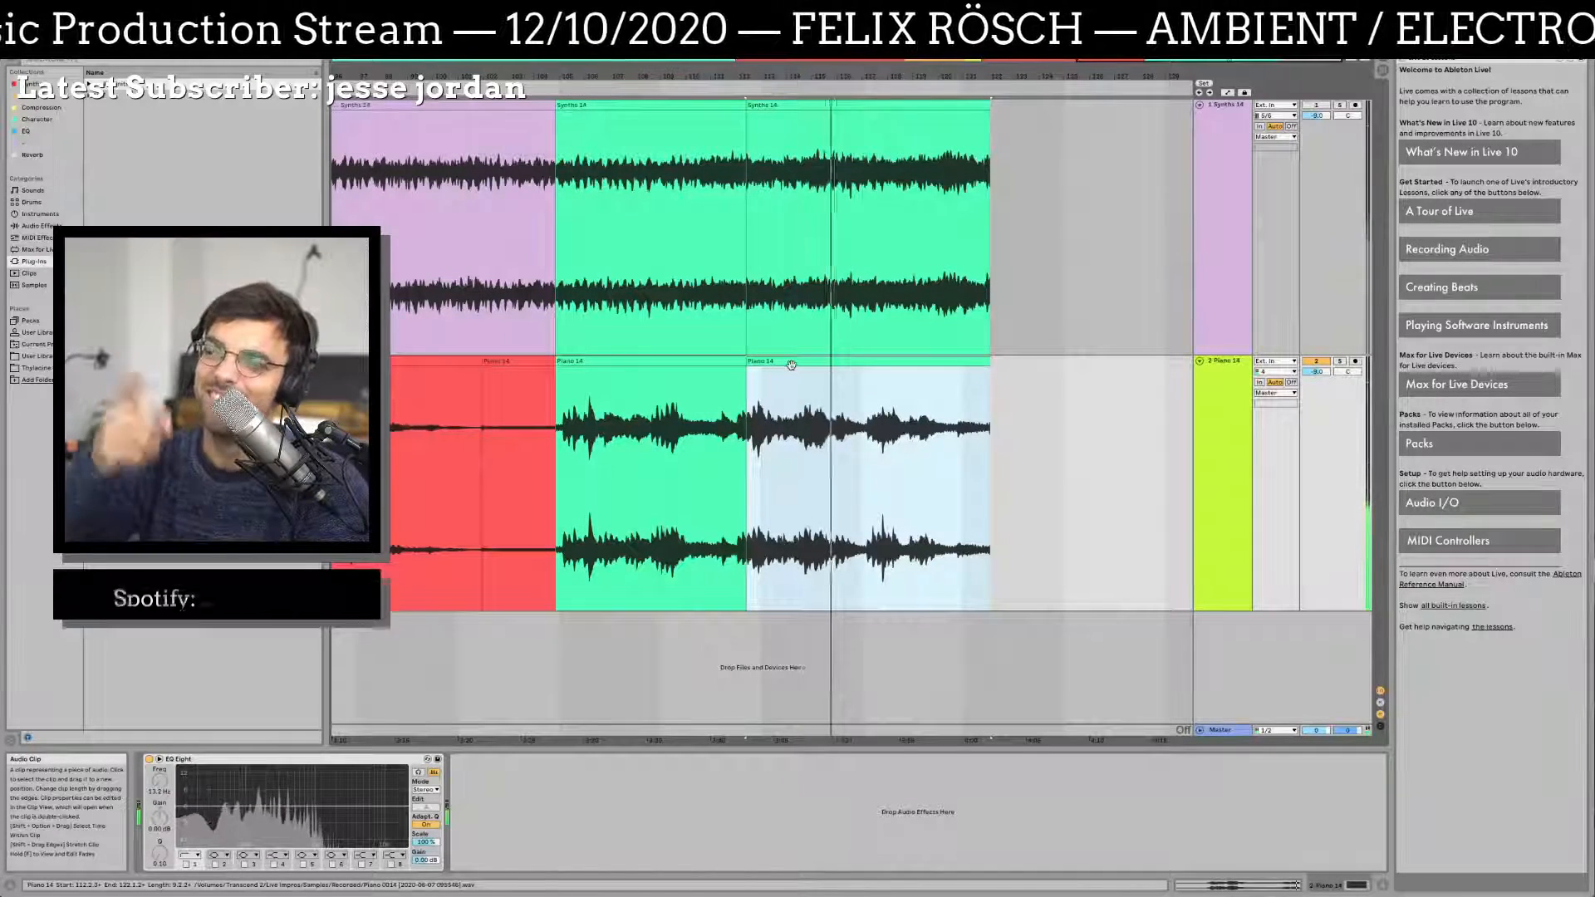
drag(851, 77, 853, 187)
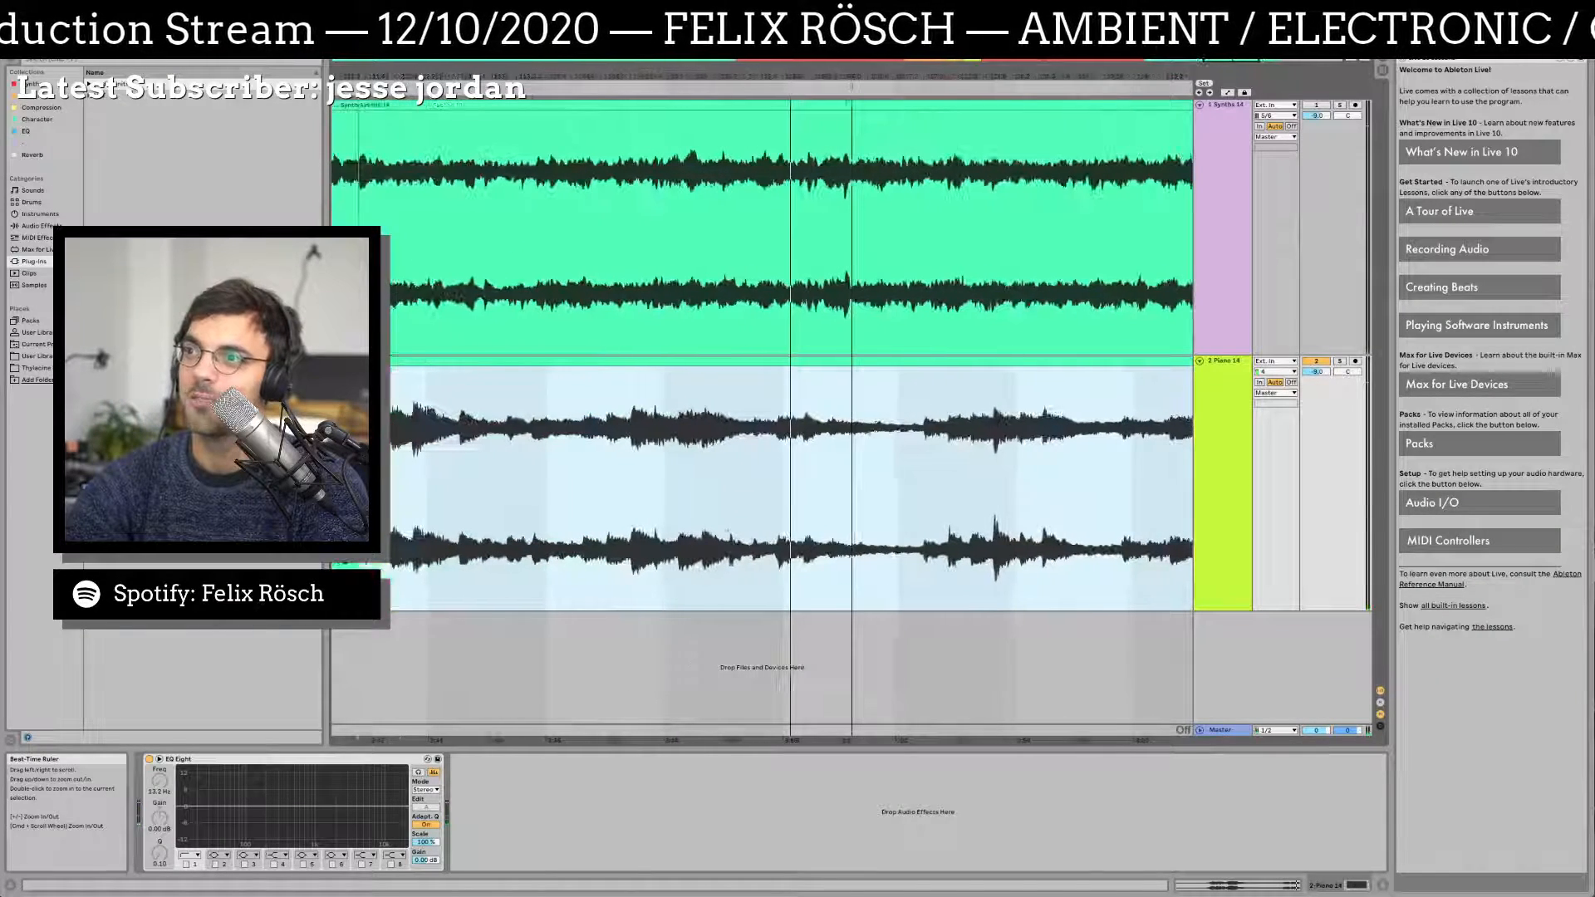
click(678, 499)
key(space)
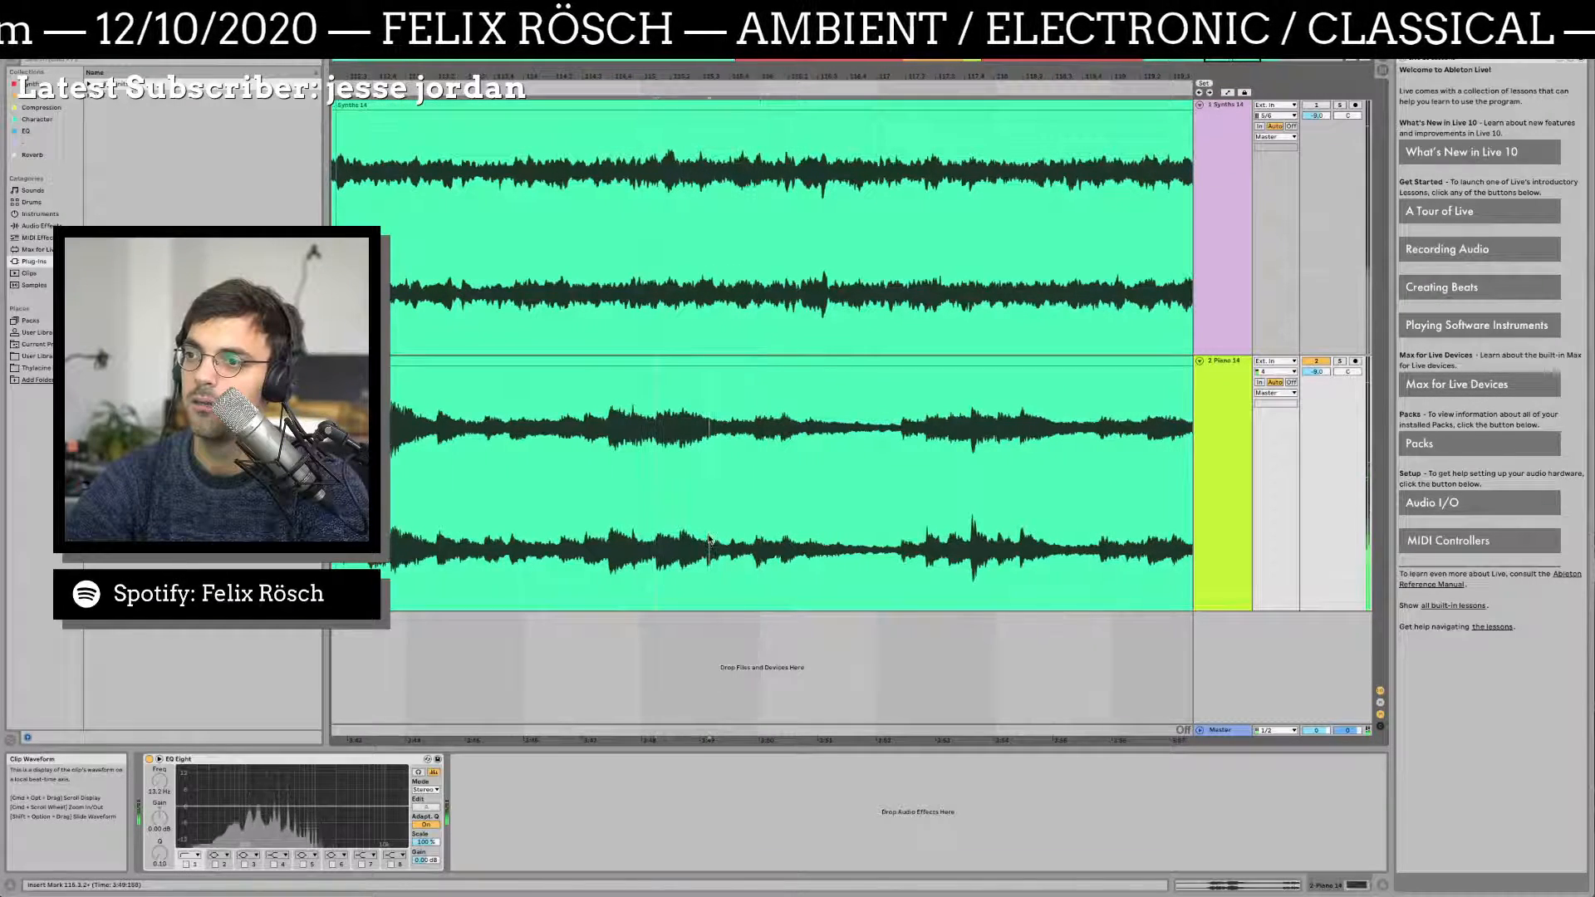
key(space)
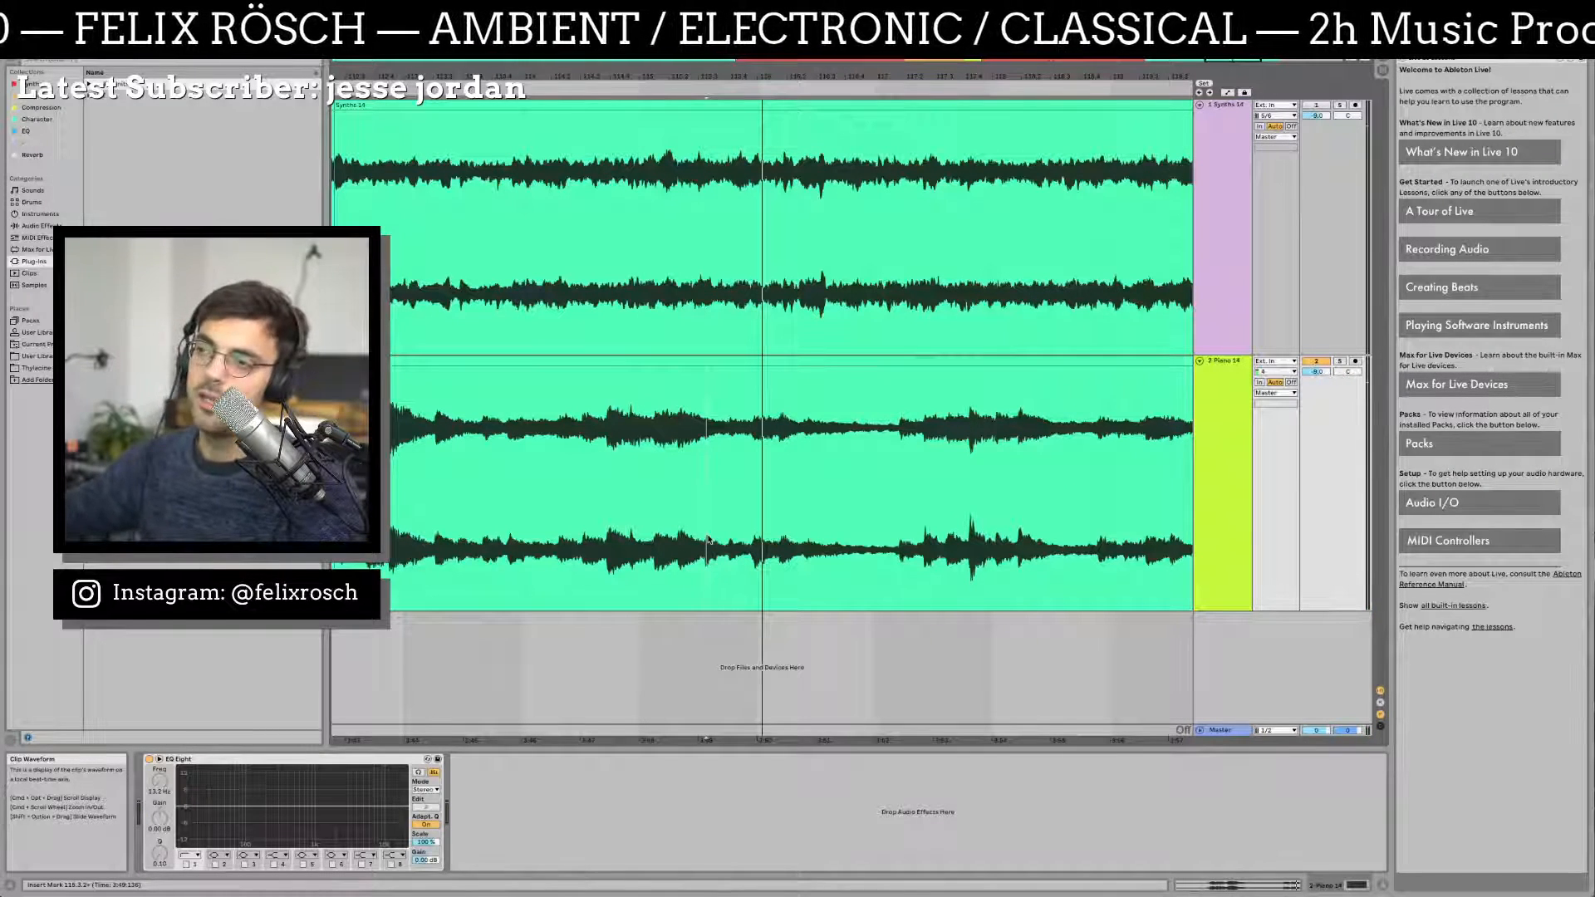
key(space)
key(space)
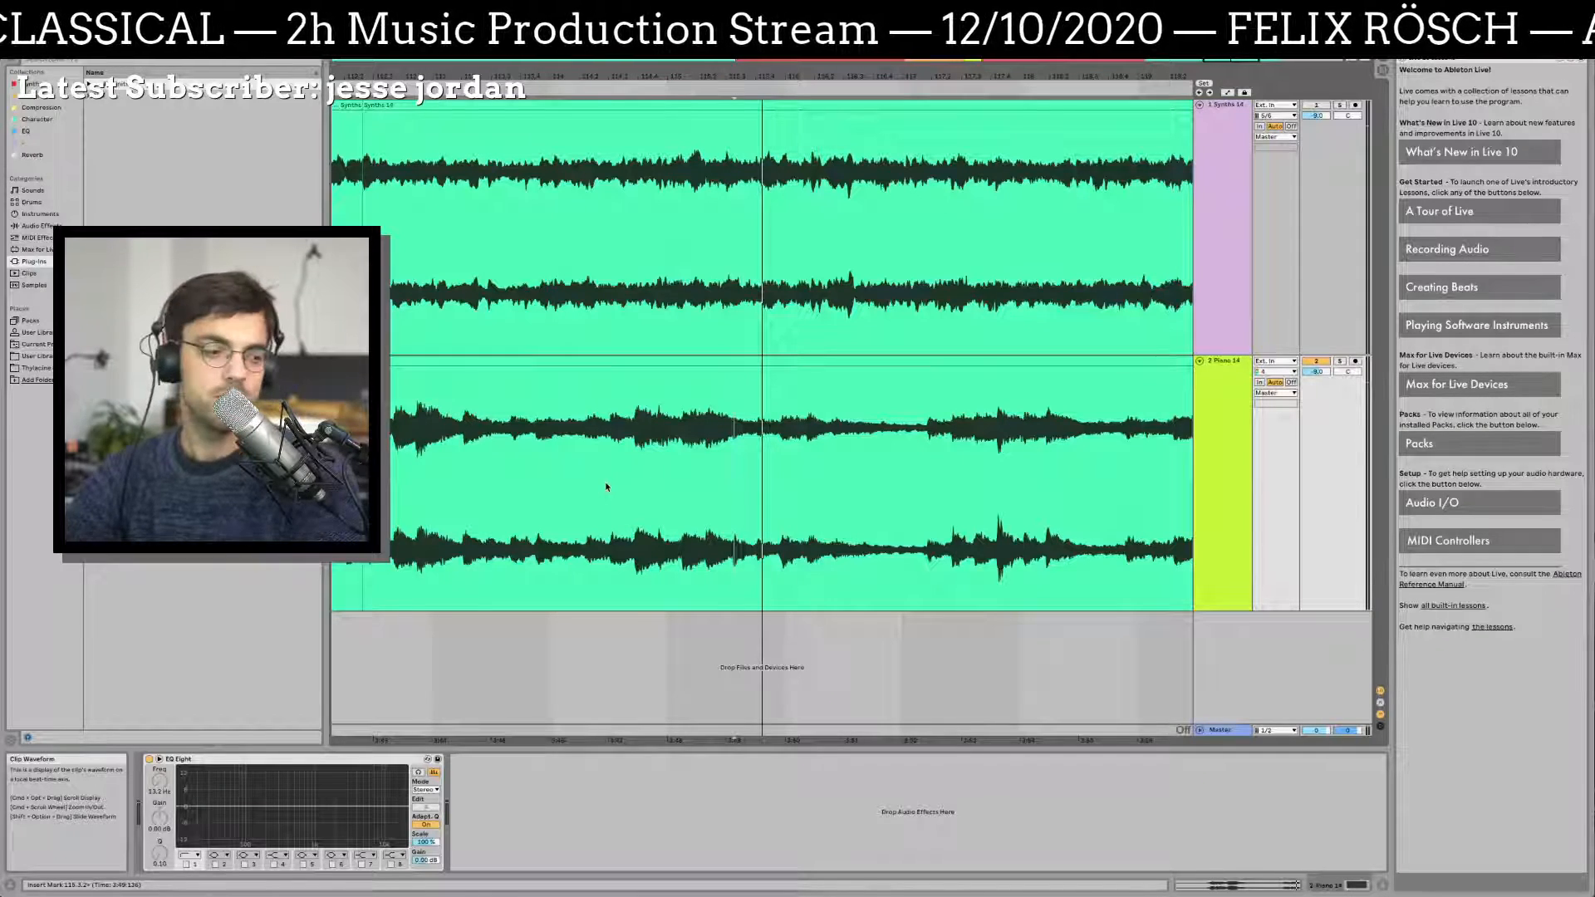
Step: Replay the second short turquoise Piano clip from its beginning
click(430, 358)
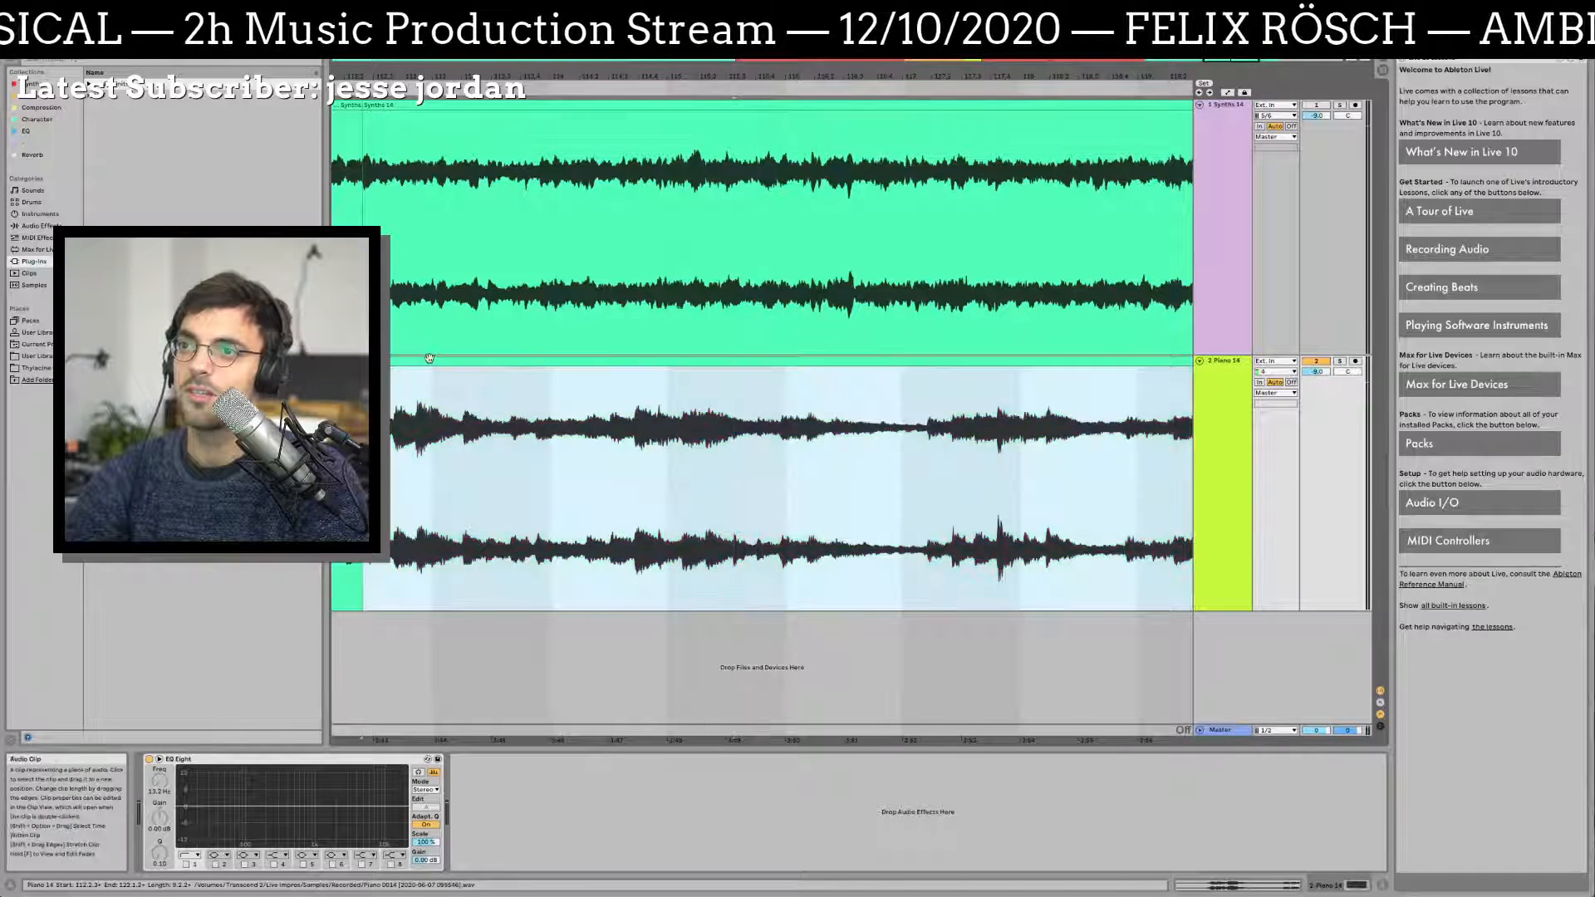
key(space)
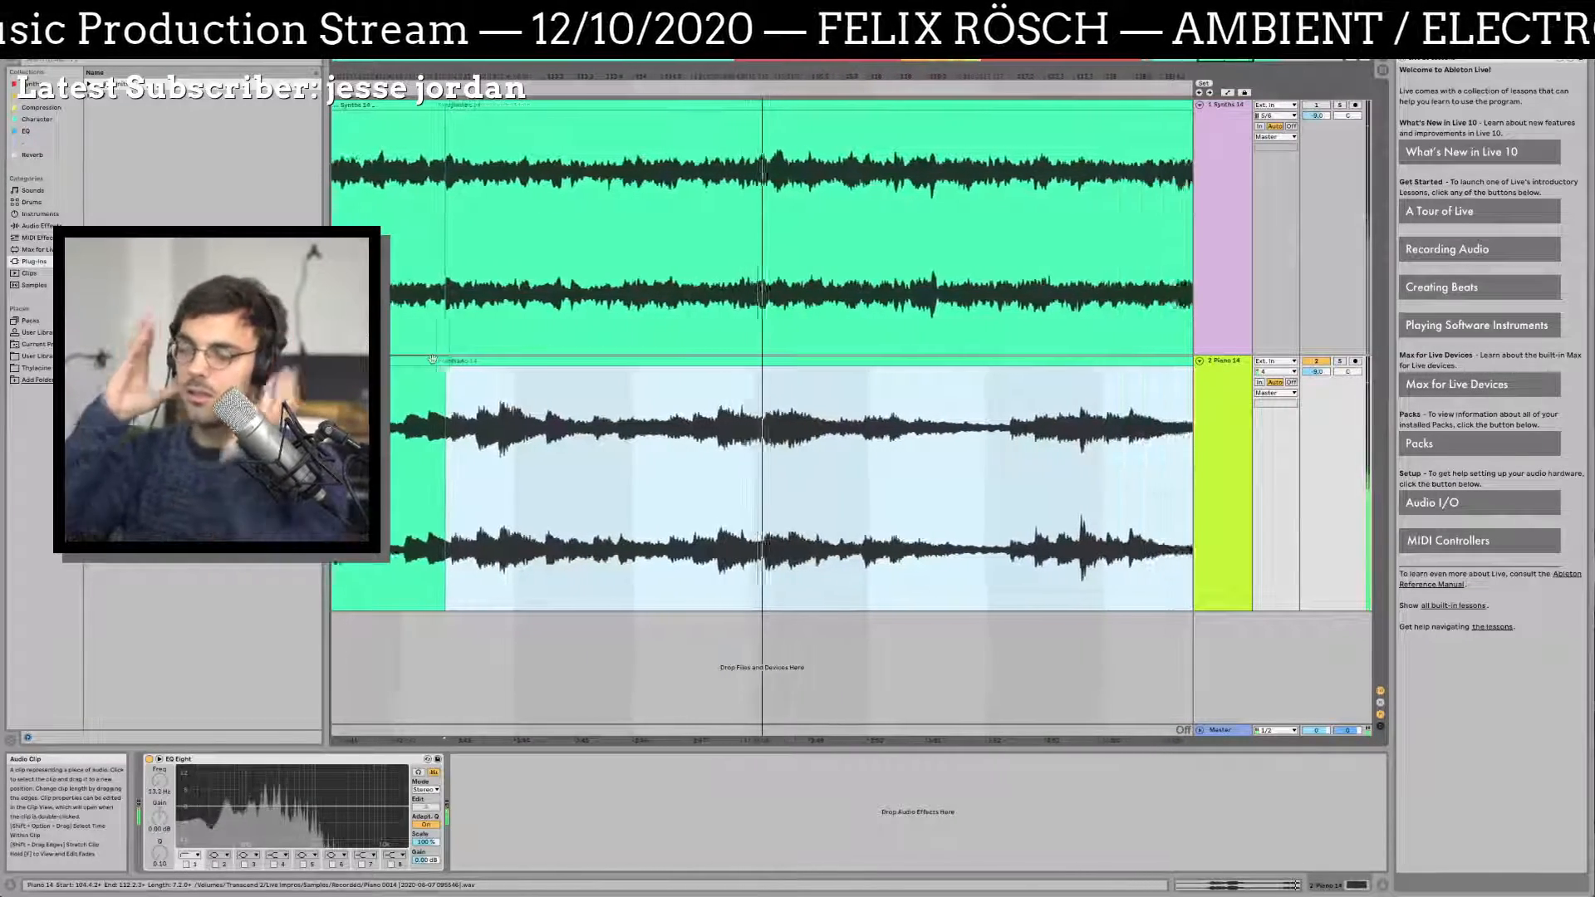
key(space)
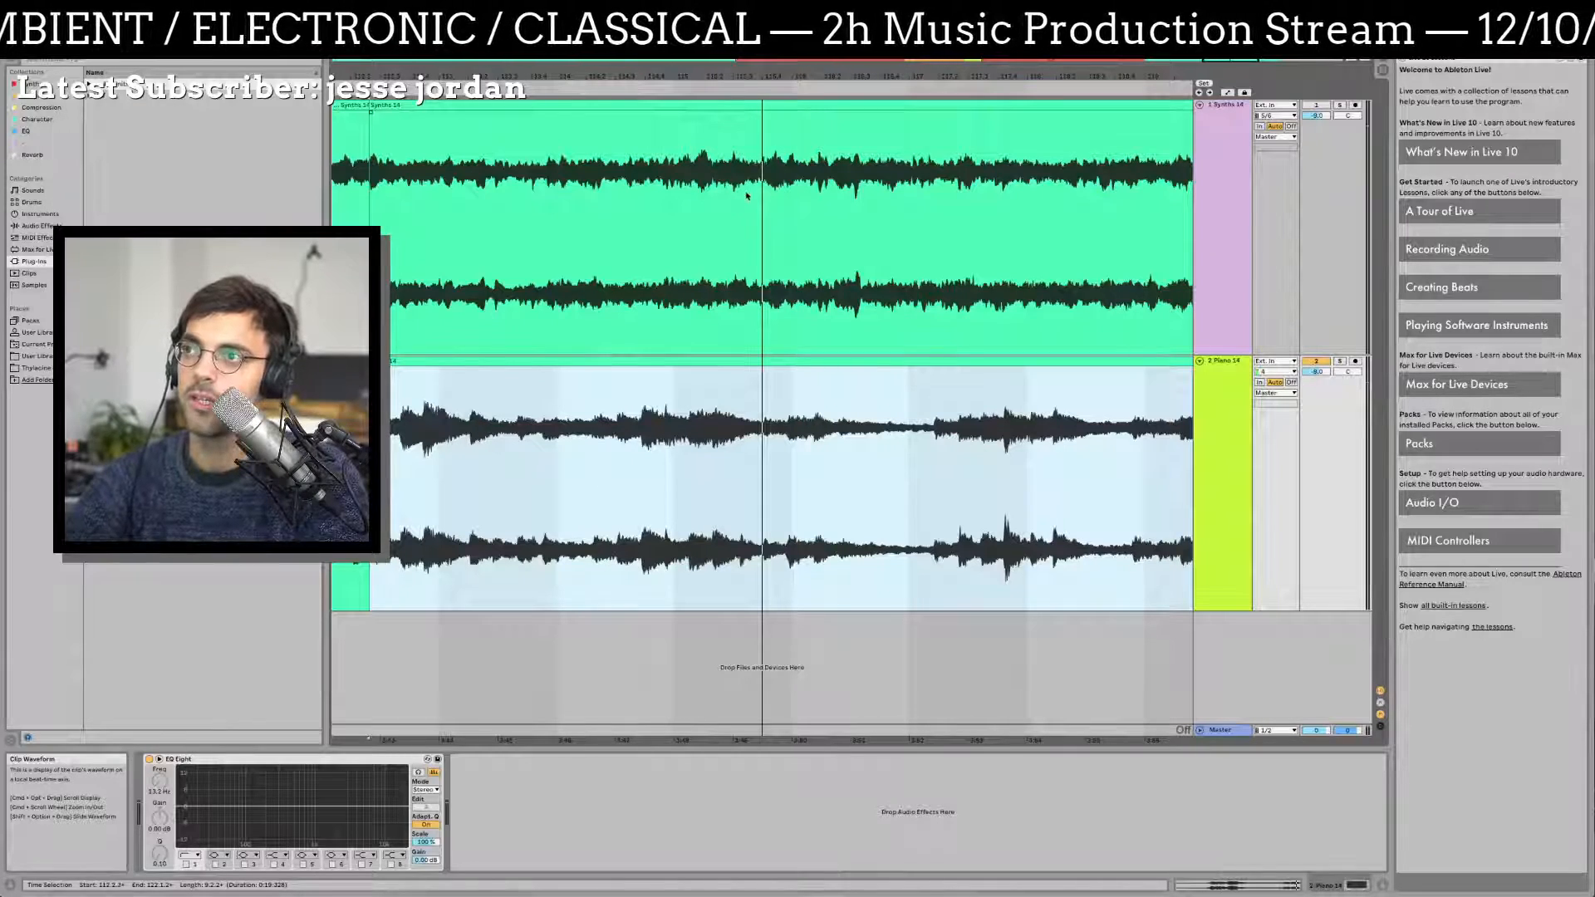
drag(752, 79, 752, 63)
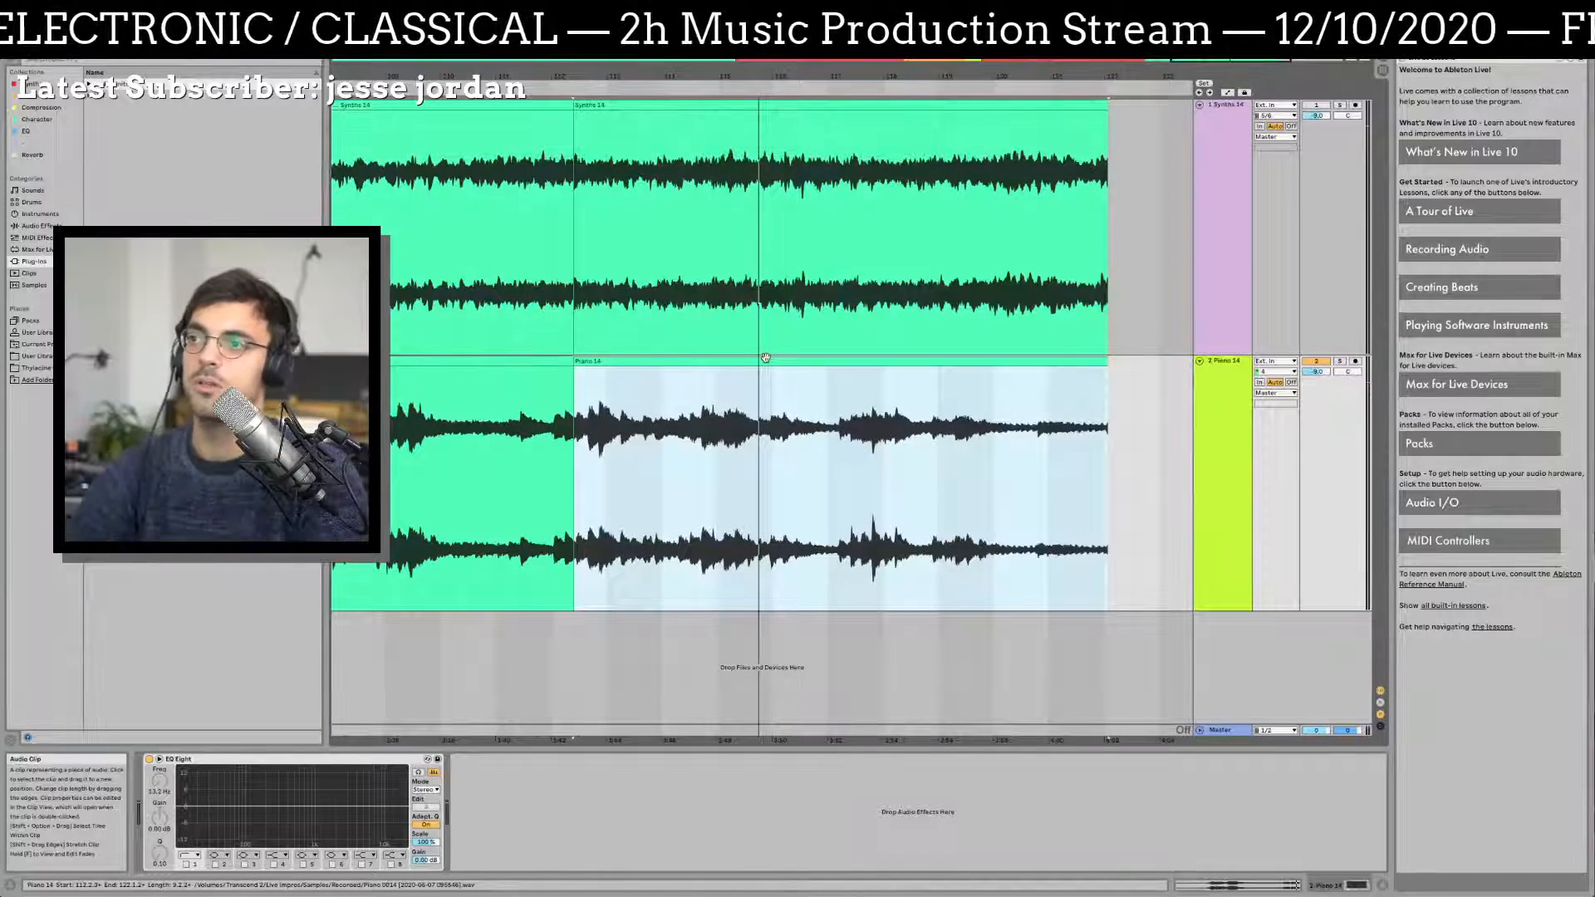
Step: Solo the Synths track and play it around the start of the second short turquoise clip
click(1341, 107)
click(545, 196)
key(space)
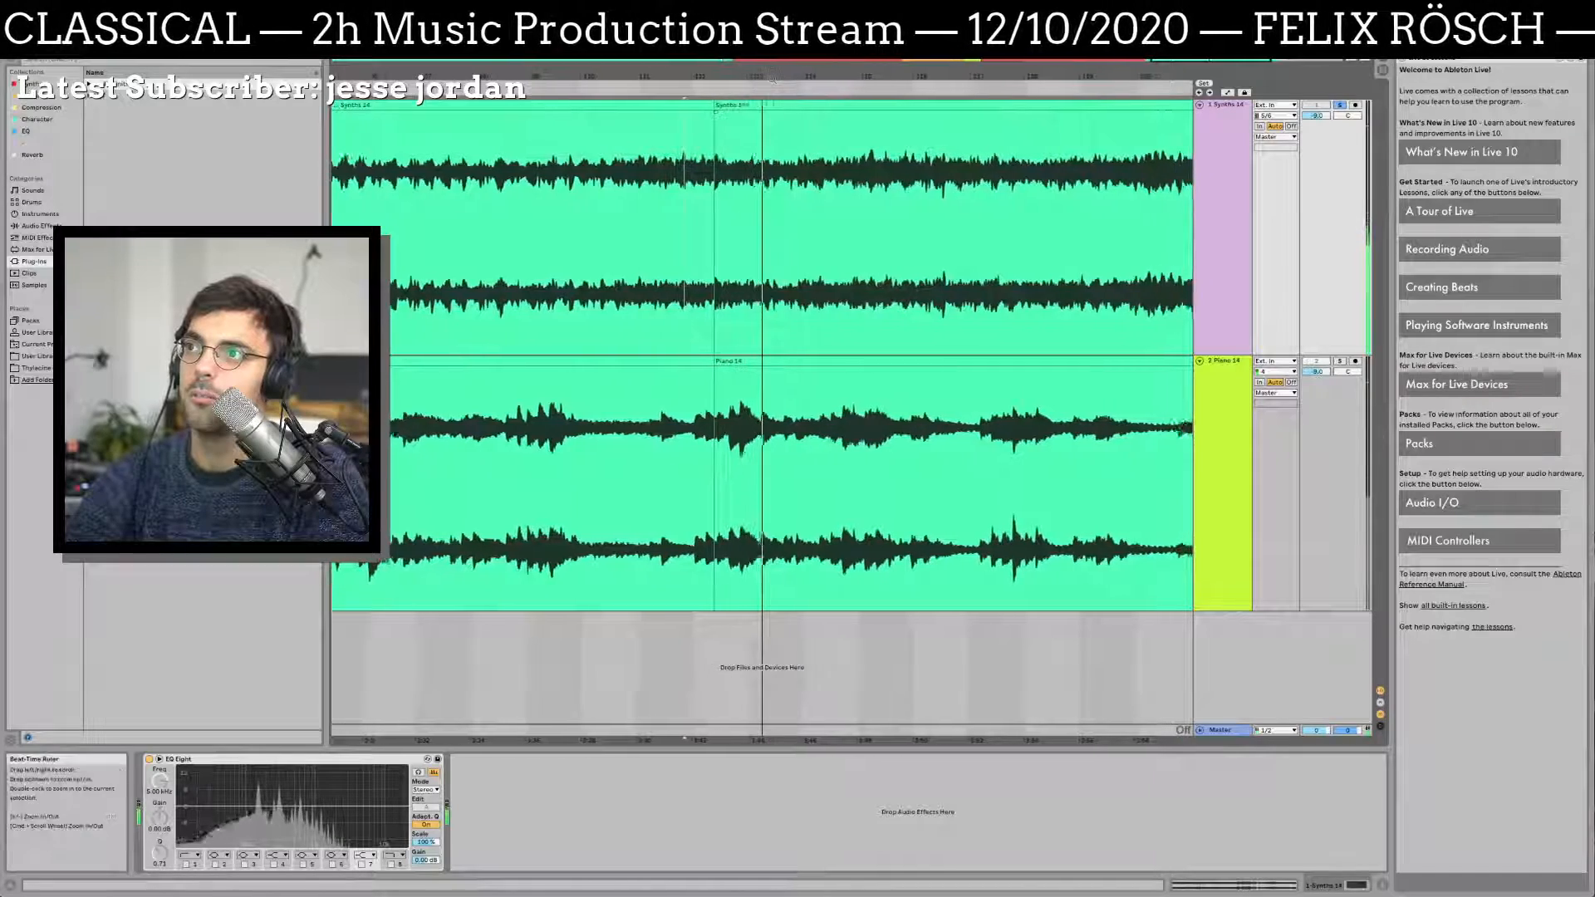
drag(772, 79, 858, 28)
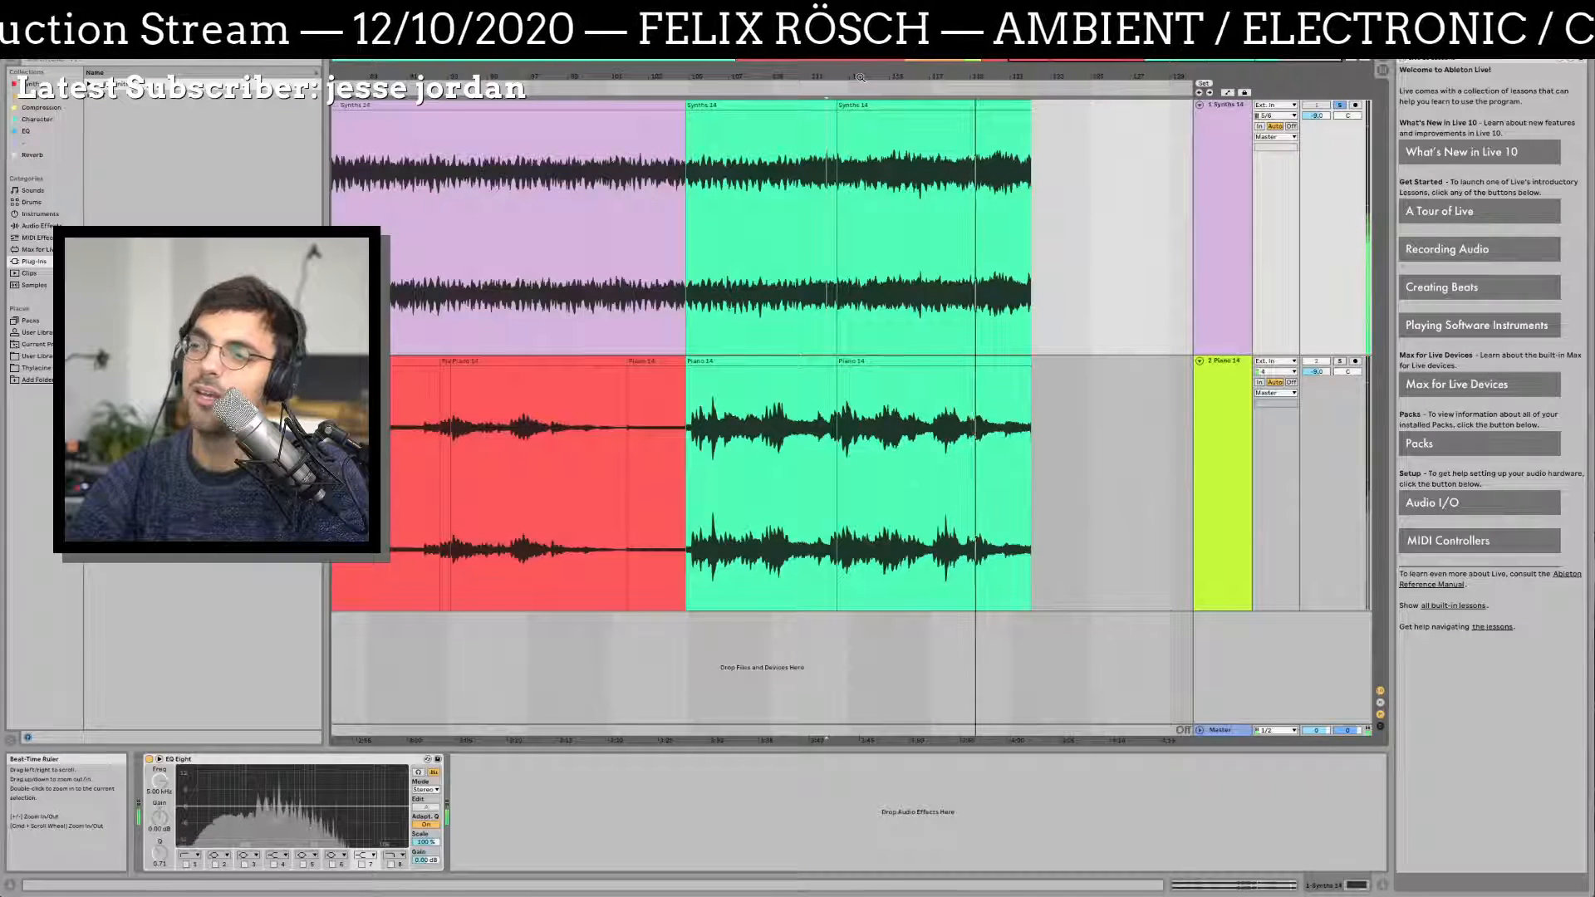
Step: Replay the soloed synths from the second short turquoise clip's start and from within the preceding clip
click(920, 359)
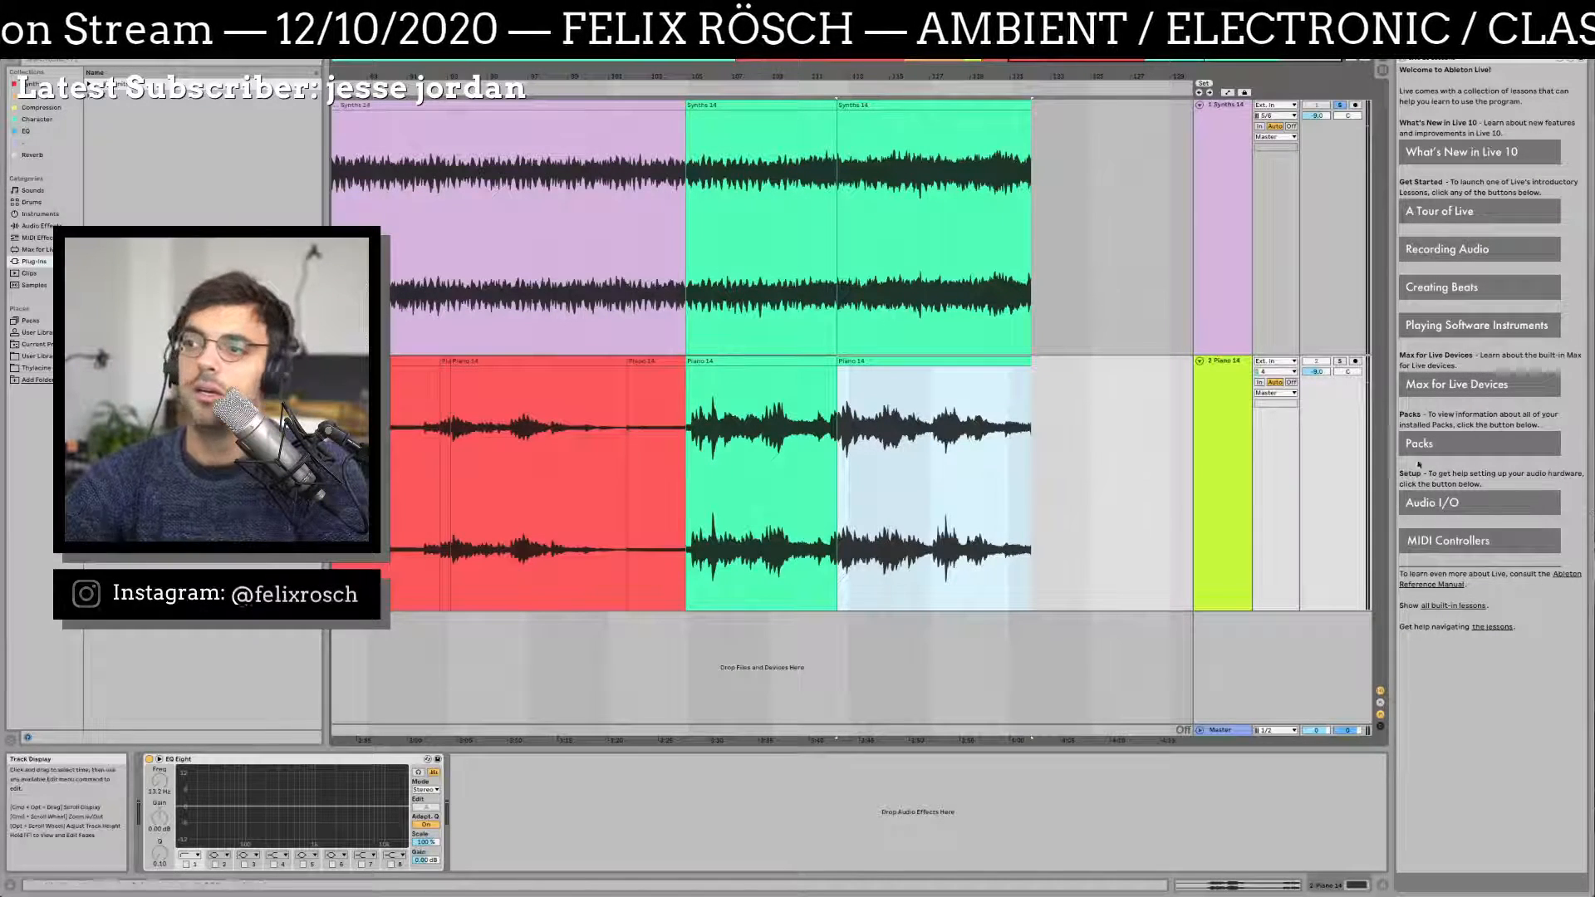
click(878, 363)
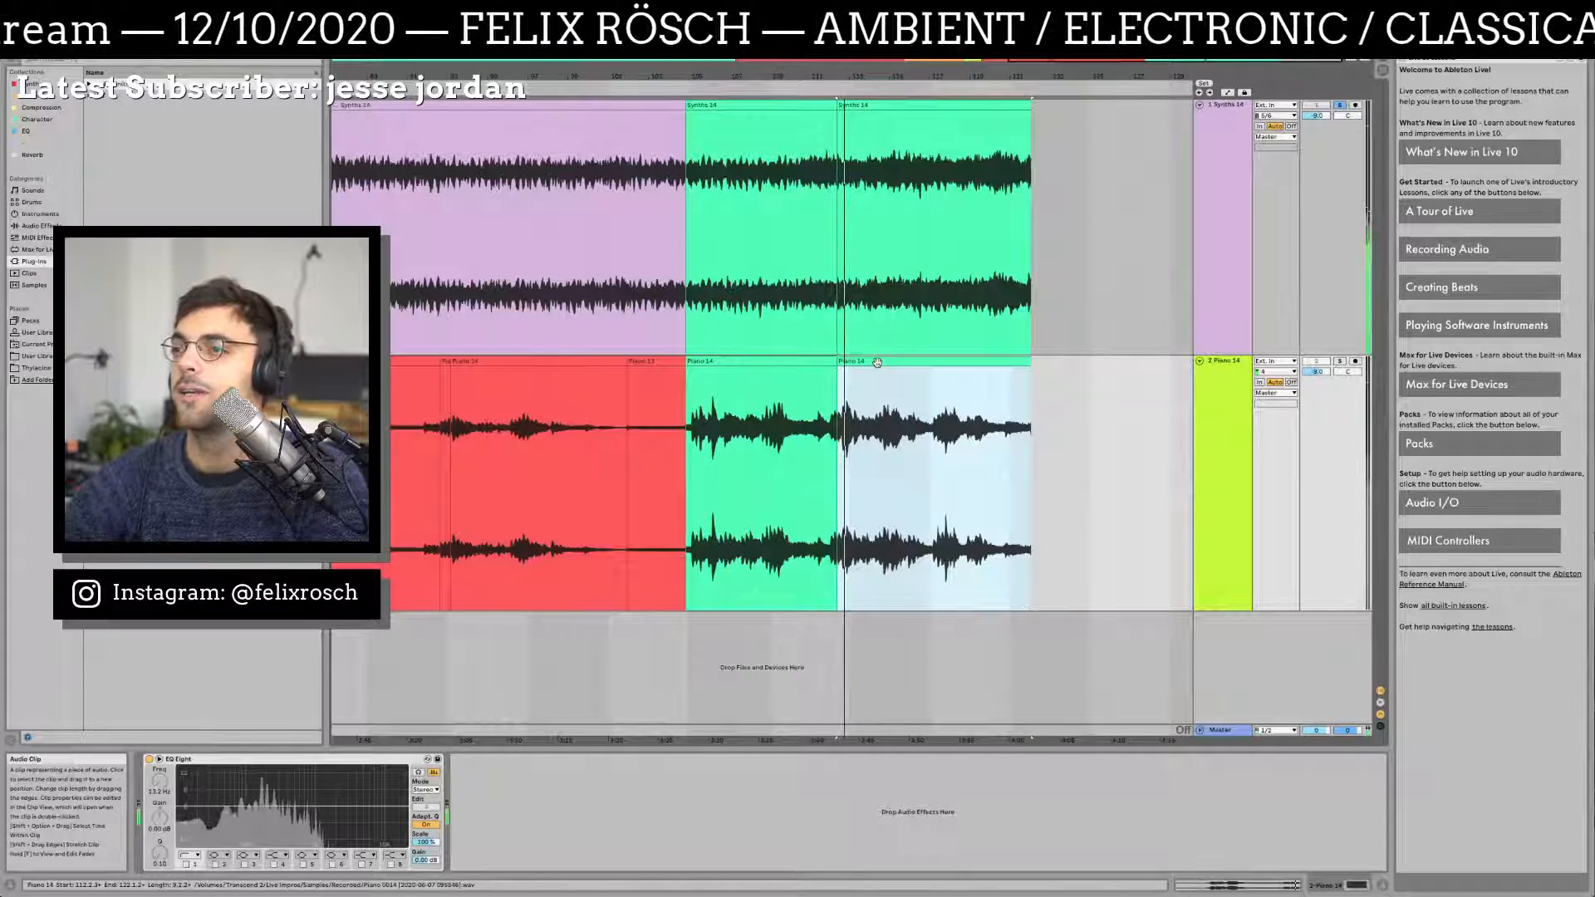
click(848, 157)
key(space)
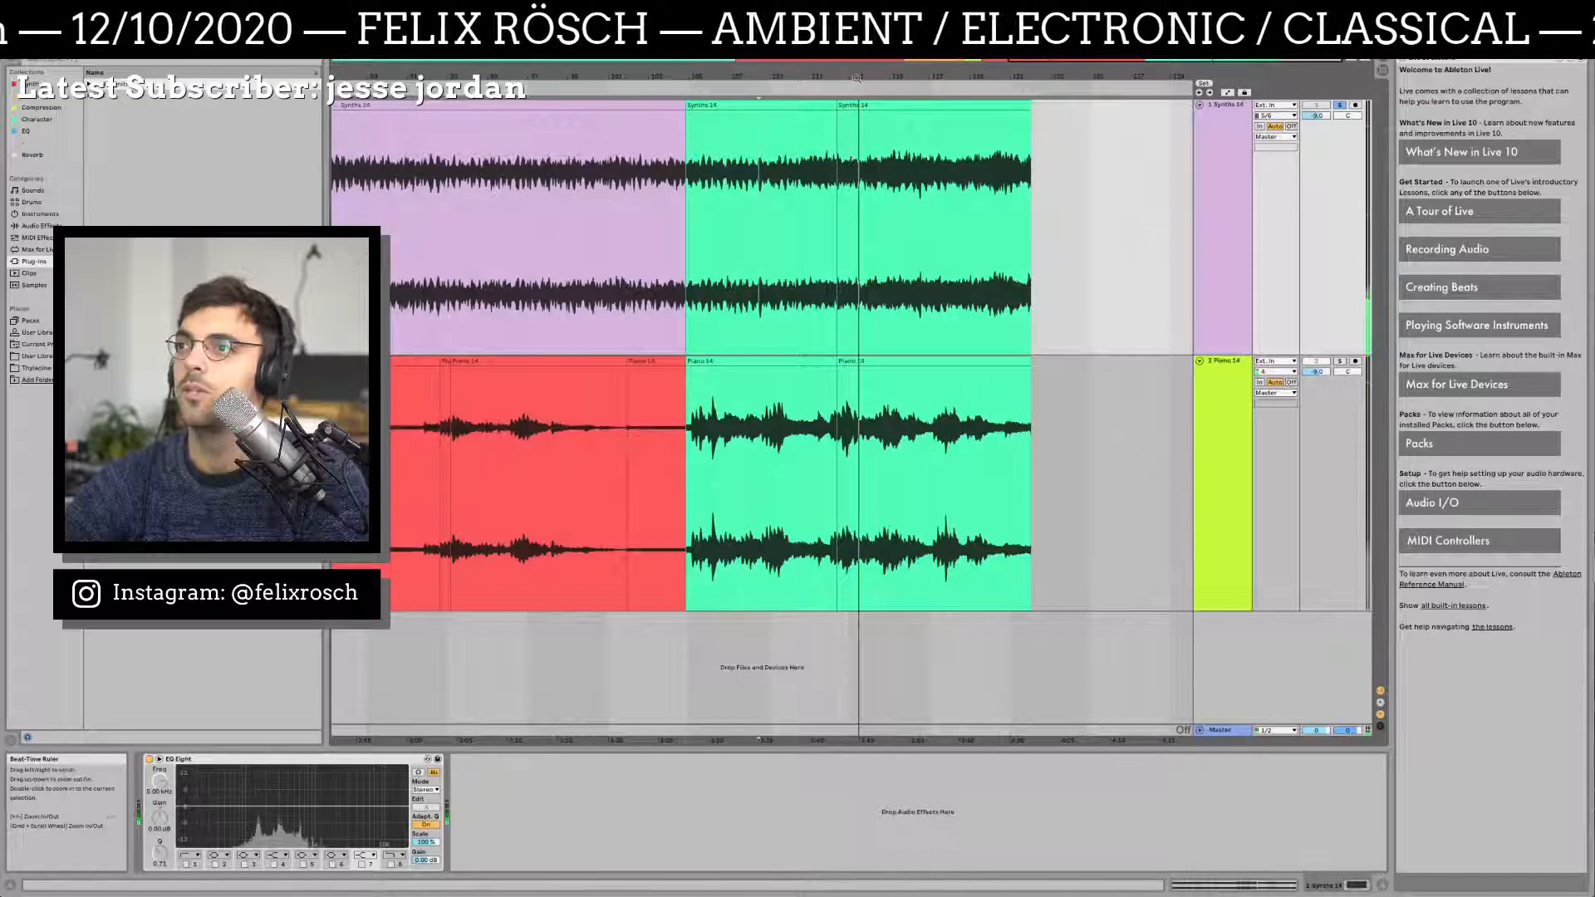
drag(858, 77, 1036, 78)
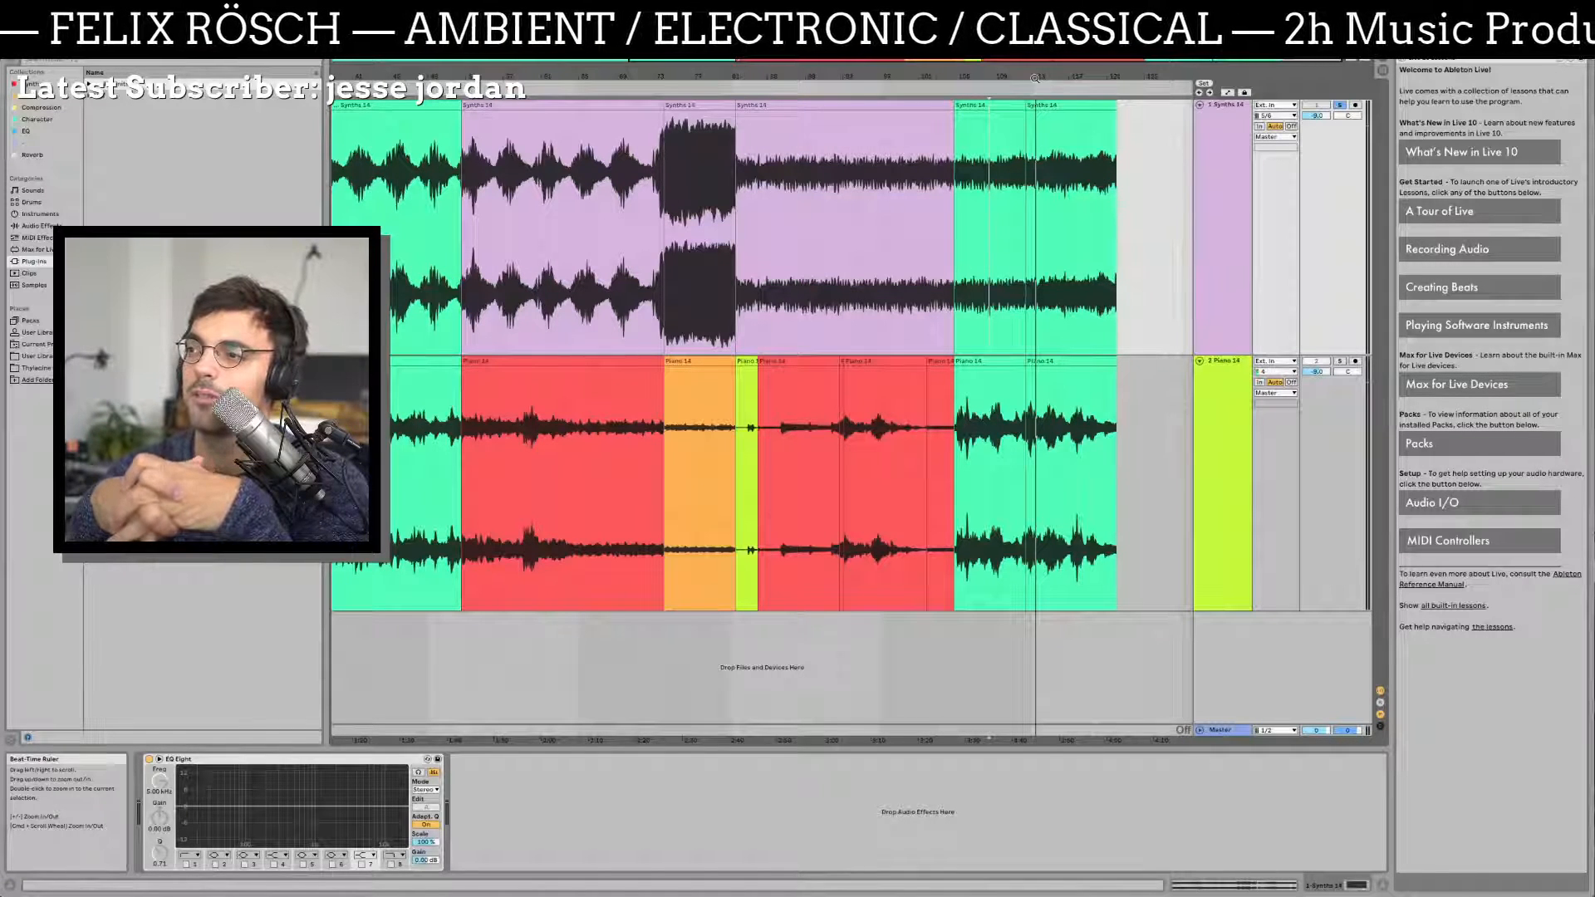
Step: Select the second short turquoise Piano clip and inspect it up close and in the context of the whole arrangement
click(1020, 362)
click(1049, 360)
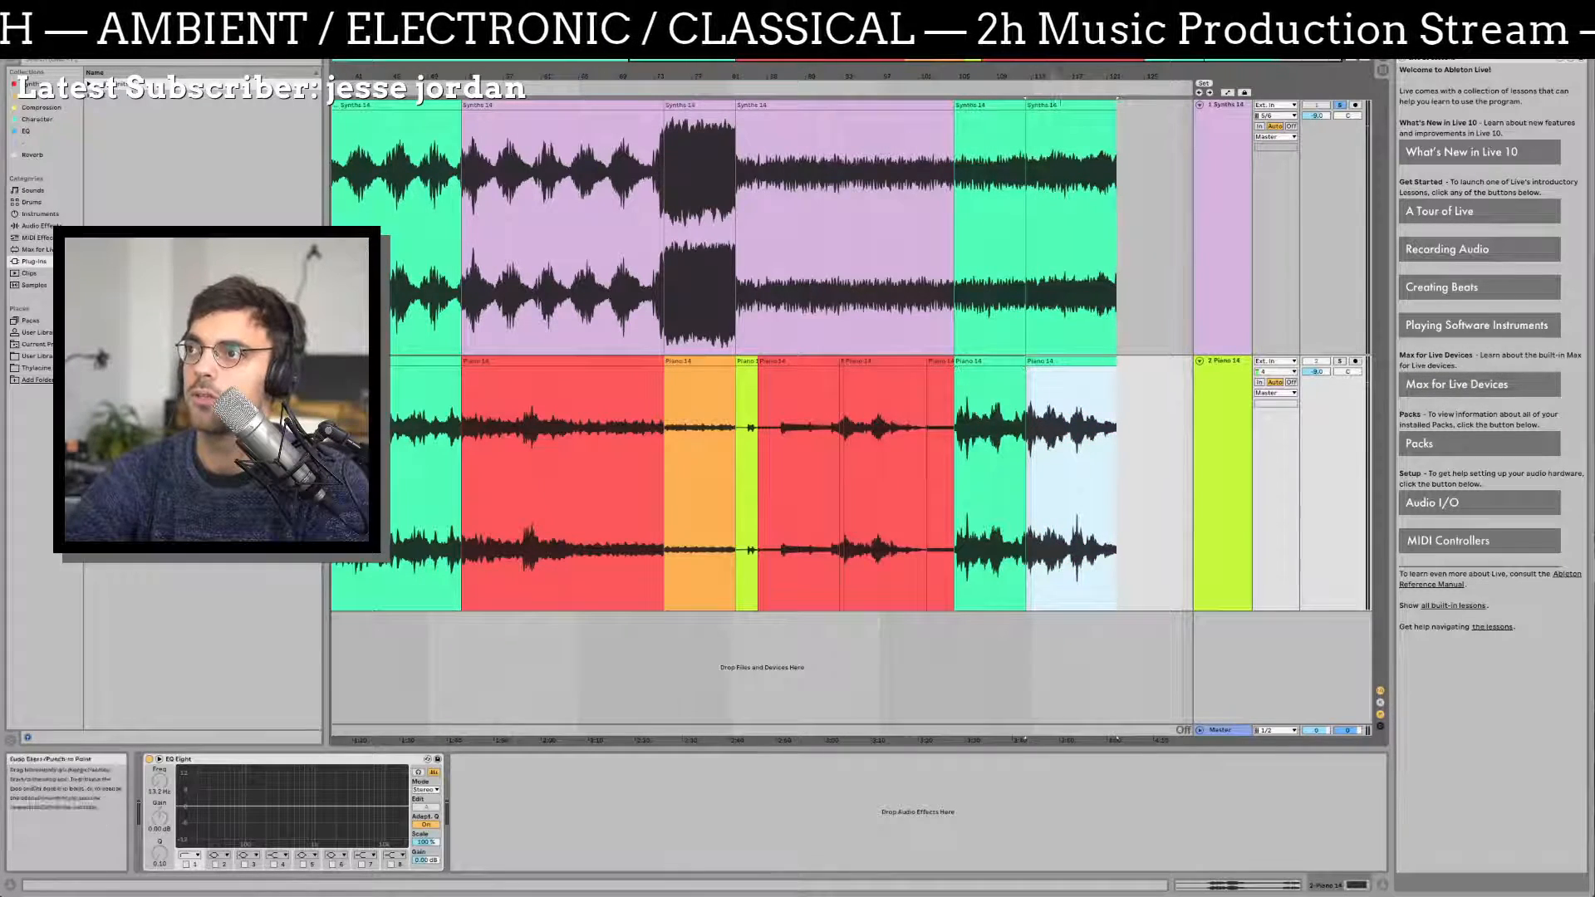
drag(1056, 77, 754, 522)
mouse_move(647, 892)
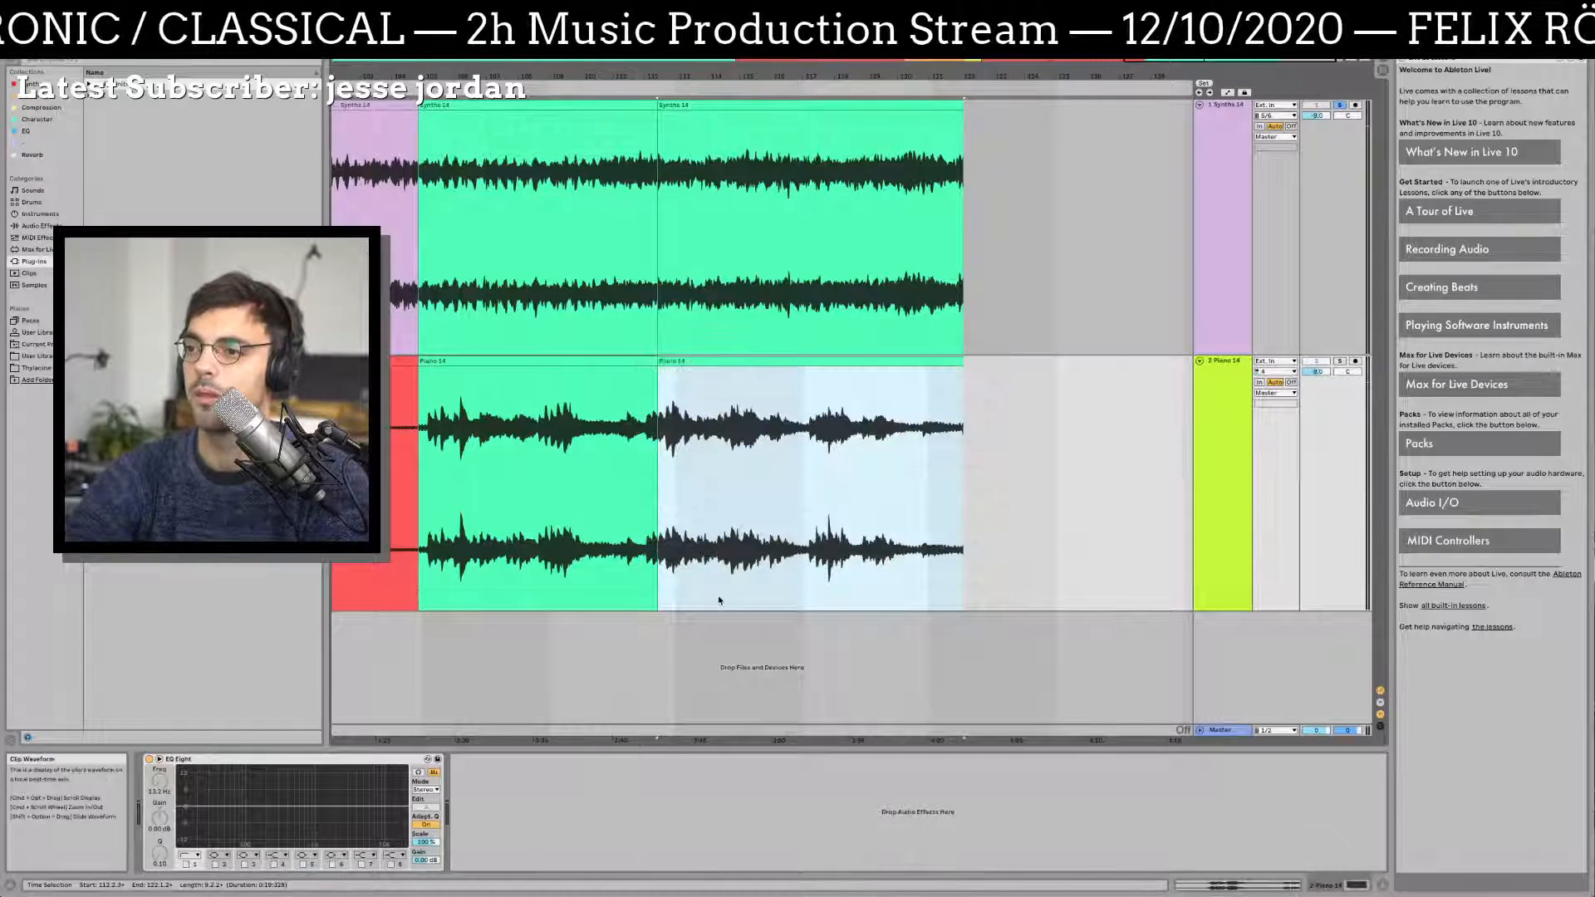
drag(723, 76, 723, 17)
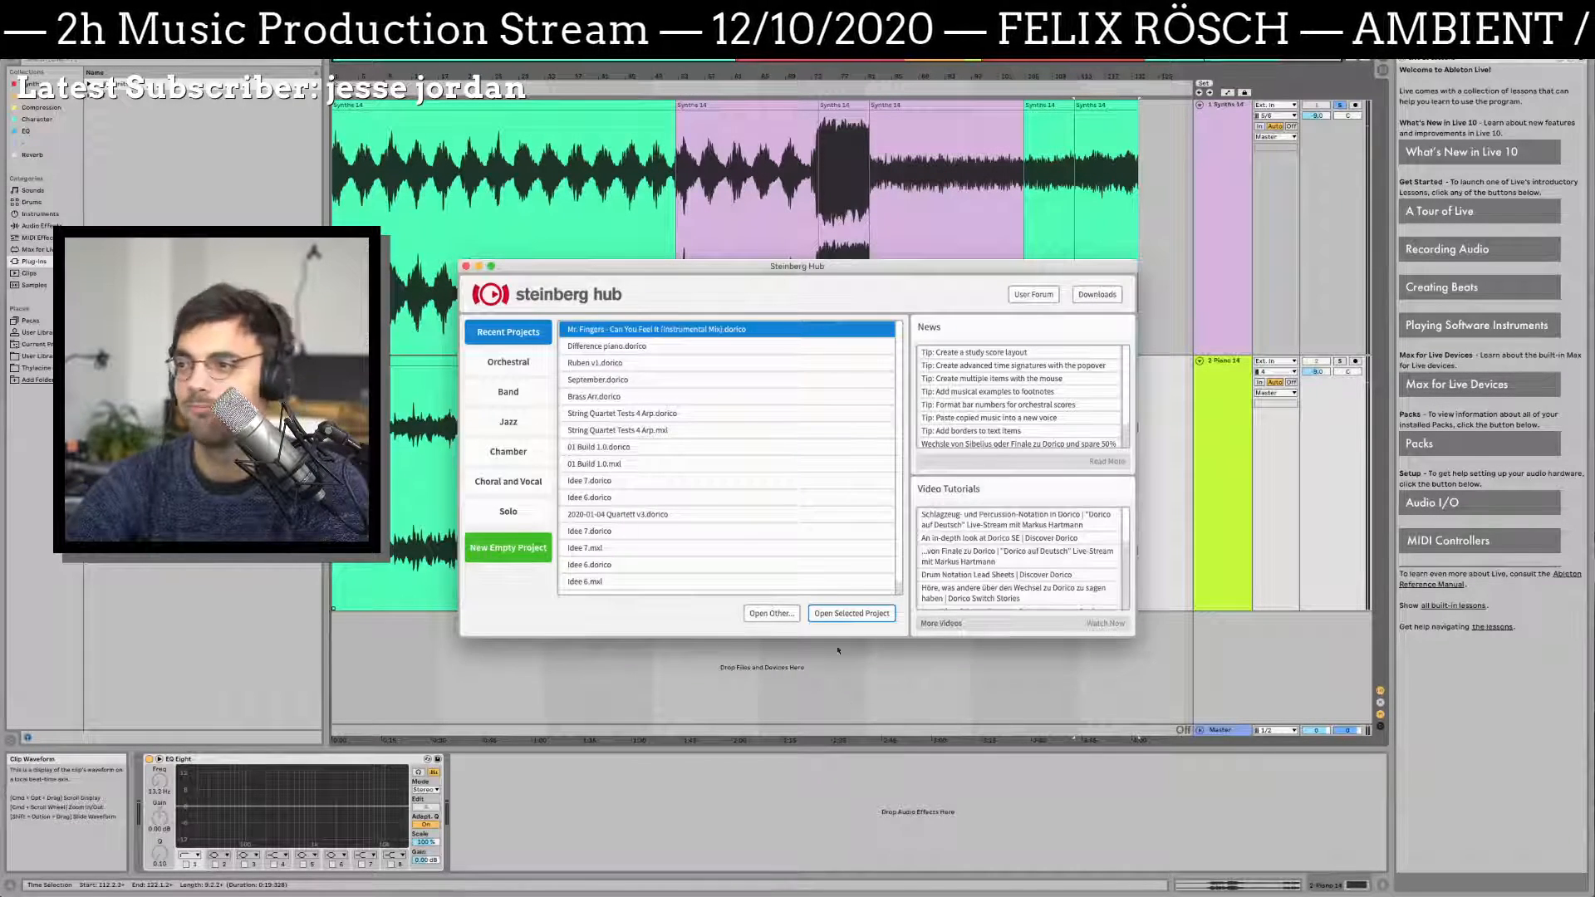
Step: Switch to Dorico, open the selected recent project, and bring up a new empty project in Setup mode
click(860, 618)
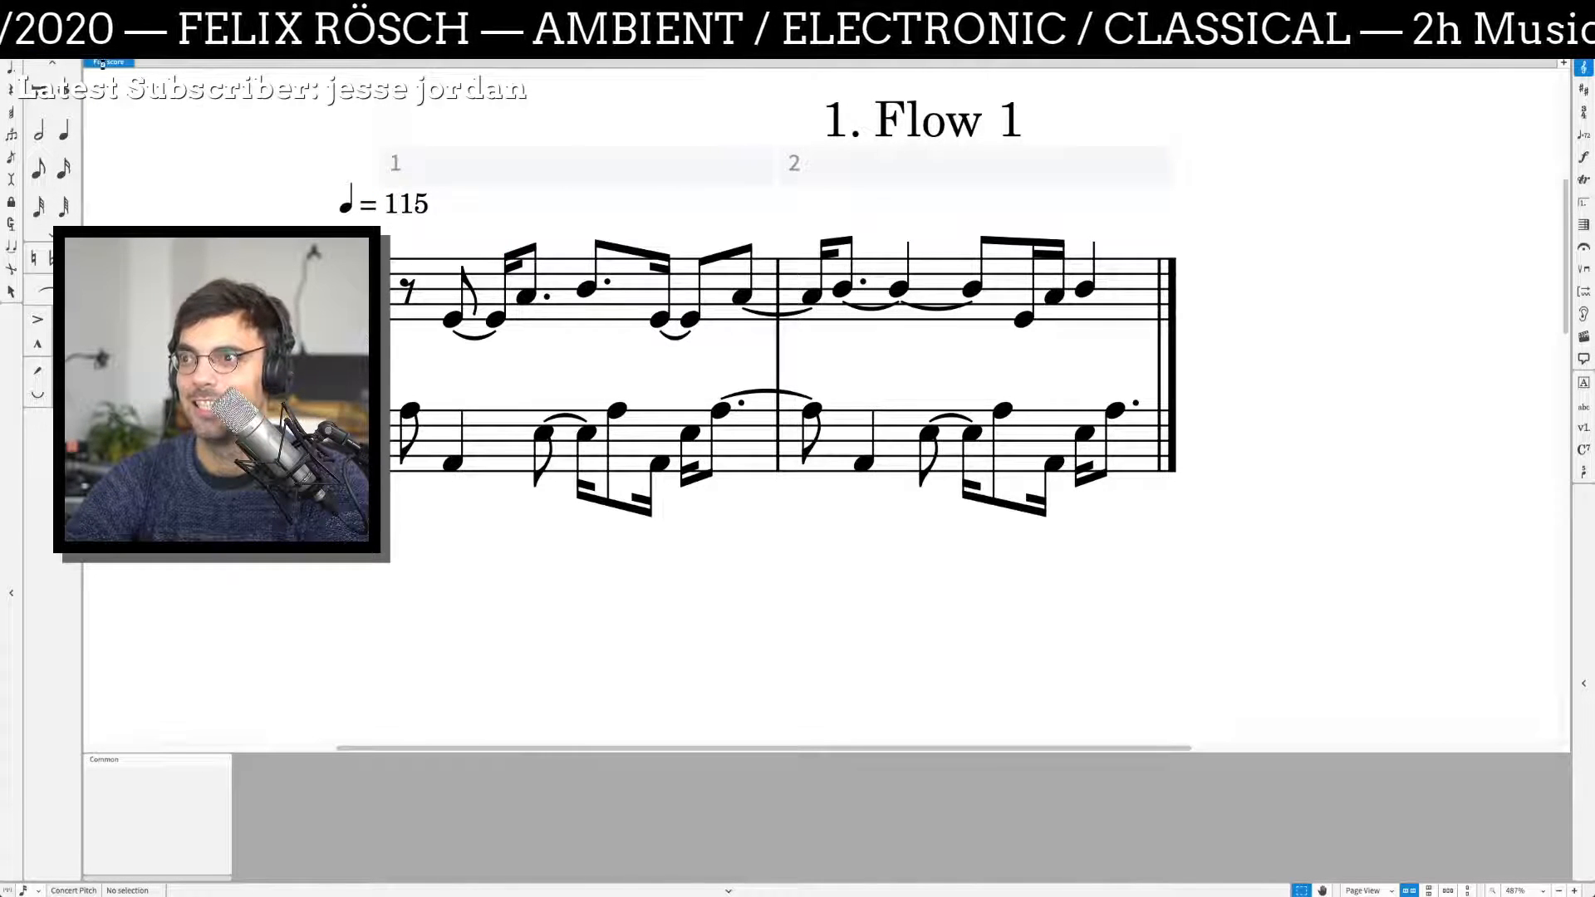
key(super+1)
Step: Switch to the Universal Audio Console and set its clock source to Internal
key(super+Tab)
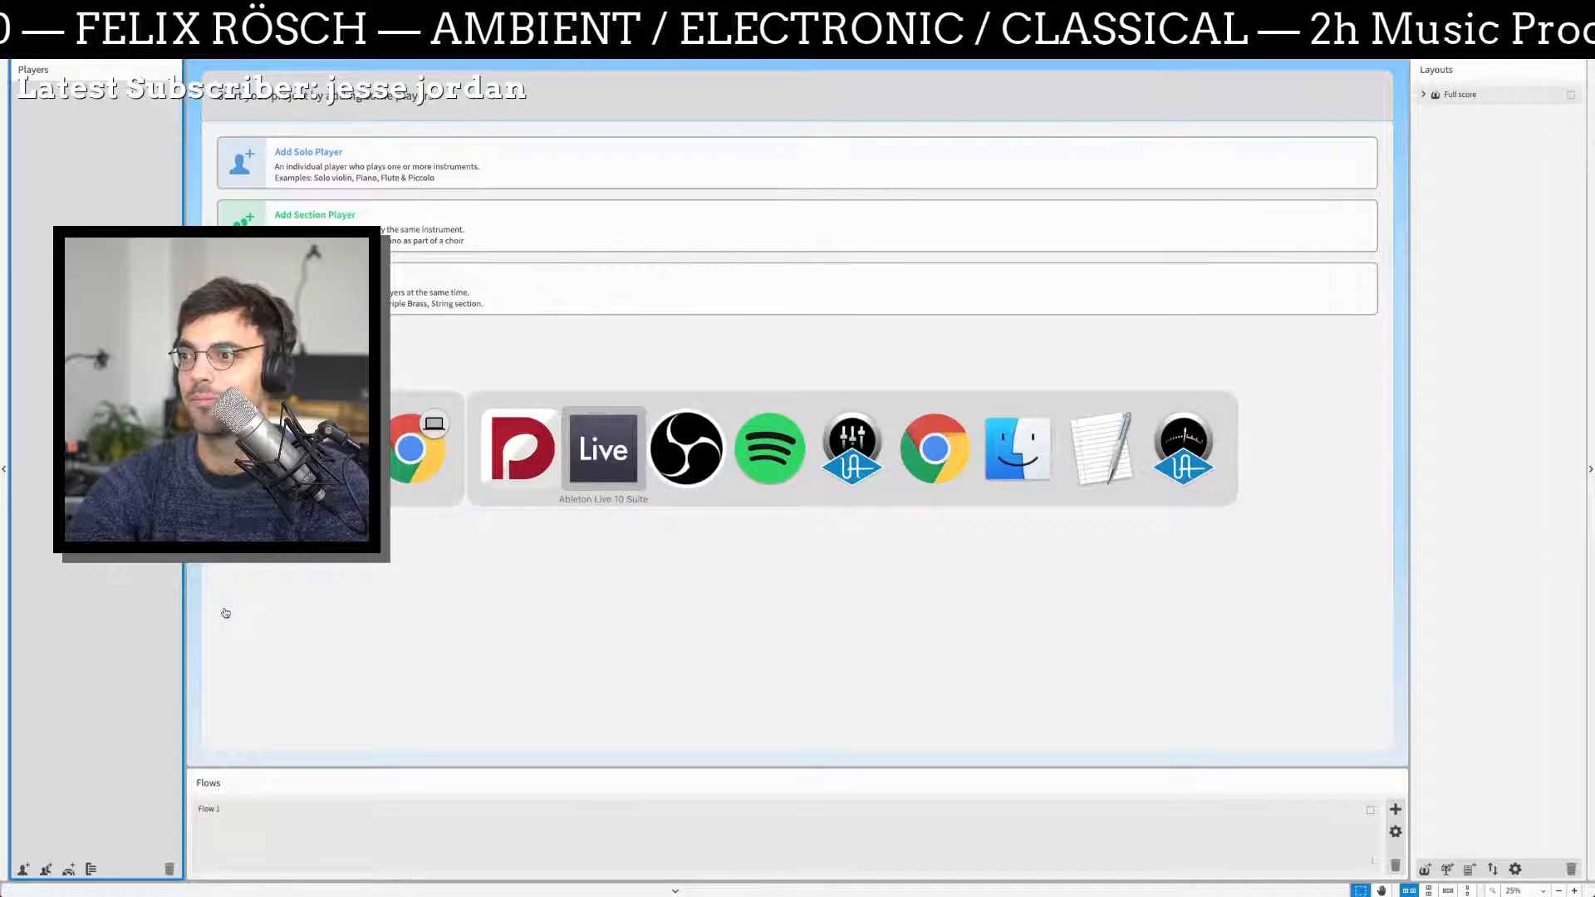
key(super+Tab)
key(Tab)
key(Tab)
key(Tab)
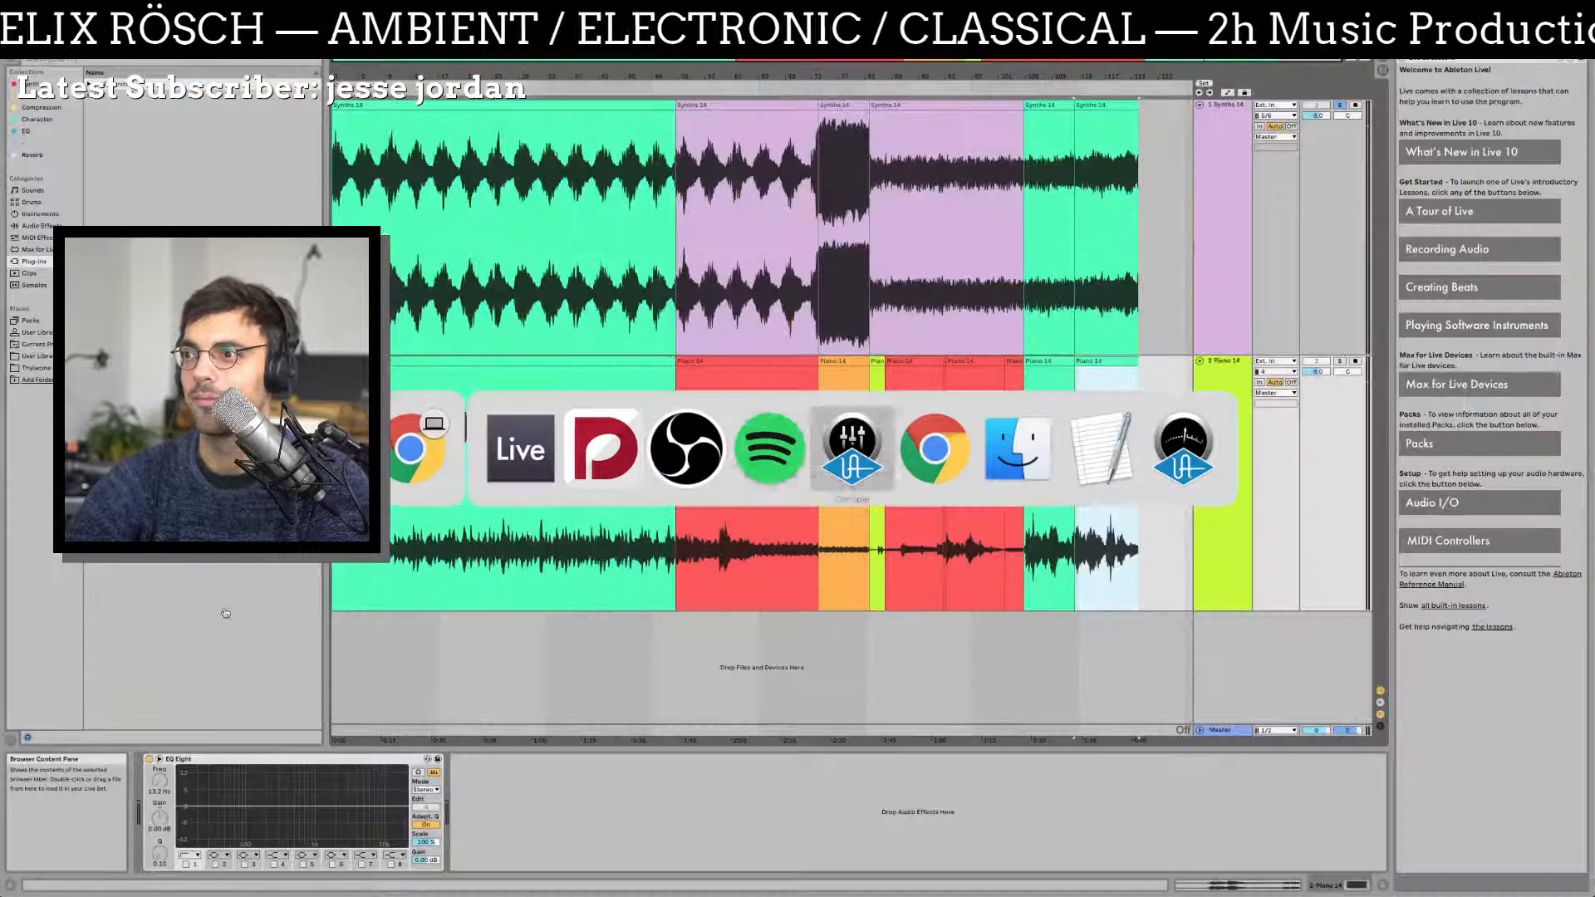
click(503, 703)
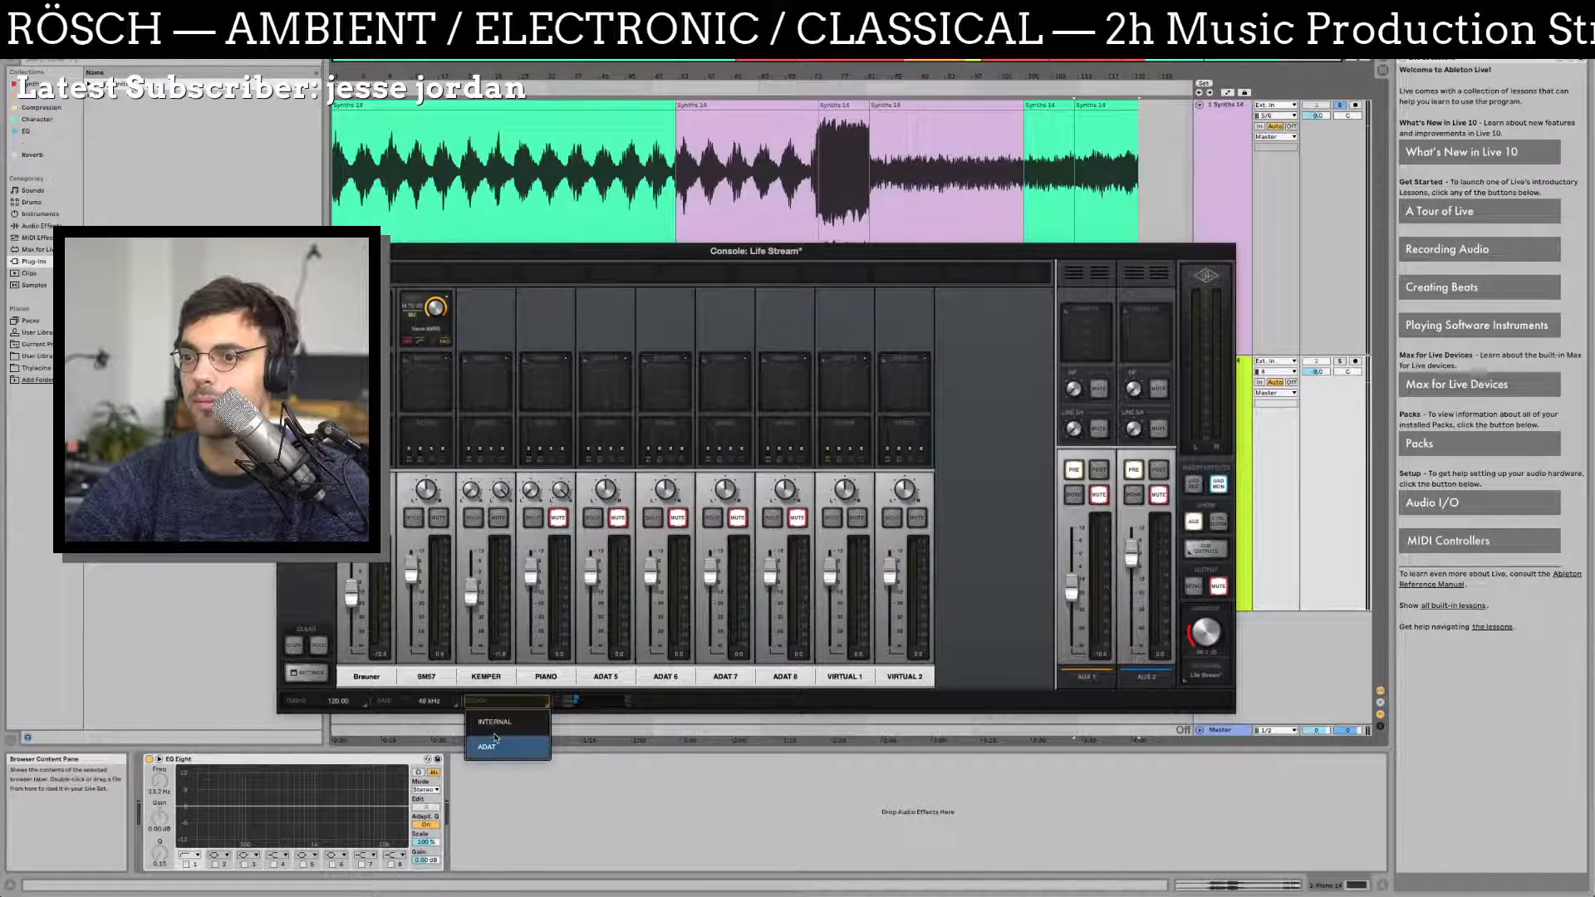
click(490, 725)
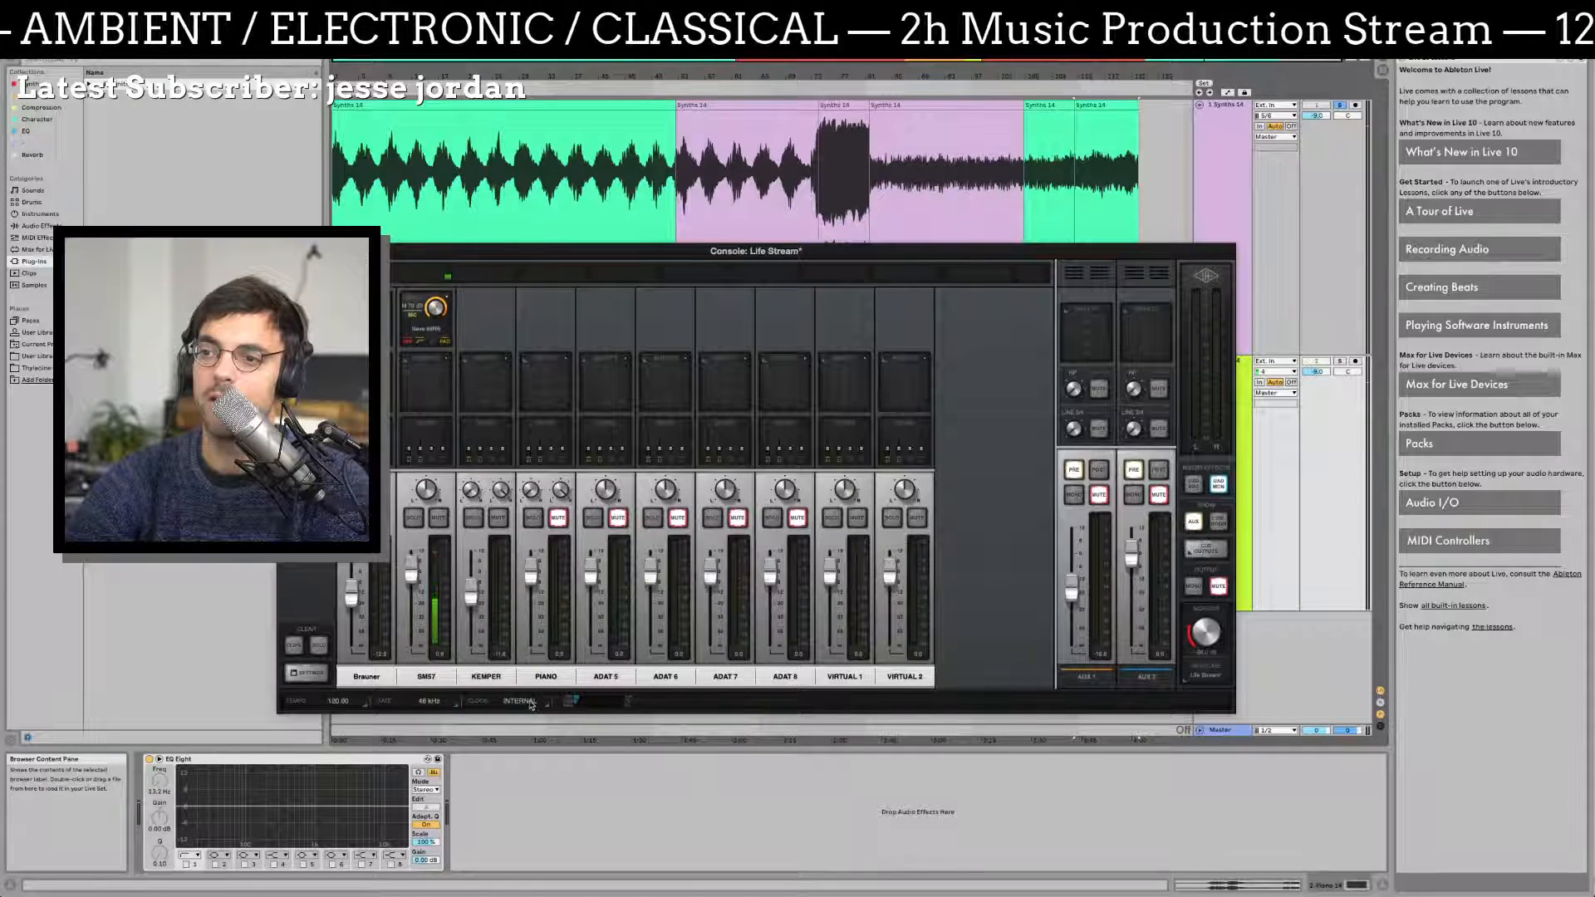
Step: Return to Dorico, add a solo player with a Piano, and close the NotePerformer window
key(super+Tab)
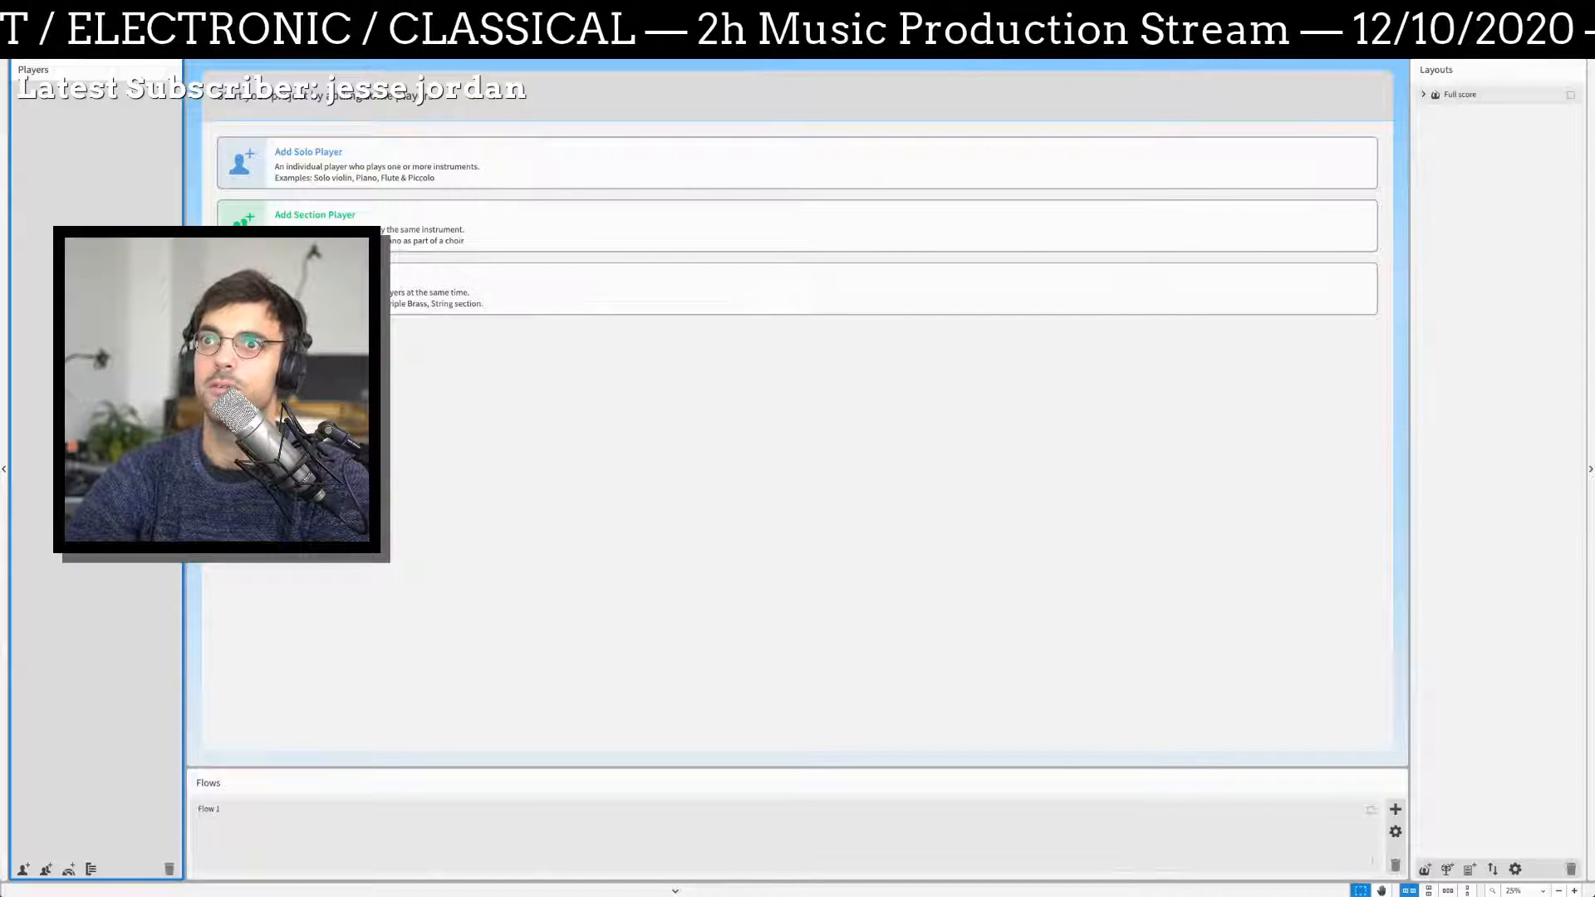
click(324, 172)
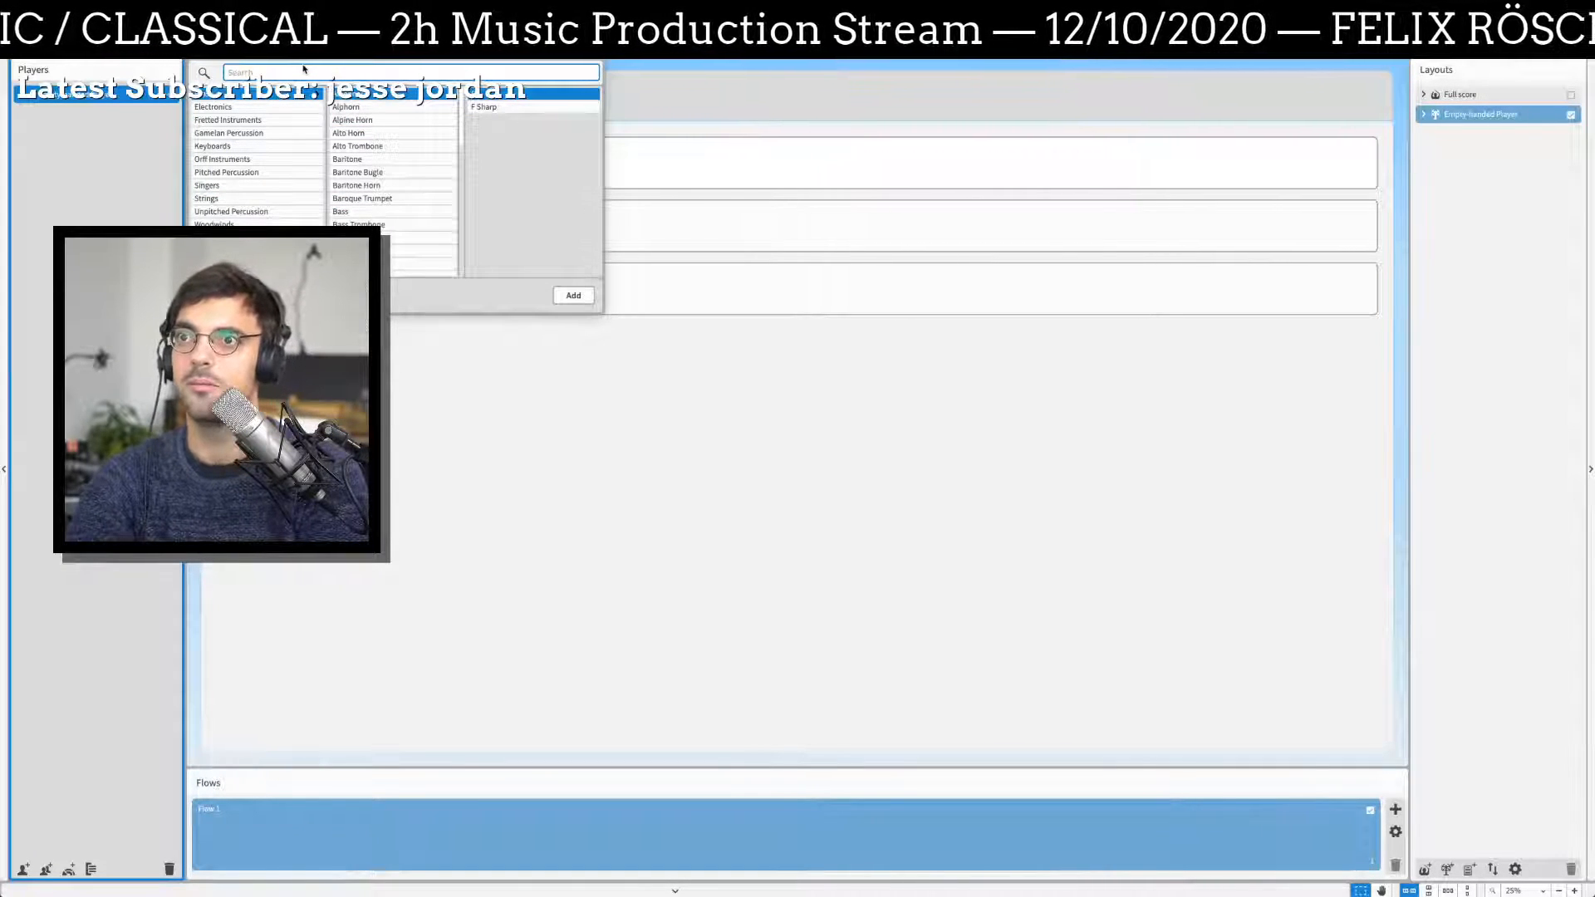
text(piano)
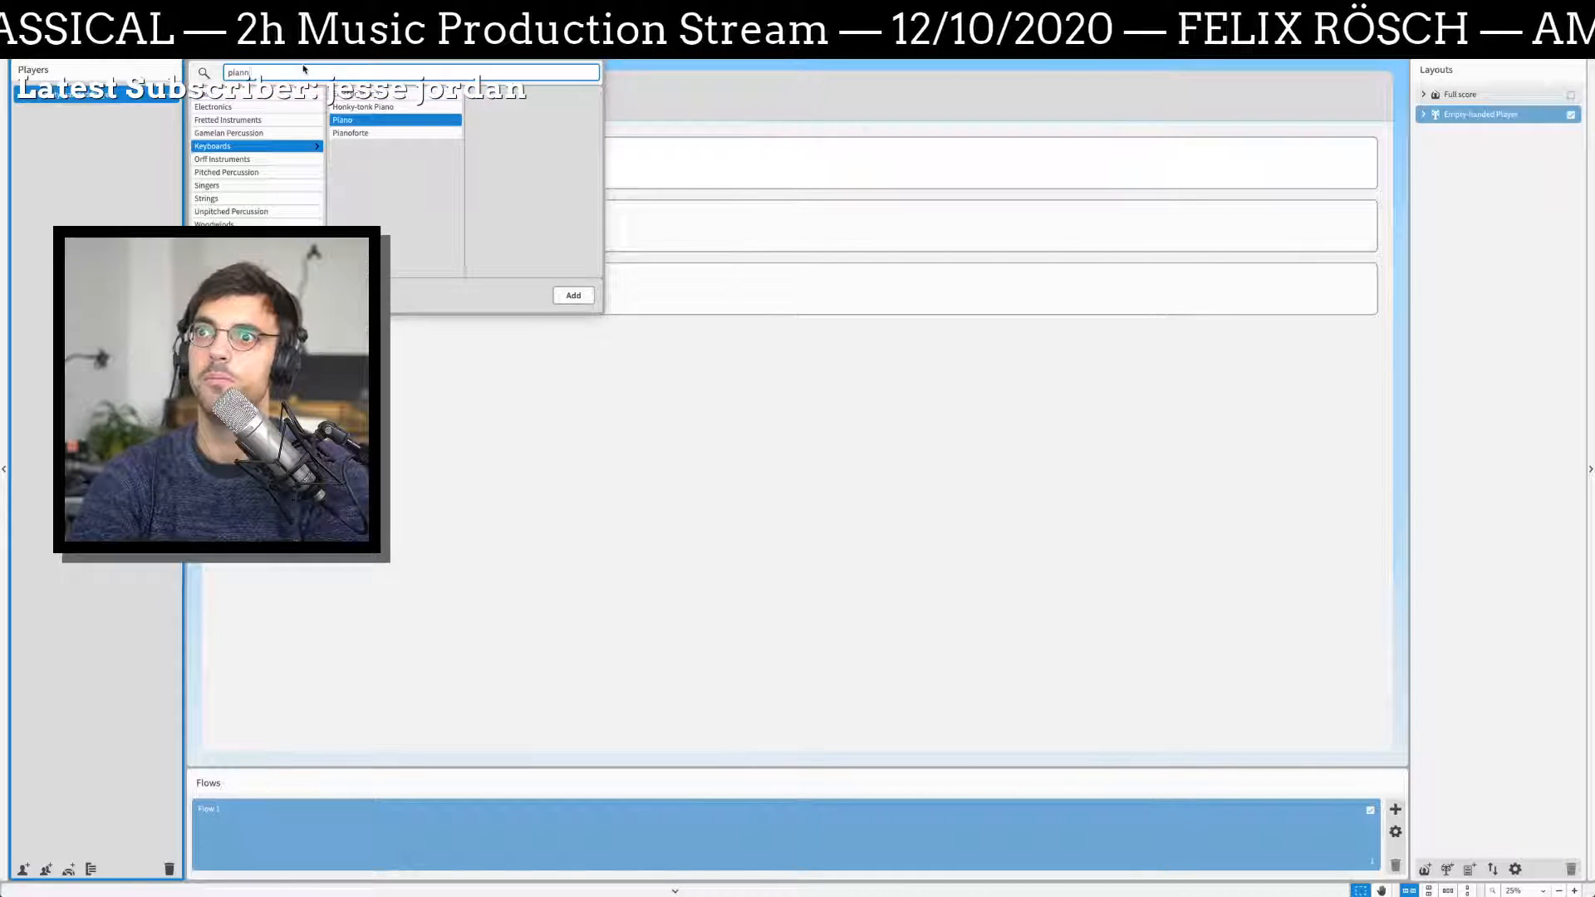
key(Return)
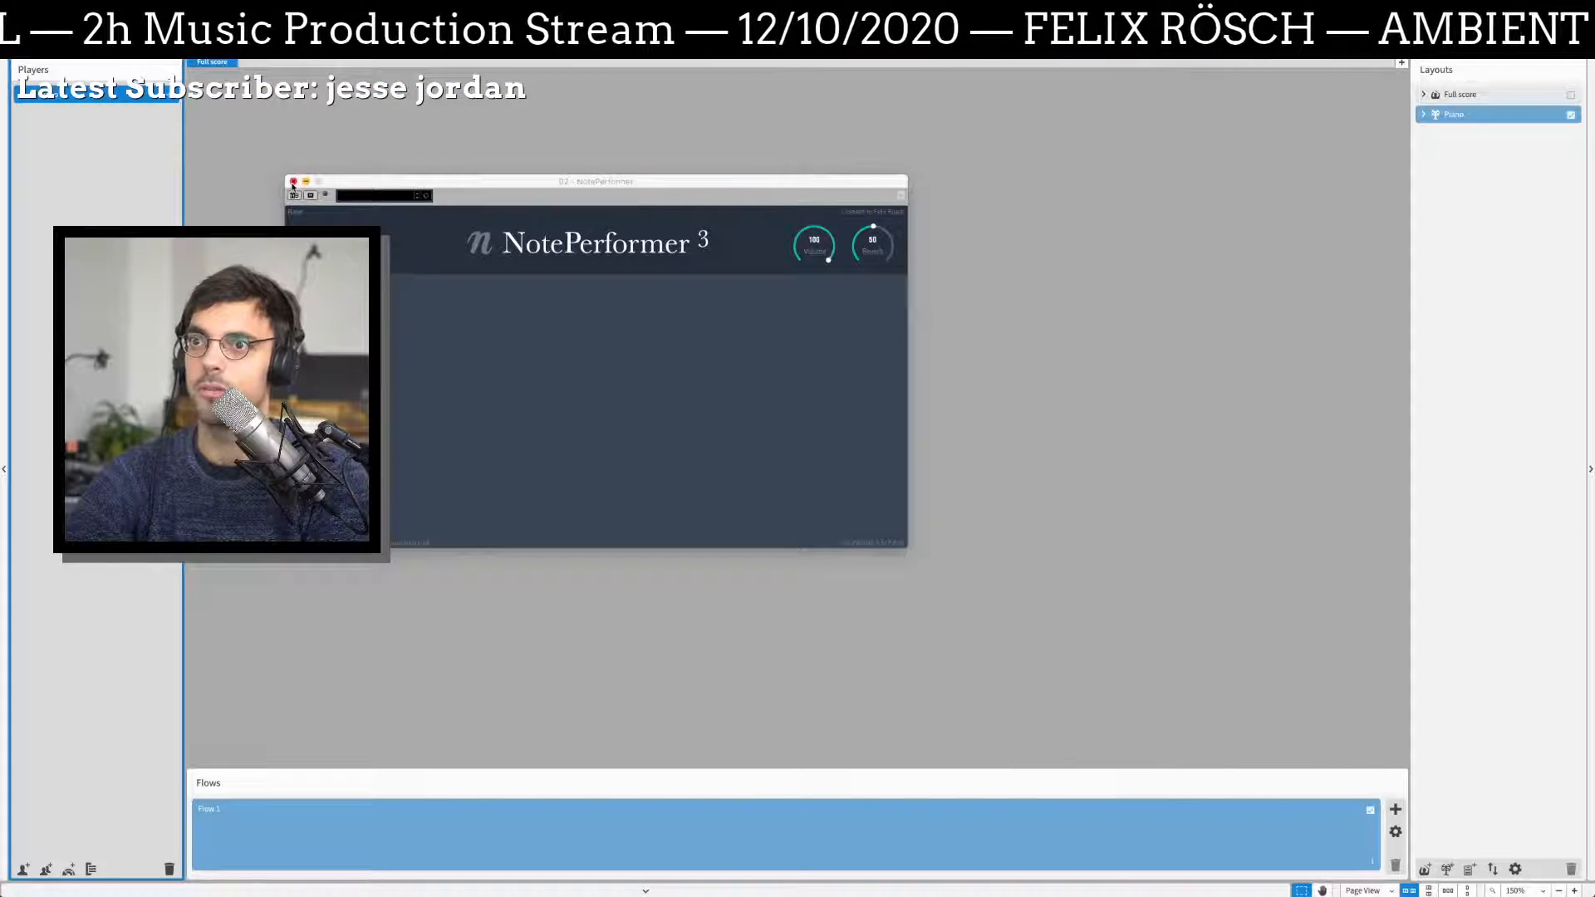
click(293, 182)
Step: Include Flow 1 in the Full score layout and select bar 1's treble rest in Write mode
click(1505, 93)
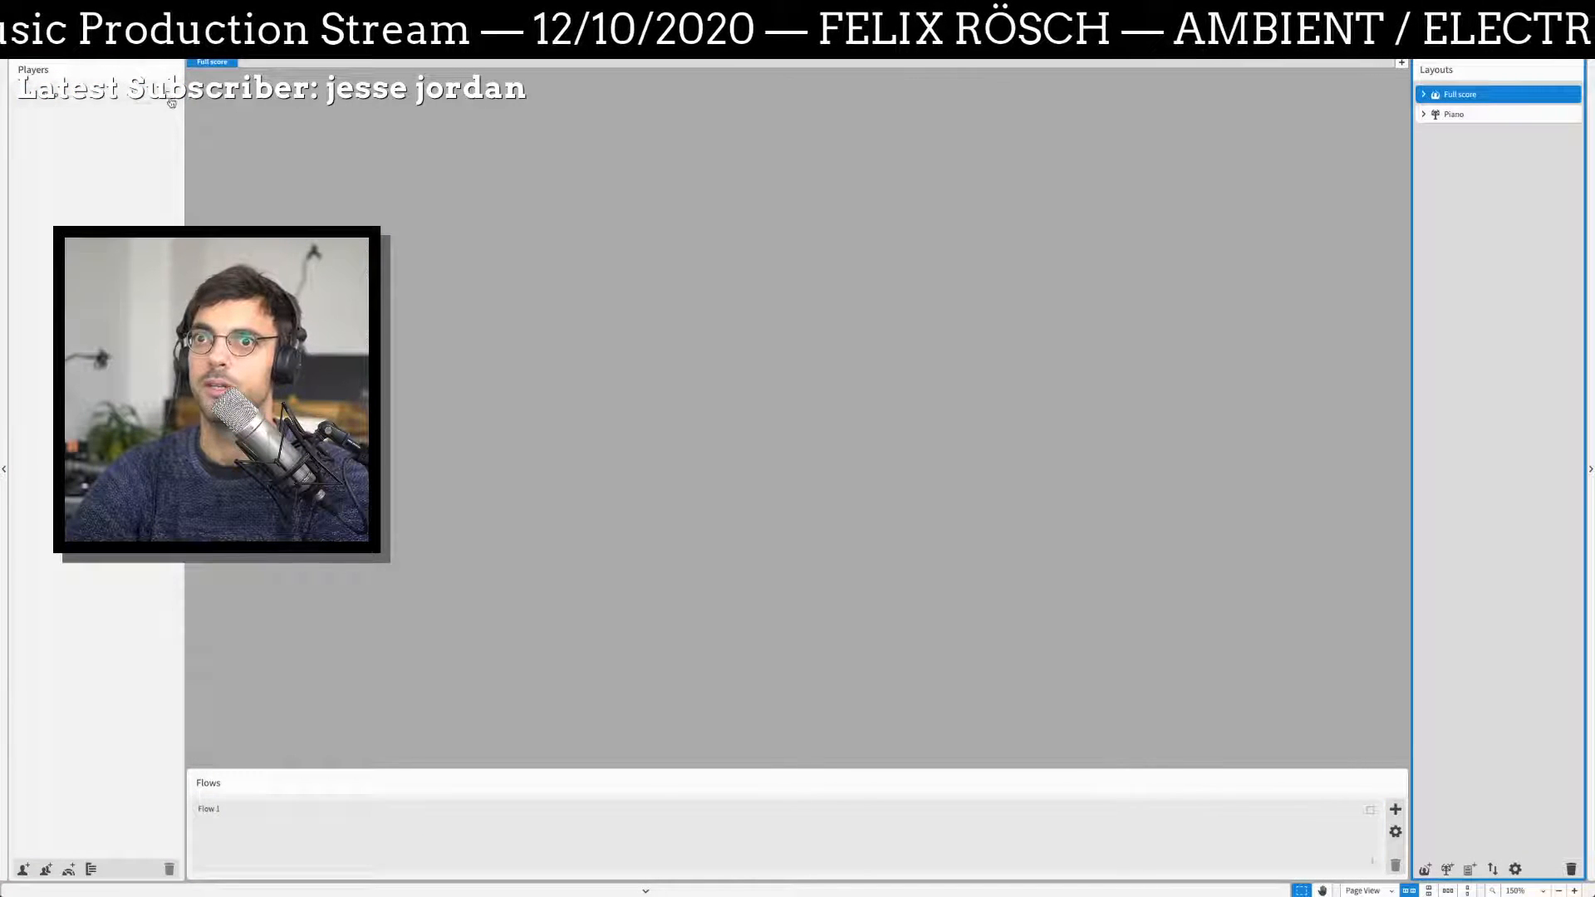
click(1368, 810)
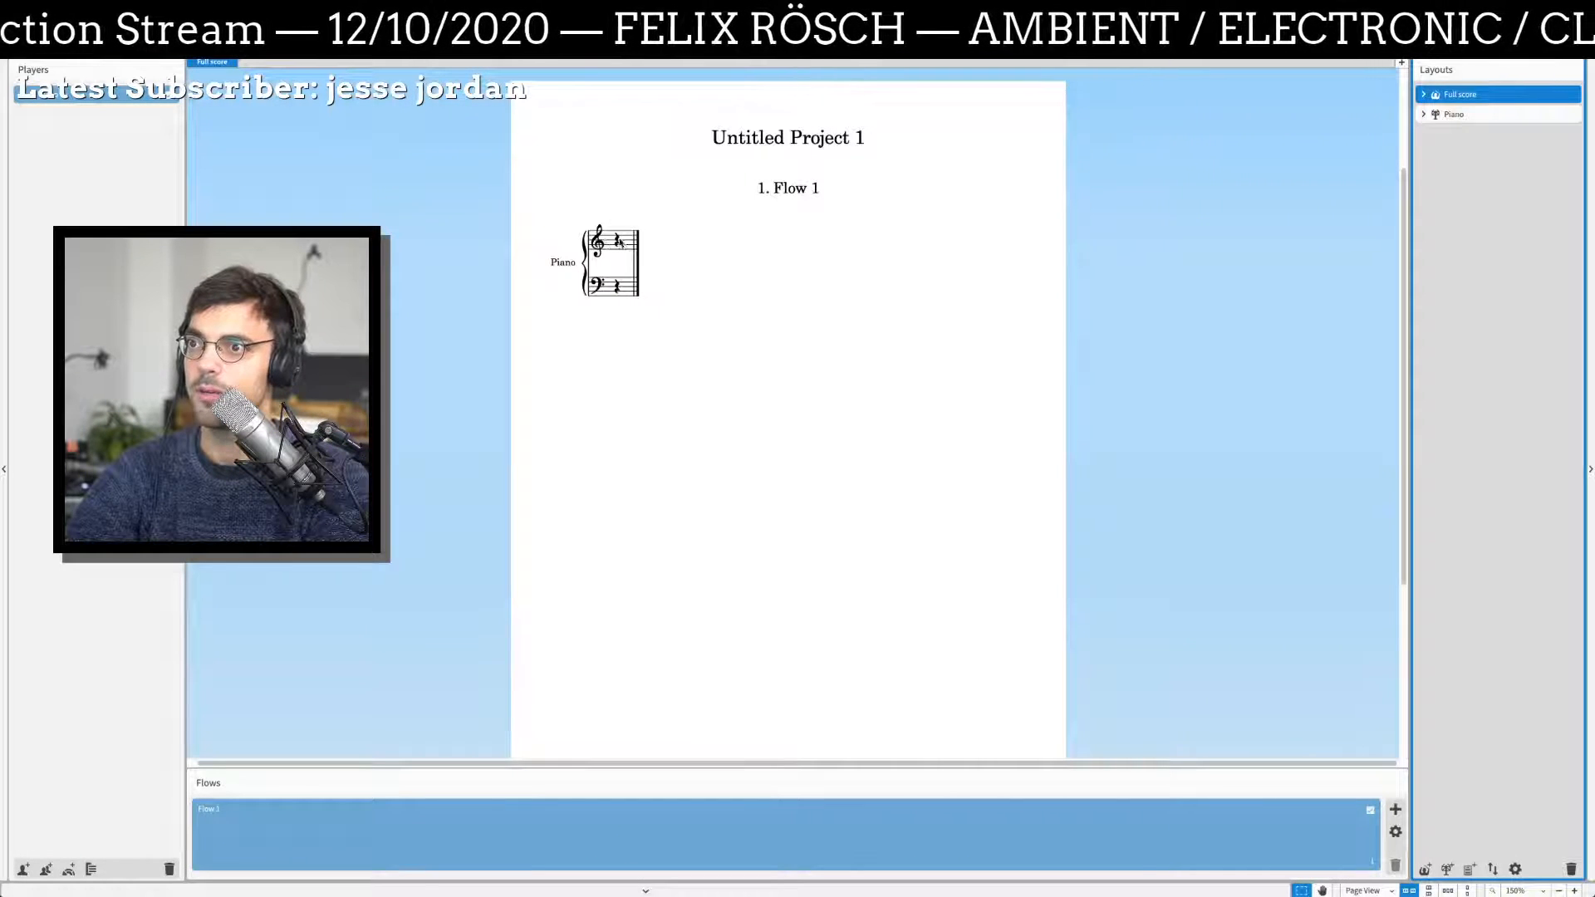
key(ctrl+2)
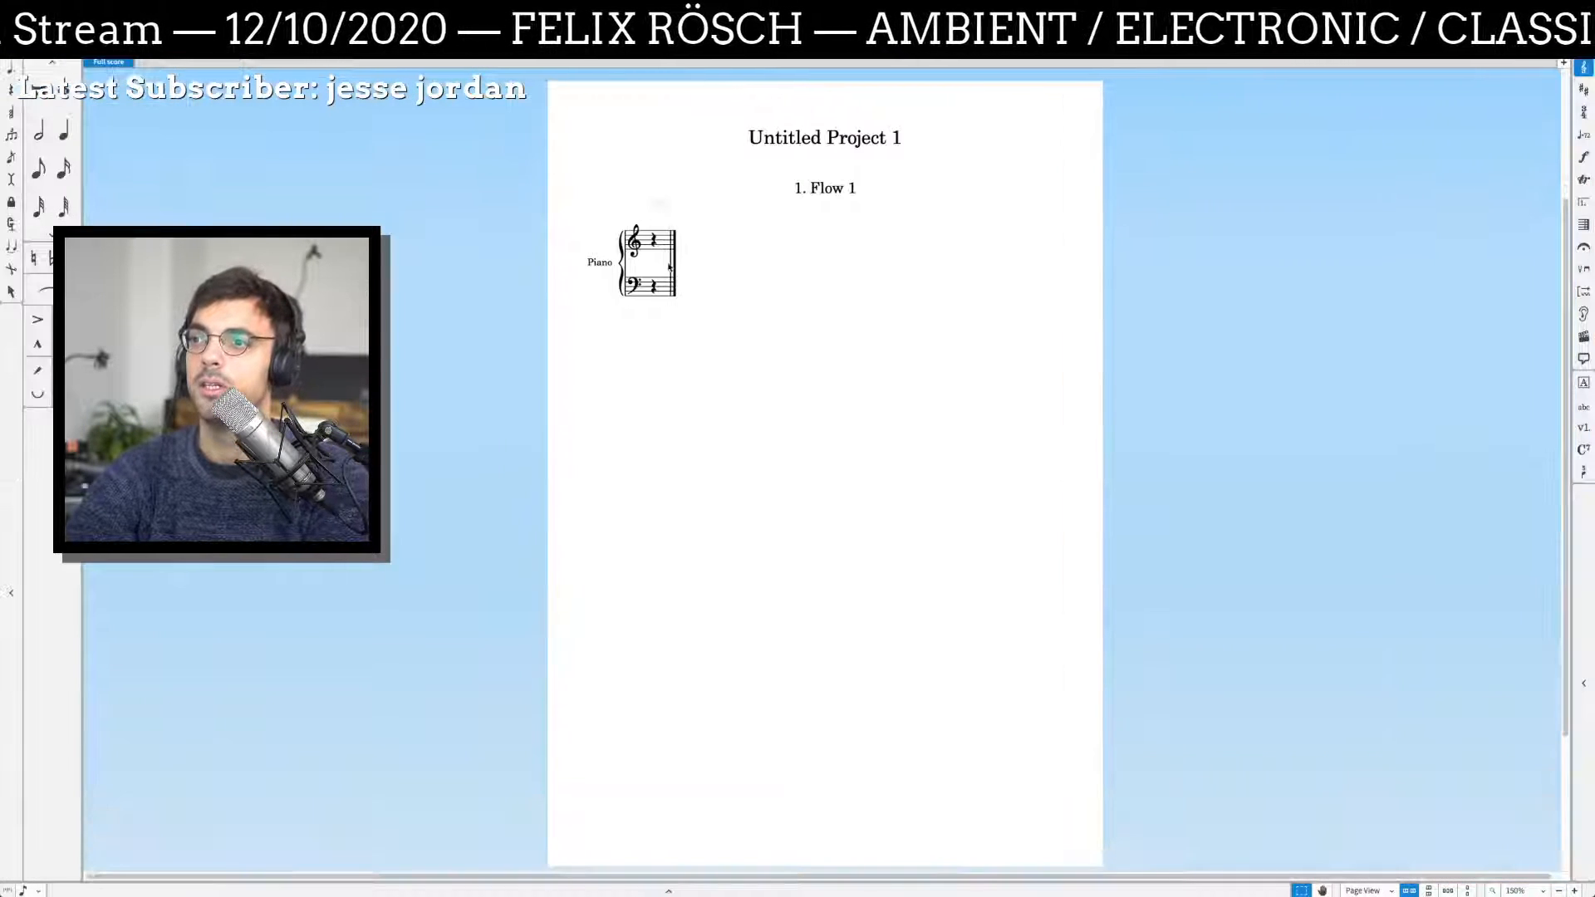
click(655, 243)
Step: Switch to Ableton Live, solo the Piano track instead of Synths, and play the second short turquoise clip up close
key(super+Tab)
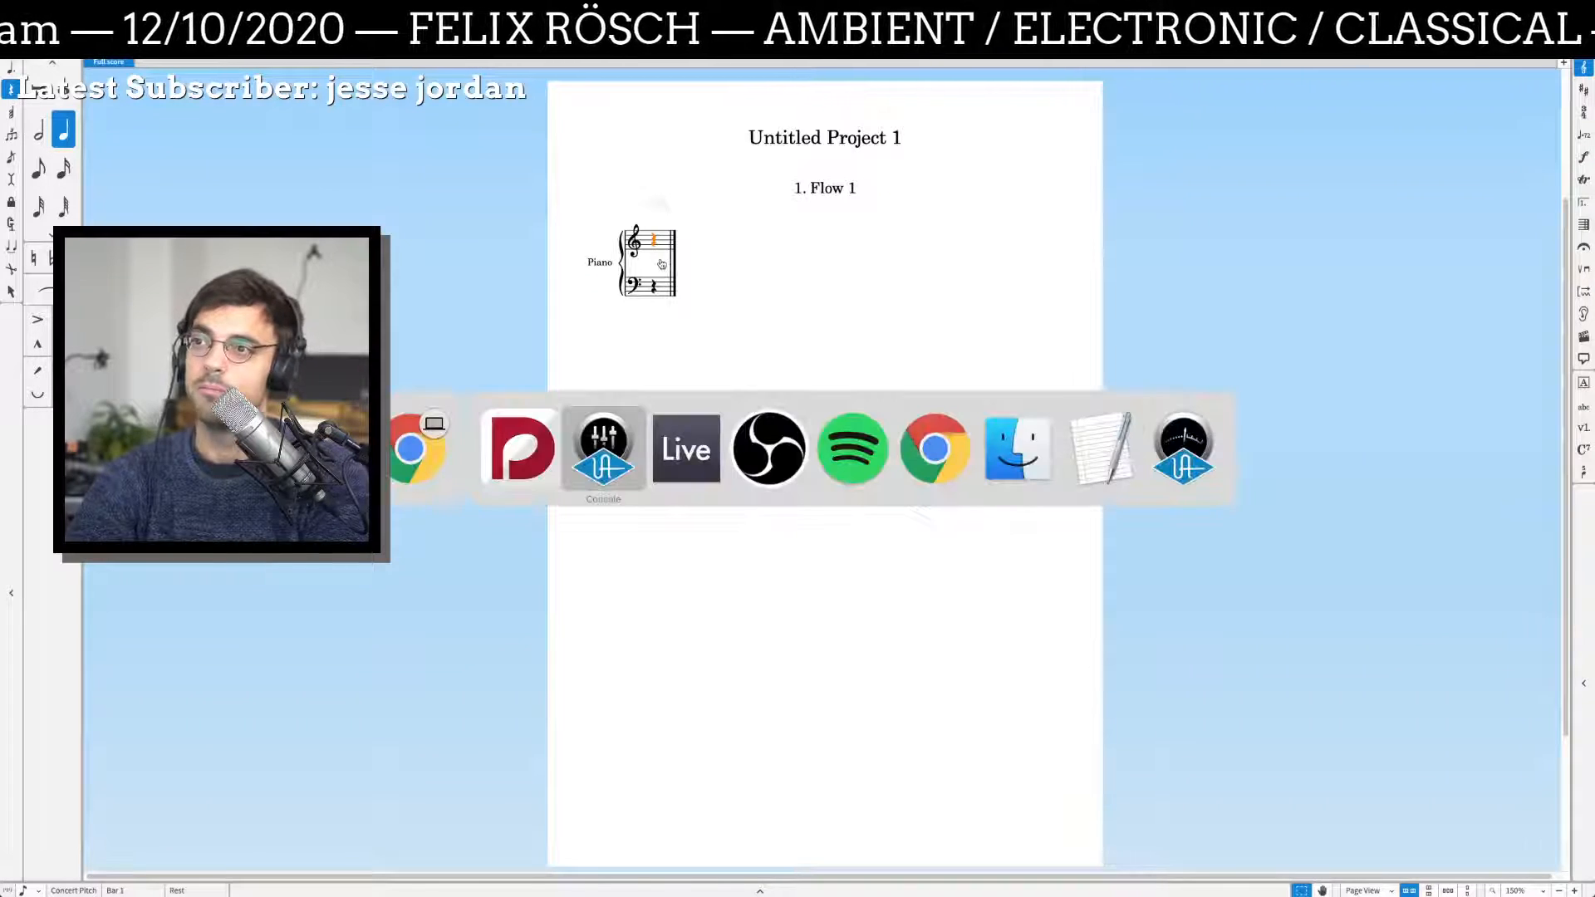
key(super+Tab)
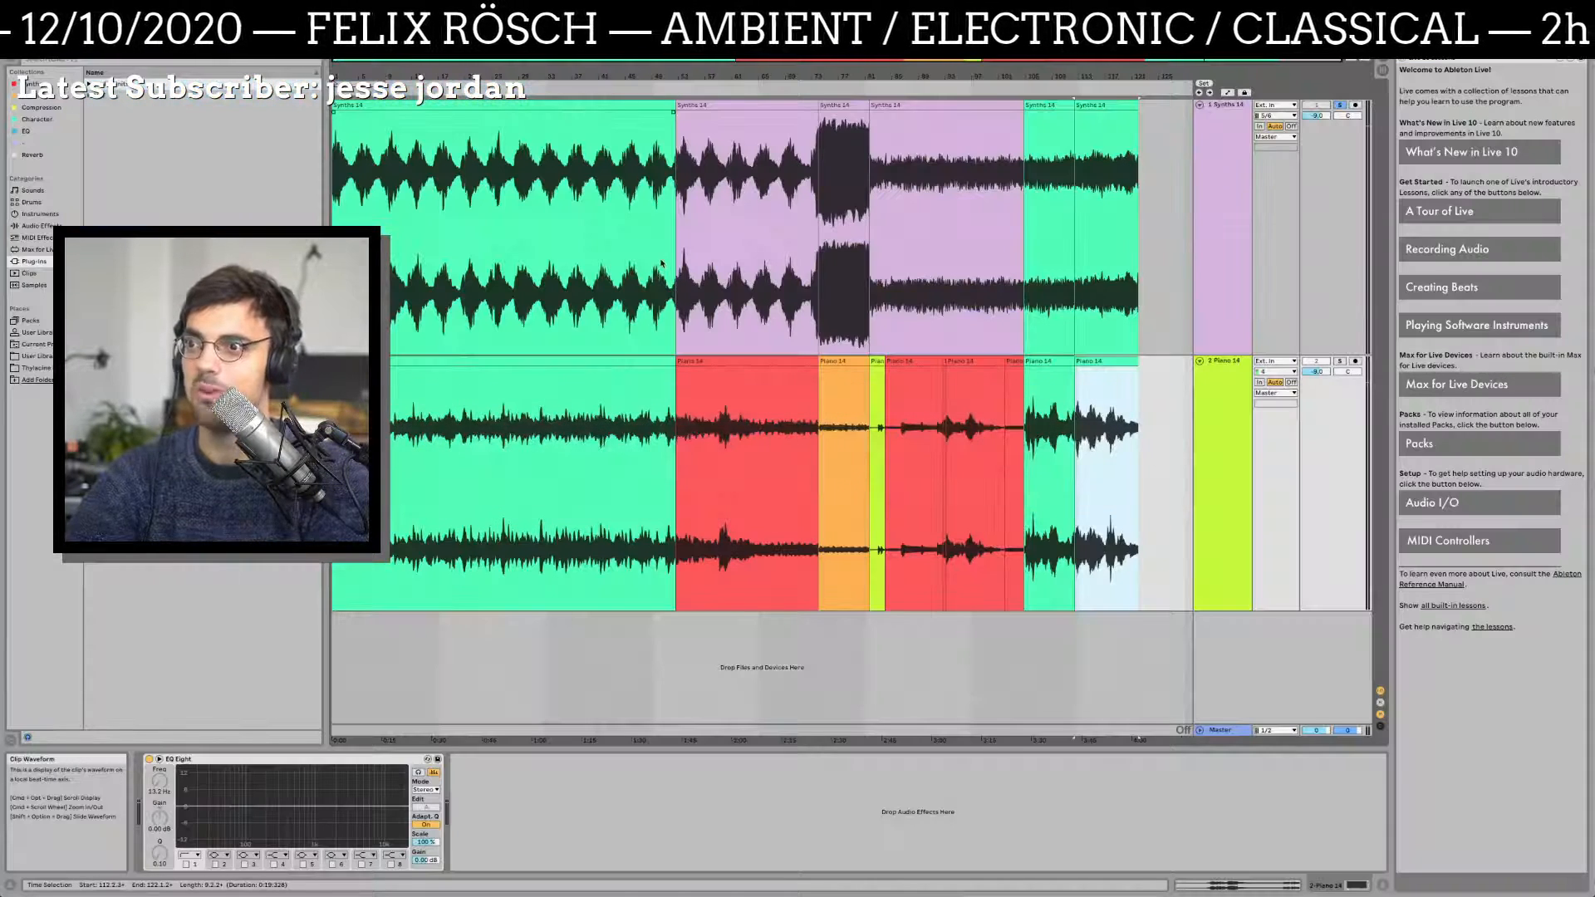
key(space)
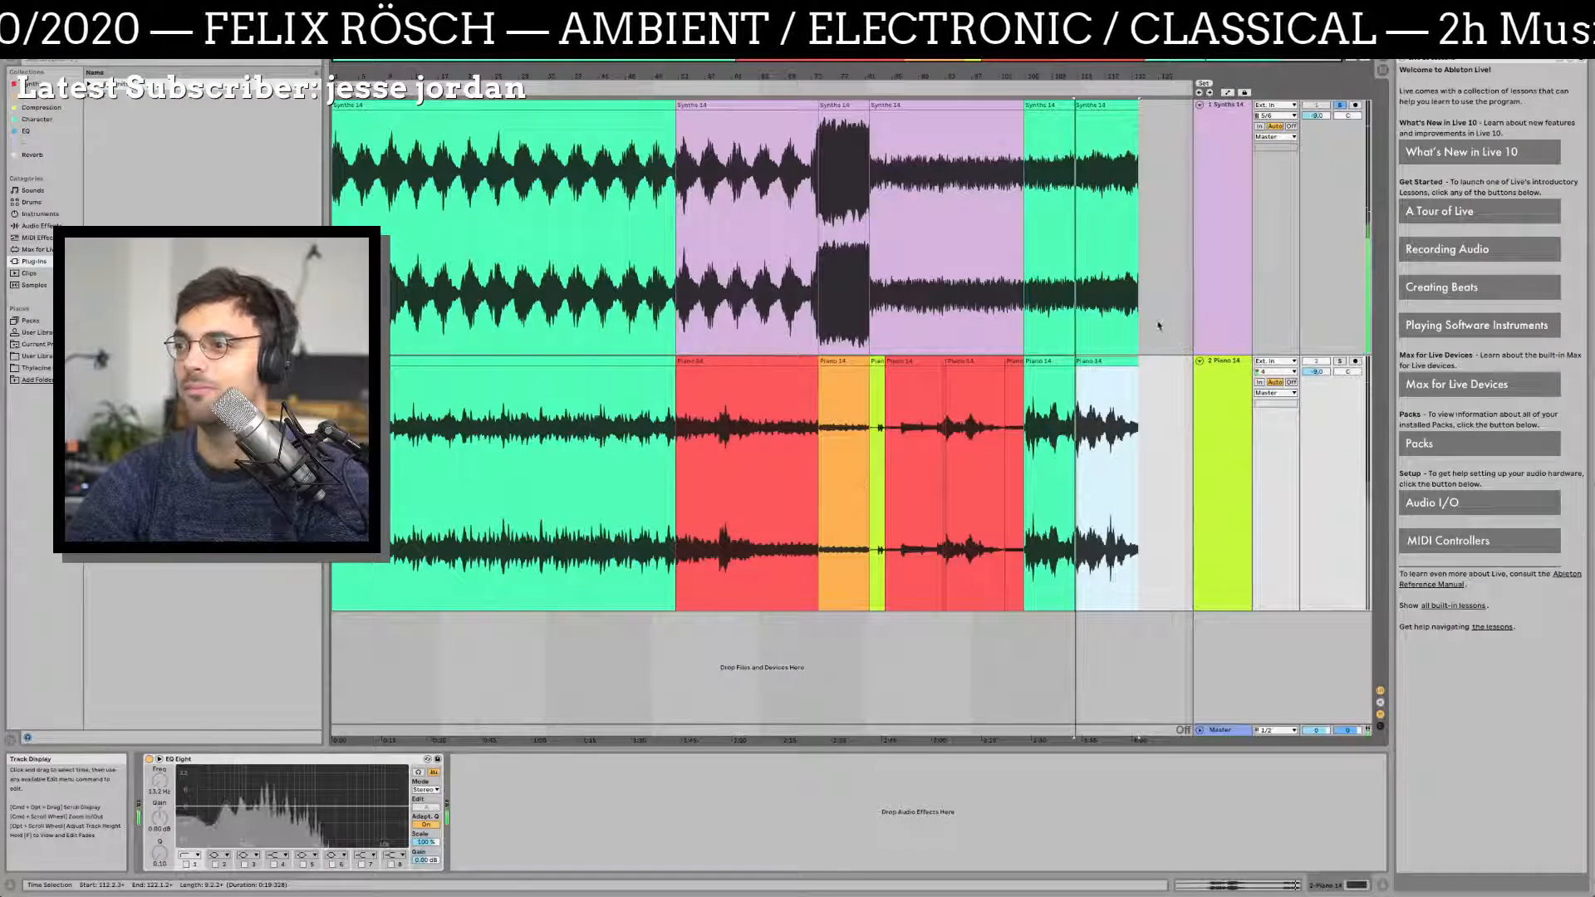
drag(1104, 69, 823, 208)
key(space)
click(1339, 361)
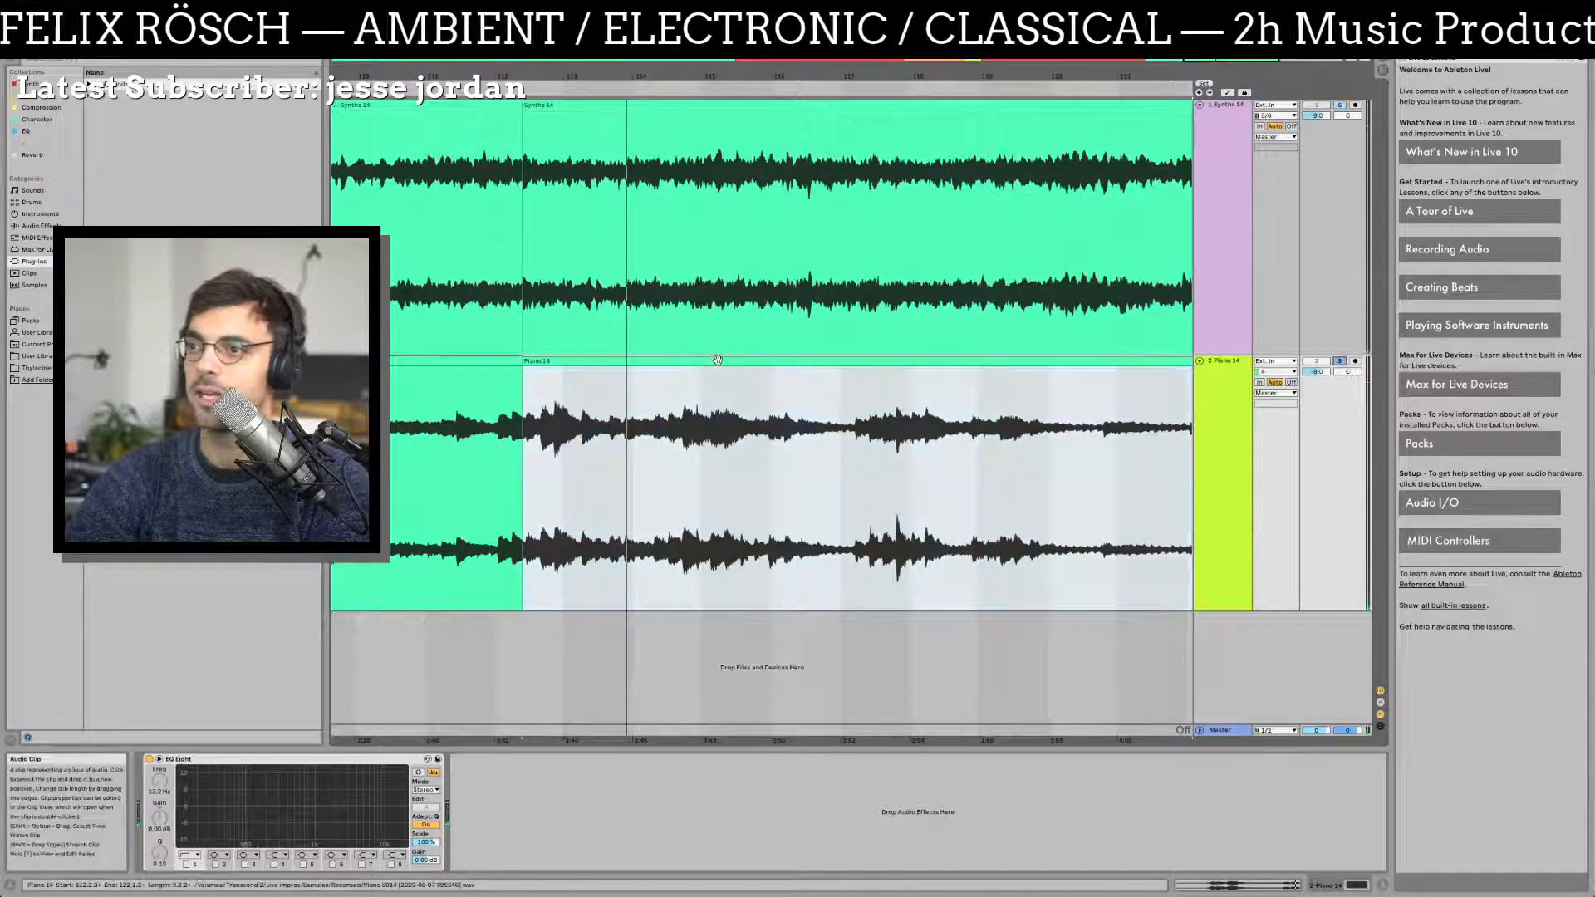
Step: Audition the soloed piano opening of the second short turquoise clip in repeated short passes
key(space)
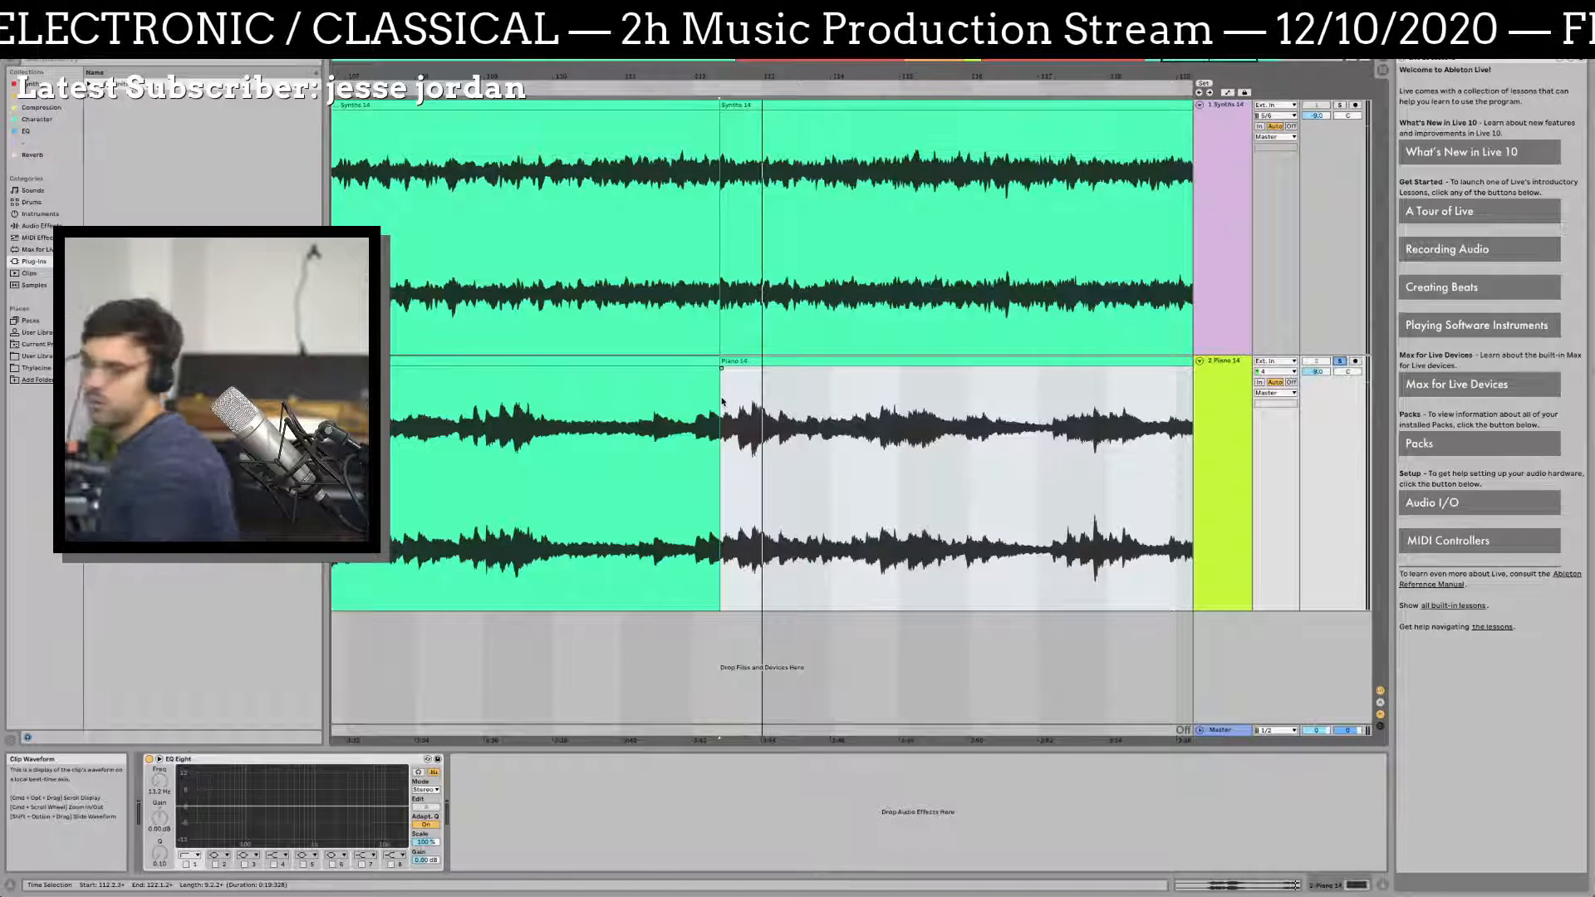
key(space)
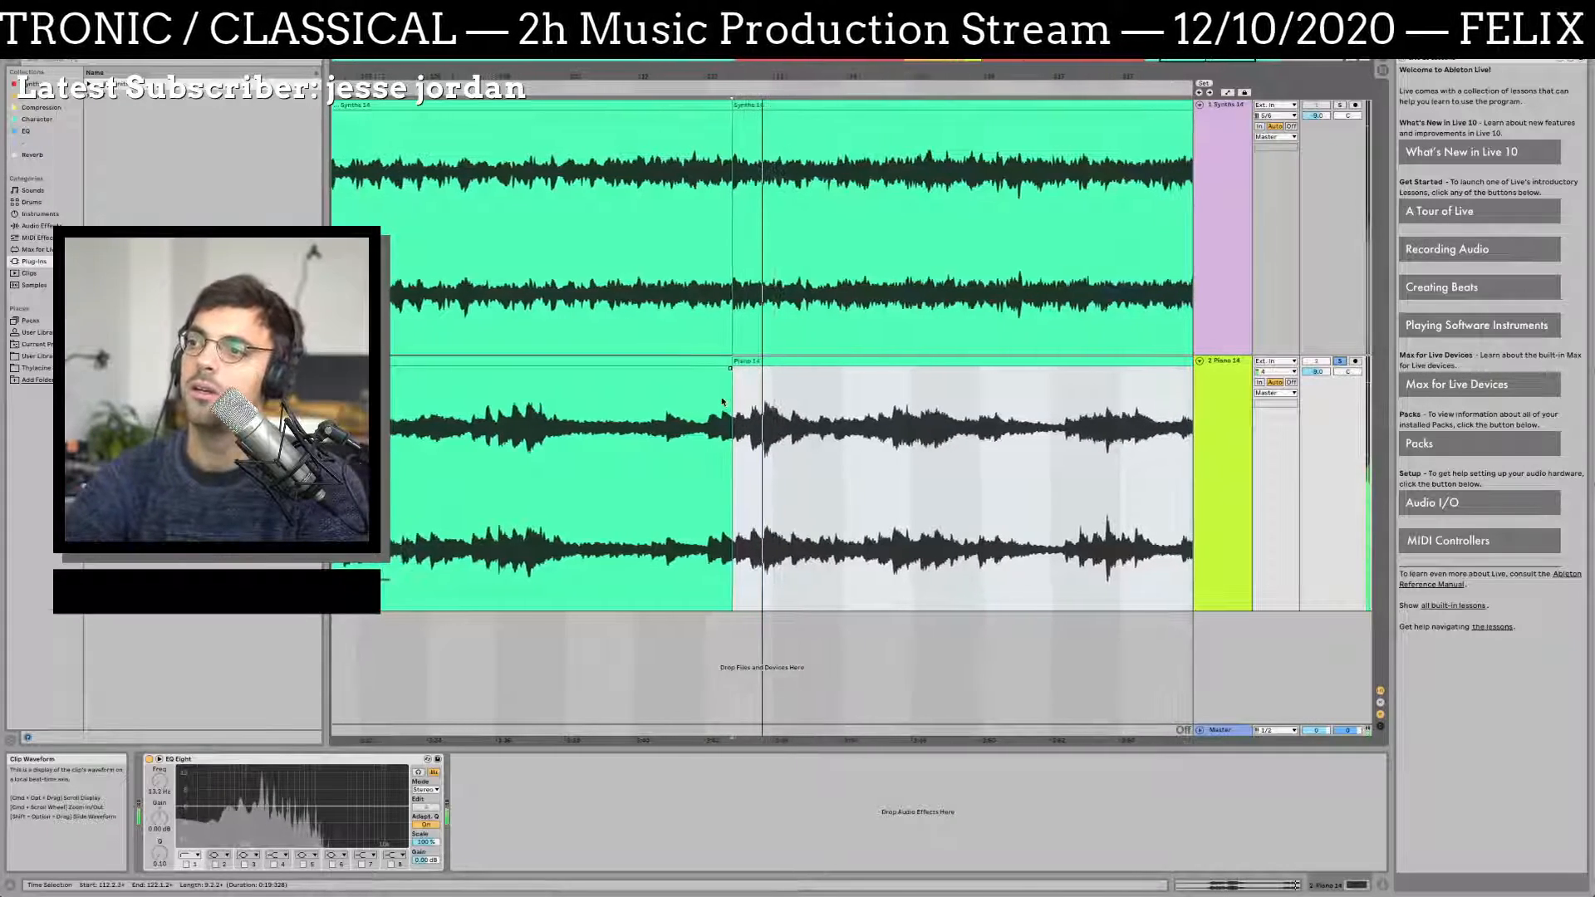
key(space)
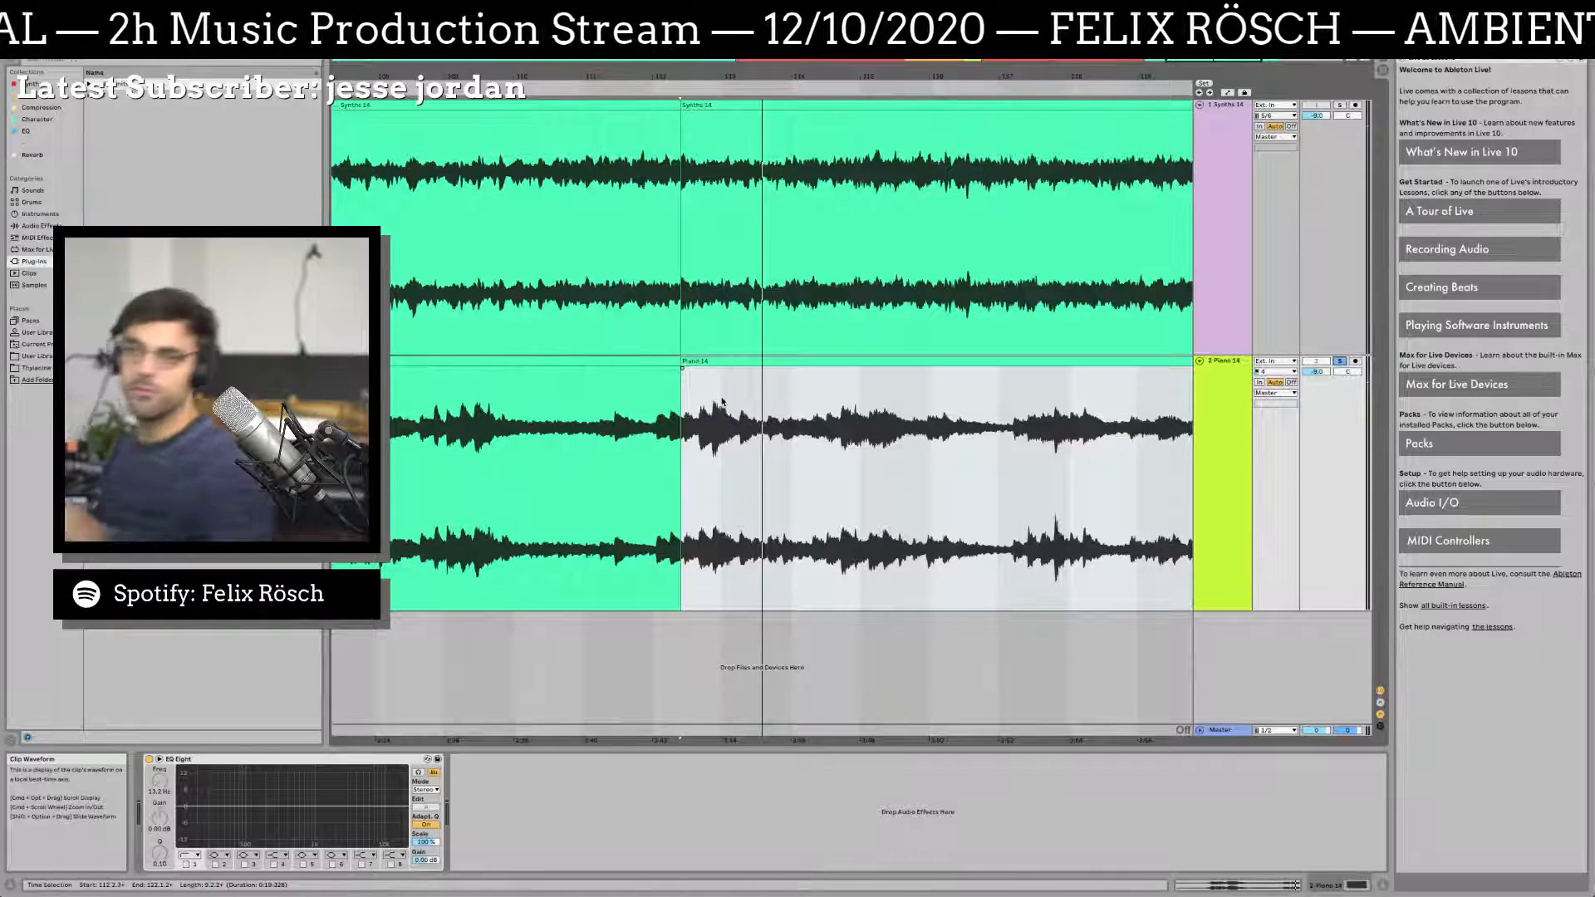
key(space)
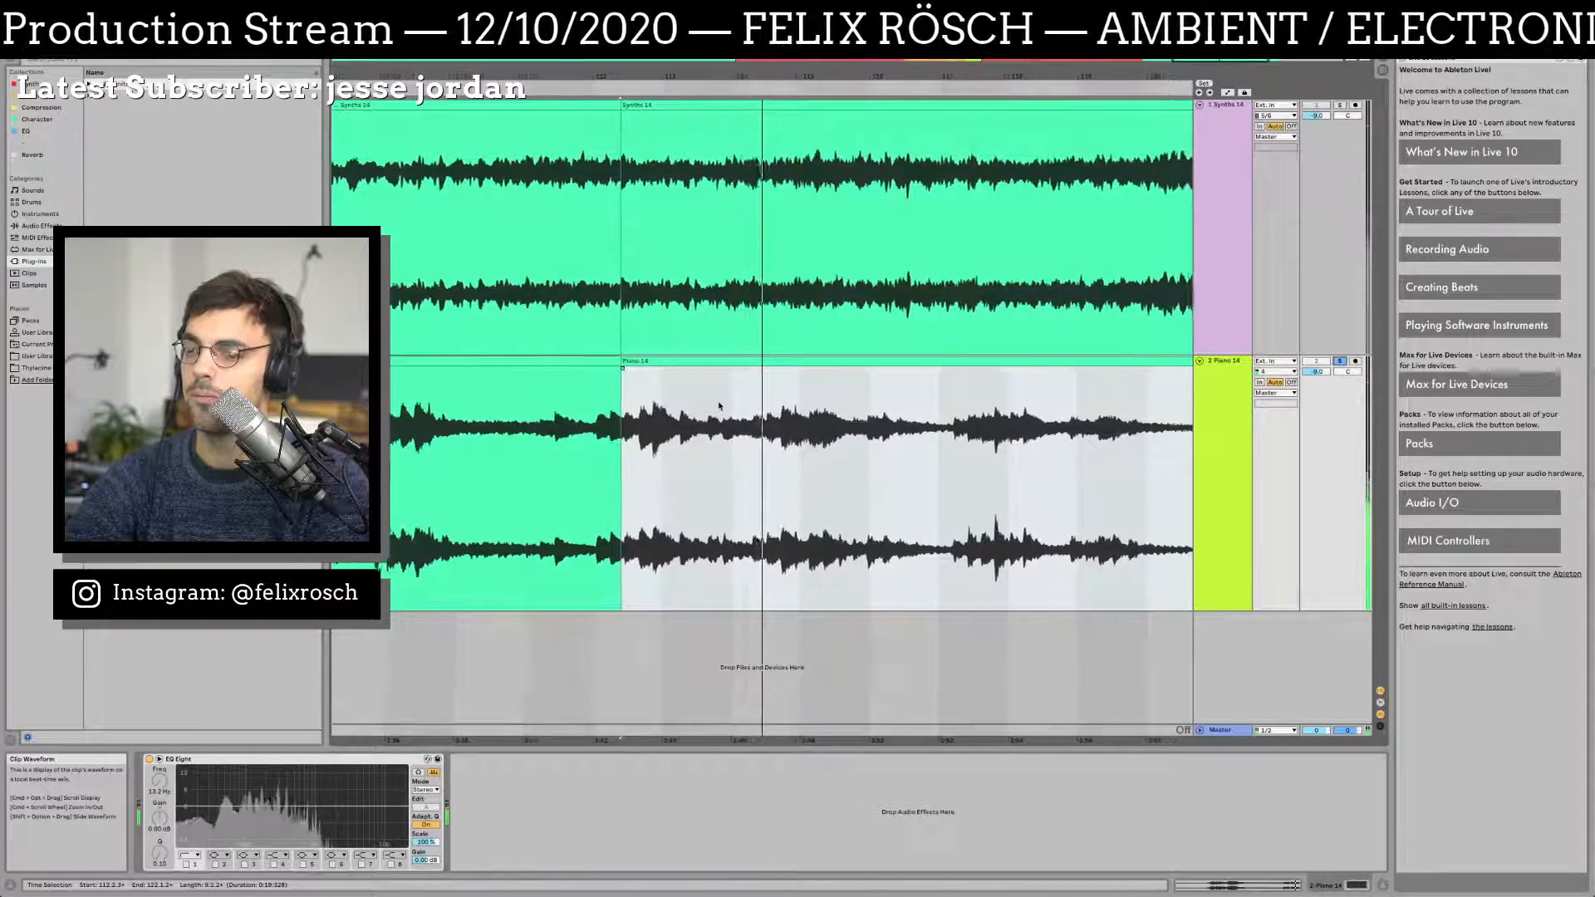
Step: Switch to Dorico and add a 6/8 time signature at bar 1 of the piano score
key(super+Tab)
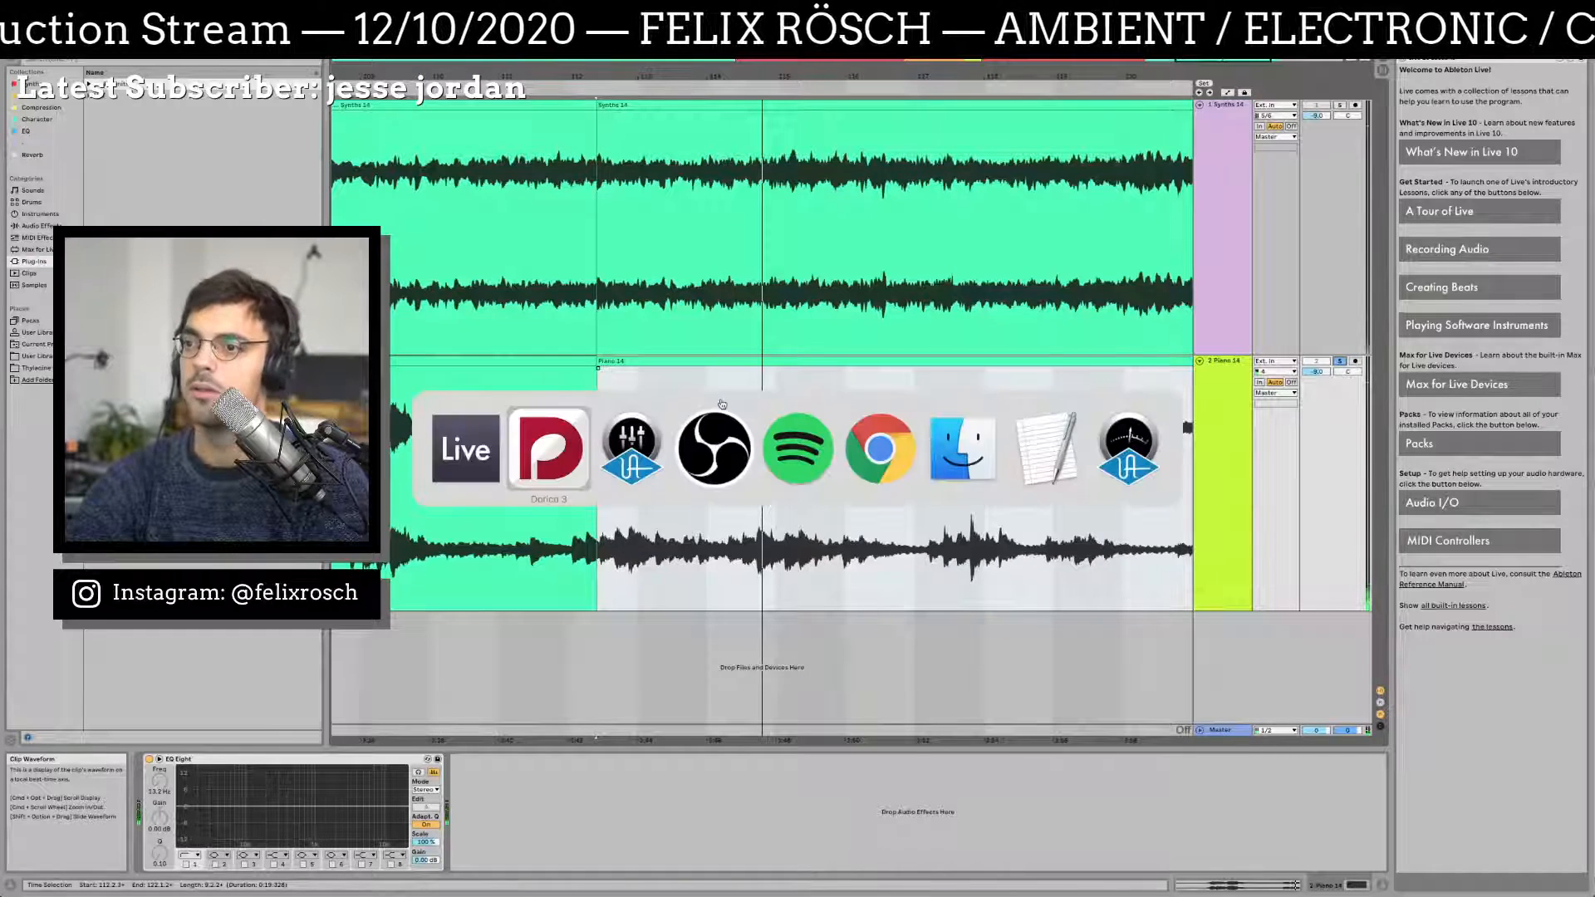
key(shift+m)
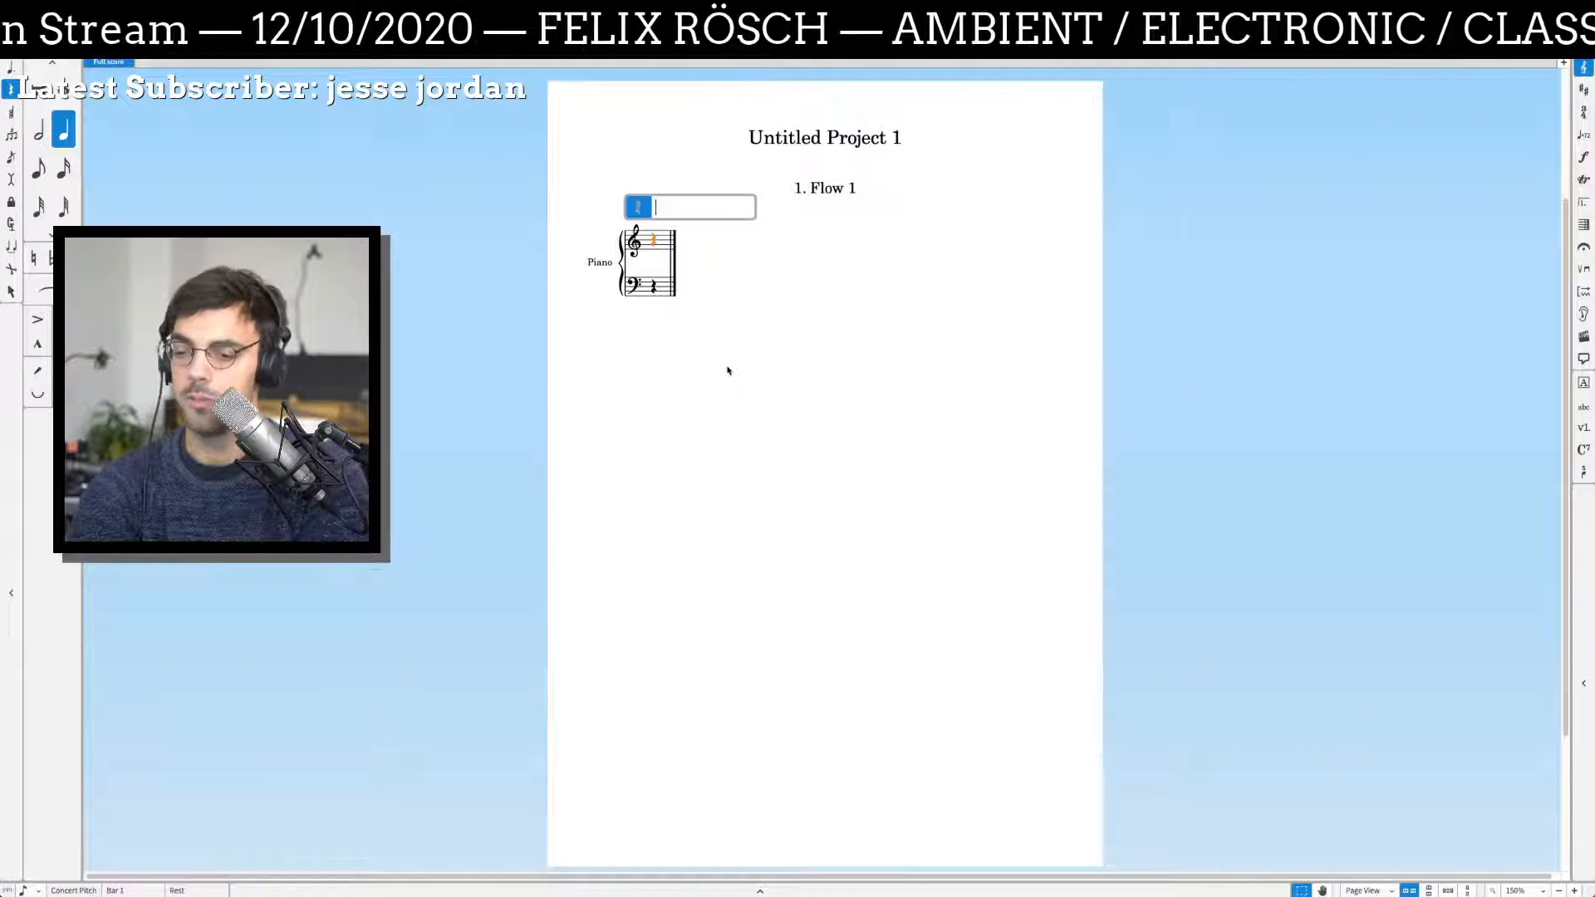
text(6/8)
key(Return)
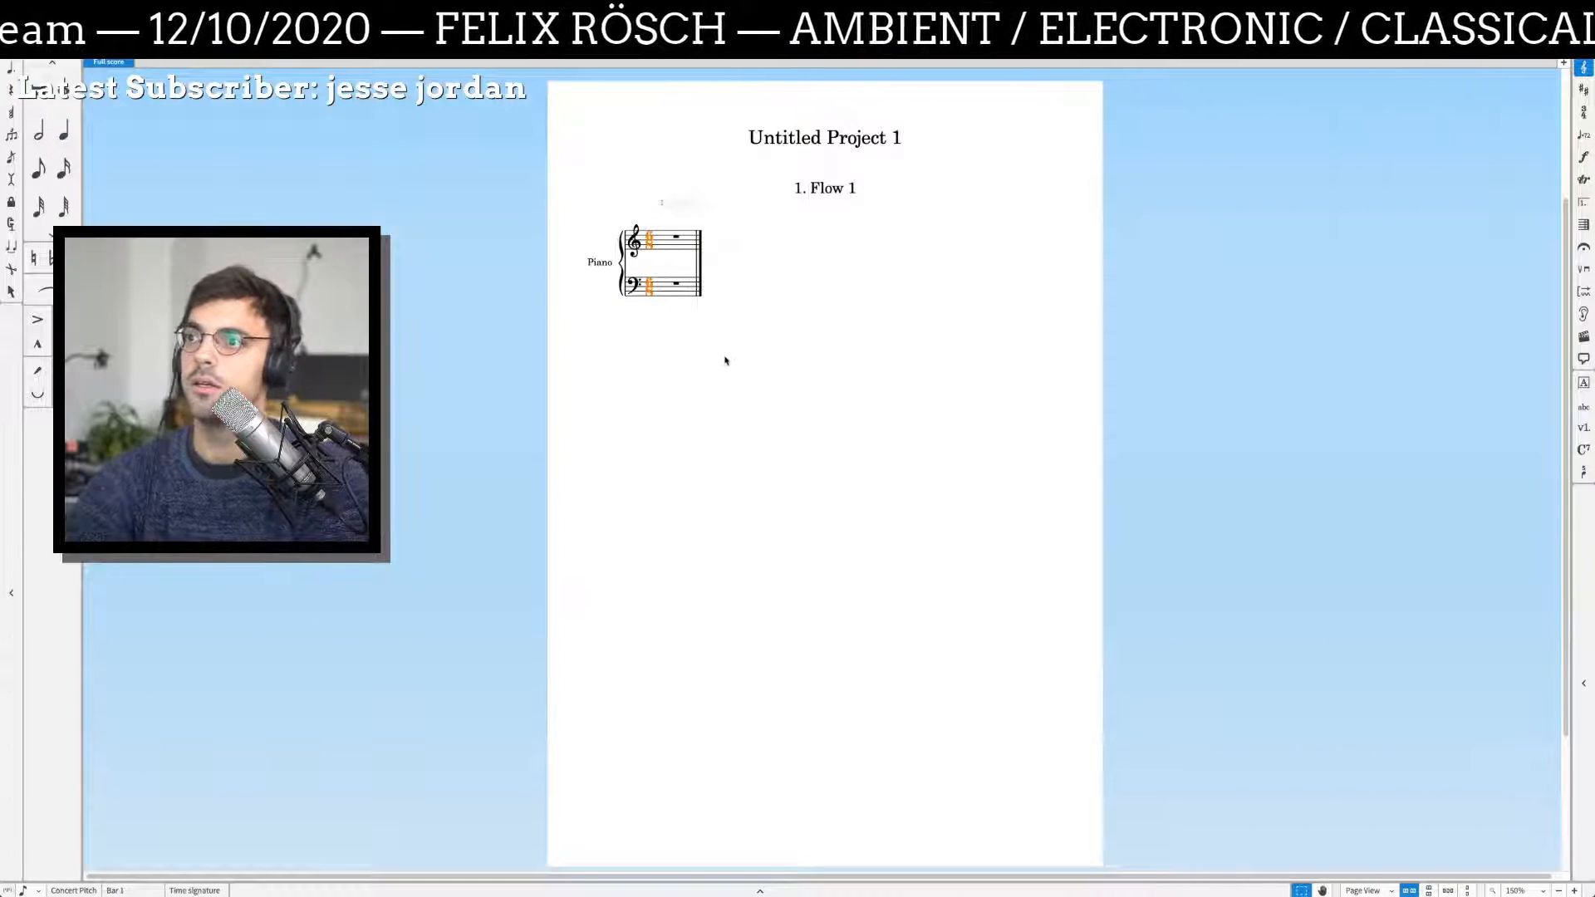
Step: Enter the repeated piano chords as quarter notes in the treble staff from bar 1, and delete the stray F5 opening bar 4 in Insert mode
scroll(716, 310, up, 3)
scroll(716, 311, up, 10)
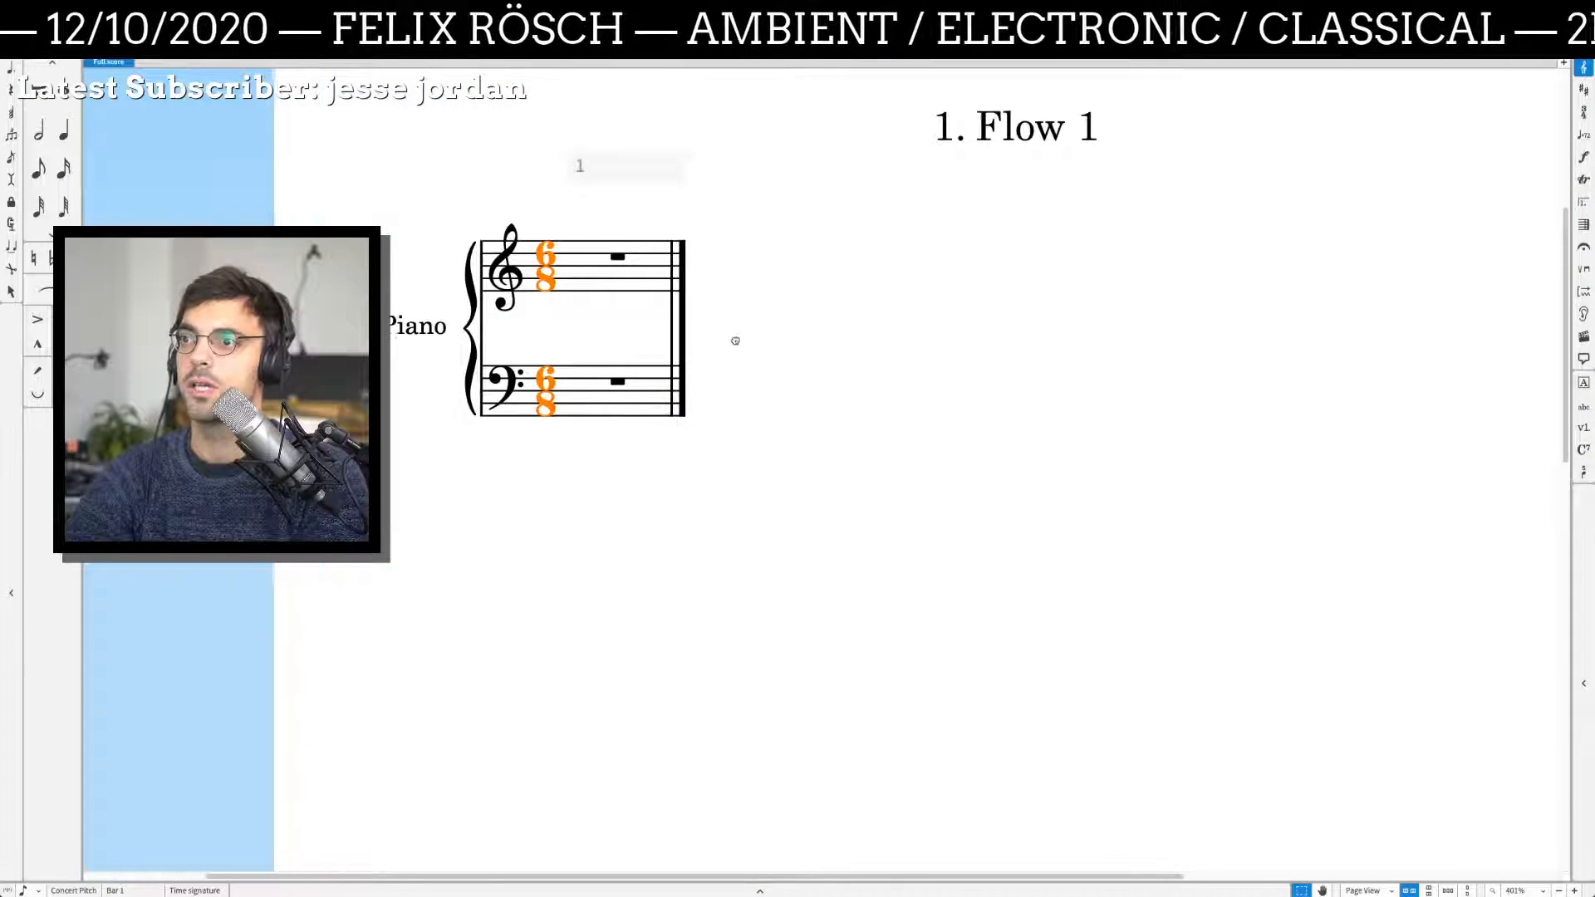
click(615, 258)
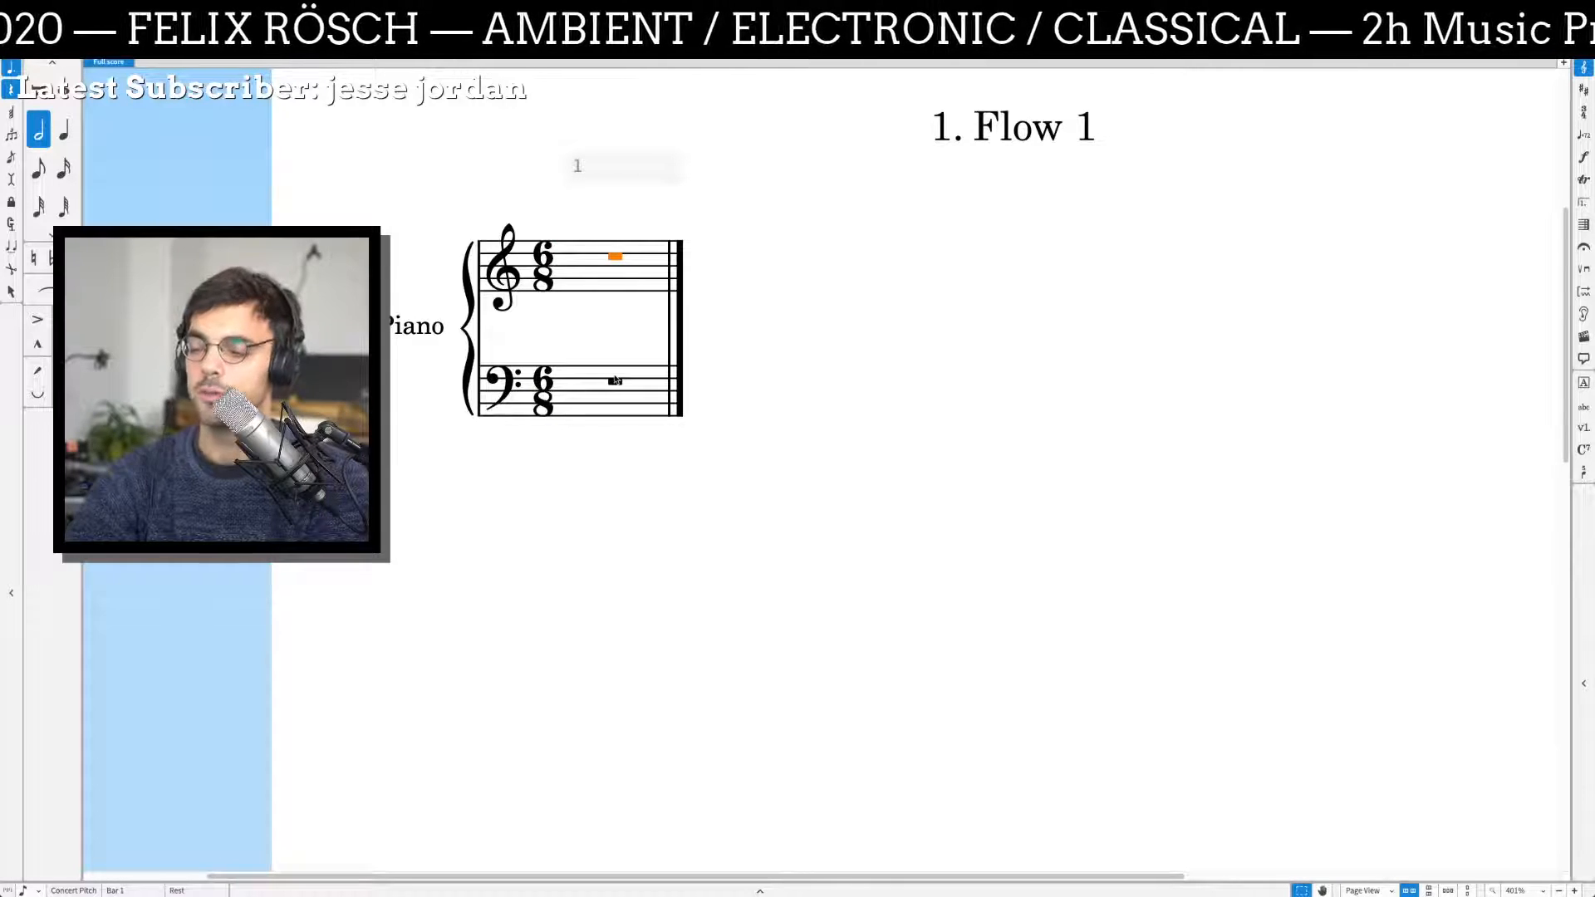
key(shift+n)
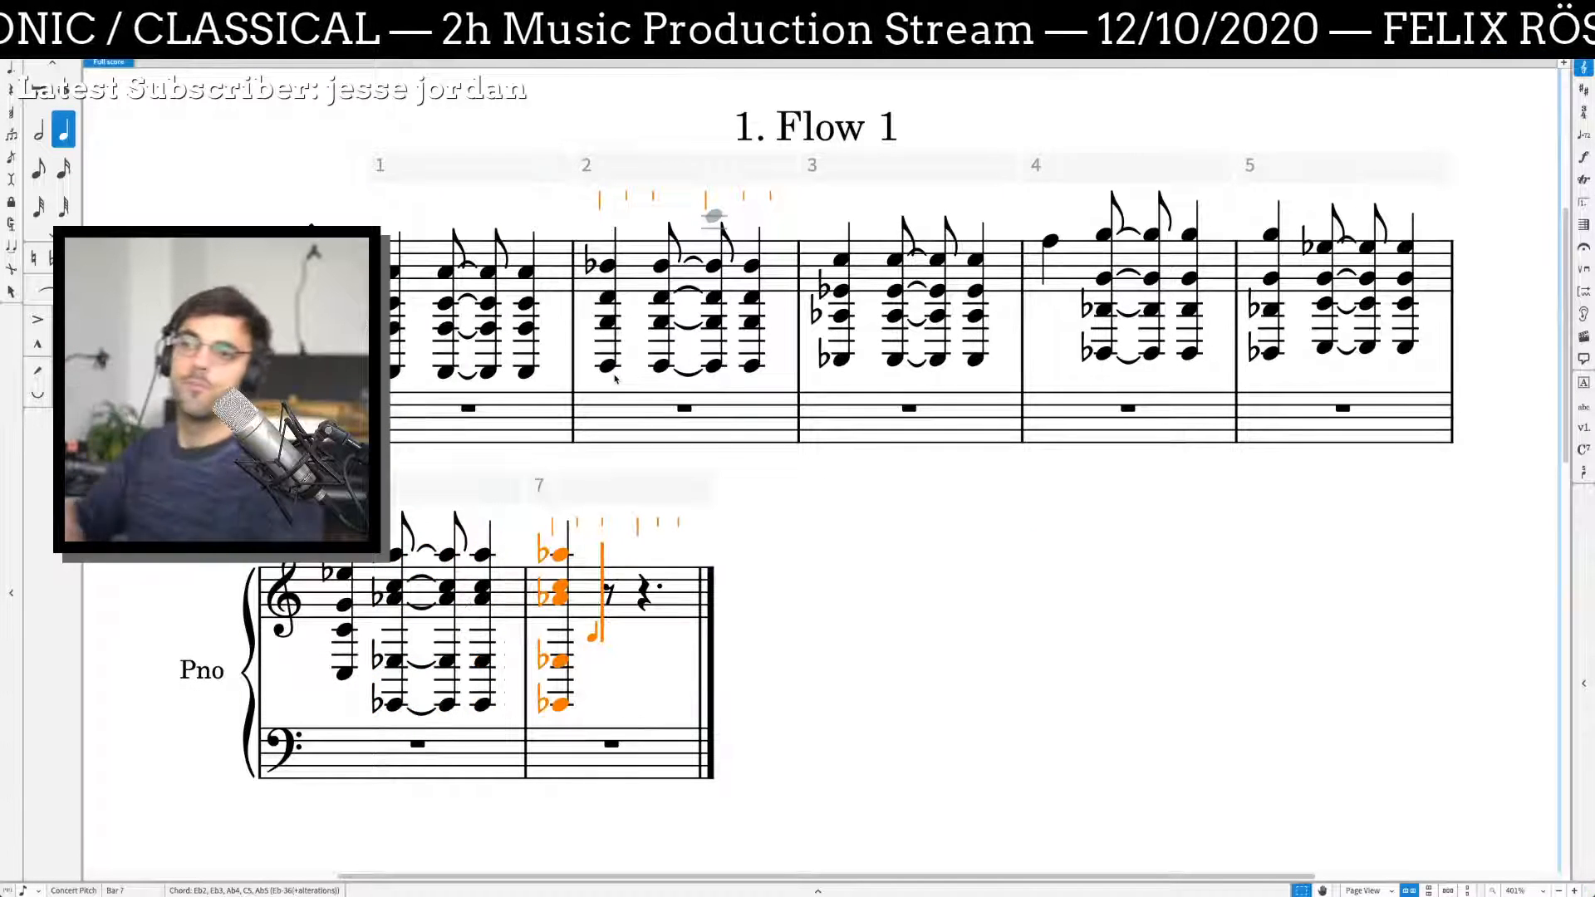
click(1042, 242)
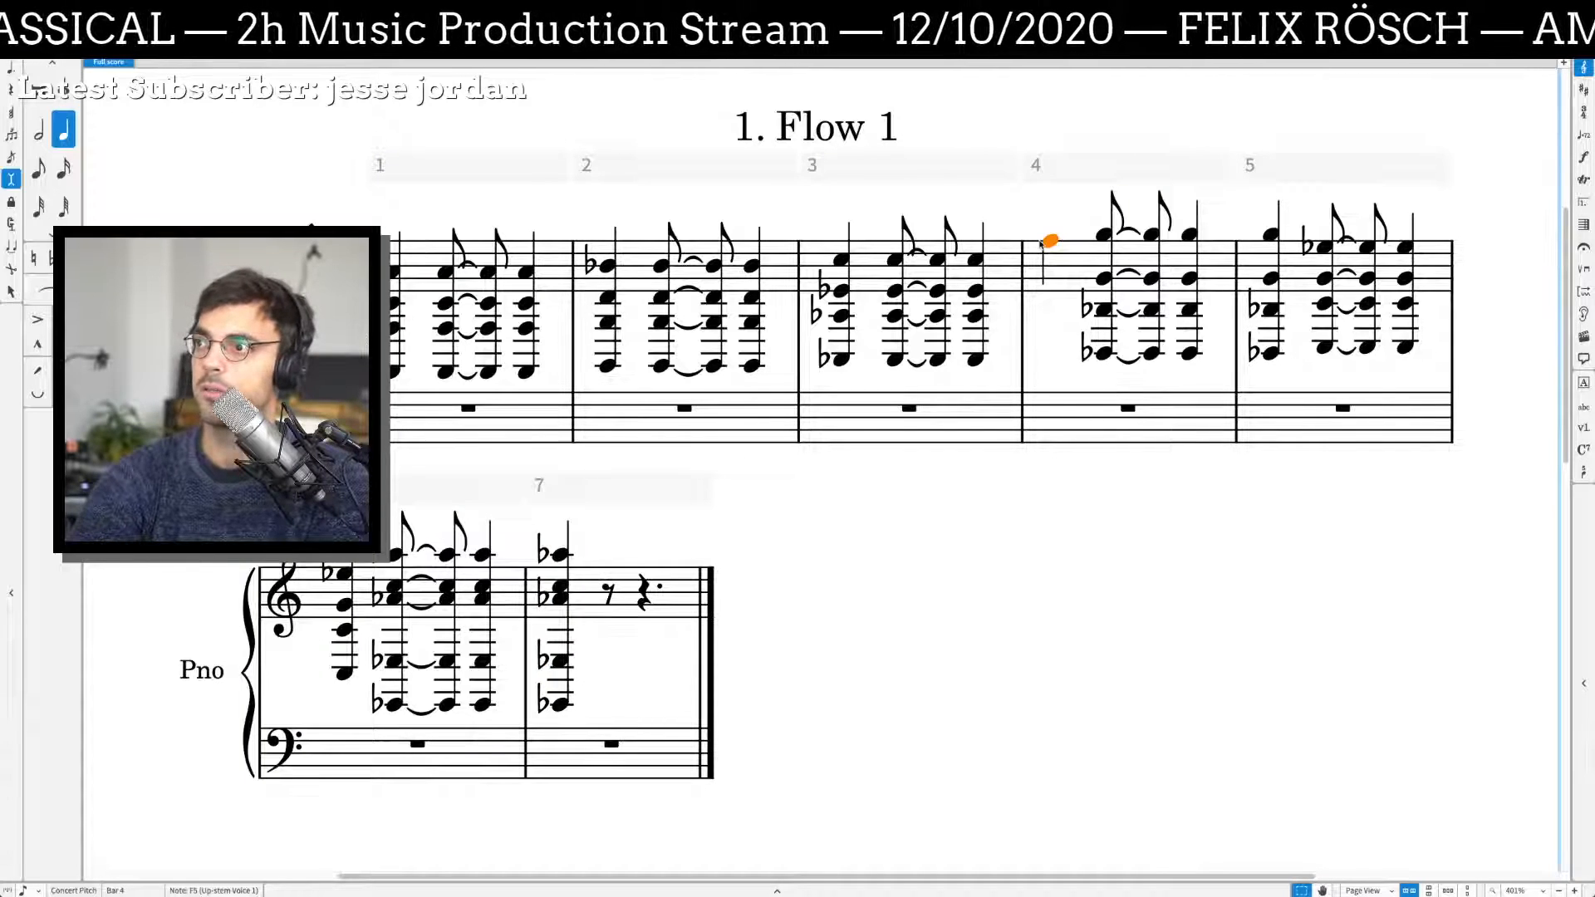
key(Delete)
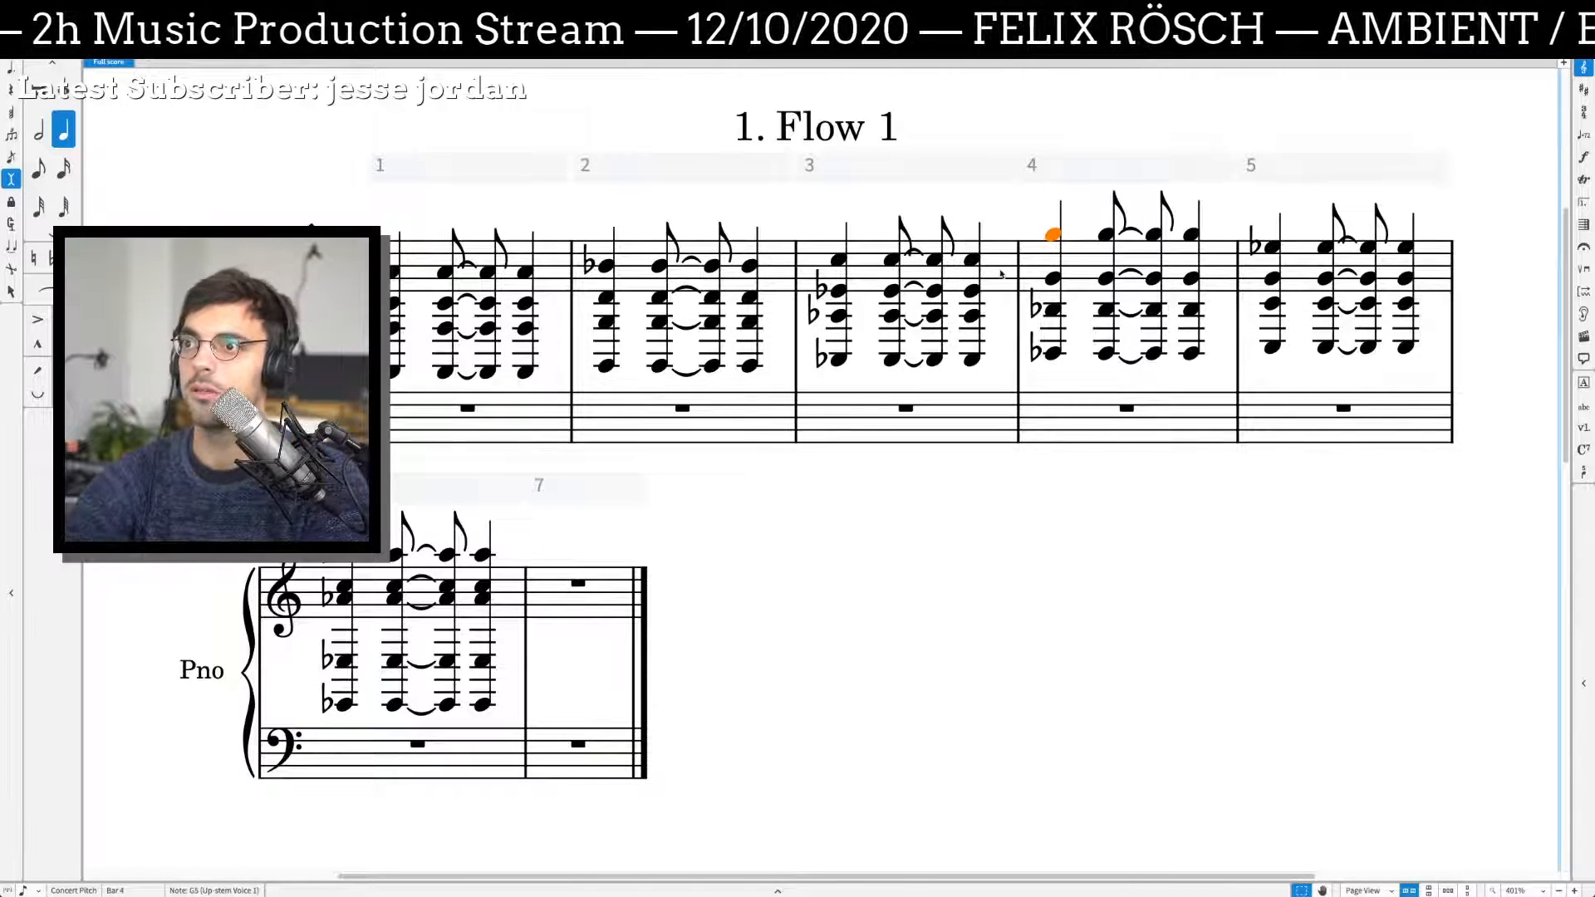
Step: Change all entered treble chords in bars 1–6 to eighth notes, with Insert mode closing the gaps
click(480, 705)
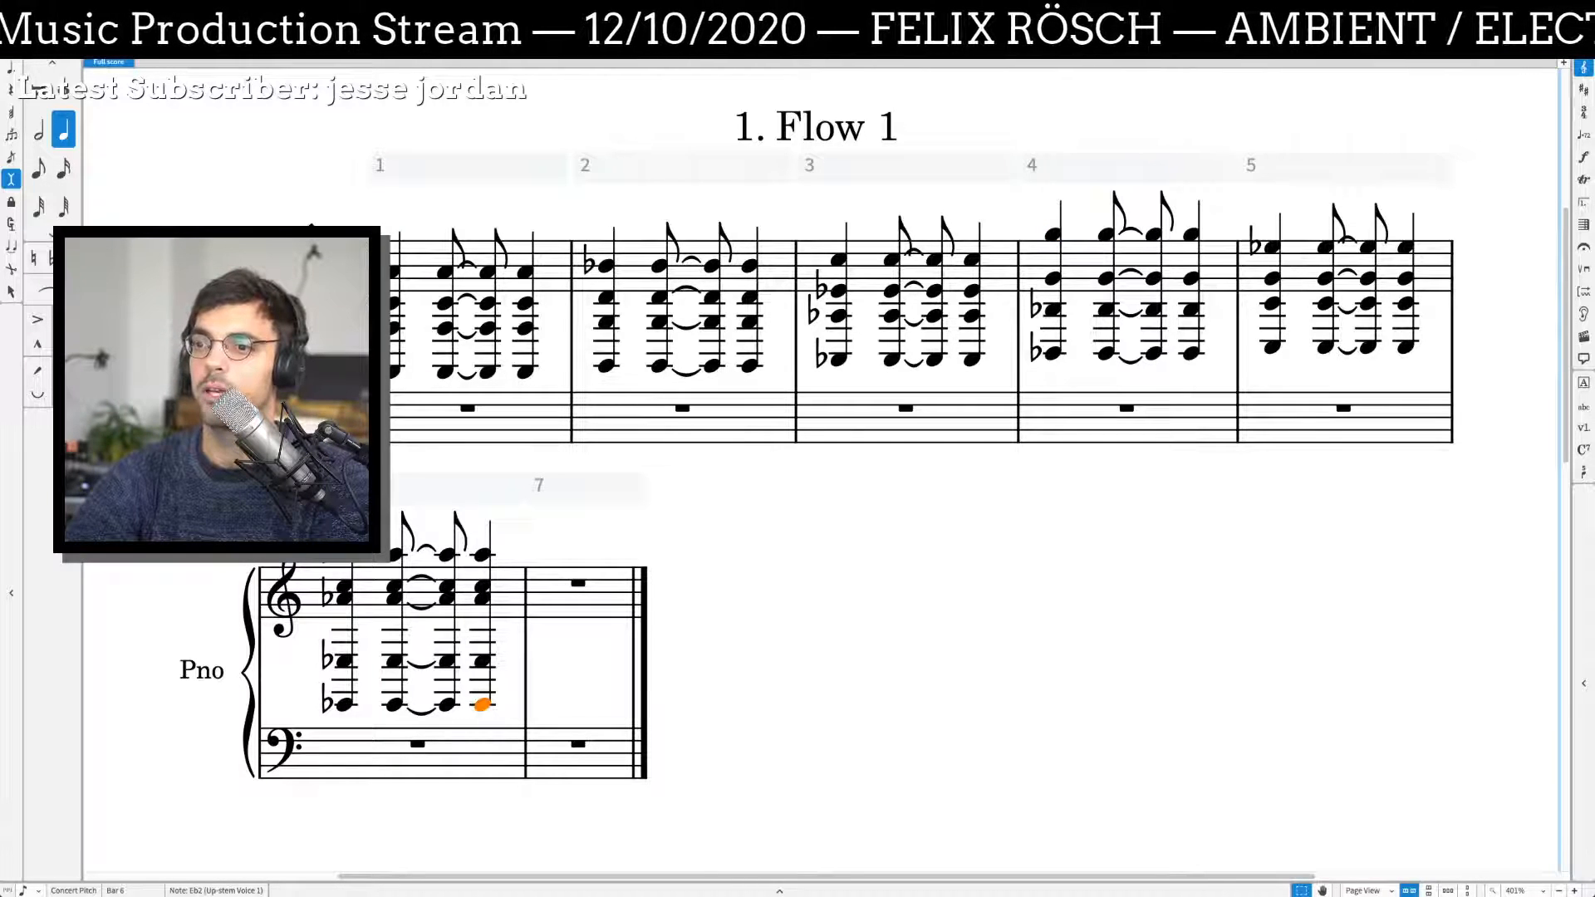
shift+click(397, 273)
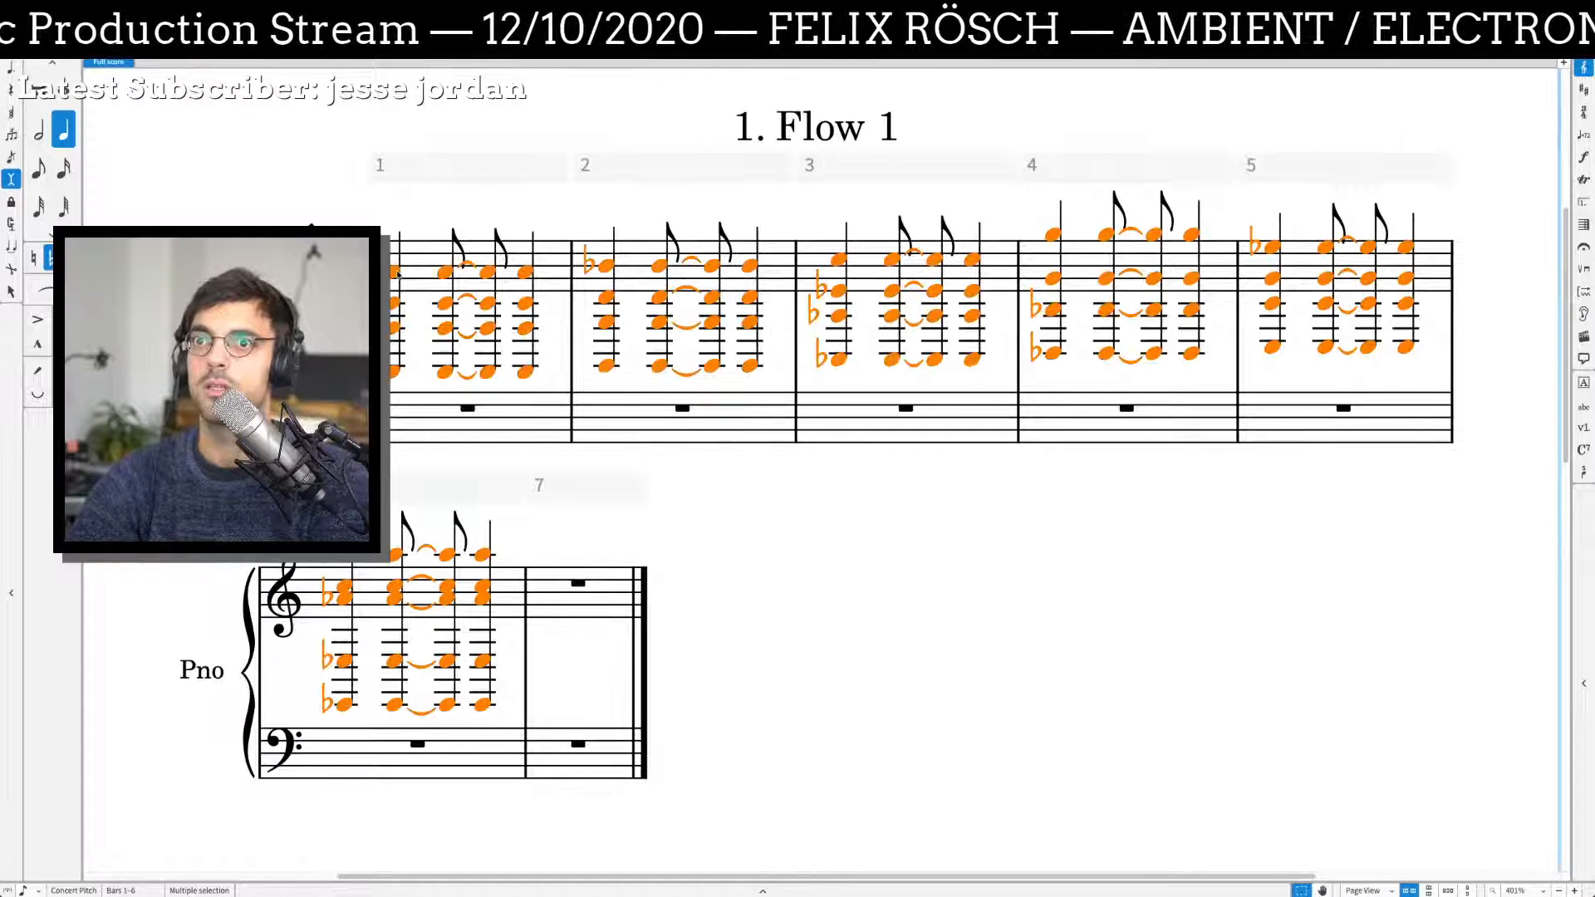
key(alt)
key(5)
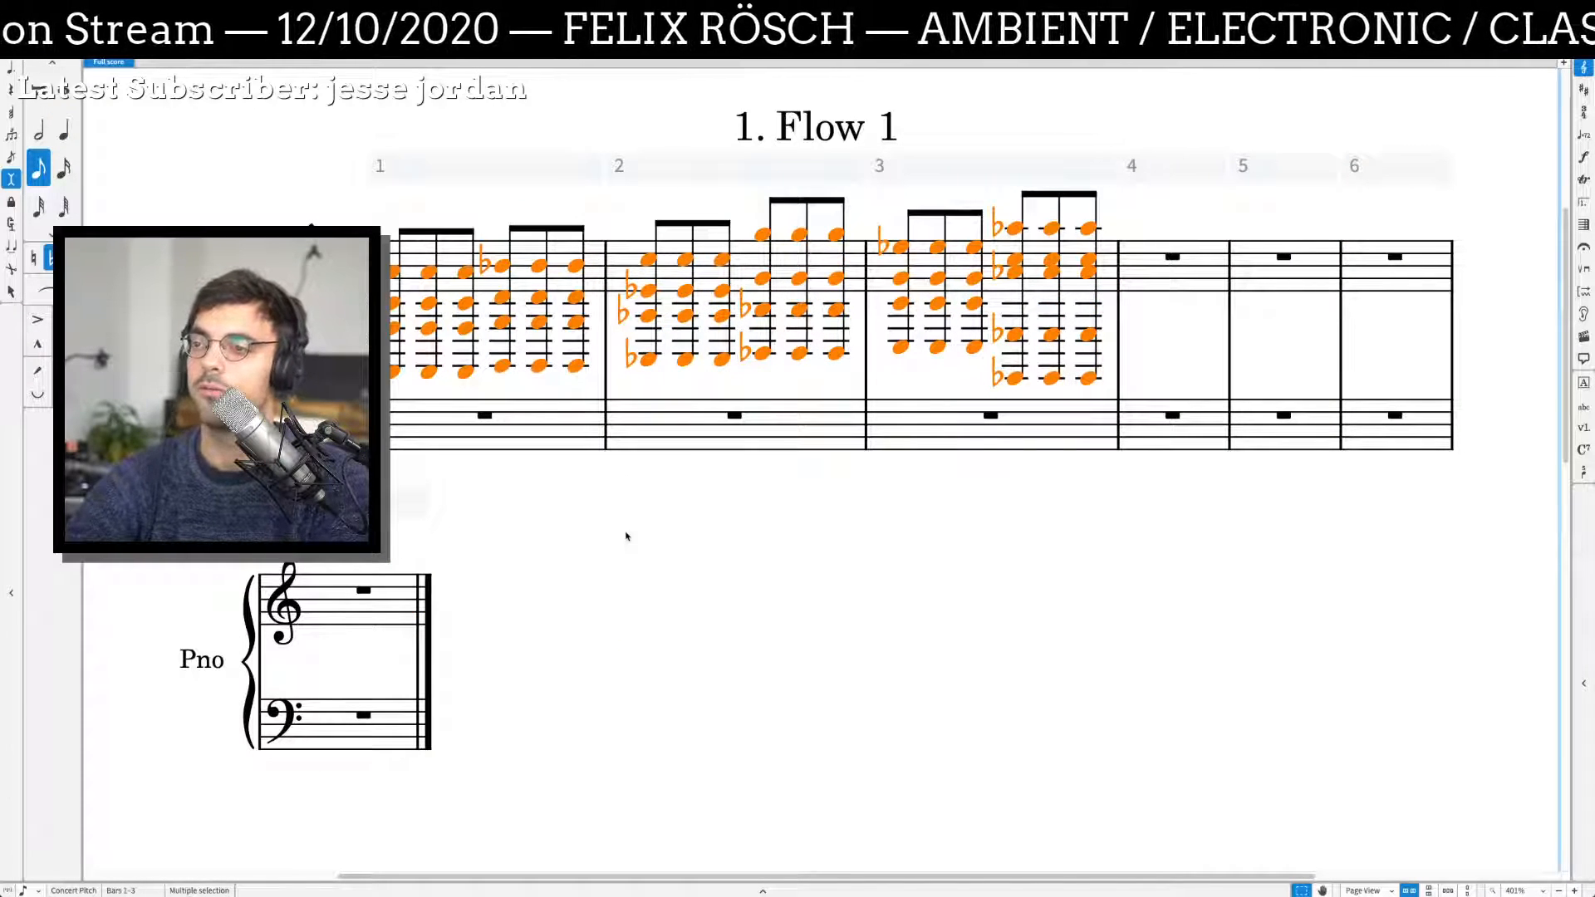
key(Escape)
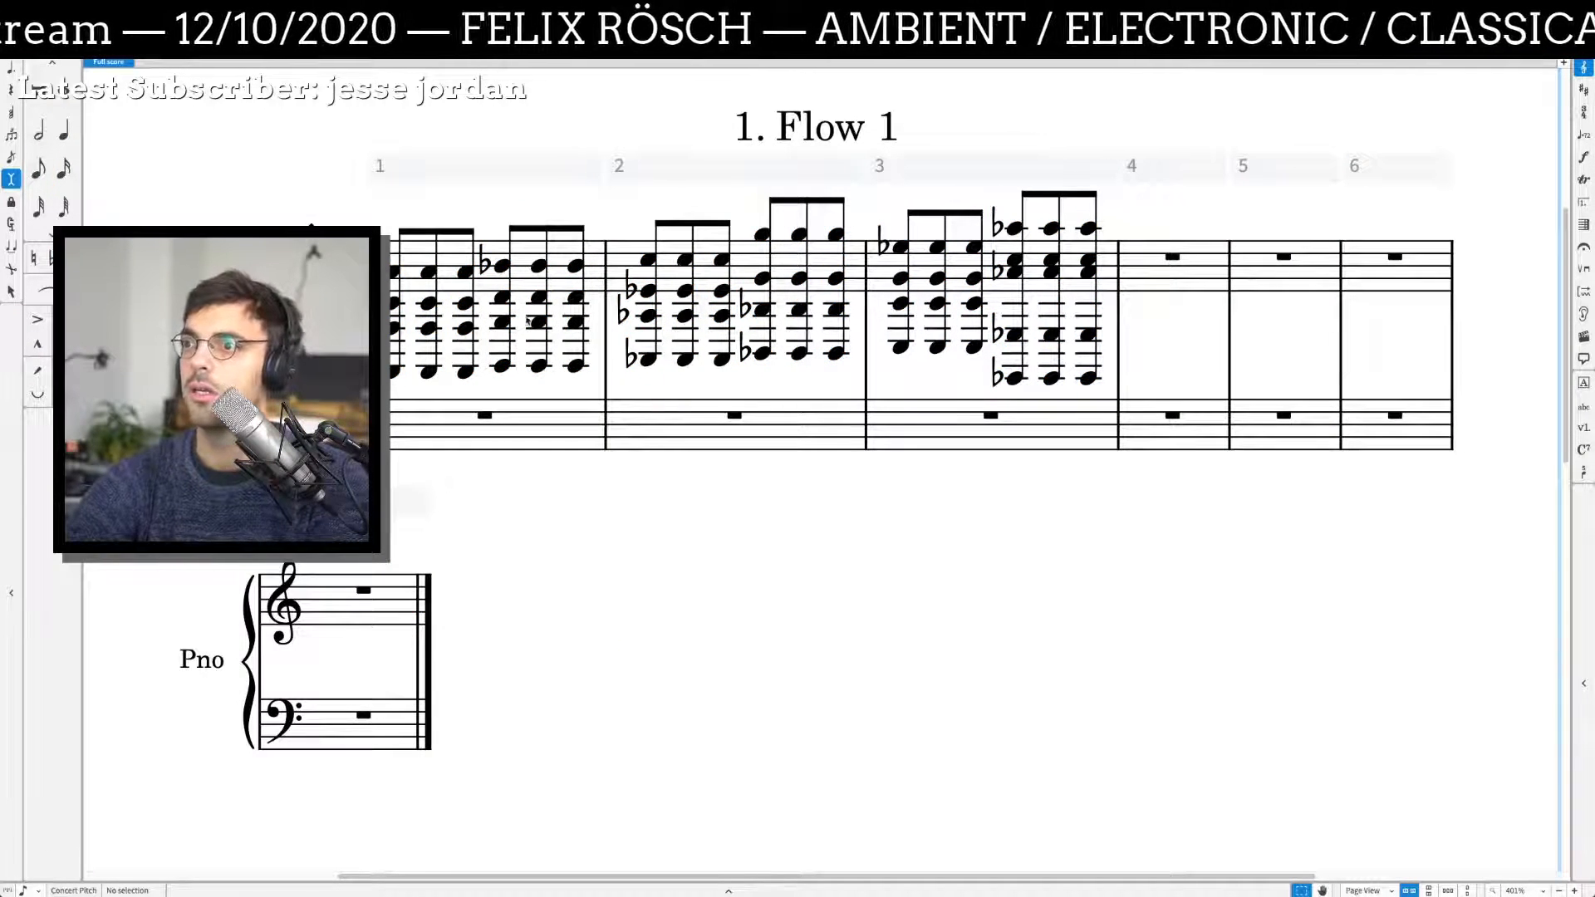
Step: Select the two lowest notes, F2 and F3, of bar 1's first chord
click(394, 372)
ctrl+click(395, 329)
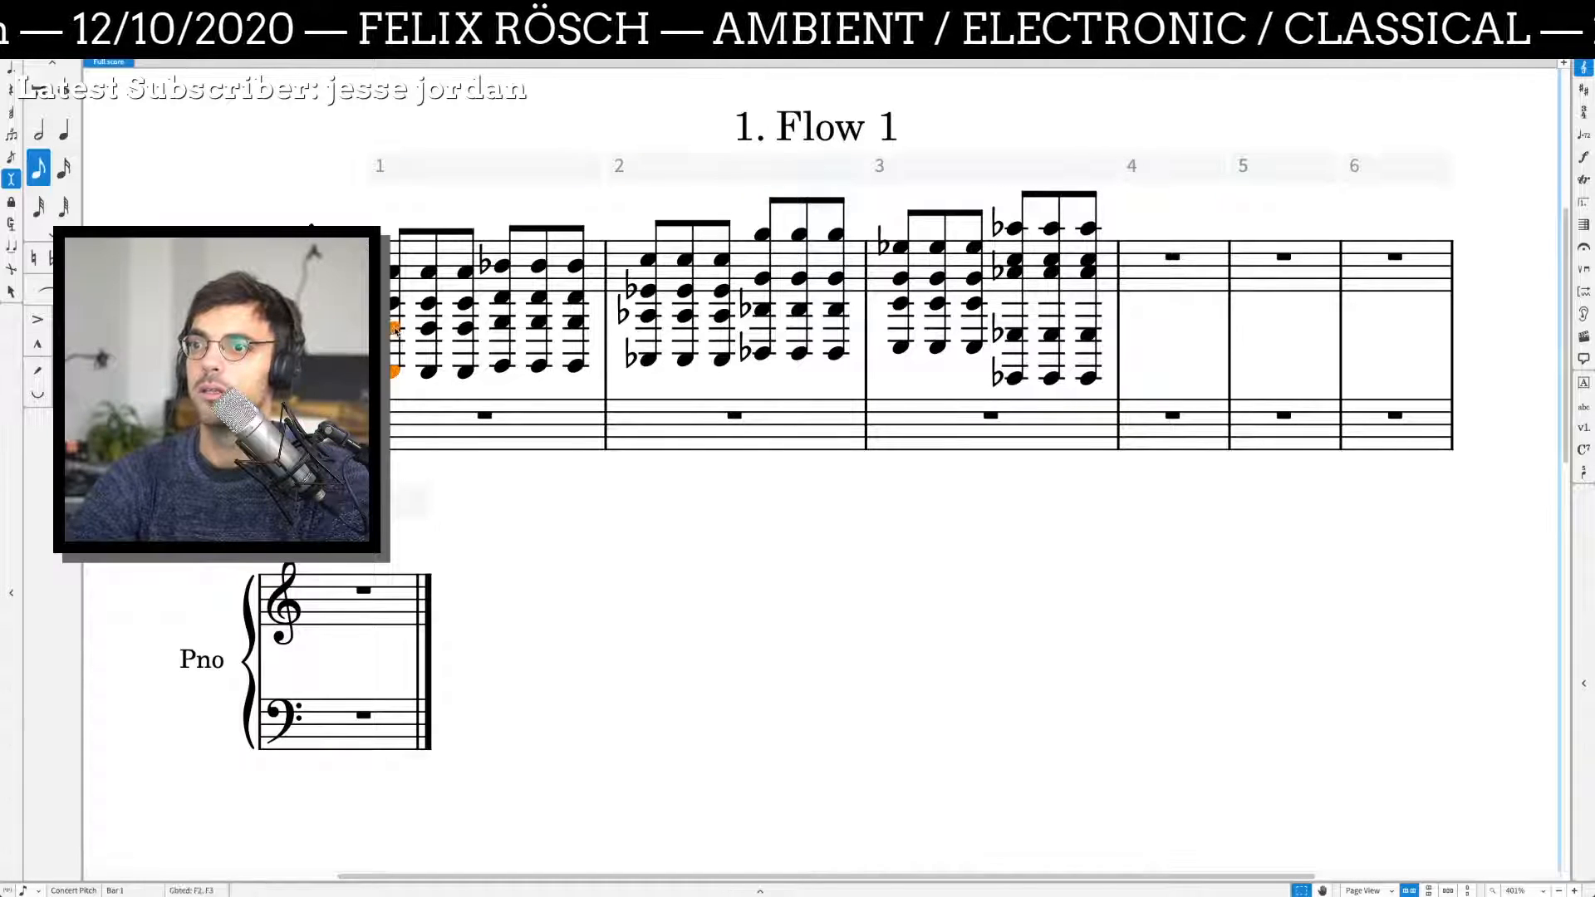
key(alt+n)
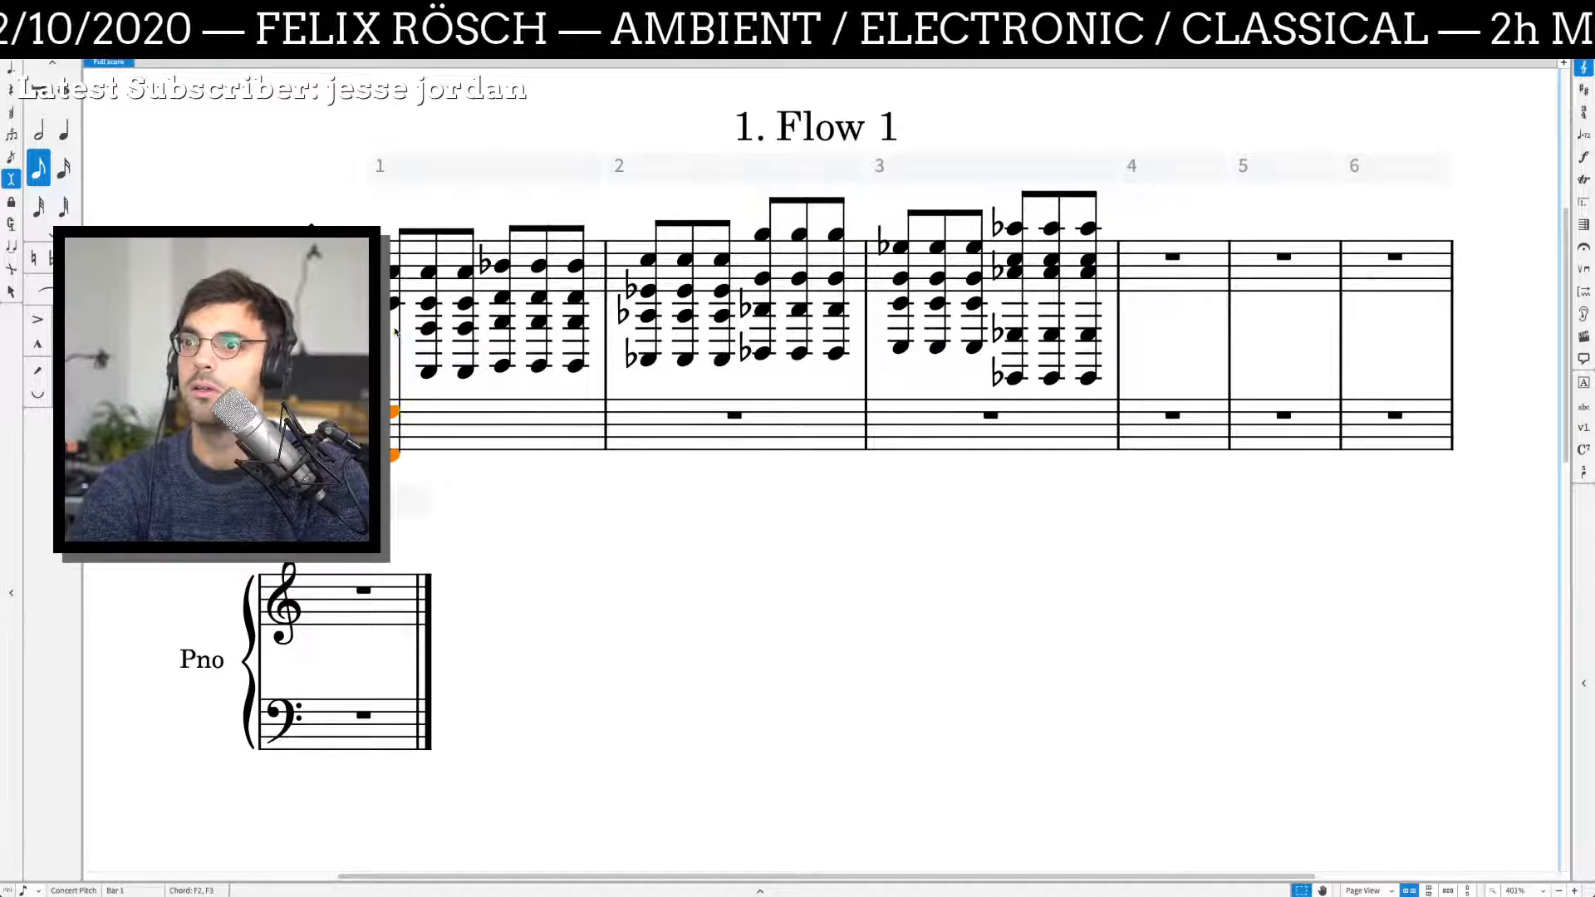
key(ctrl+z)
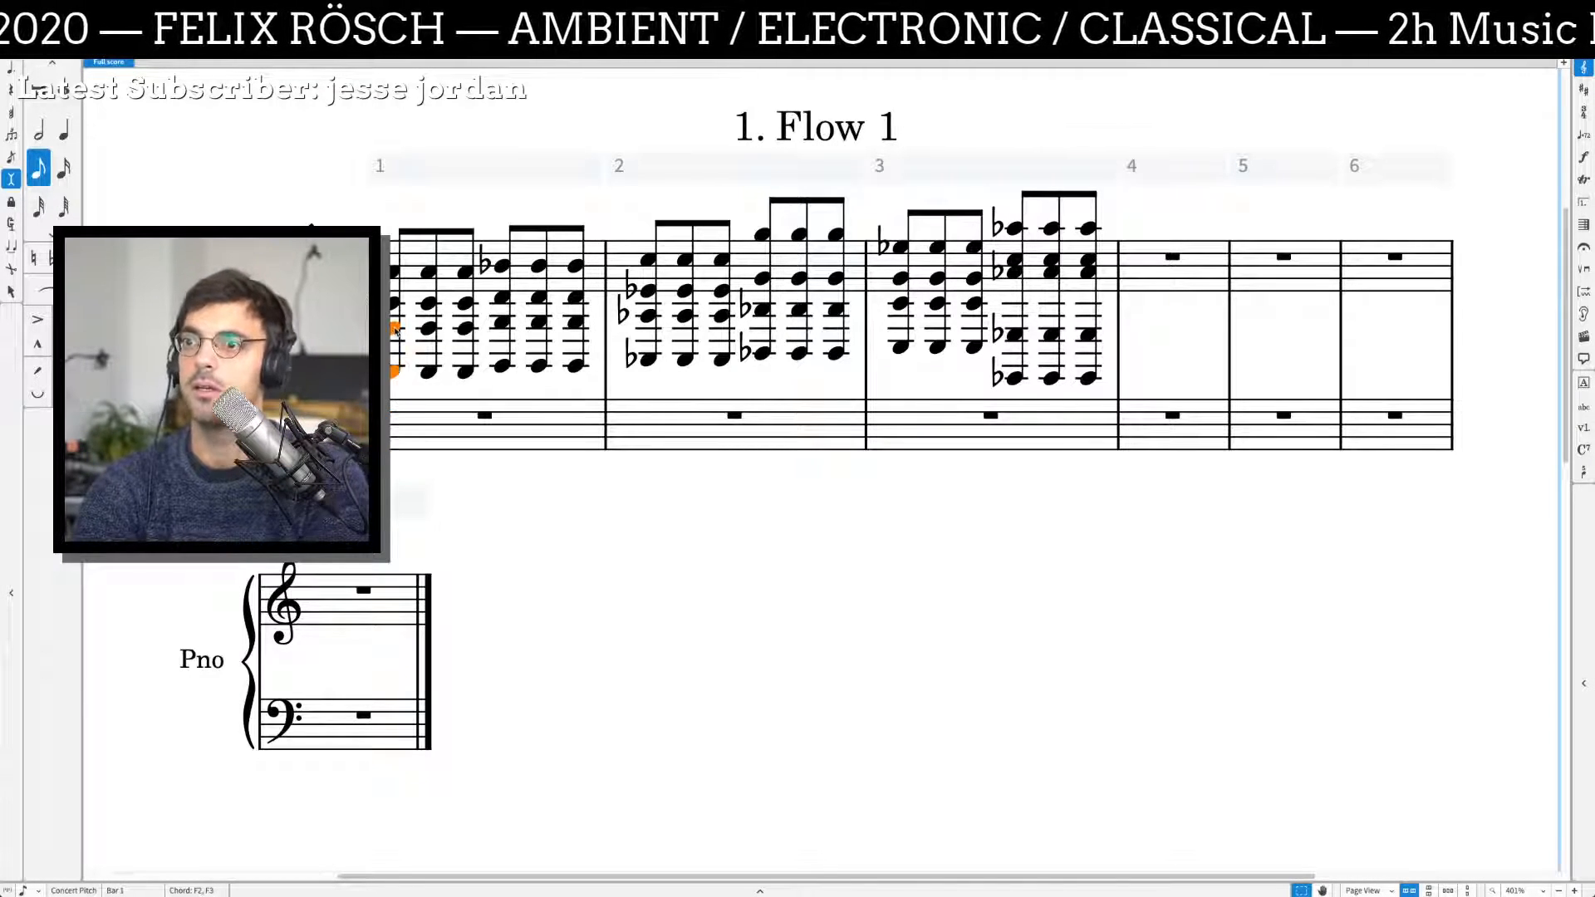
key(shift+i)
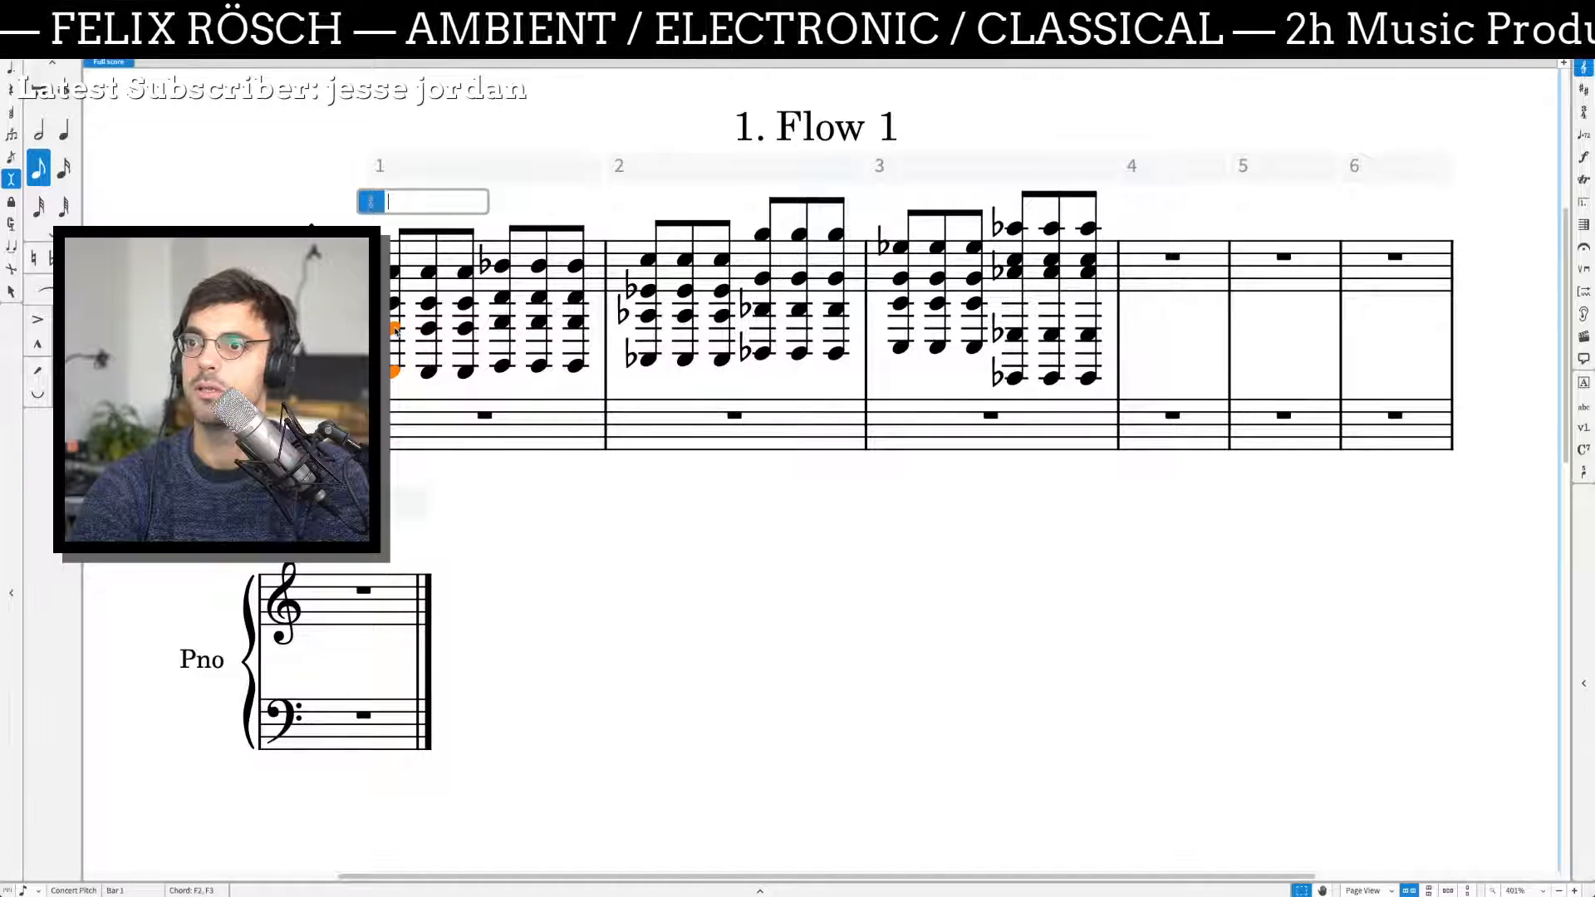
key(Escape)
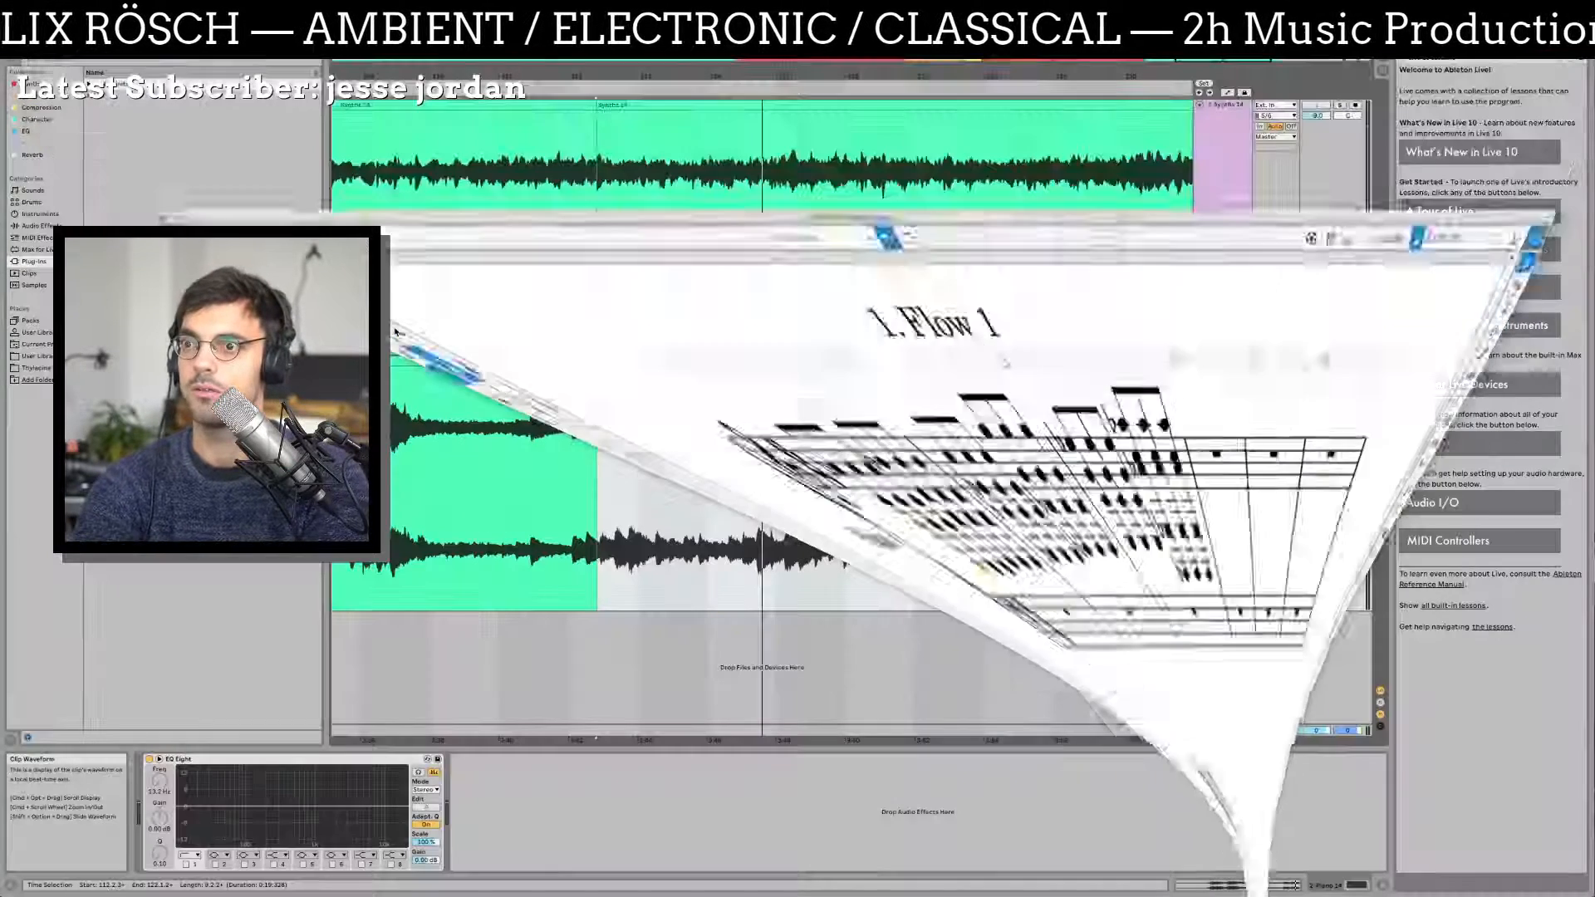
key(super+Tab)
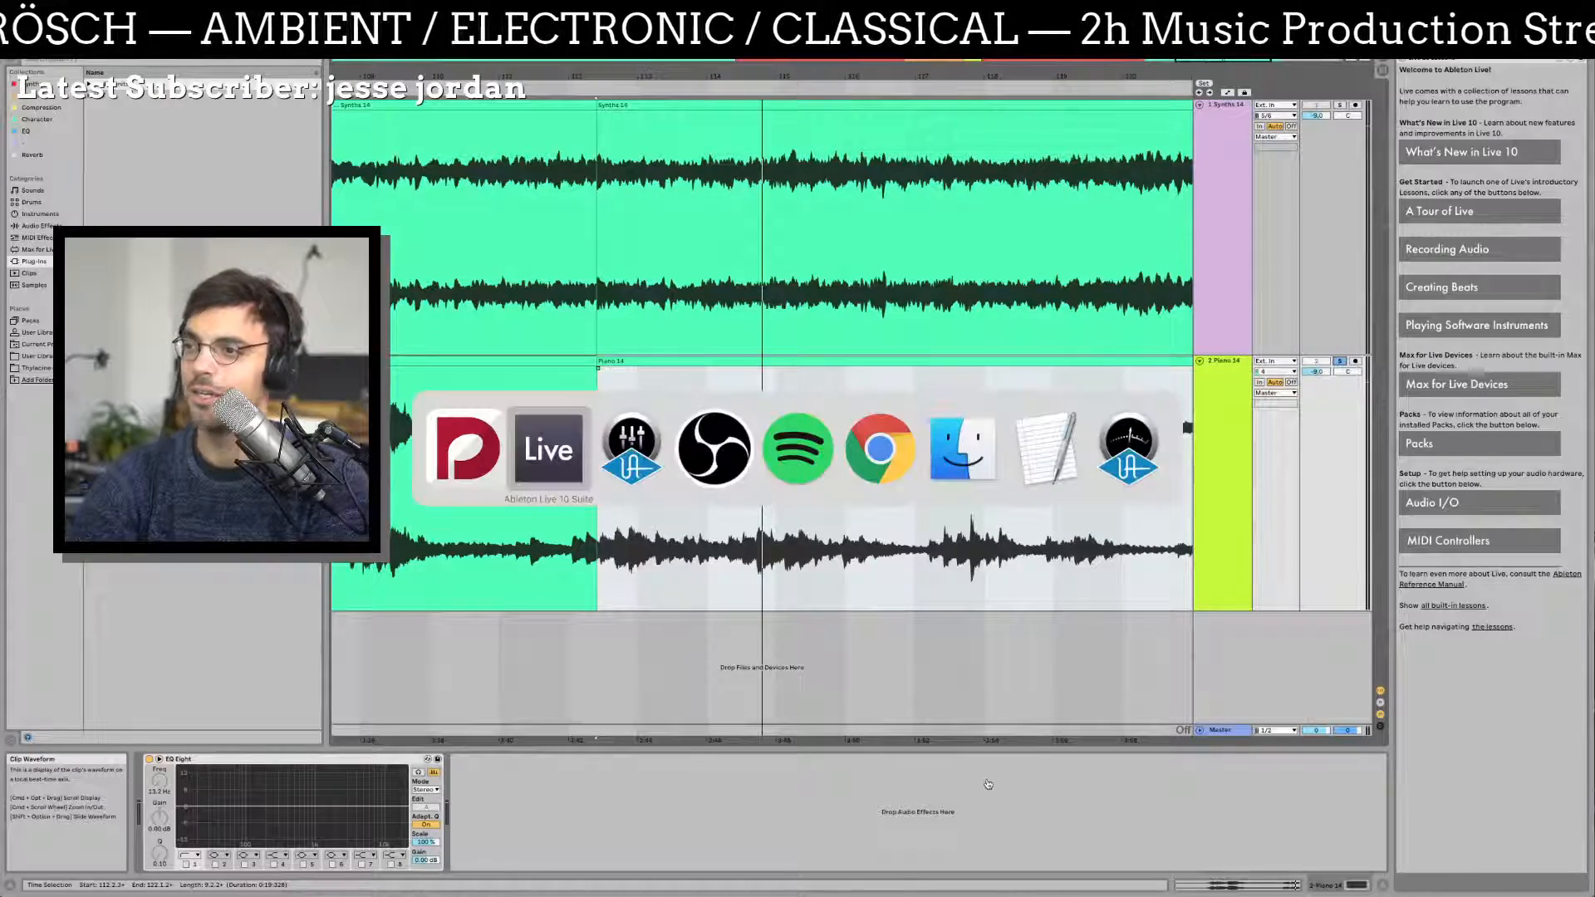
mouse_move(1038, 883)
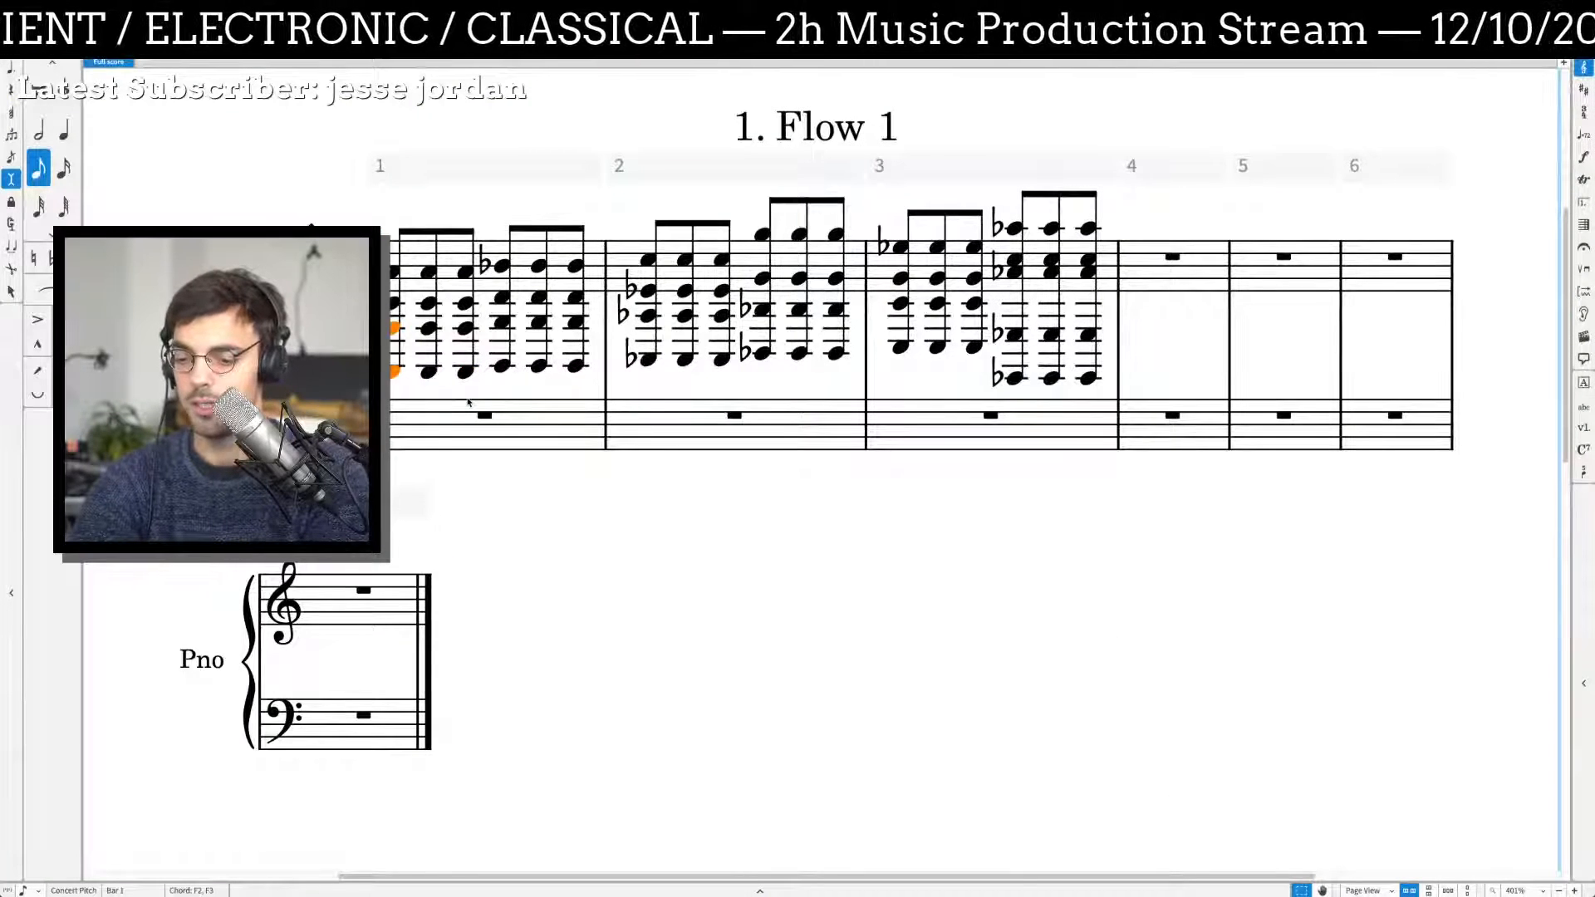
Step: Move the selected F2 and F3 to the bass staff and repeat the whole chord twice across both staves, overwriting the next two chords
key(alt+m)
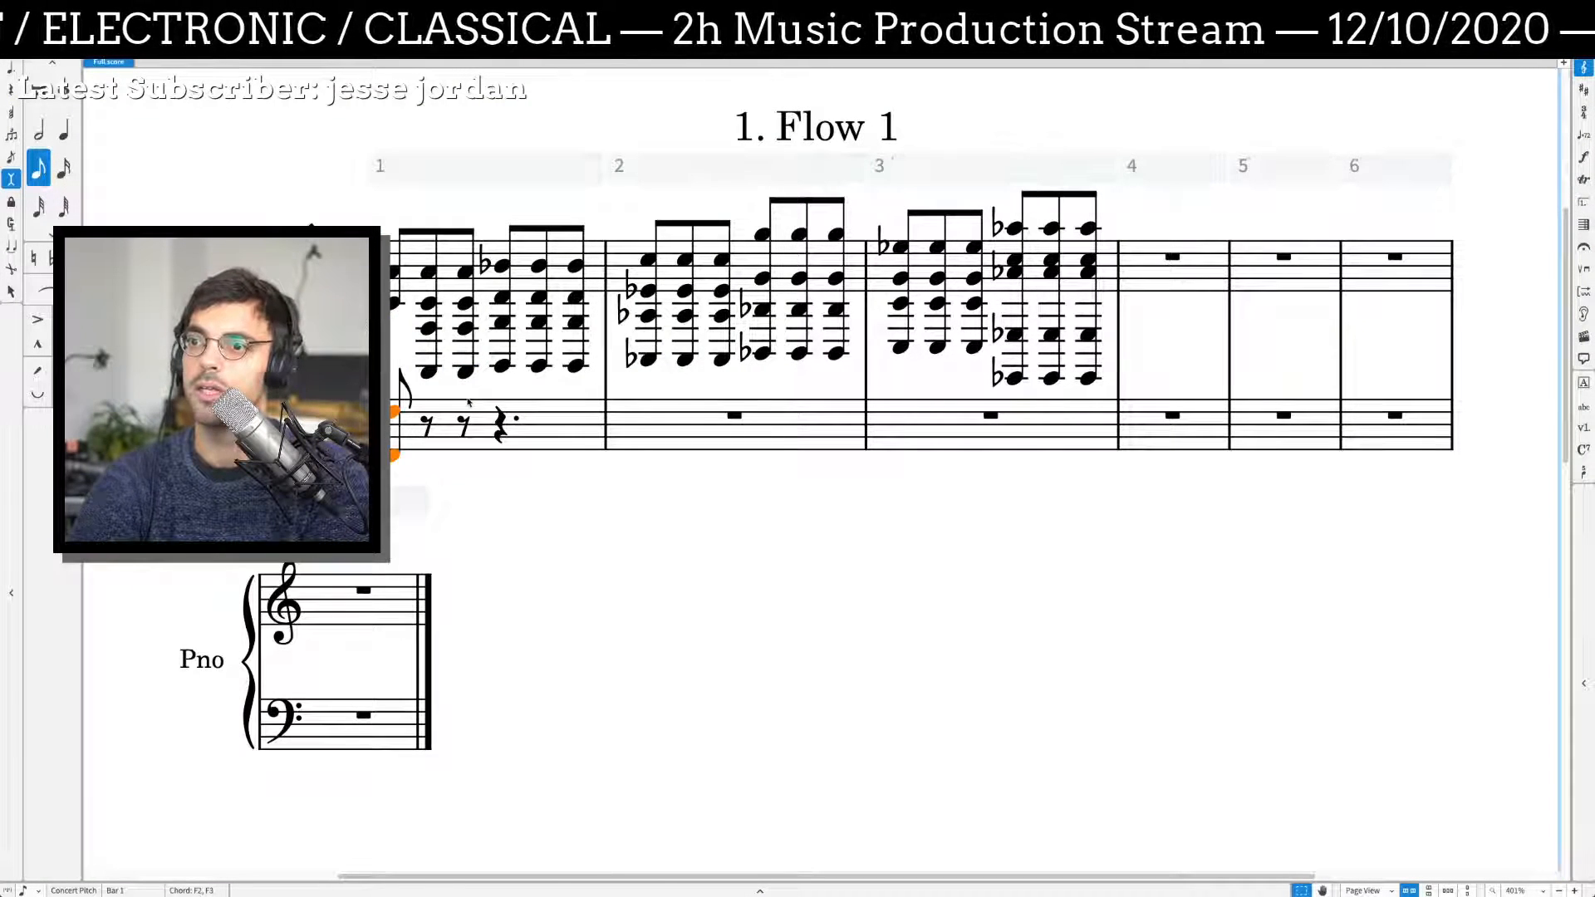
shift+click(392, 272)
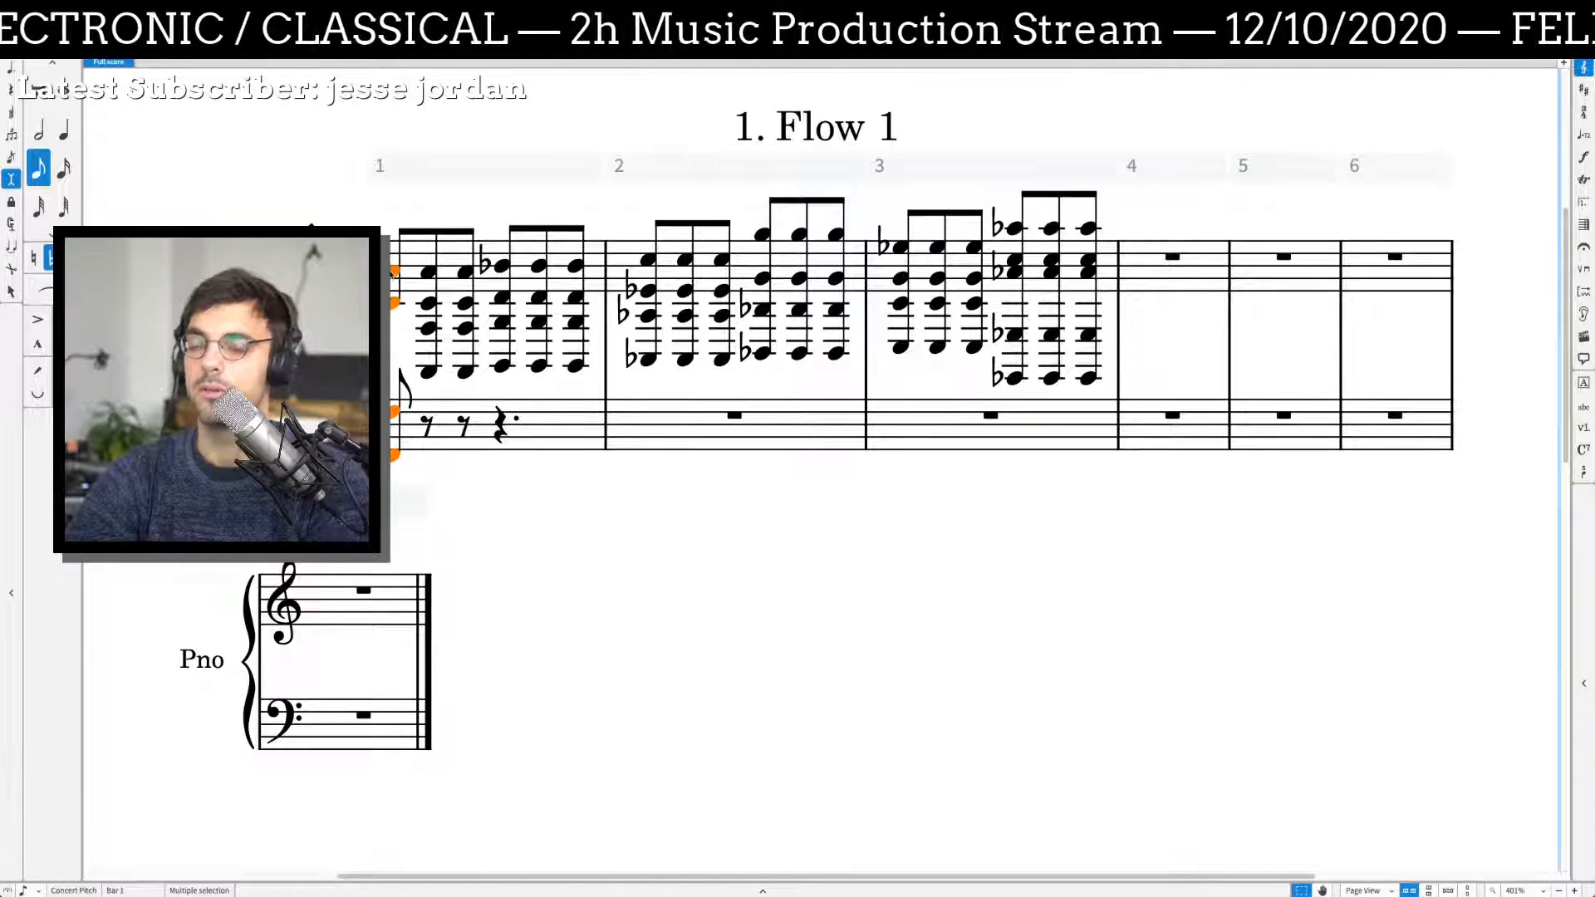
key(i)
key(r)
key(r)
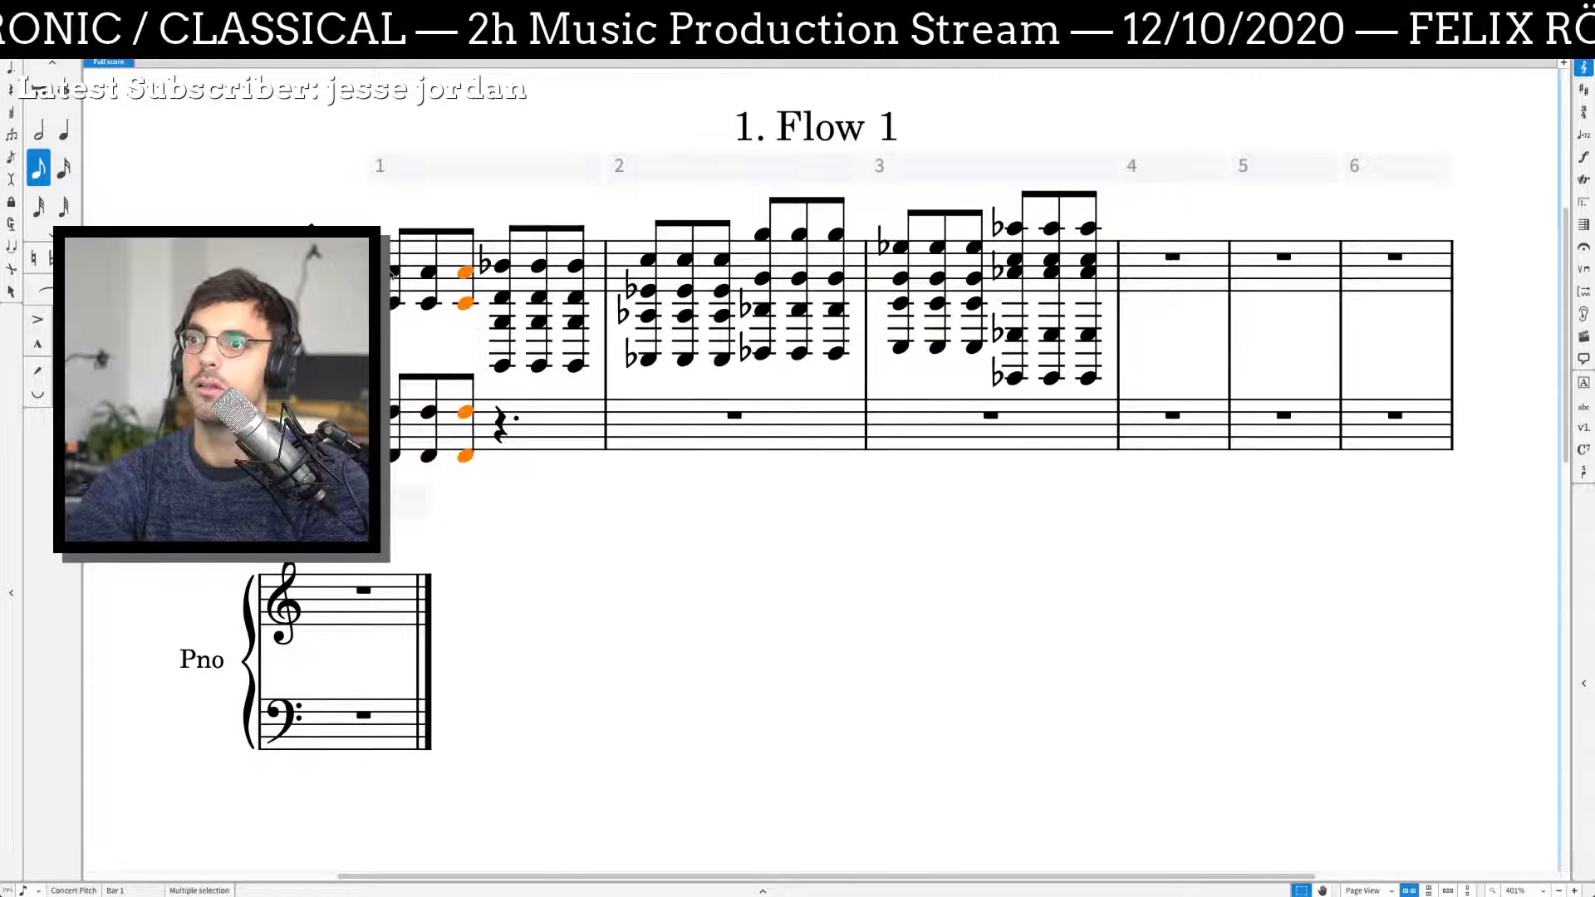
Step: Move G2 and G3 of bar 1's fourth chord to the bass staff and repeat the split chord twice to fill the bar
click(499, 265)
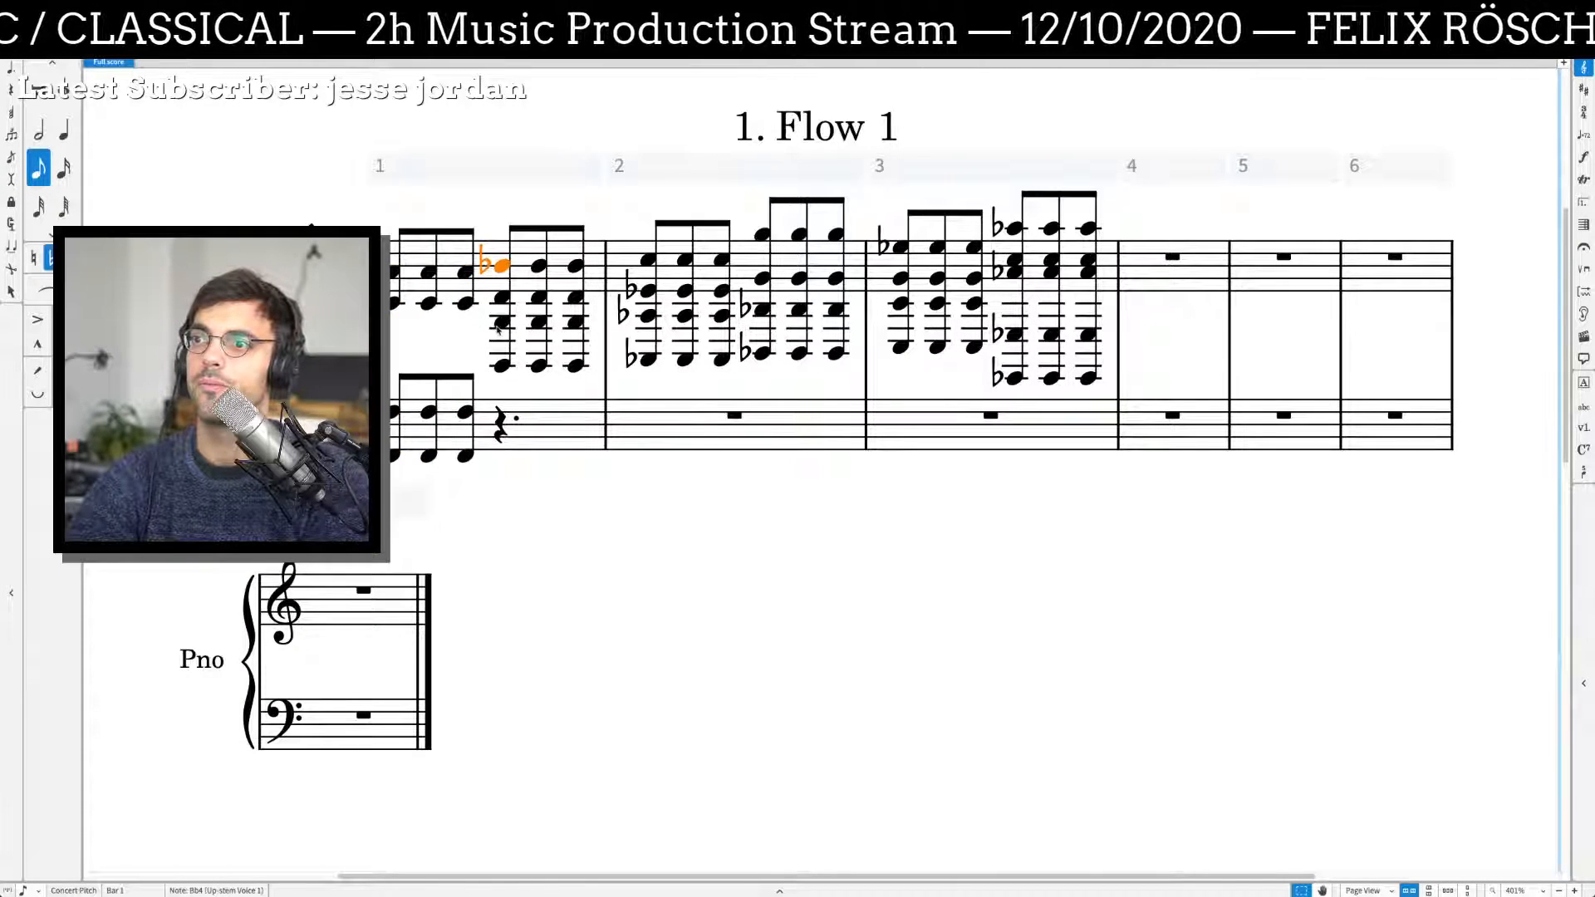
click(501, 323)
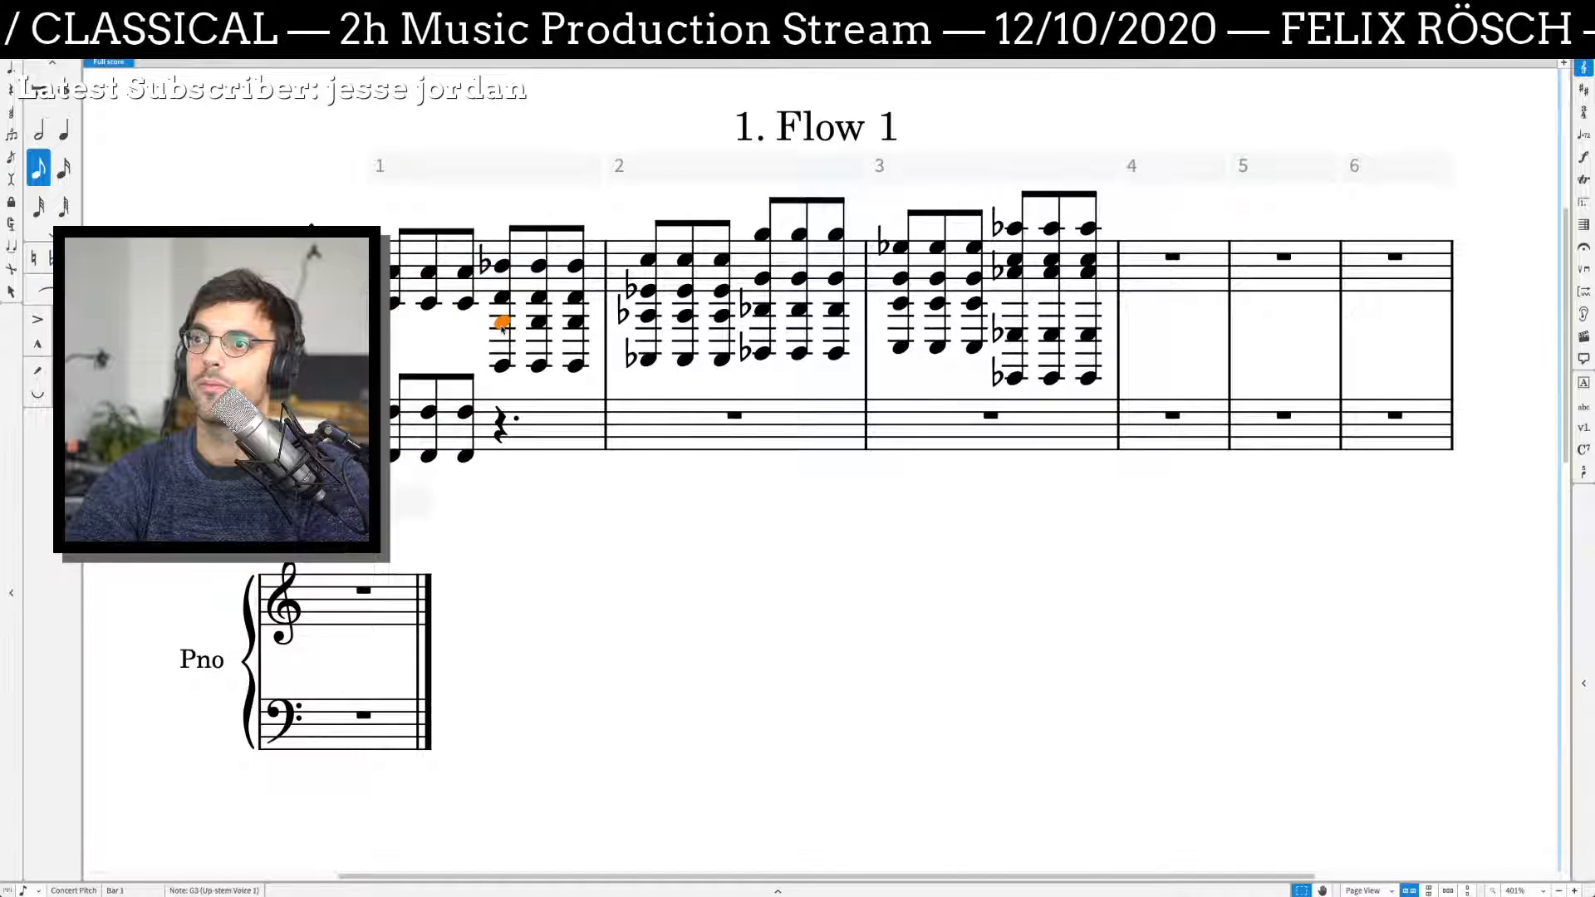
key(Escape)
click(501, 366)
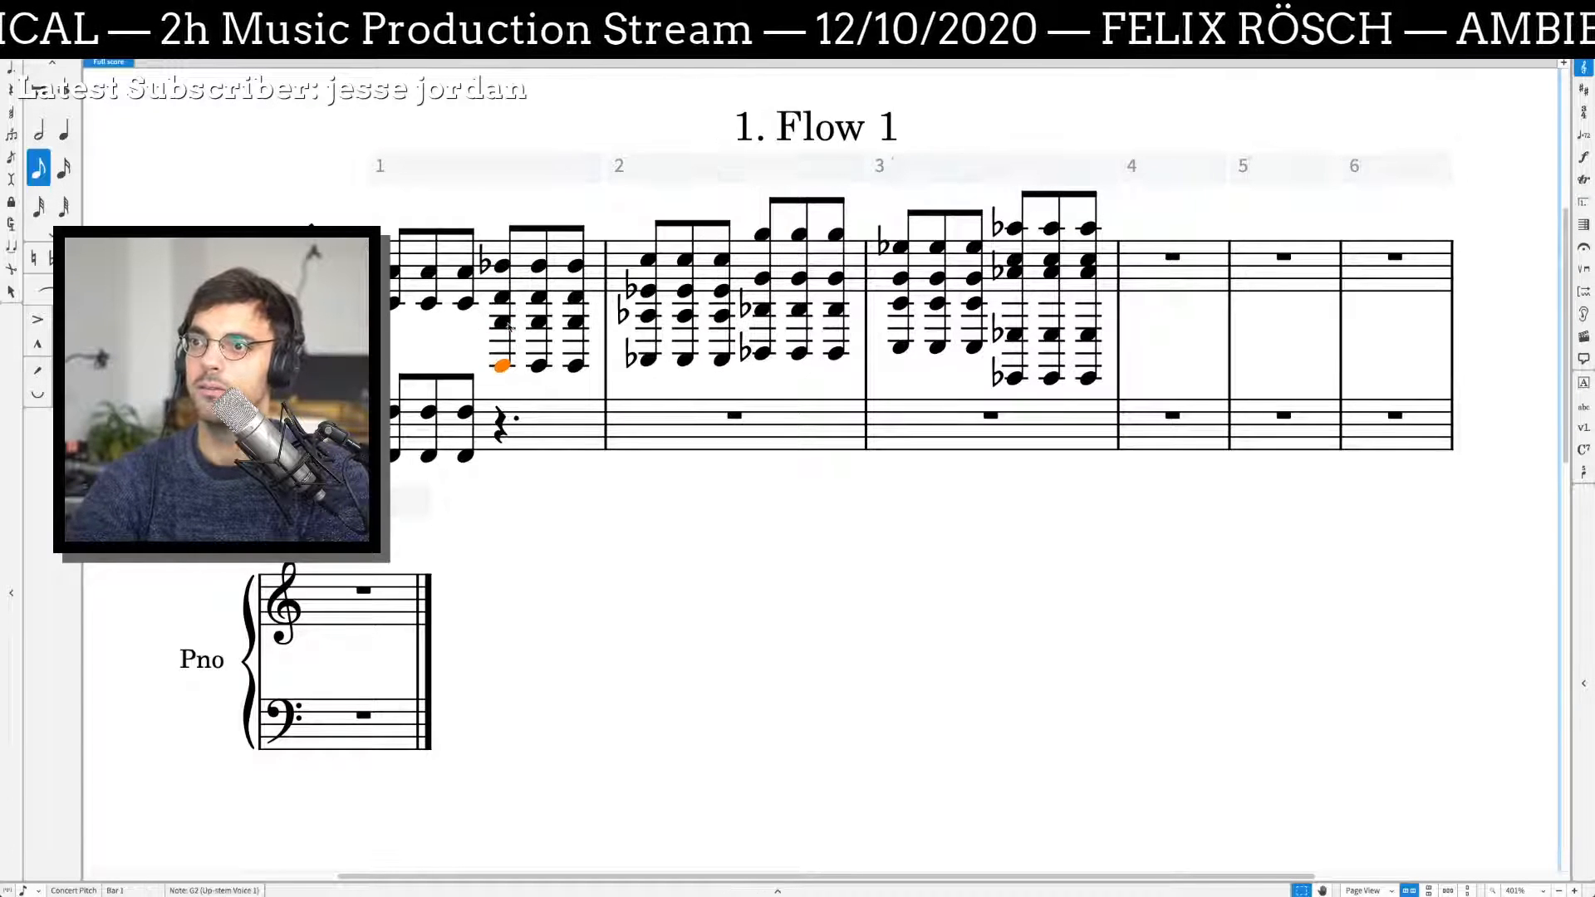
ctrl+click(505, 324)
key(alt+n)
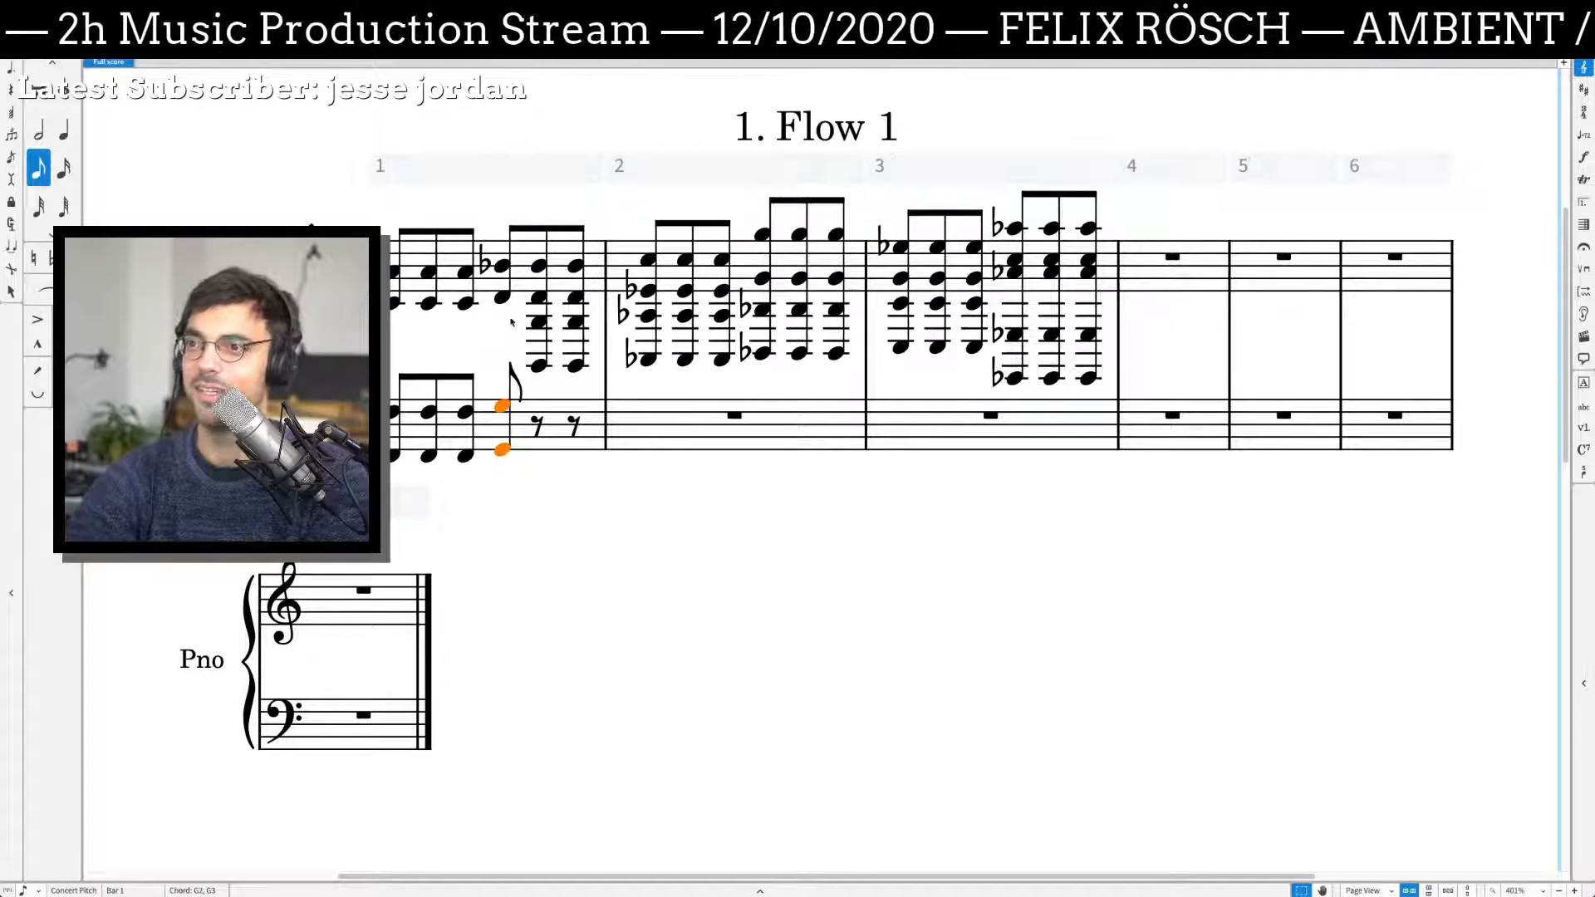
shift+click(504, 265)
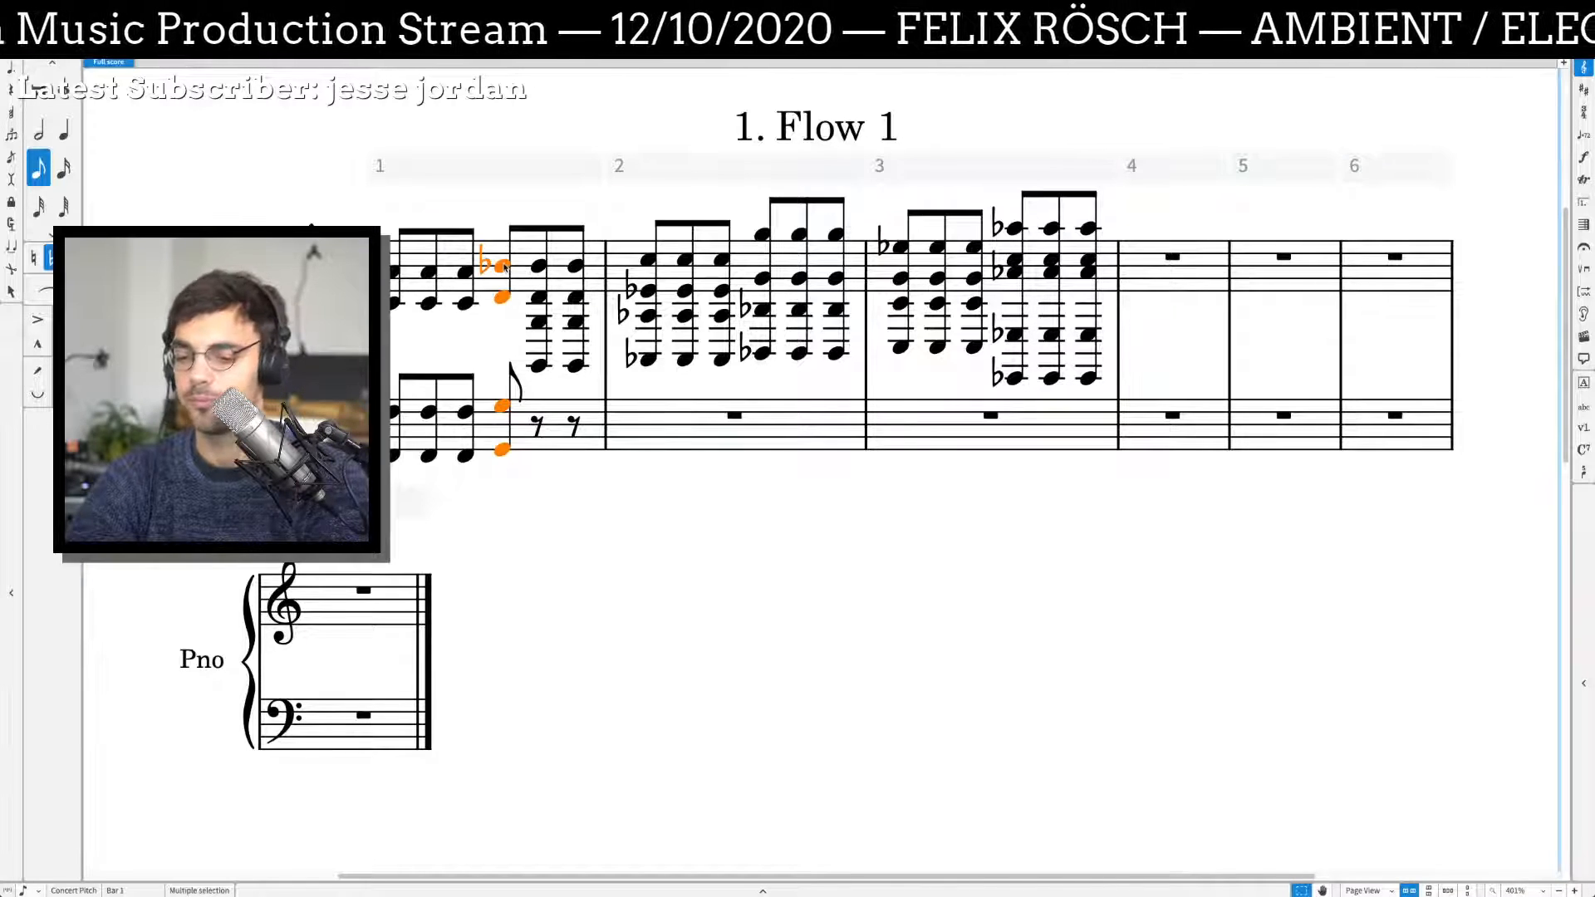
key(r)
key(r)
Step: Move Ab2 and Ab3 of bar 2's first chord to the bass staff and repeat the split chord twice across both staves
click(649, 316)
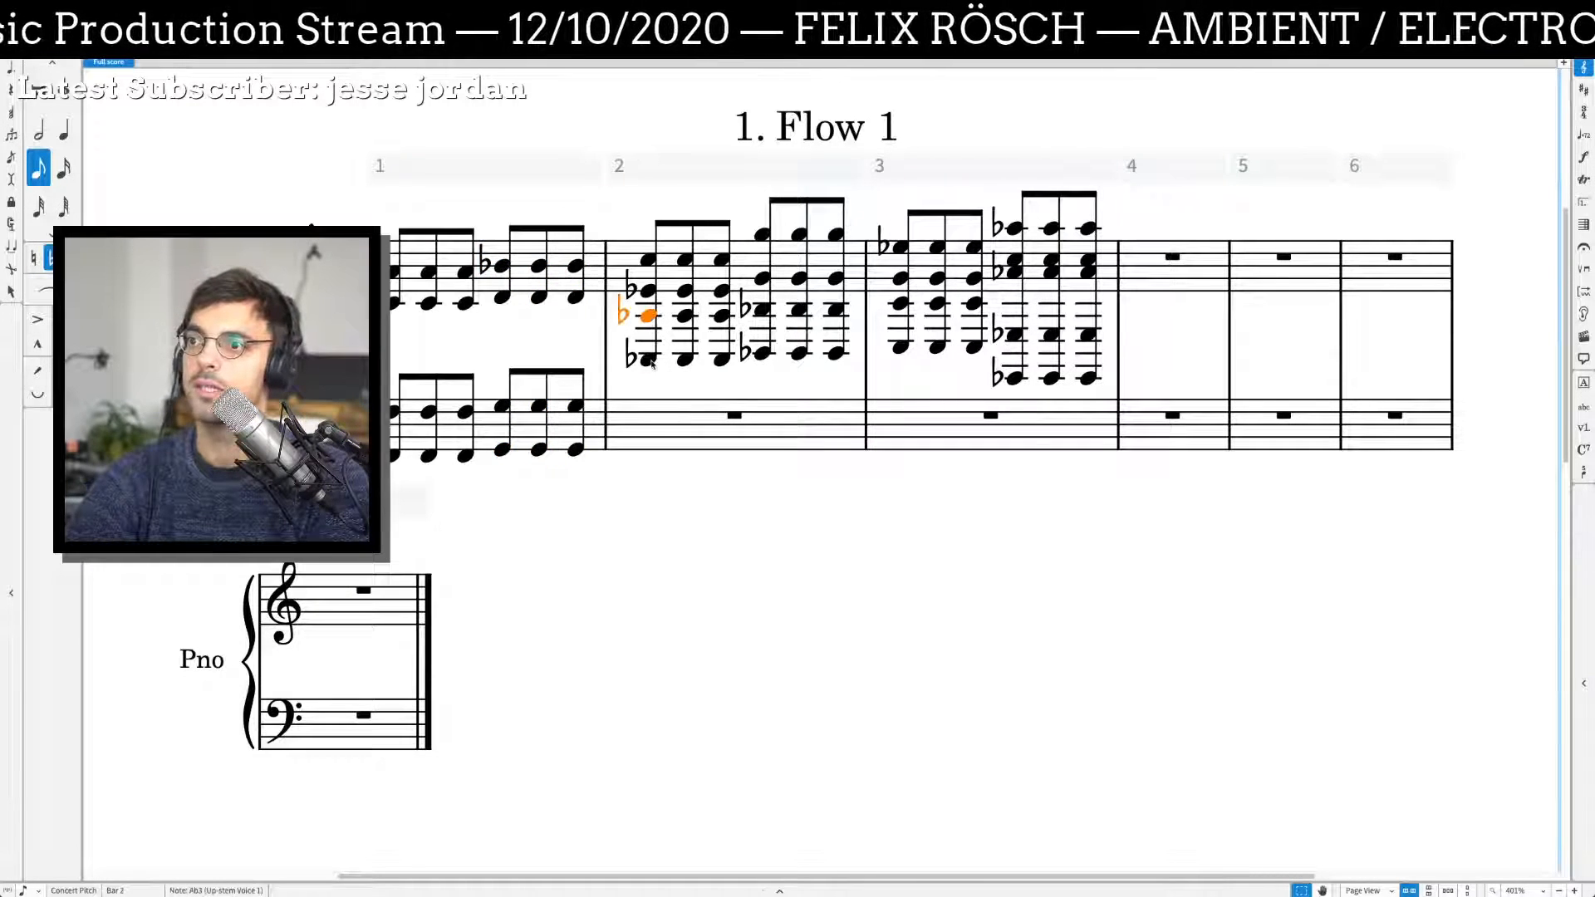
ctrl+click(649, 359)
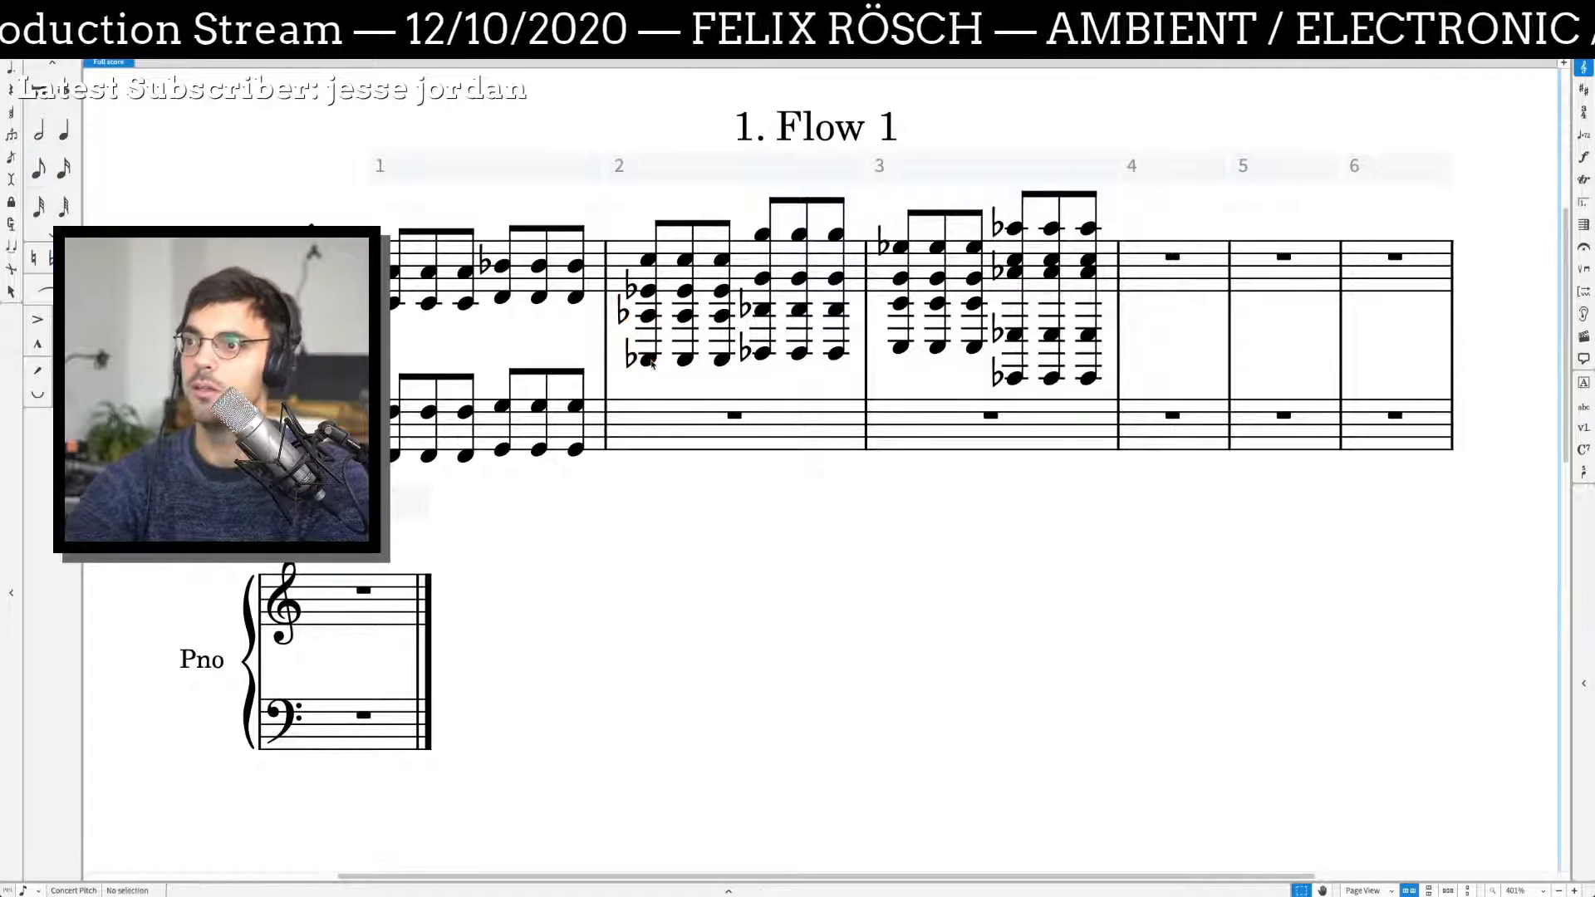
ctrl+click(648, 316)
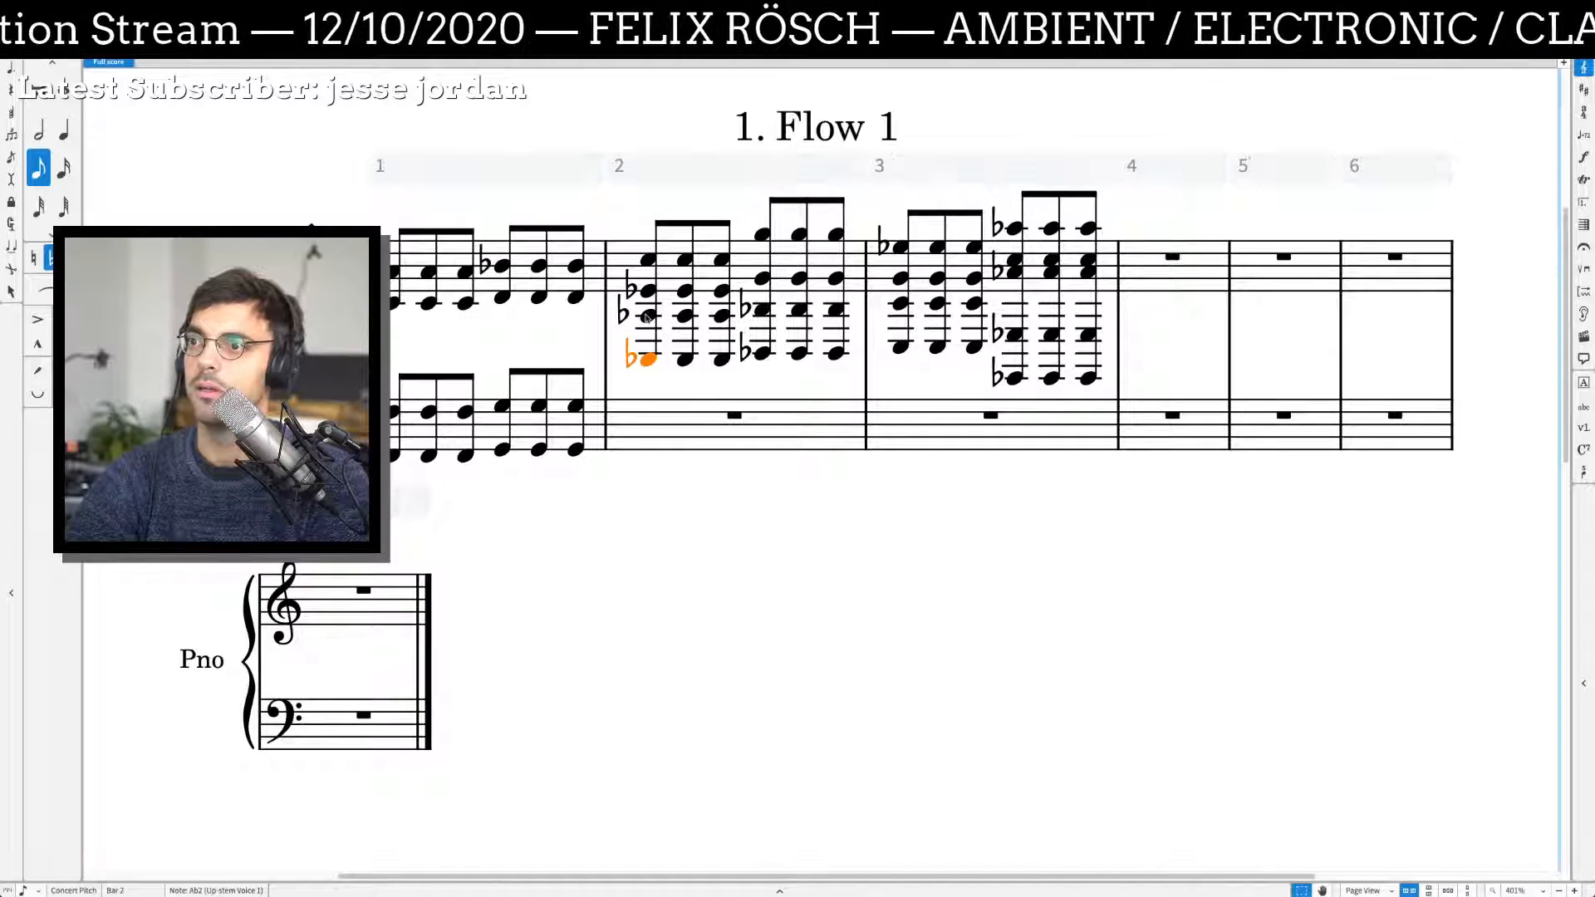
ctrl+click(647, 316)
key(alt+m)
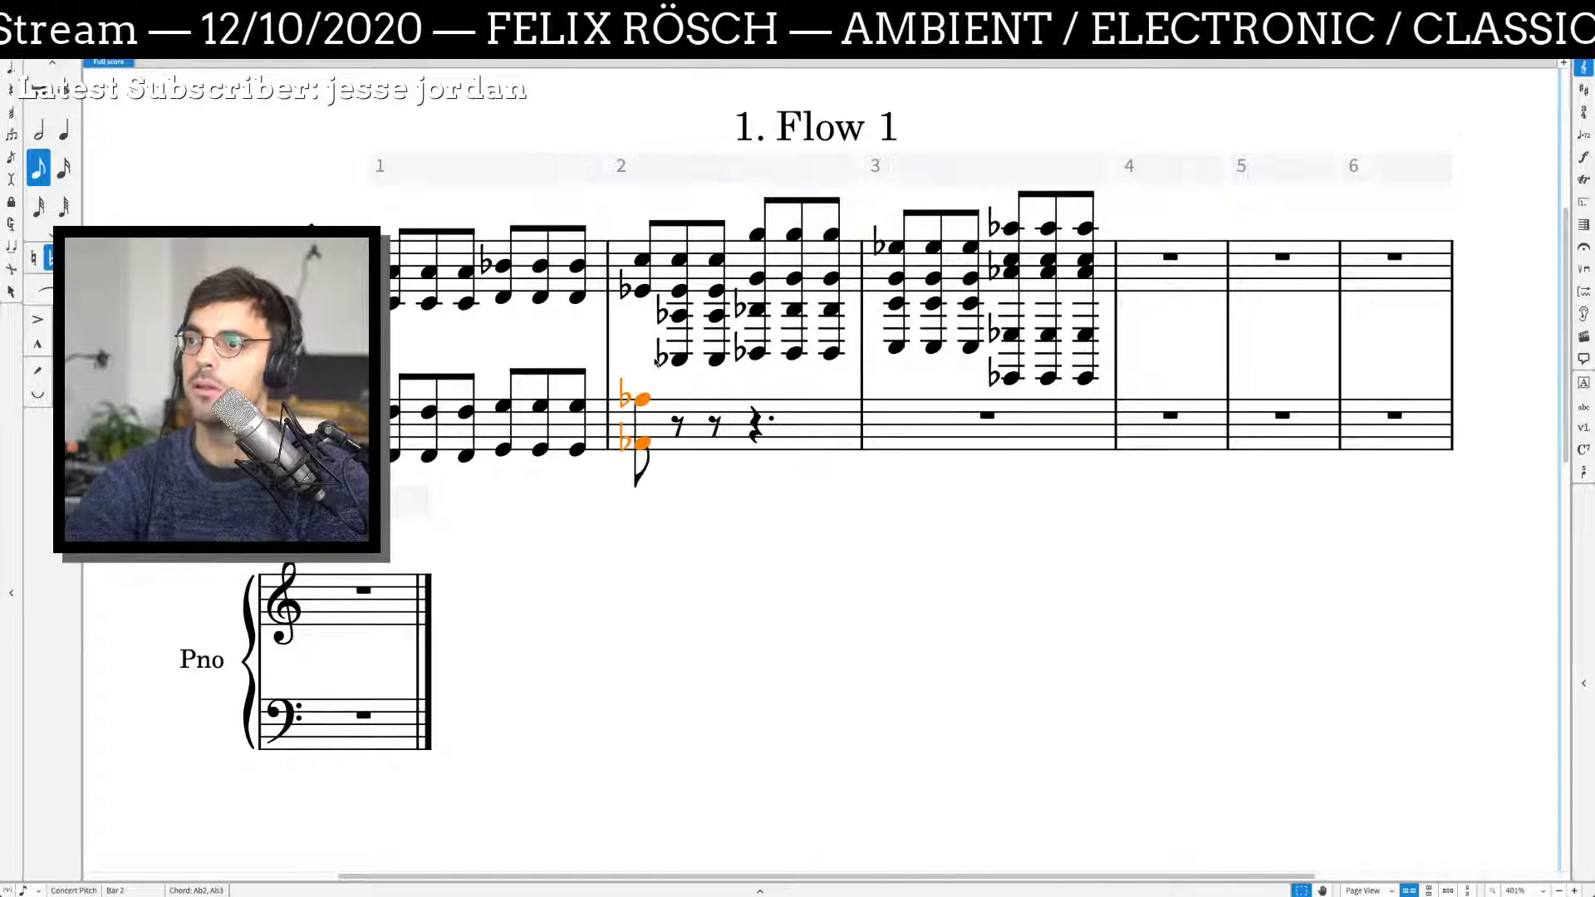
shift+click(640, 260)
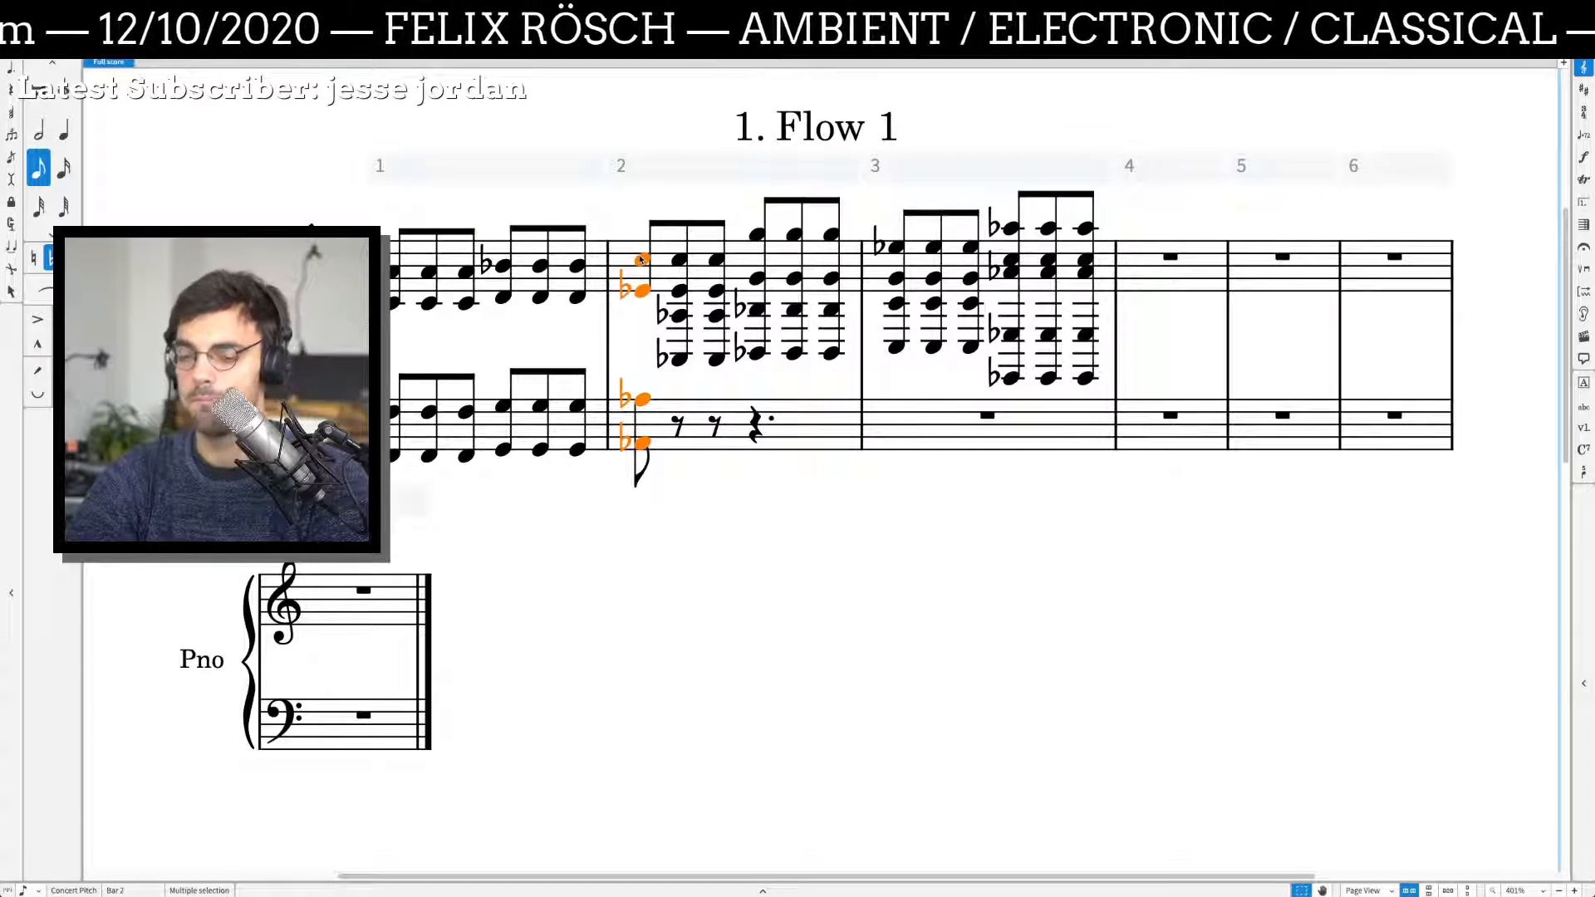
key(r)
key(r)
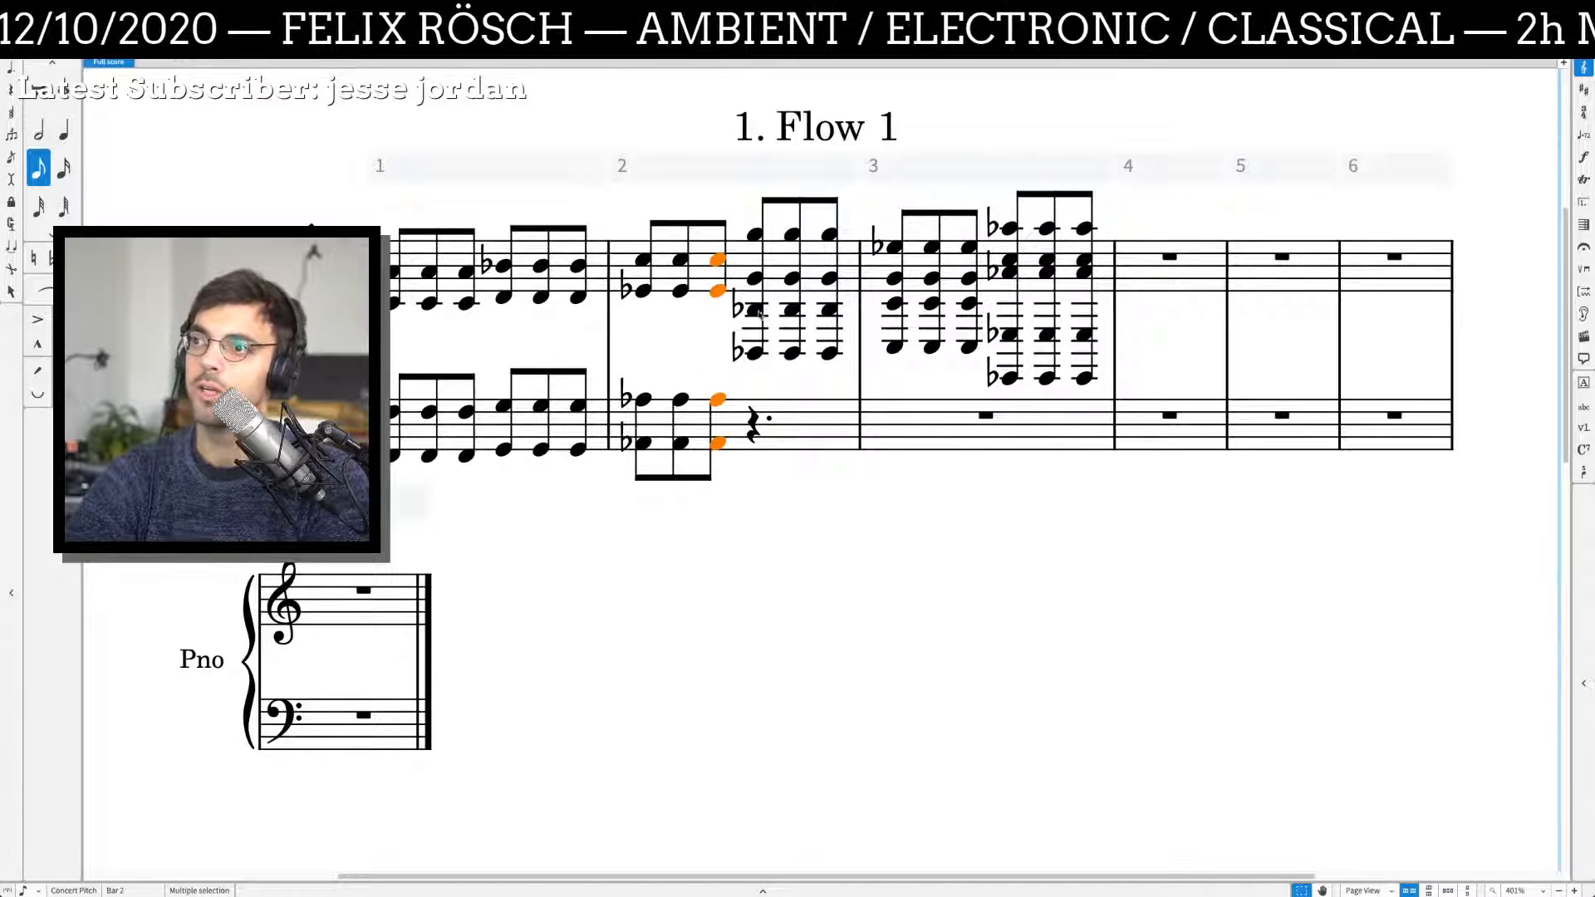
Step: Move Bb2 and Bb3 of bar 2's fourth chord to the bass staff and repeat the split chord twice to fill the bar
click(758, 310)
key(alt+Down)
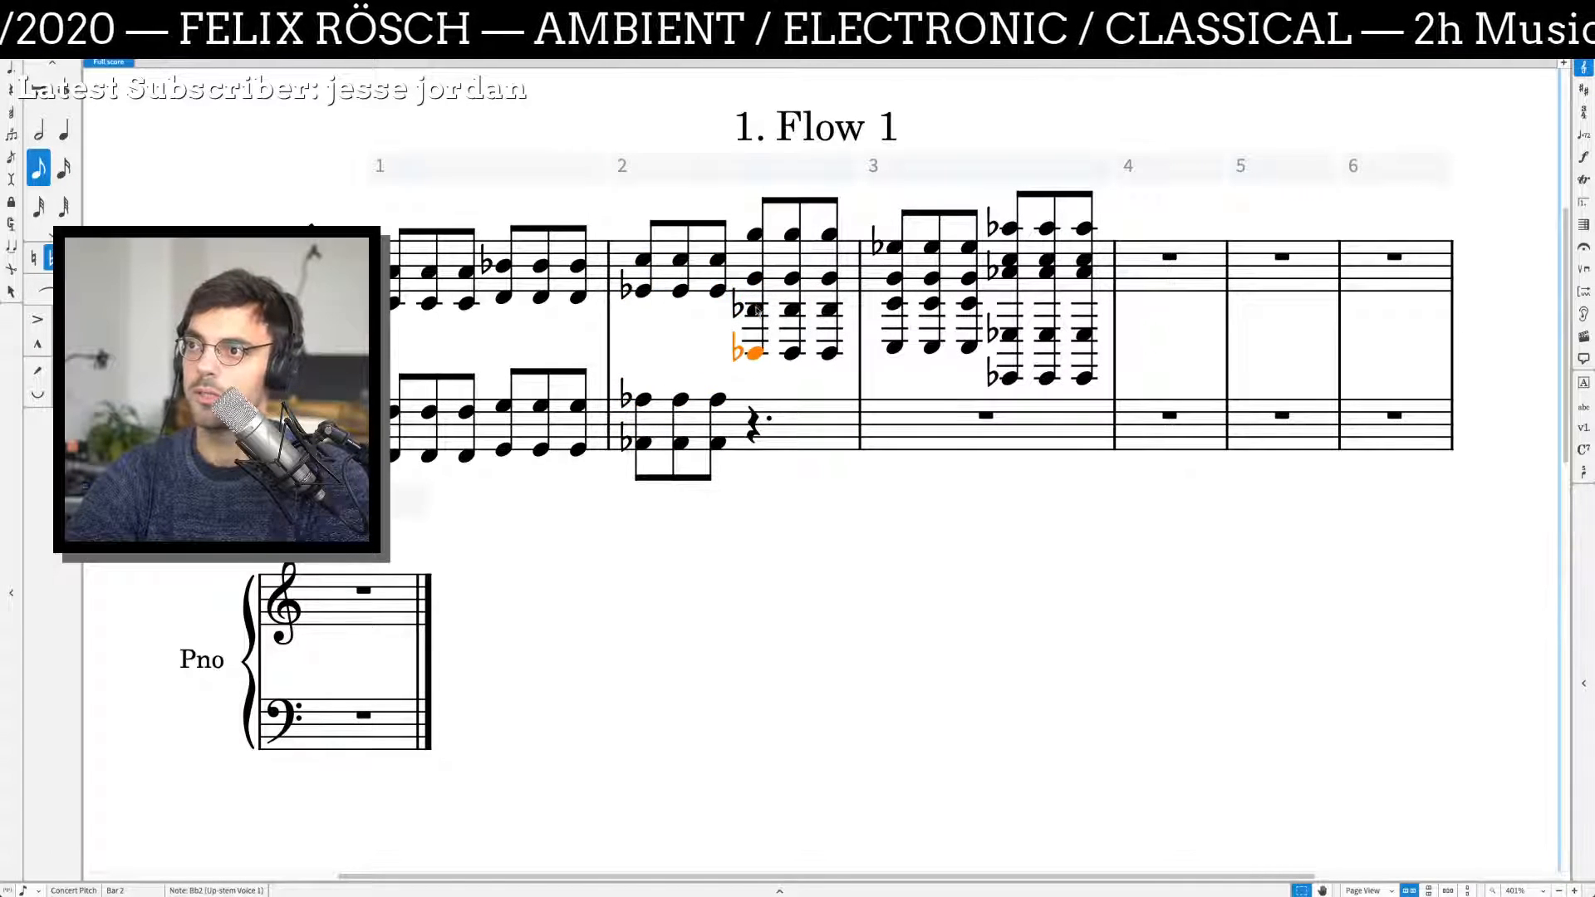
key(shift+alt+Up)
key(alt+m)
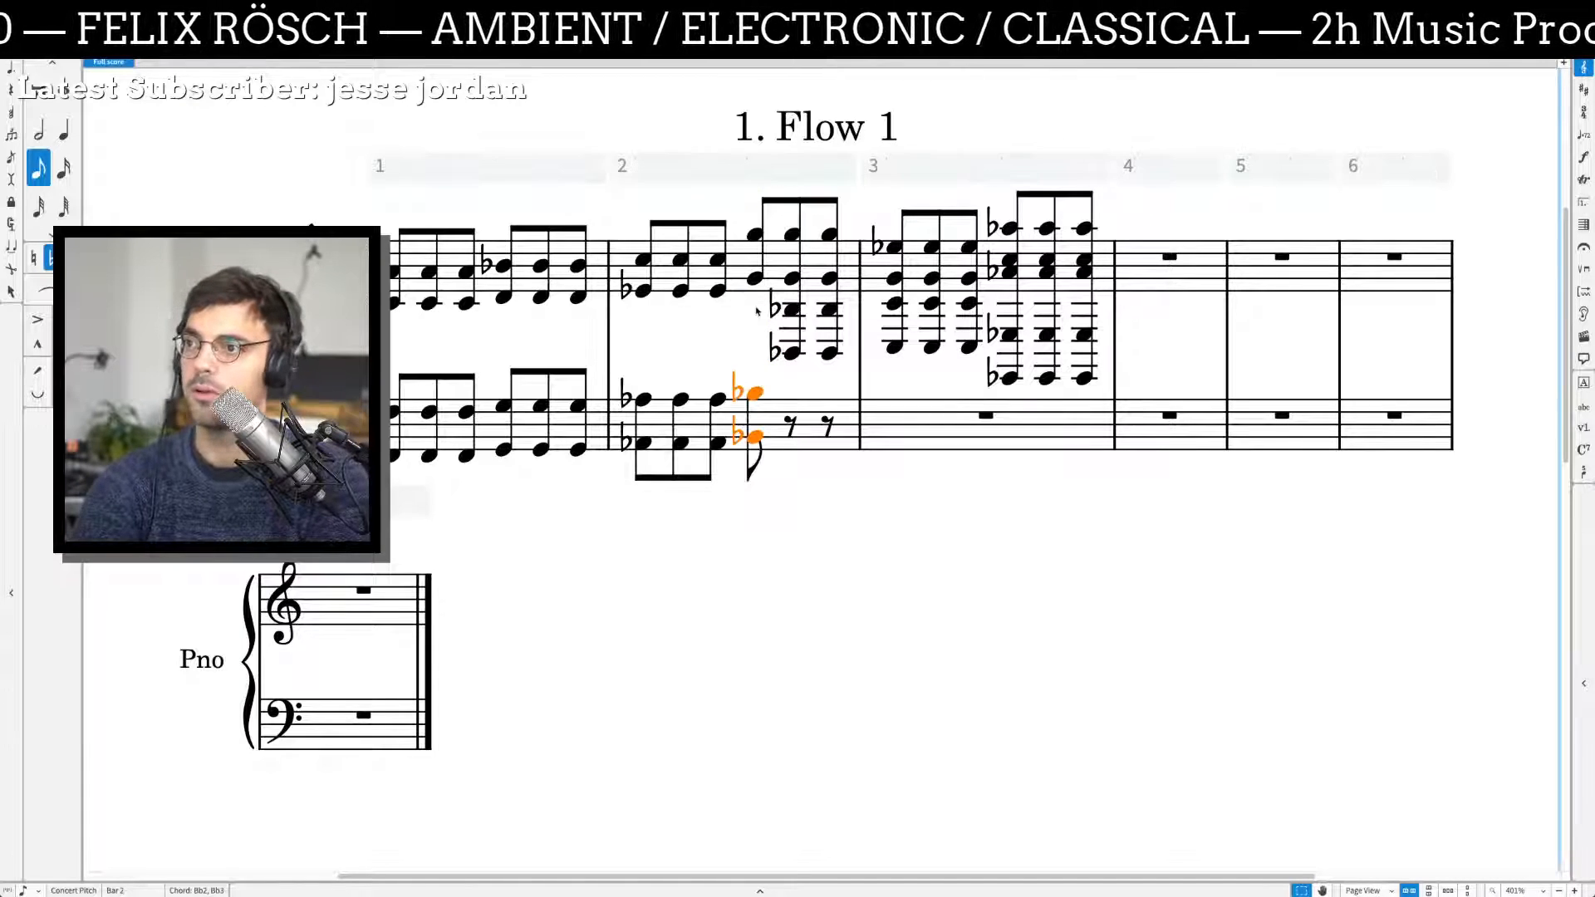
shift+click(754, 236)
key(r)
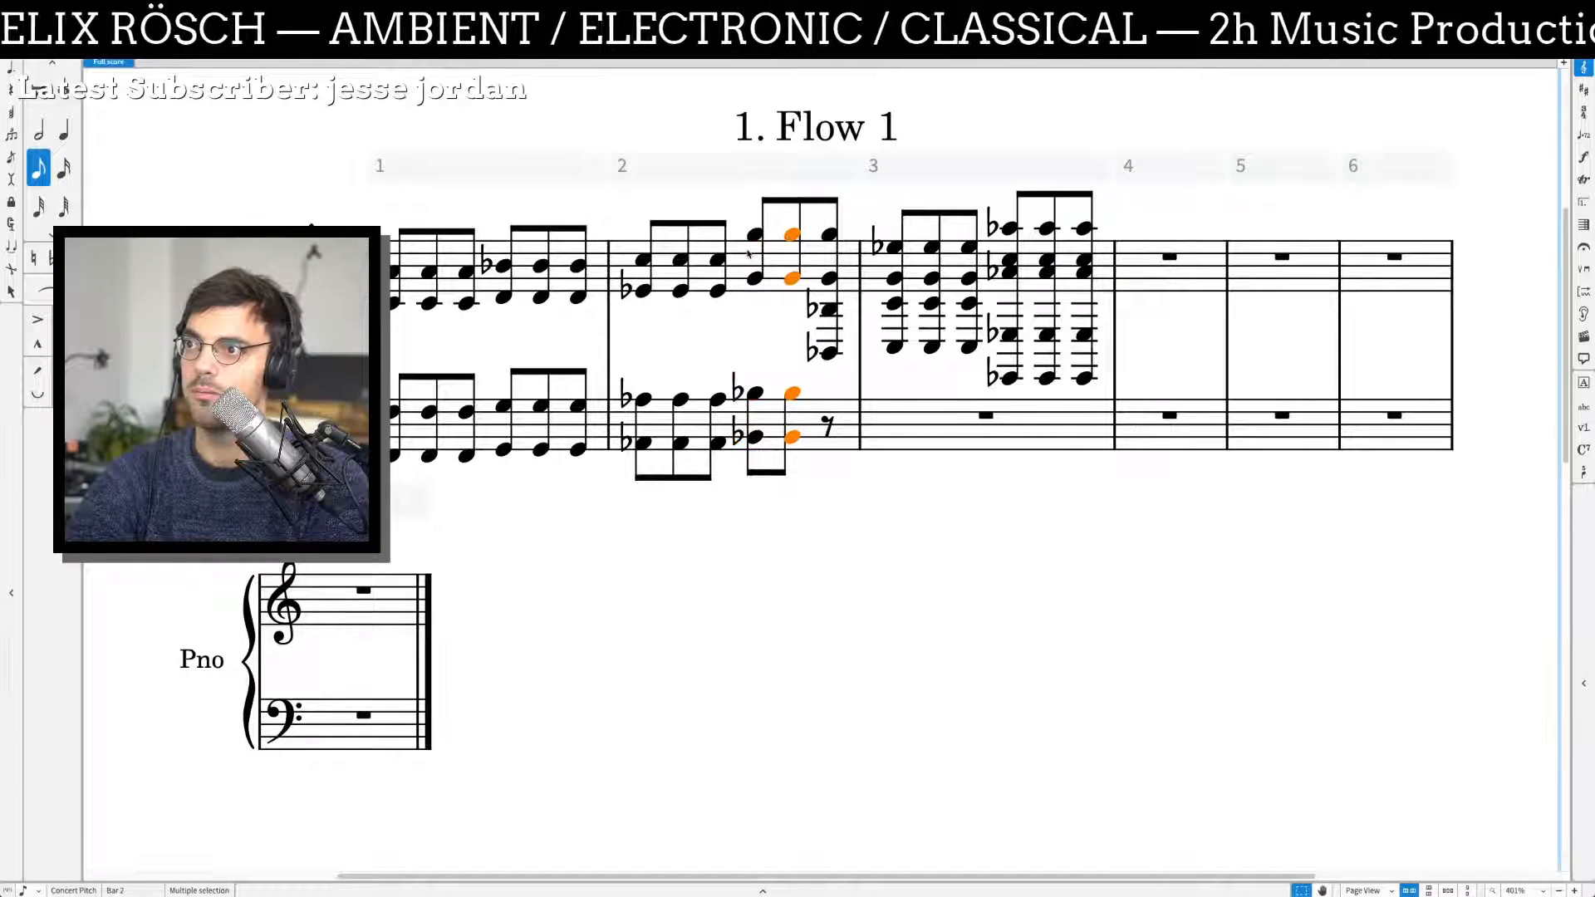
key(r)
Step: Move C3 and C4 of bar 3's first chord to the bass staff and repeat the split chord twice across both staves
click(893, 306)
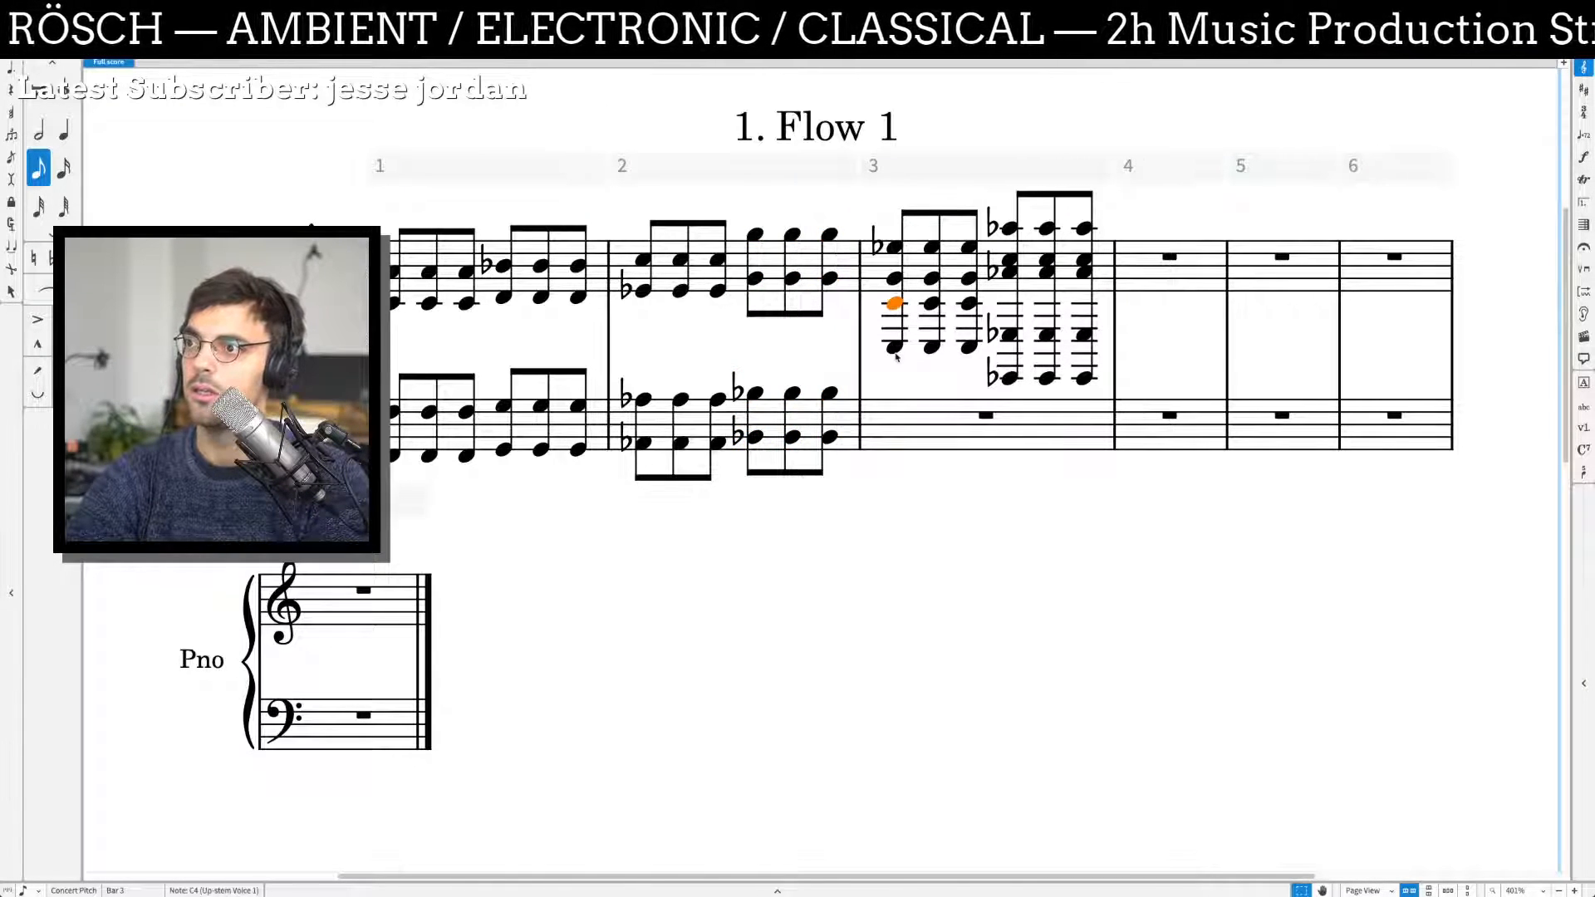
ctrl+click(895, 349)
key(alt+m)
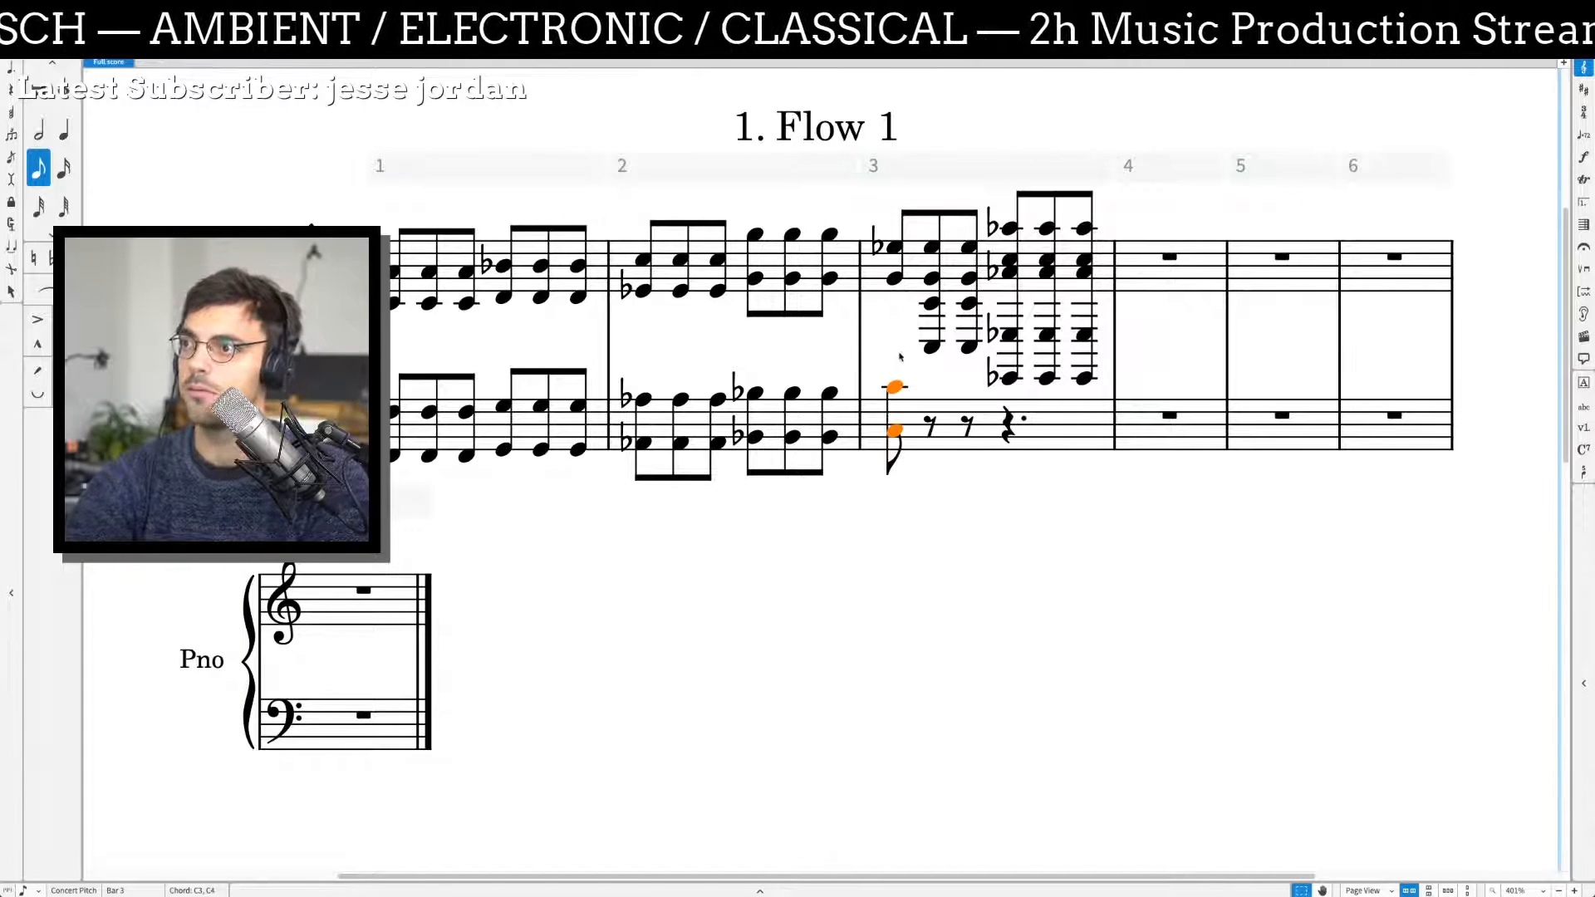
shift+click(893, 248)
key(r)
key(r)
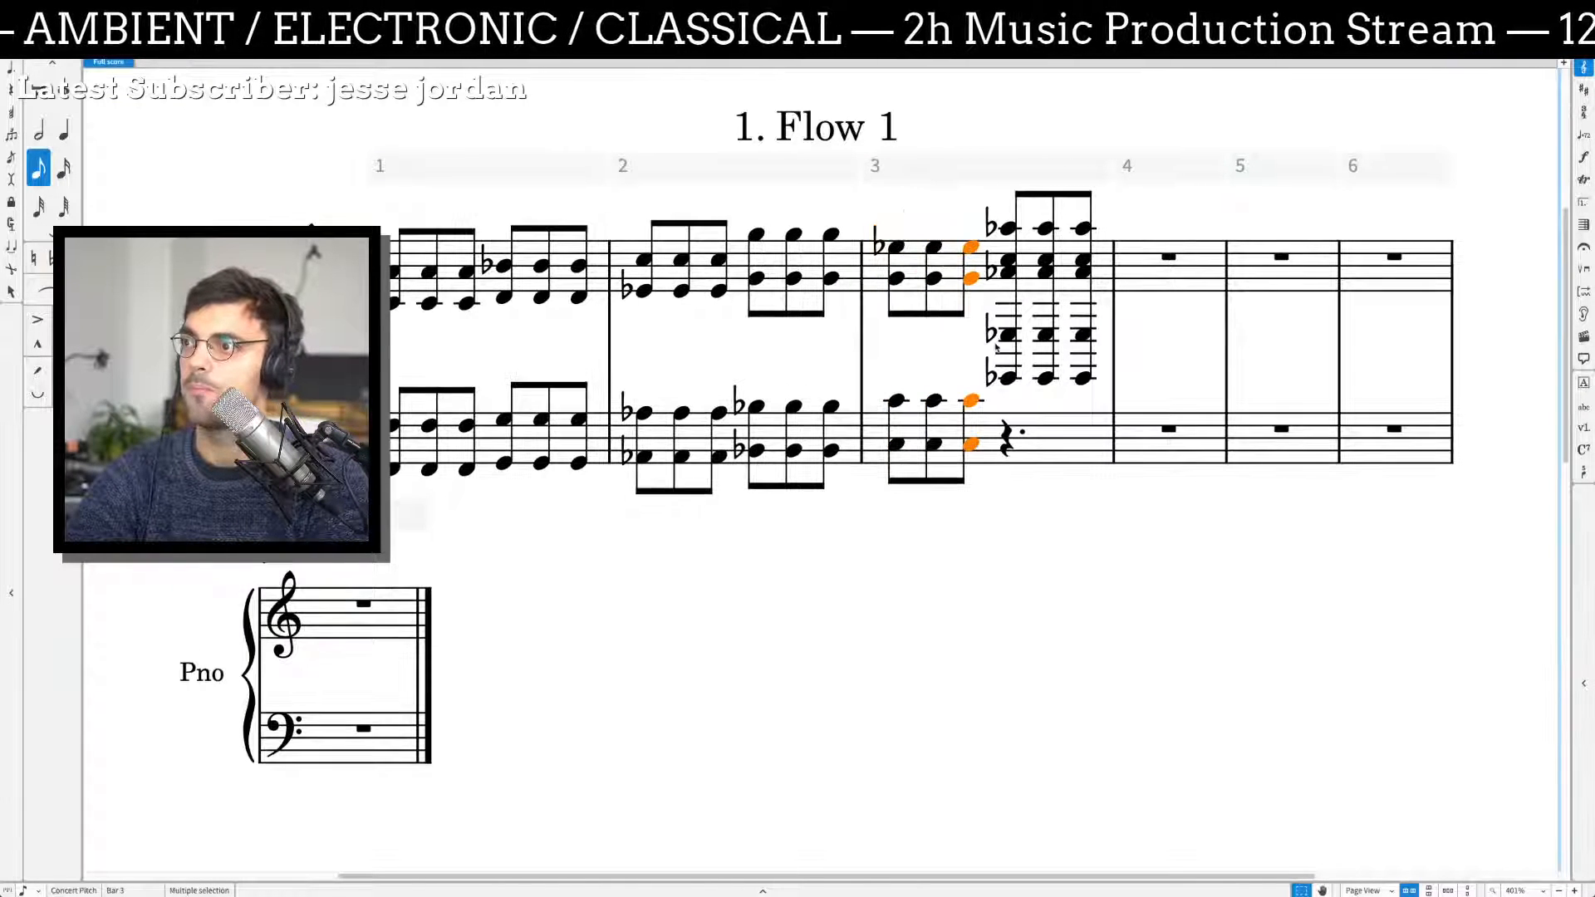
Step: Move Eb2 and Eb3 of bar 3's fourth chord to the bass staff and repeat the split chord twice to fill the bar
click(1008, 335)
ctrl+click(1007, 376)
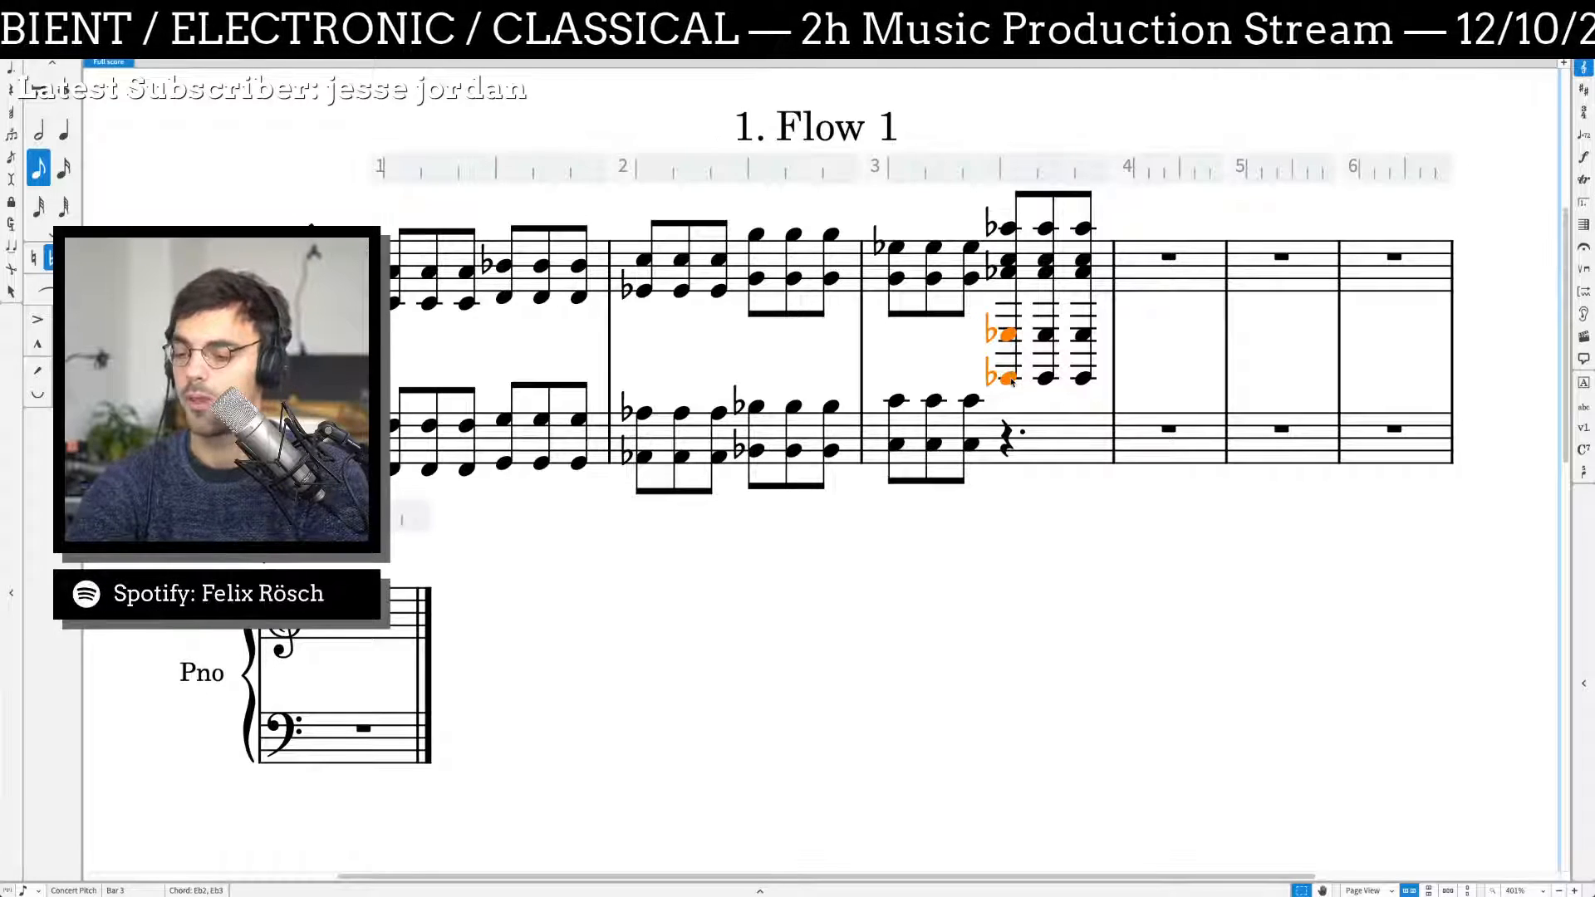
key(alt+m)
shift+click(1009, 228)
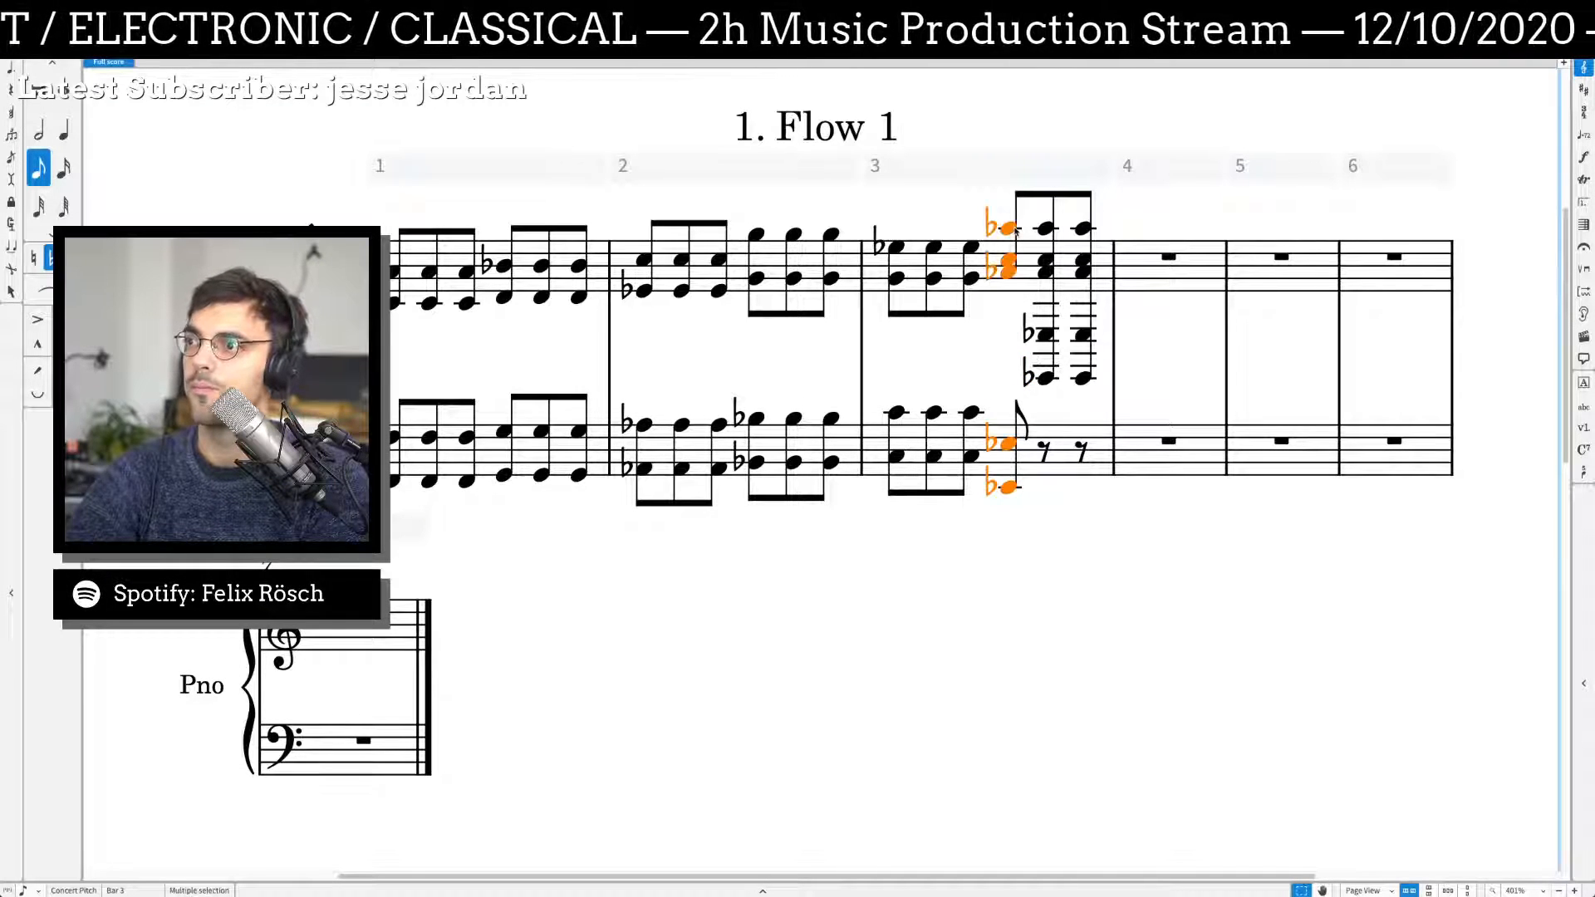
key(r)
key(r)
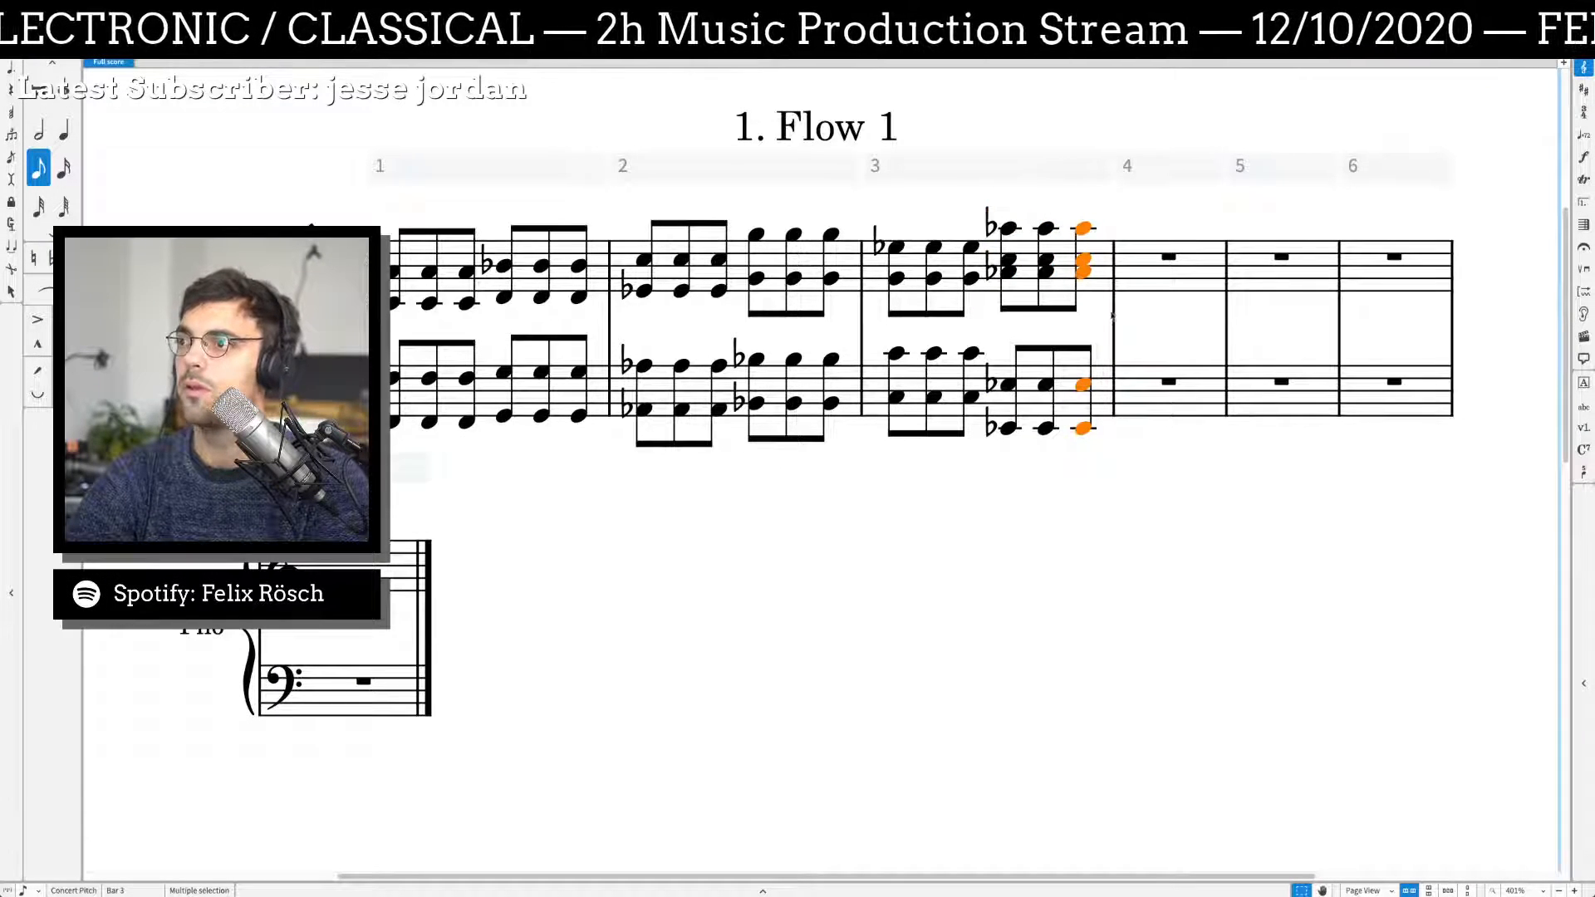
click(705, 541)
scroll(706, 541, up, 3)
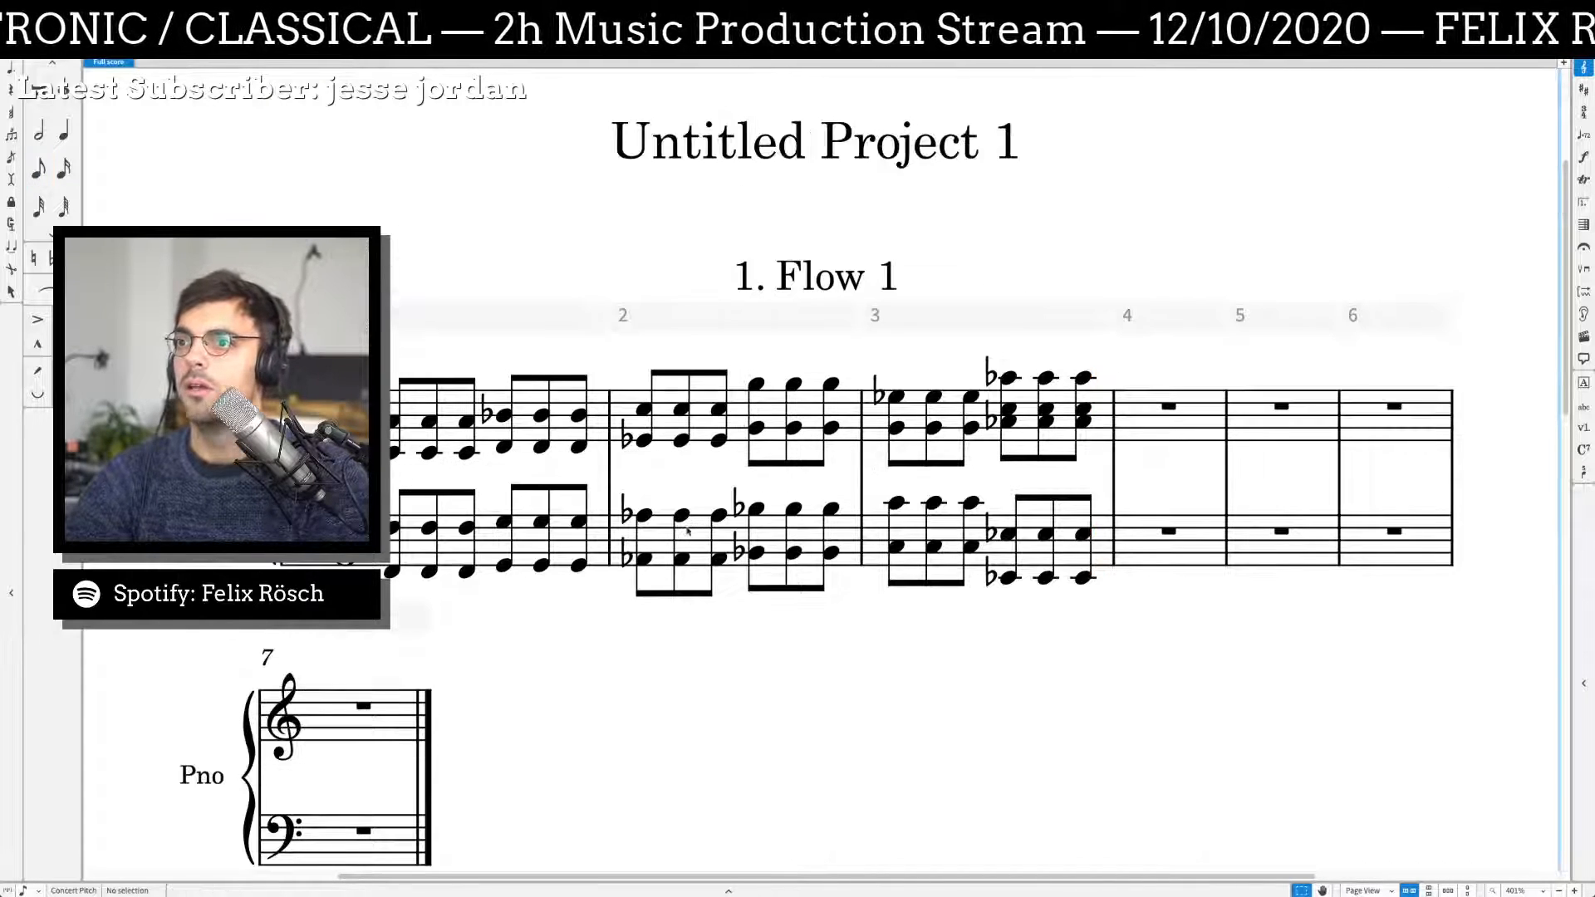
scroll(672, 518, down, 2)
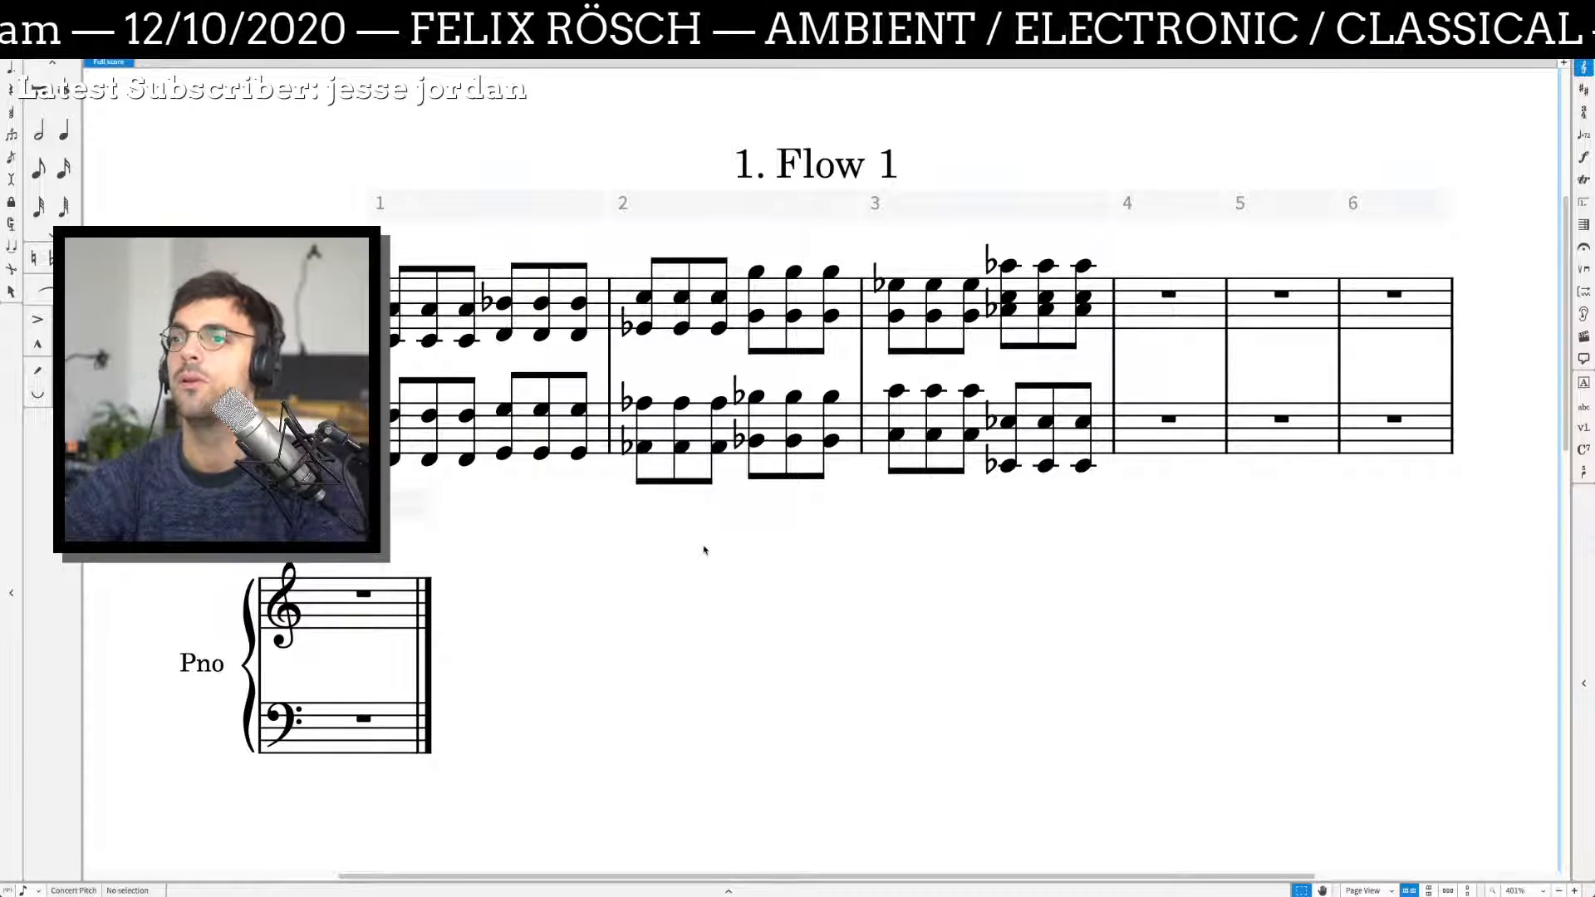
Step: Switch to Ableton Live, listen to the green Piano 14 clip from near its beginning, and return to the Dorico score
key(super+Tab)
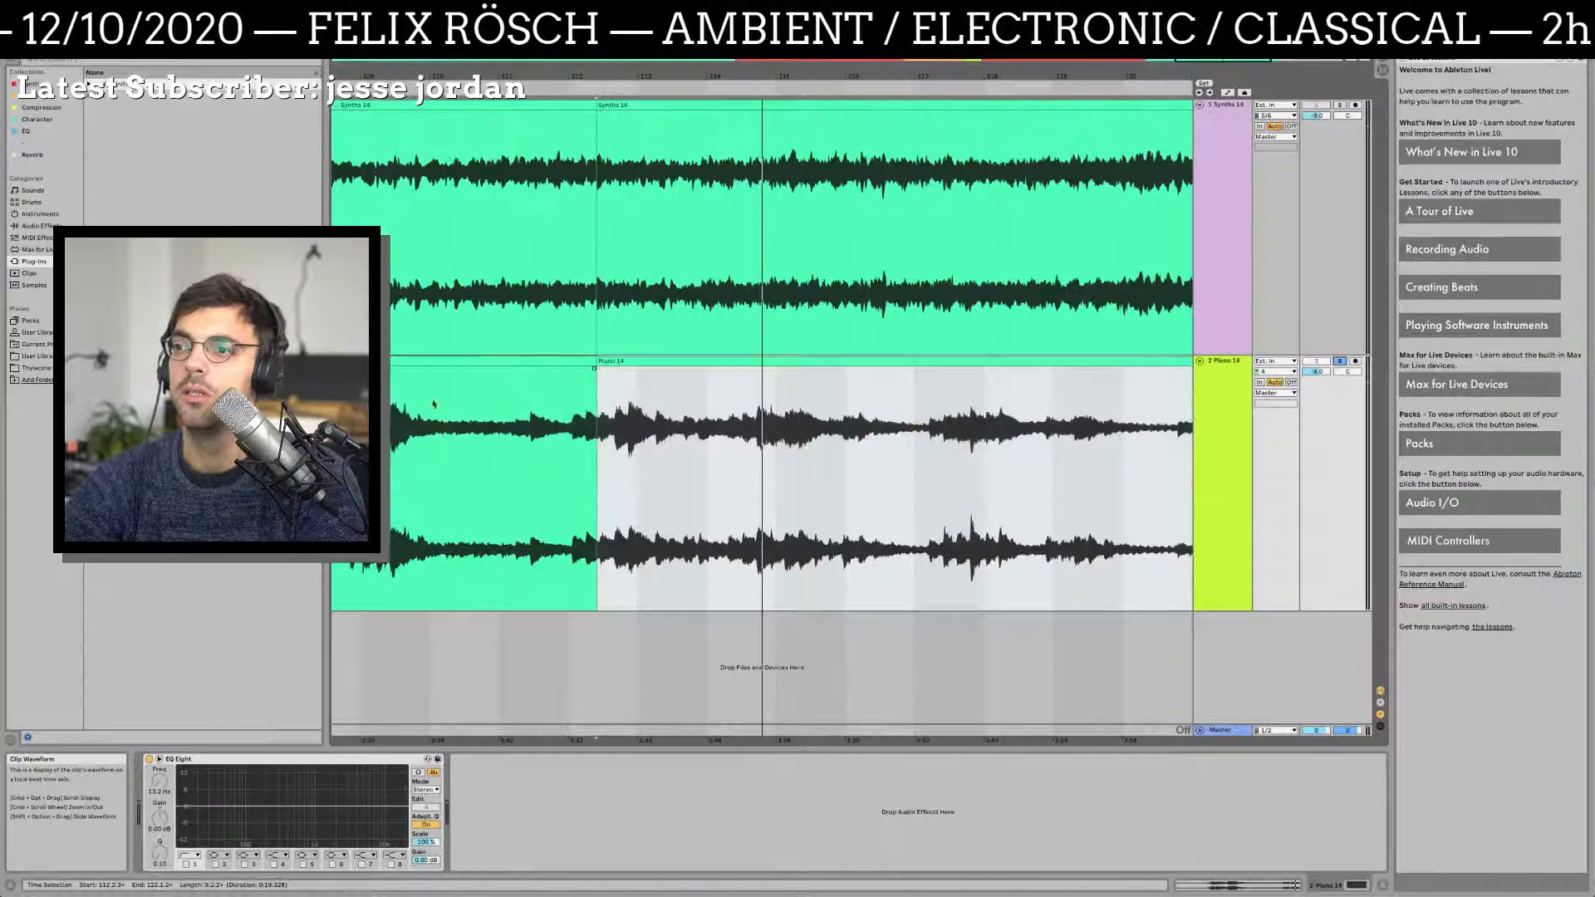
scroll(549, 426, left, 5)
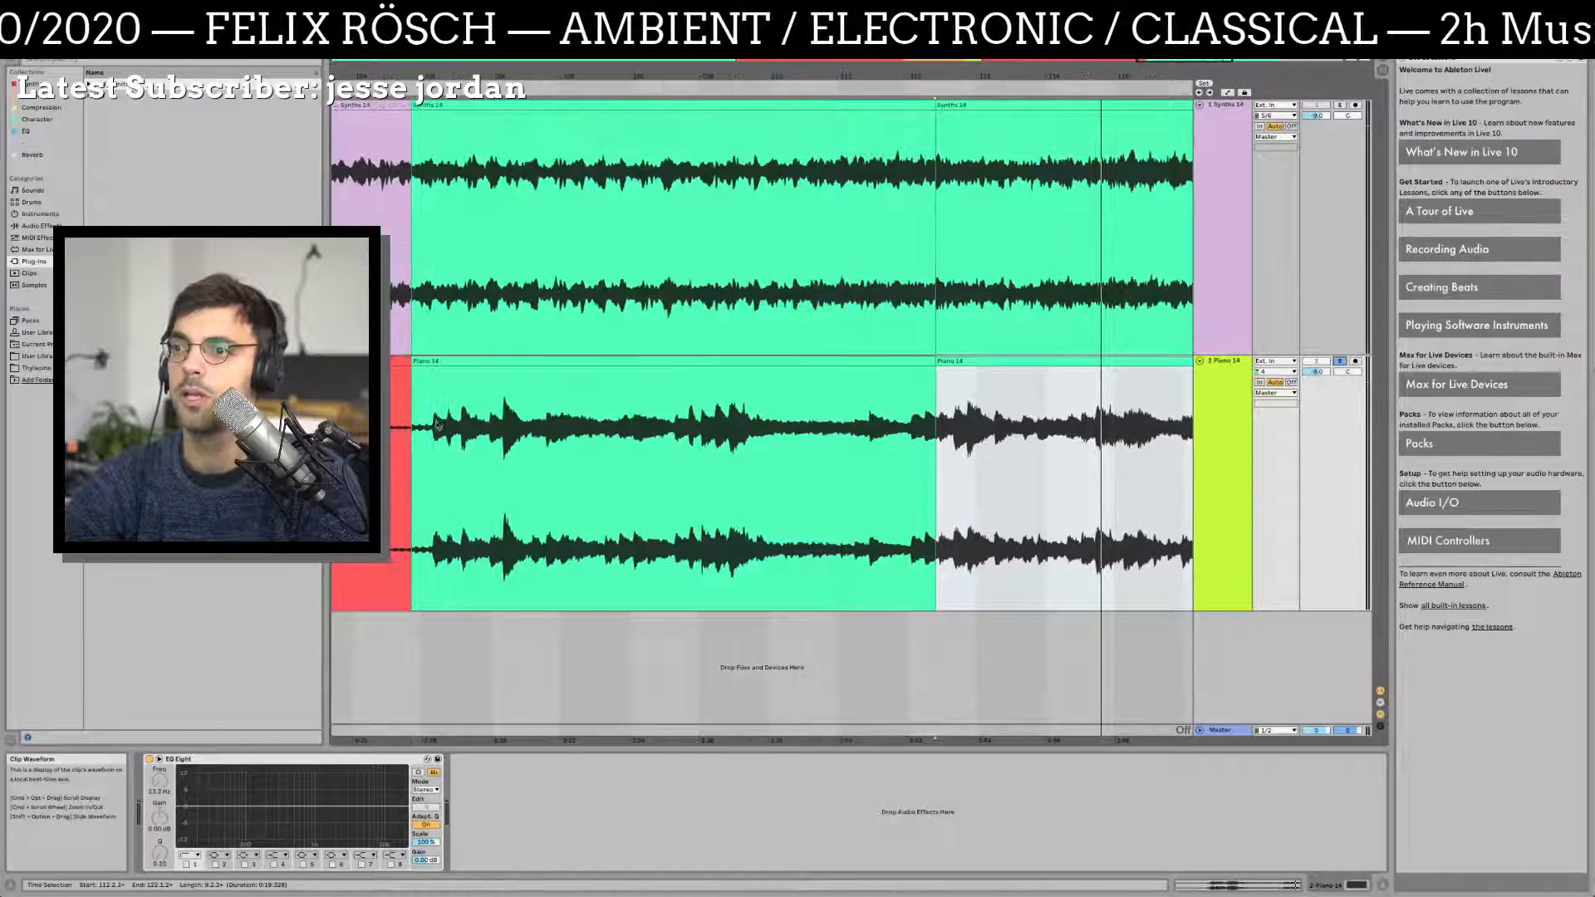
click(432, 426)
key(space)
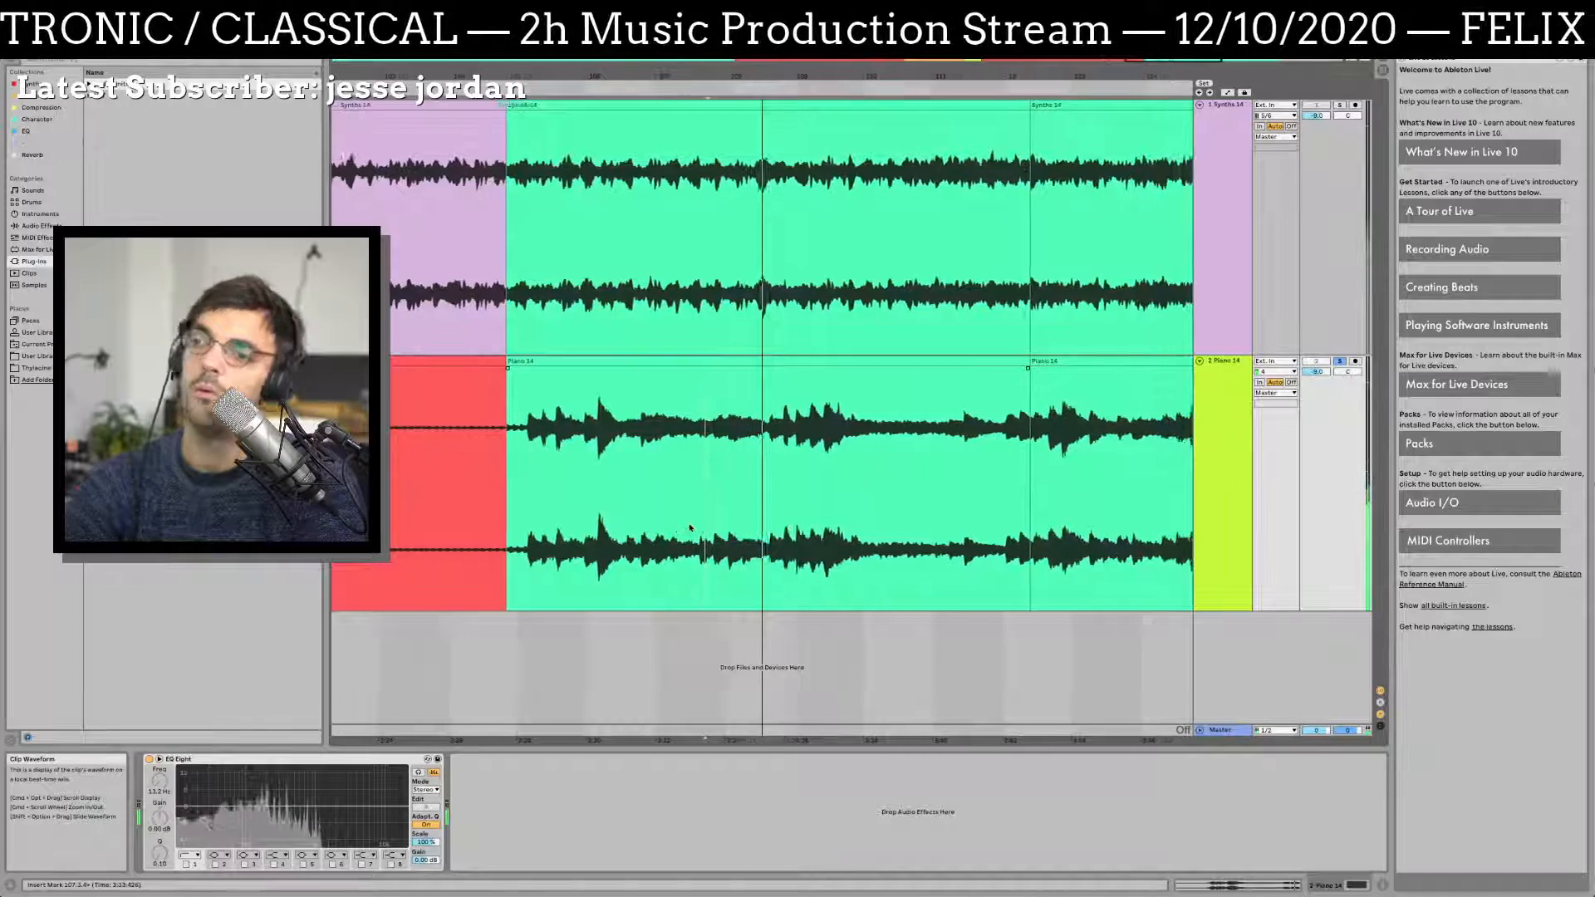
key(space)
key(super+Tab)
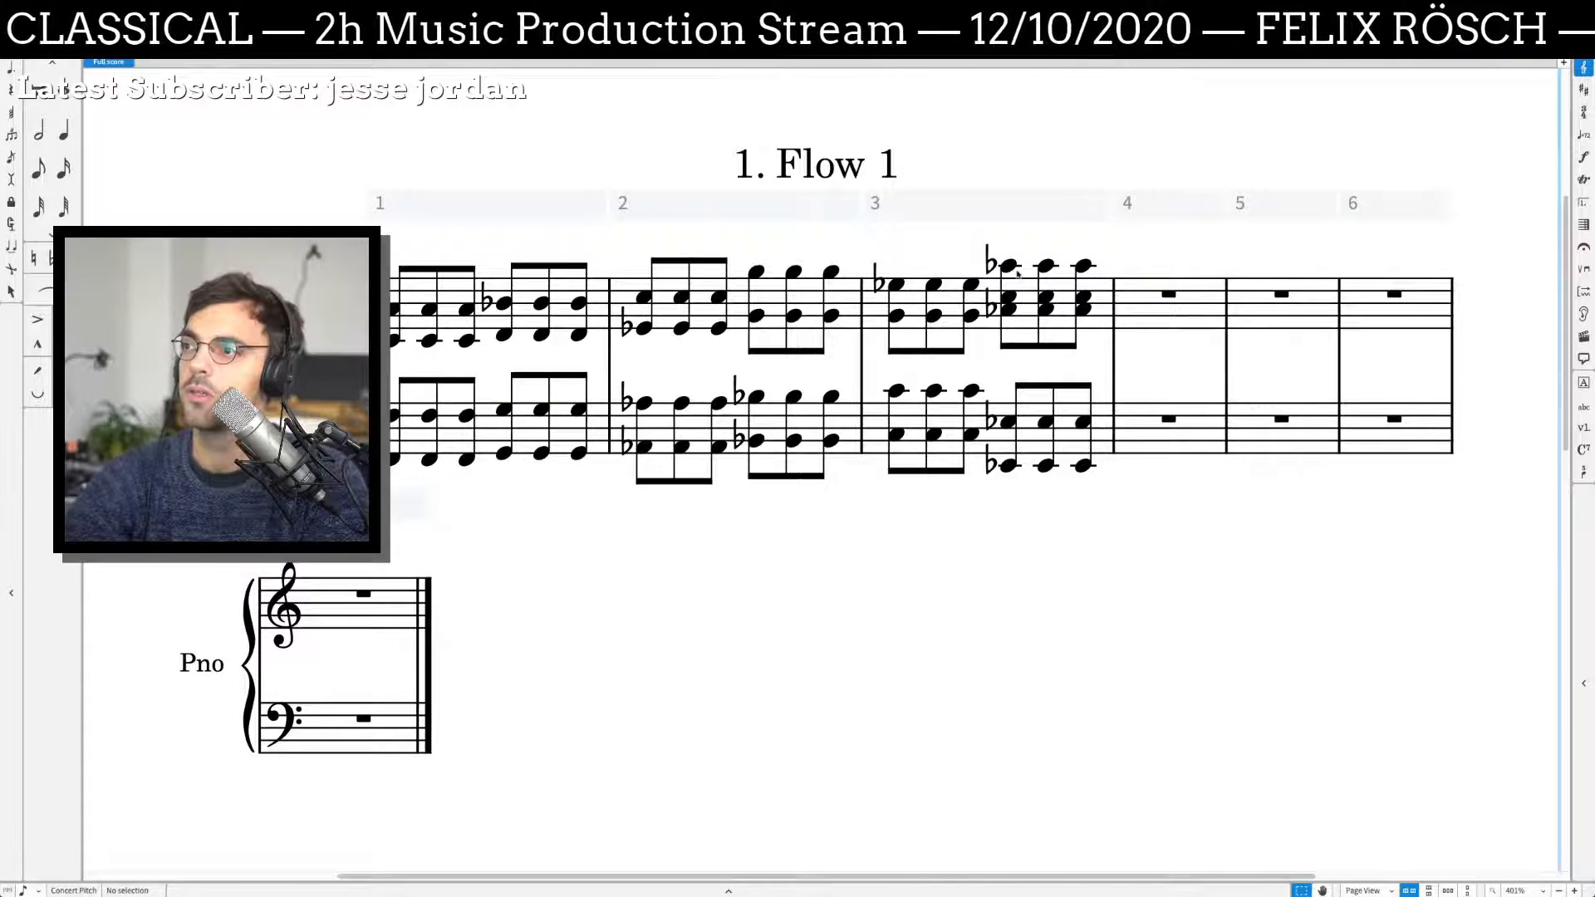
Step: Insert a 4/4 time signature at the start of bar 3 and check the selection of the bar's chords
click(898, 287)
key(shift+i)
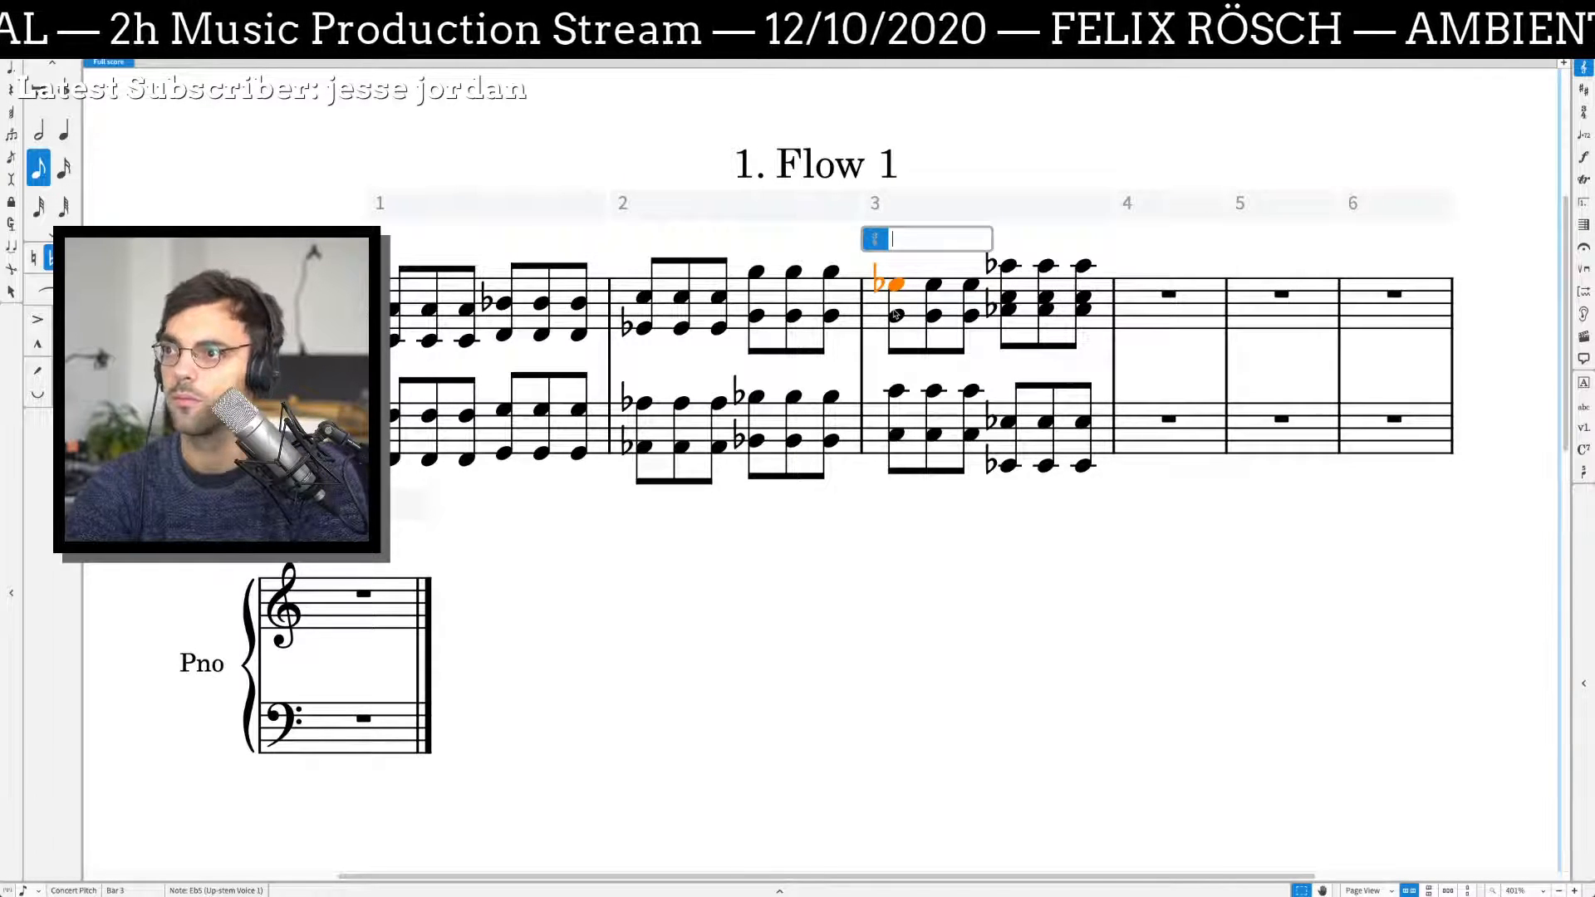
text(4/4)
key(Return)
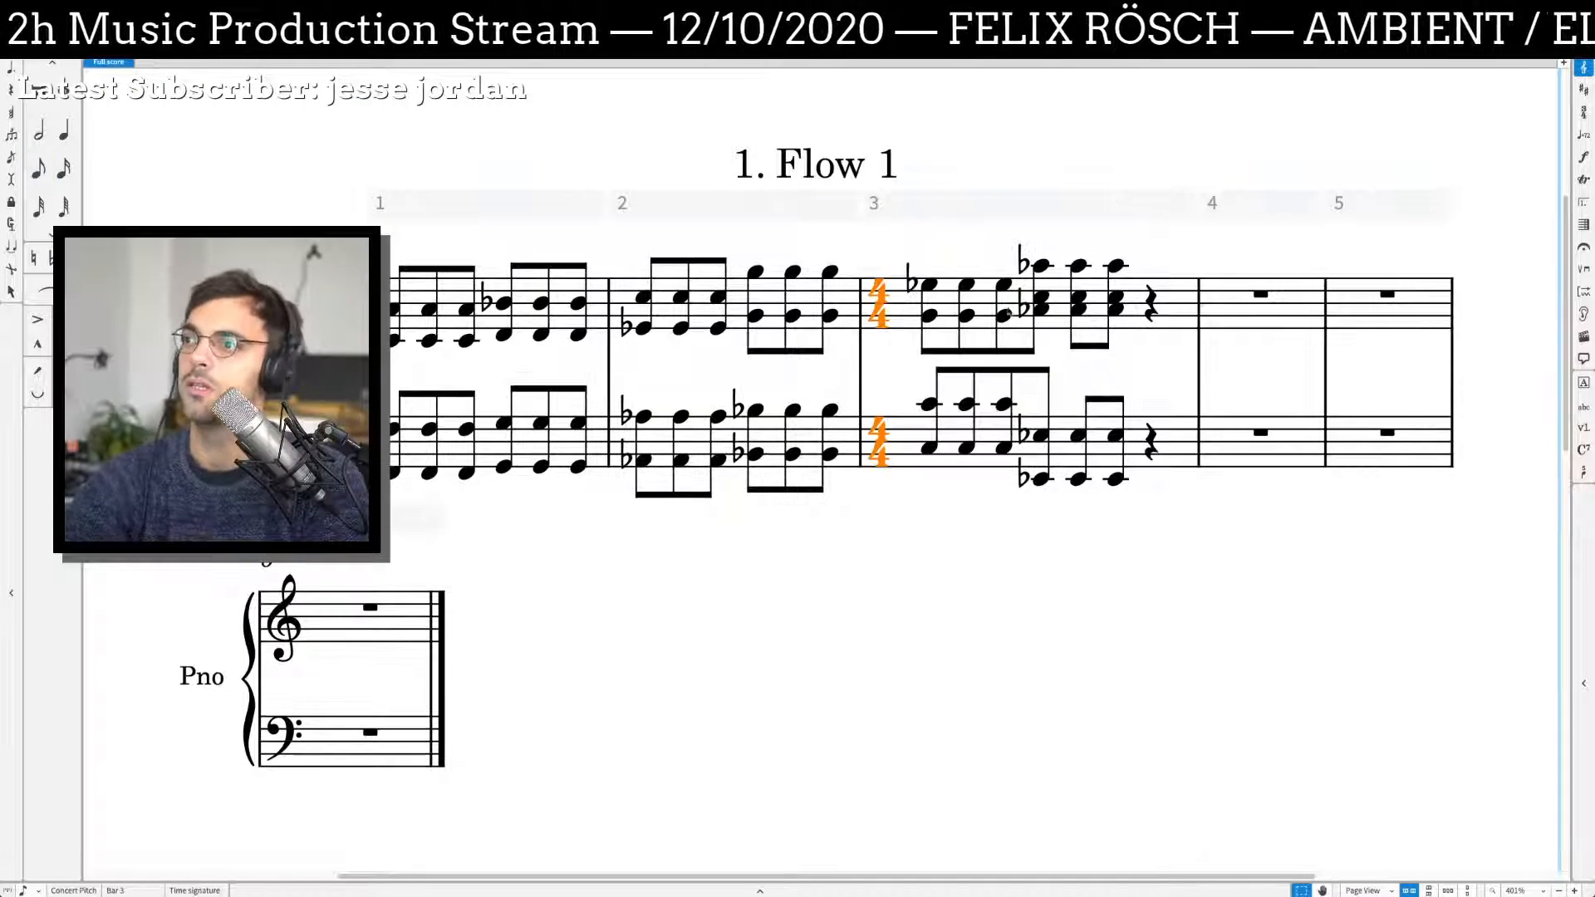
click(1116, 266)
shift+click(1087, 481)
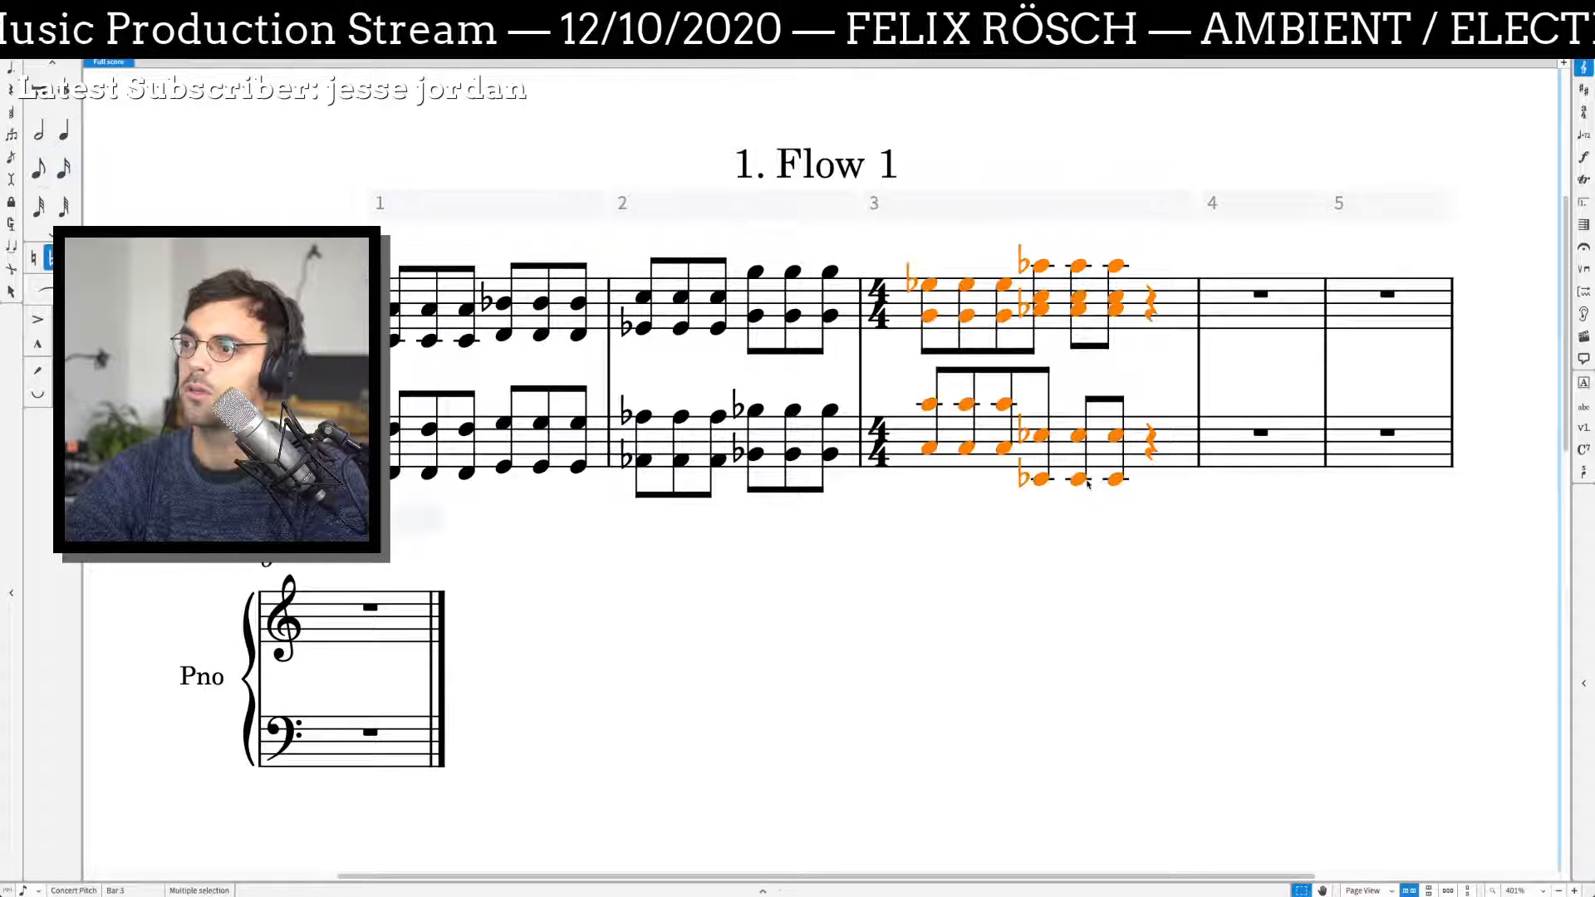
click(1080, 481)
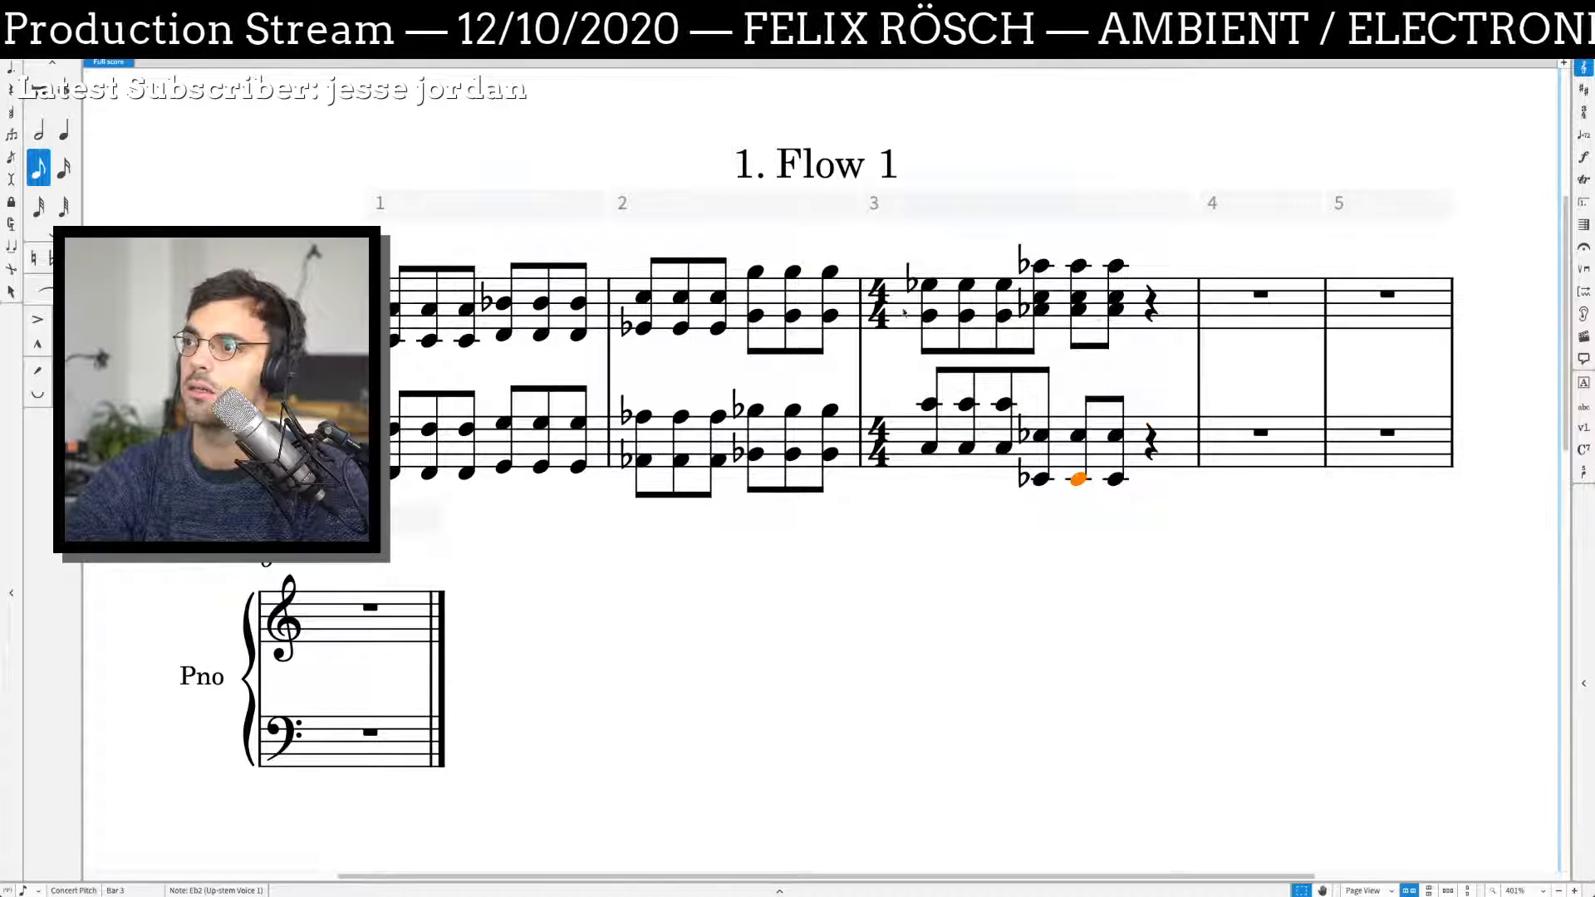
Step: Try a 5/8 time signature at the start of bar 3 and undo the change
click(877, 314)
key(shift+m)
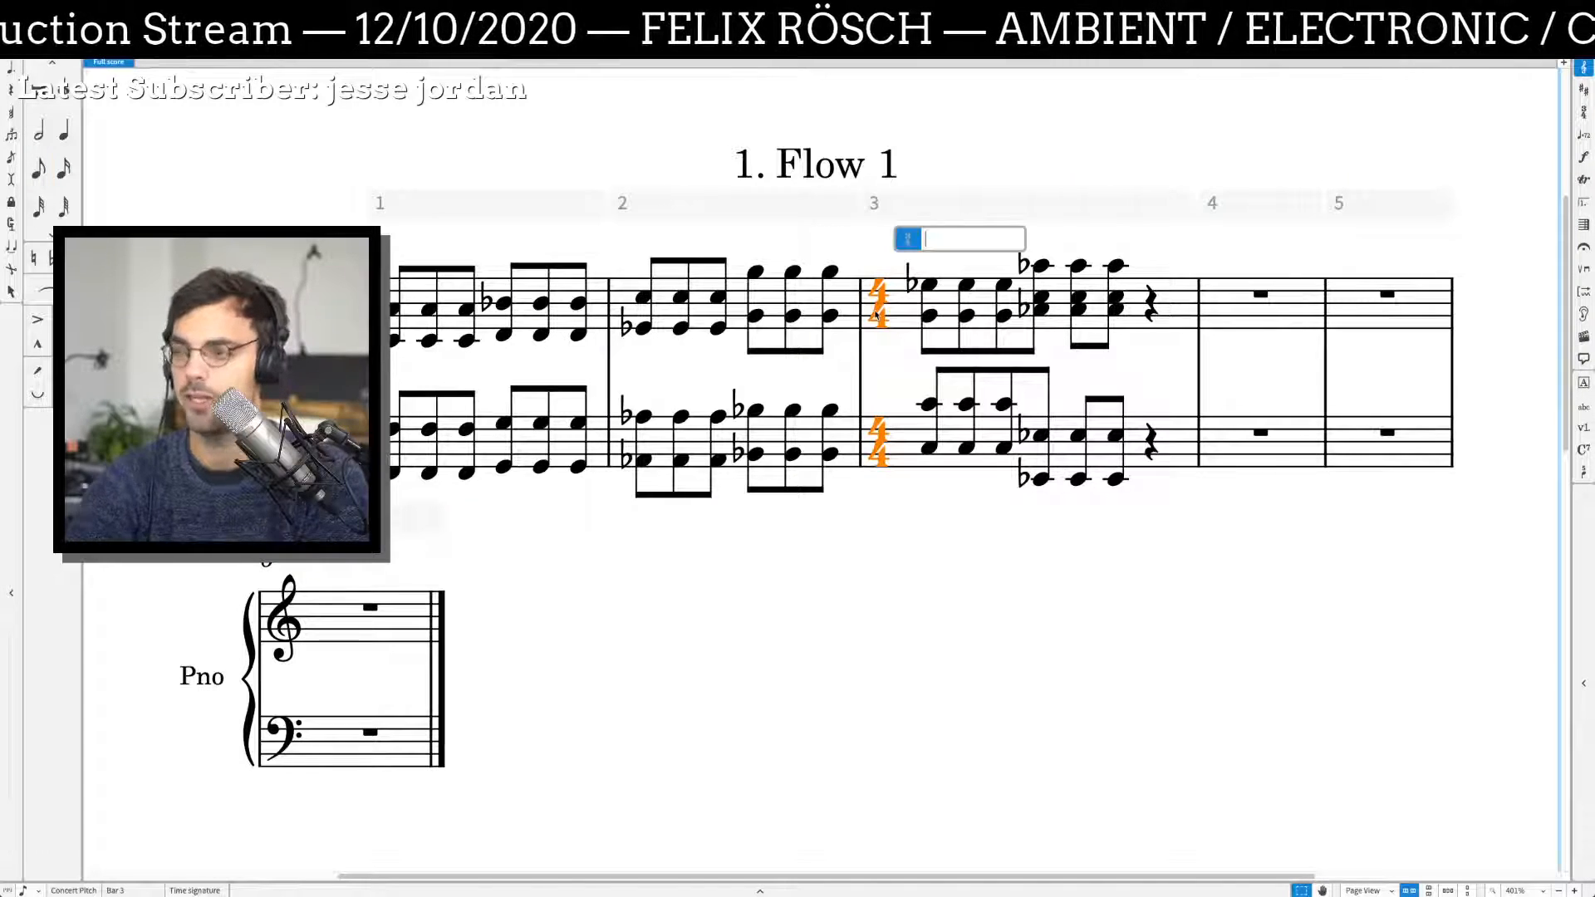
text(5/8)
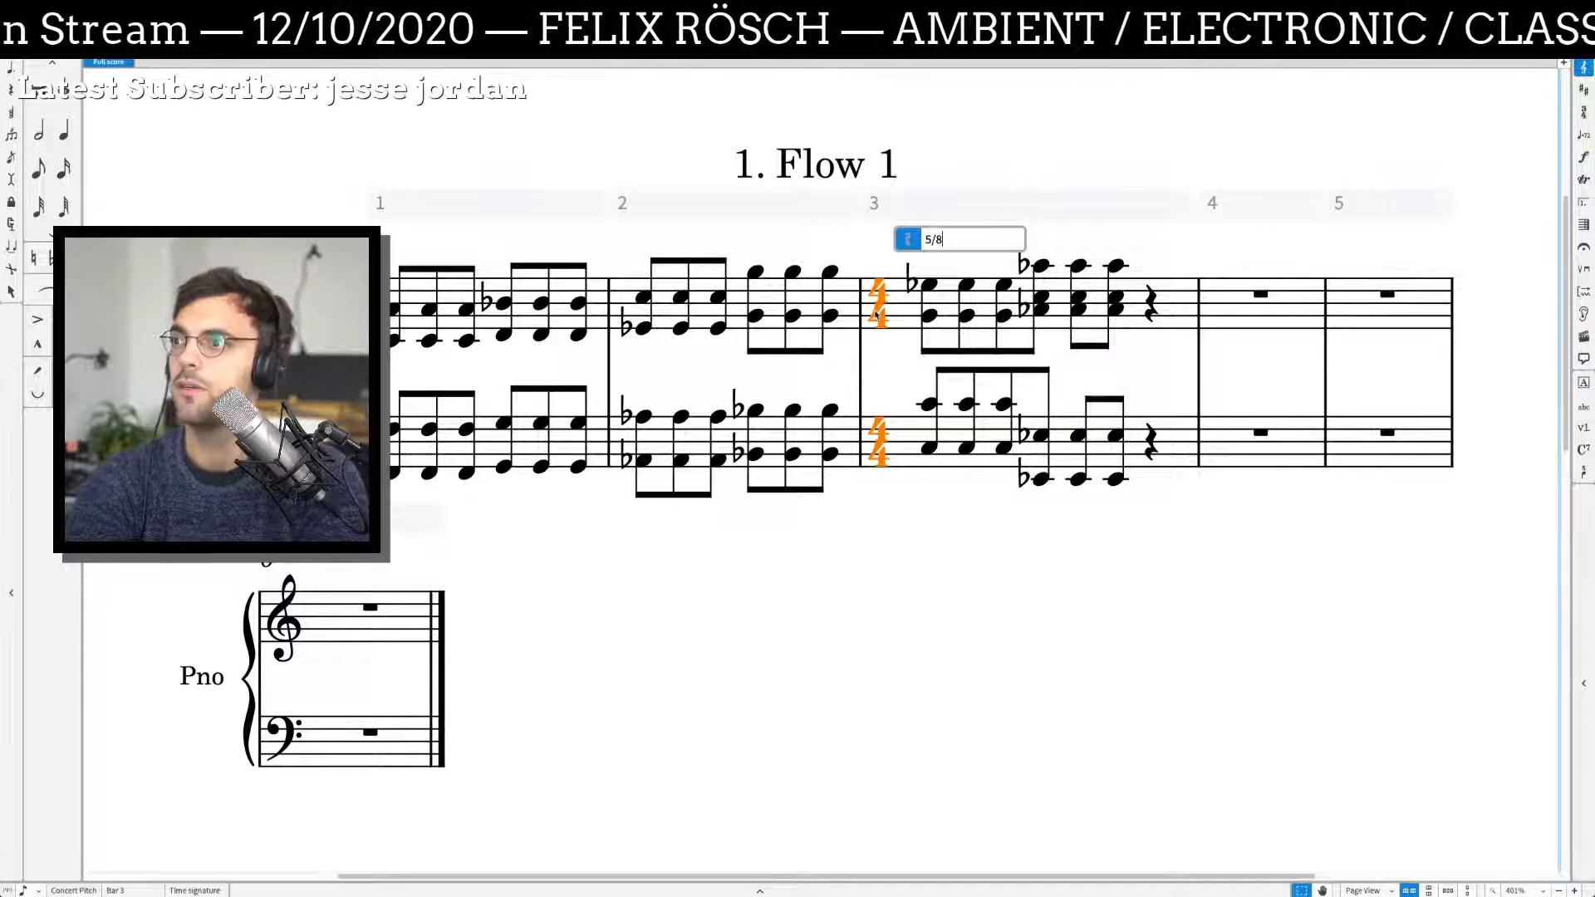
key(Return)
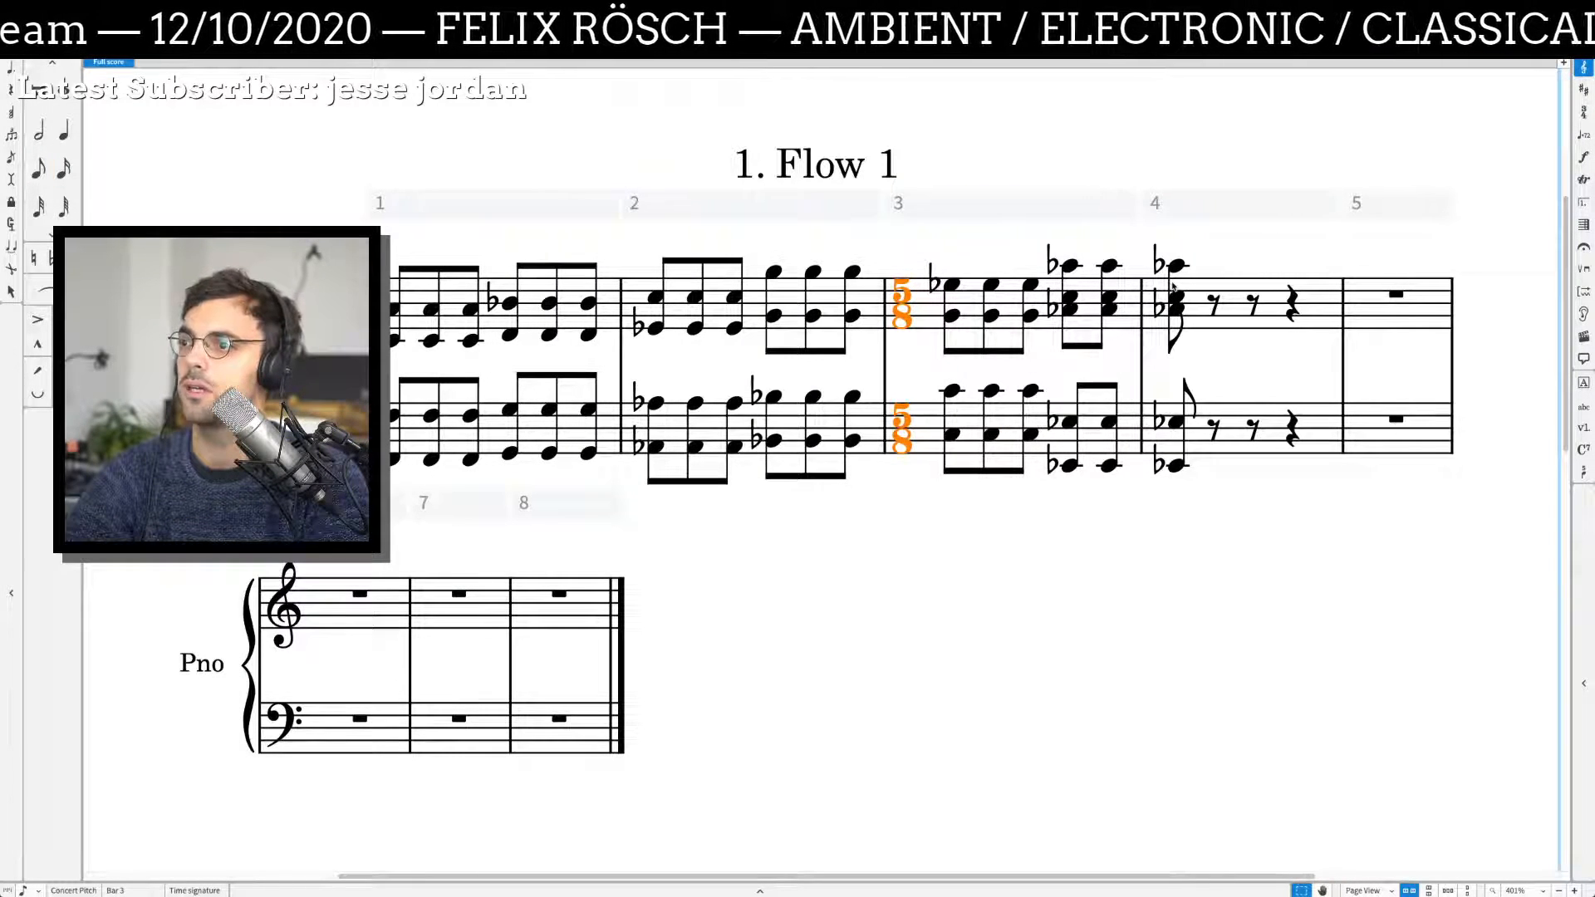
key(ctrl+z)
Step: Change the time signature at the start of bar 3 to 7/8
key(shift+m)
text(7)
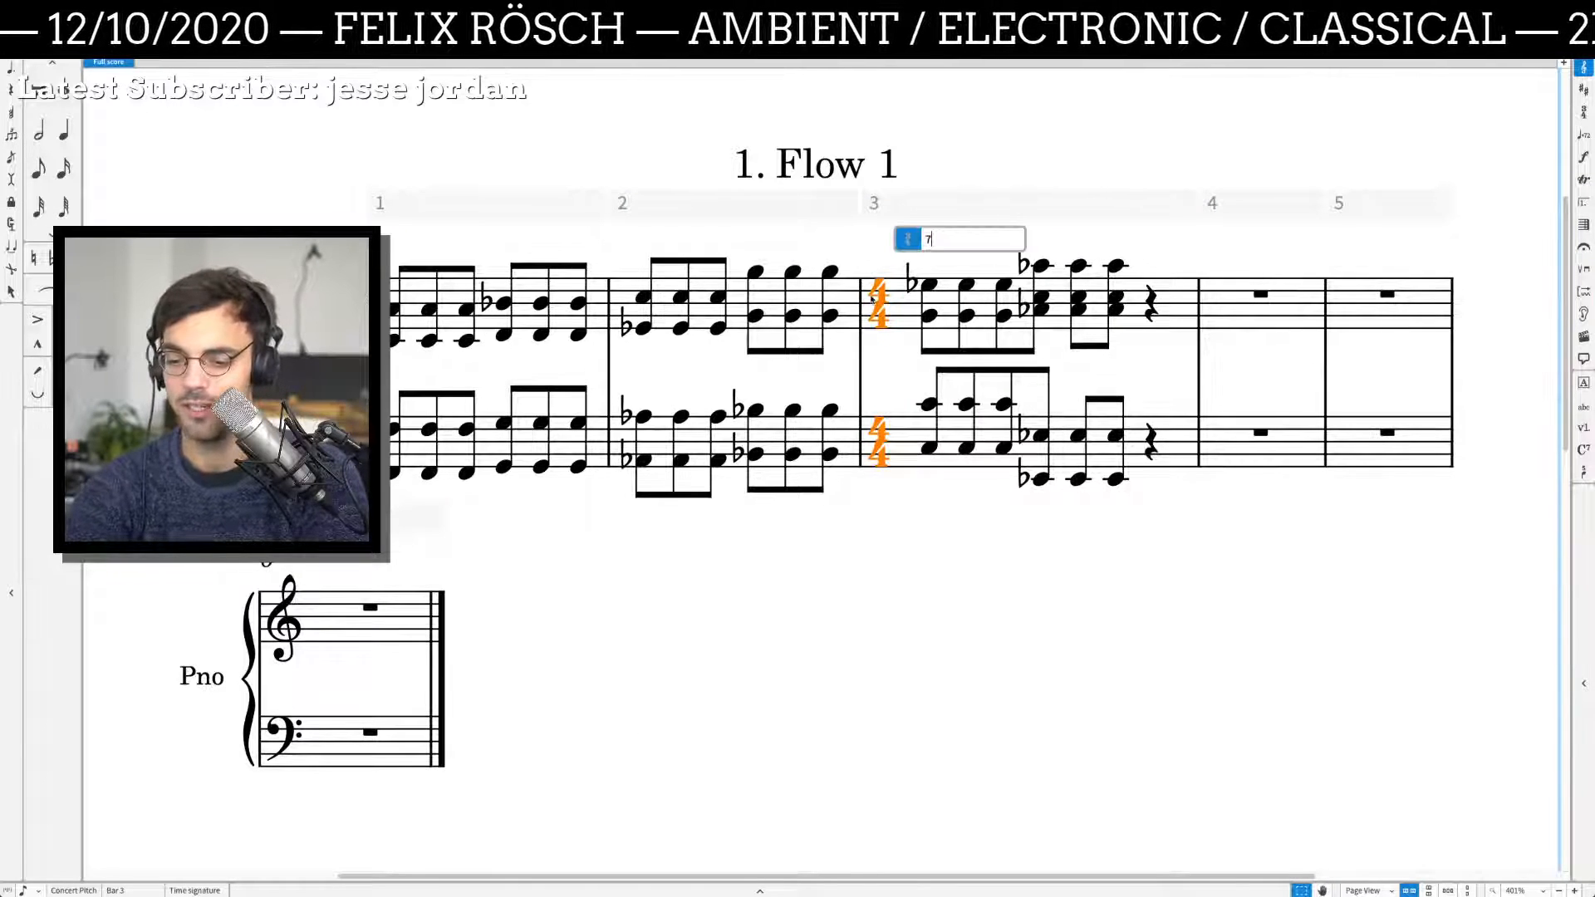
text(/8+)
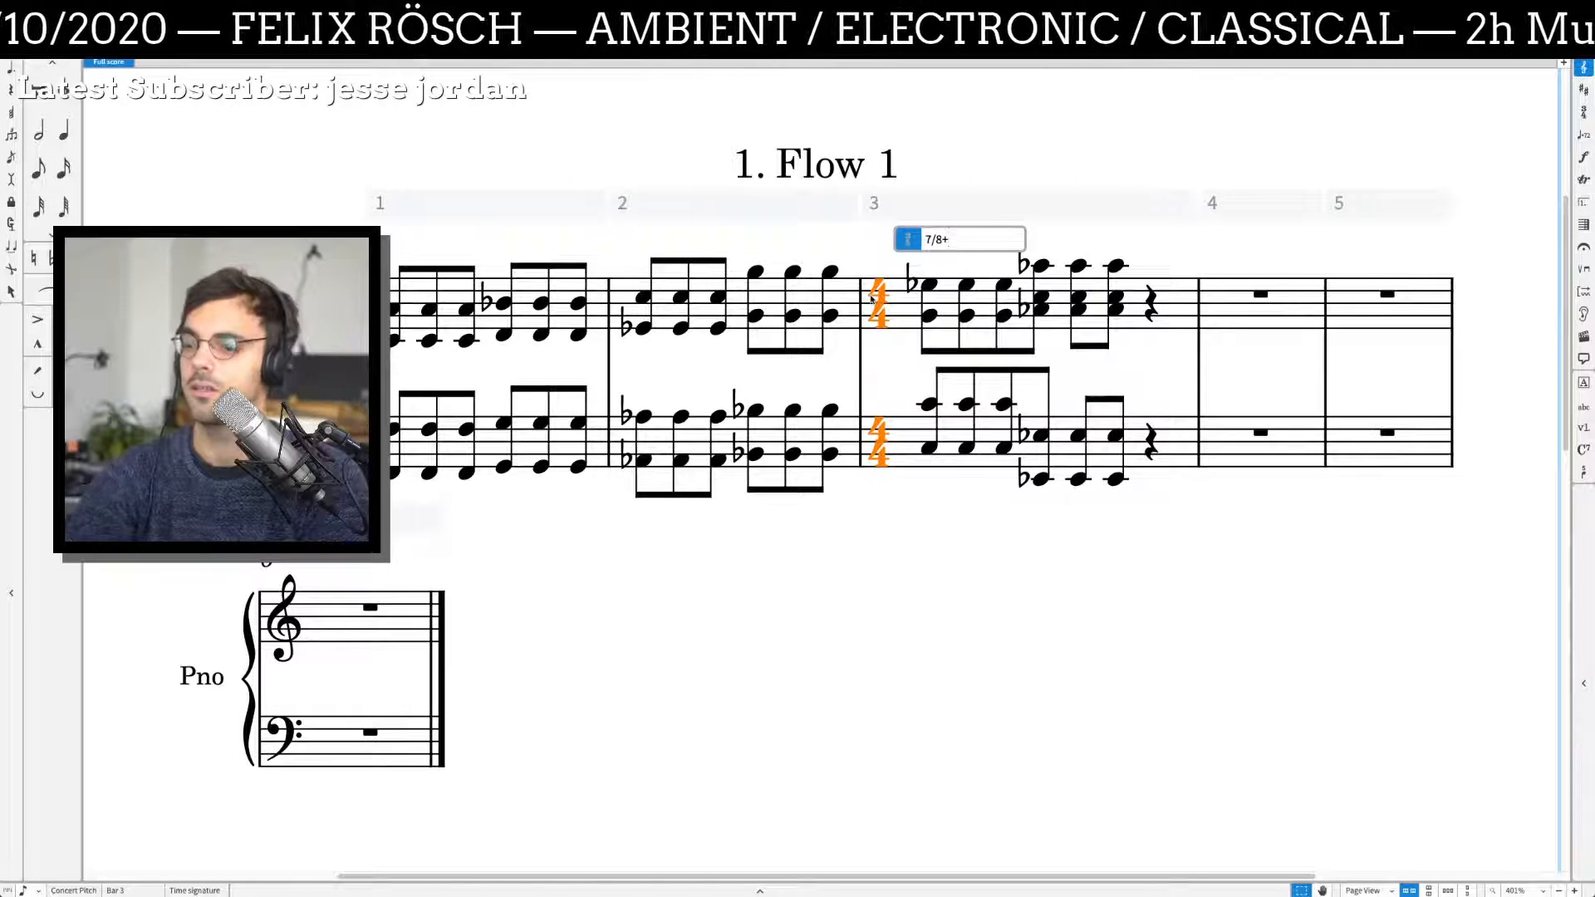
key(Return)
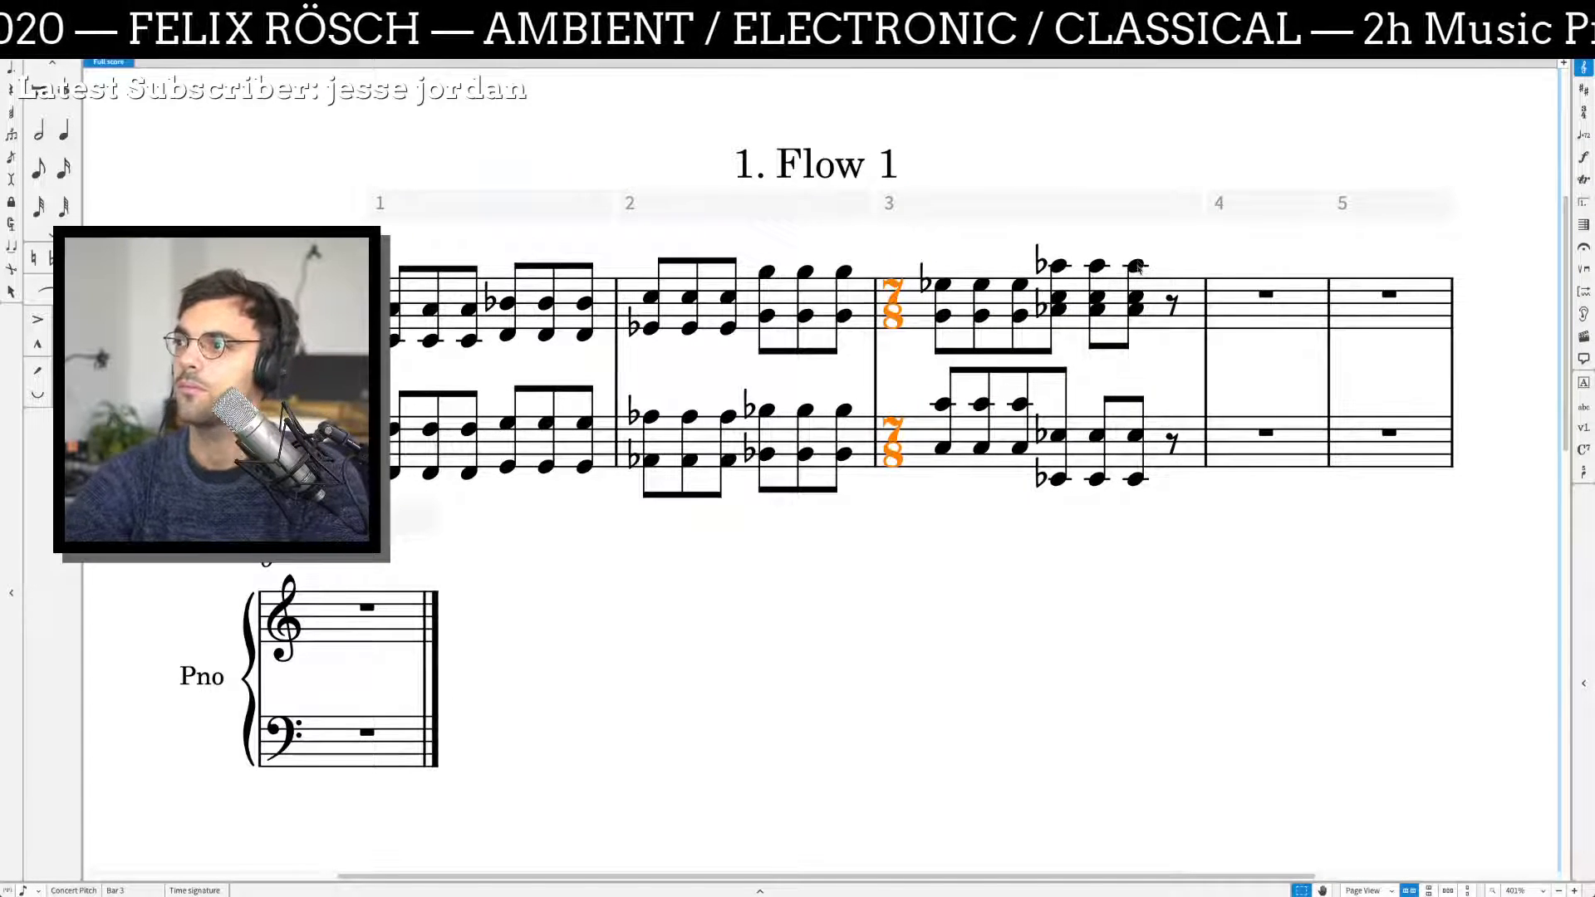
key(Escape)
Step: Repeat bar 3's last chord once across both staves to fill the 7/8 bar
click(1135, 480)
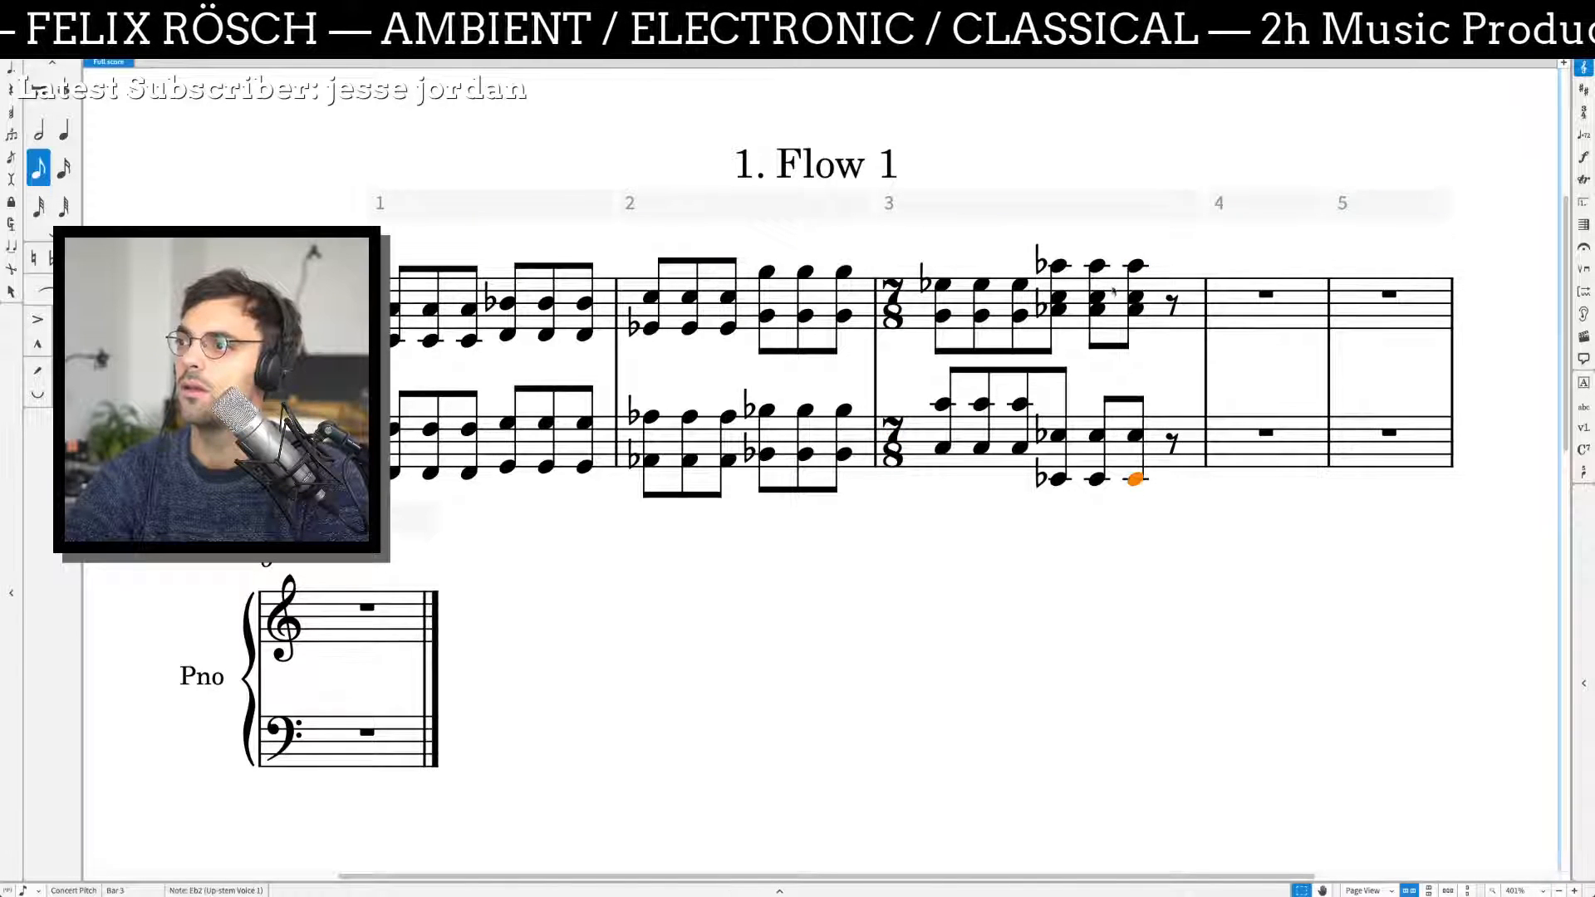
shift+click(1136, 266)
key(r)
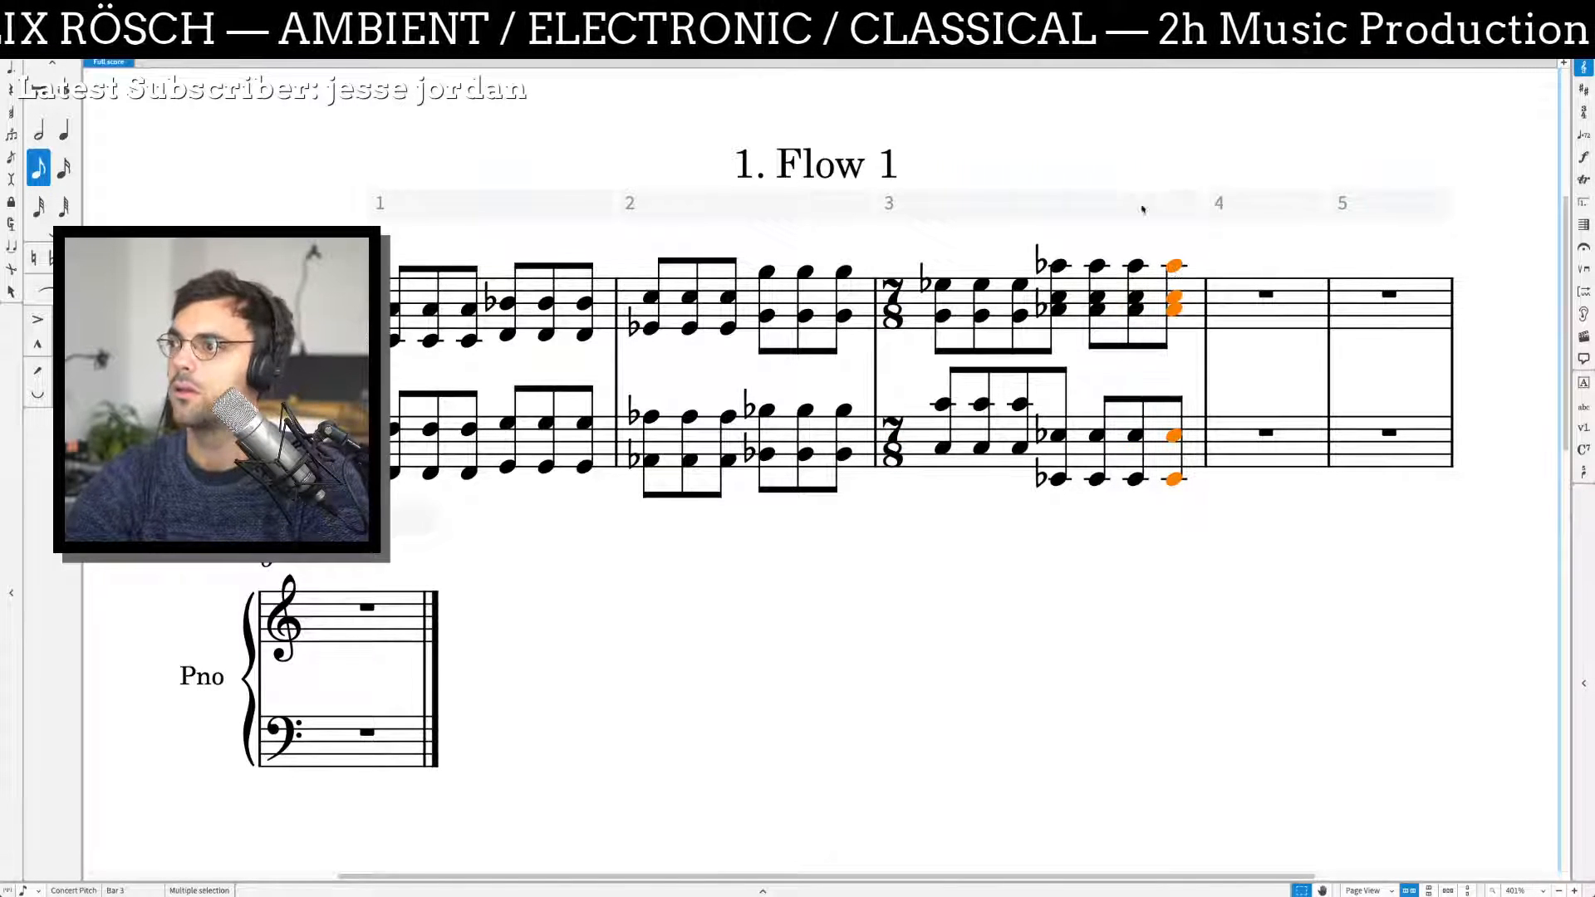
key(Escape)
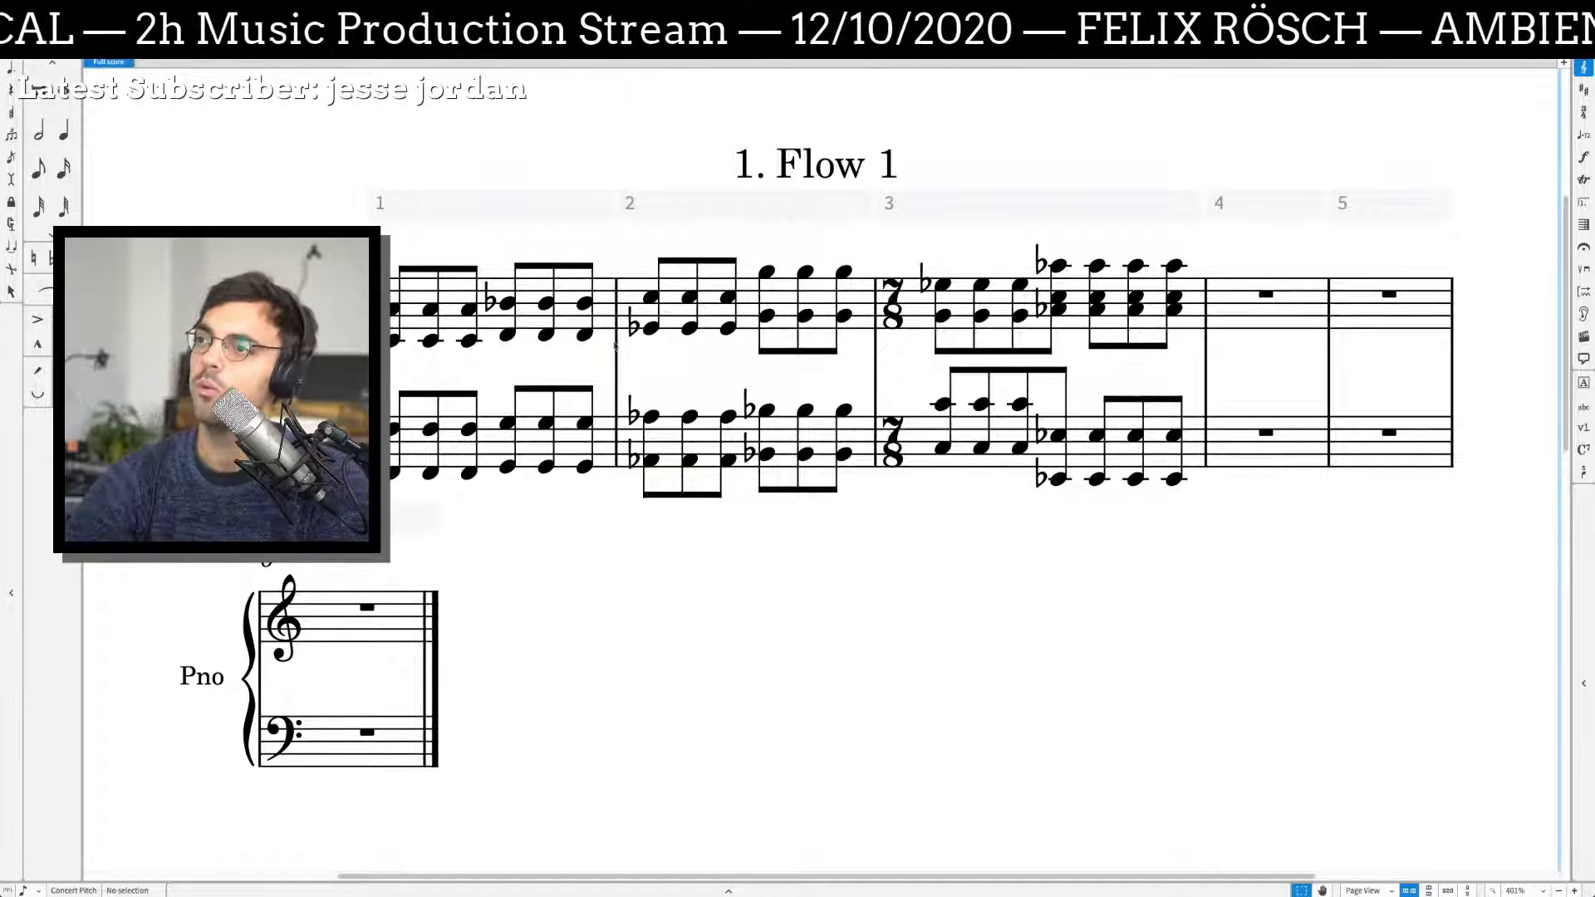
Step: Insert a 2/8 time signature at the start of the empty bar 4
click(1272, 297)
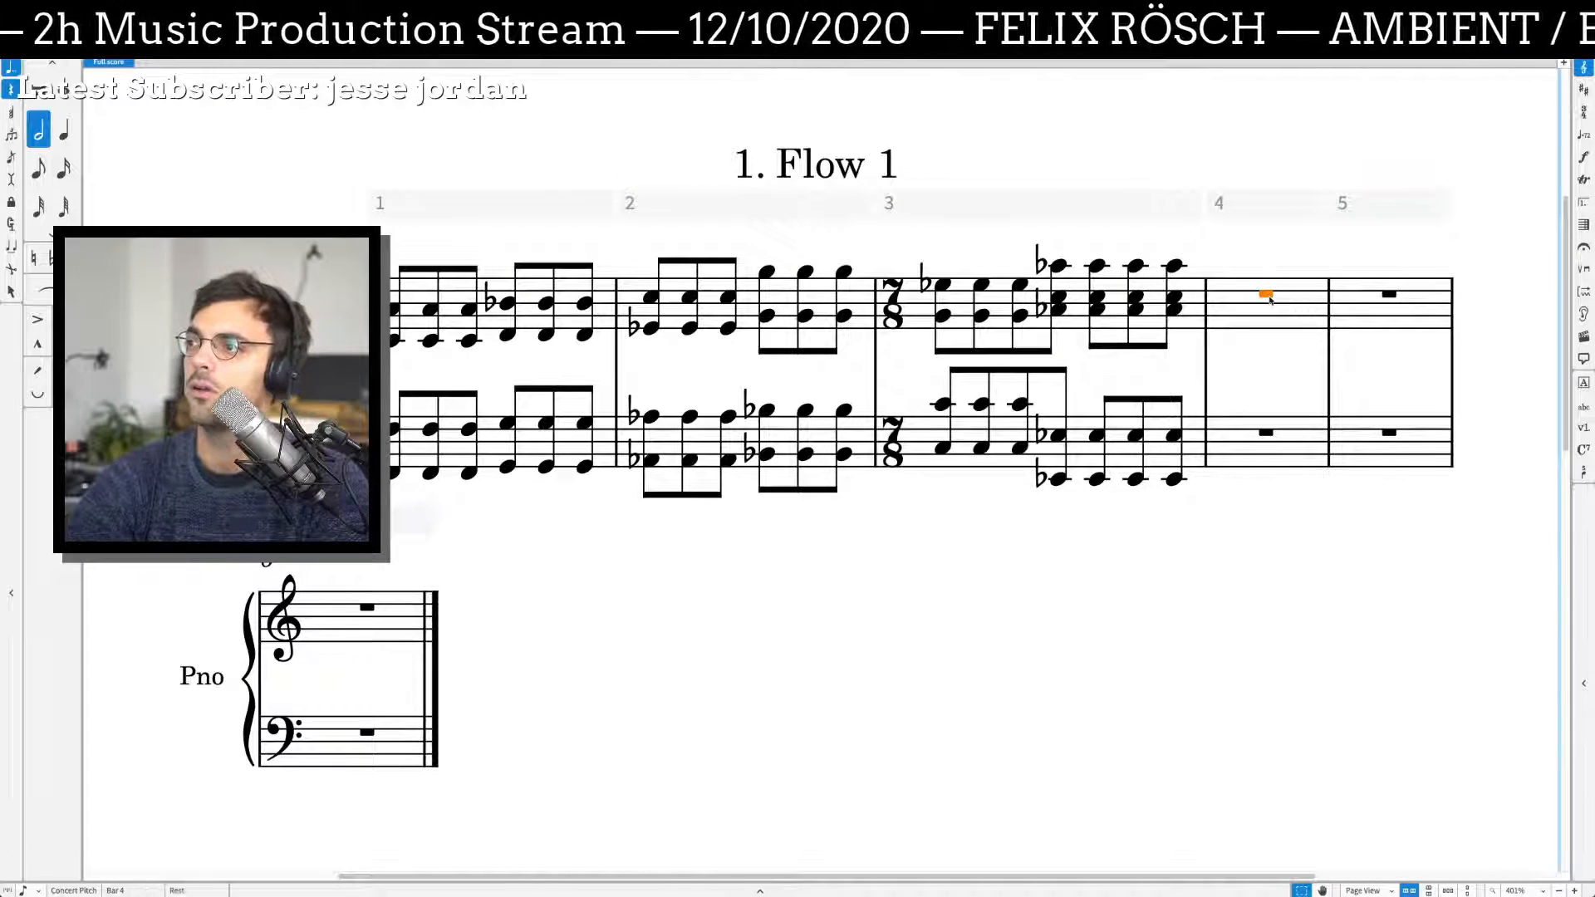
key(shift+m)
text(2)
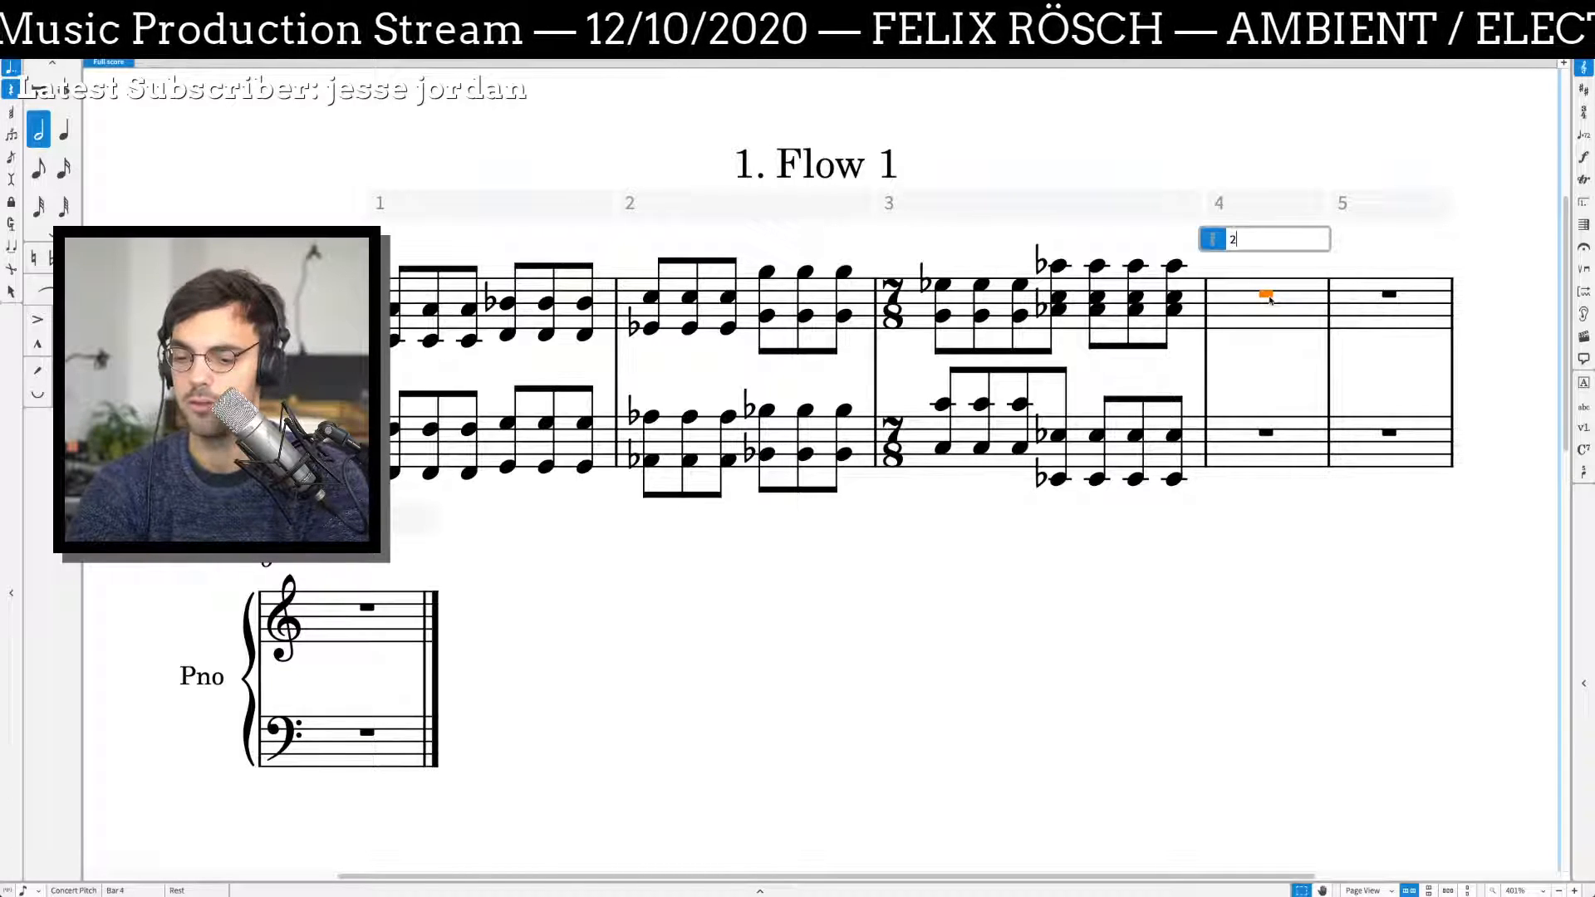
text(/8)
key(Return)
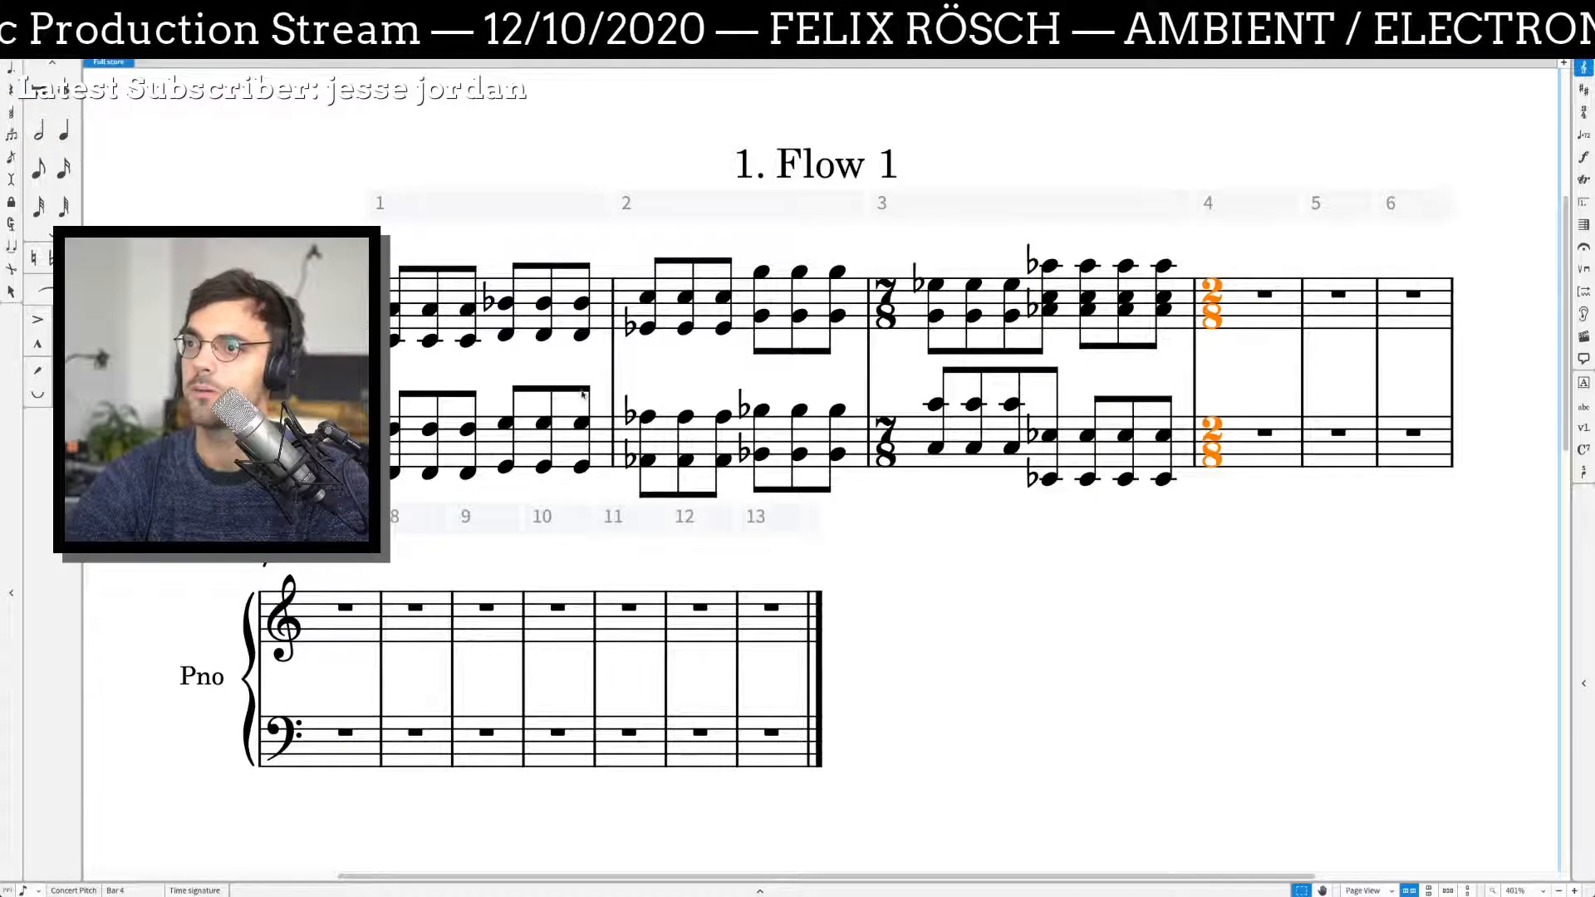
key(Escape)
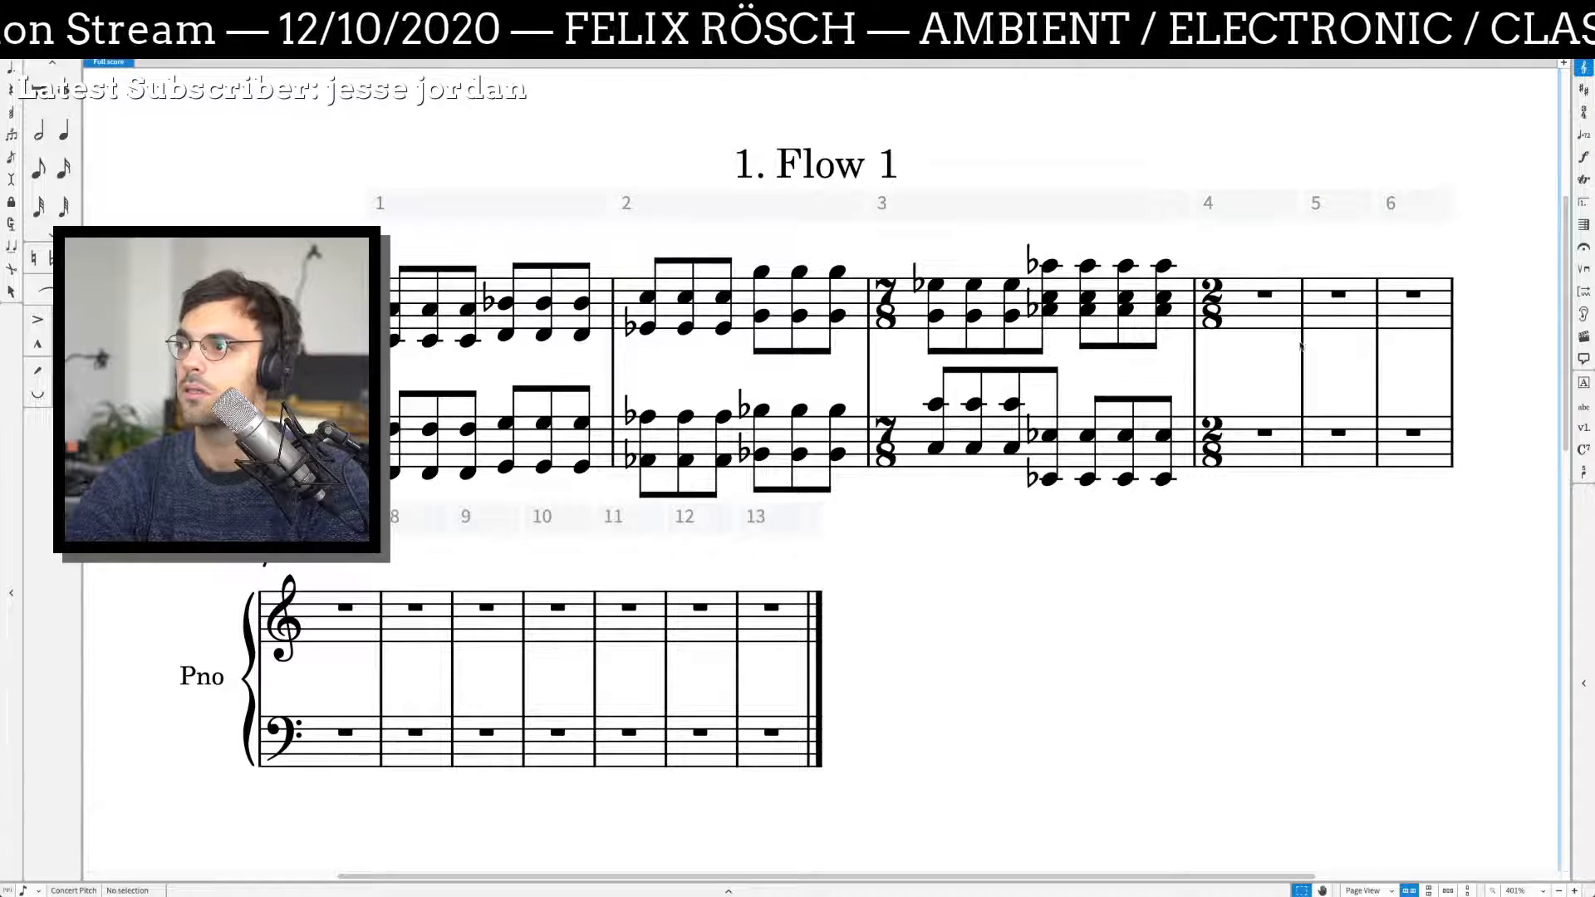
Step: Delete the empty bars 5 to 13 from the end of the score
click(1305, 345)
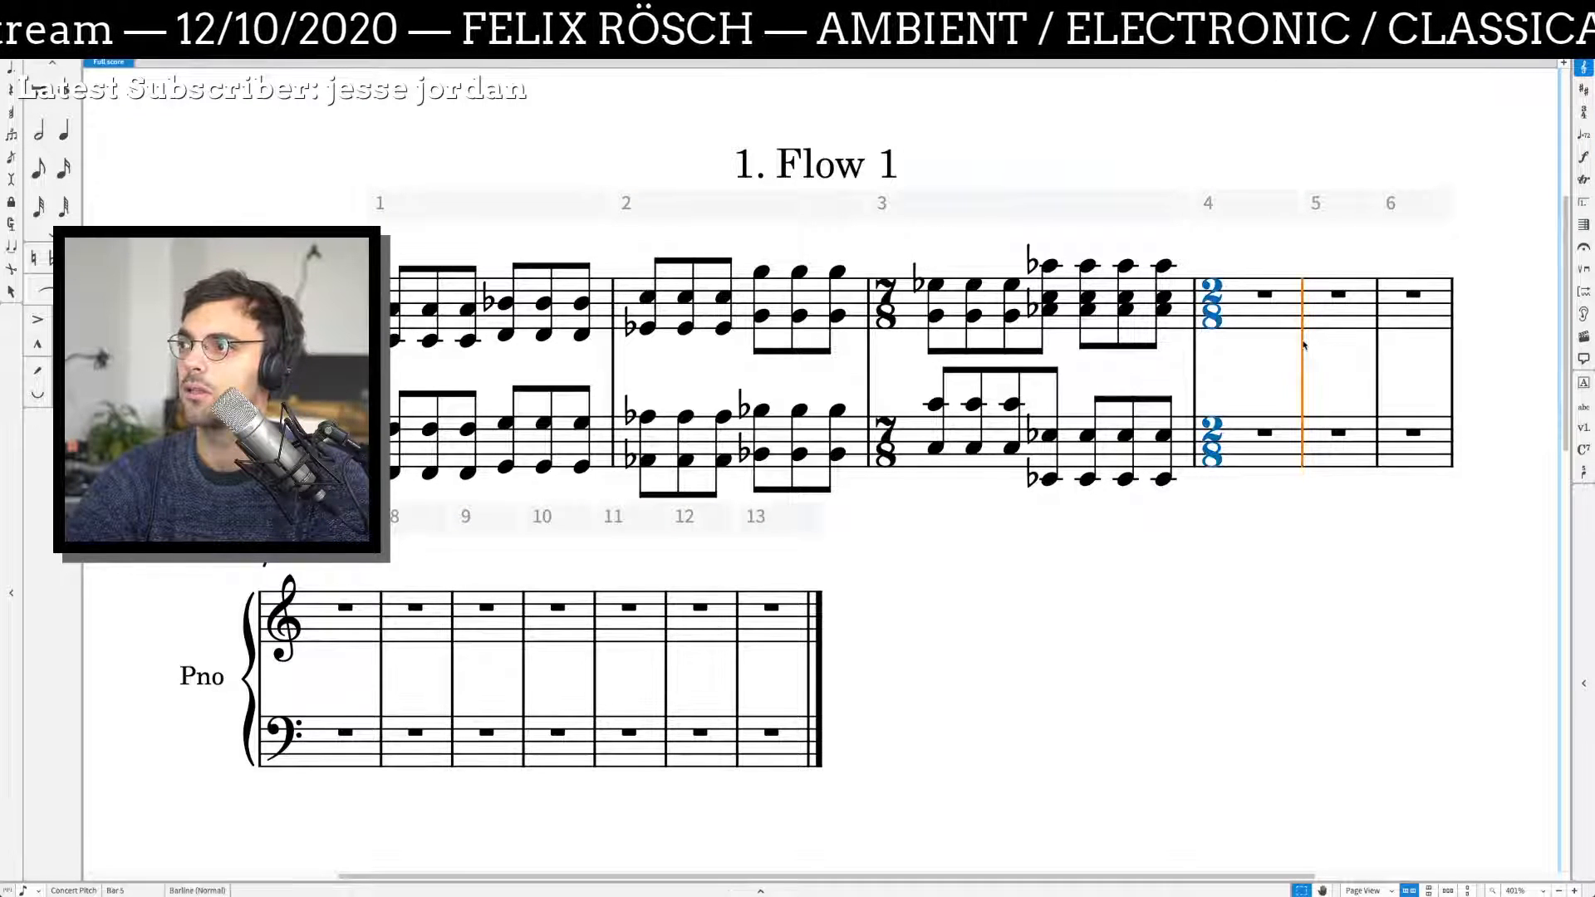
shift+click(789, 519)
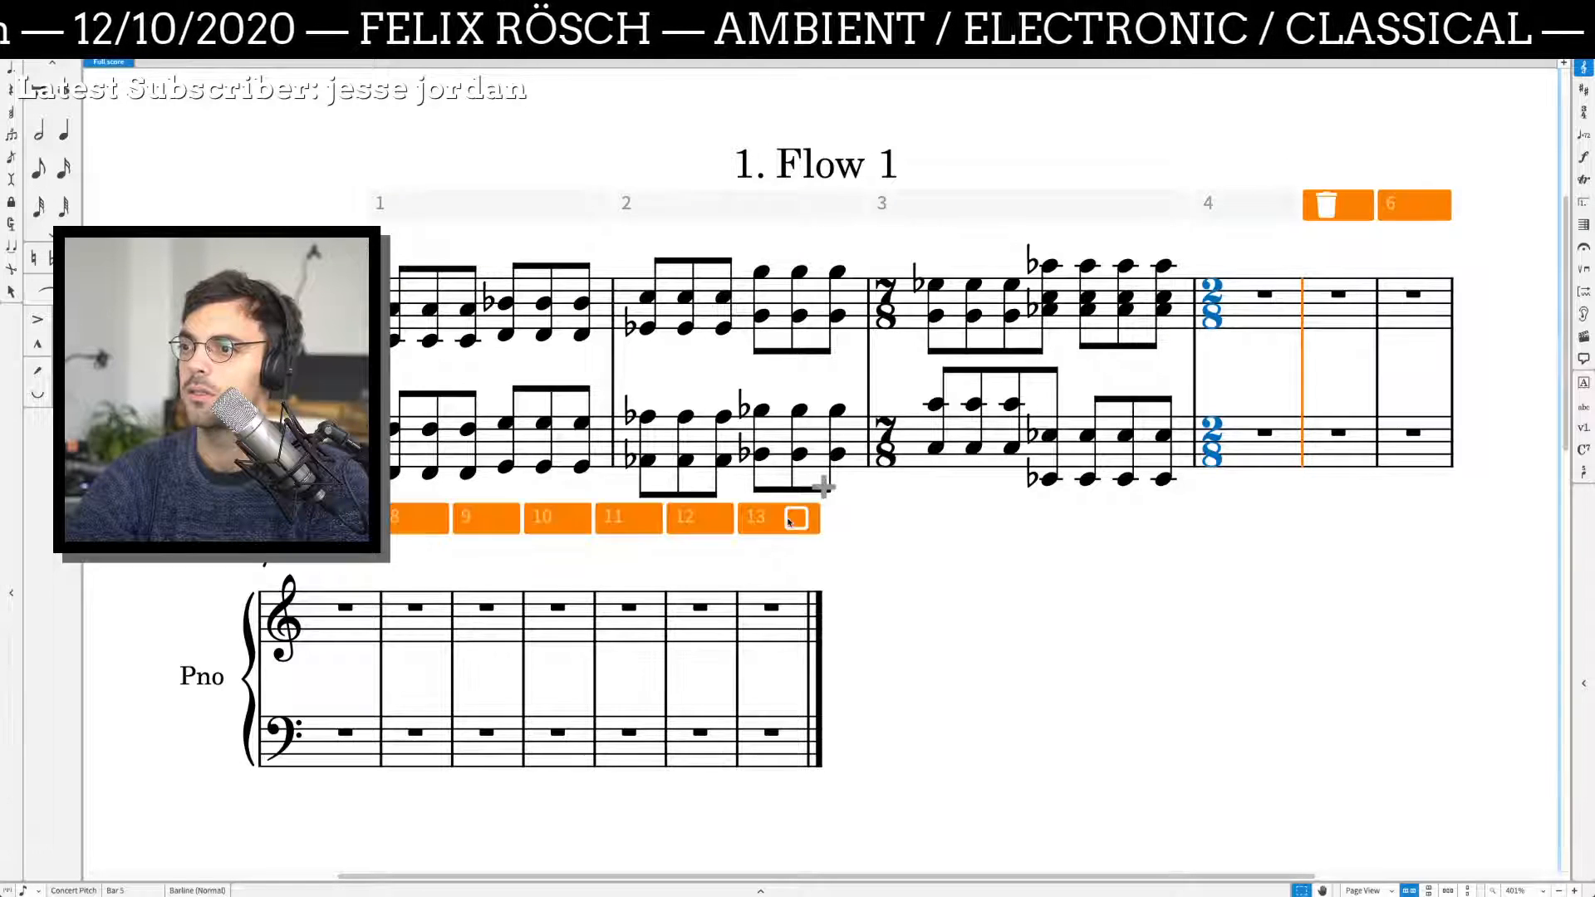
click(1327, 207)
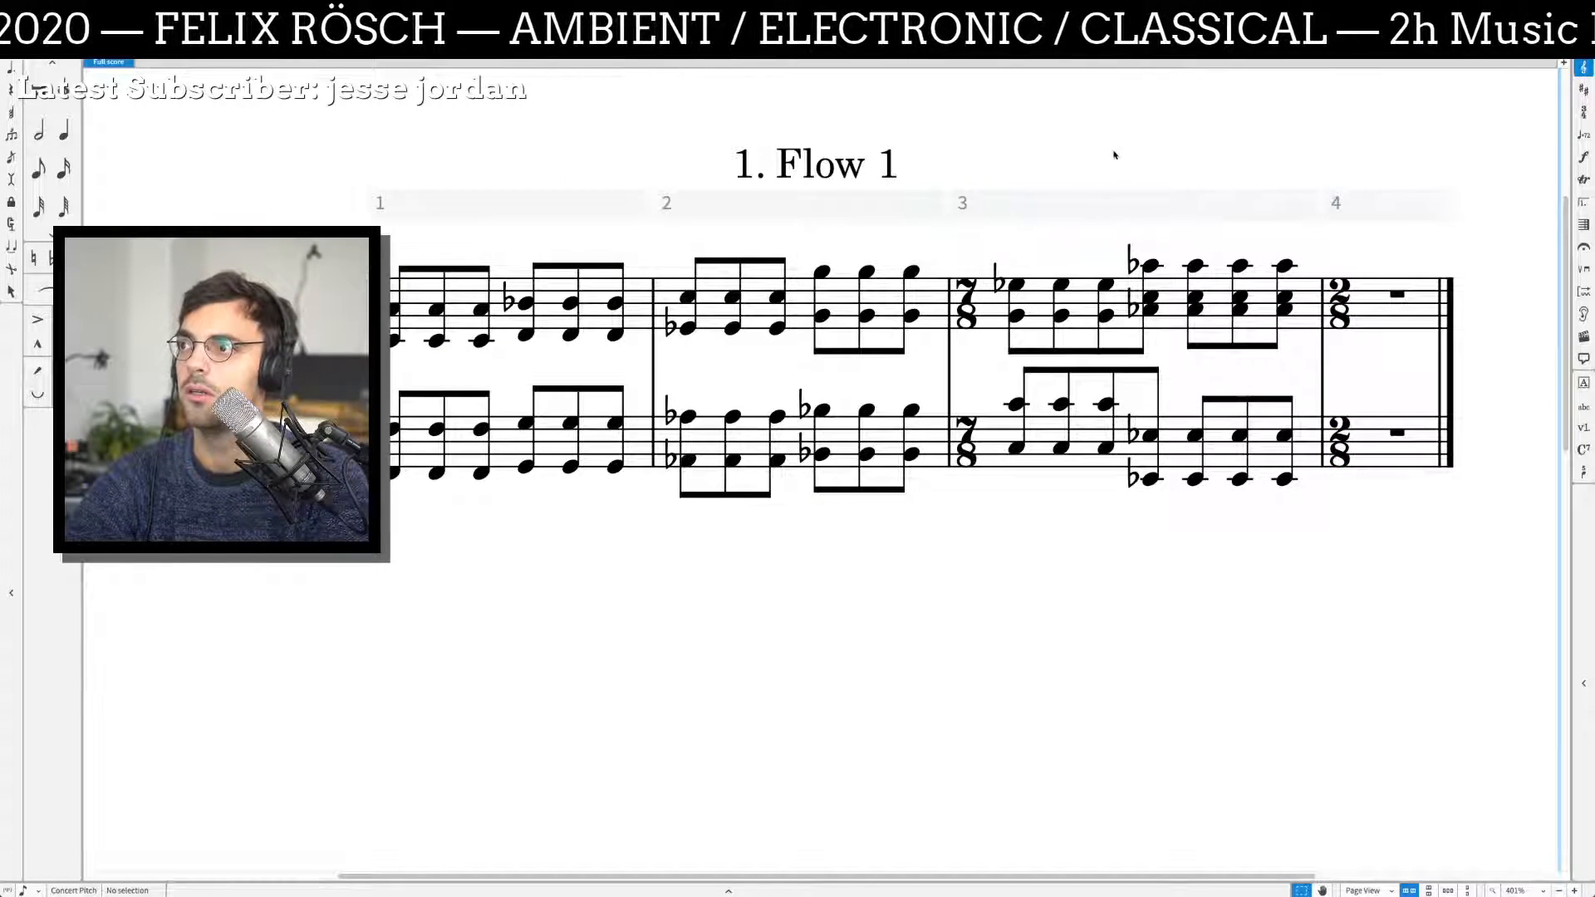
Step: Switch from the score to the Ableton Live session with the synth and piano recordings
drag(1115, 155, 1041, 220)
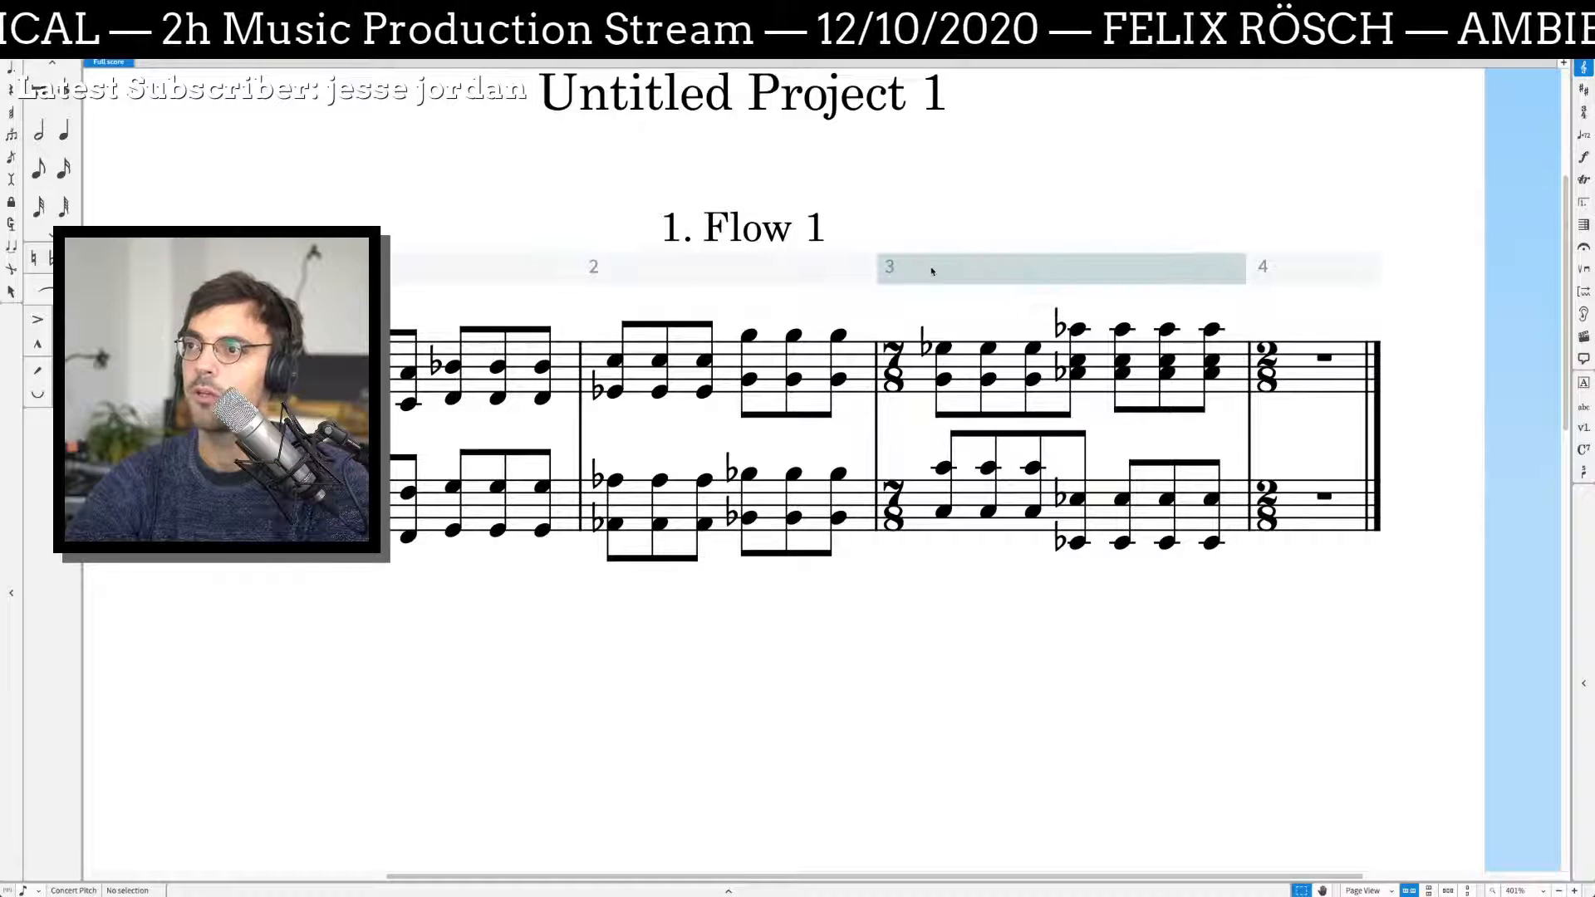
scroll(972, 238, up, 1)
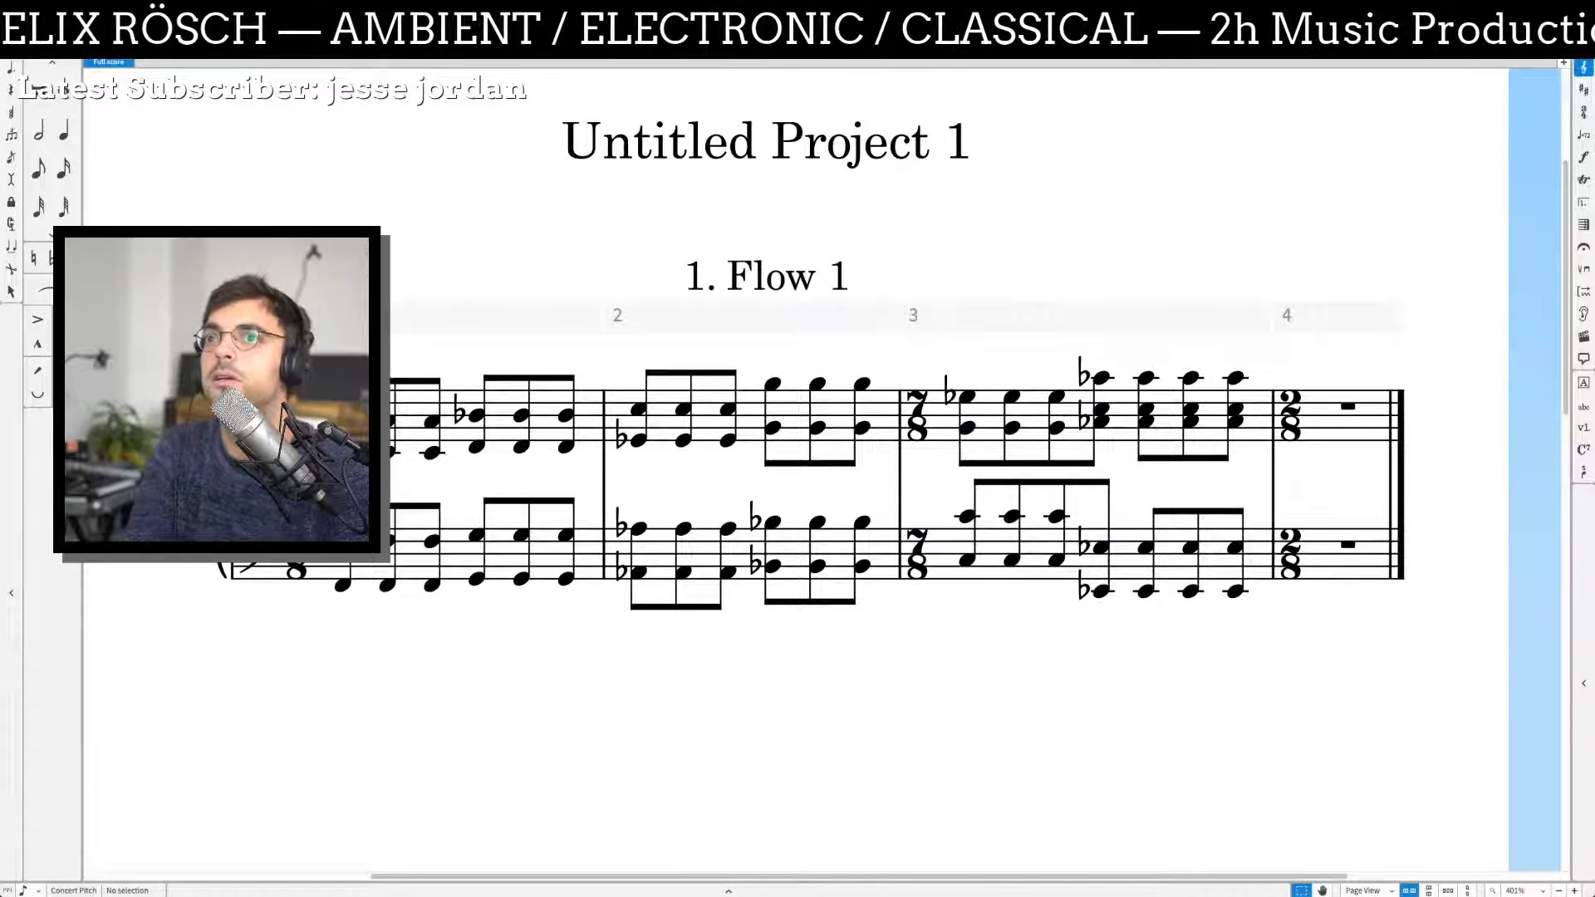
click(254, 40)
key(super+Tab)
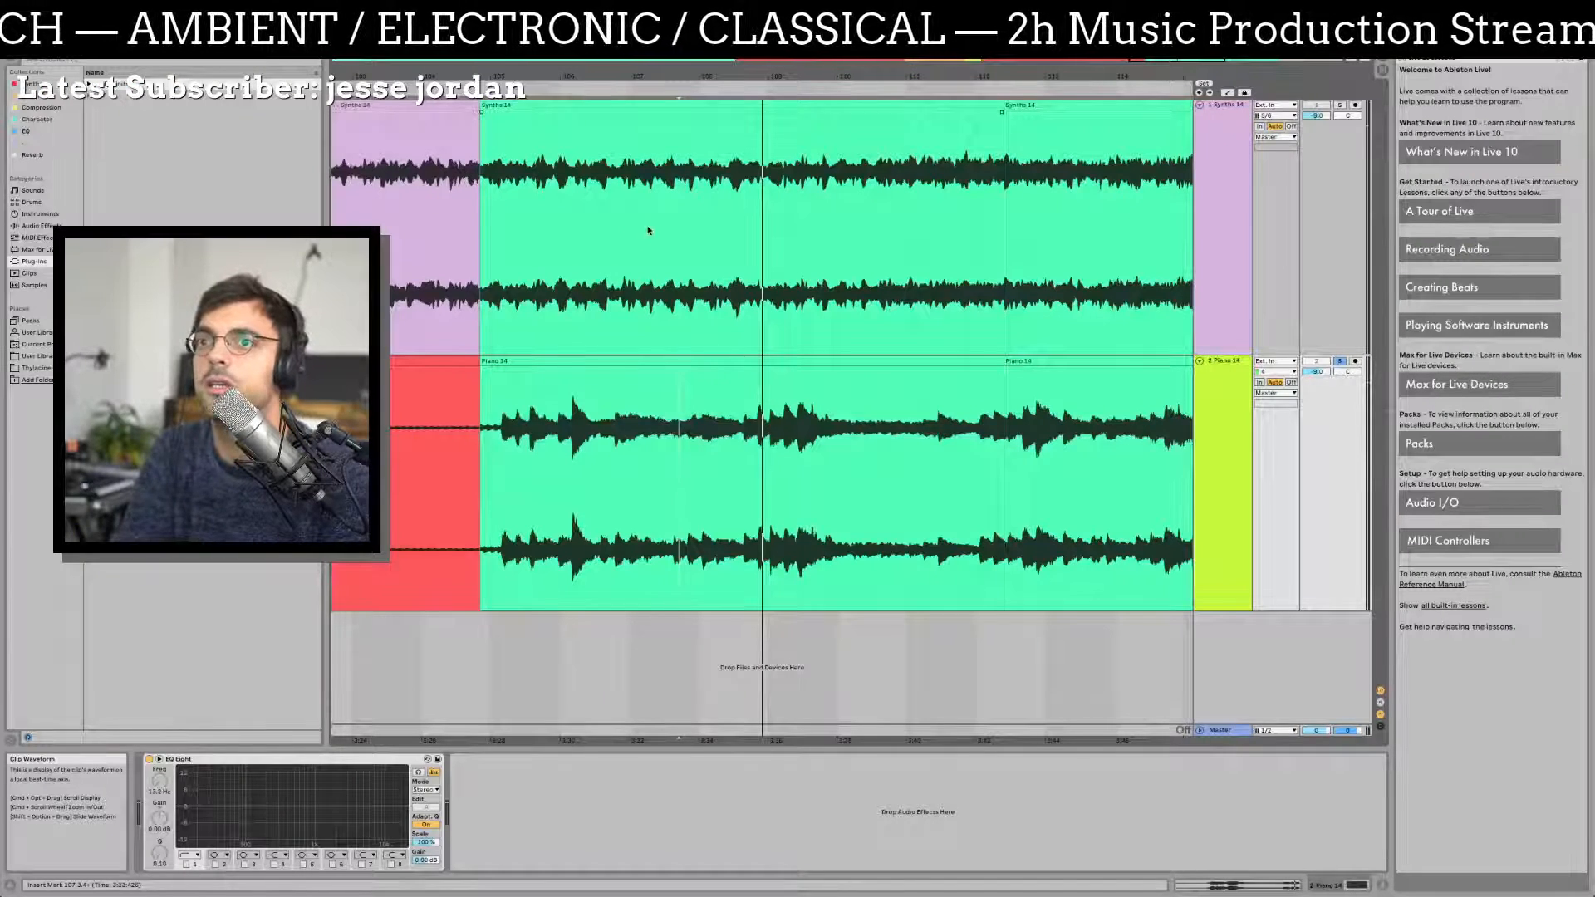
Step: Start saving the Live set under a name and browse to the Piano EP folder inside 01 Releases
key(super+s)
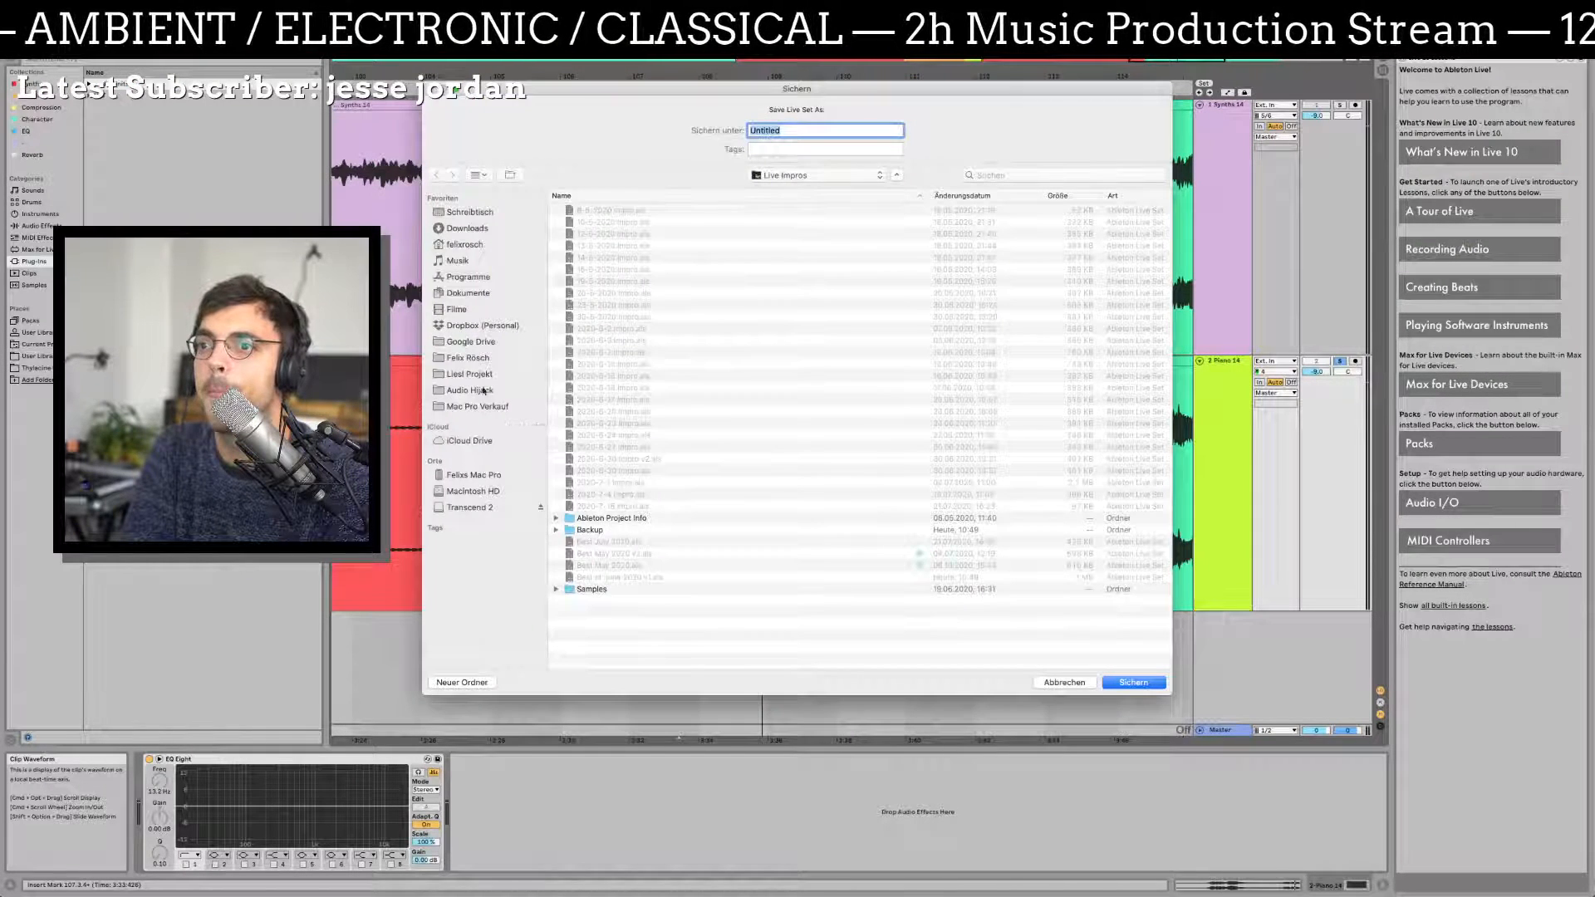
click(474, 359)
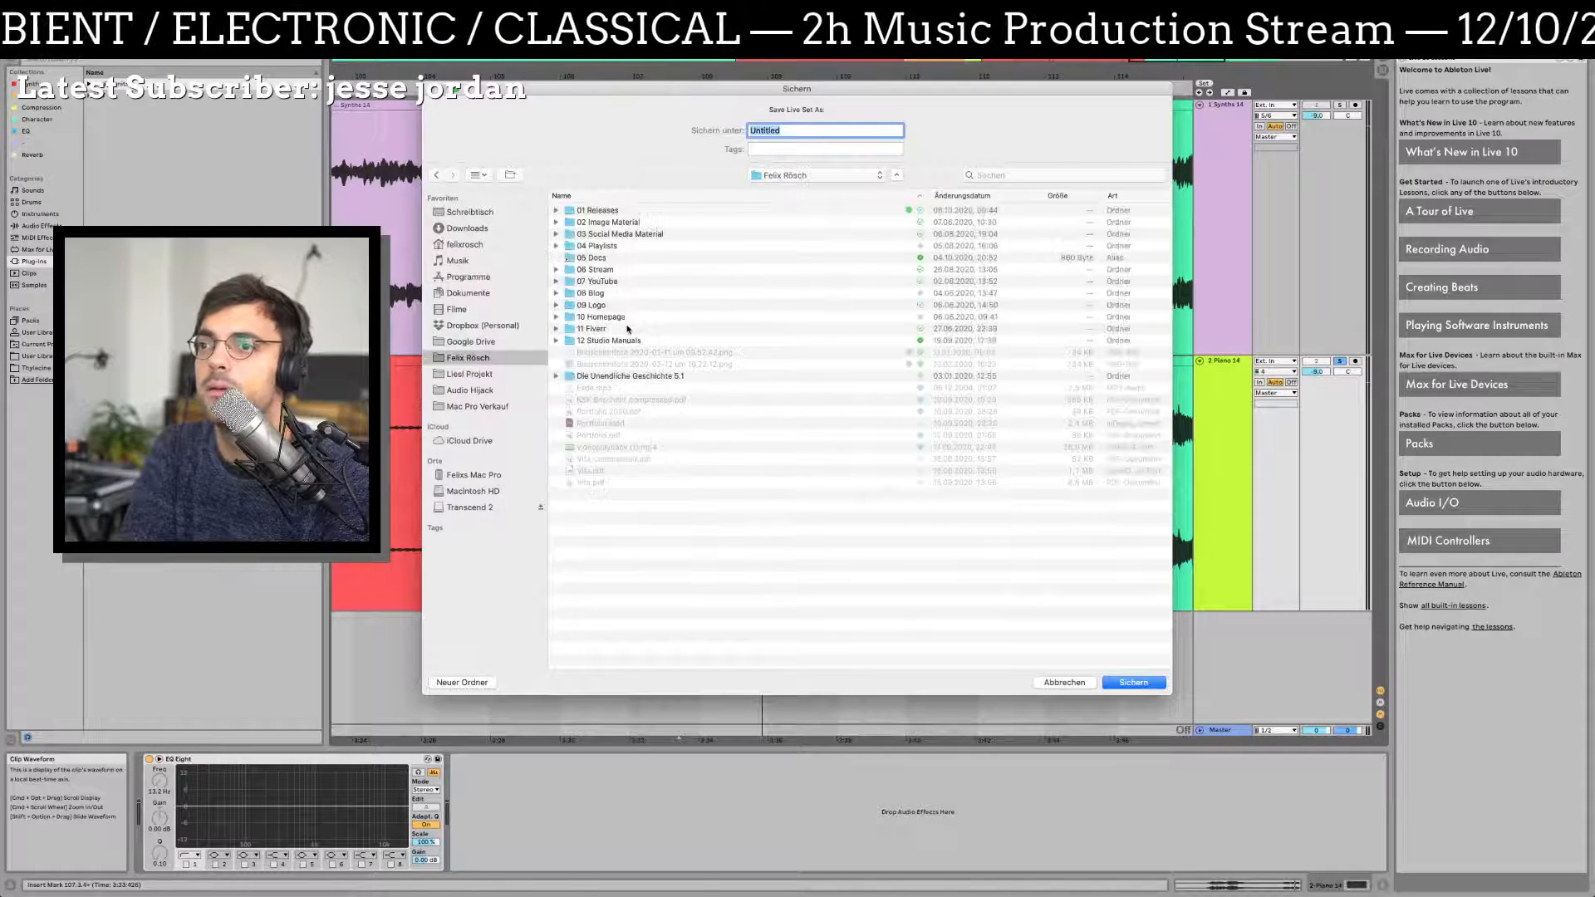
double_click(597, 210)
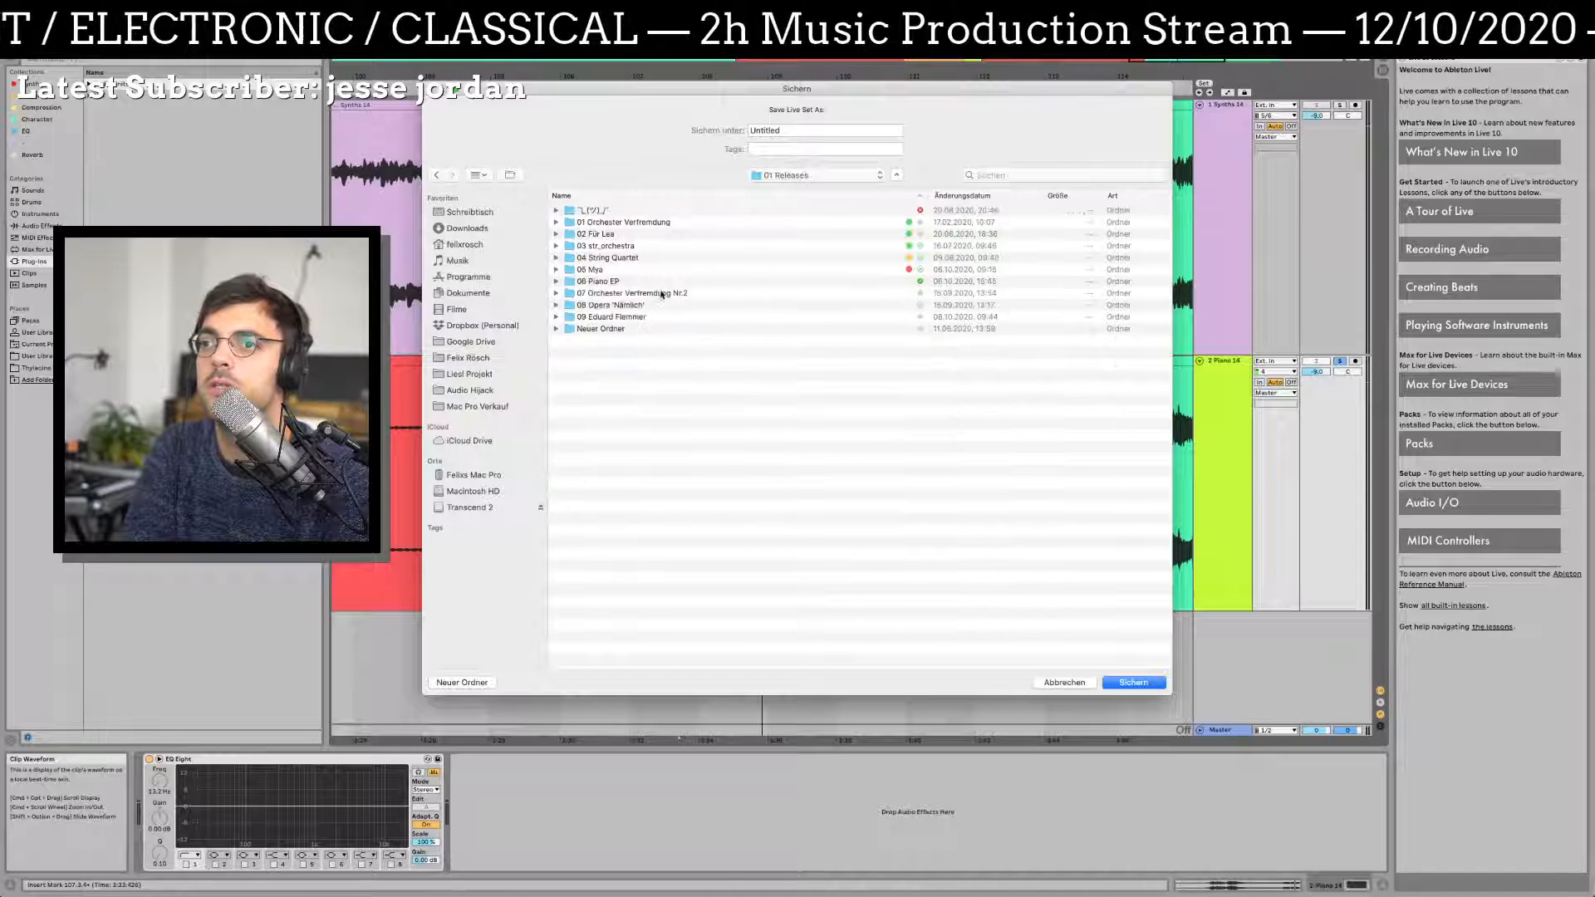
double_click(598, 281)
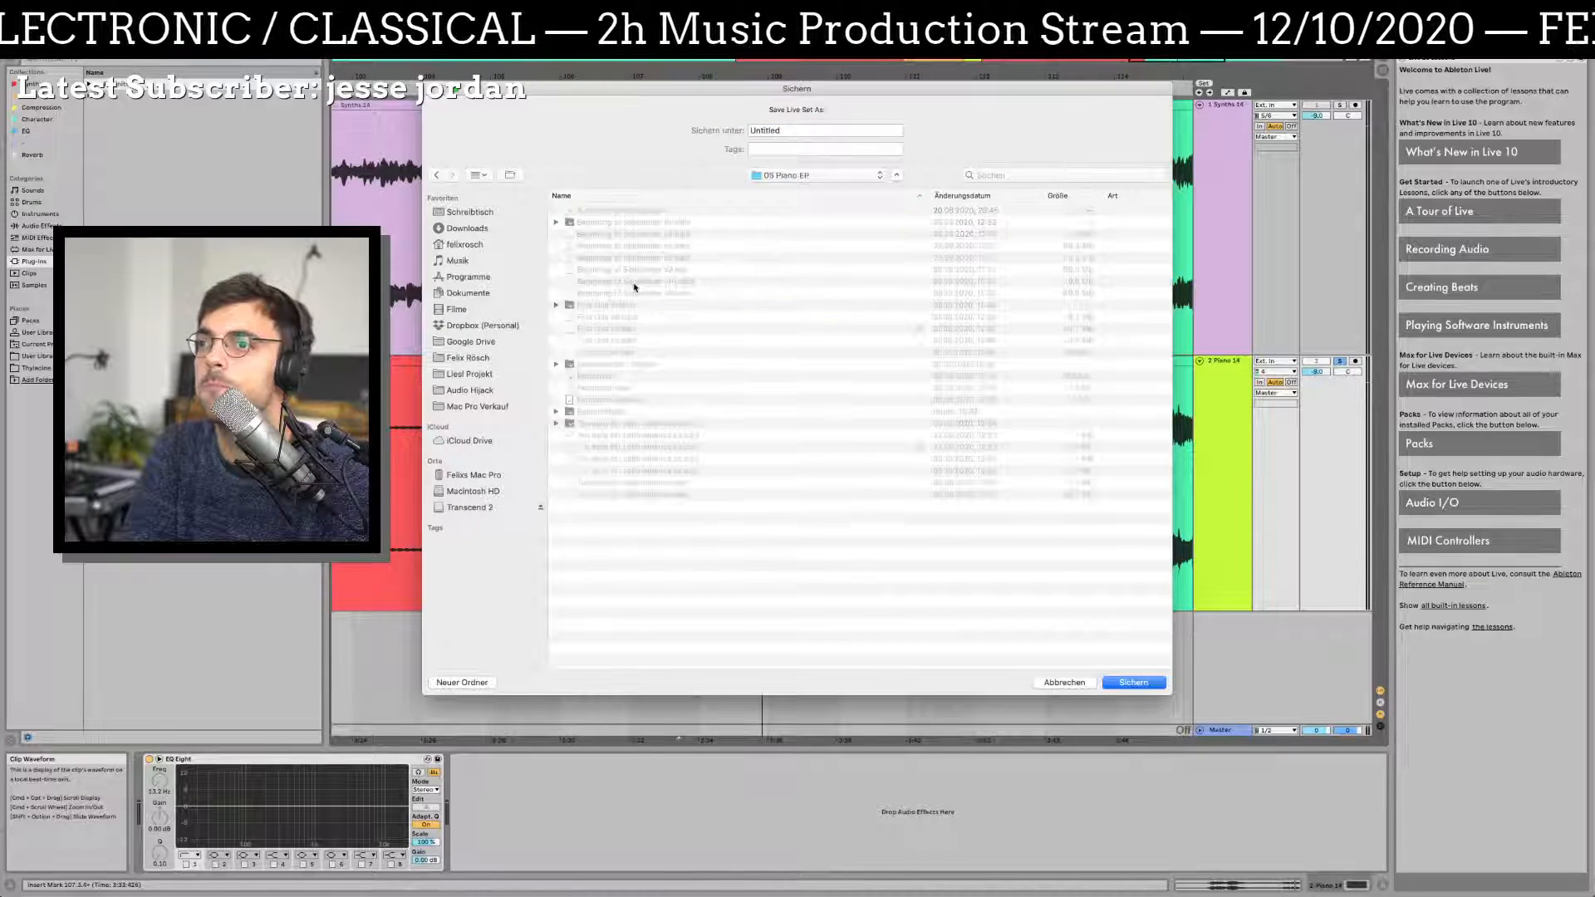
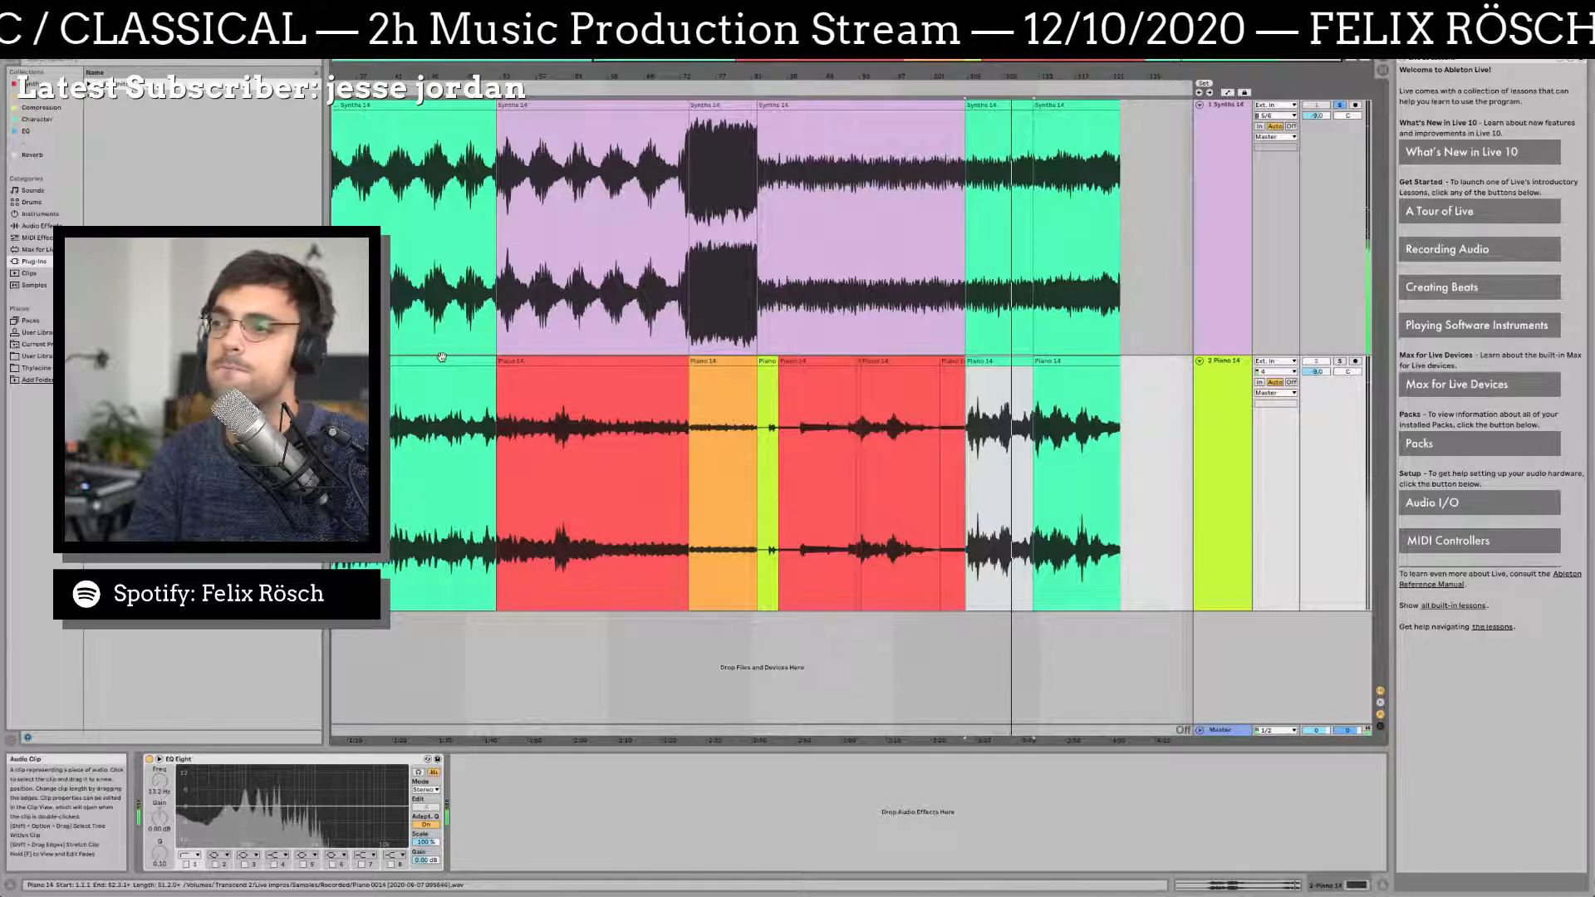
Step: Play the recording from several points in the first green piano and synth section
click(440, 361)
key(z)
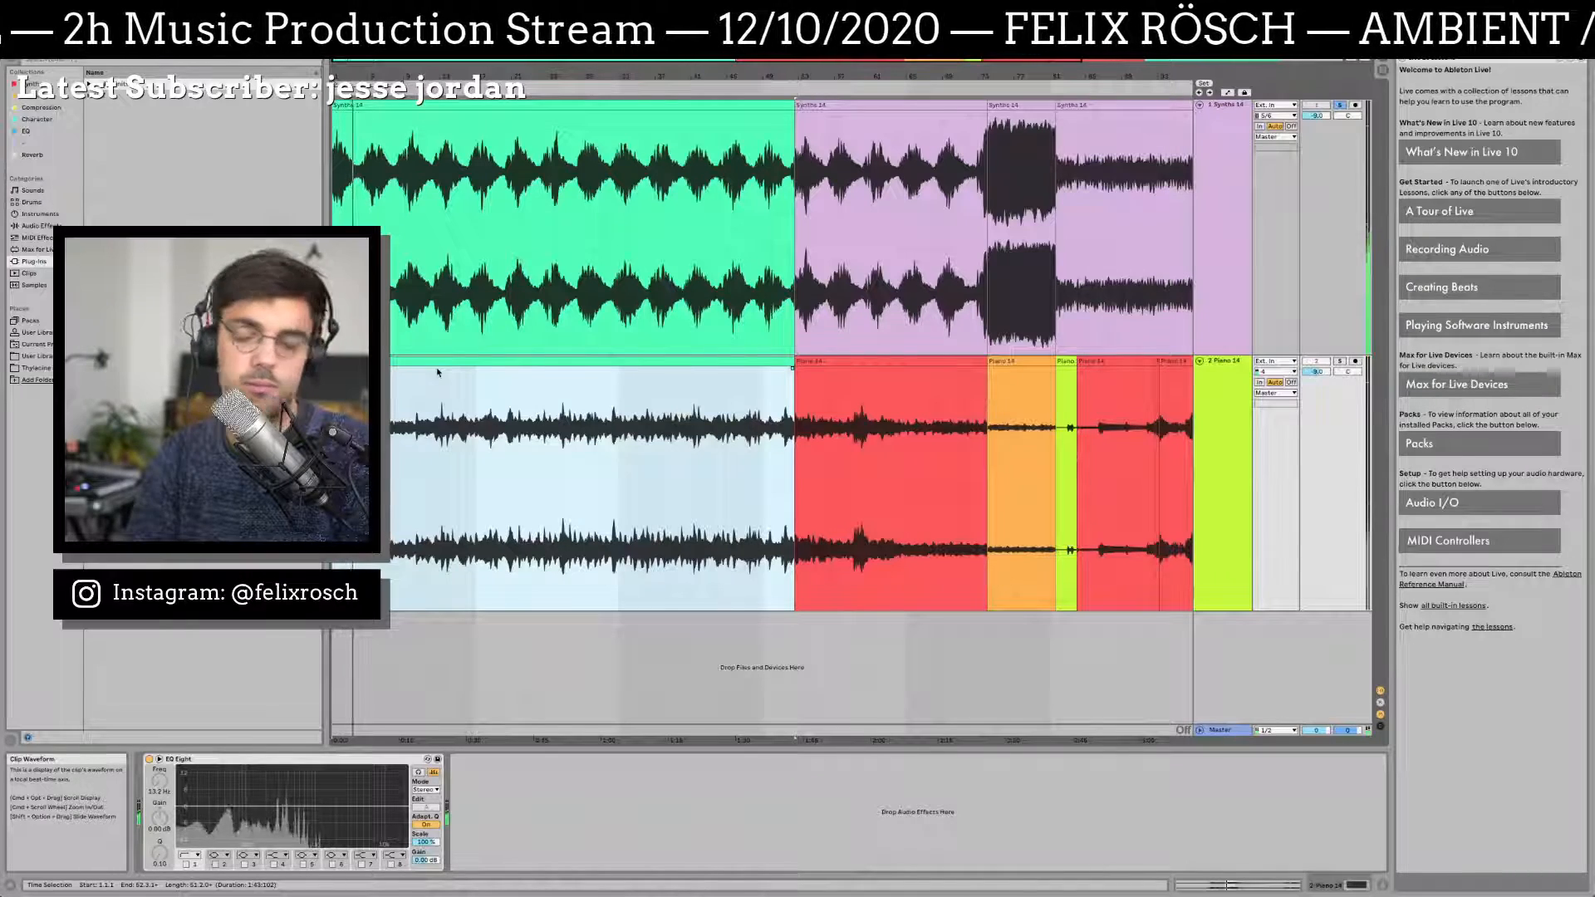
click(662, 449)
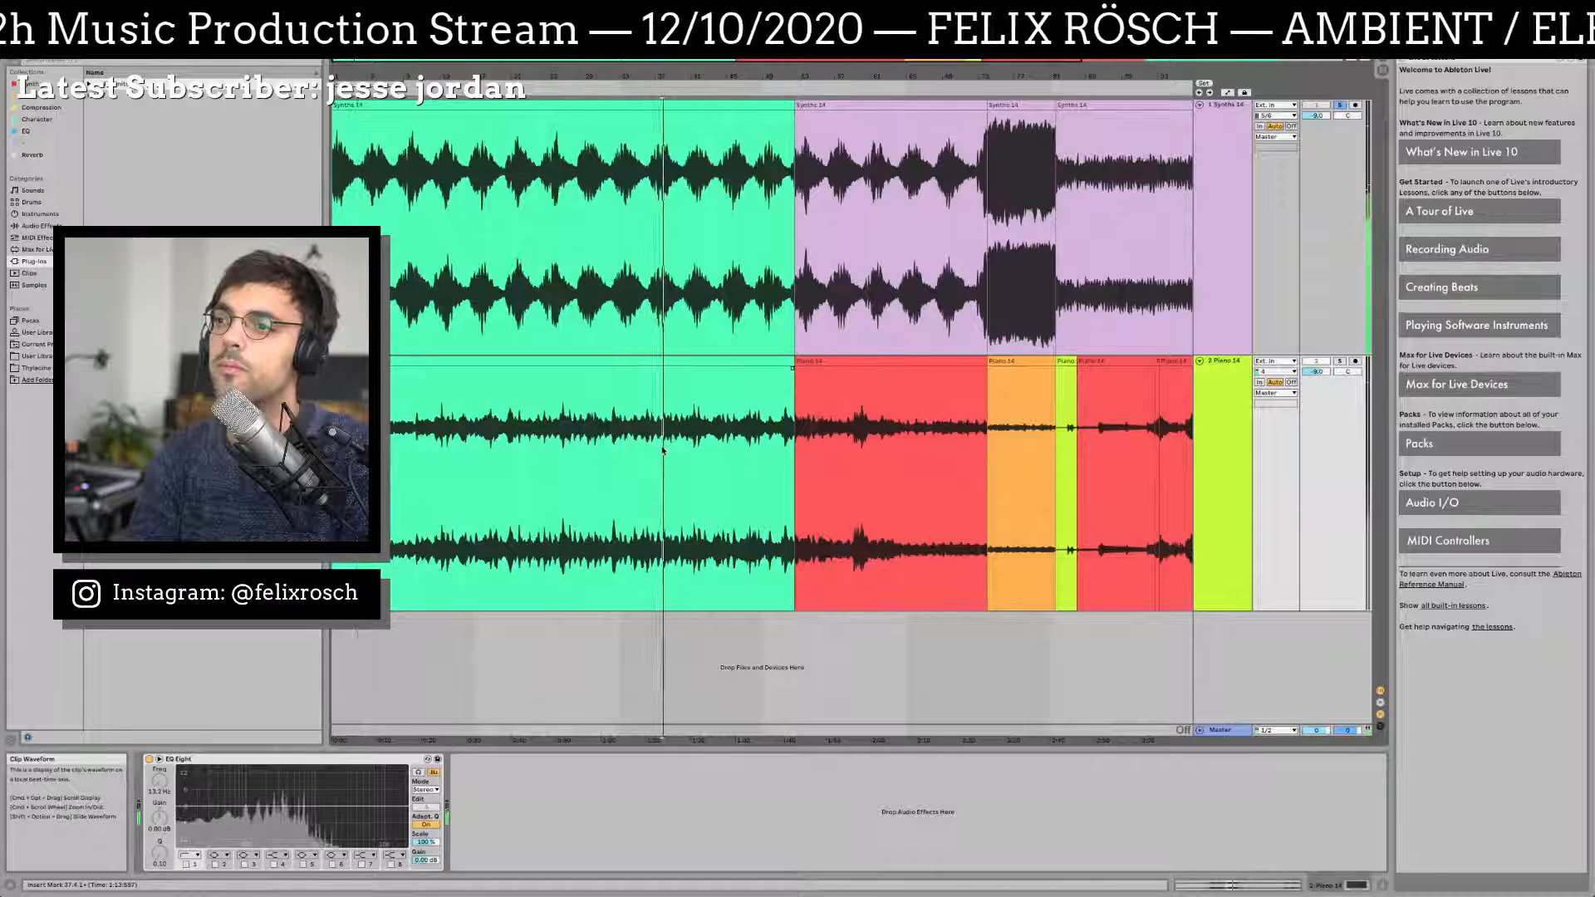
click(696, 420)
click(749, 419)
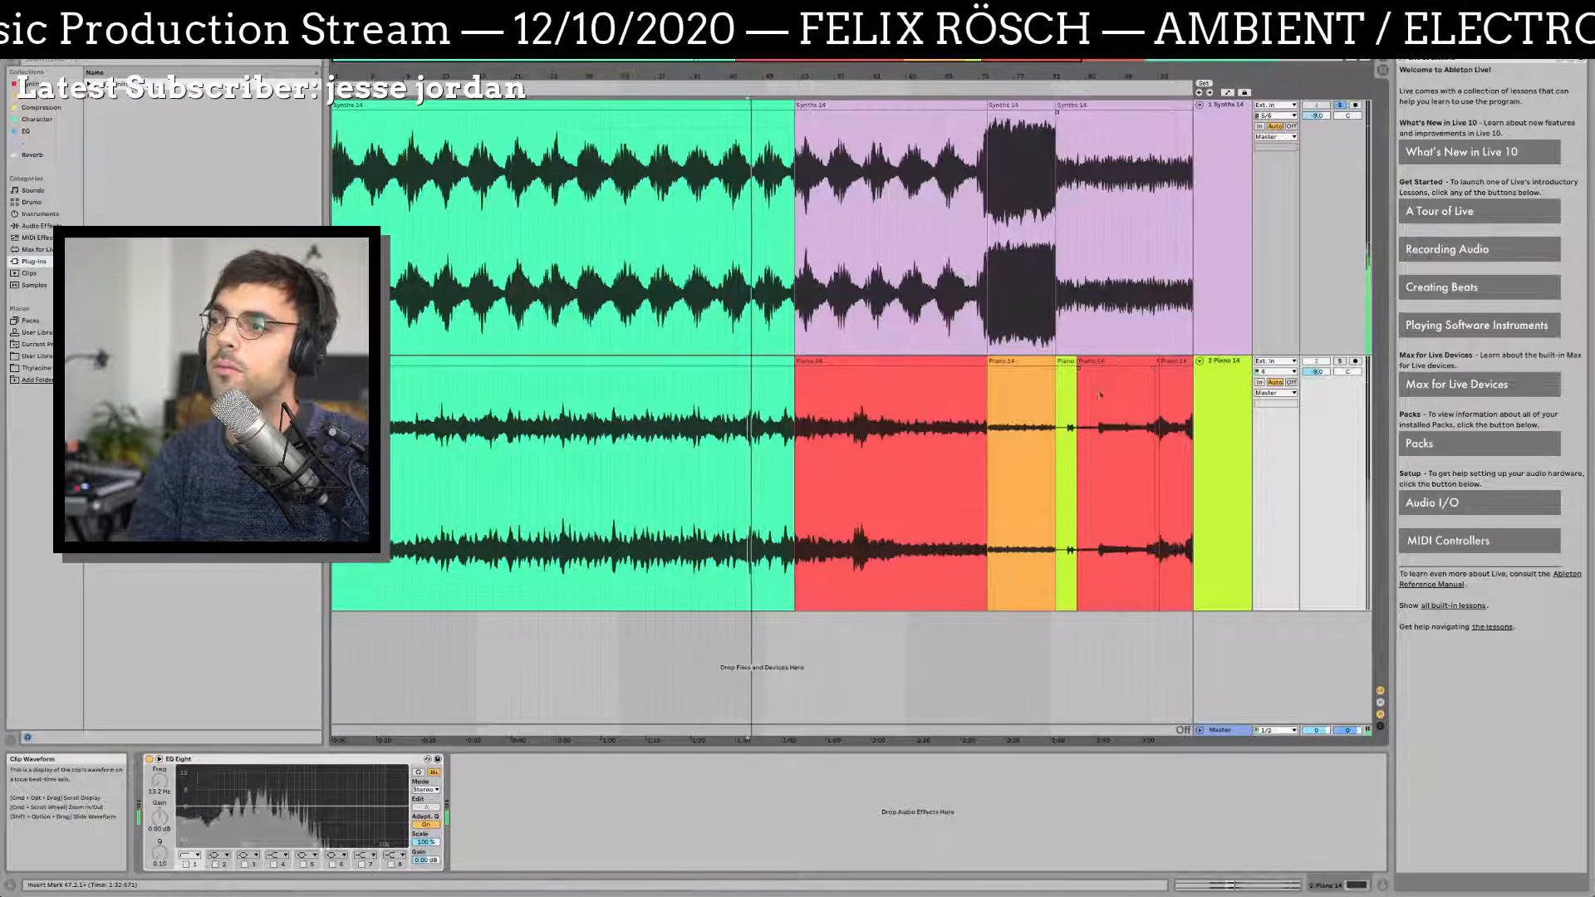
mouse_move(749, 420)
mouse_down()
mouse_move(834, 419)
mouse_move(750, 419)
mouse_up()
scroll(747, 436, right, 5)
click(708, 438)
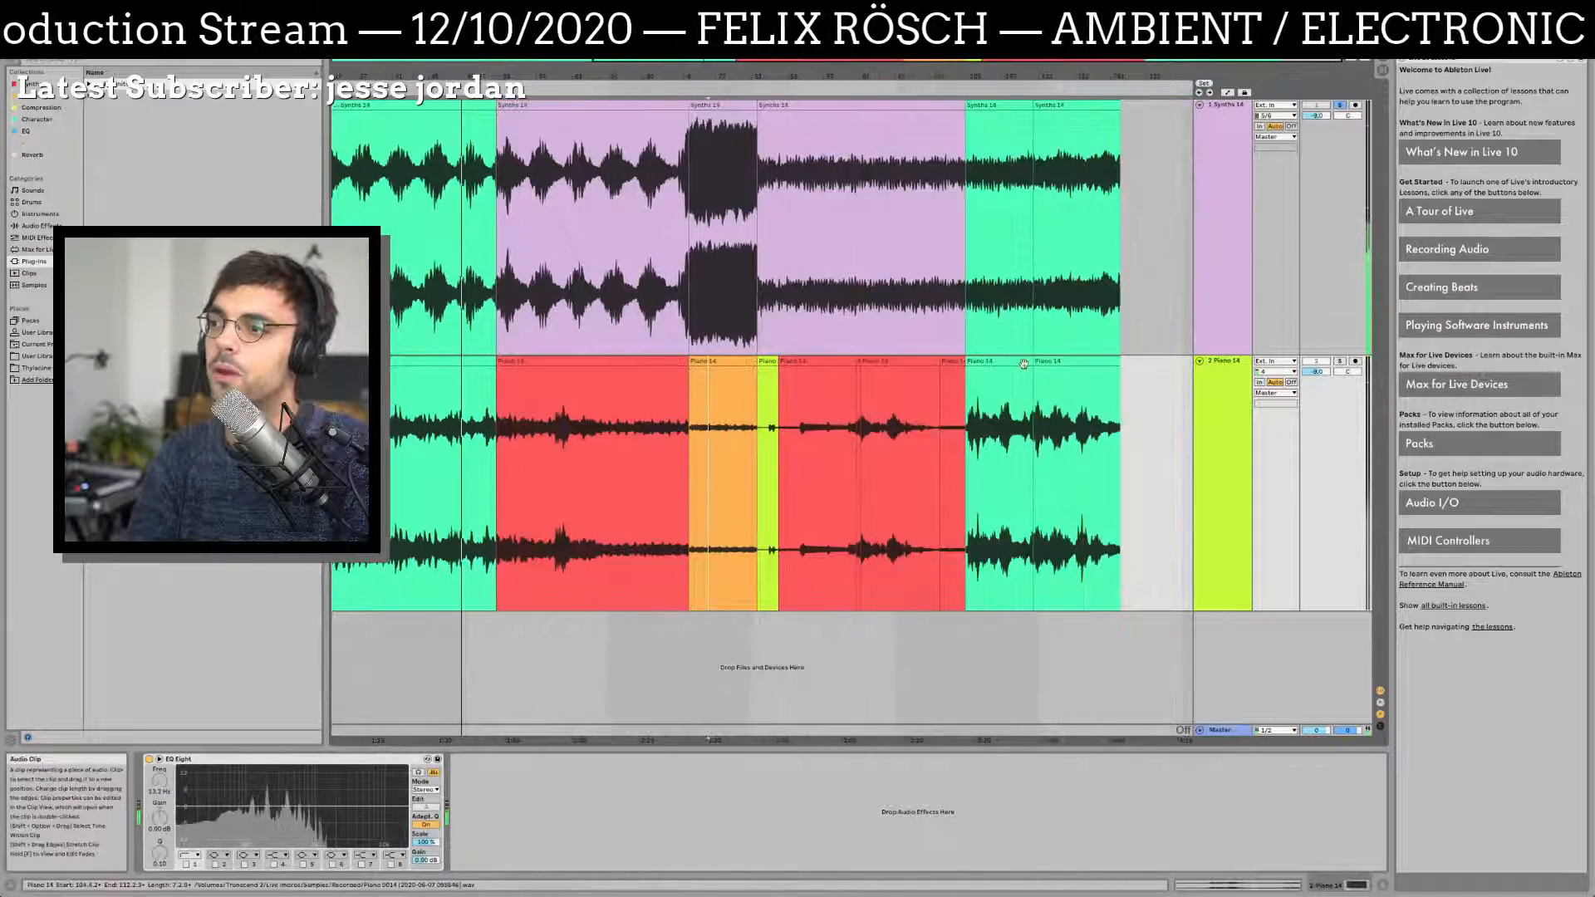
Step: Play the last green Piano 14 clip at the end of the arrangement and solo the piano track
click(1053, 361)
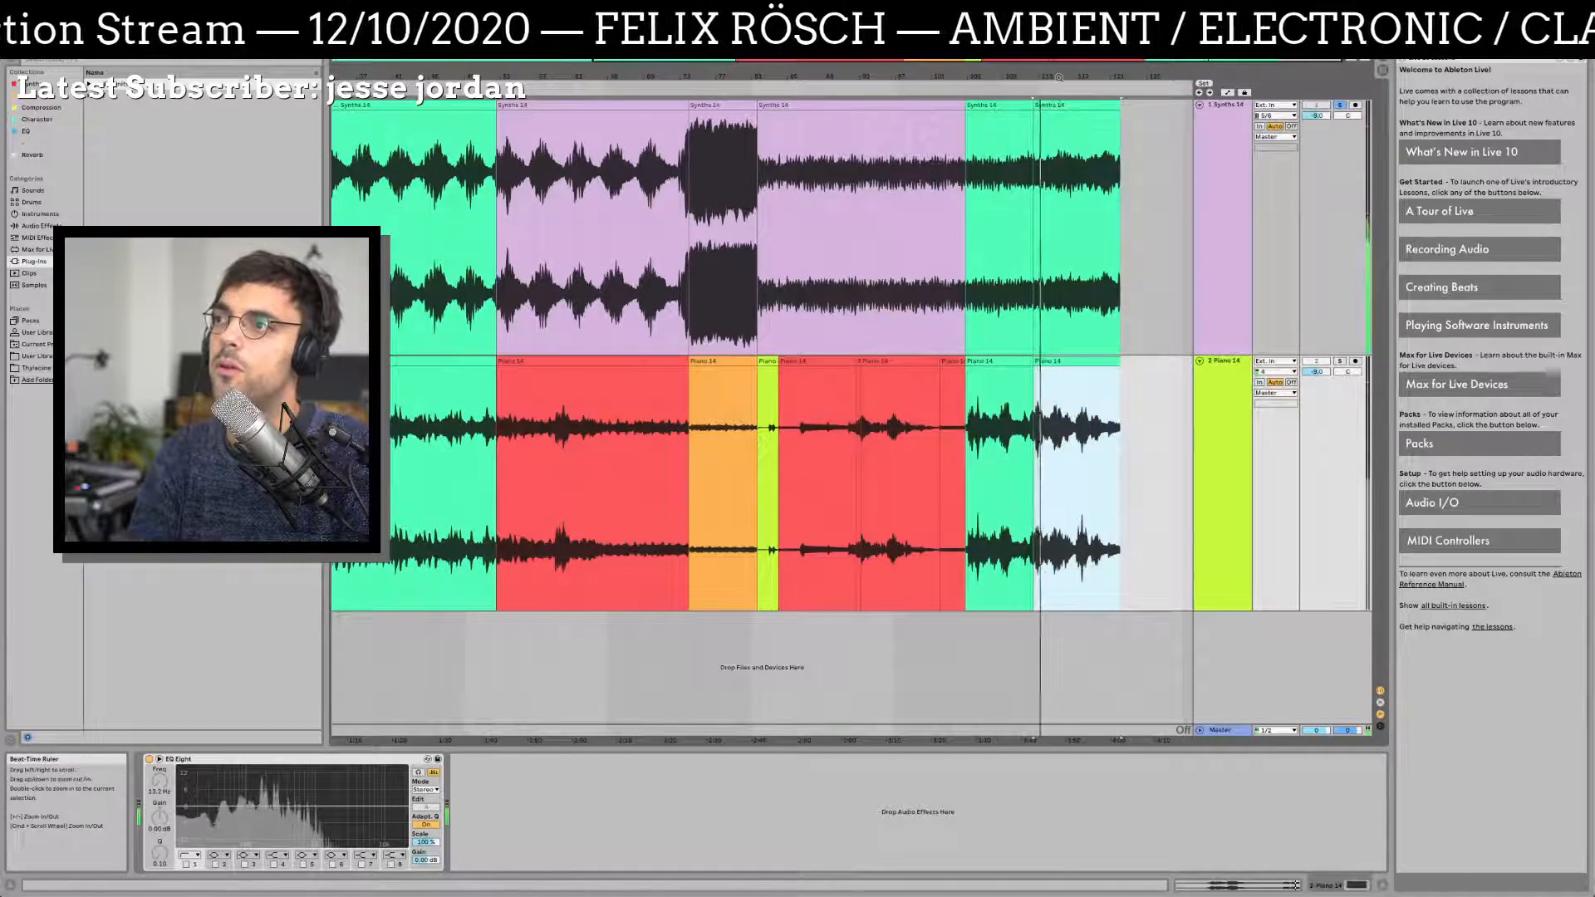
drag(1054, 76, 924, 83)
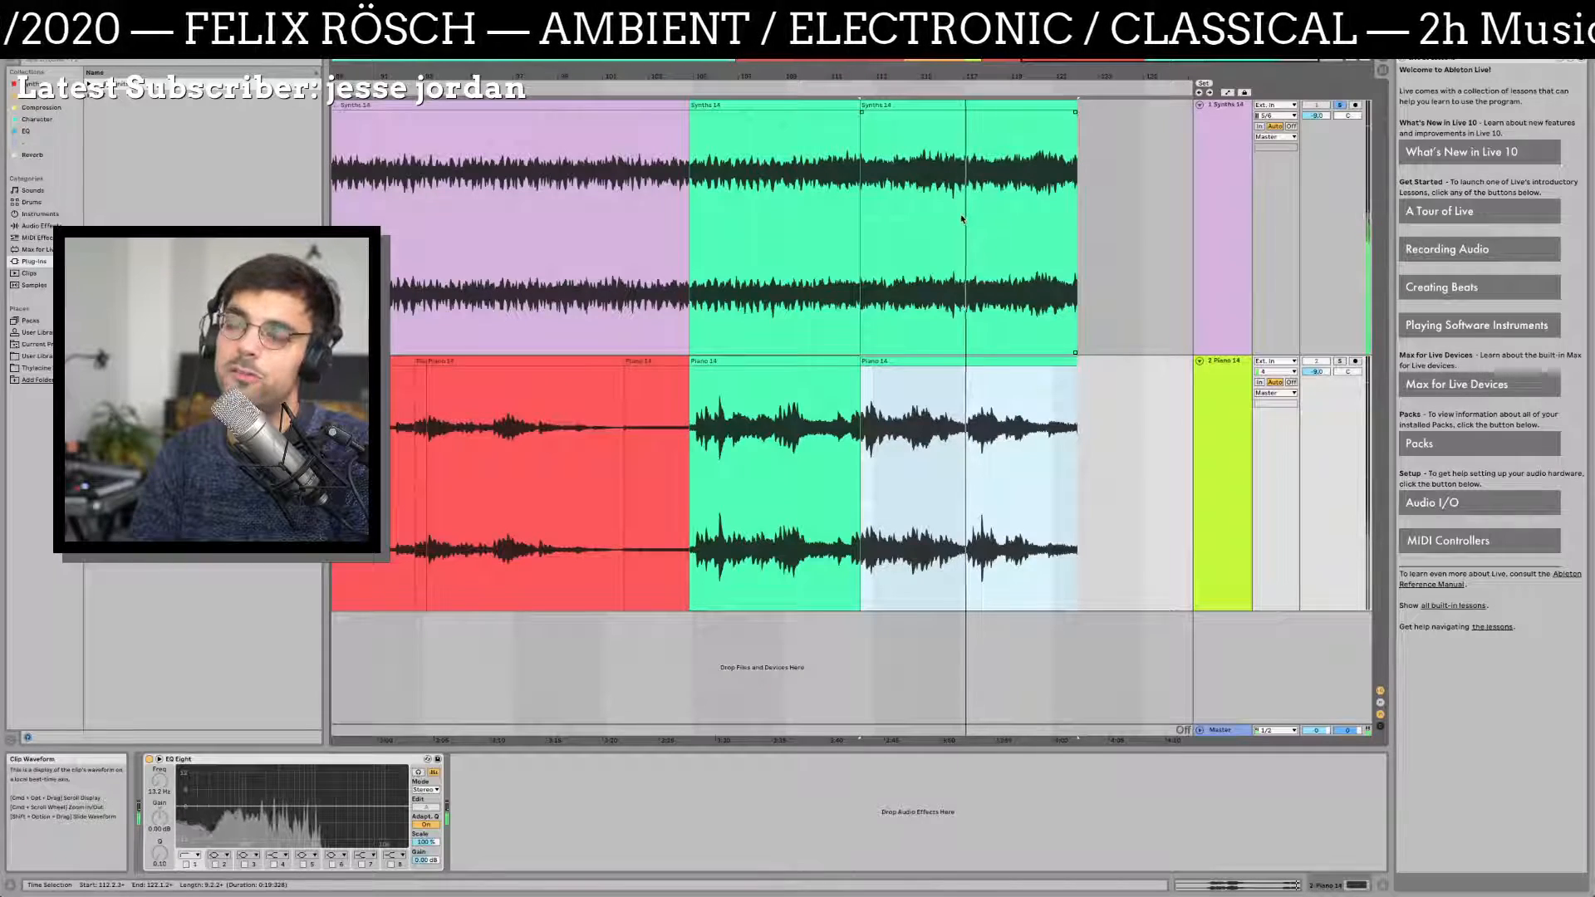
click(877, 363)
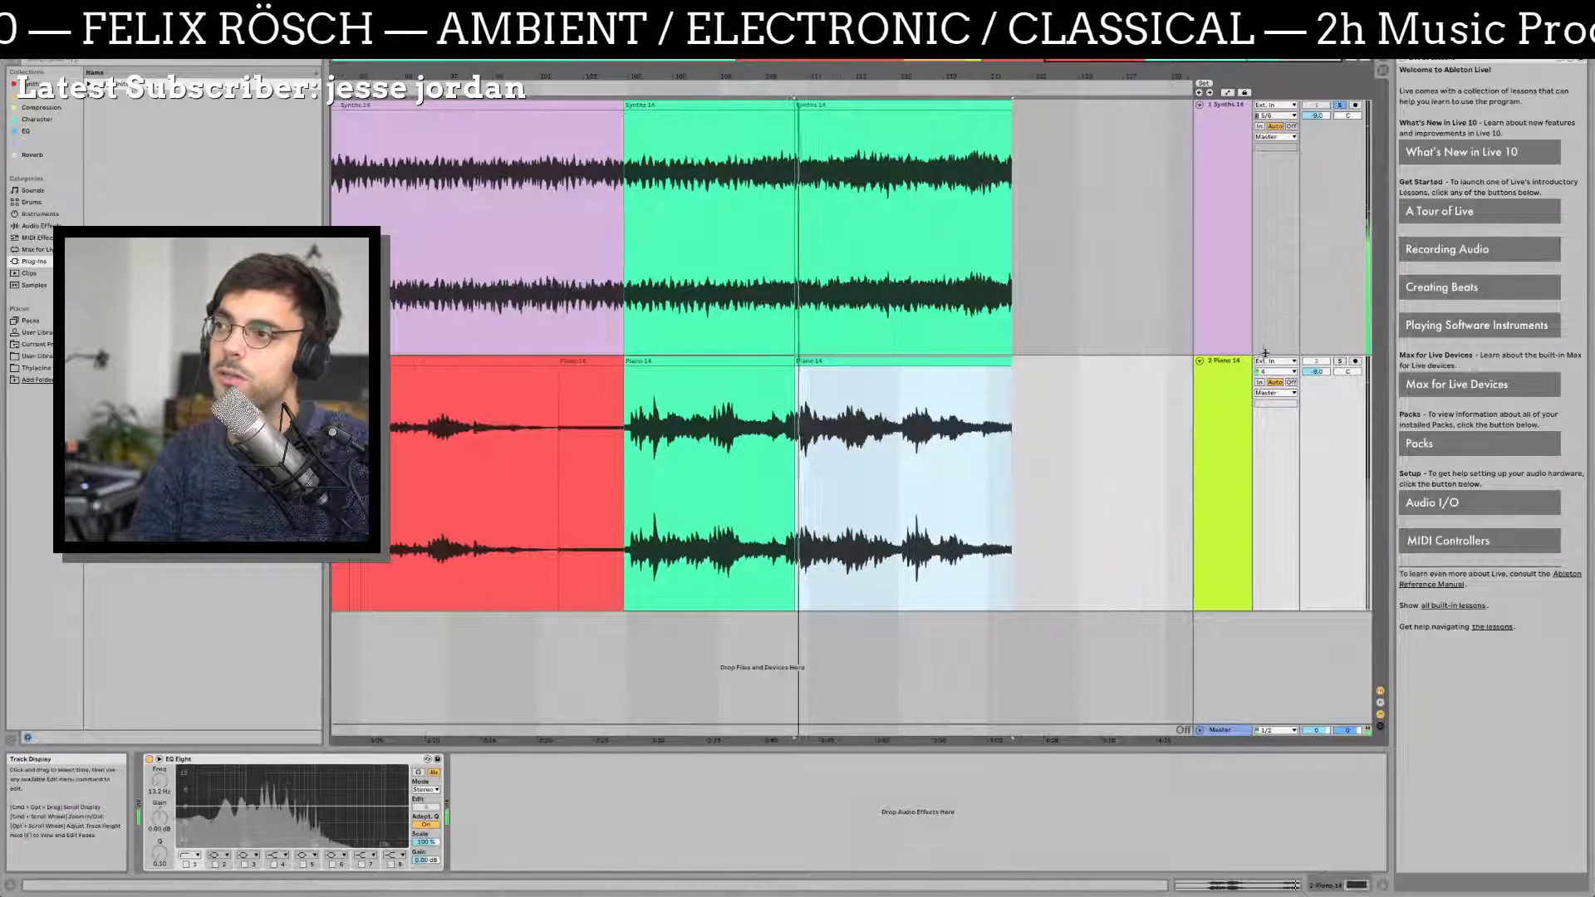
click(1341, 365)
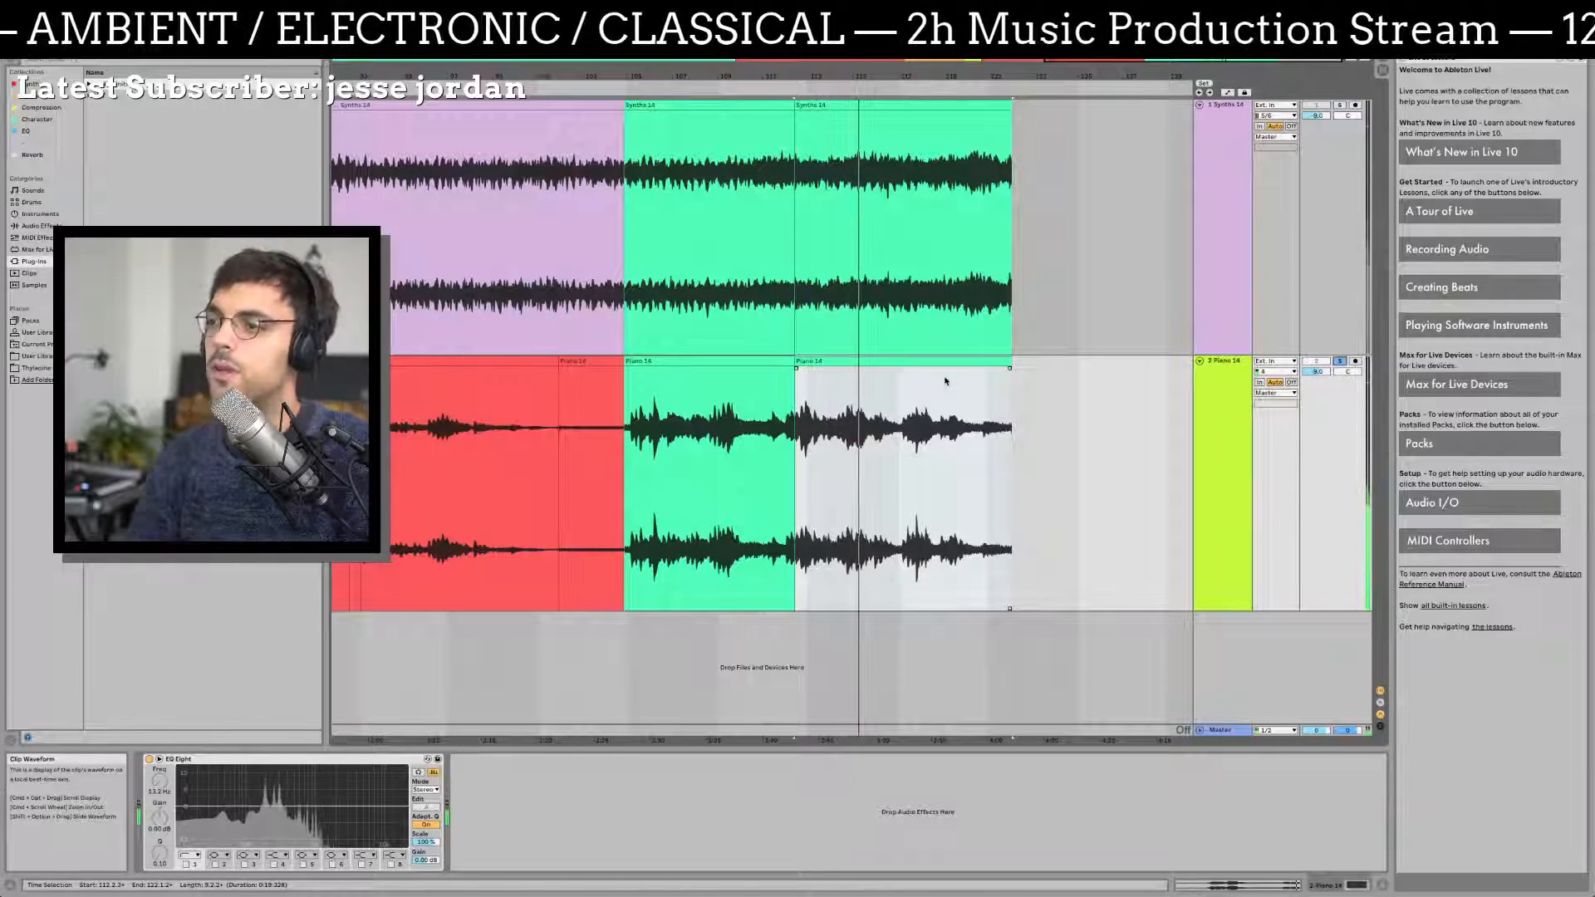
Step: Switch to the Dorico score in Write mode and add one empty bar after the 2/8 bar 4
key(super+Tab)
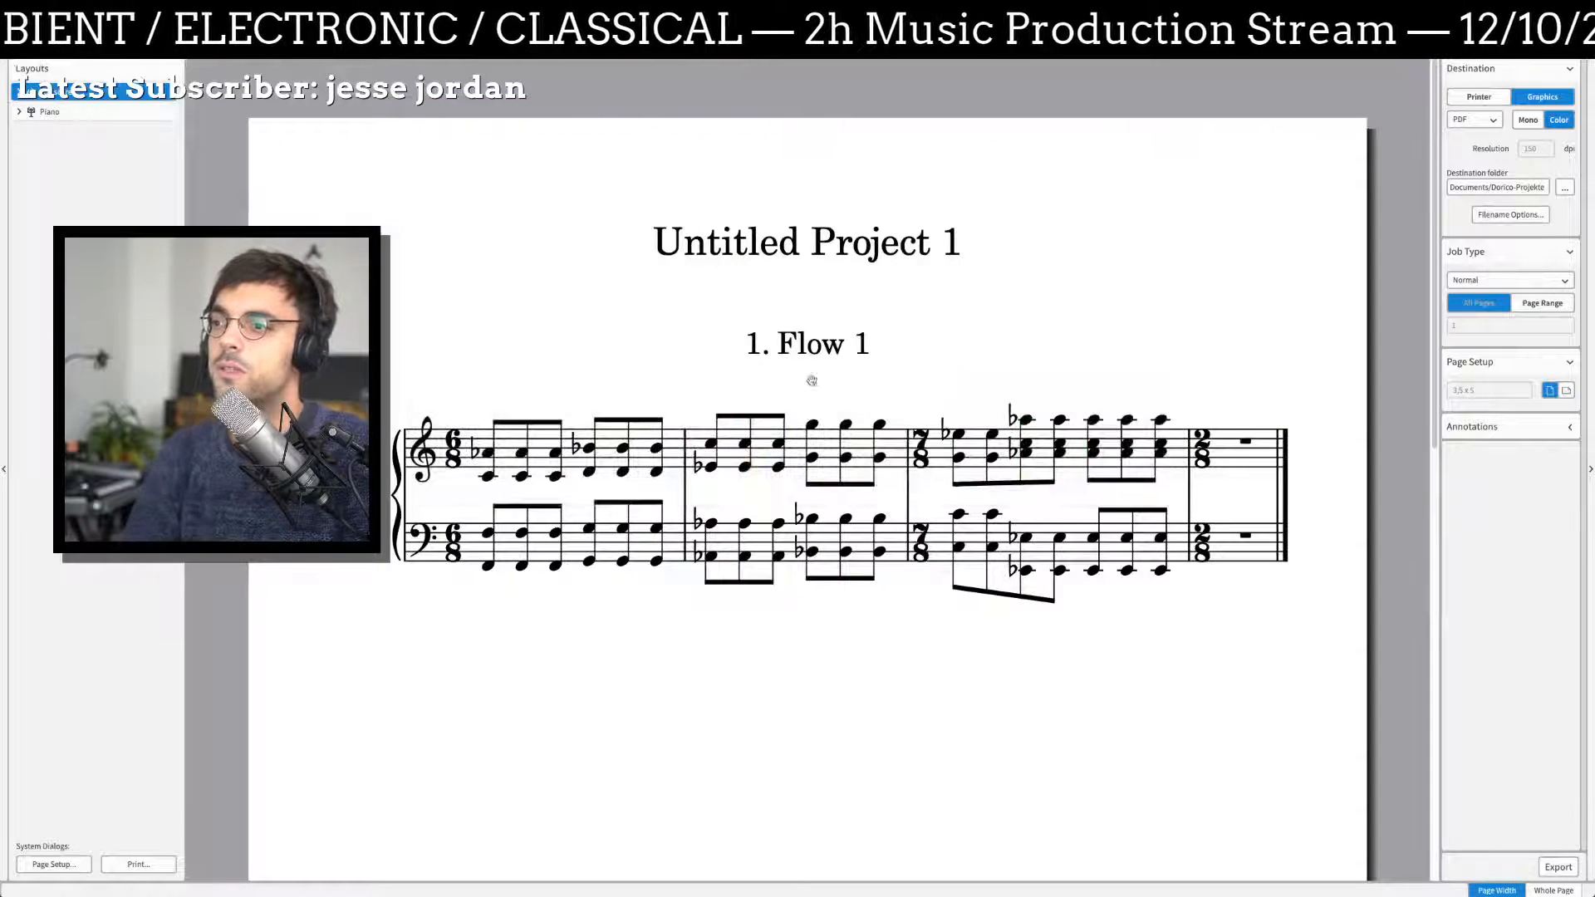
key(super+2)
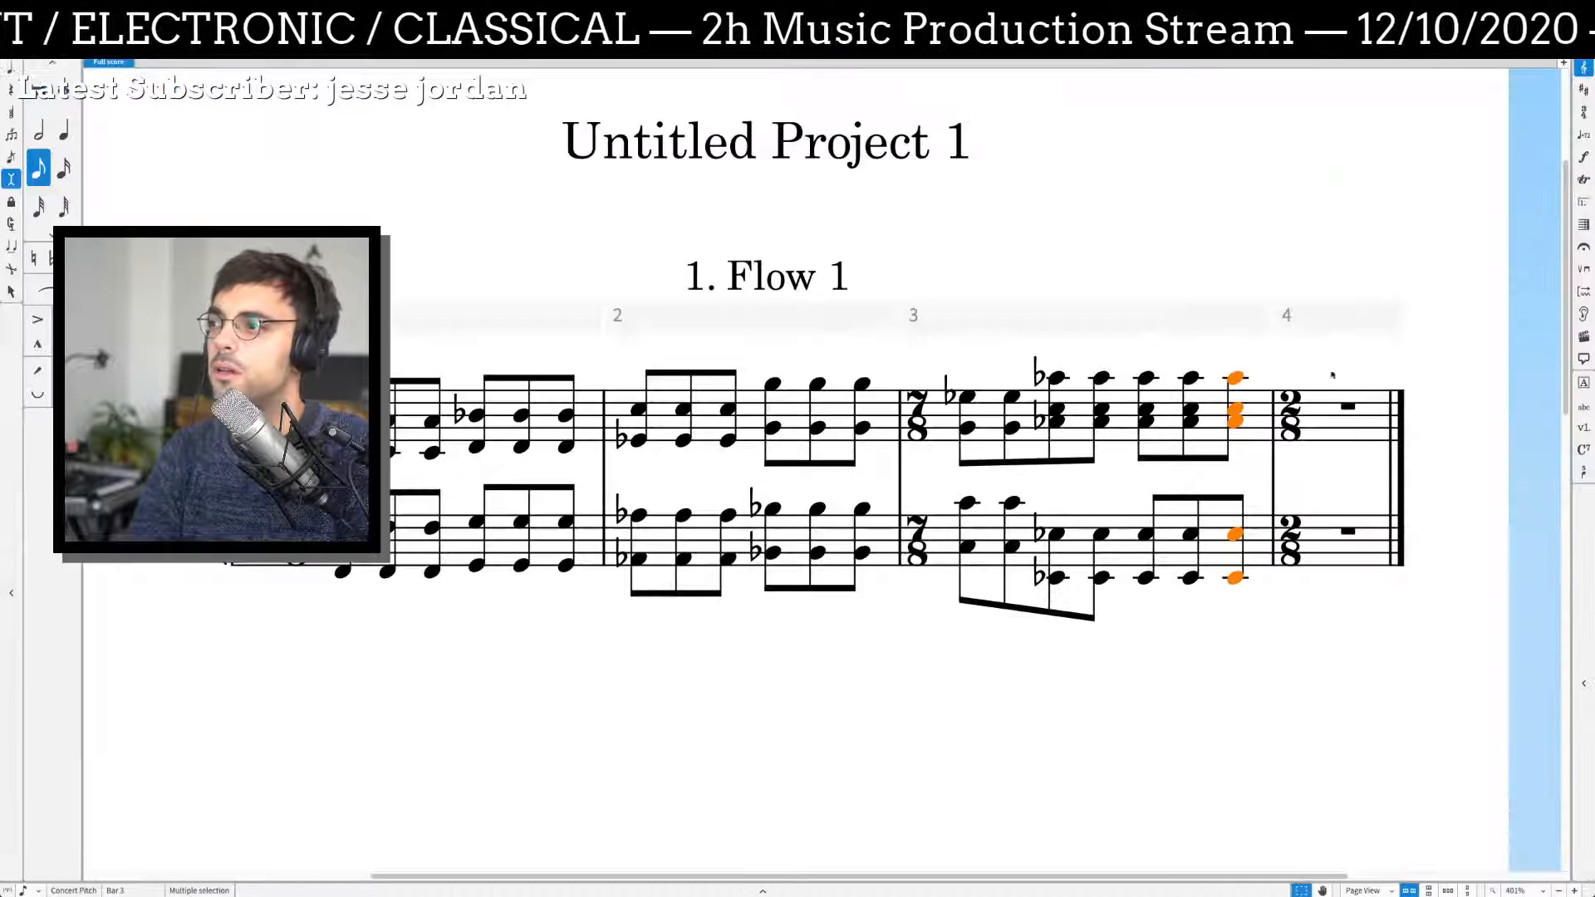
click(1350, 408)
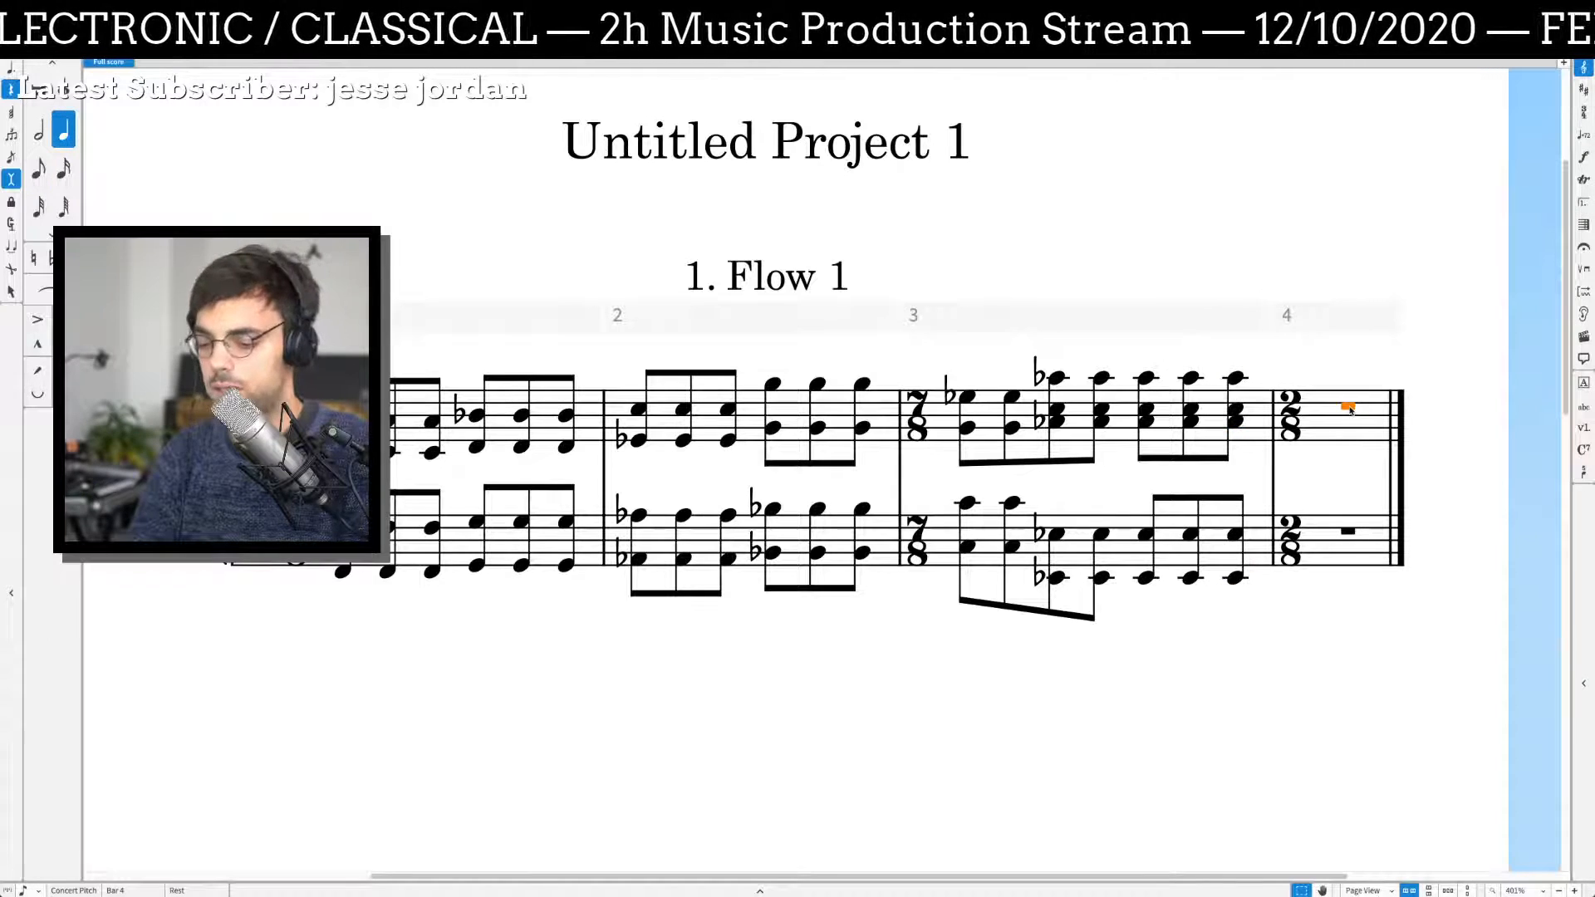
mouse_move(1350, 323)
click(1416, 286)
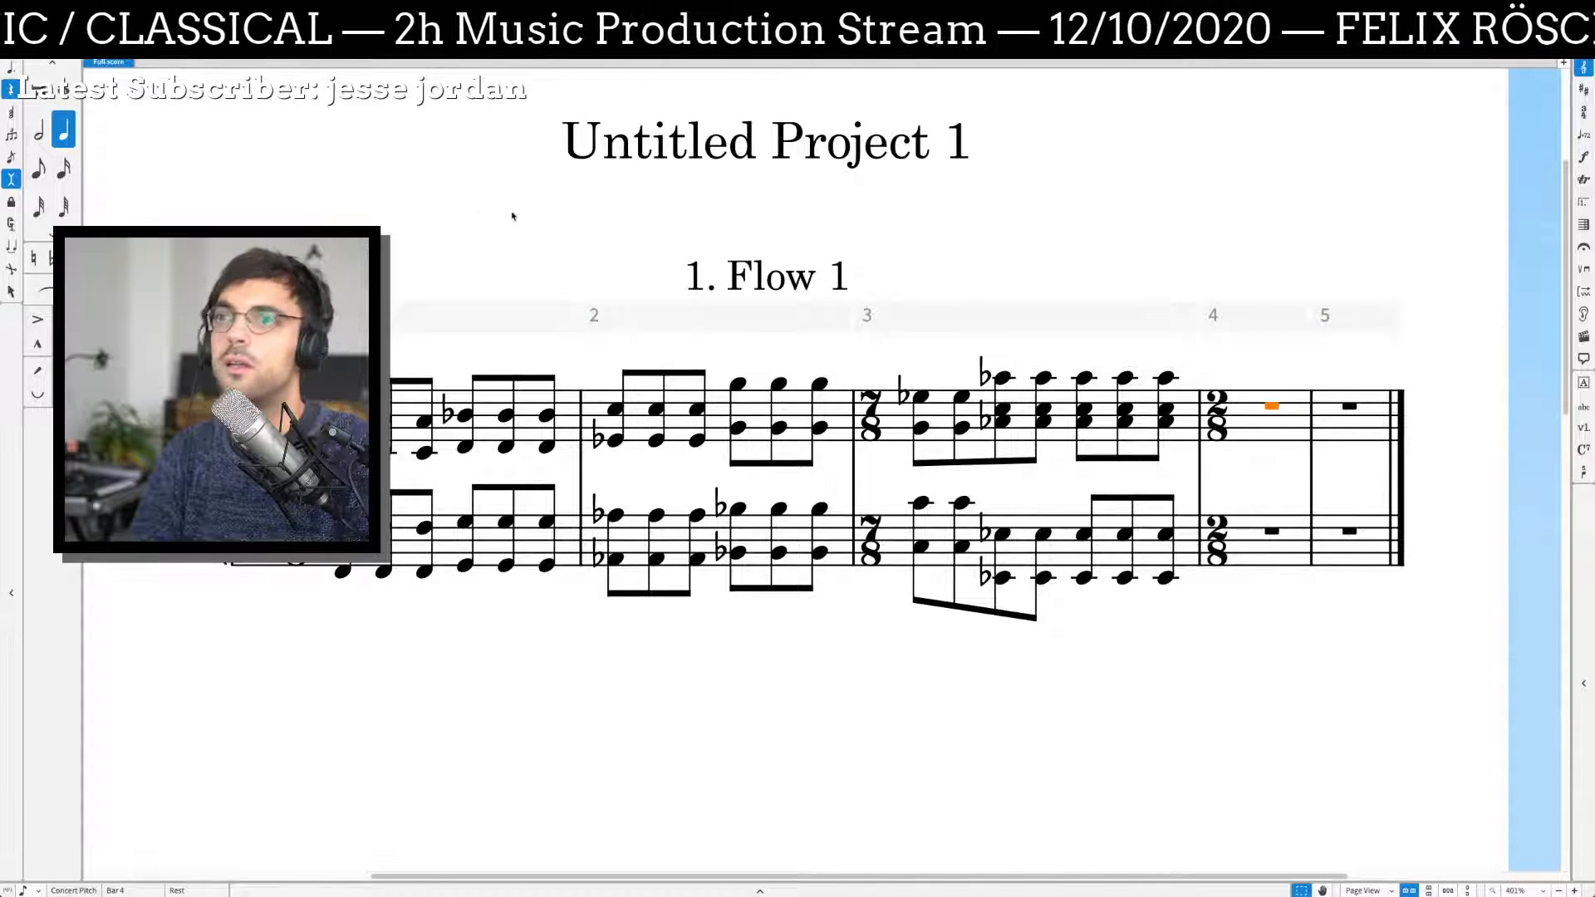
Step: Insert a system break at the barline before bar 5 in Engrave mode
key(ctrl+3)
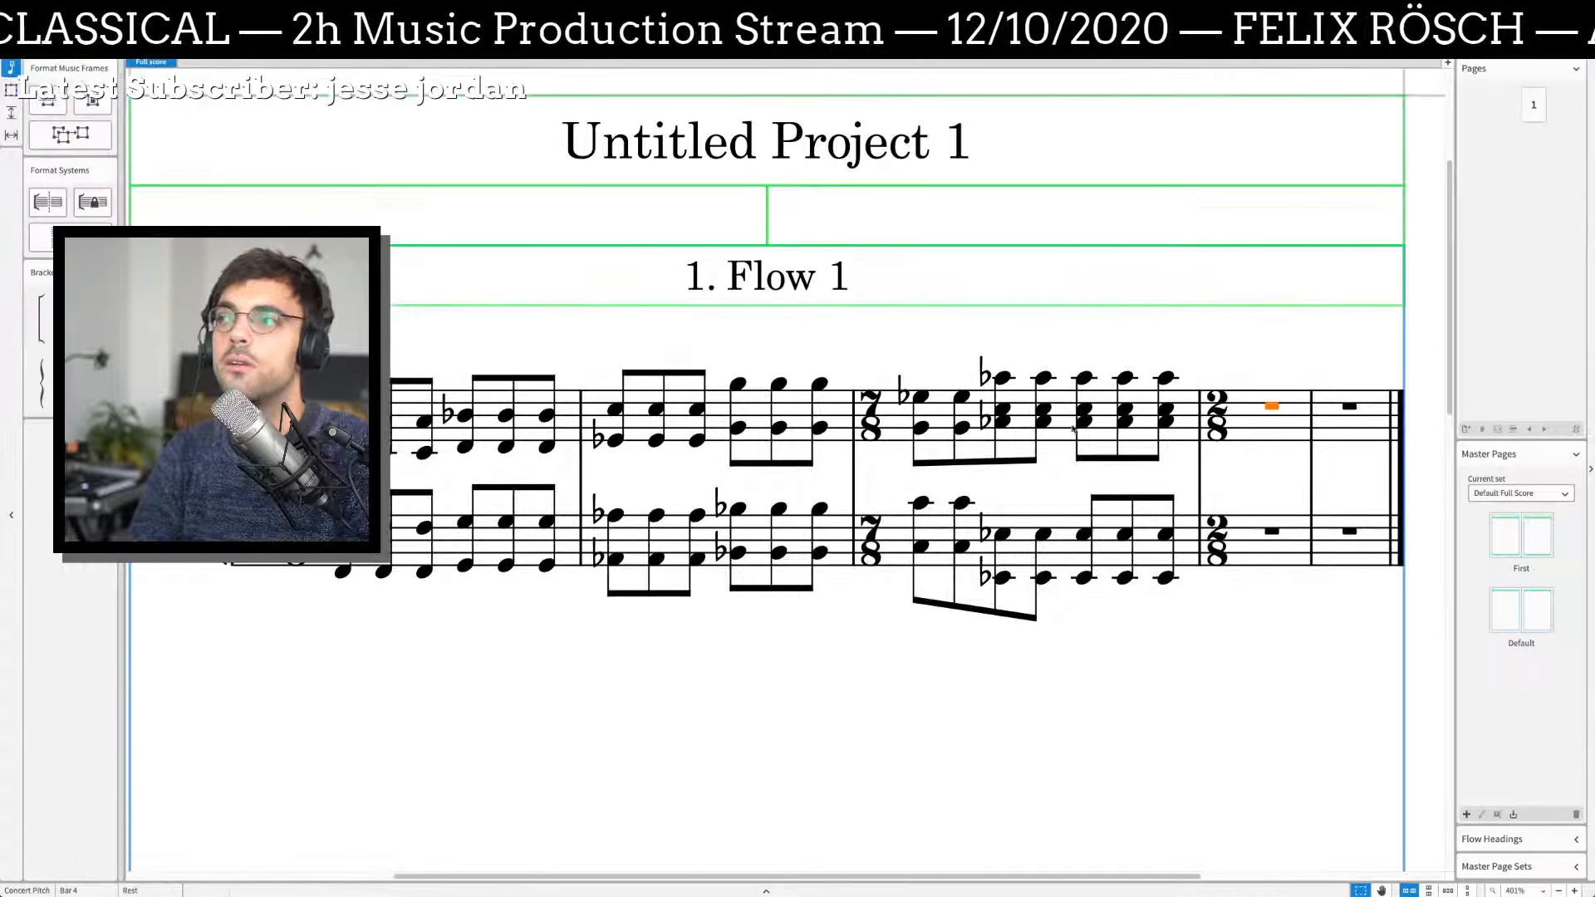
key(ctrl+2)
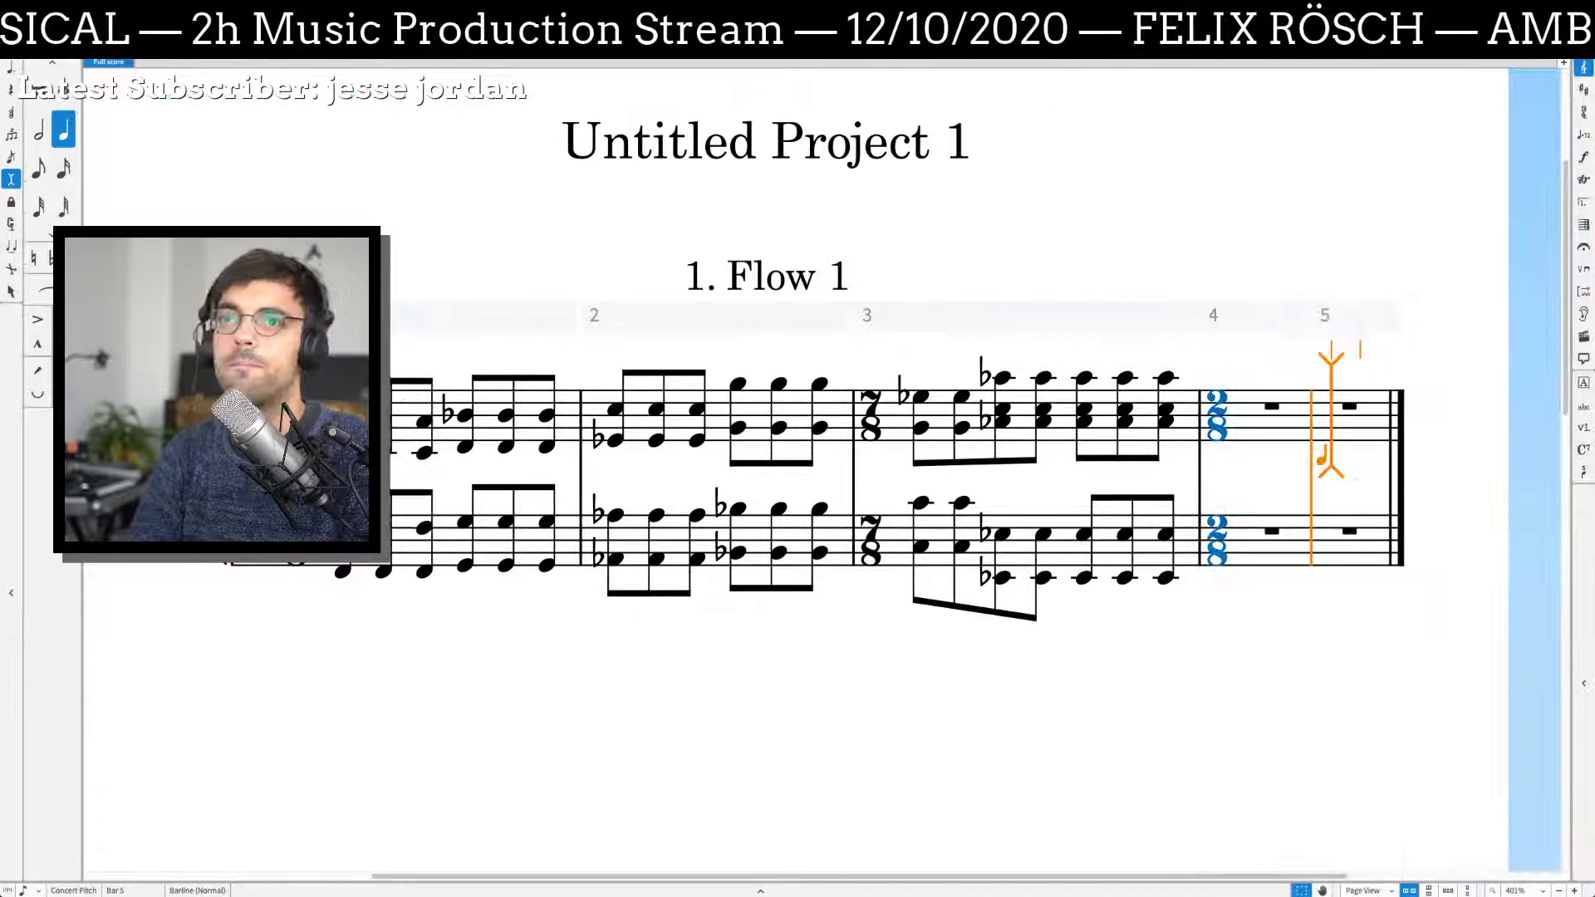
key(Escape)
key(ctrl+3)
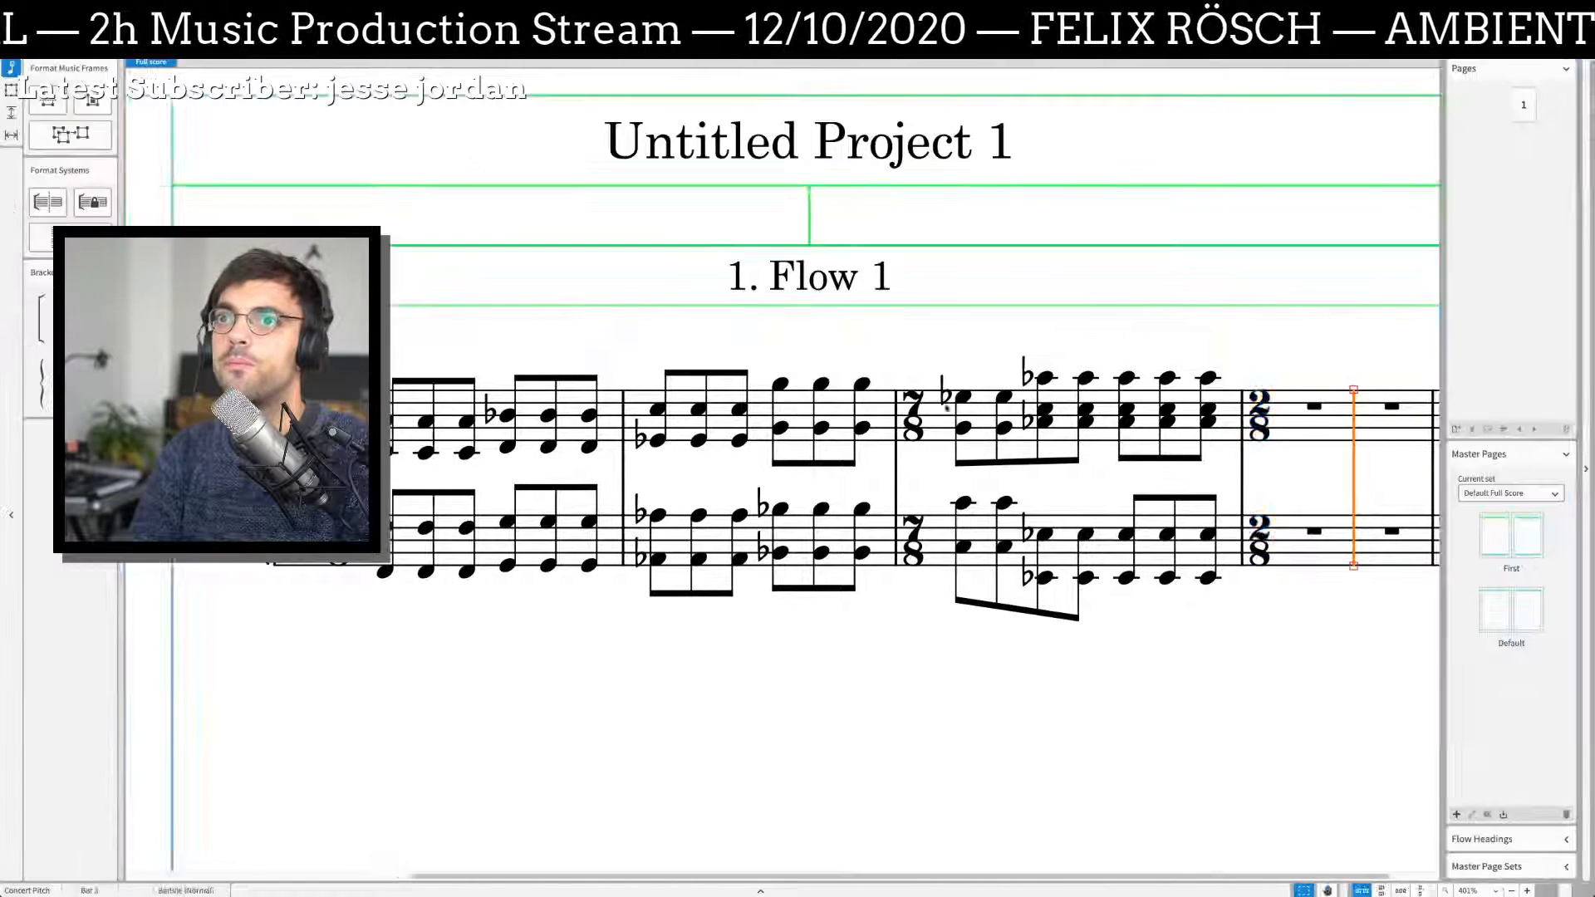
click(65, 213)
click(349, 752)
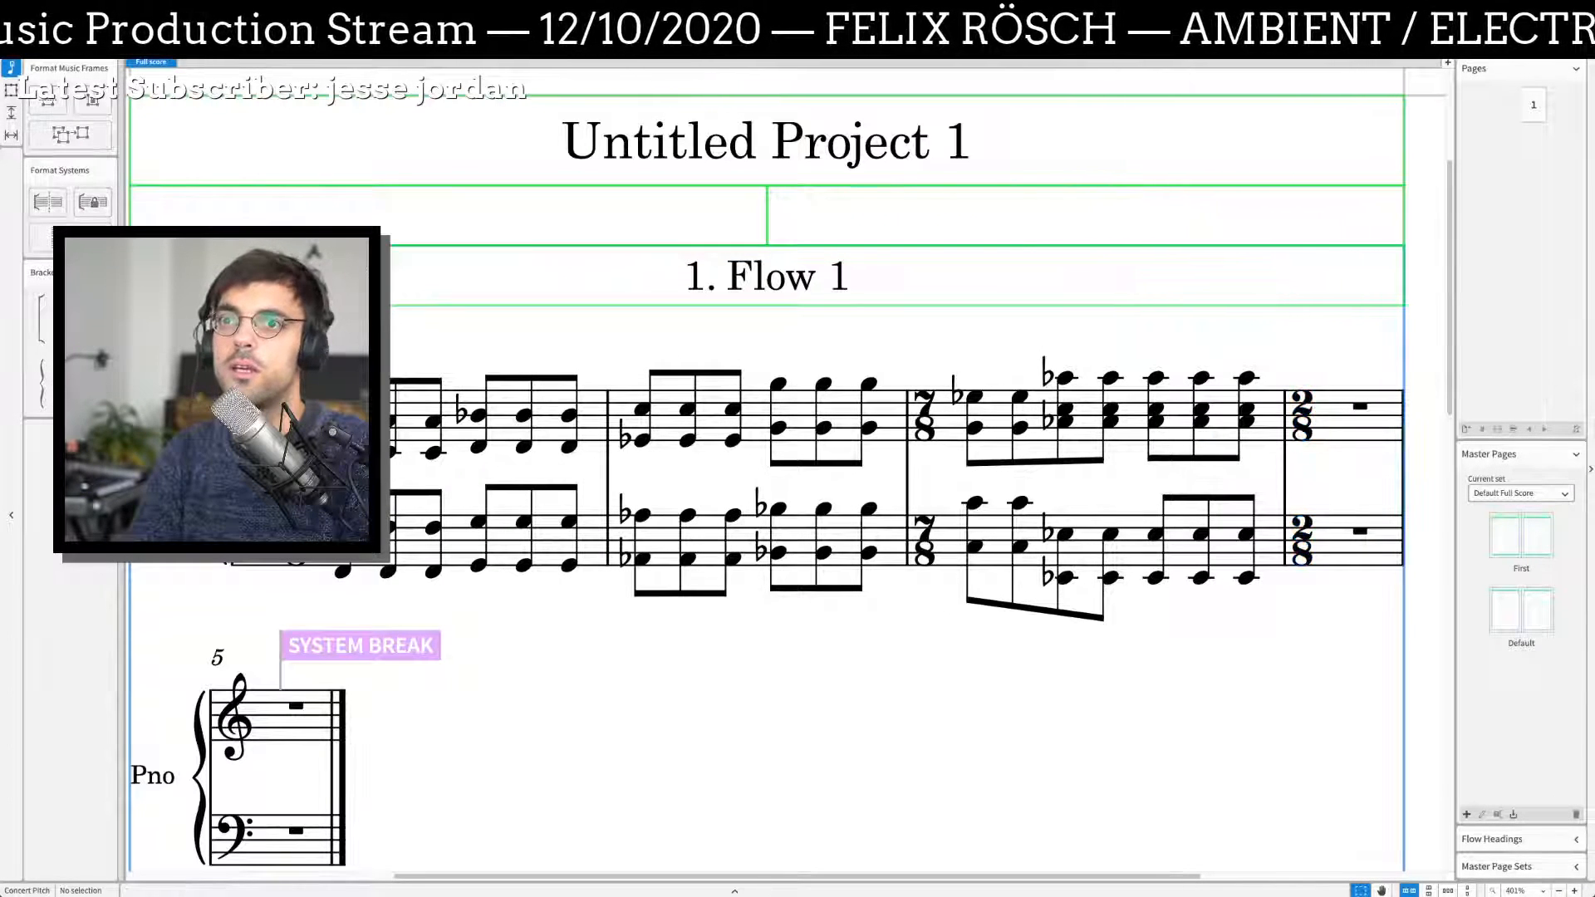
Step: Return to Write mode and add one empty bar after bar 5
scroll(389, 705, down, 3)
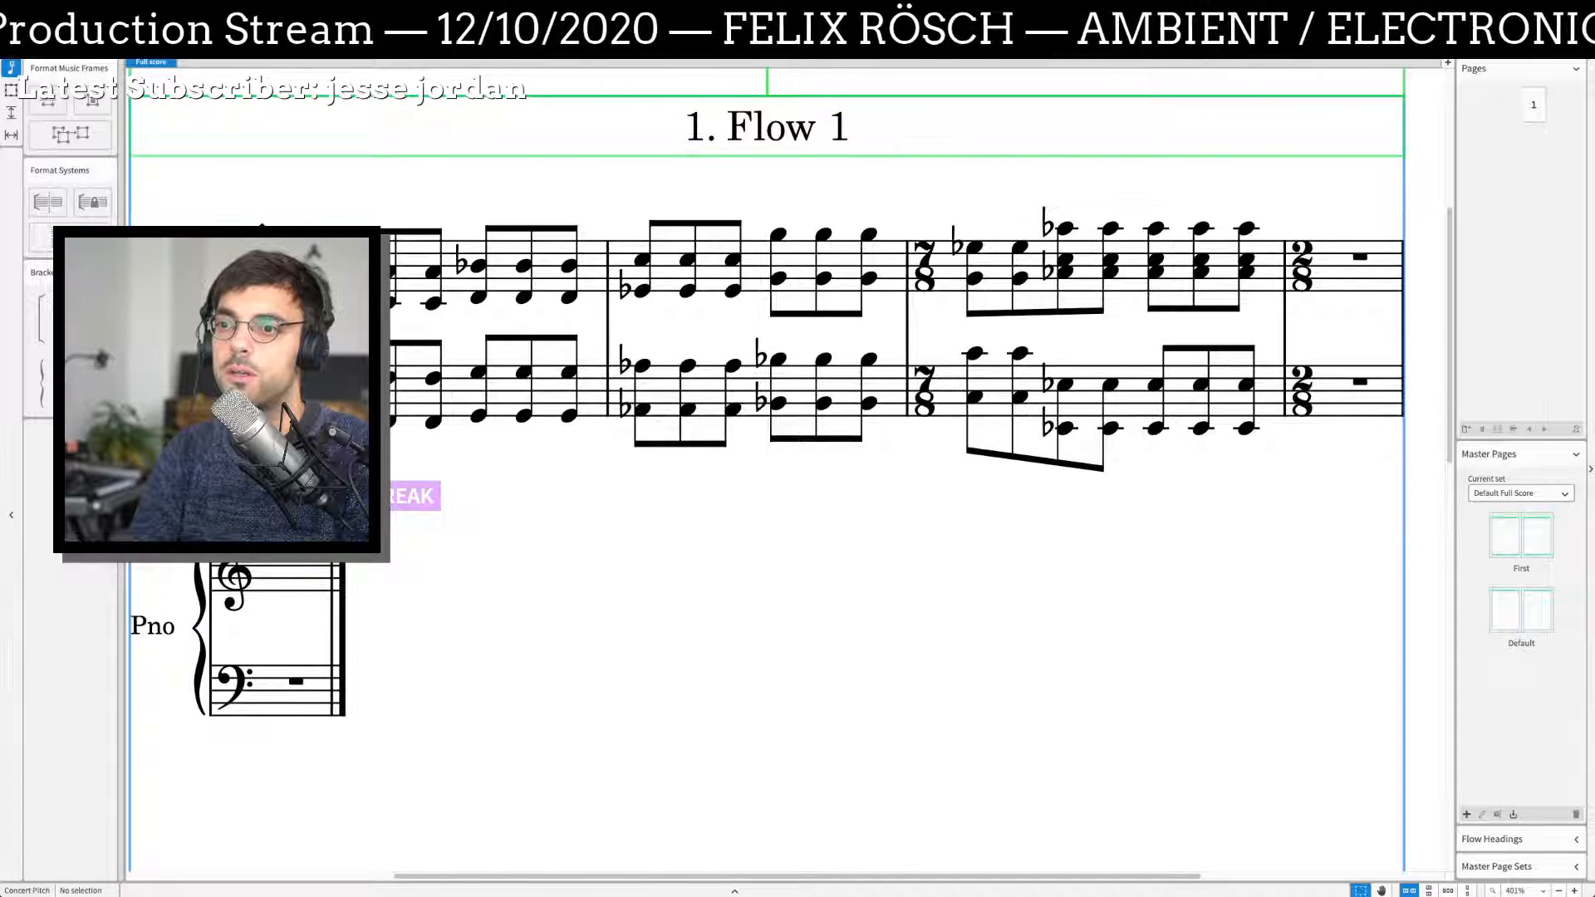
key(ctrl+2)
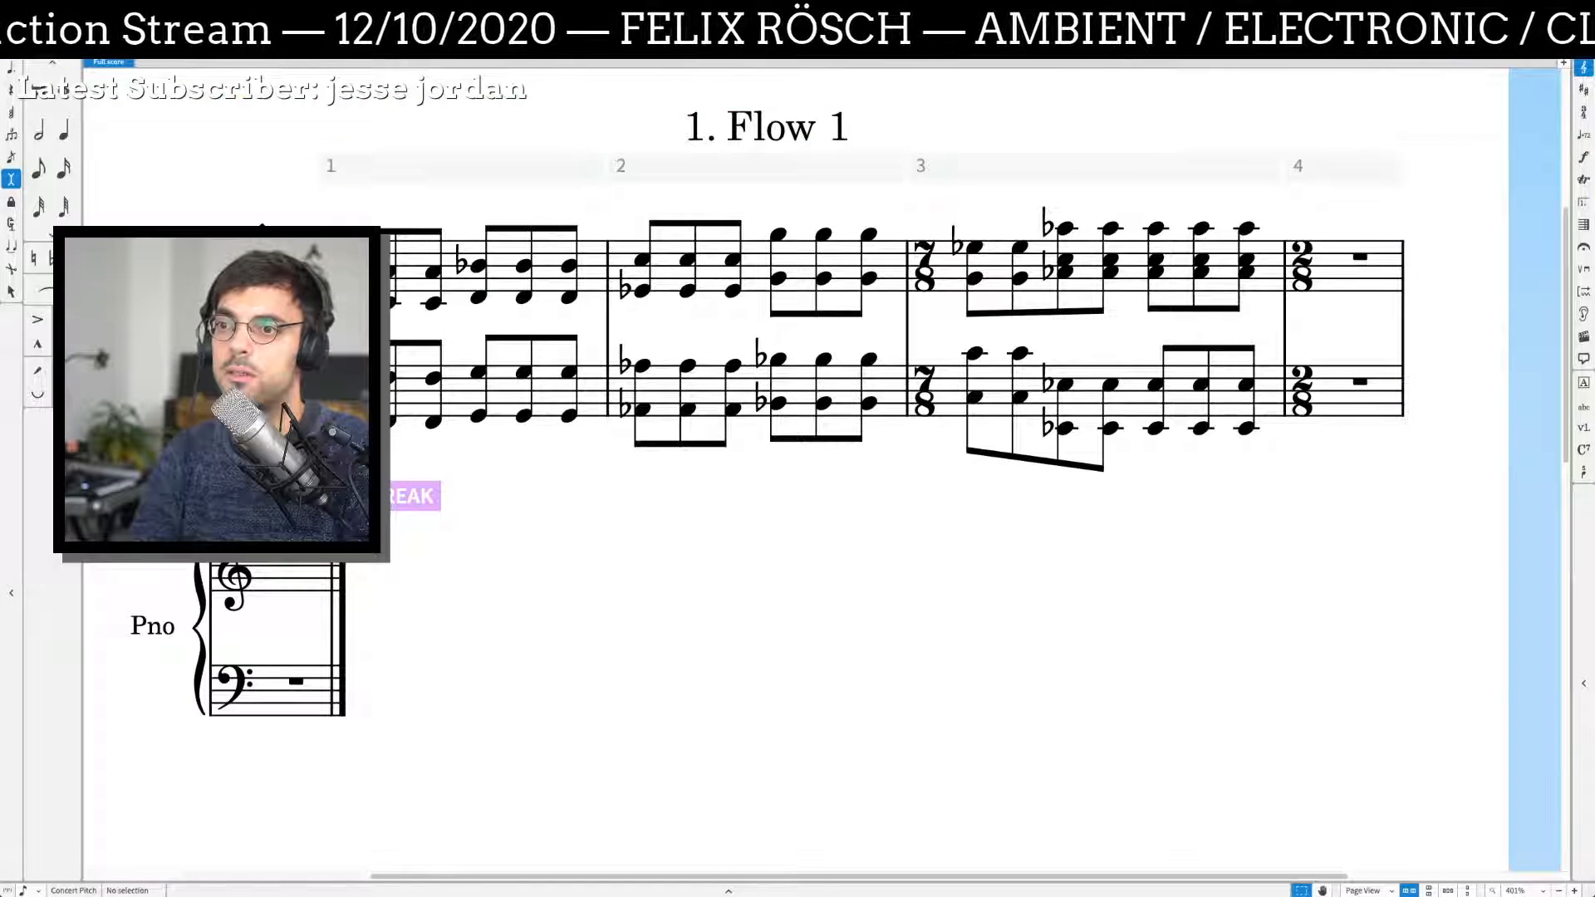
click(296, 556)
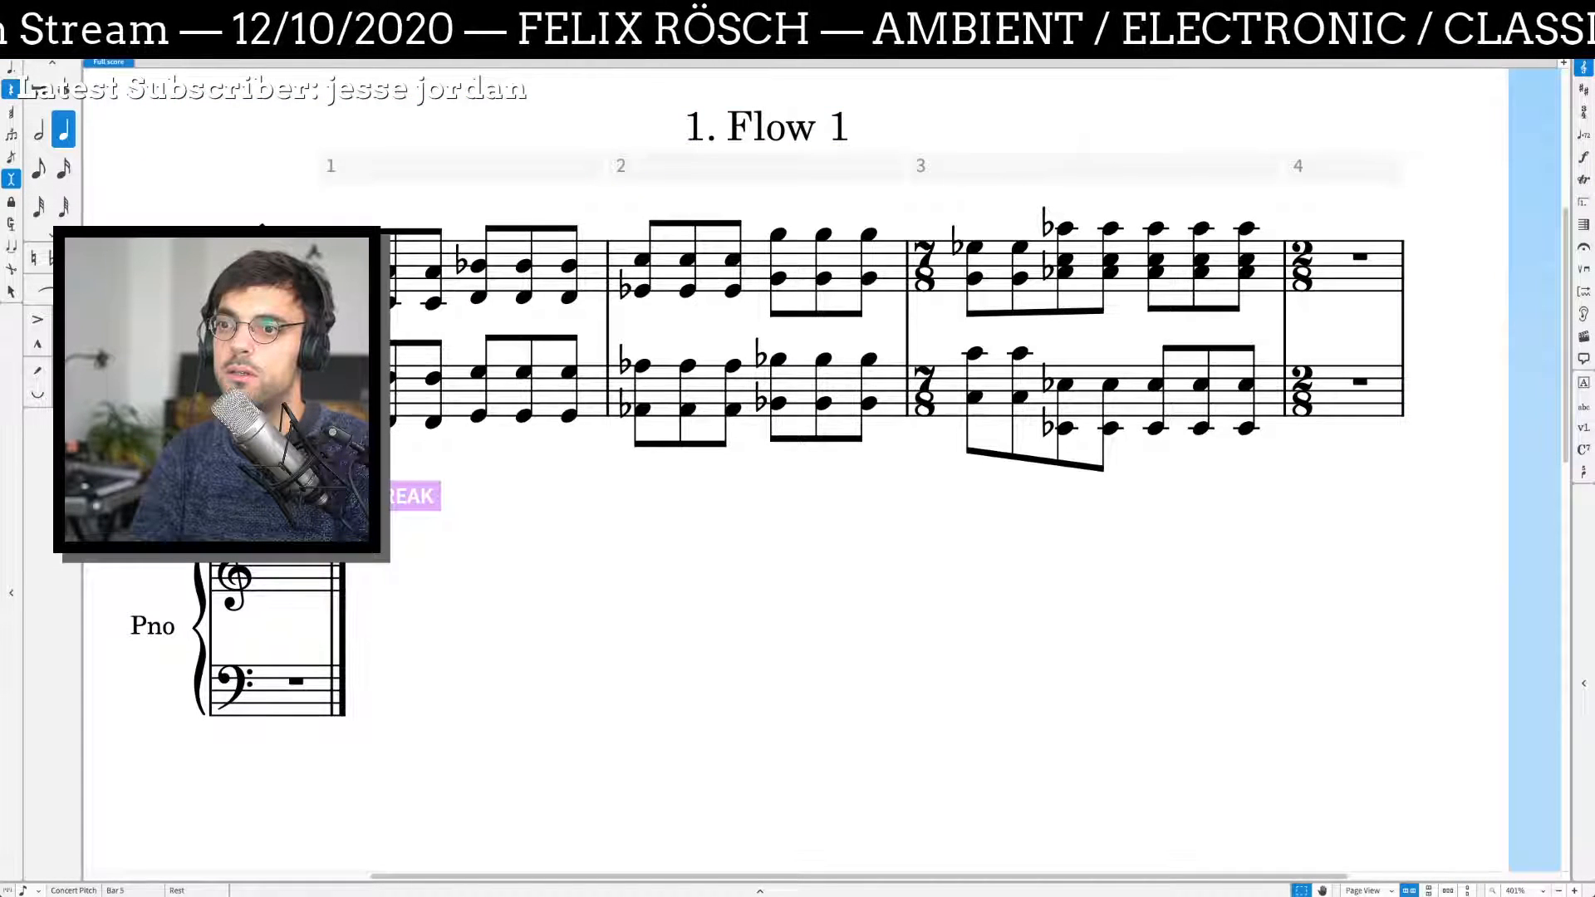
key(Return)
key(Escape)
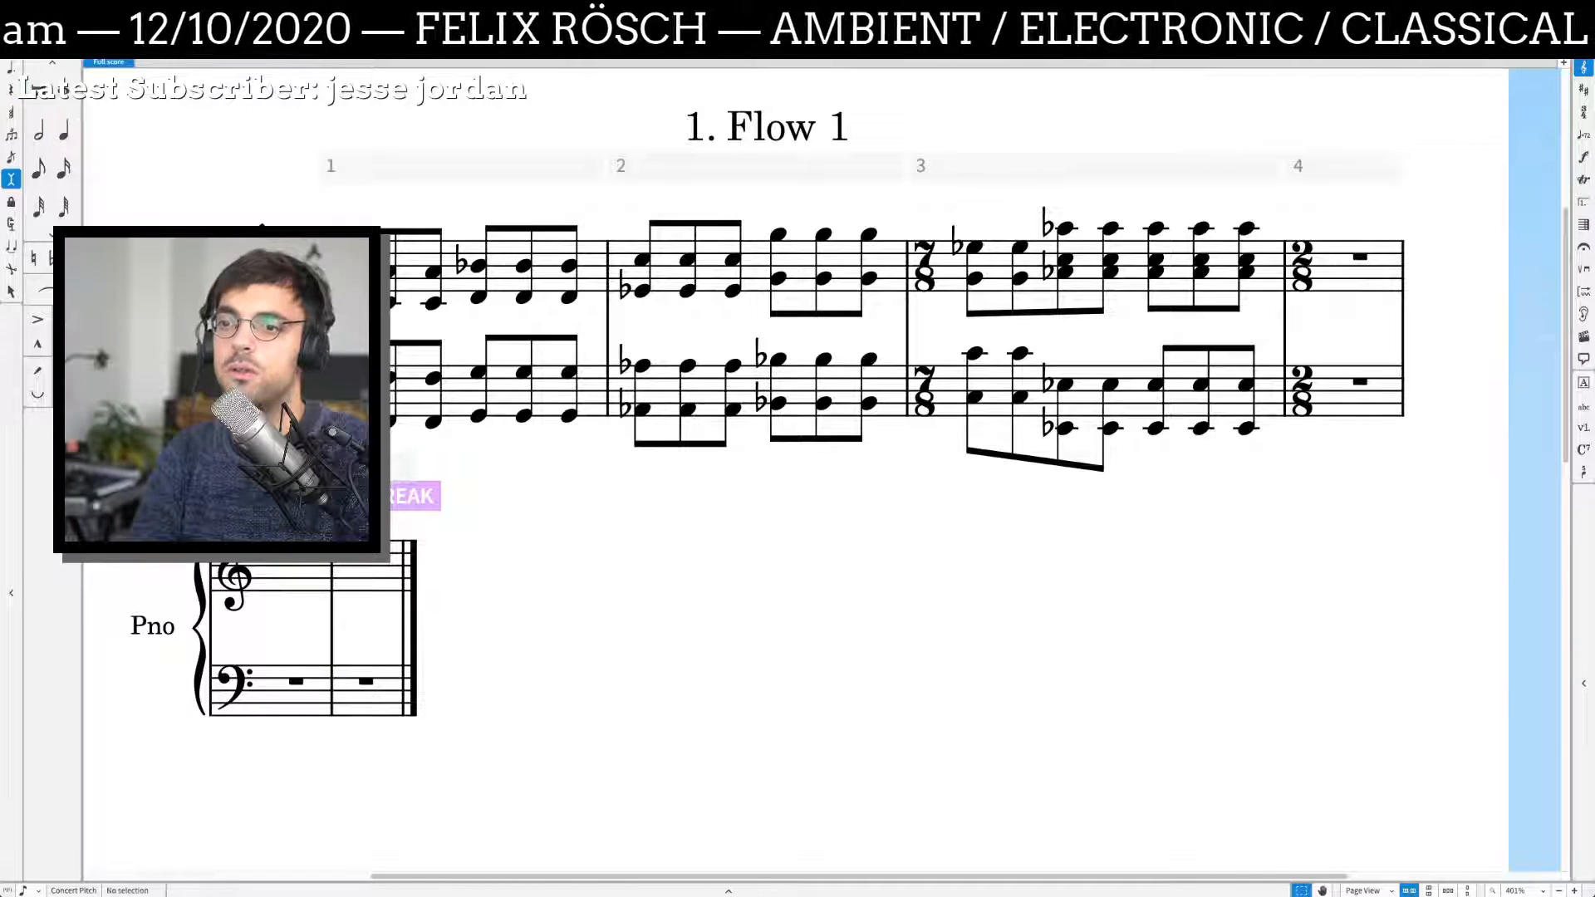
Step: Insert a system break at the barline before bar 6 in Engrave mode
key(ctrl+3)
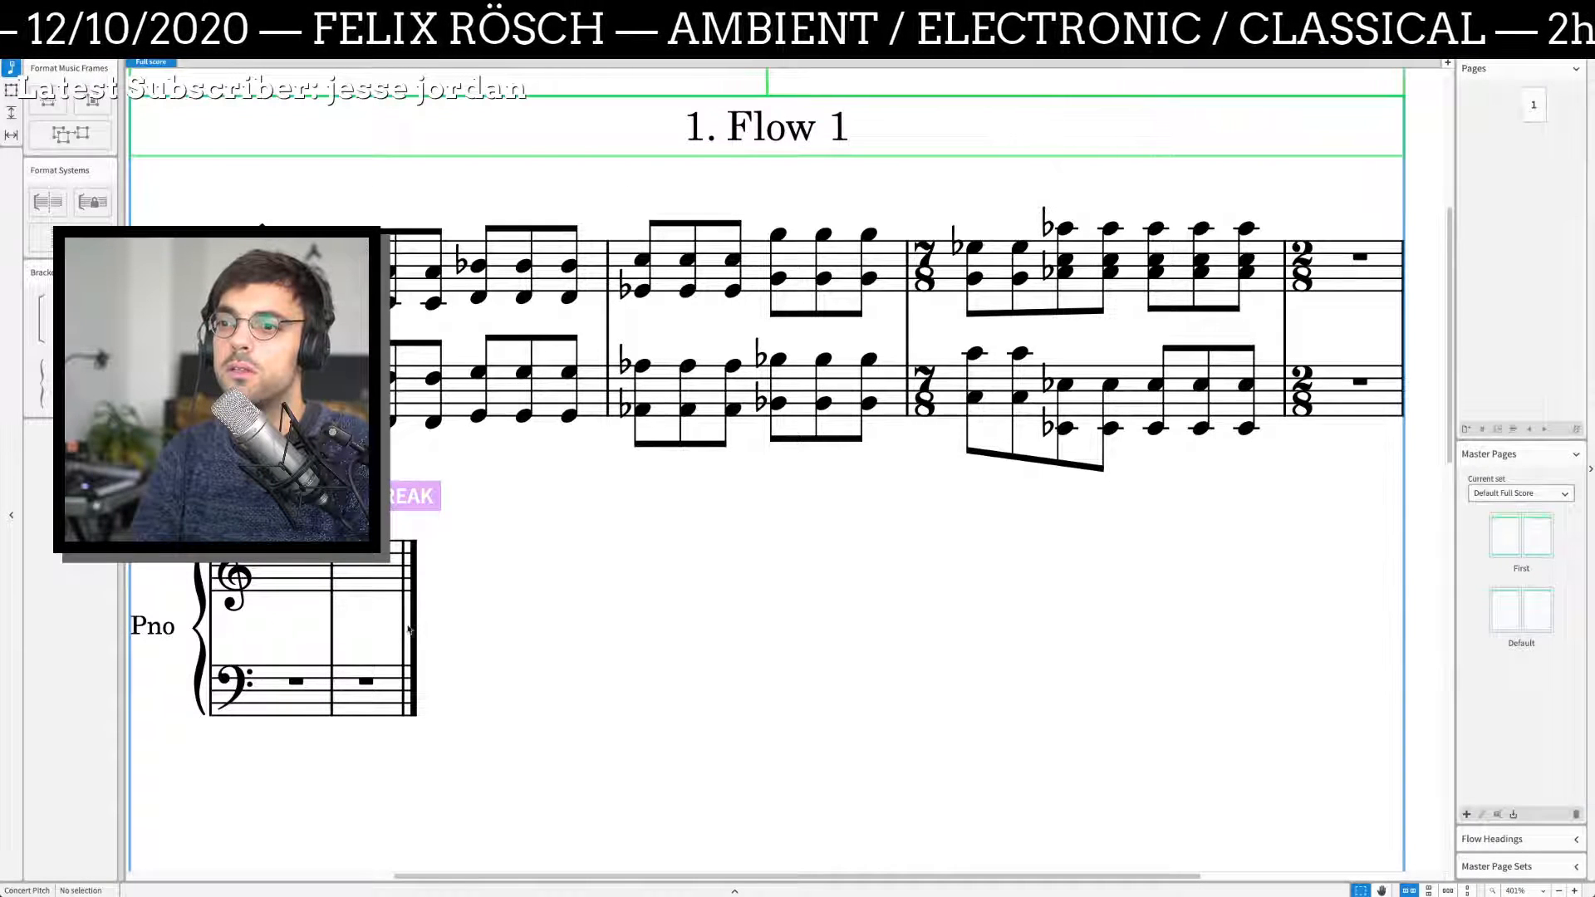
click(332, 633)
click(47, 202)
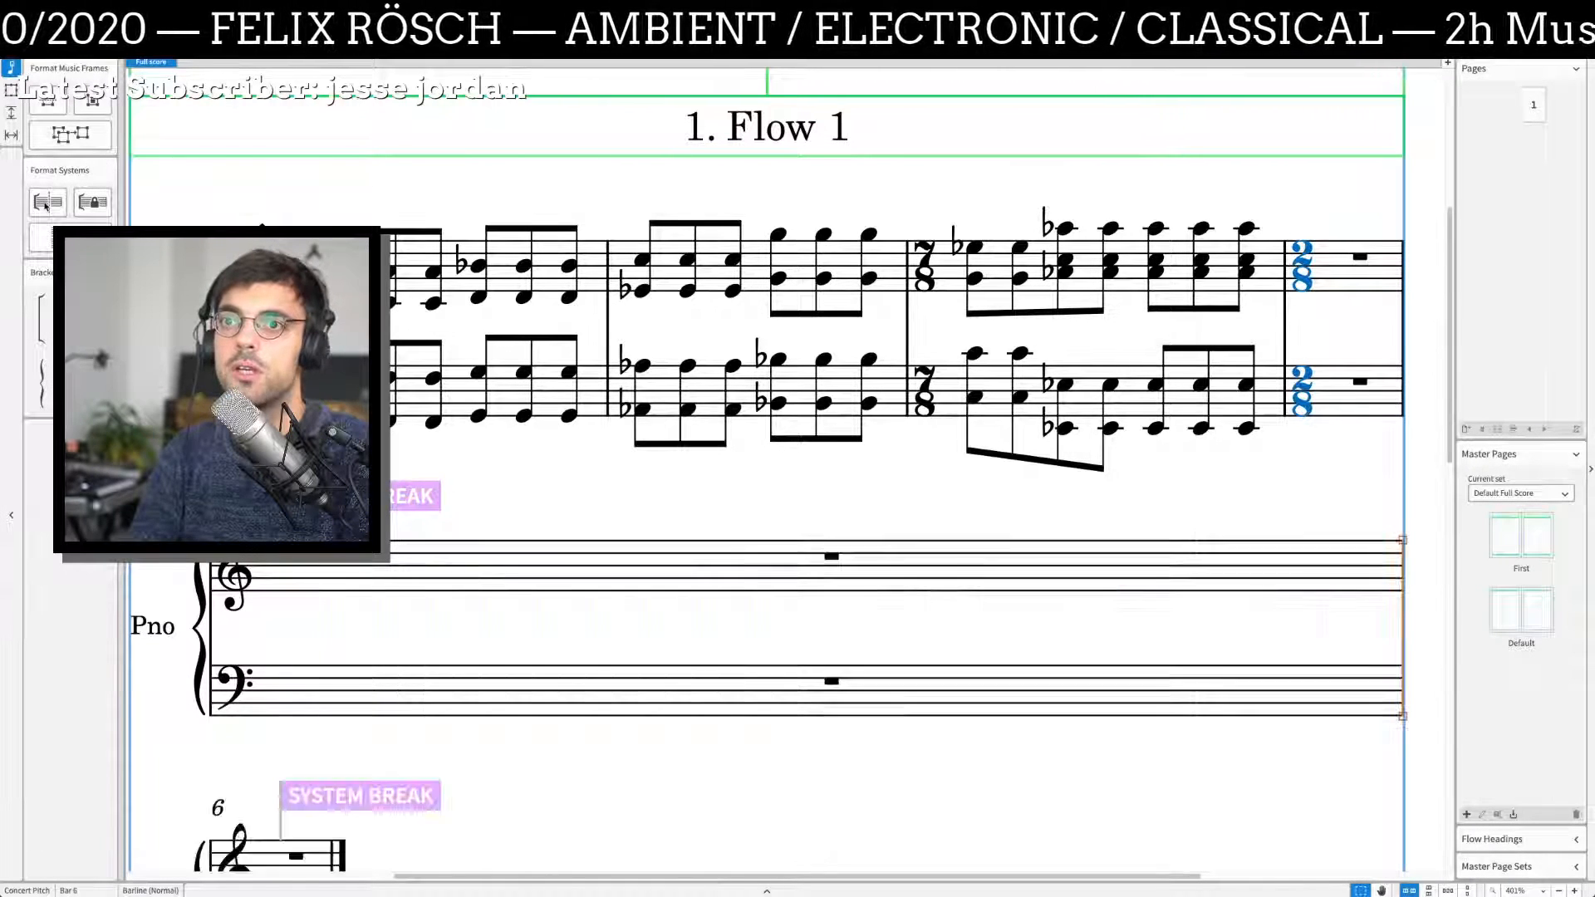
click(683, 529)
scroll(683, 529, down, 4)
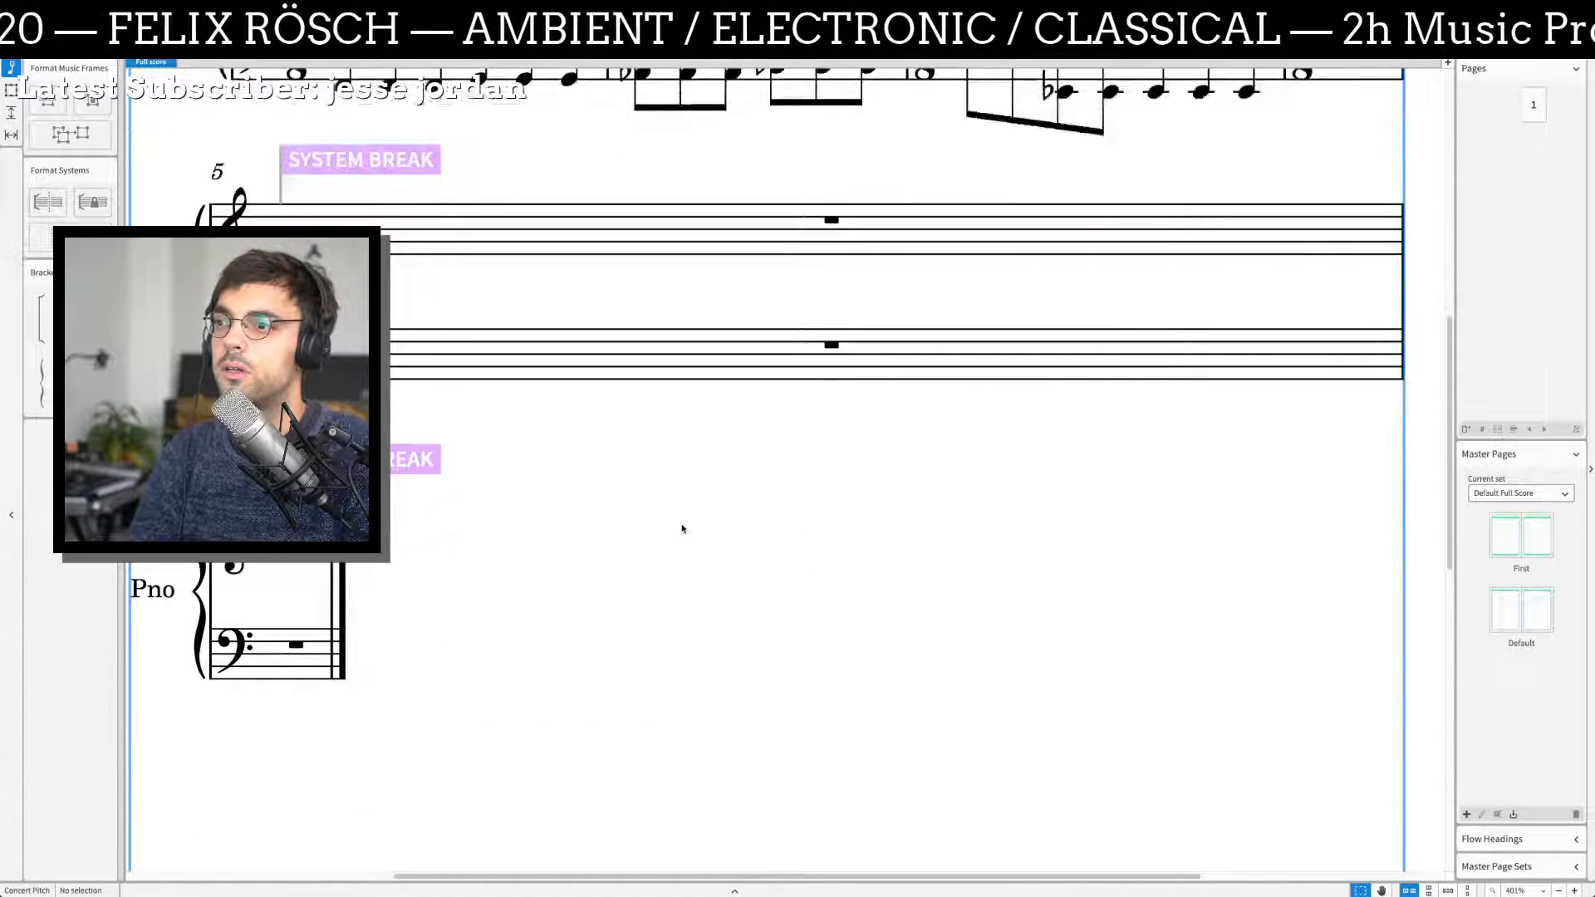
scroll(683, 529, up, 4)
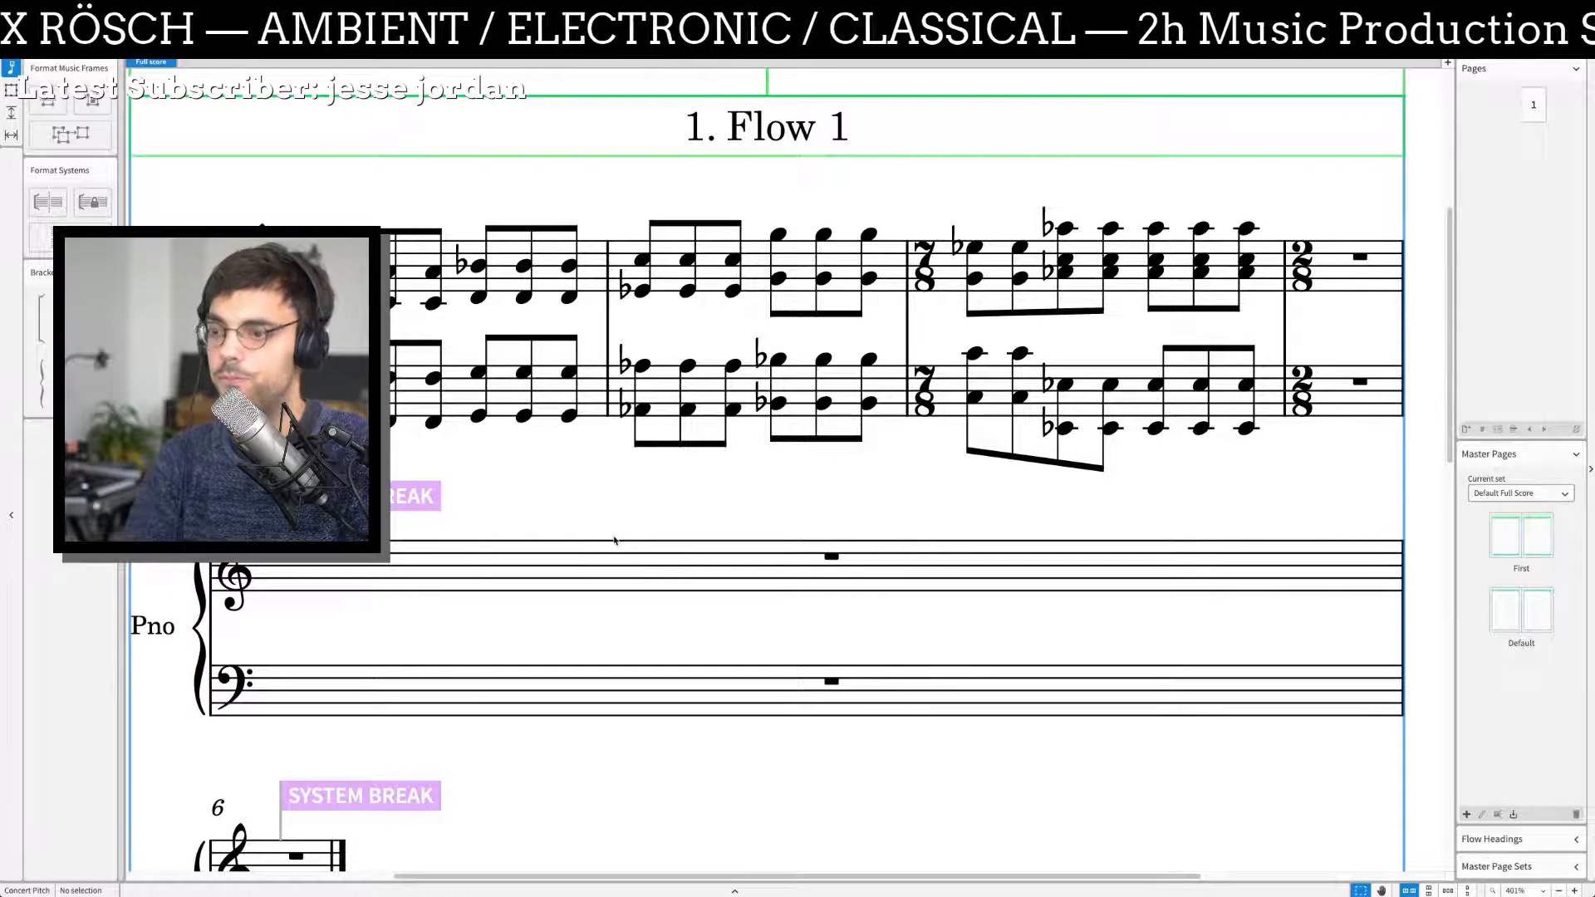
Step: Add one empty bar after bar 6 and insert a system break at the barline before bar 7
scroll(573, 590, down, 3)
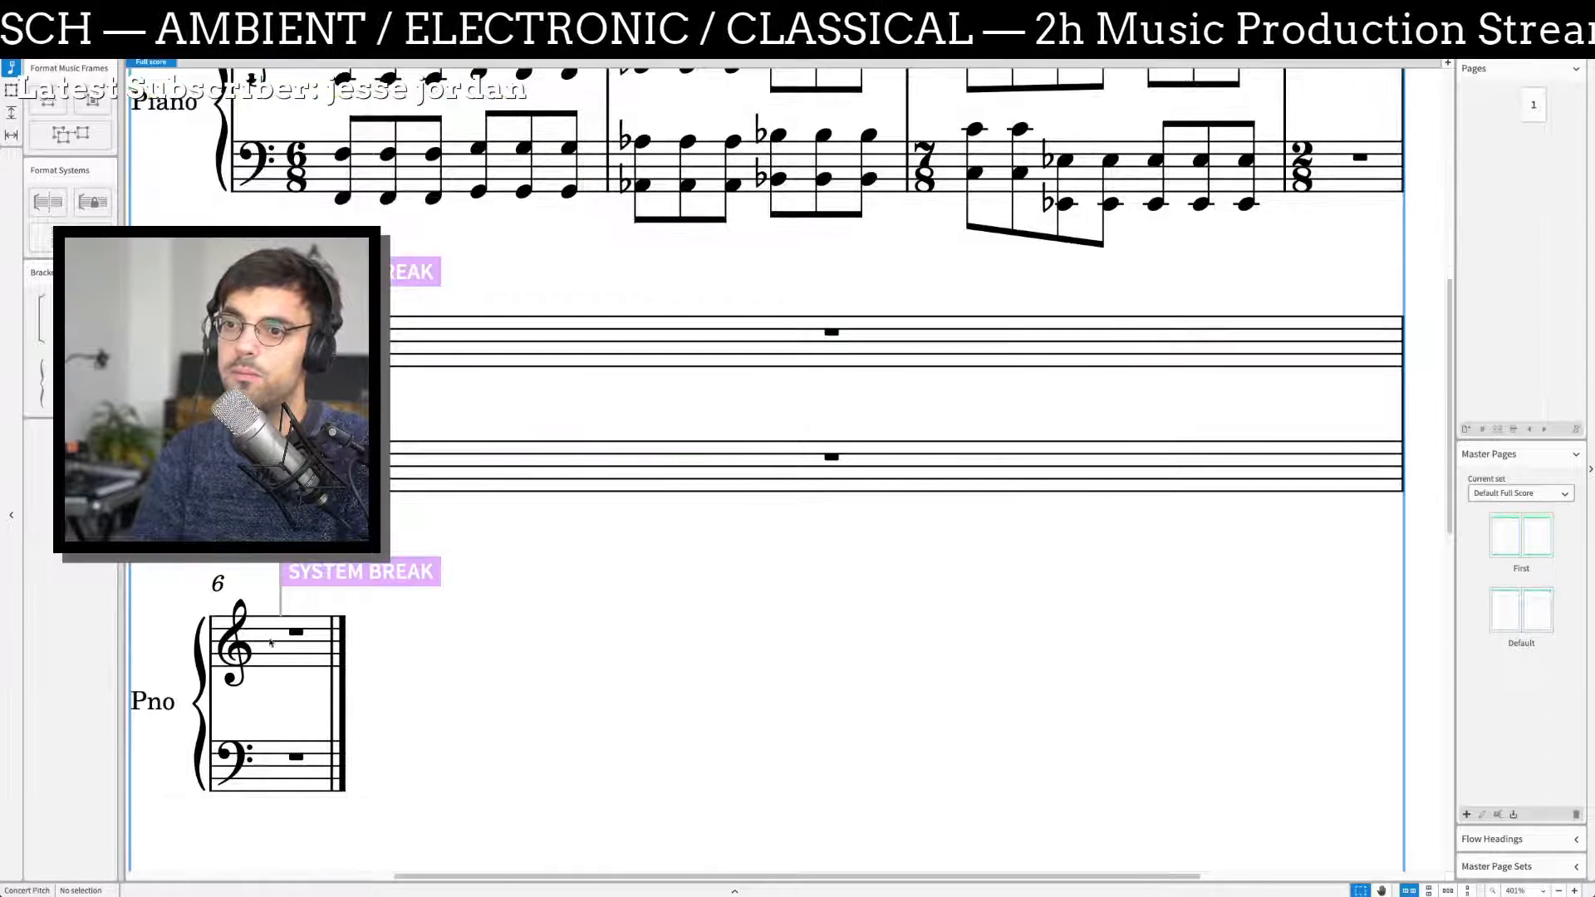
key(ctrl+shift+2)
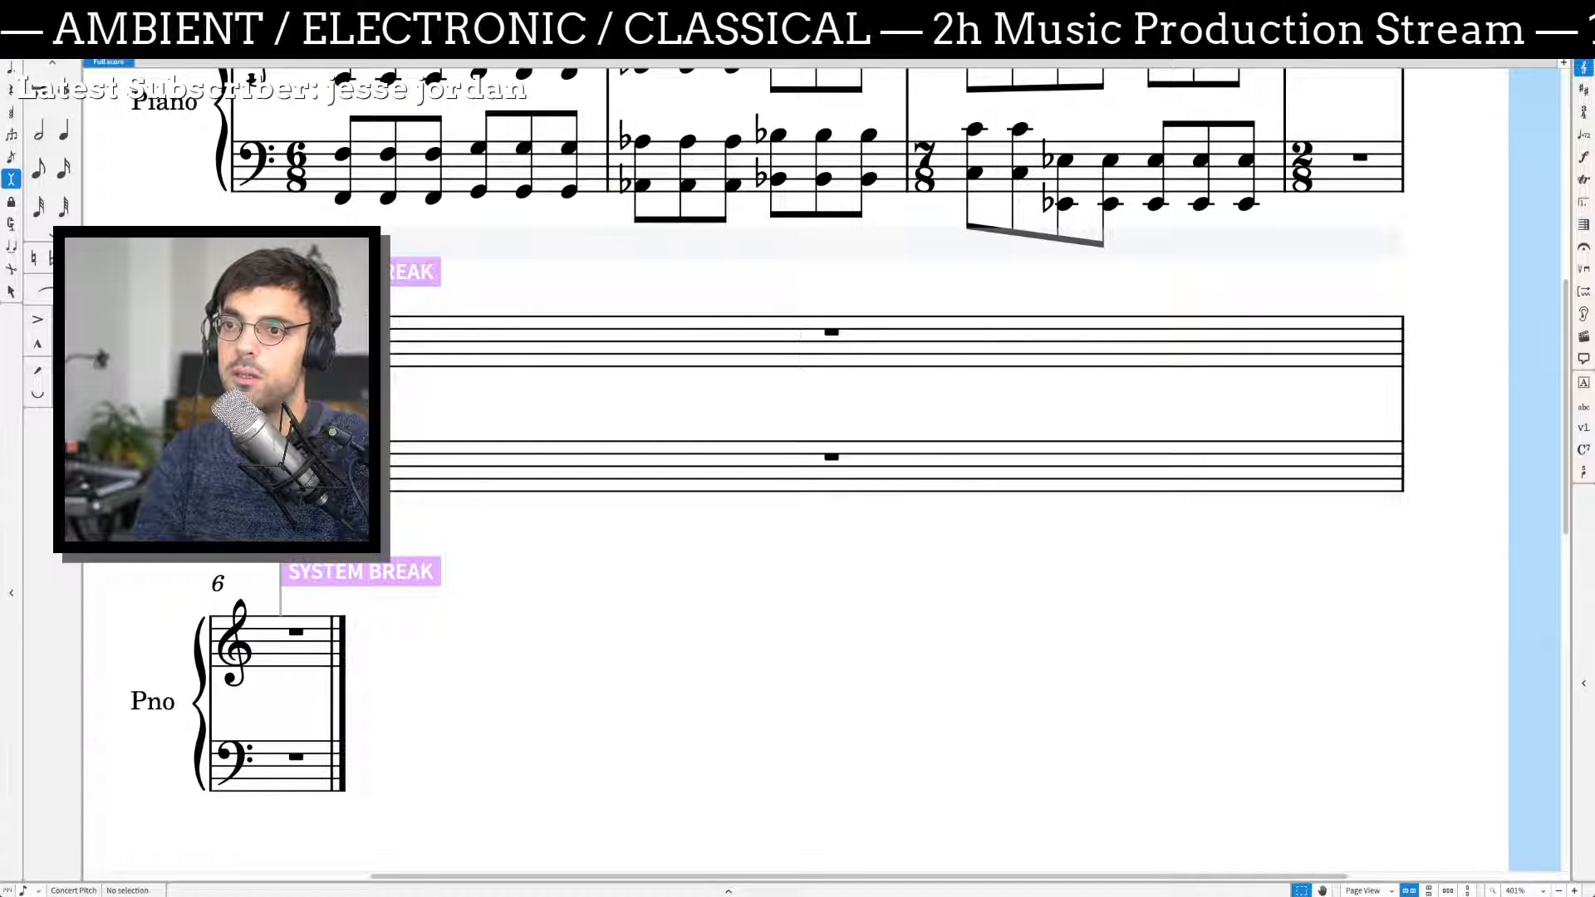
key(ctrl+shift+b)
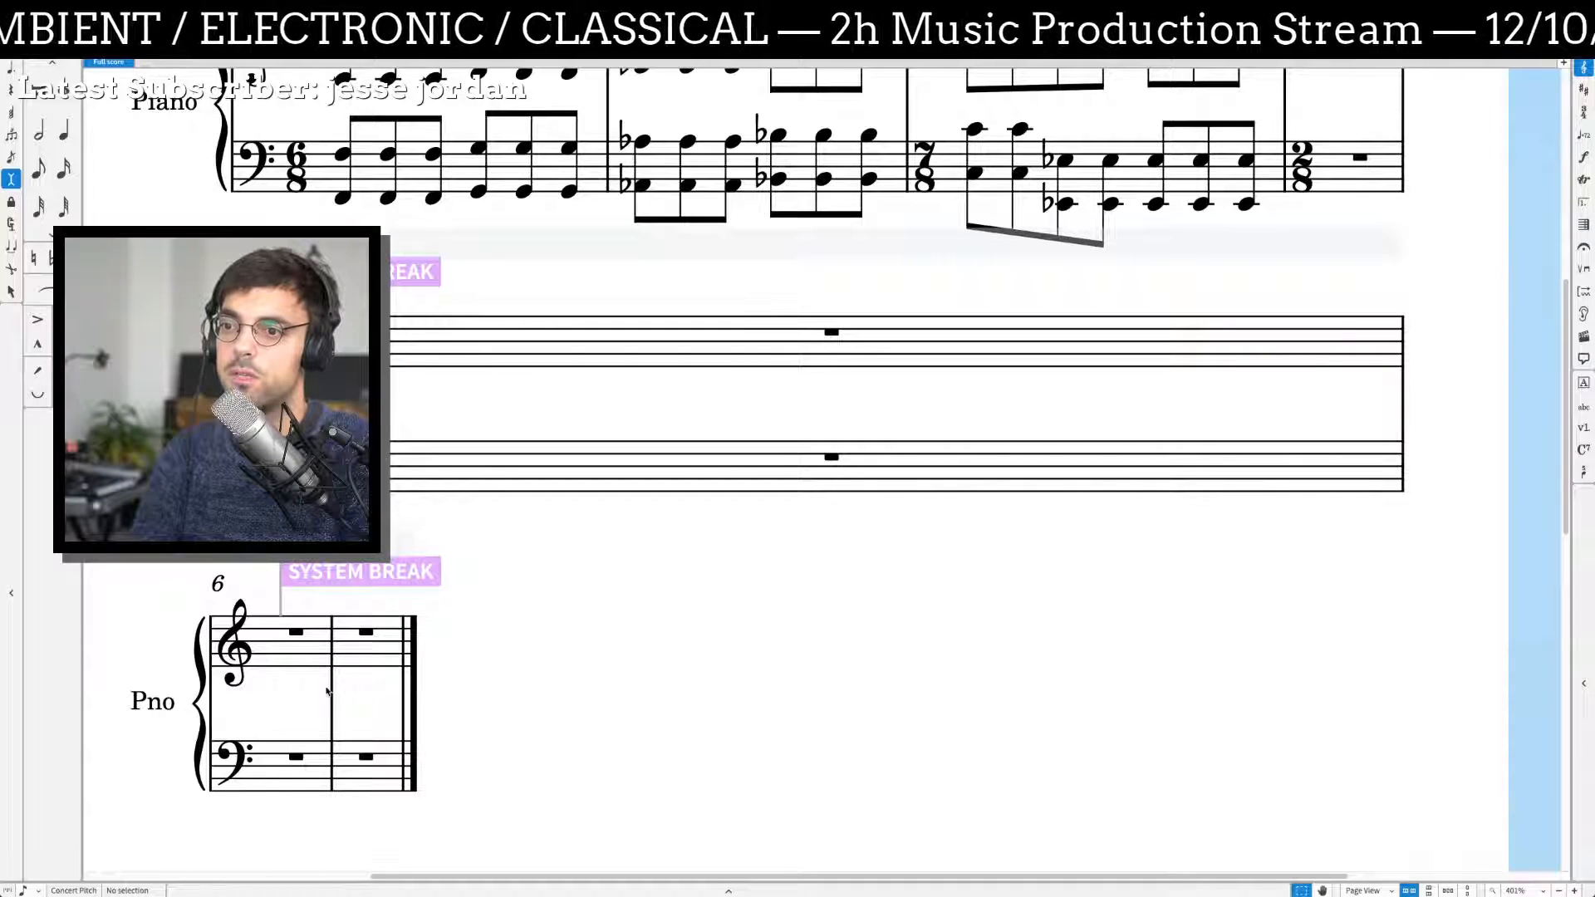
key(ctrl+shift+3)
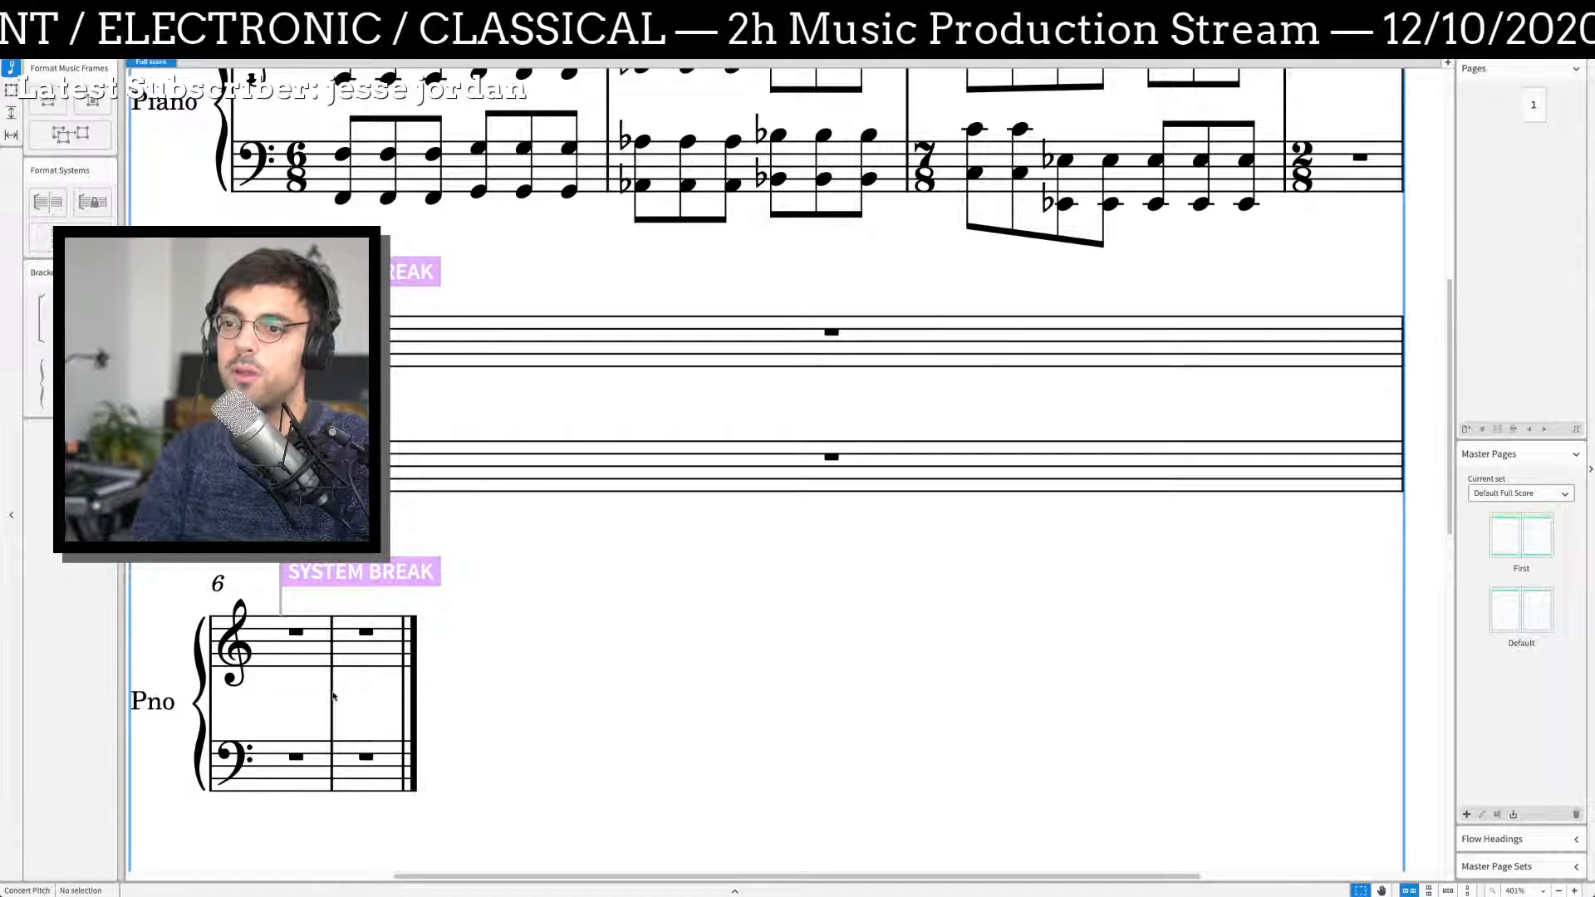
click(327, 705)
click(46, 208)
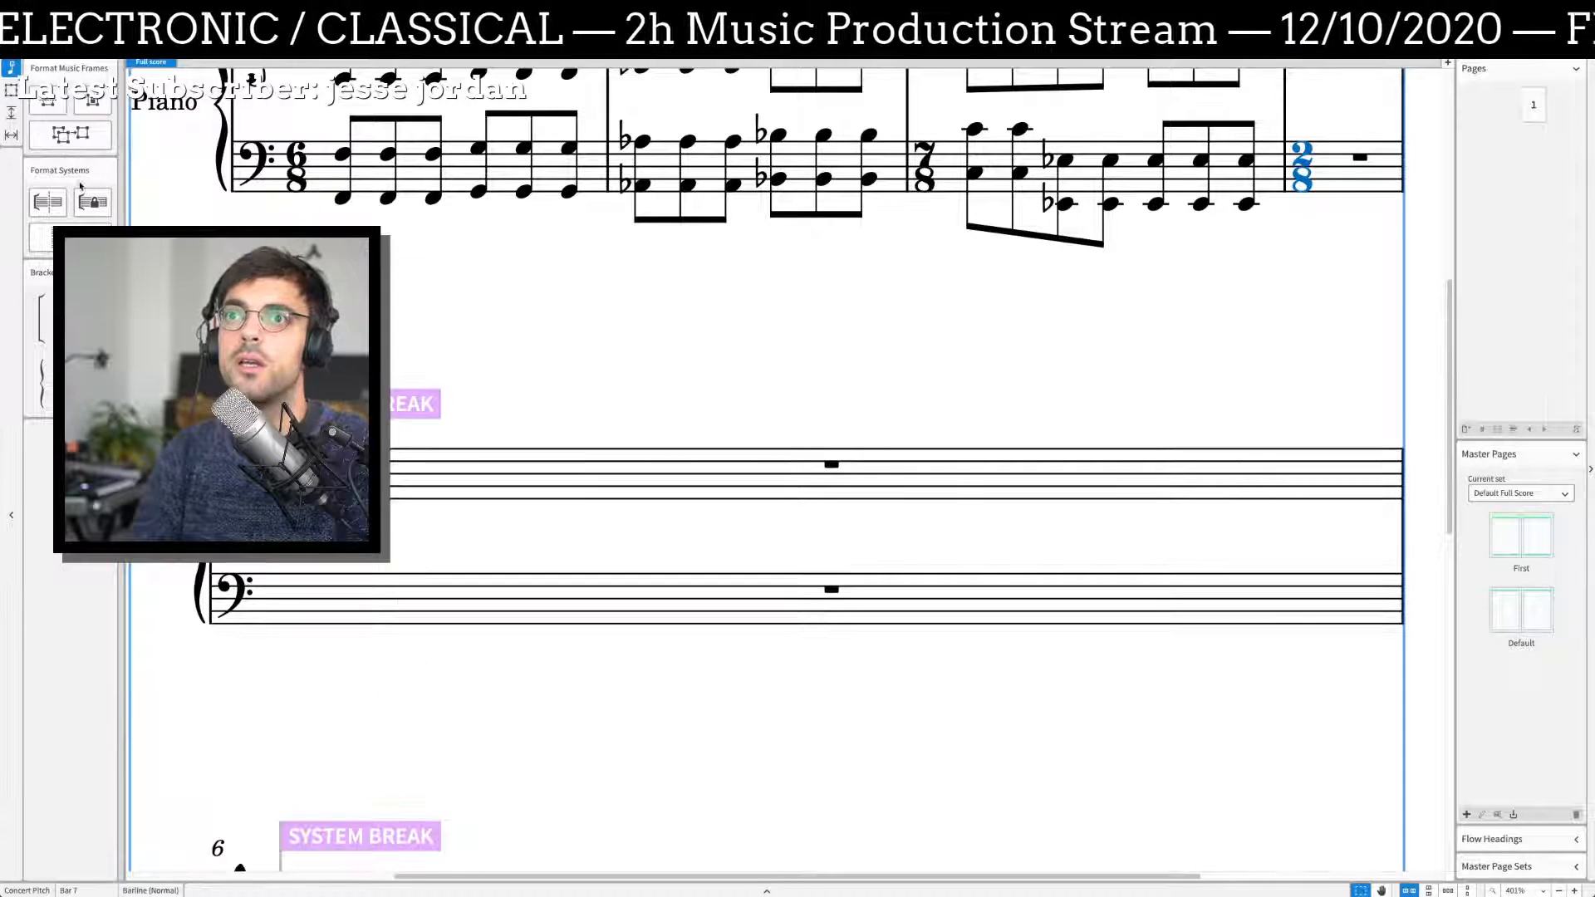
Step: Turn off bar rests in empty bars in the Full score's Layout Options from Setup mode
key(super+1)
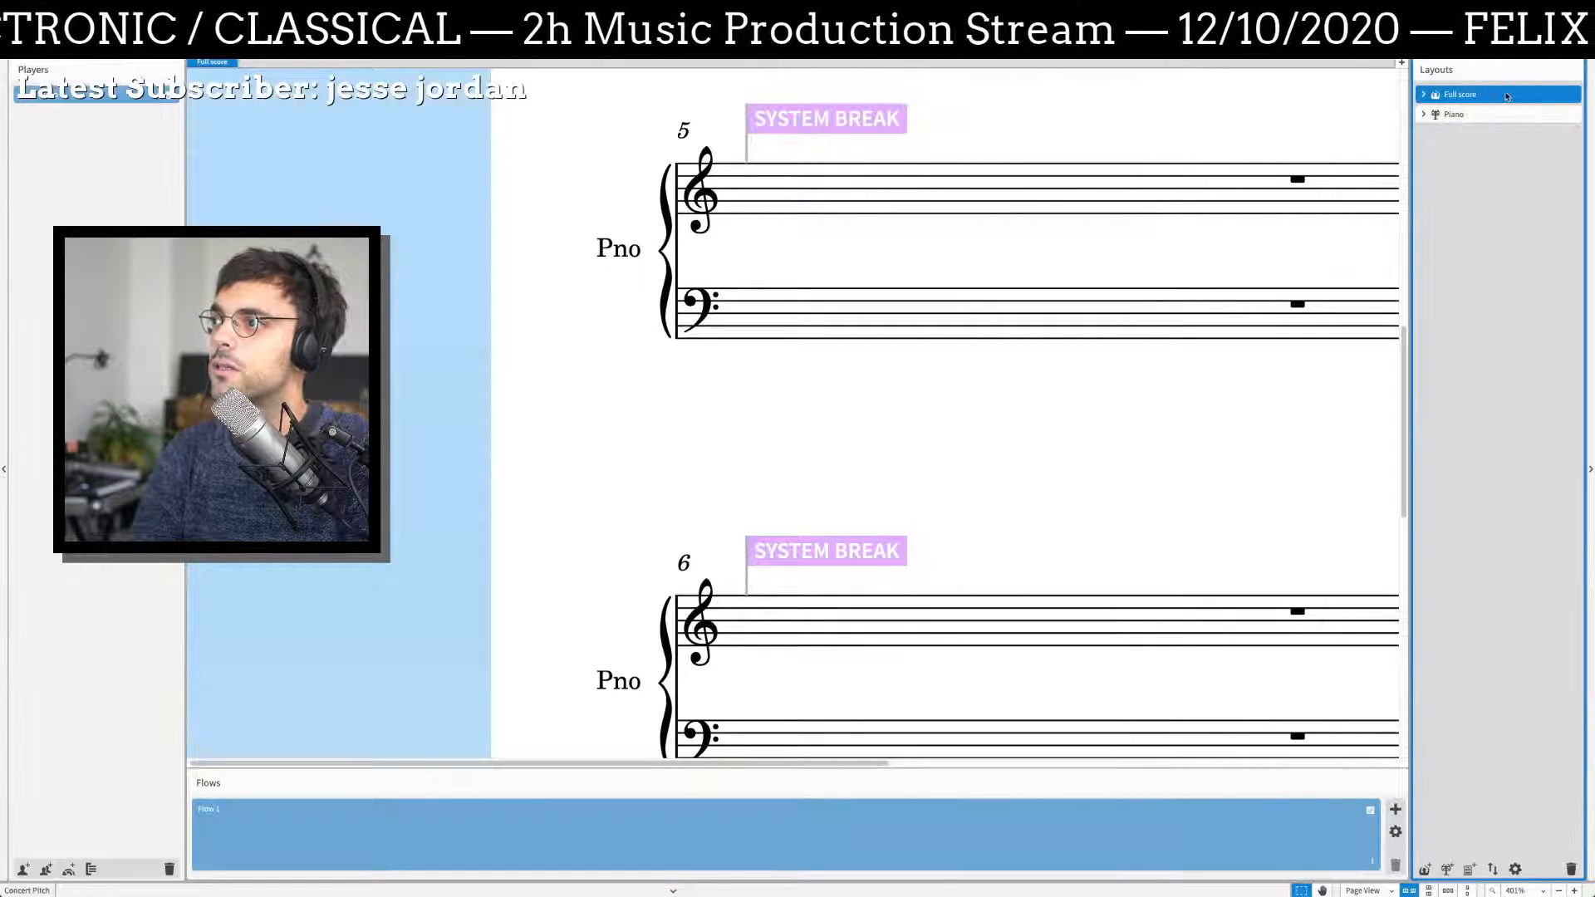
key(super+shift+l)
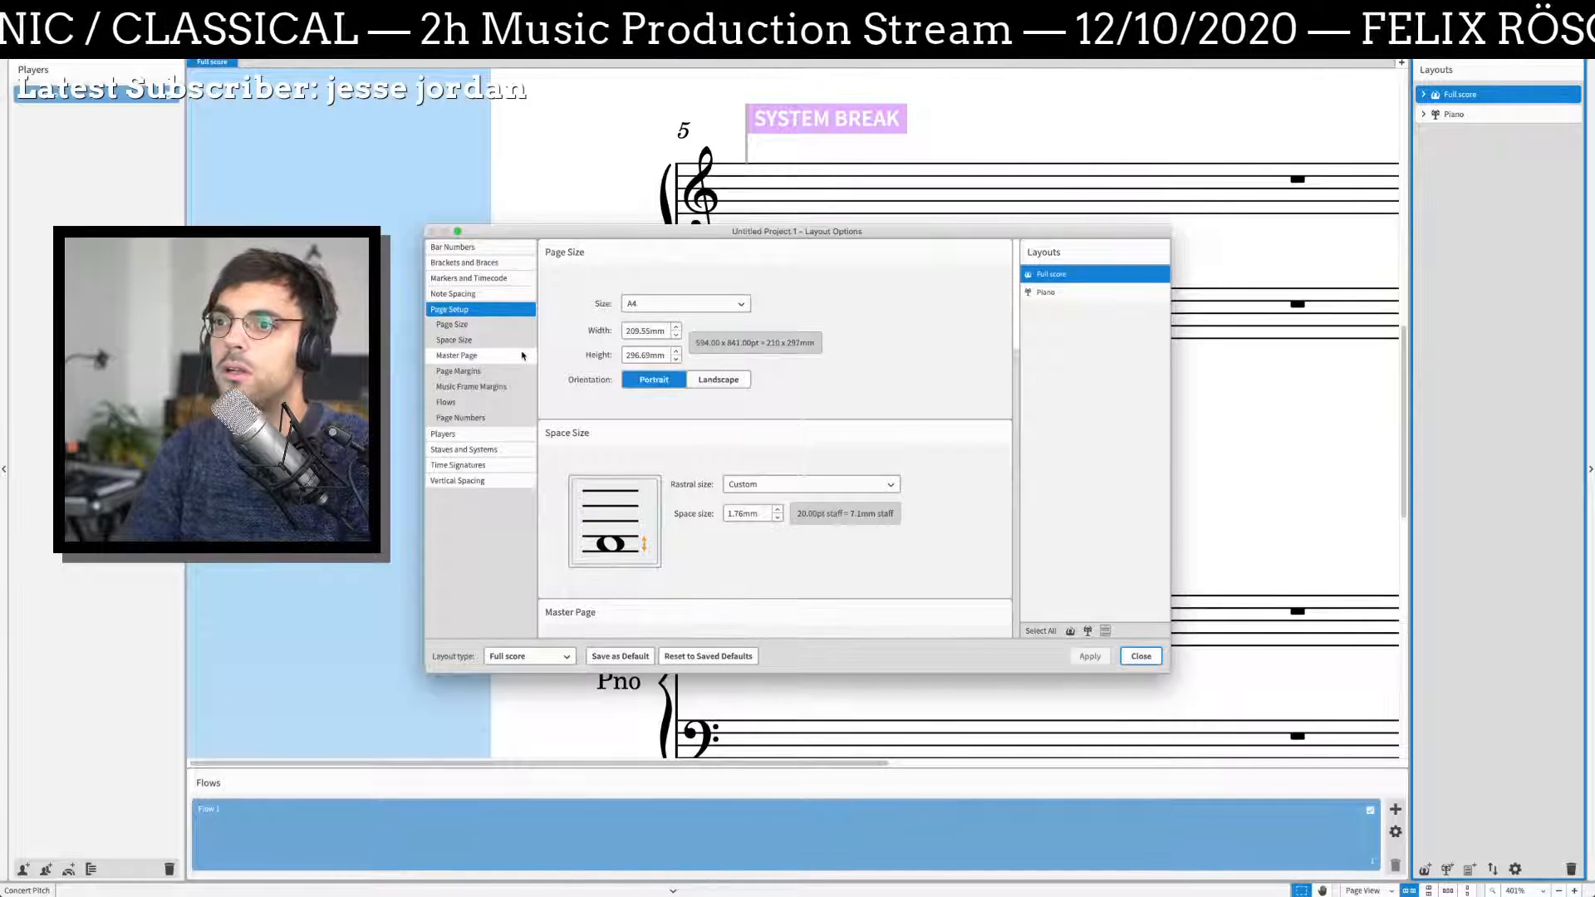
click(453, 433)
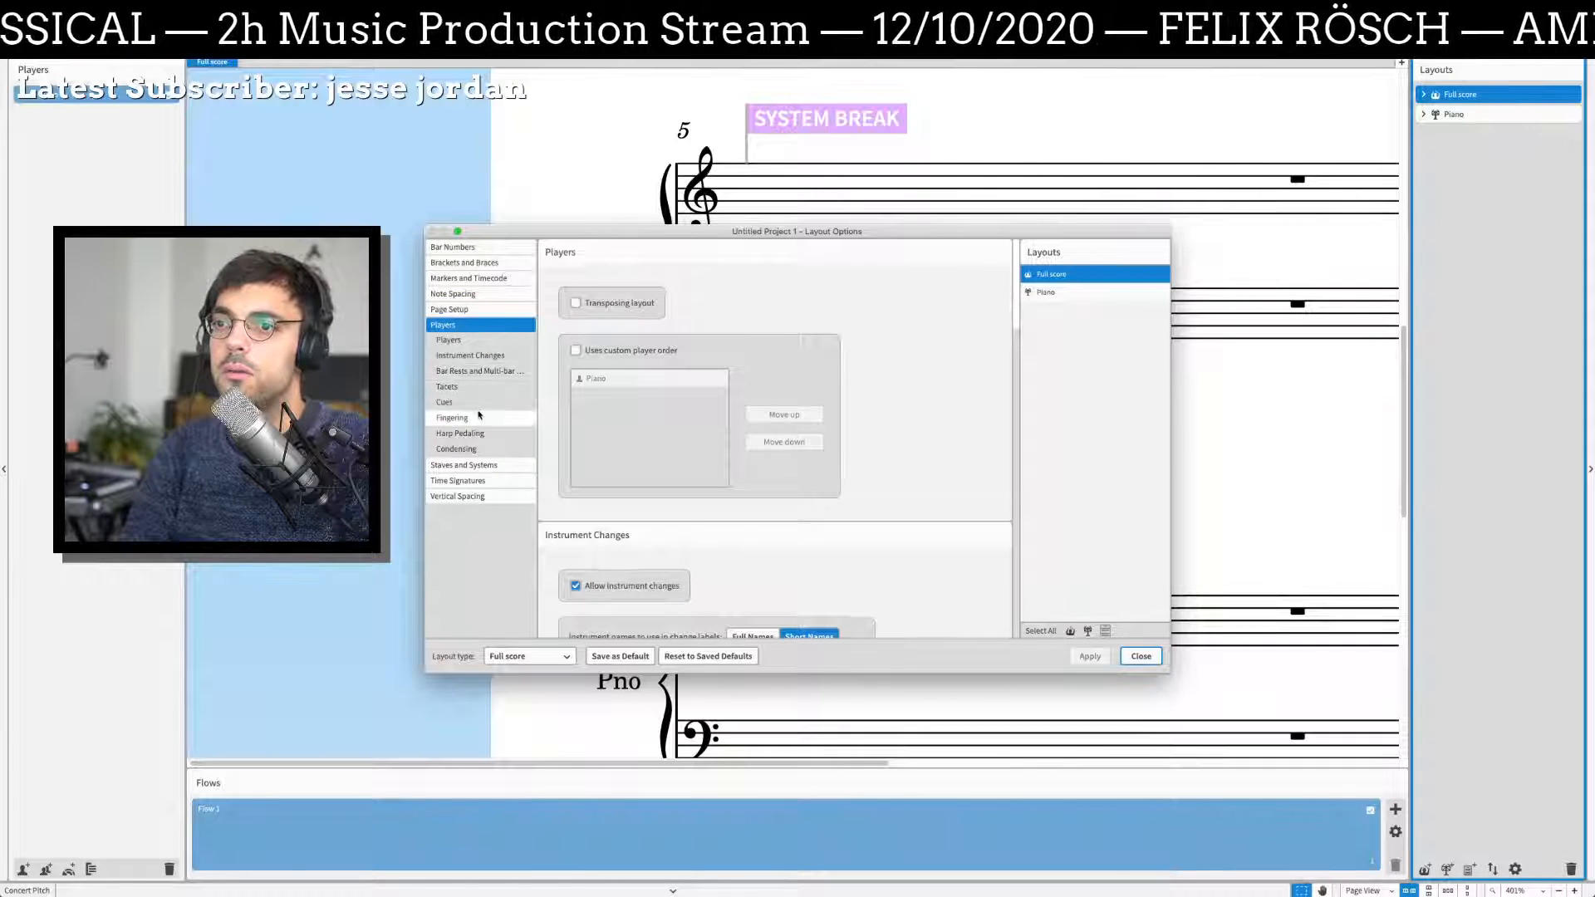
scroll(669, 490, down, 5)
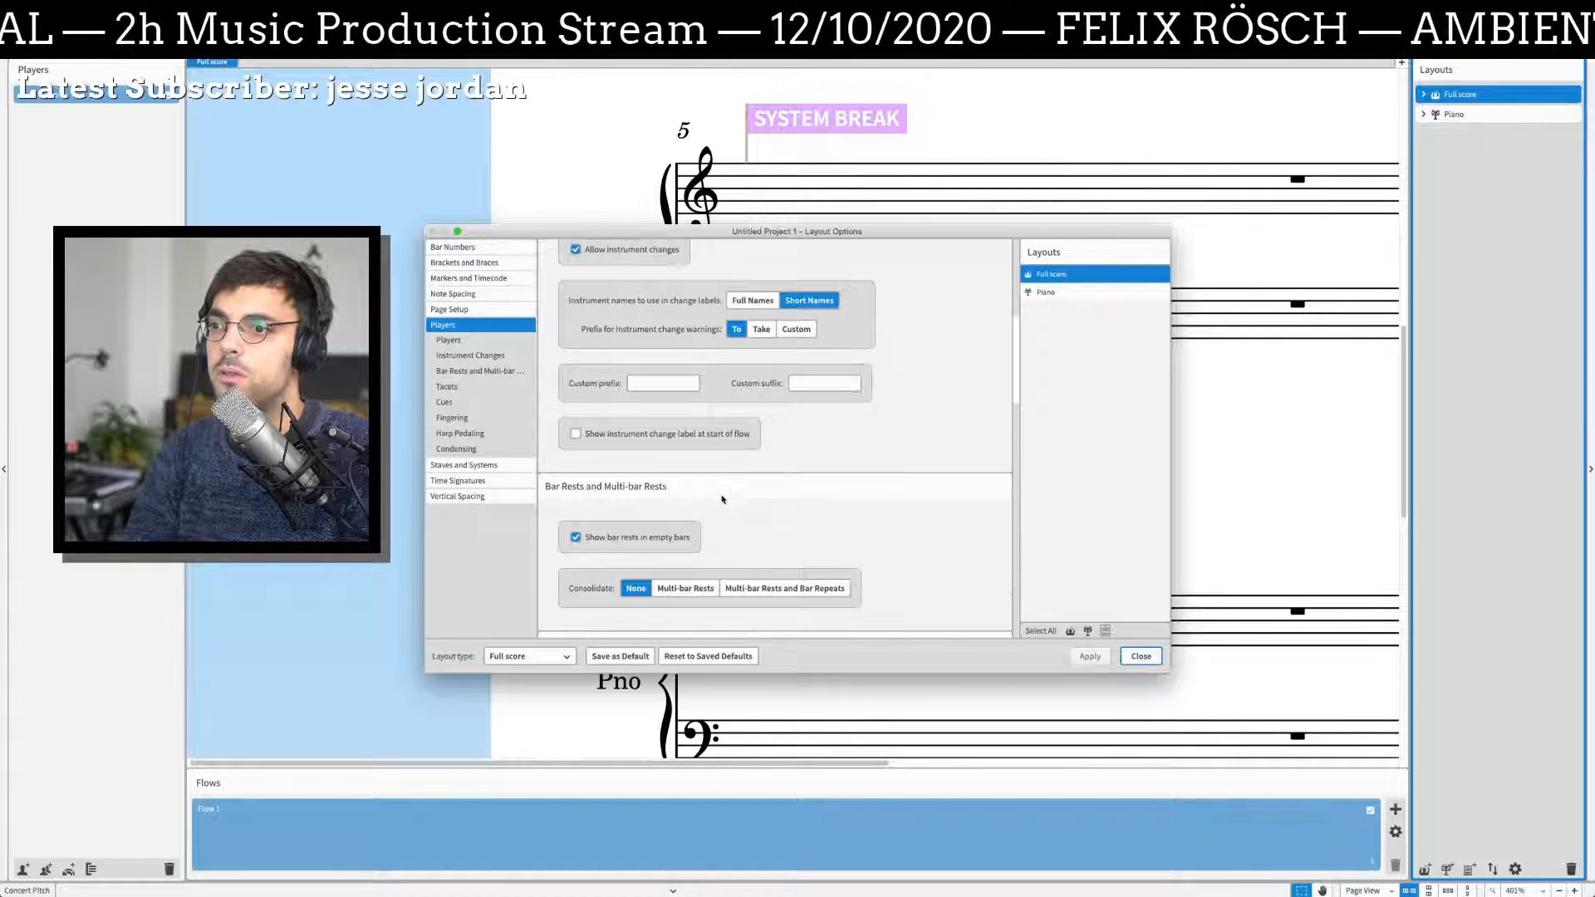
scroll(720, 498, down, 1)
click(575, 499)
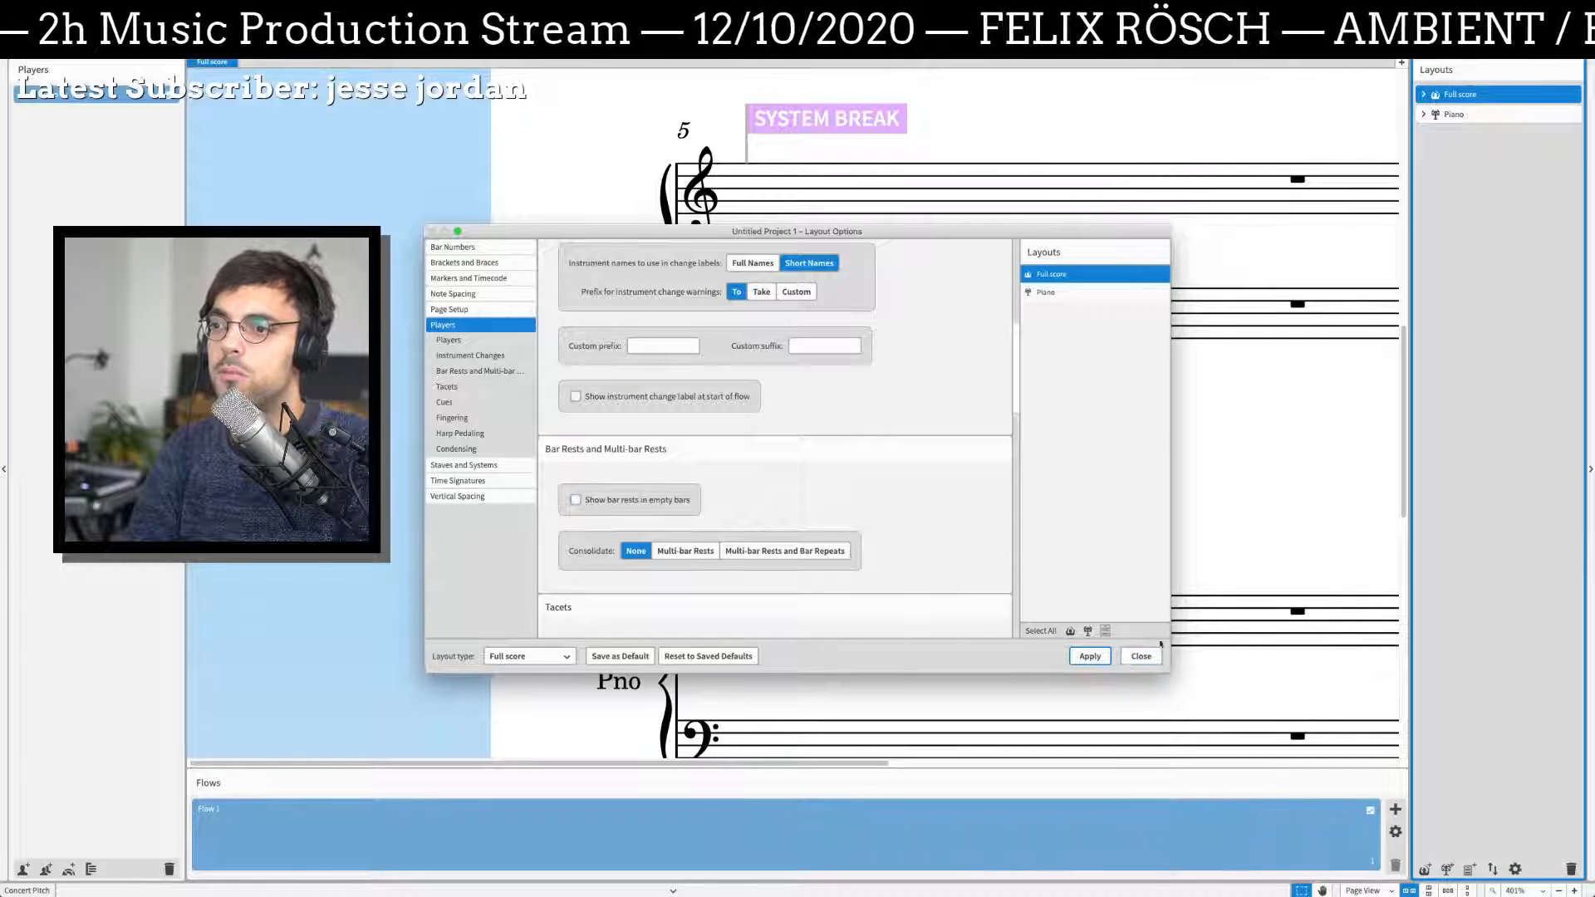
click(1090, 656)
click(1141, 657)
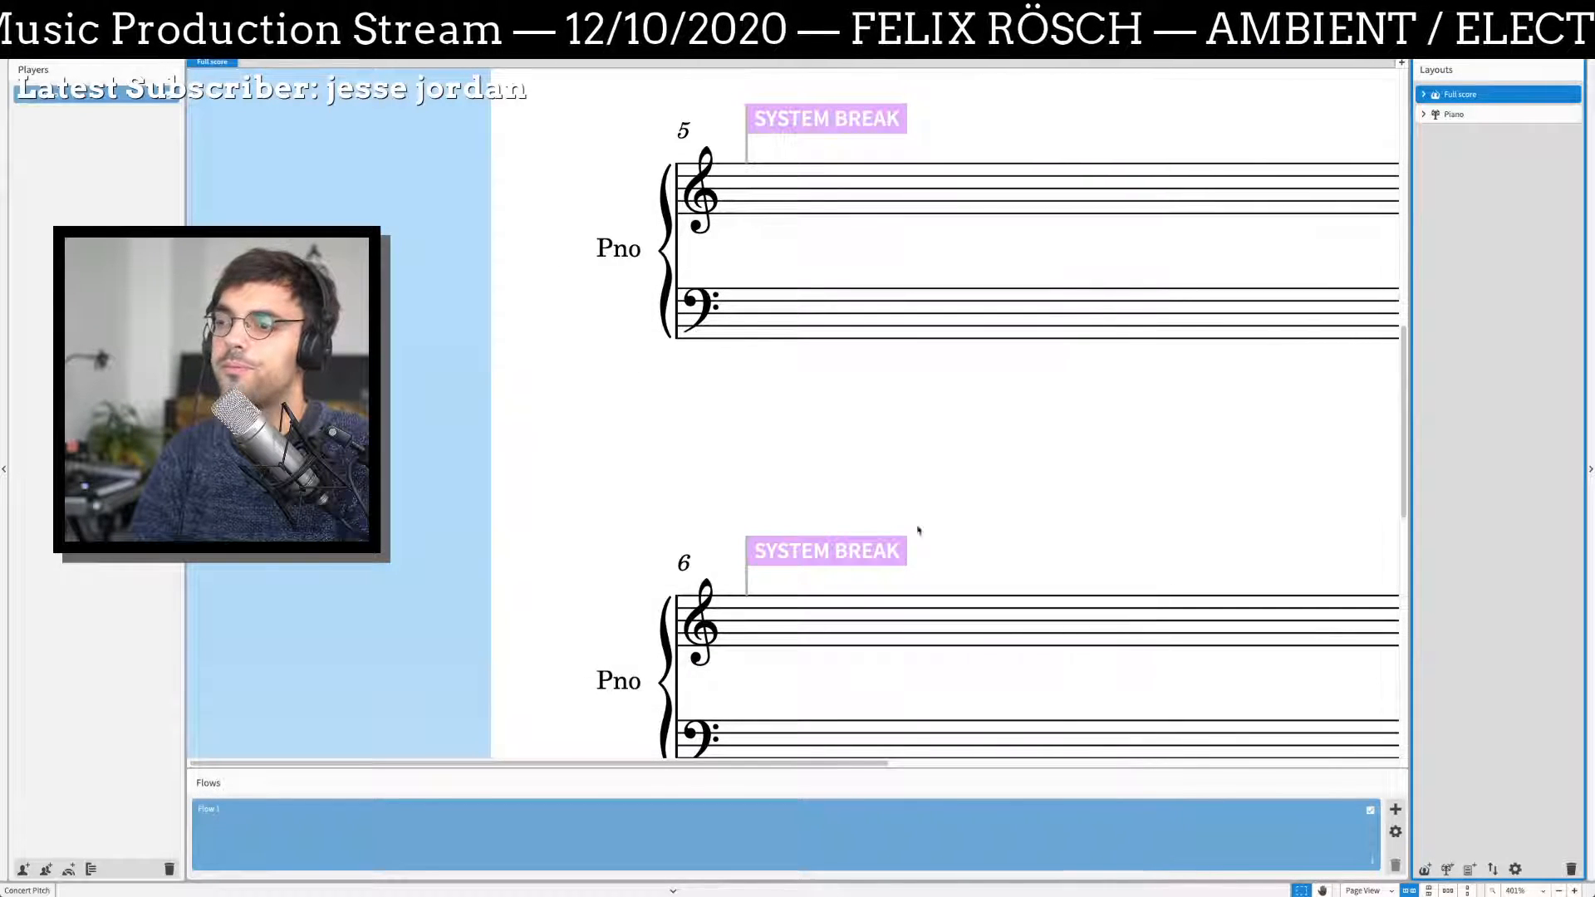
Step: Switch to Print mode and set the PDF export's destination folder to #random Project inside 01 Releases/06 Piano EP
scroll(872, 490, down, 4)
key(ctrl+2)
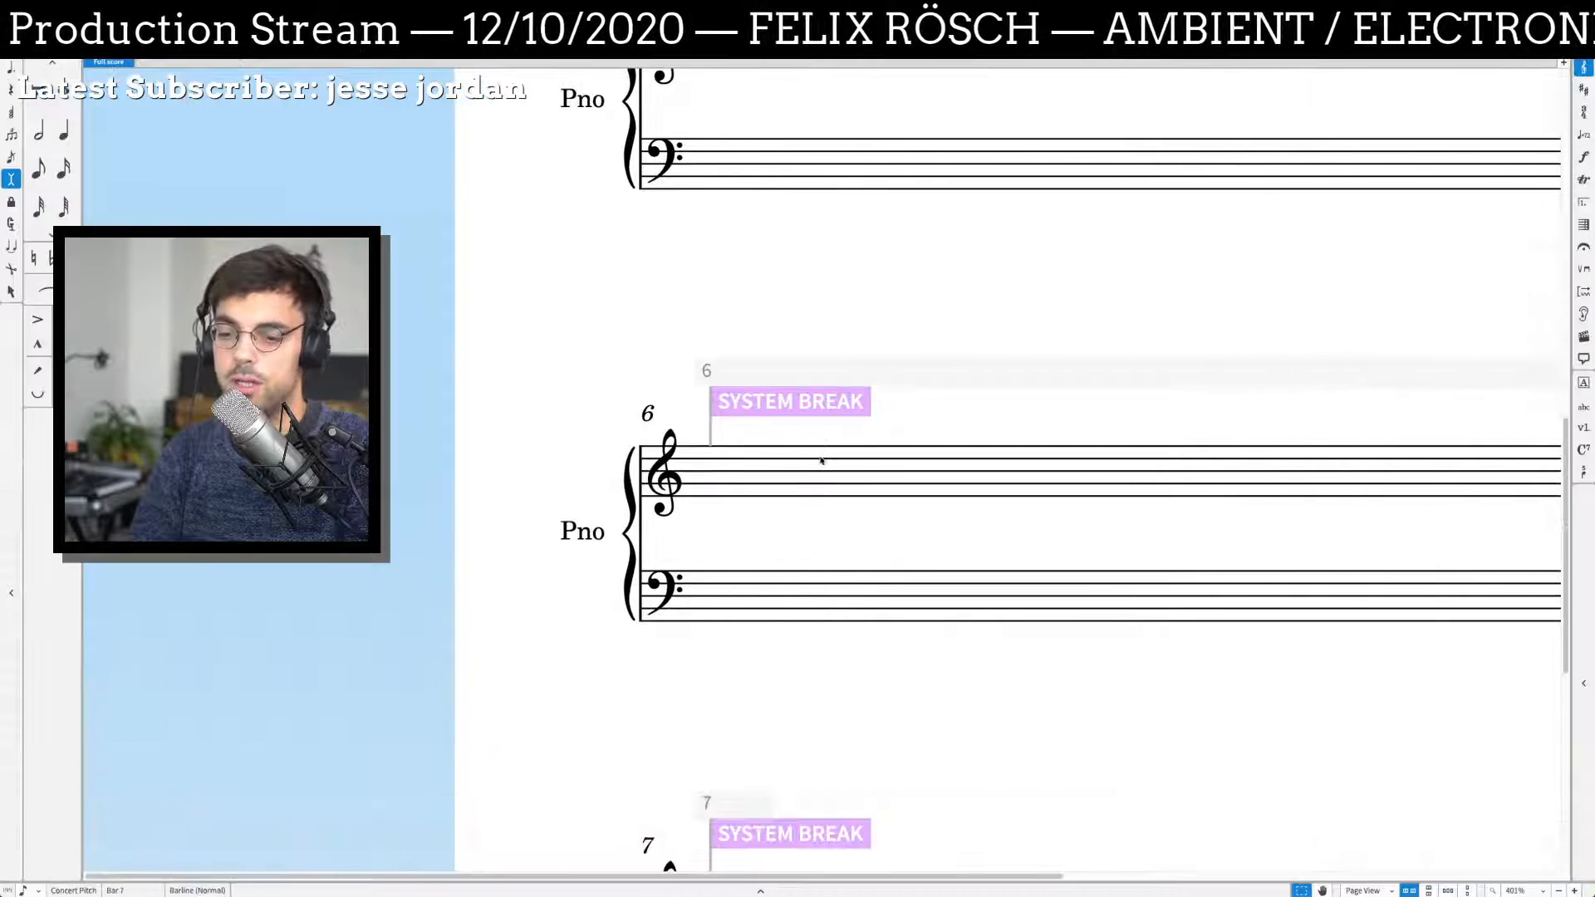
key(ctrl+5)
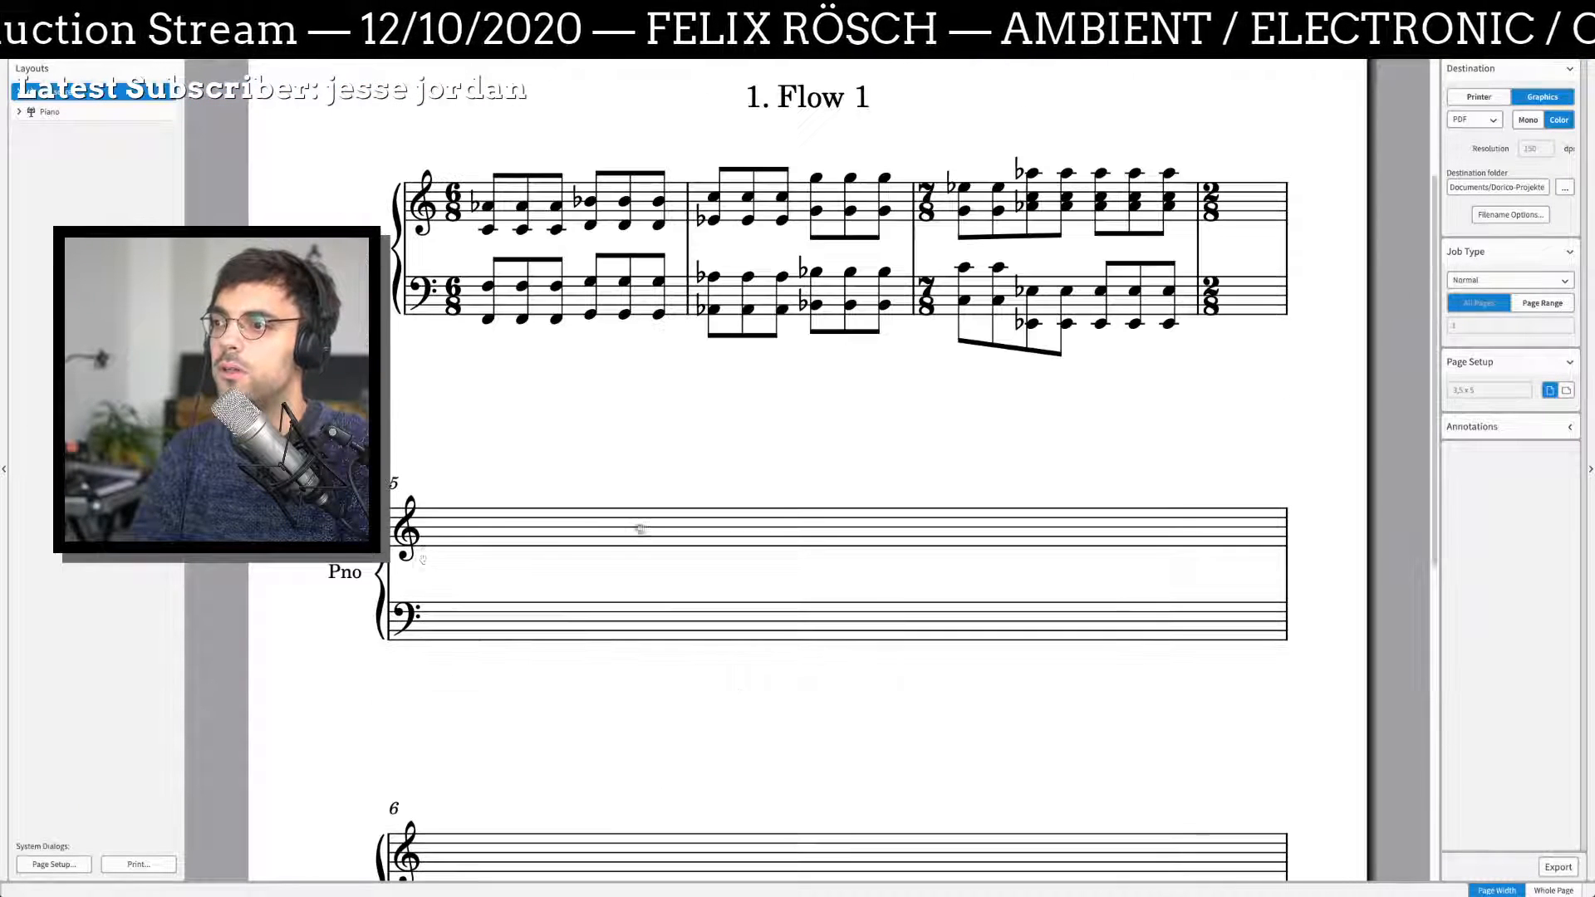
scroll(730, 722, down, 5)
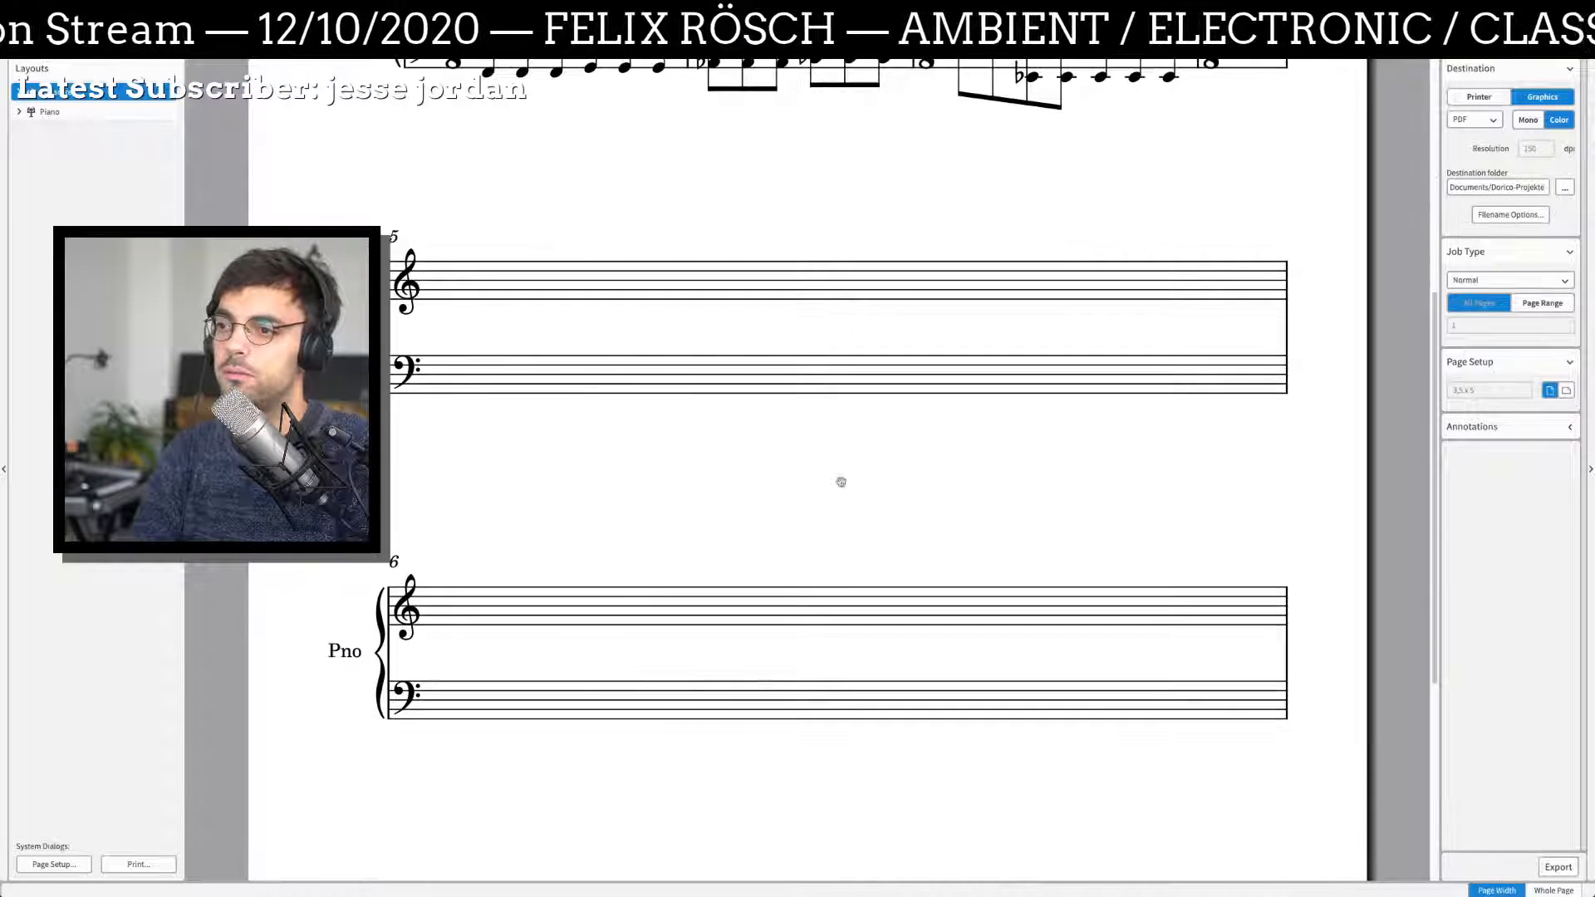
scroll(841, 482, up, 7)
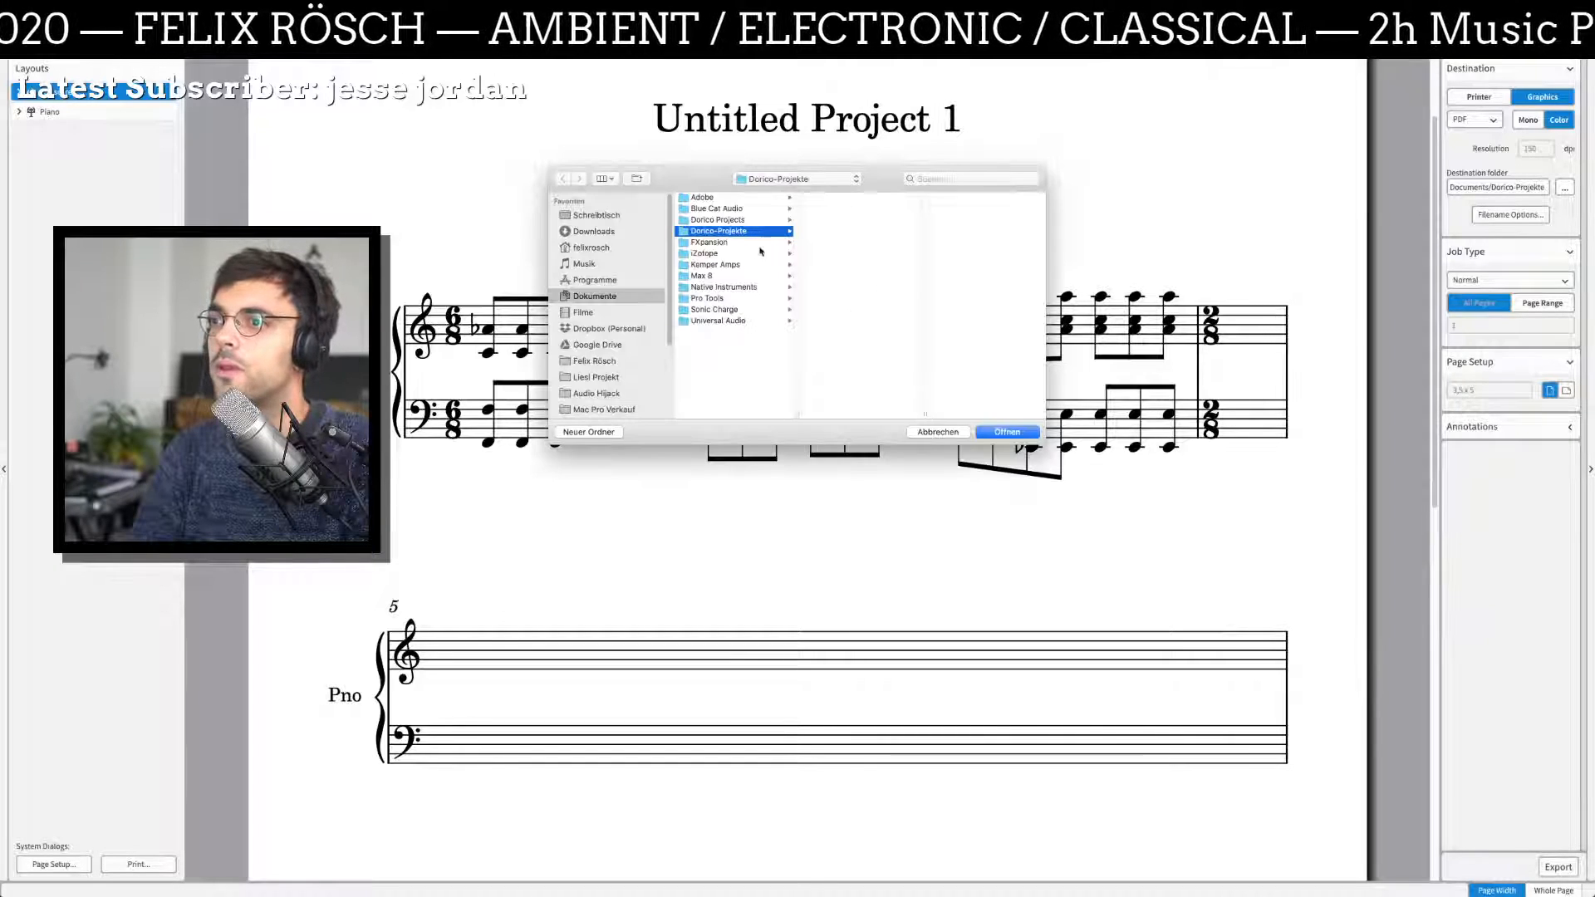
click(605, 363)
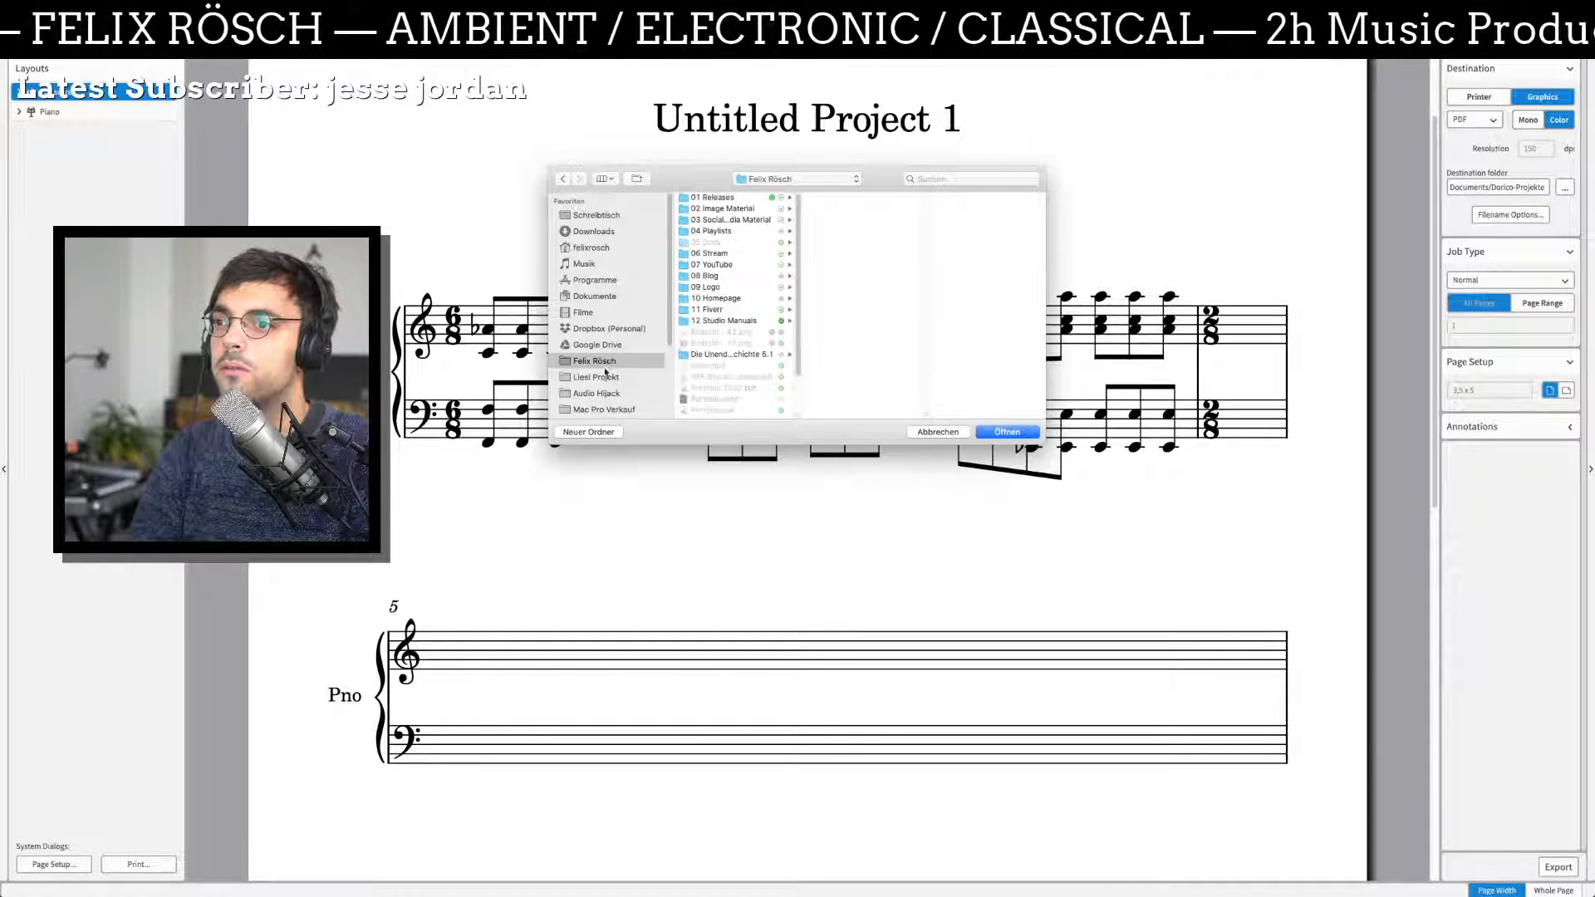
click(713, 198)
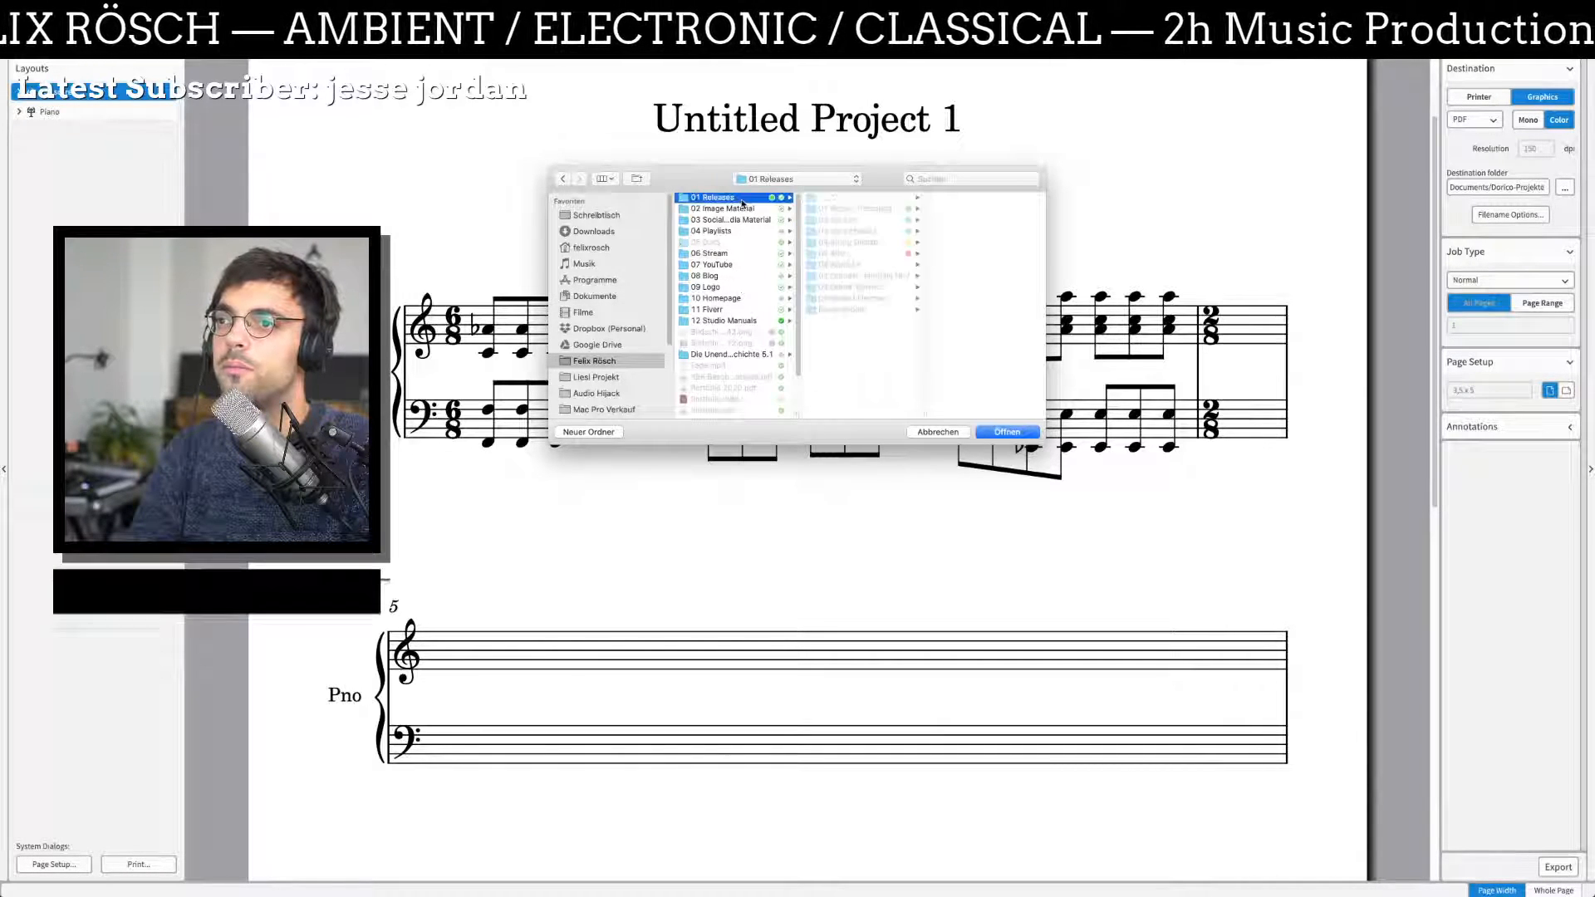
click(866, 265)
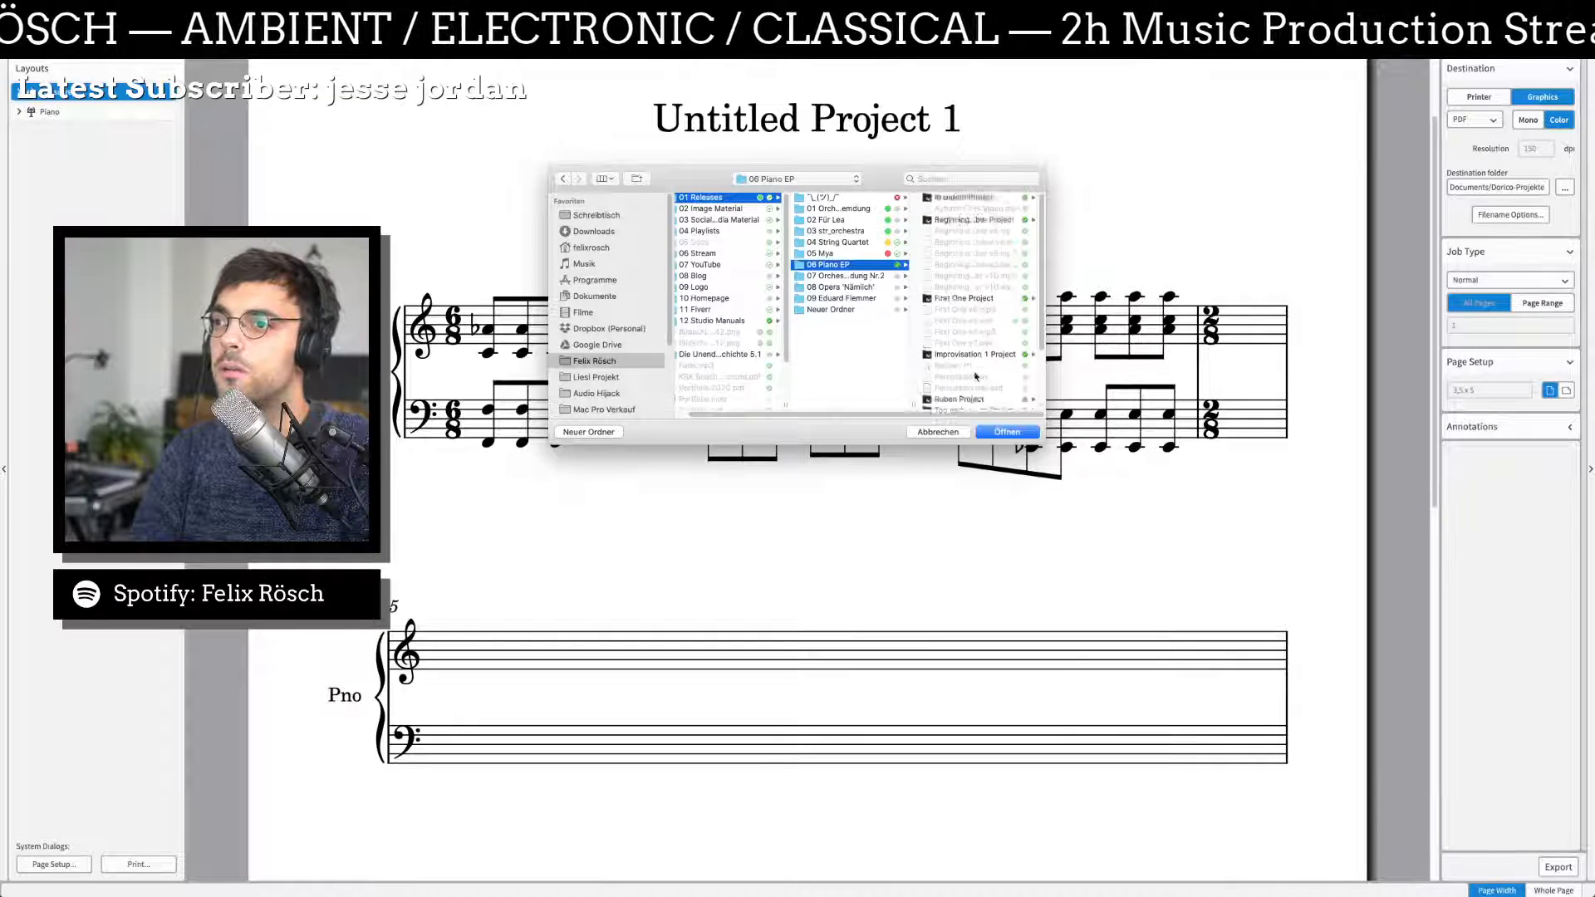
scroll(976, 377, down, 3)
scroll(993, 333, up, 3)
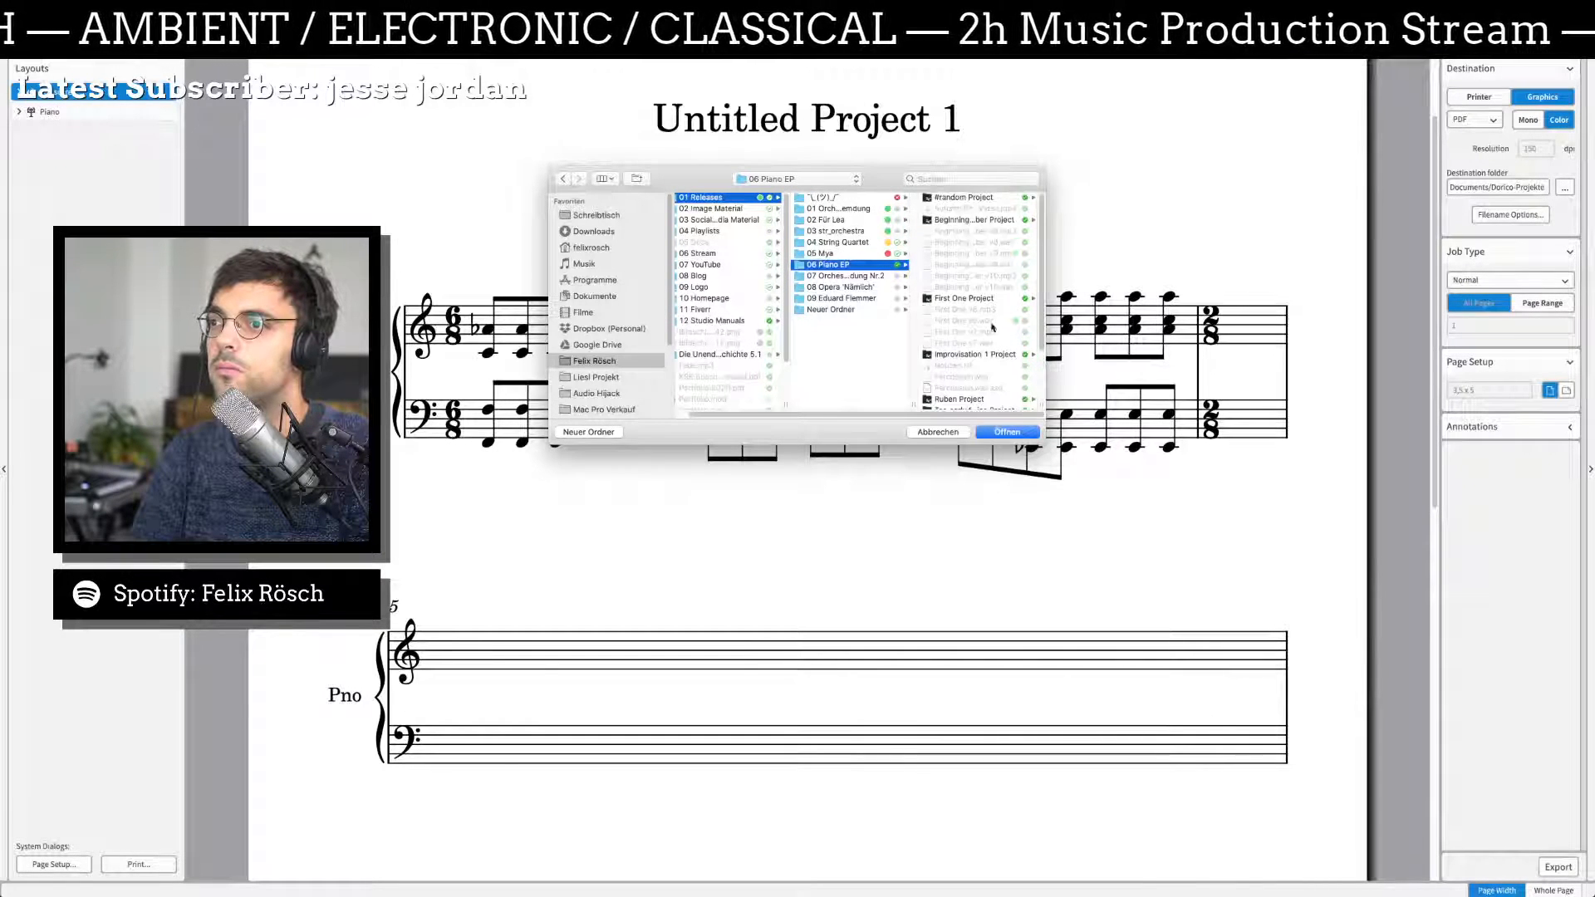
click(965, 199)
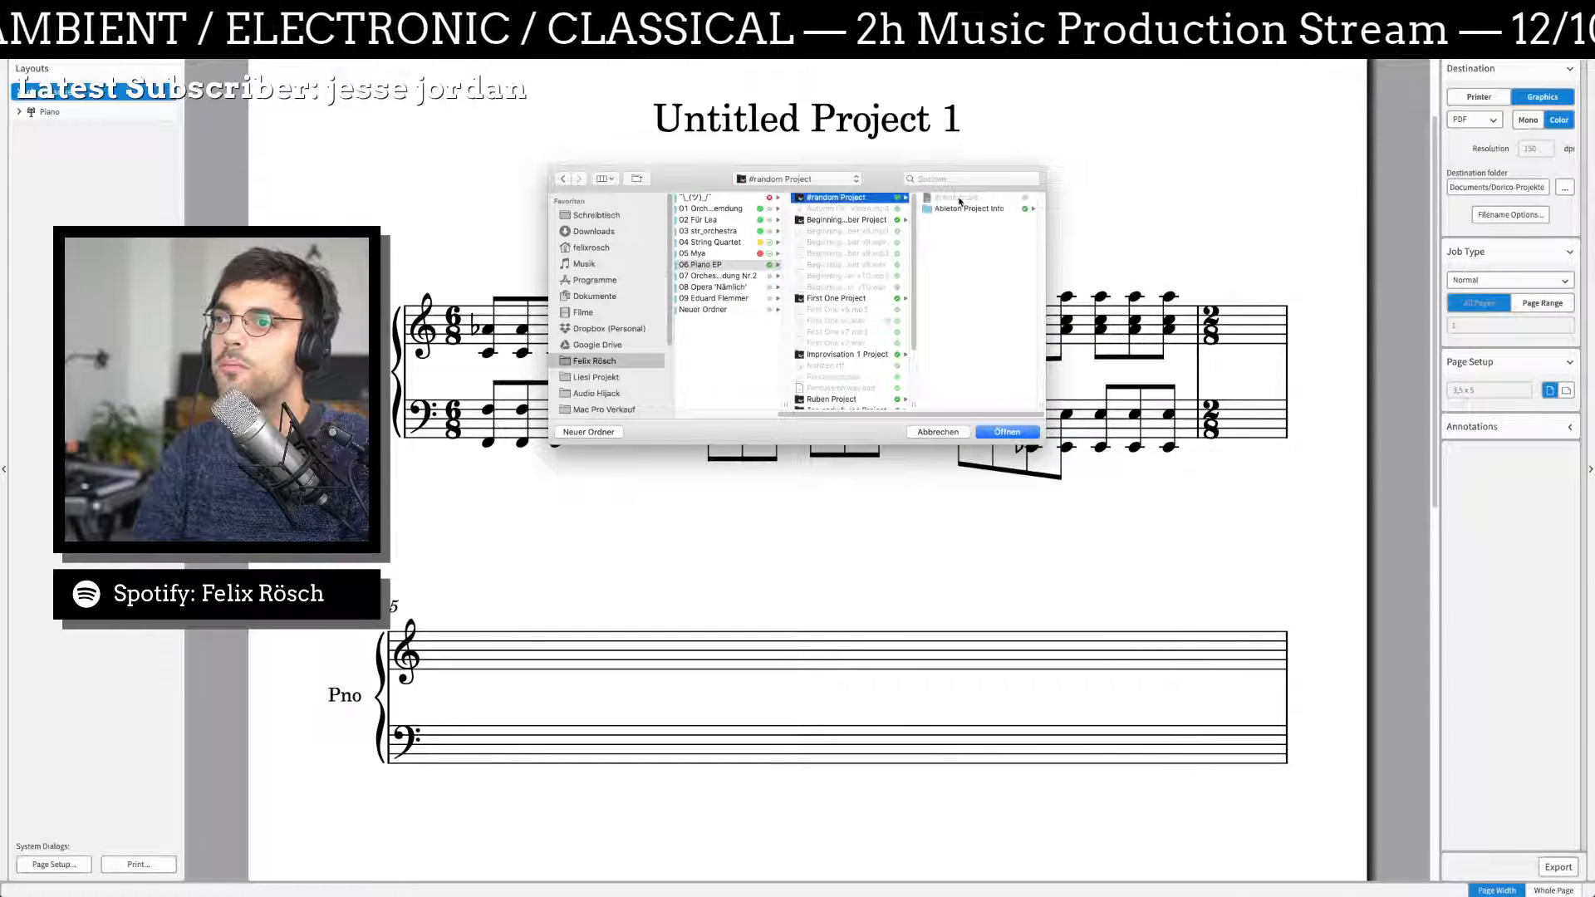
click(1007, 433)
Step: Return to Setup mode and rename the score's only flow as #random
key(ctrl+1)
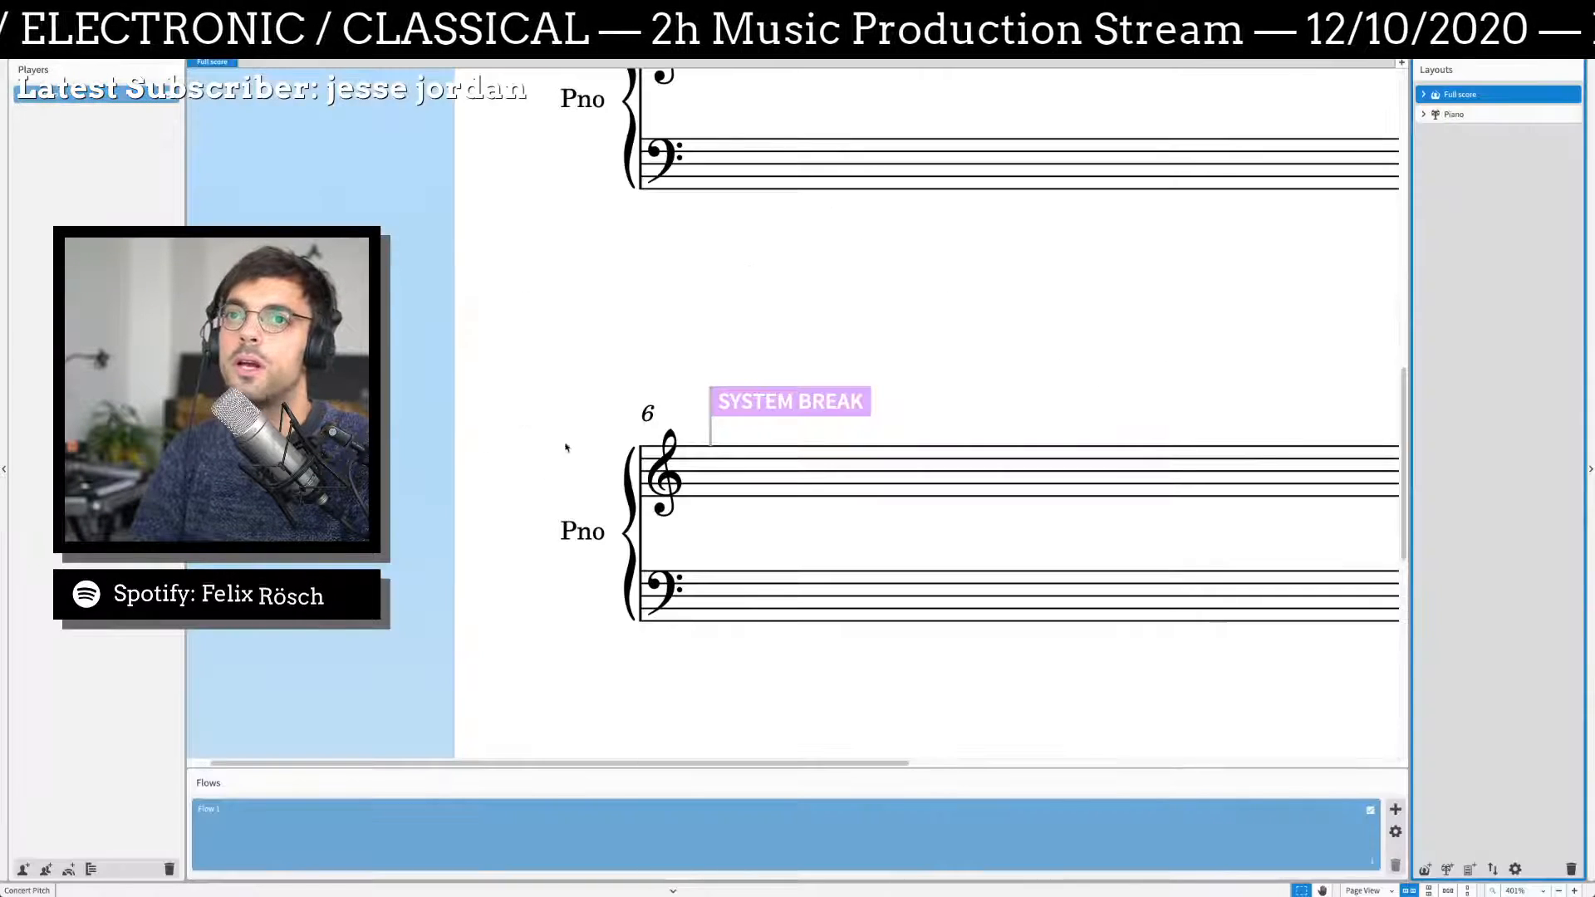
click(254, 830)
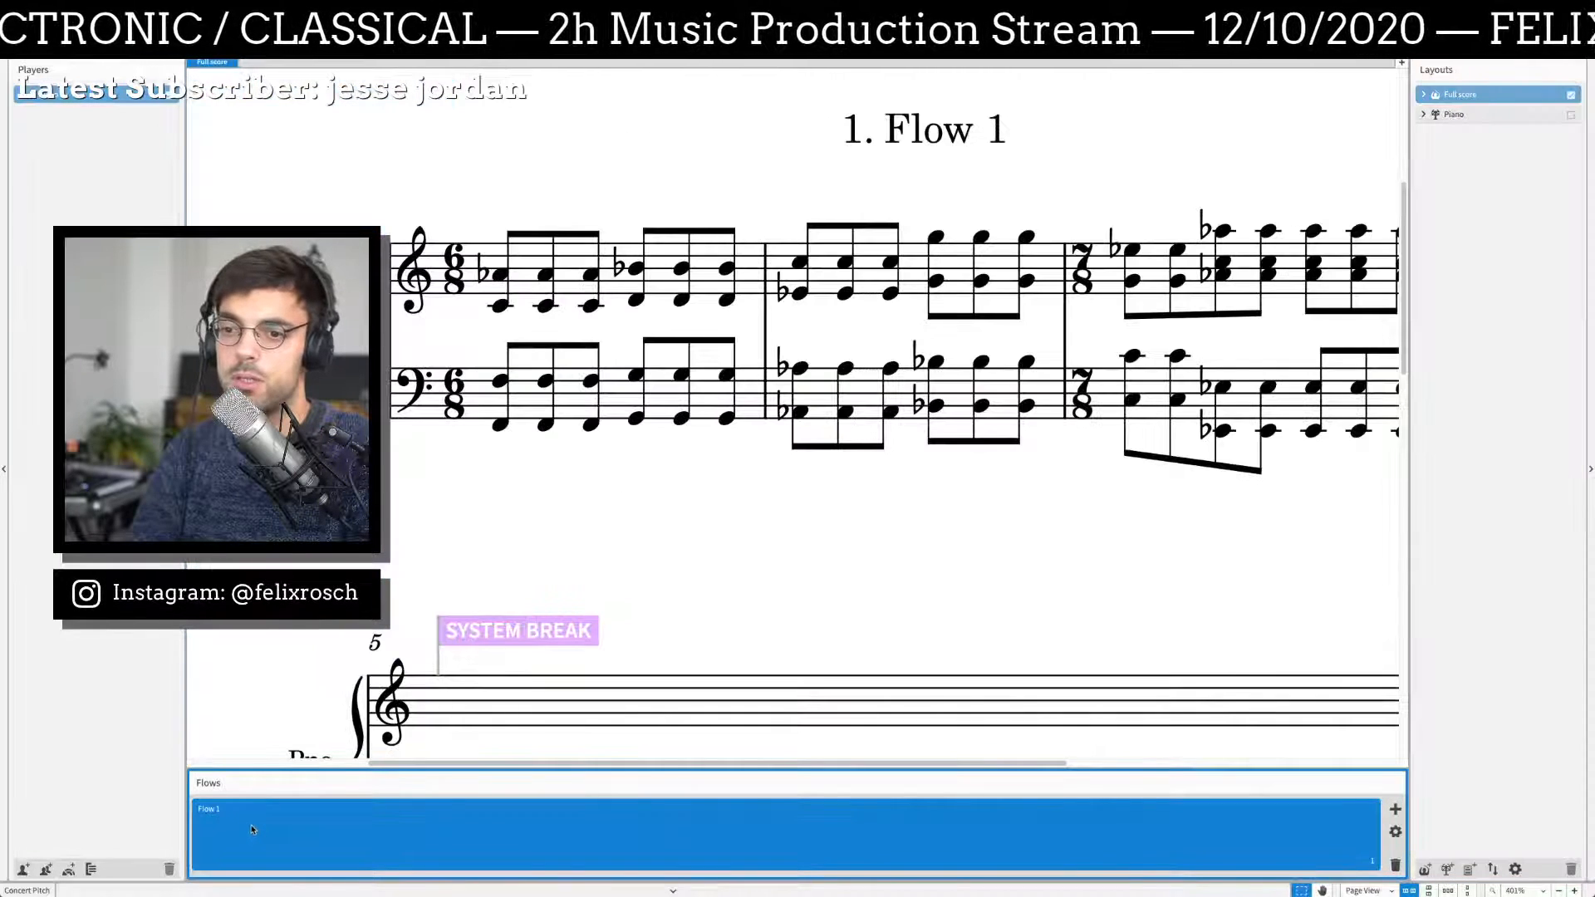
double_click(253, 830)
key(BackSpace)
key(BackSpace)
key(BackSpace)
key(BackSpace)
key(BackSpace)
key(BackSpace)
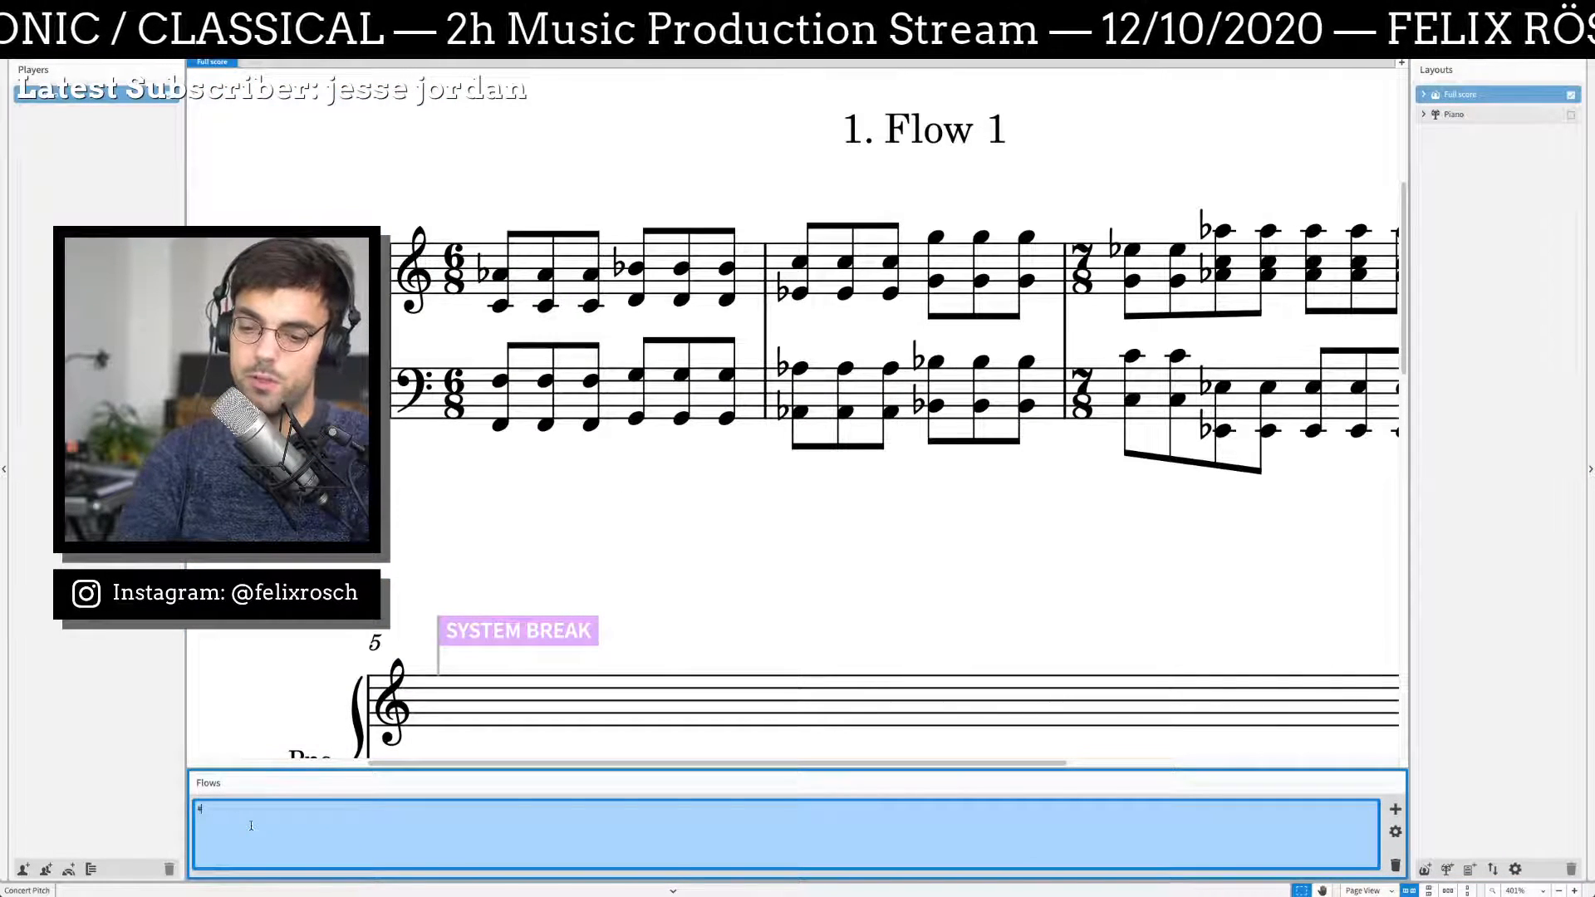
text(#ra)
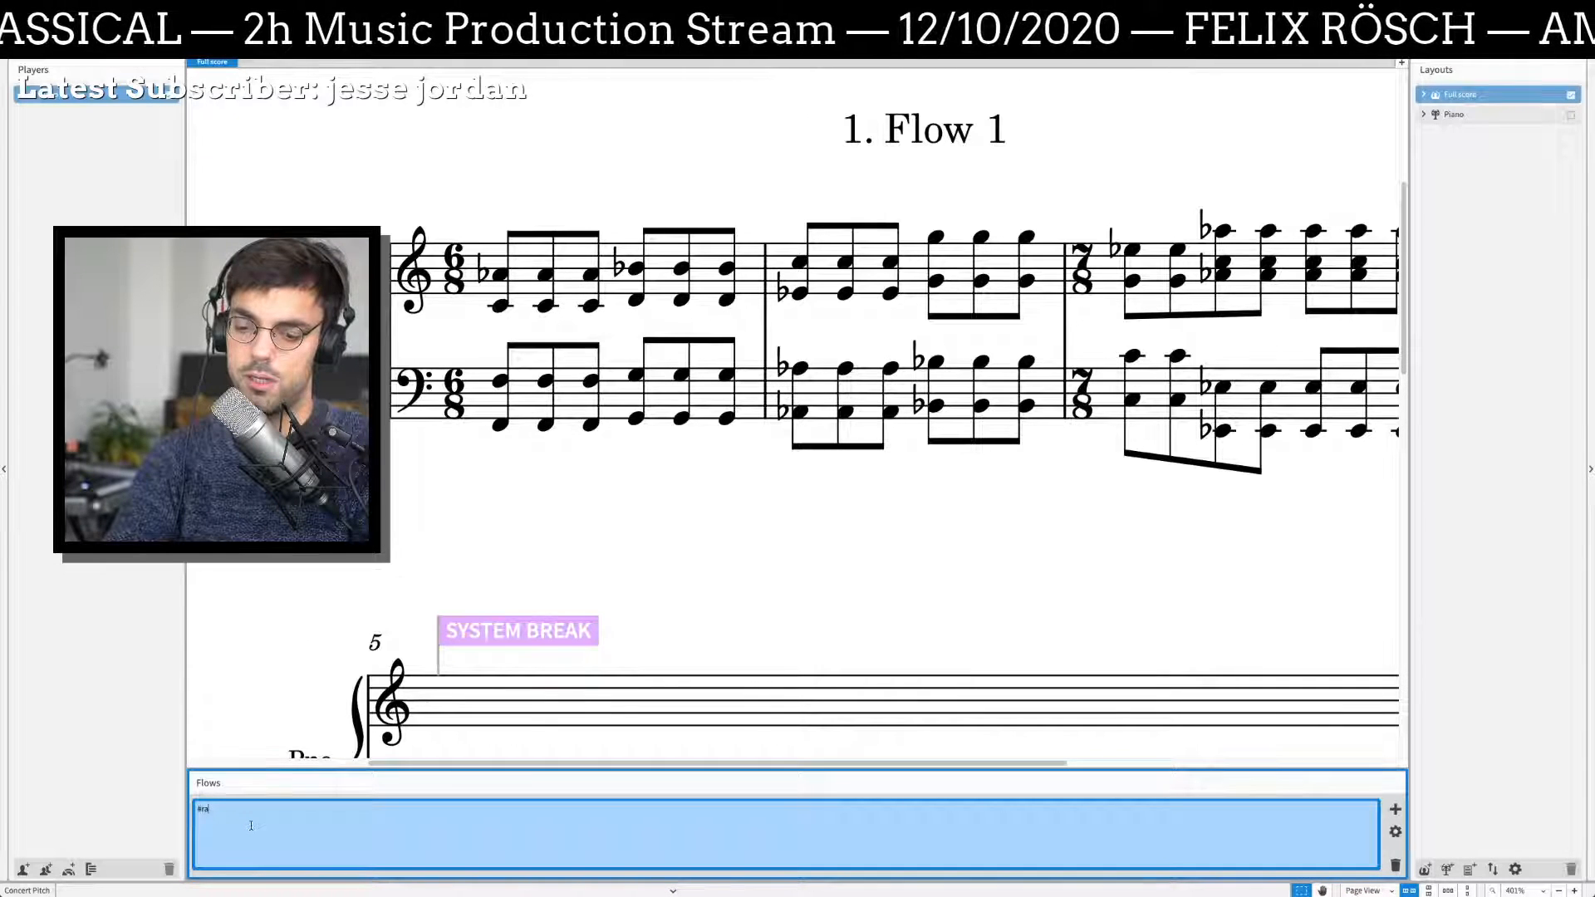
text(dnom)
key(Return)
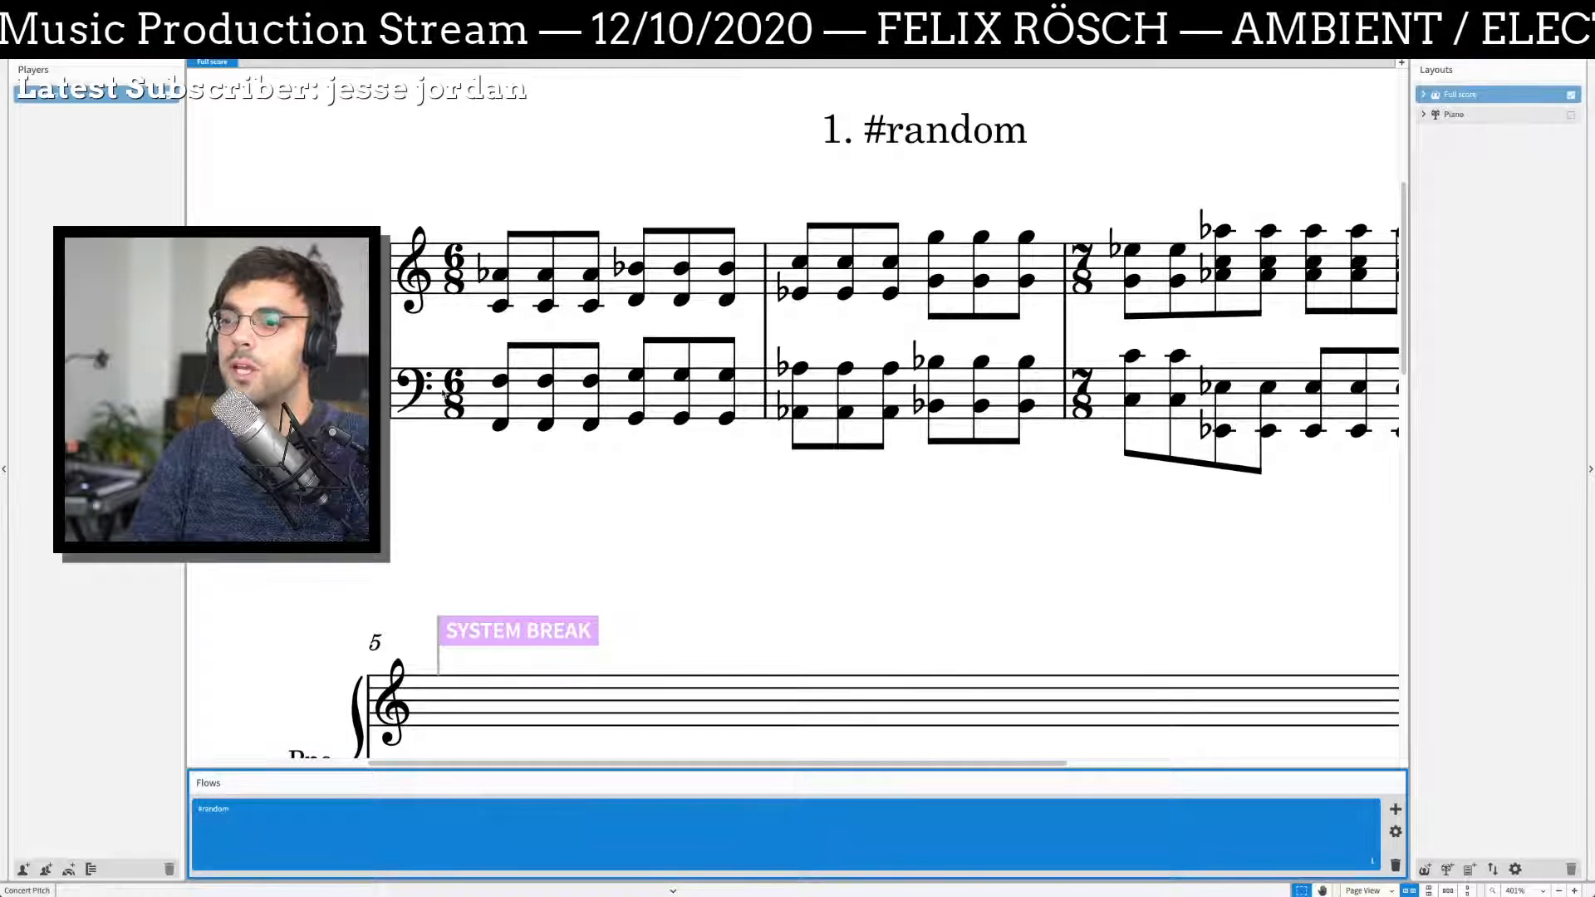
Step: Set the project title to Piano EP in Project Info
right_click(413, 805)
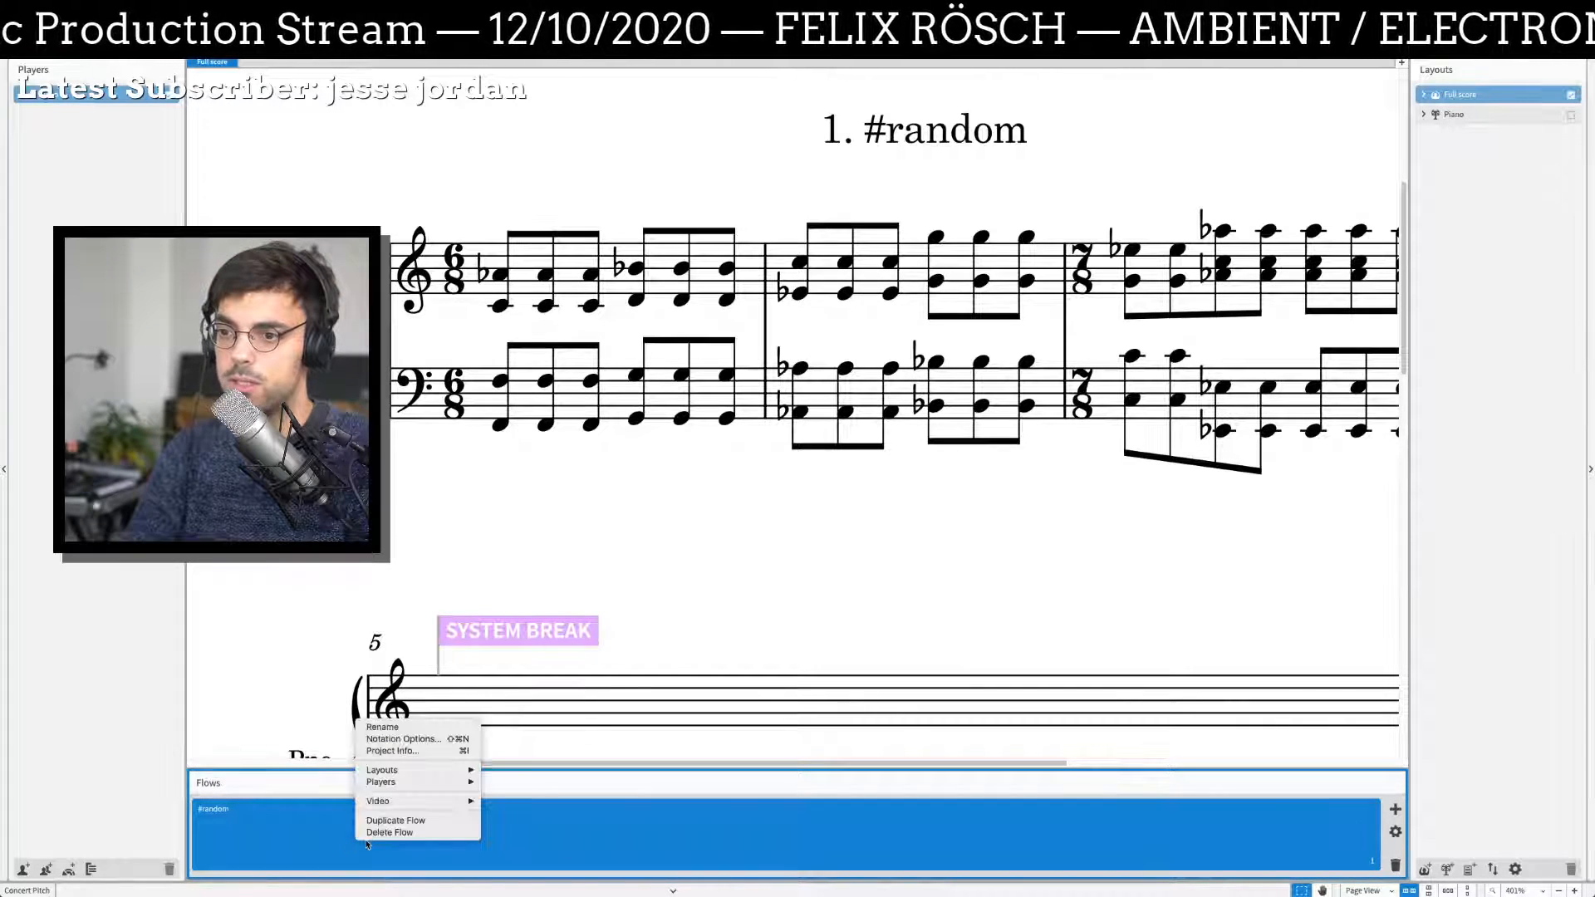
click(413, 752)
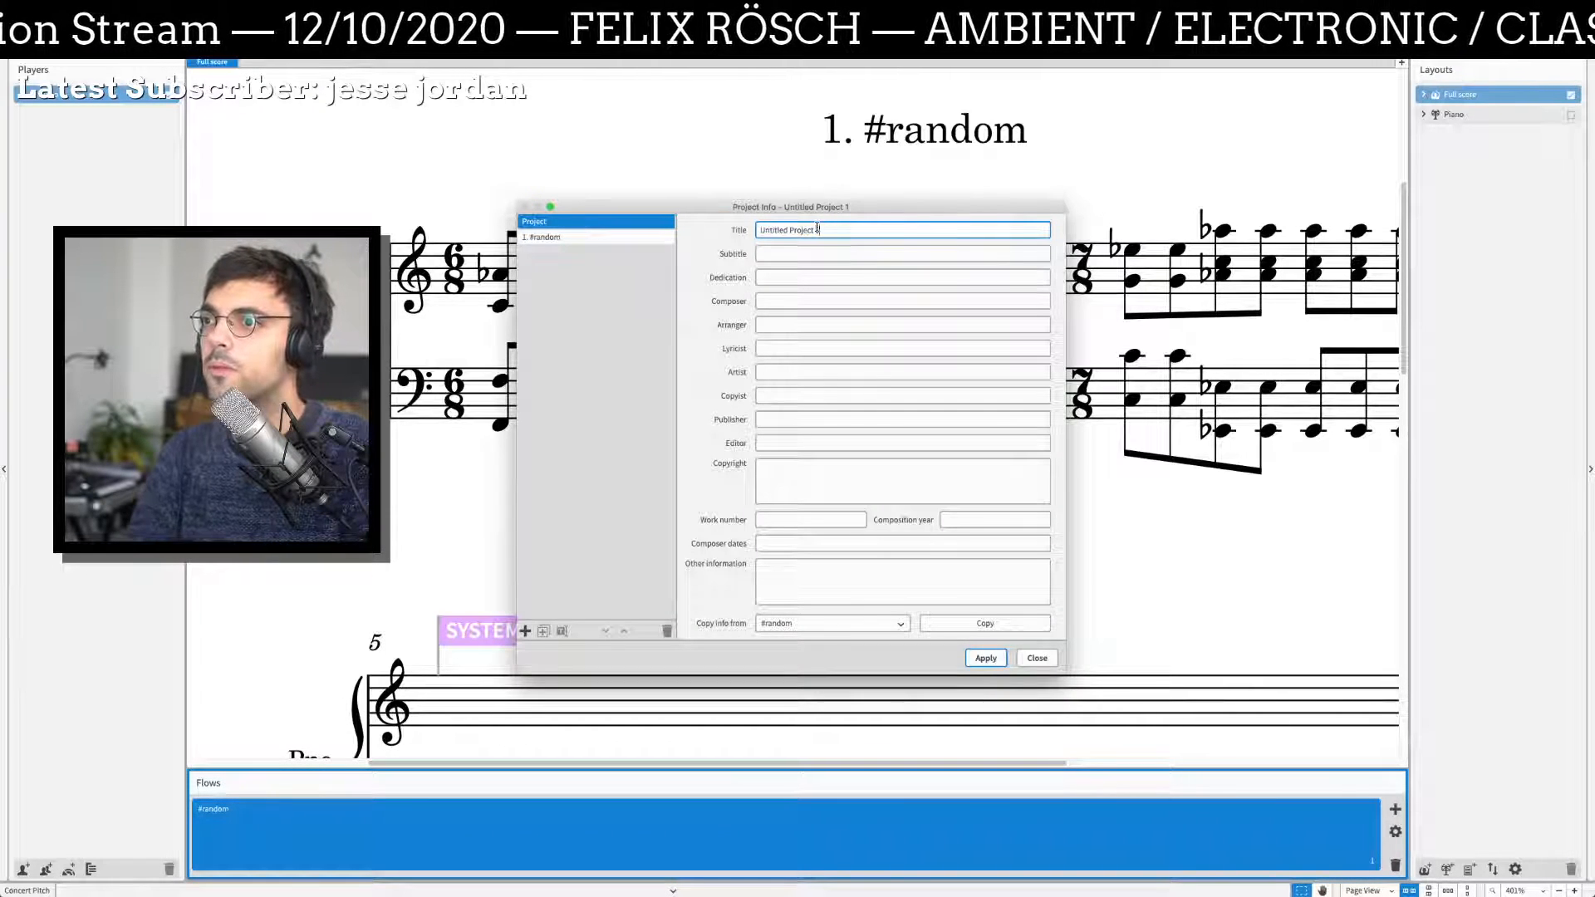
triple_click(817, 229)
text(Piano EP)
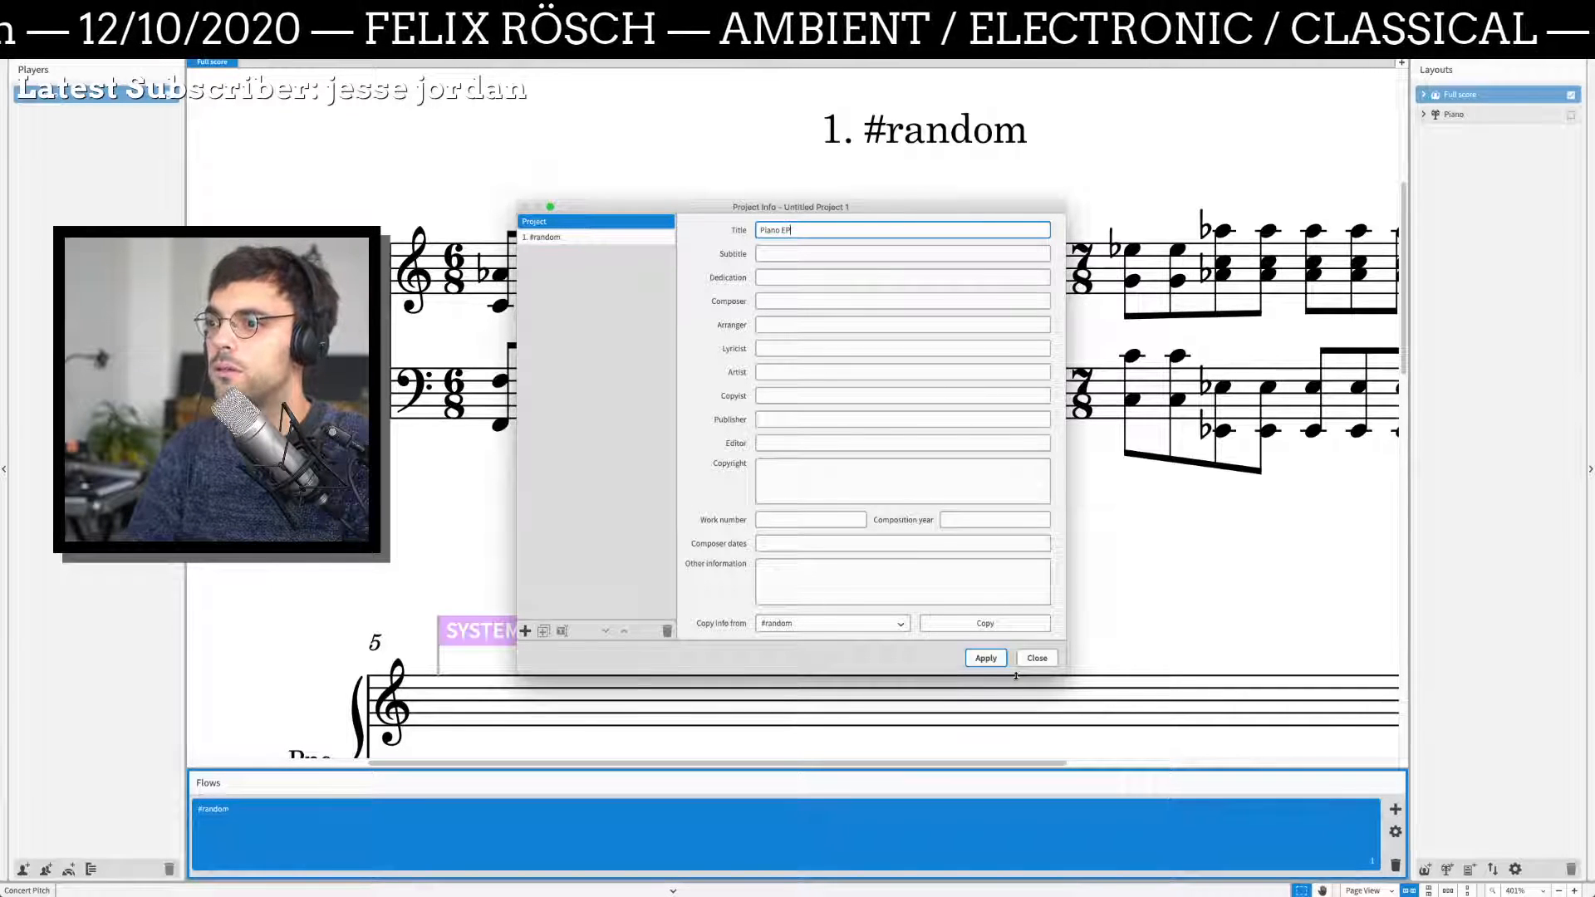
click(992, 663)
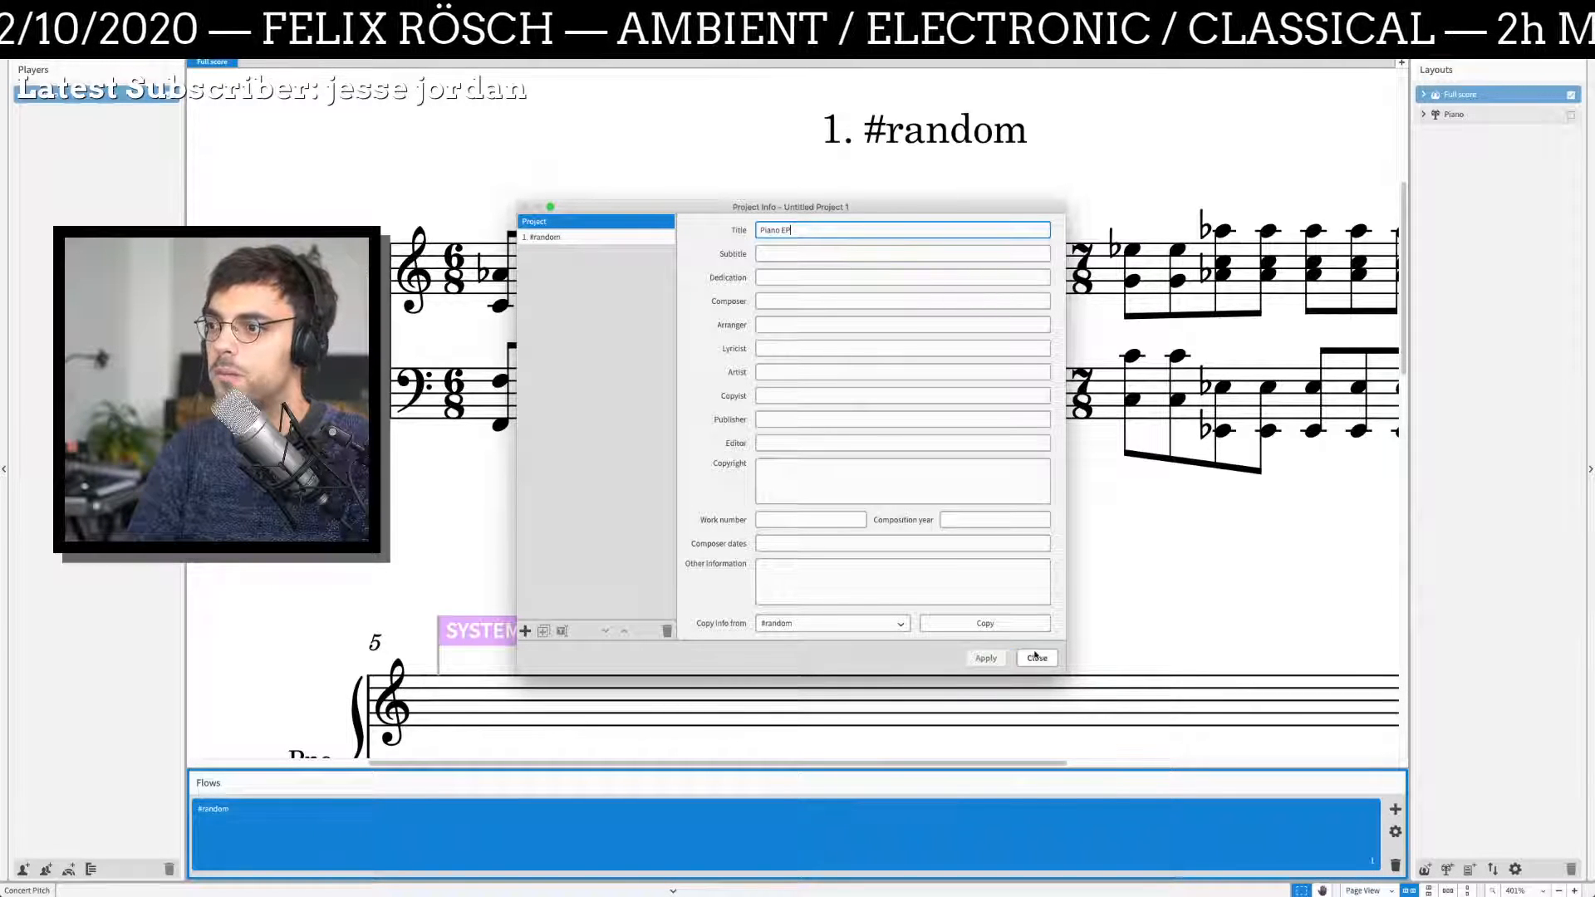
click(1036, 657)
Step: Export the full score as a PDF from Print mode and preview the exported file in the #random Project folder in Finder
key(super+5)
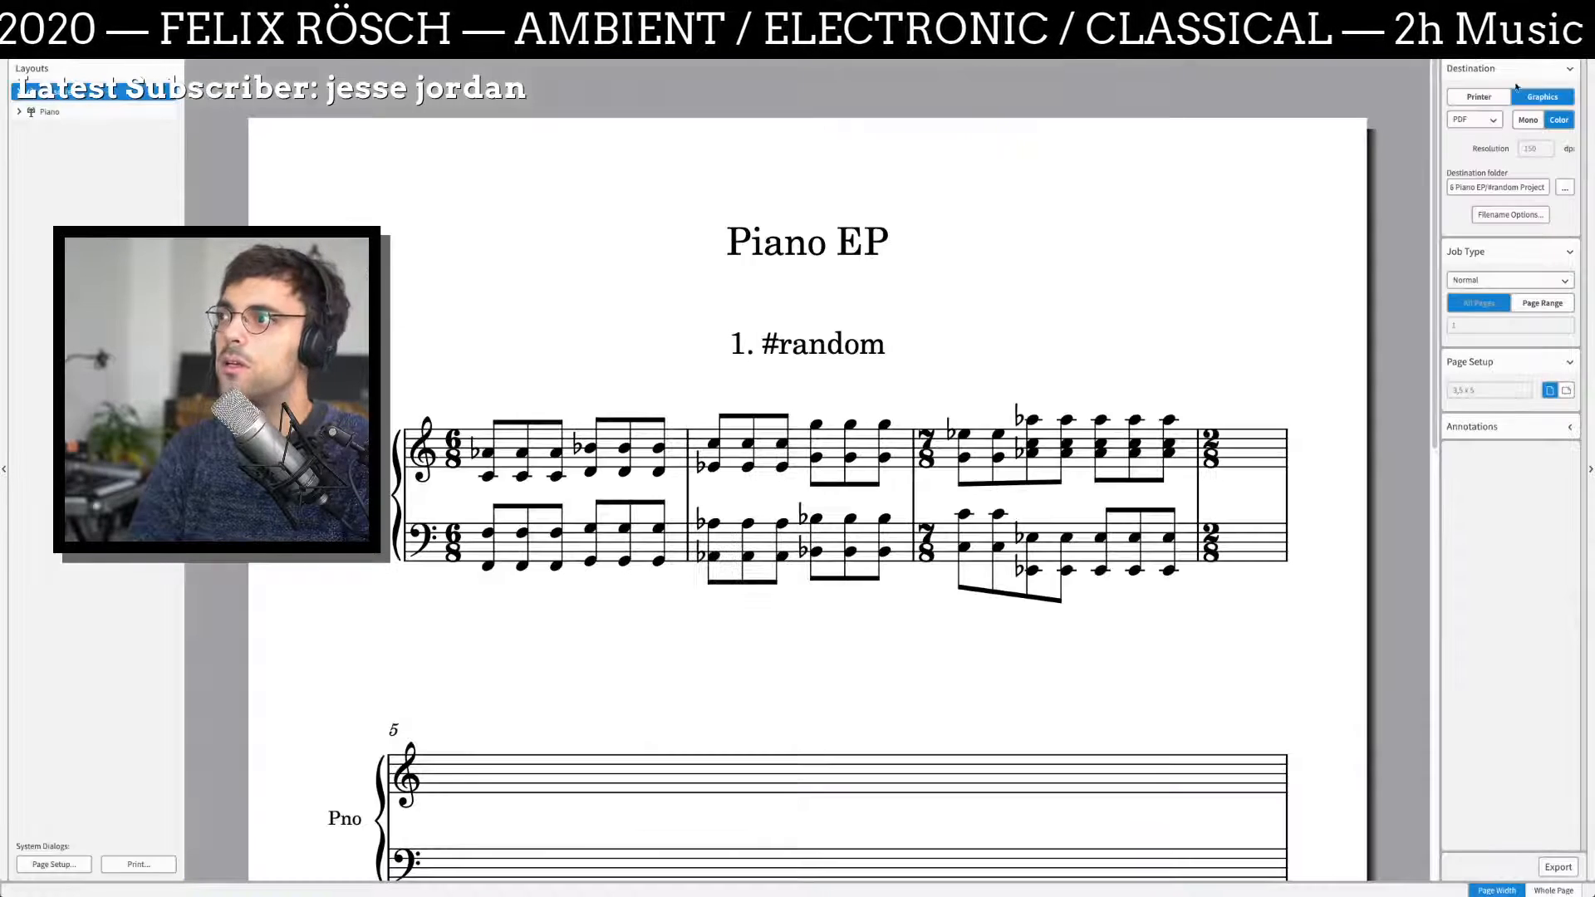
click(1565, 869)
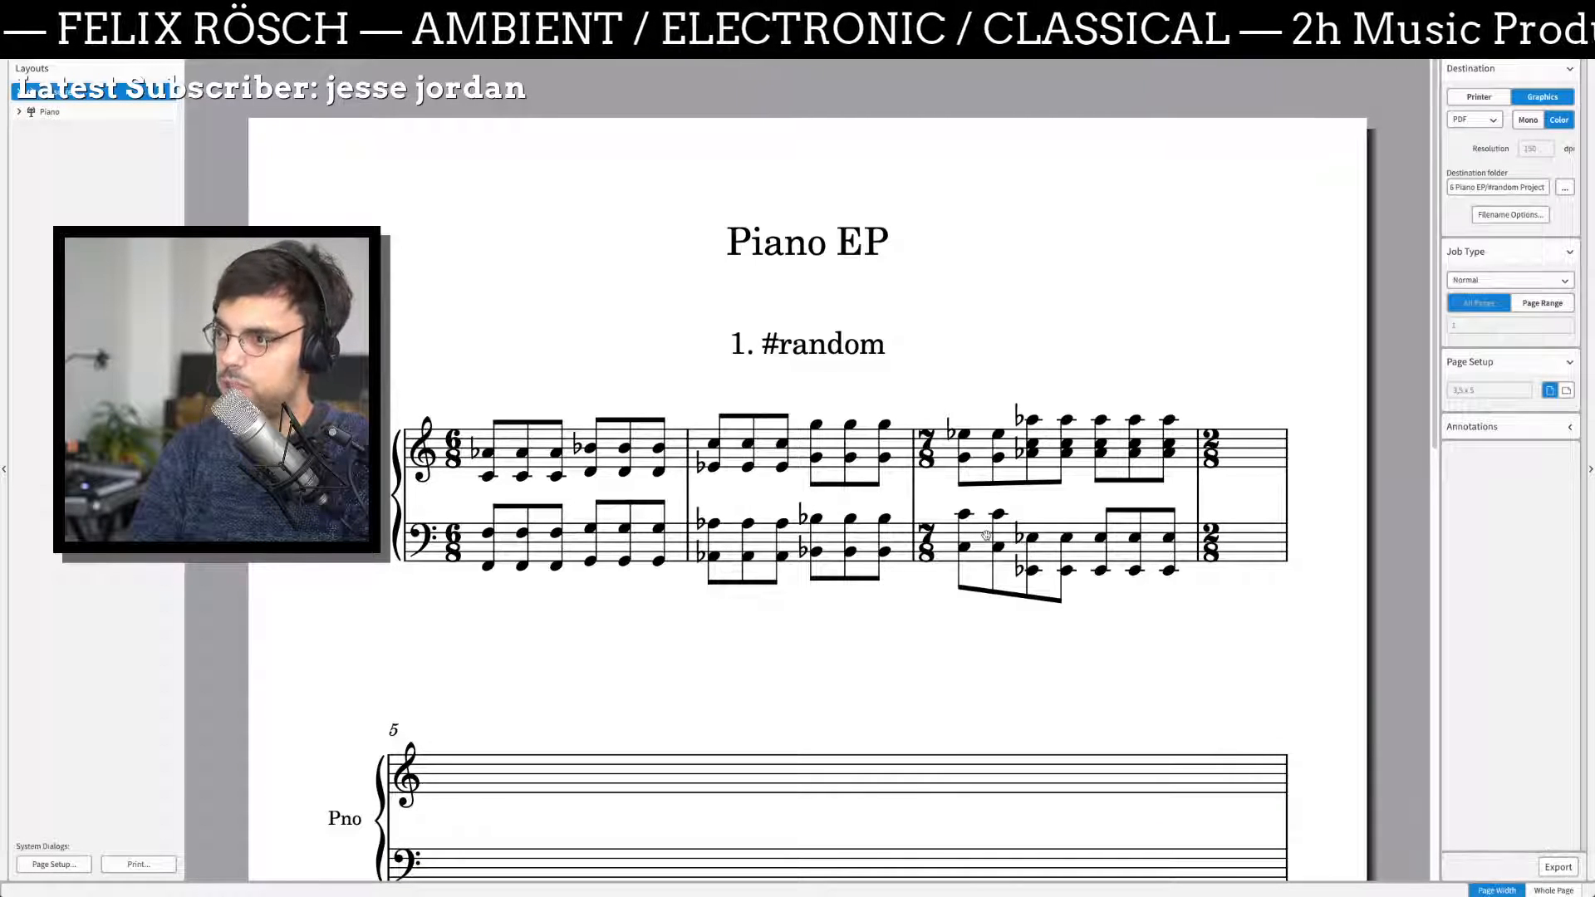
key(super+Tab)
key(super+Tab)
key(super+Tab)
key(super+Tab)
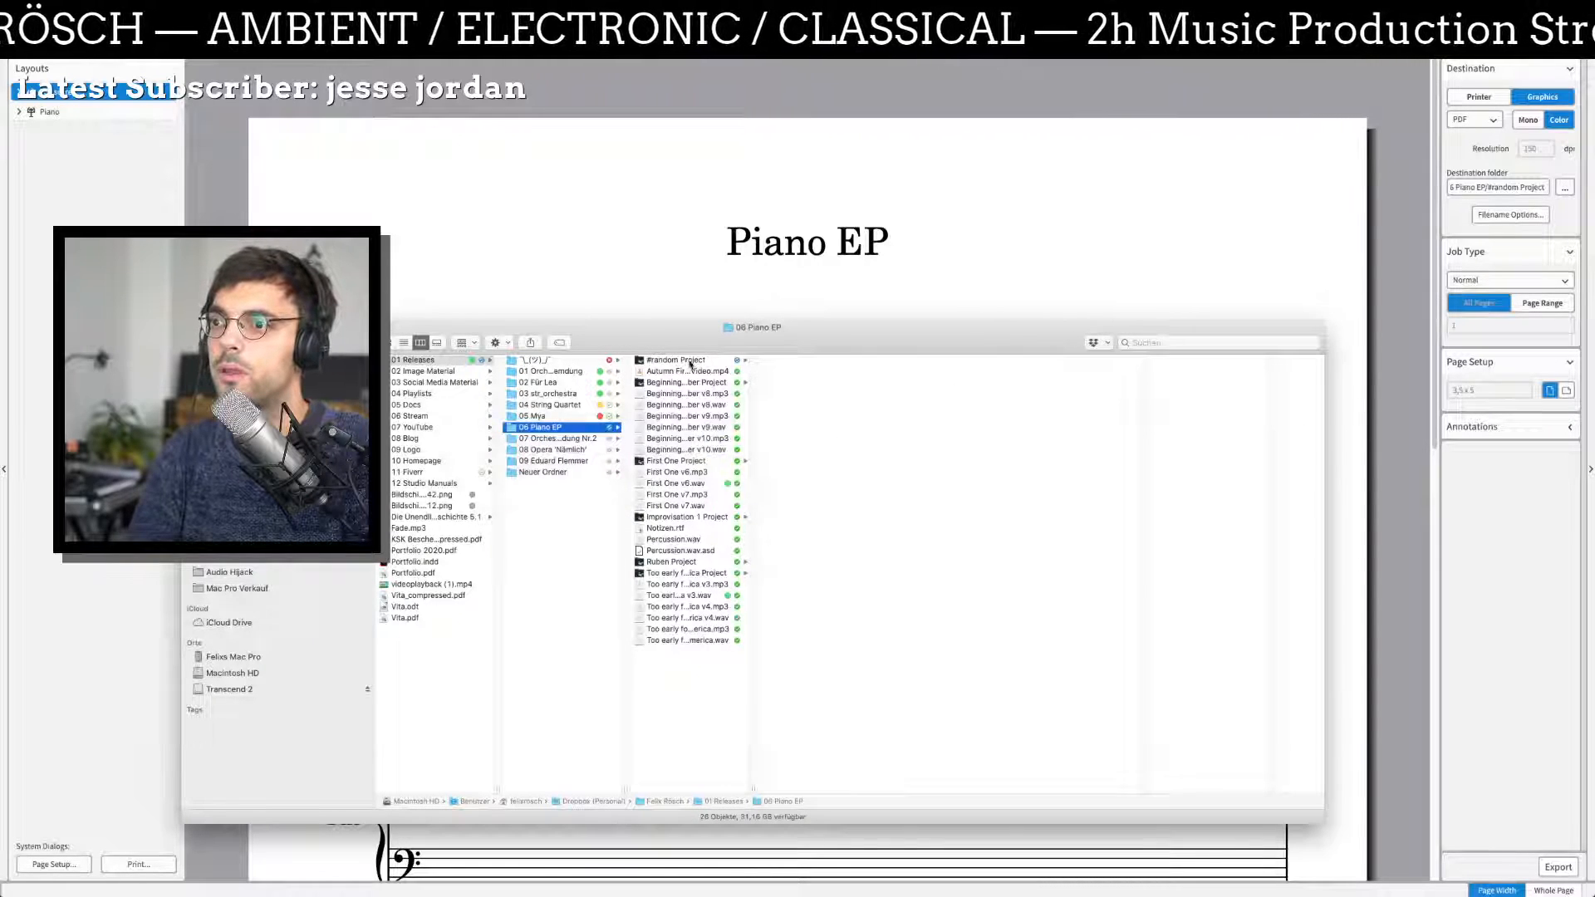
click(690, 363)
click(823, 372)
key(space)
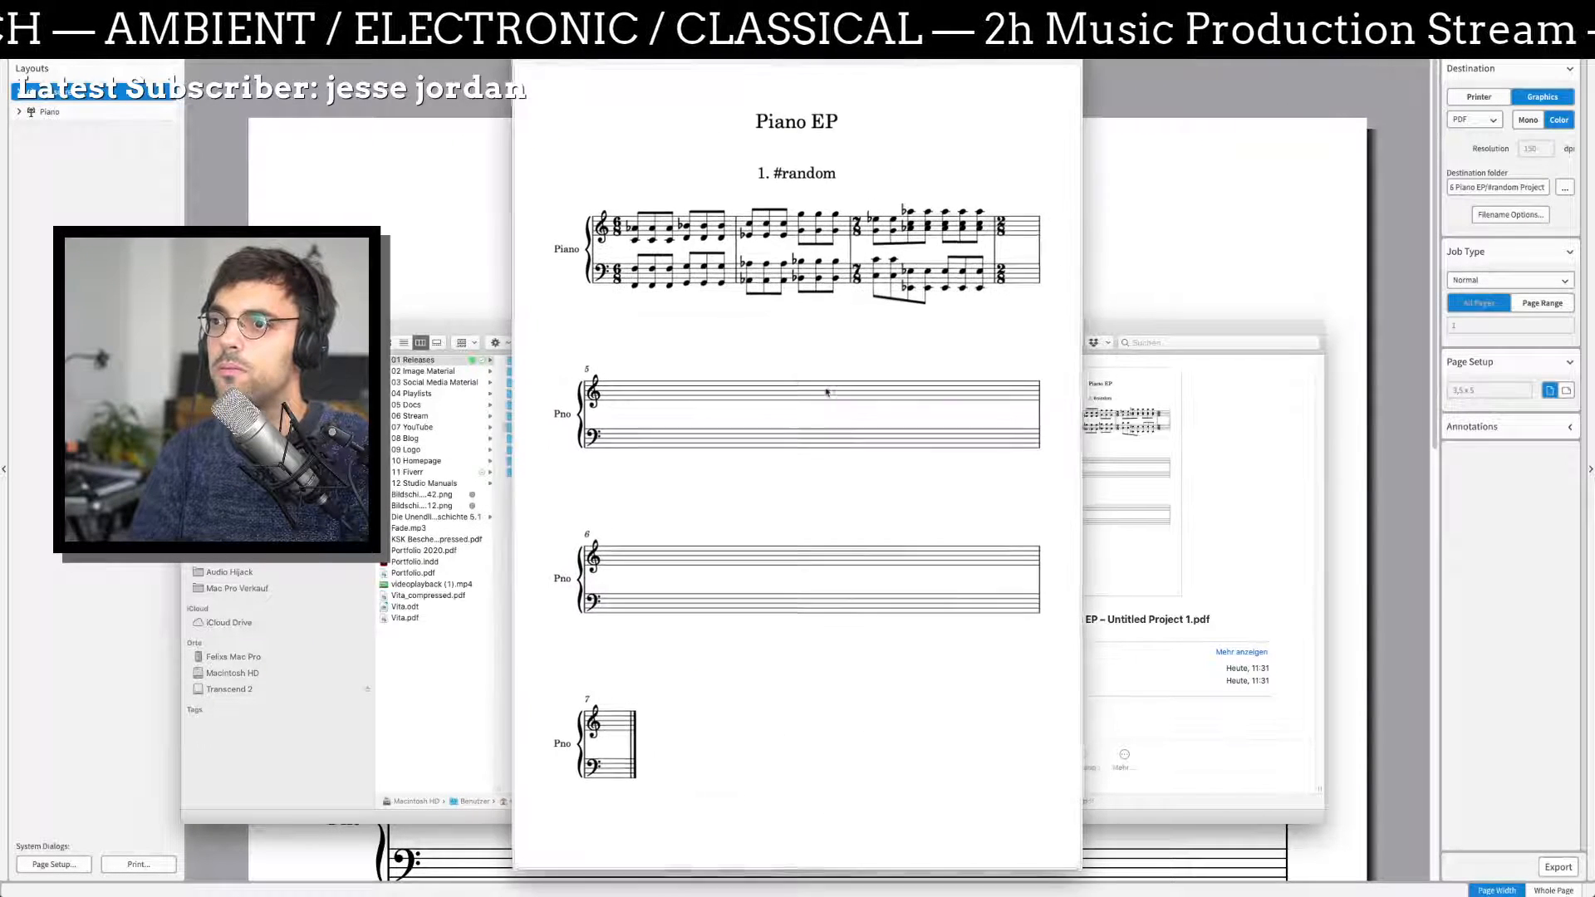
key(space)
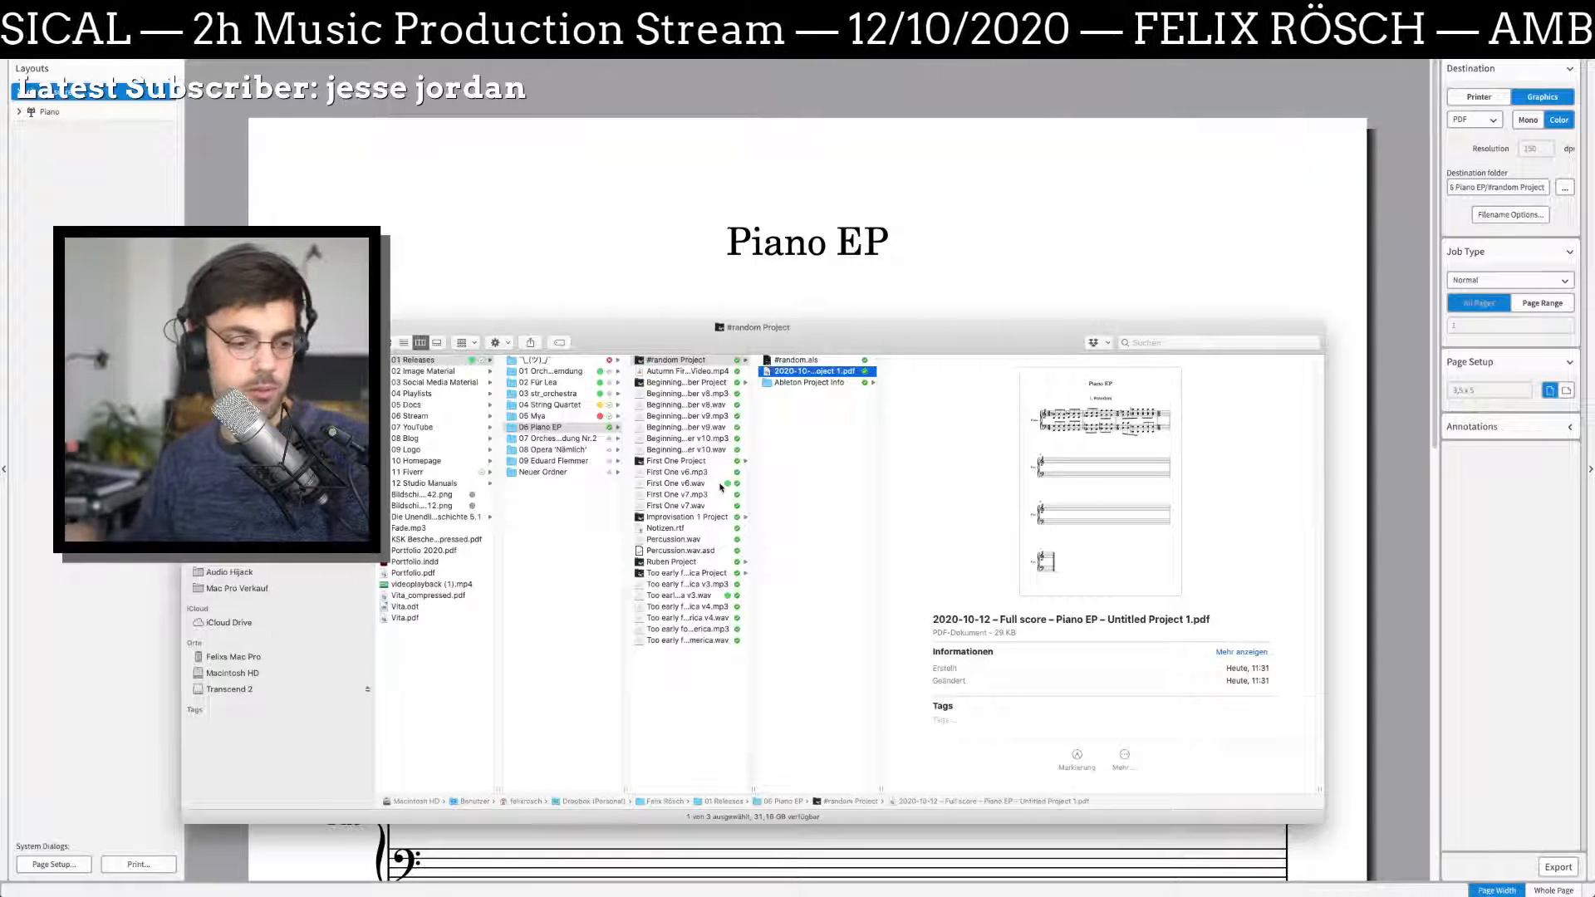
click(559, 284)
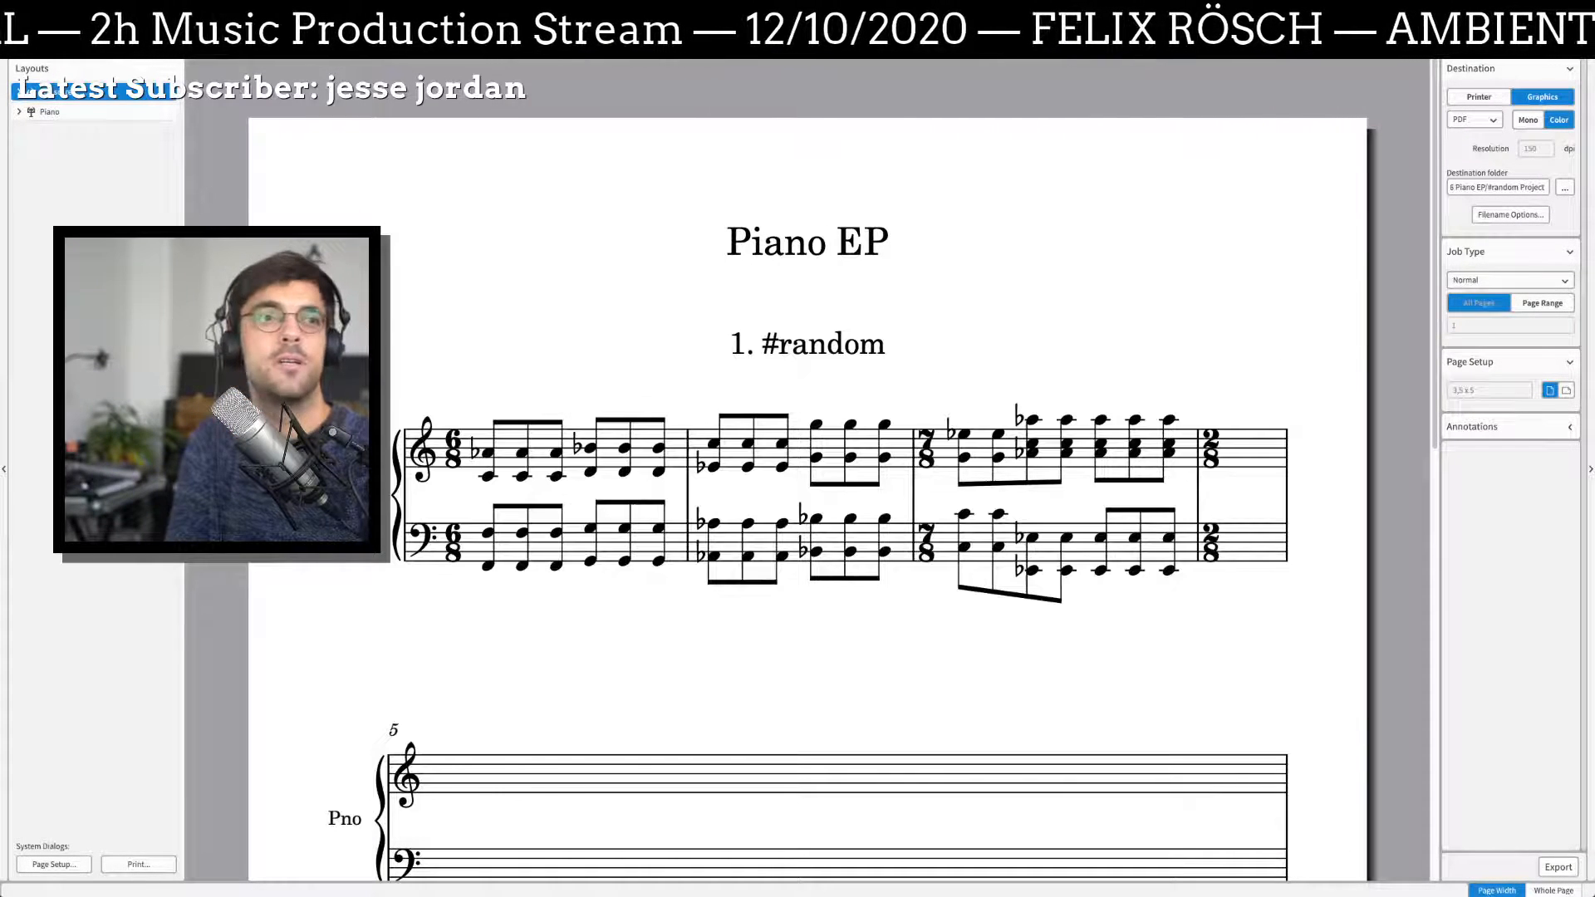
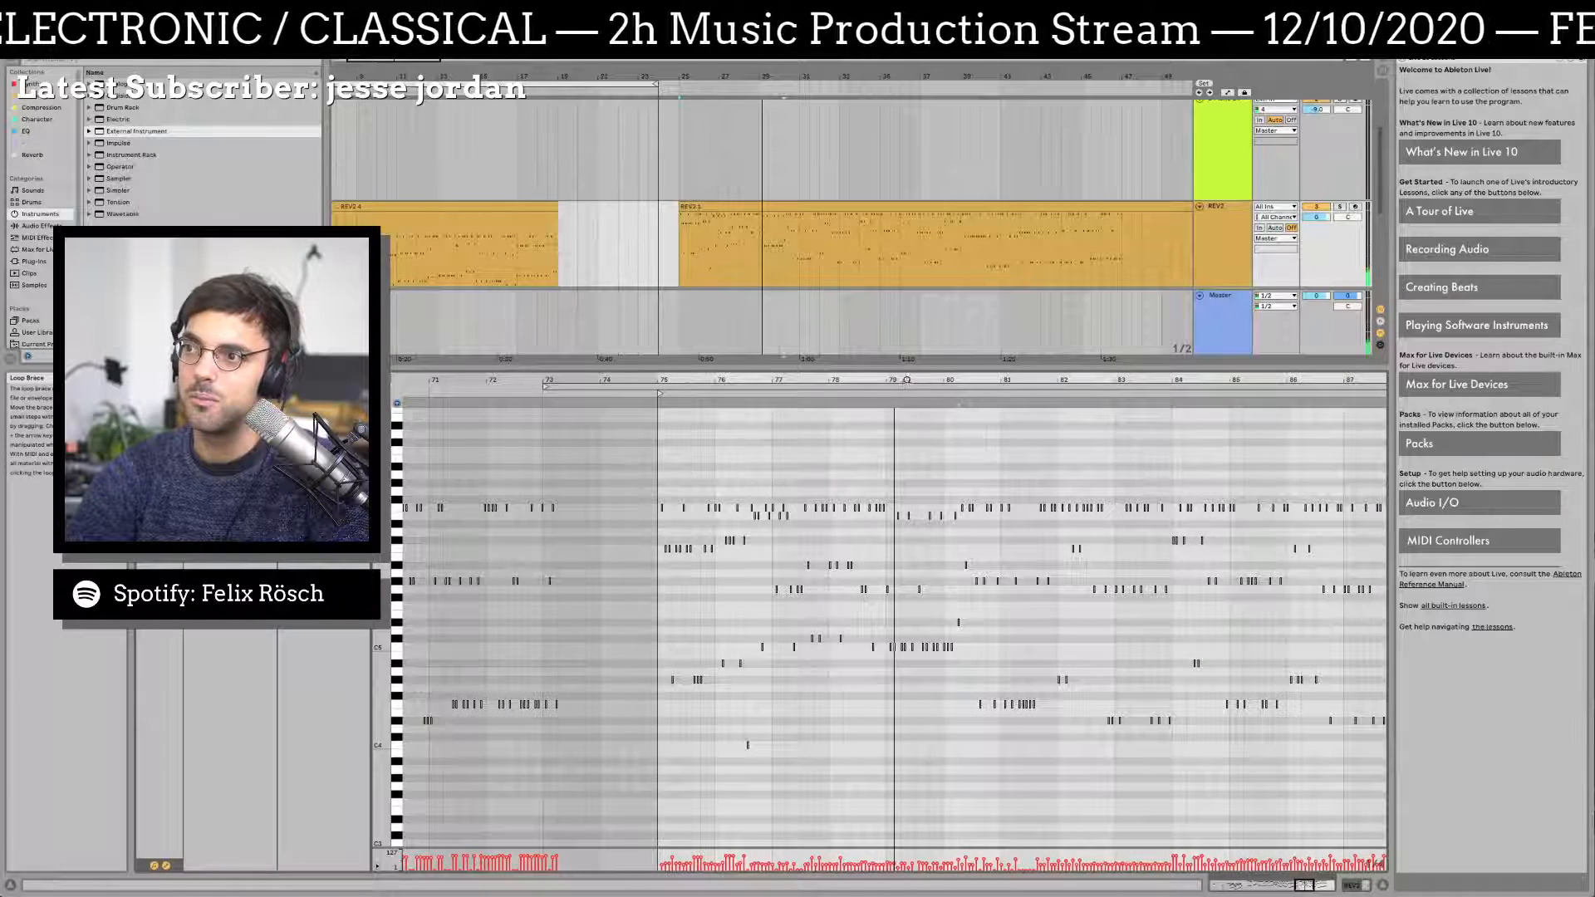
Step: Look through the REV2 clip's MIDI notes from bar 75 onward in Ableton Live's piano roll
drag(906, 380, 862, 573)
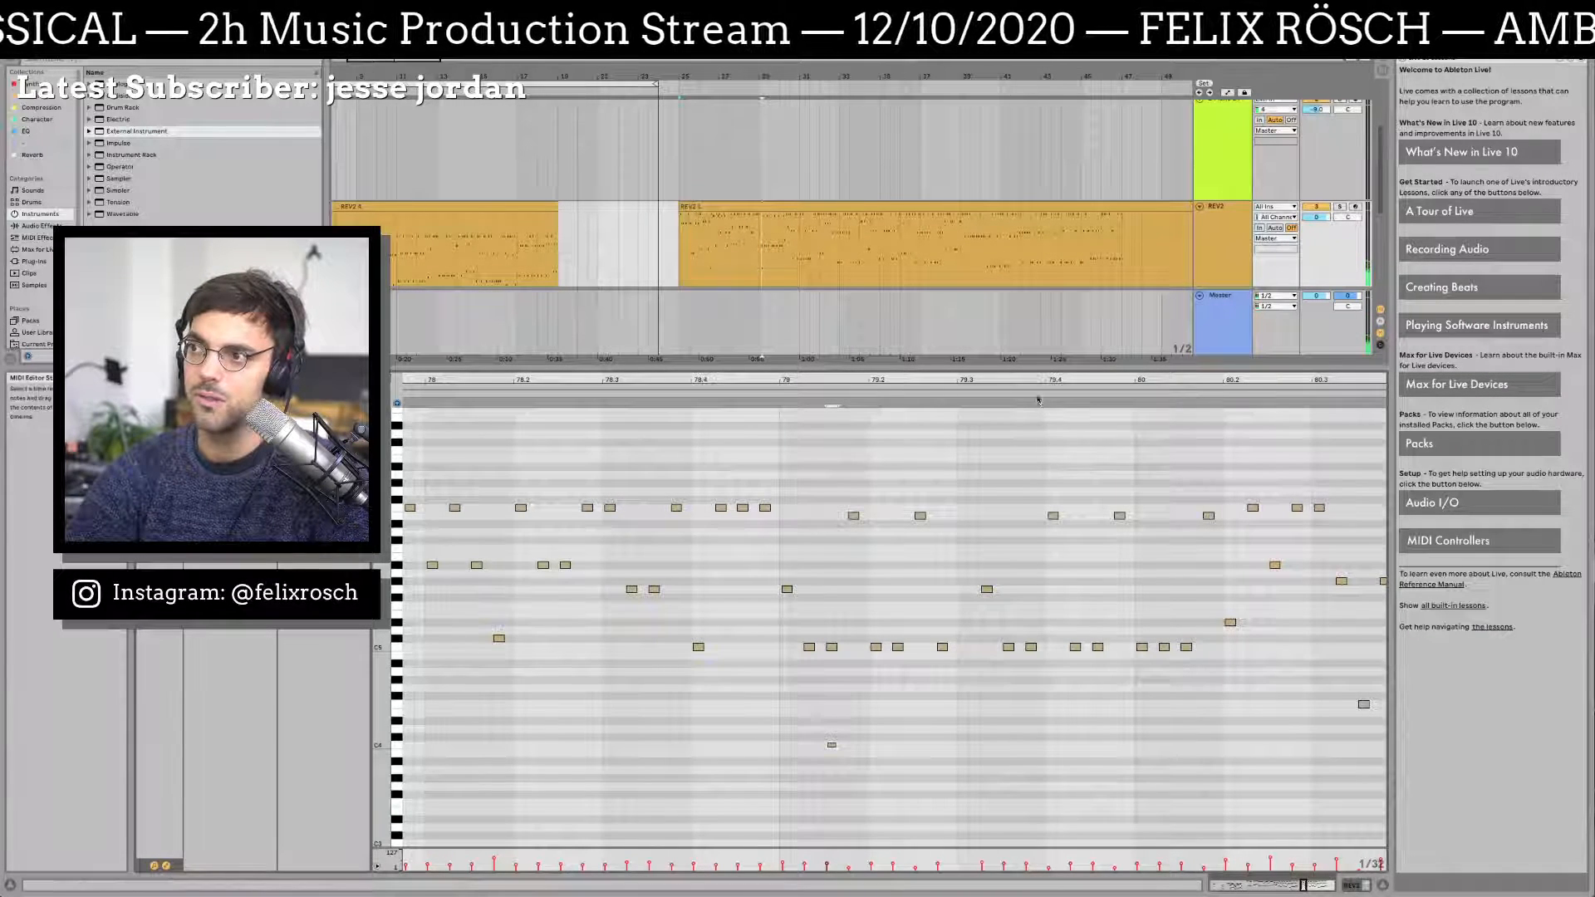
mouse_move(1041, 380)
mouse_down()
mouse_move(1038, 332)
mouse_move(1036, 380)
mouse_up()
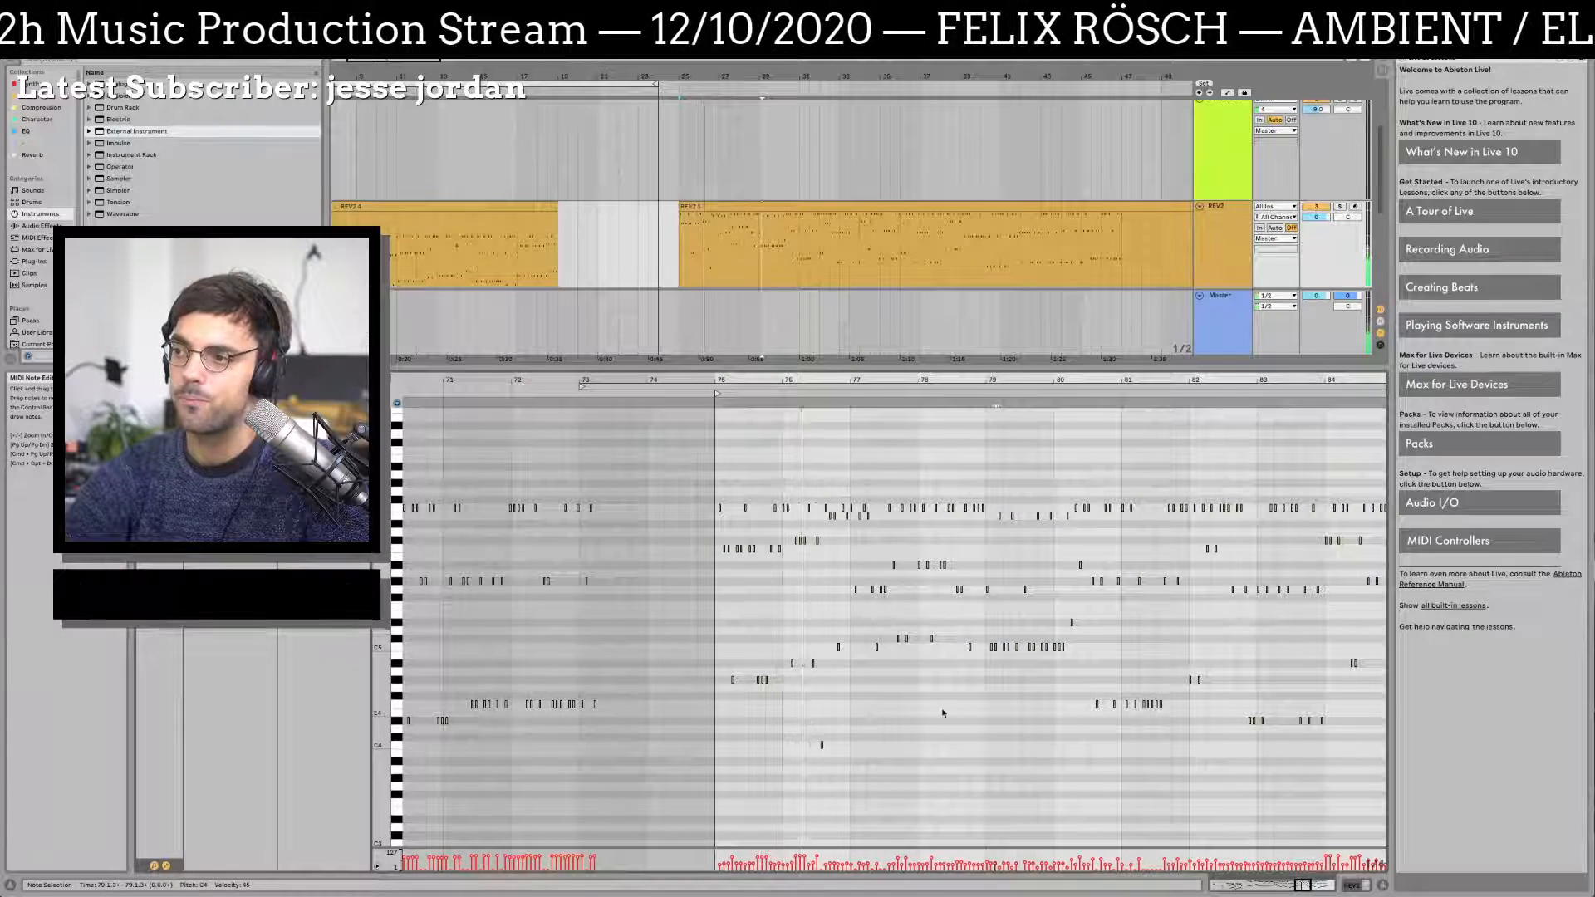
scroll(944, 713, down, 1)
scroll(944, 713, up, 1)
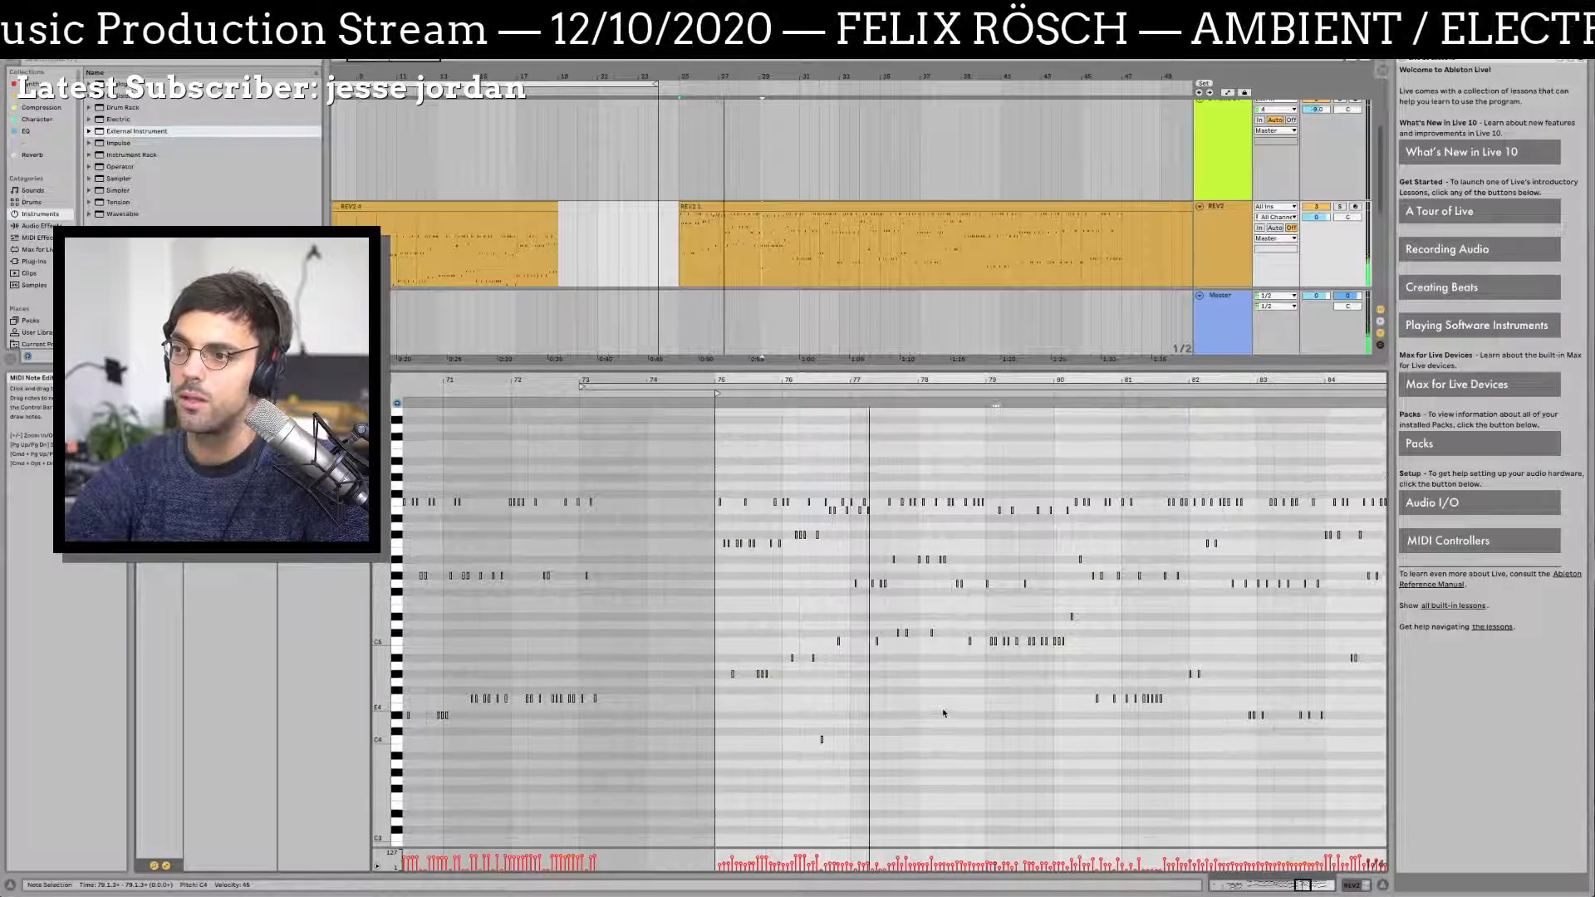
scroll(944, 713, down, 10)
scroll(944, 712, up, 8)
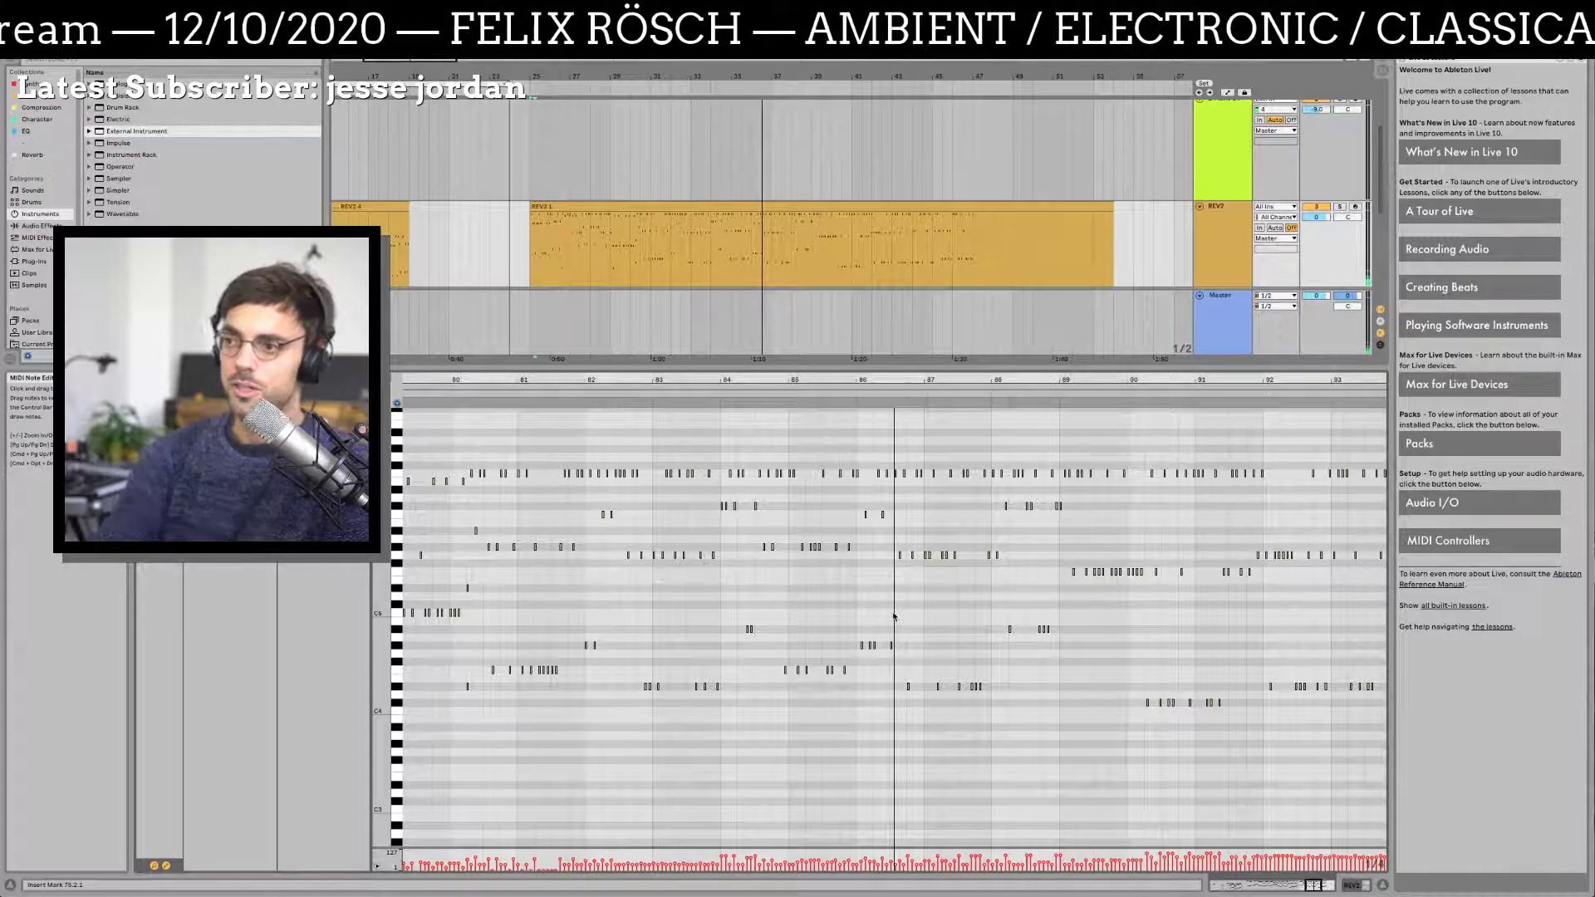
Step: Play back the REV2 clip and replace its note editor with the track's device view
key(space)
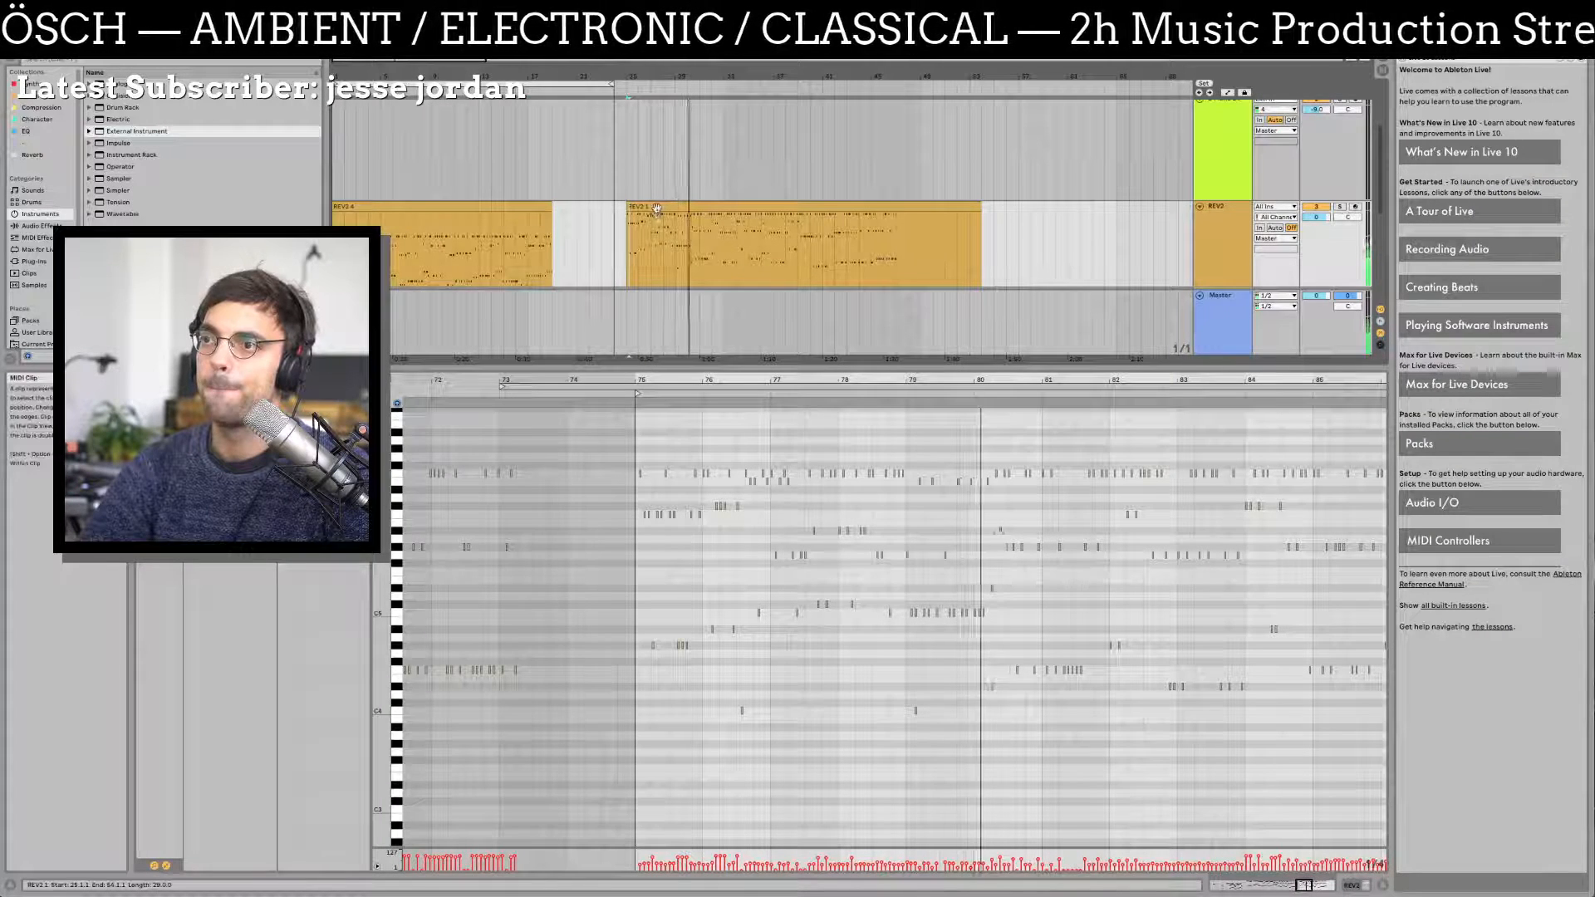
scroll(675, 199, down, 1)
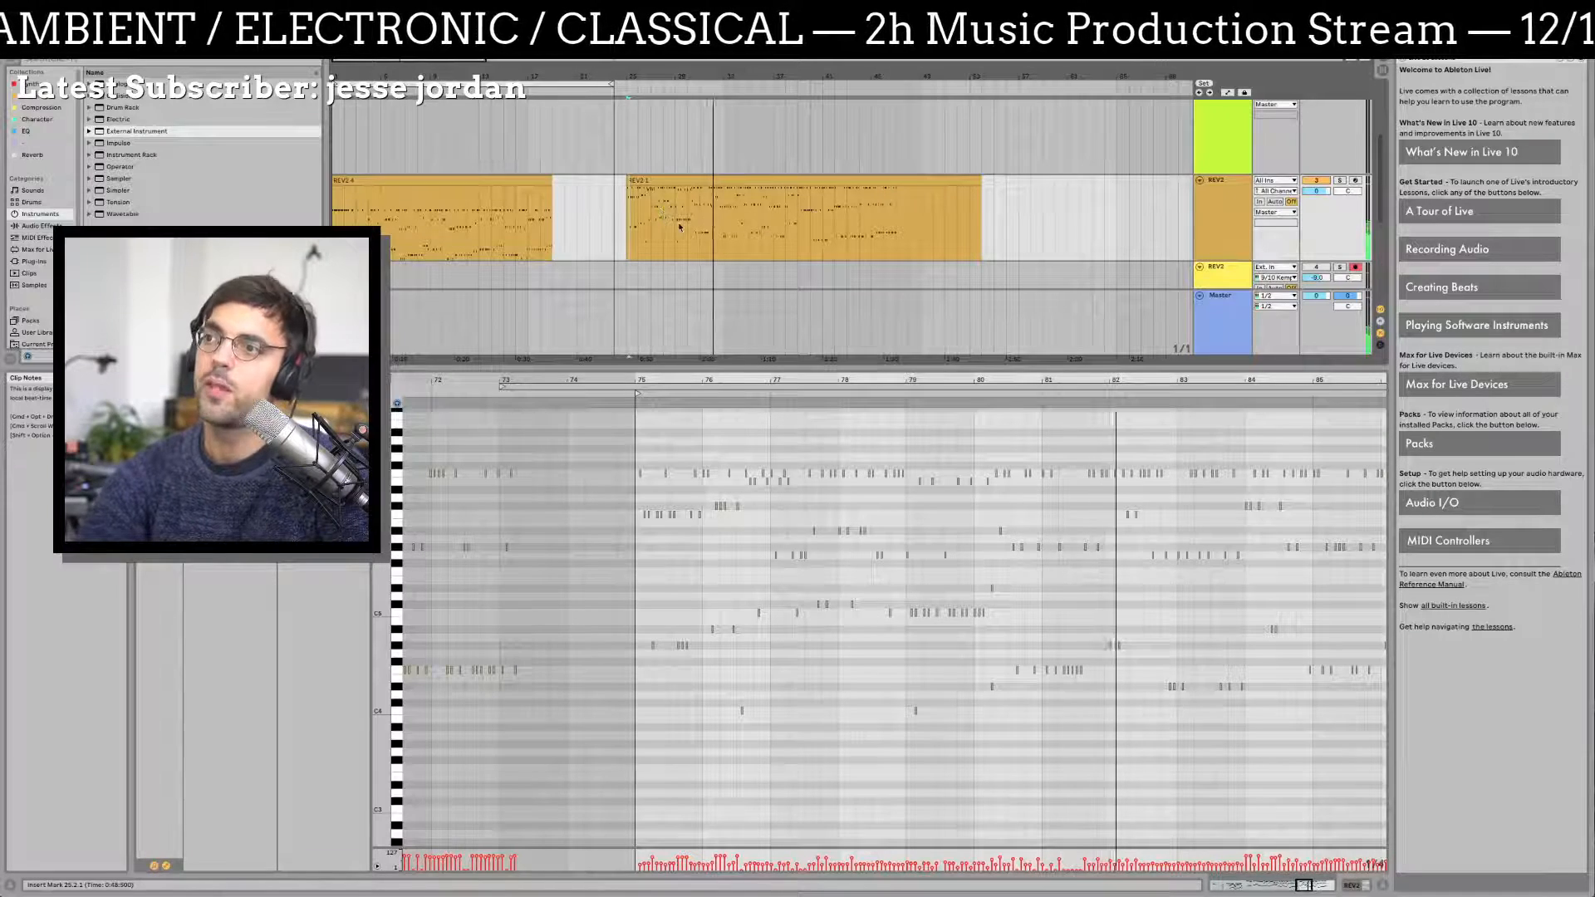
key(shift+Tab)
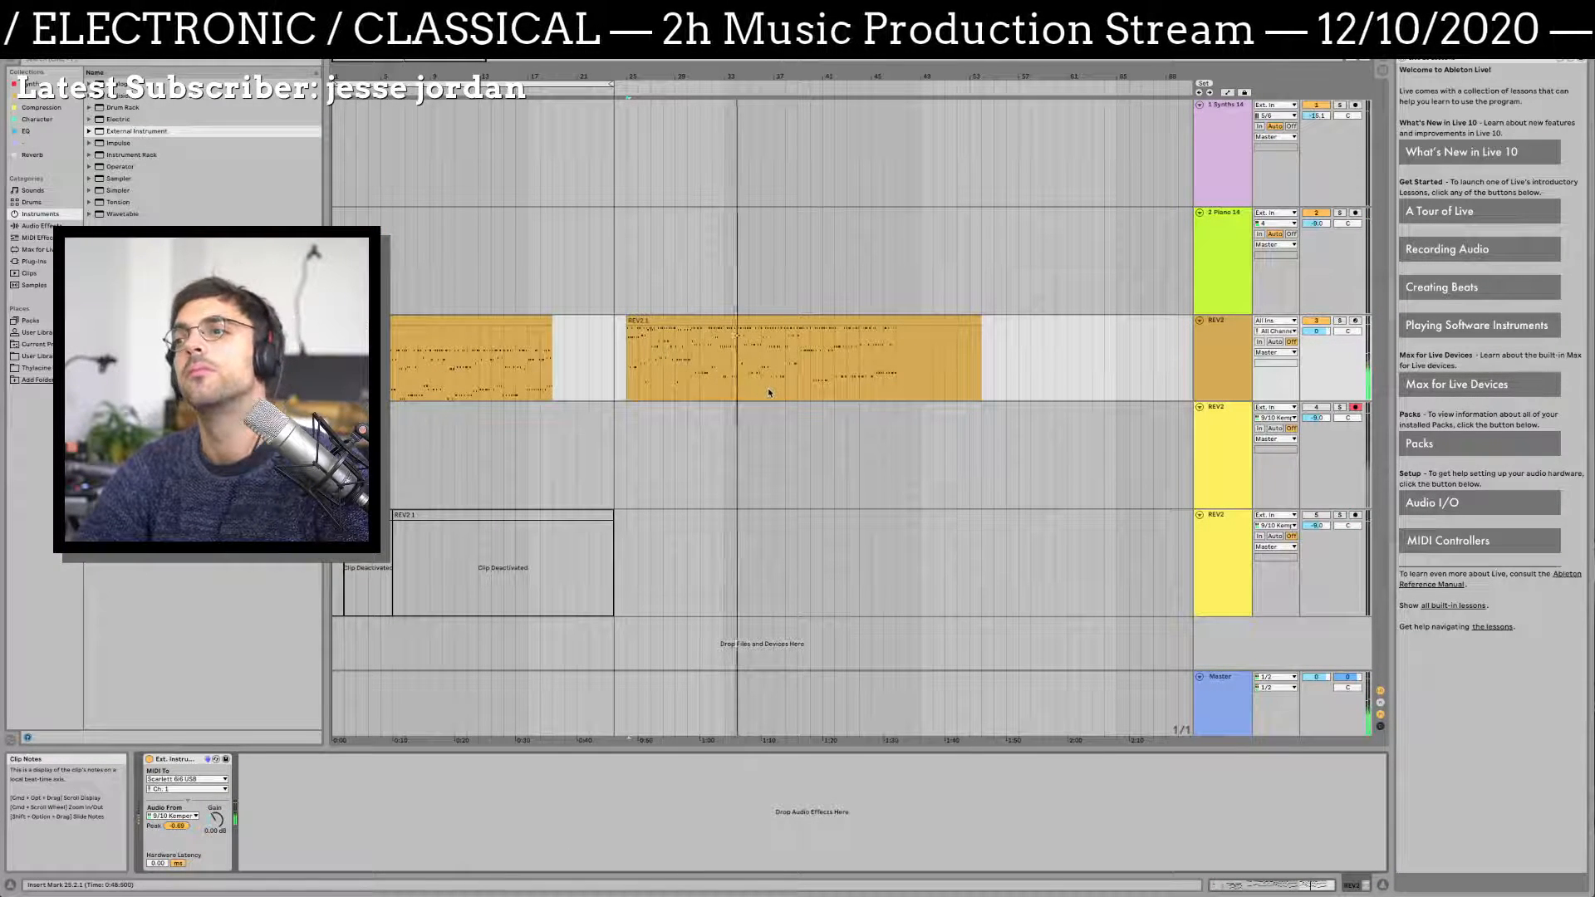
Step: Play the REV2 MIDI clip in the arrangement from its start at bar 25
drag(671, 77, 579, 157)
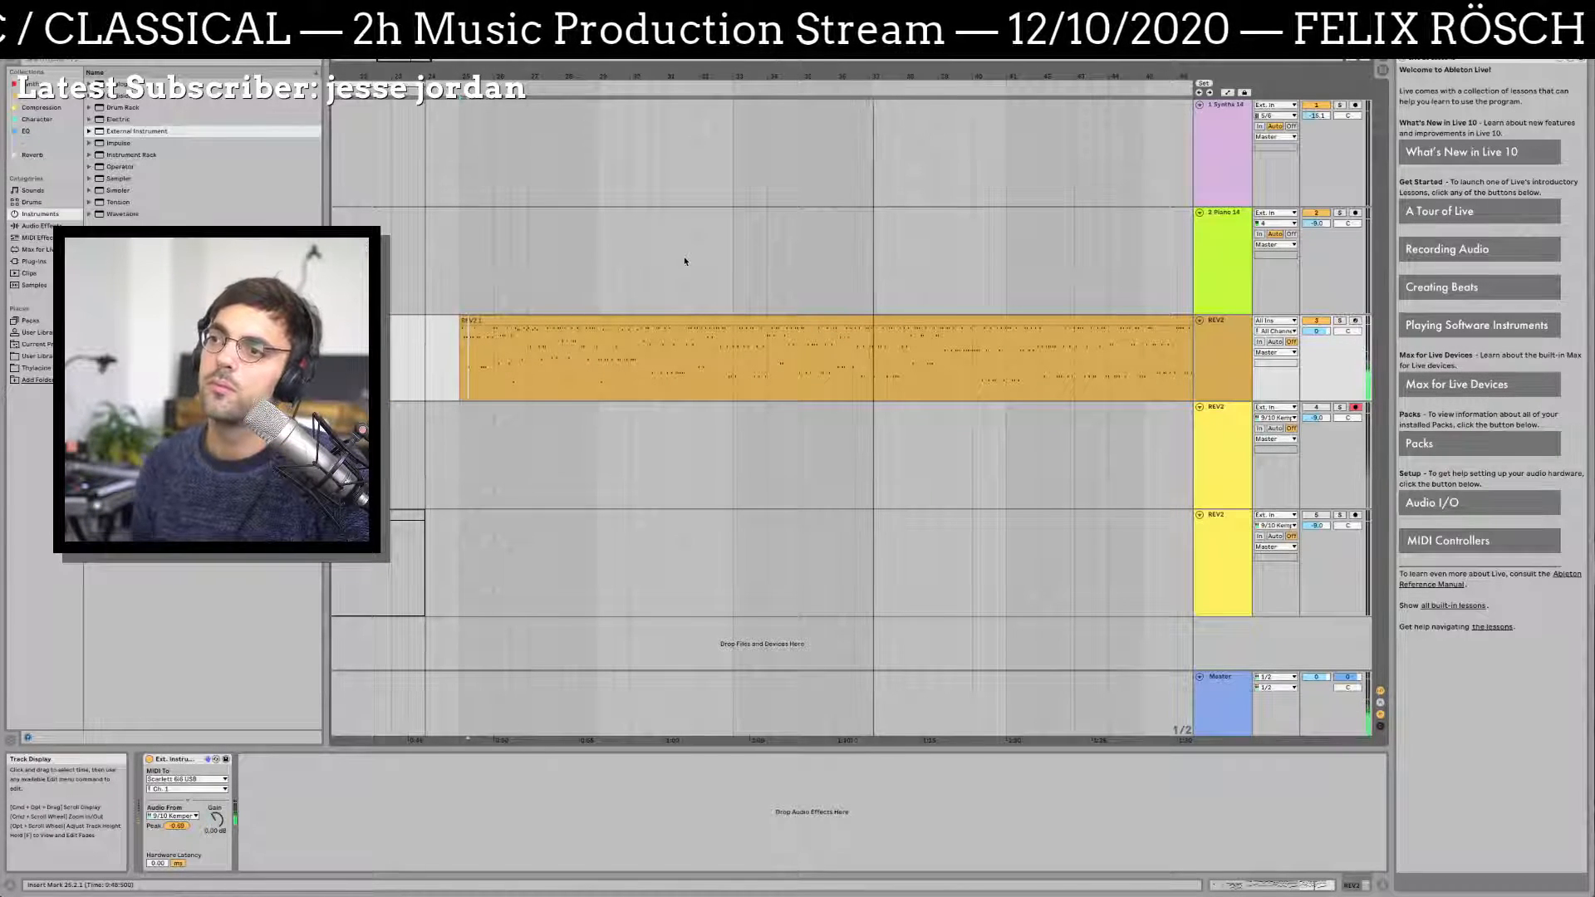
click(625, 323)
key(space)
key(space)
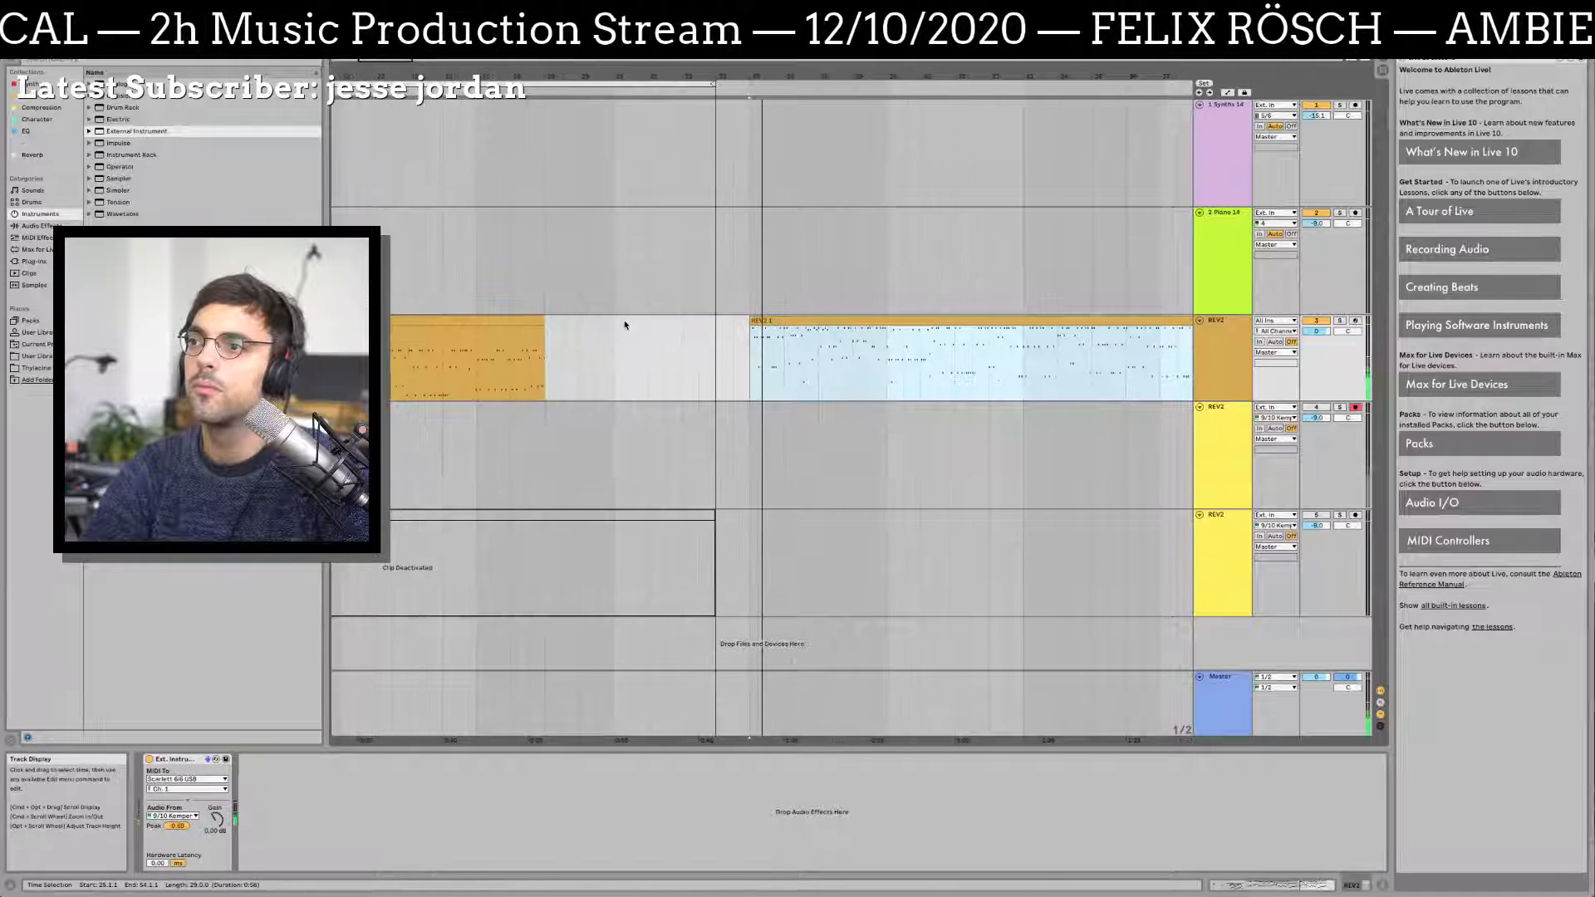
drag(903, 380, 673, 395)
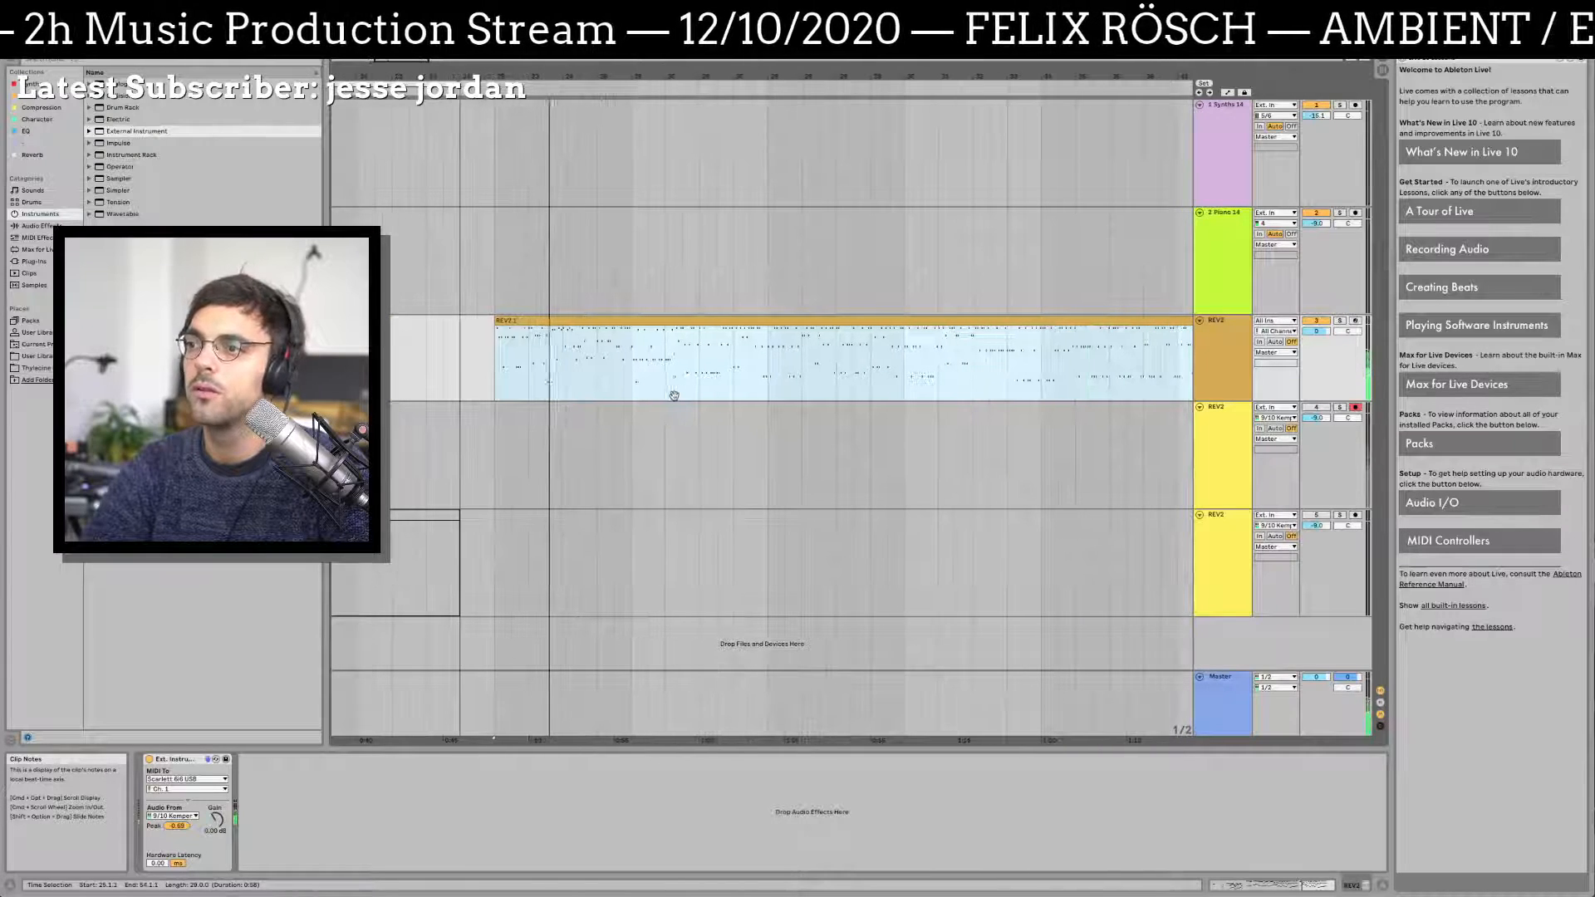
Step: Split the REV2 MIDI clip at bar 39 and play back its first part
click(972, 385)
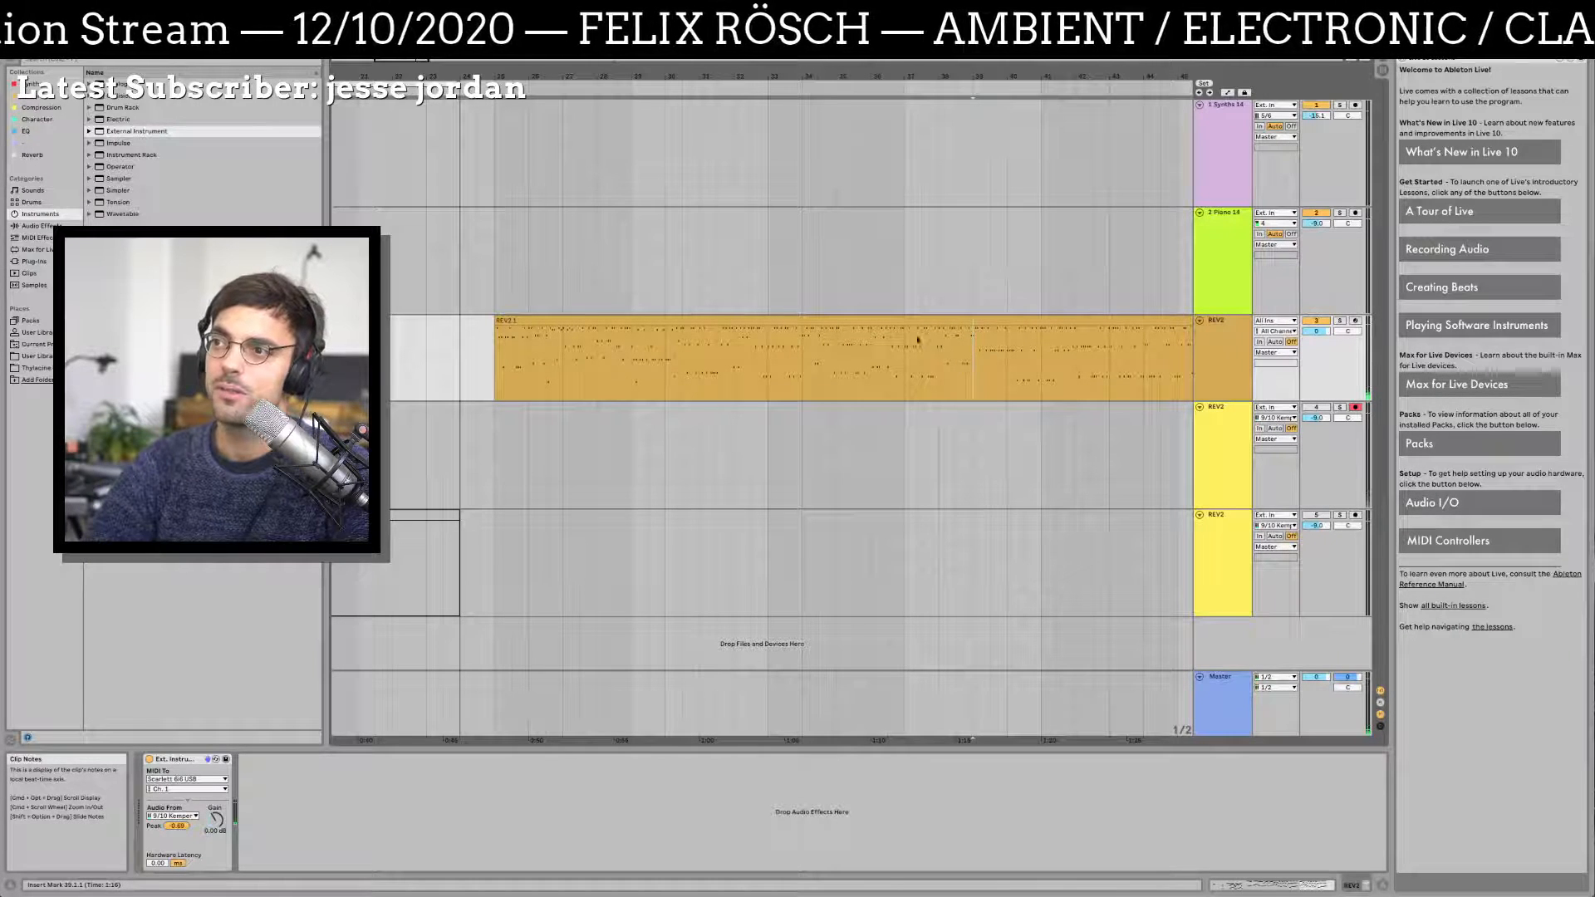
key(super+e)
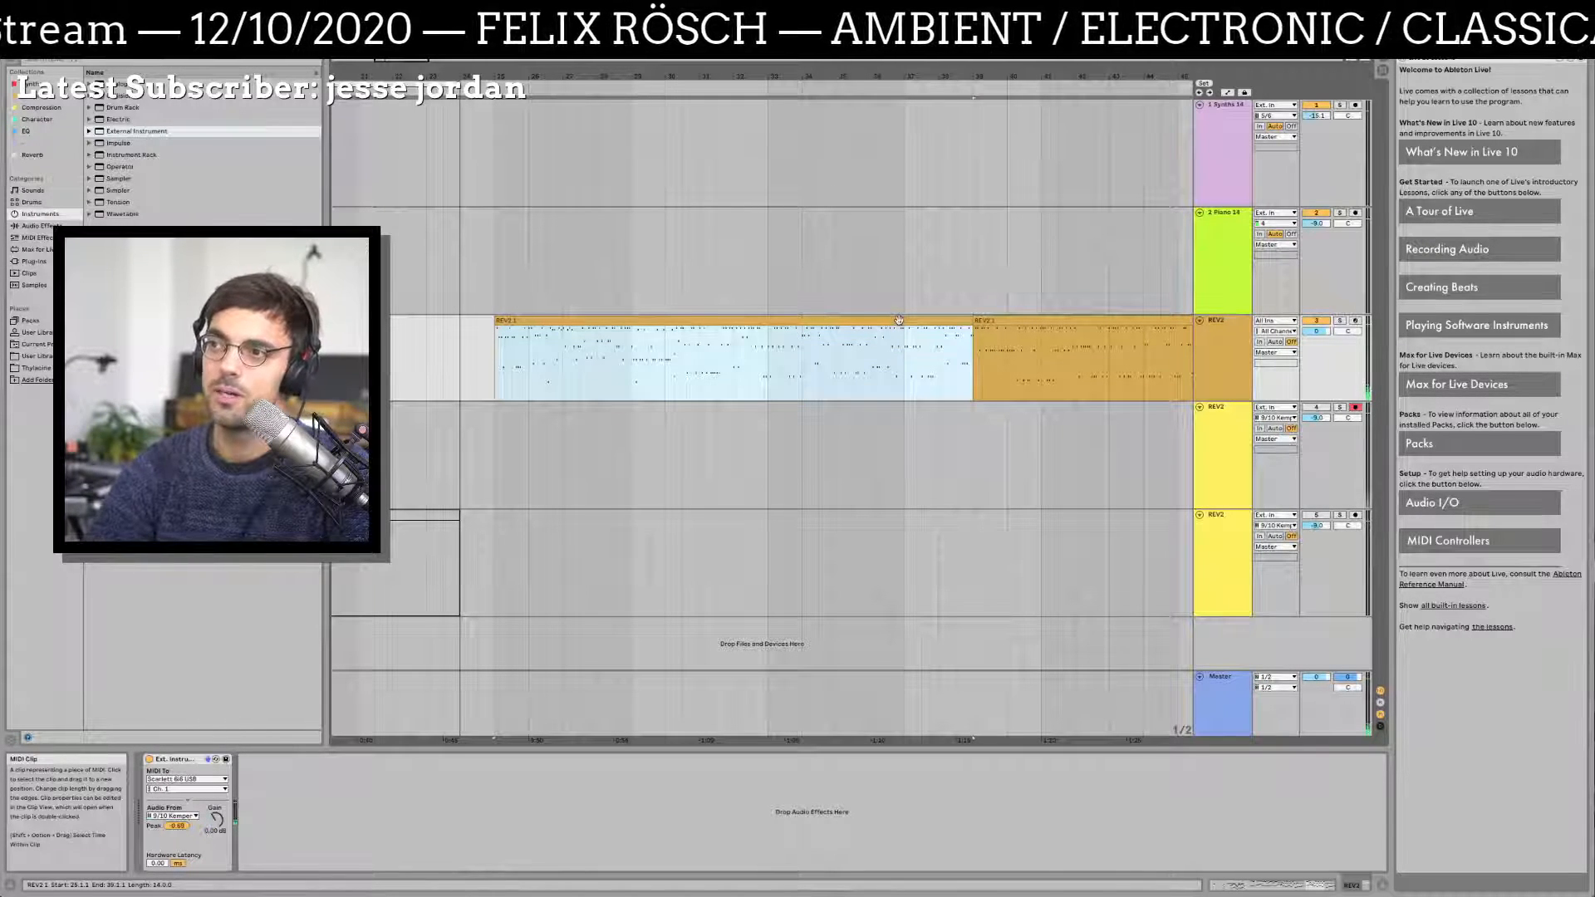
key(space)
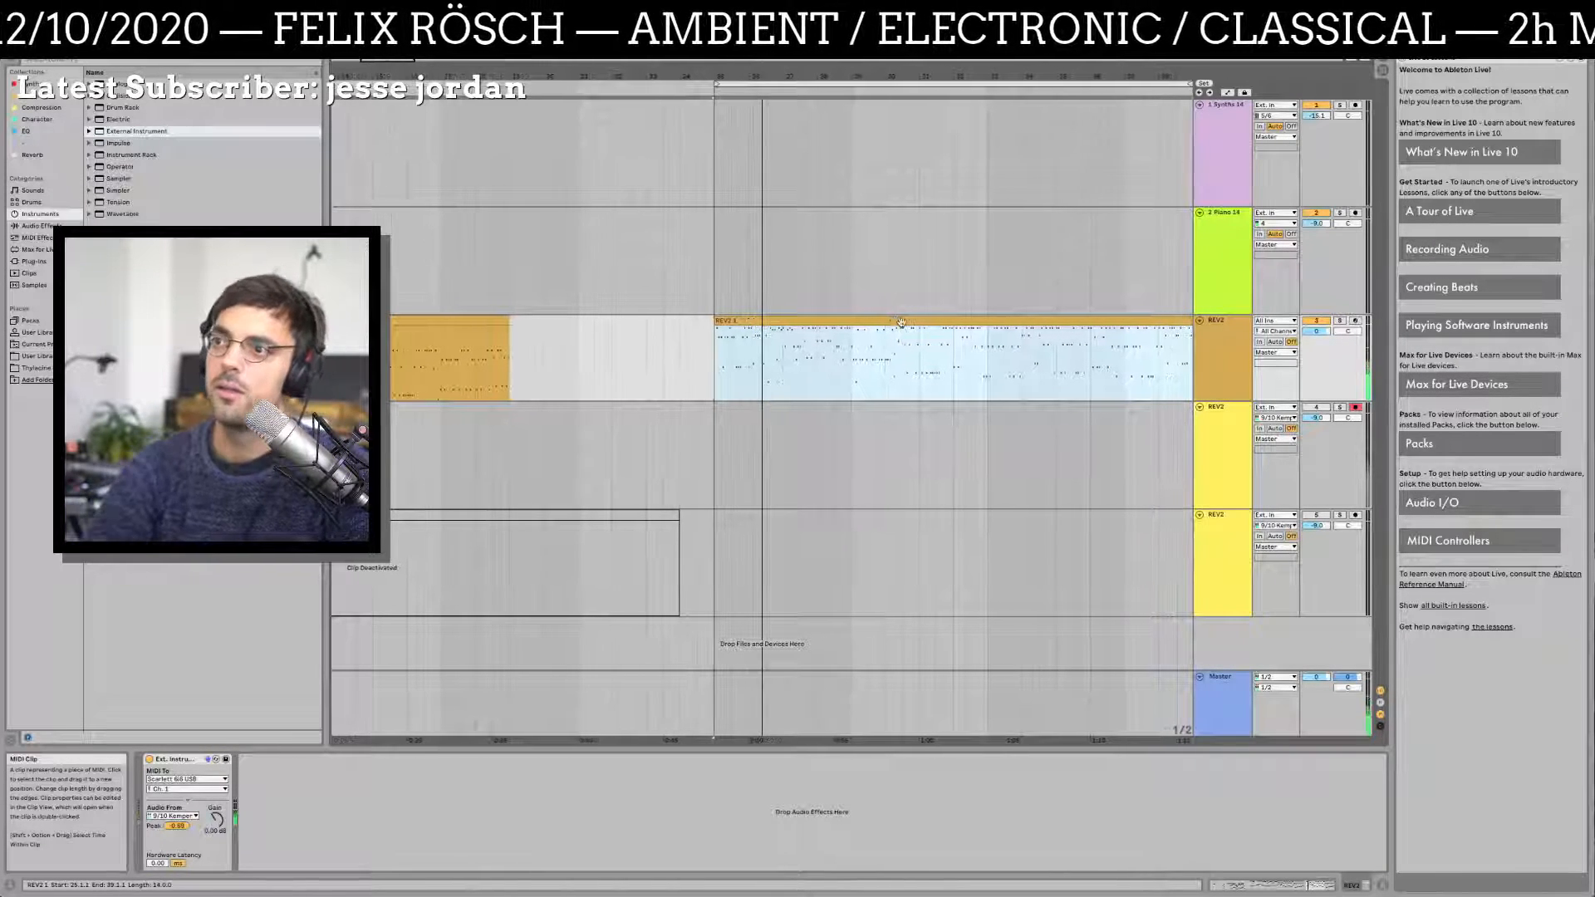
Step: Try extending the loop over the REV2 clip to bar 41, and return its end to bar 39
drag(1129, 157, 748, 158)
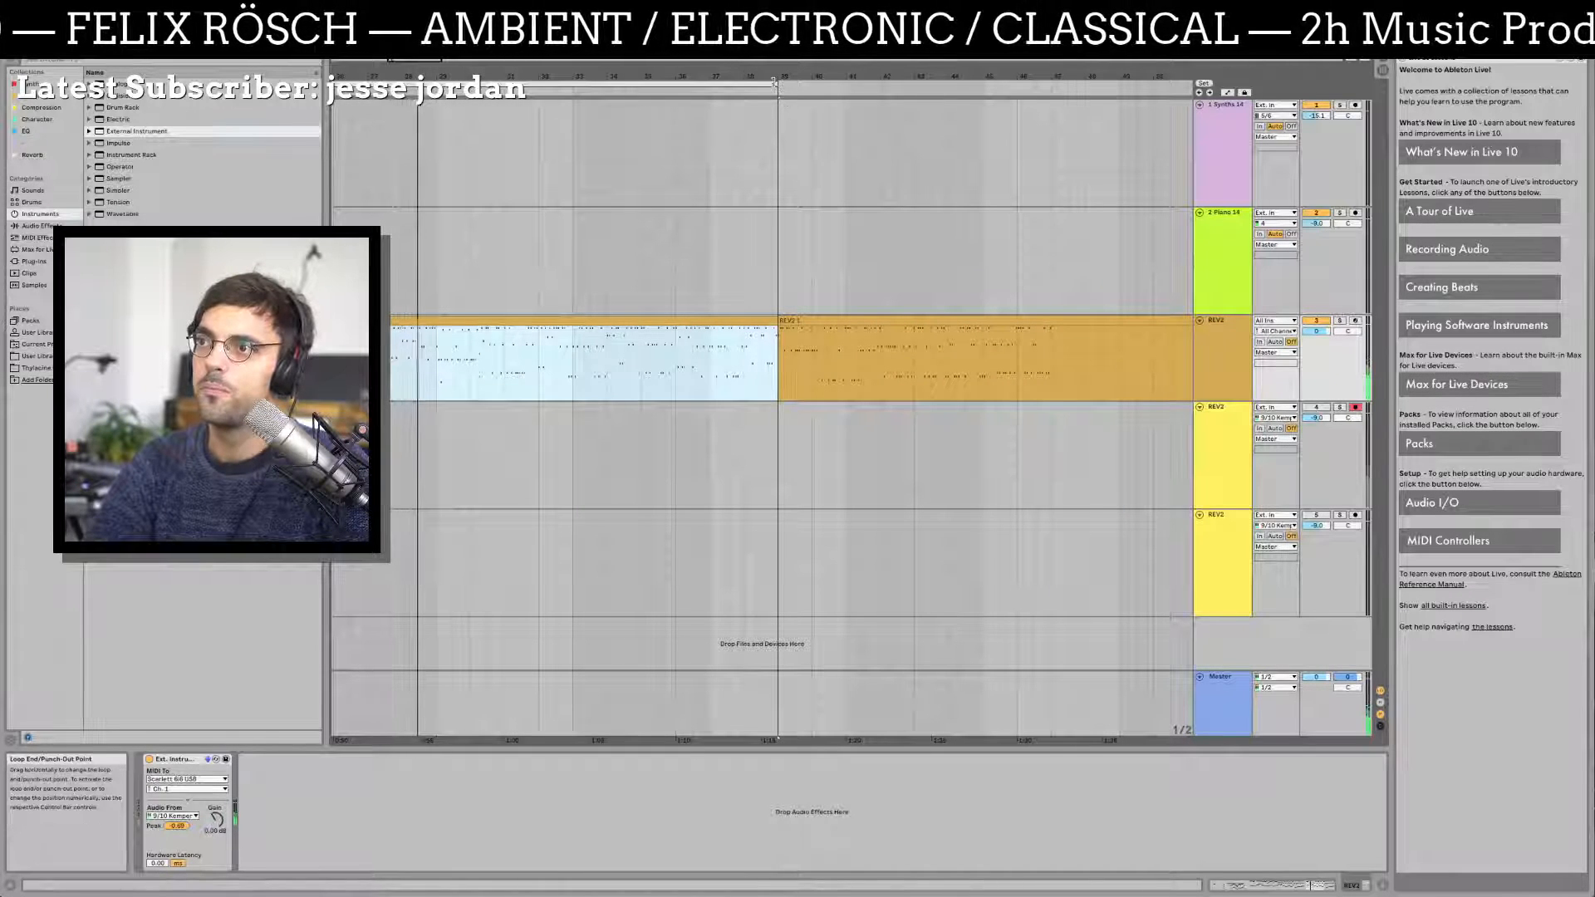
mouse_move(774, 81)
mouse_down()
mouse_move(976, 100)
mouse_move(779, 98)
mouse_up()
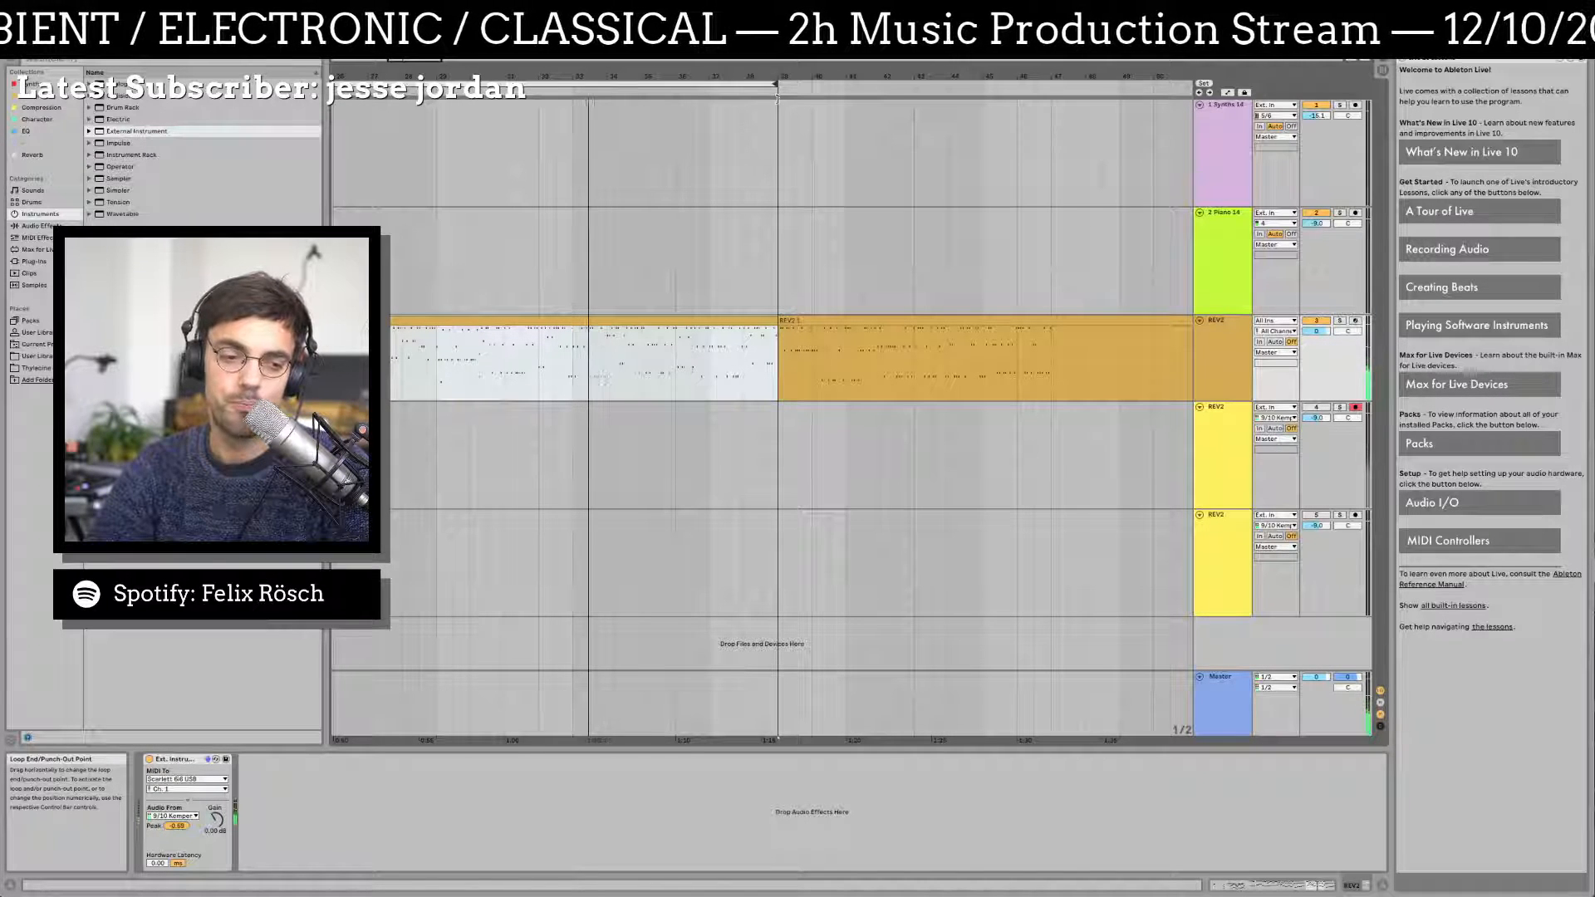
mouse_move(779, 98)
mouse_down()
mouse_move(864, 104)
mouse_move(847, 116)
mouse_up()
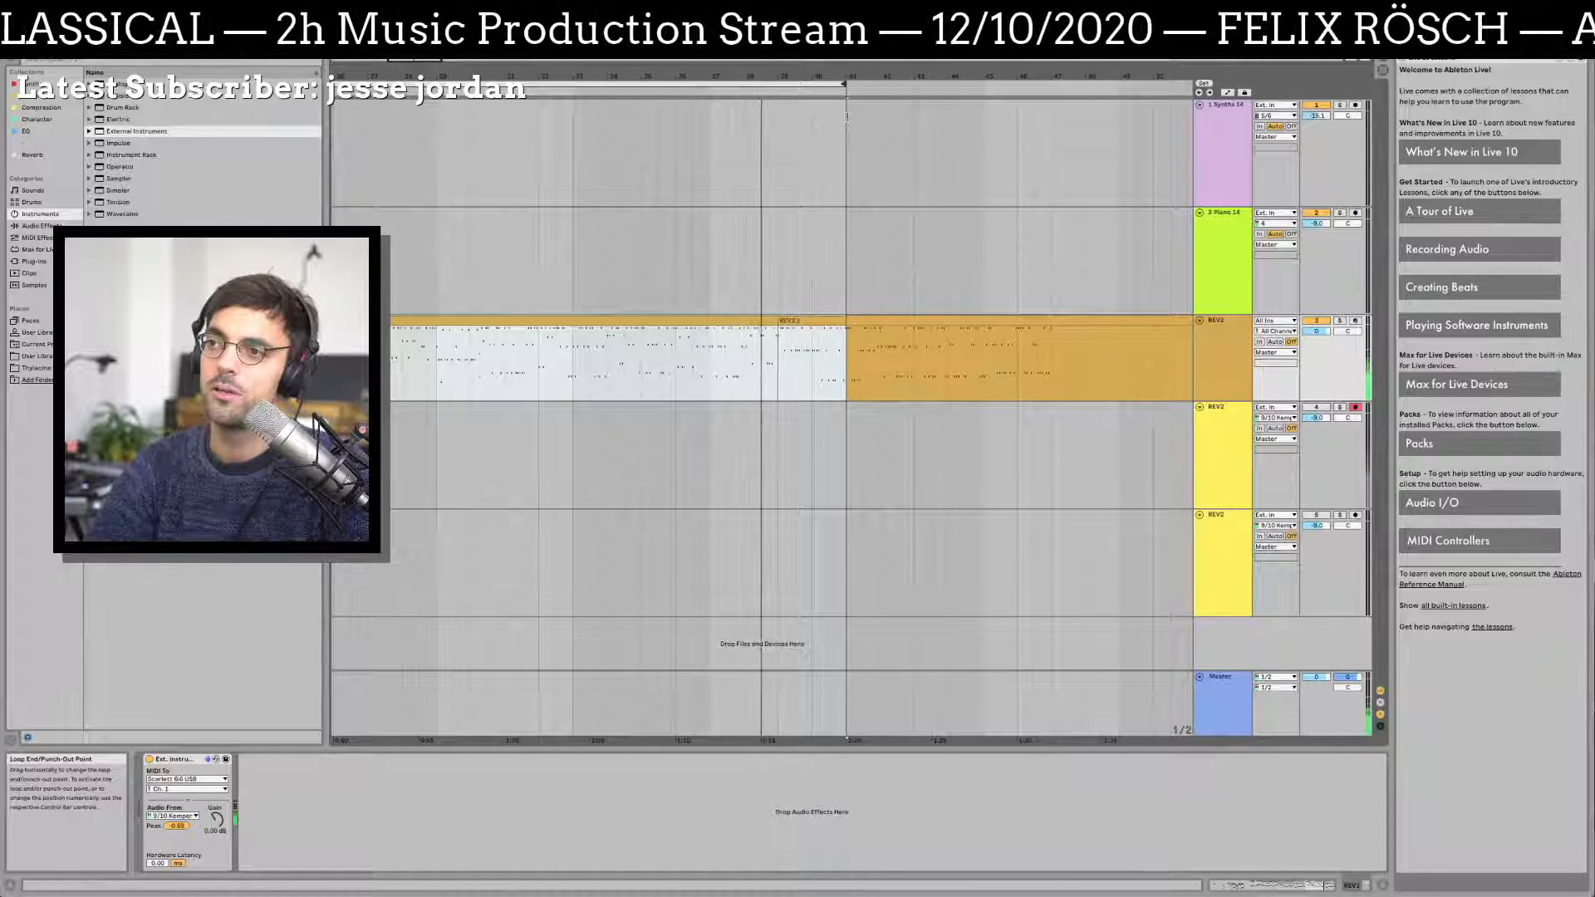
drag(847, 117, 775, 122)
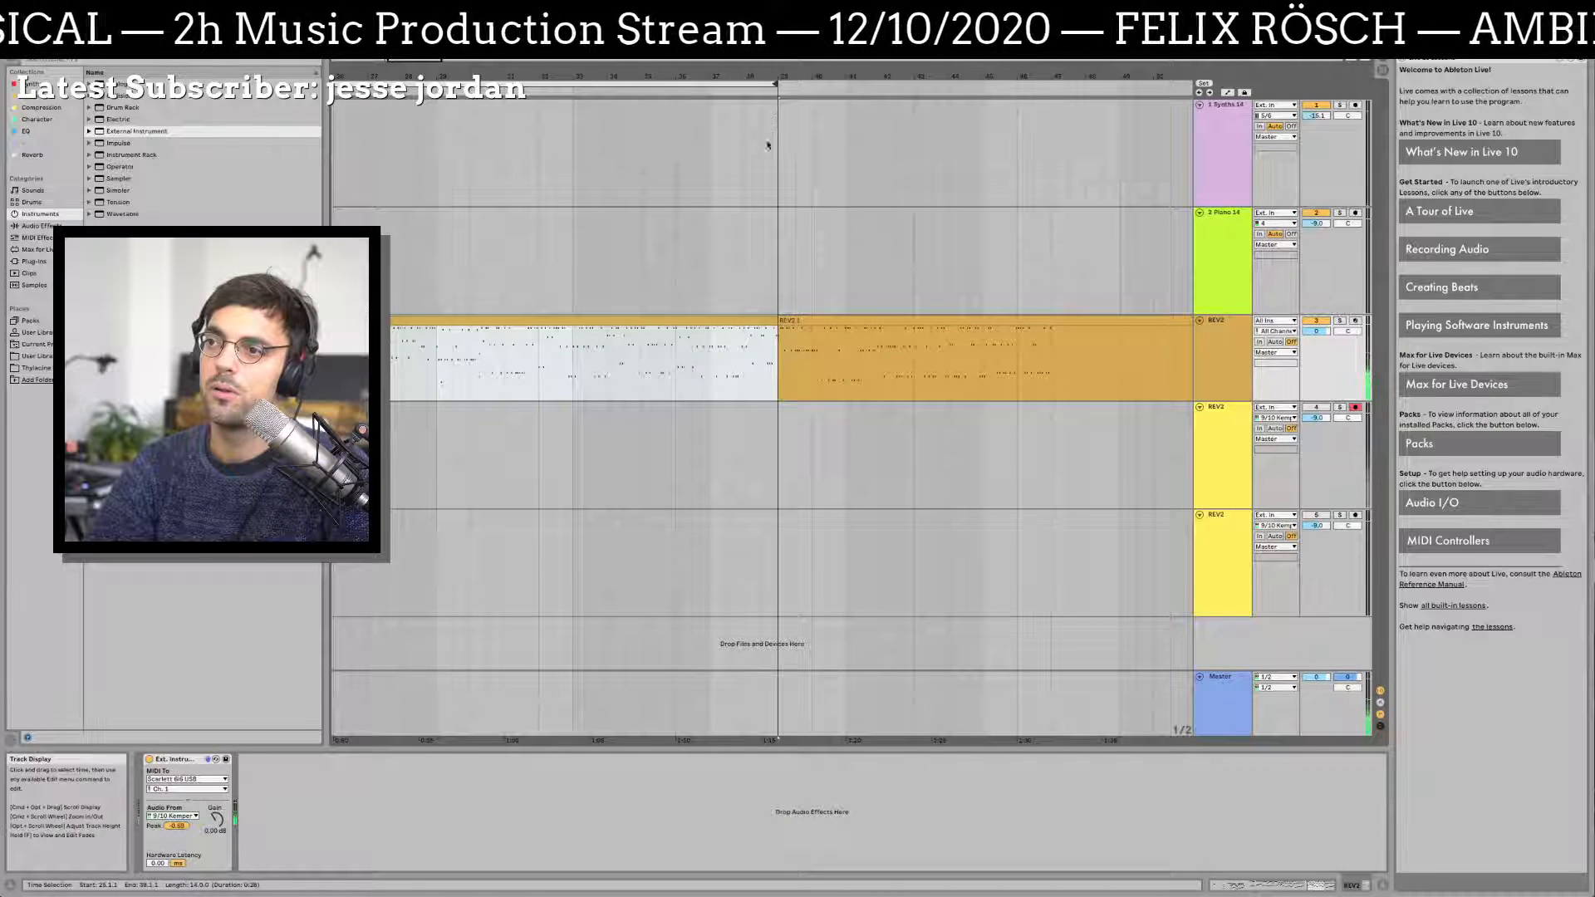
Step: Record the REV2 synth's output as audio onto the armed REV2 track, starting with the MIDI clip at bar 25
scroll(705, 258, left, 5)
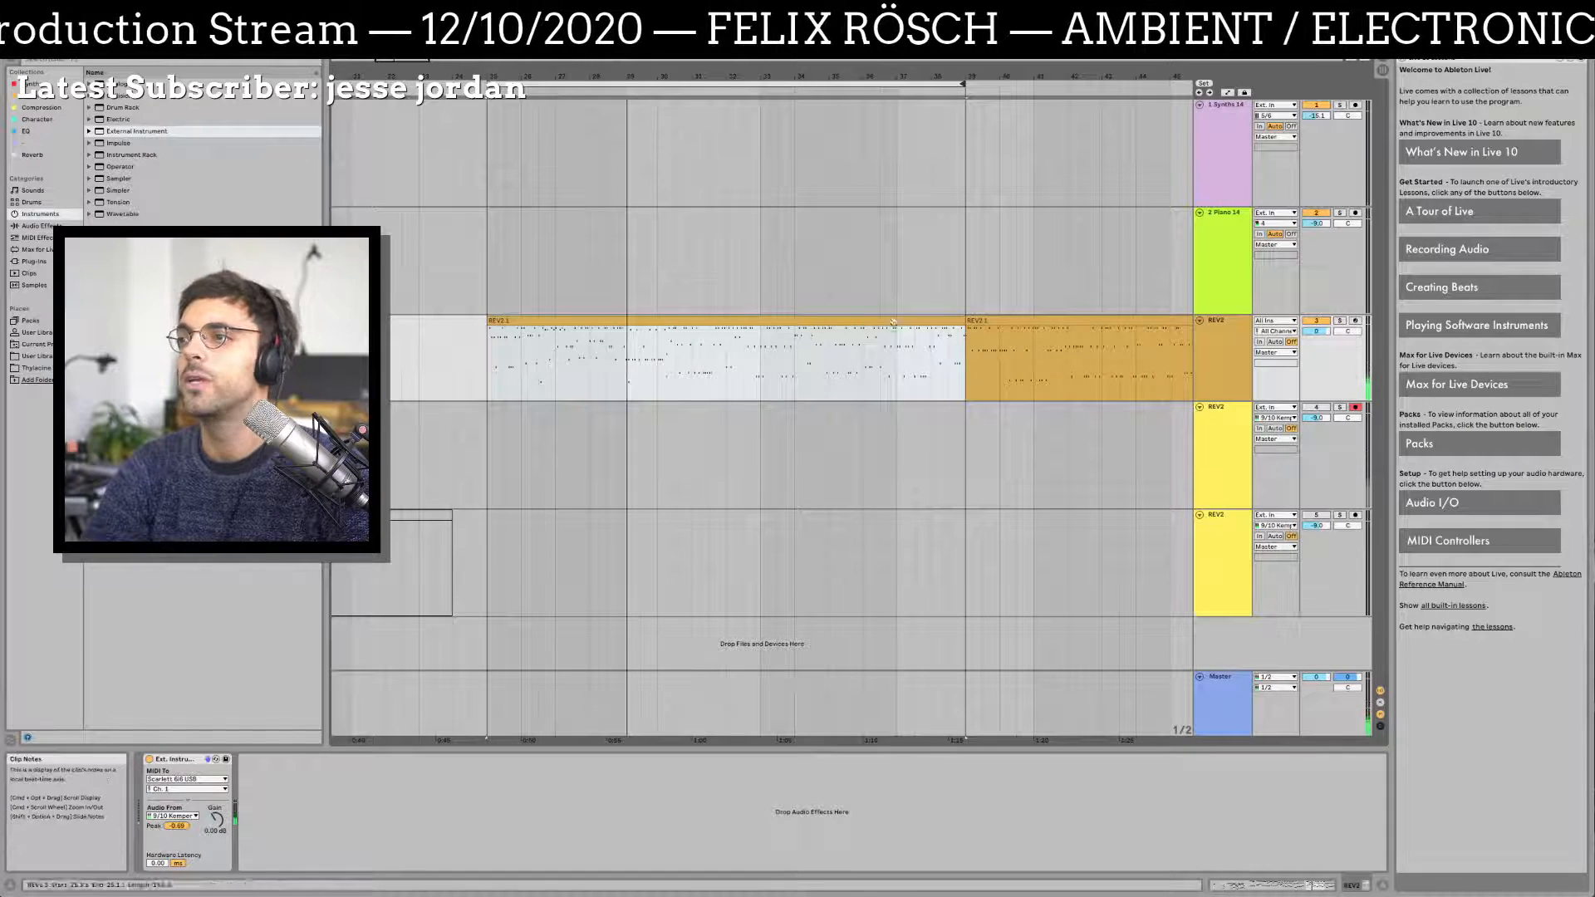
click(856, 315)
click(856, 323)
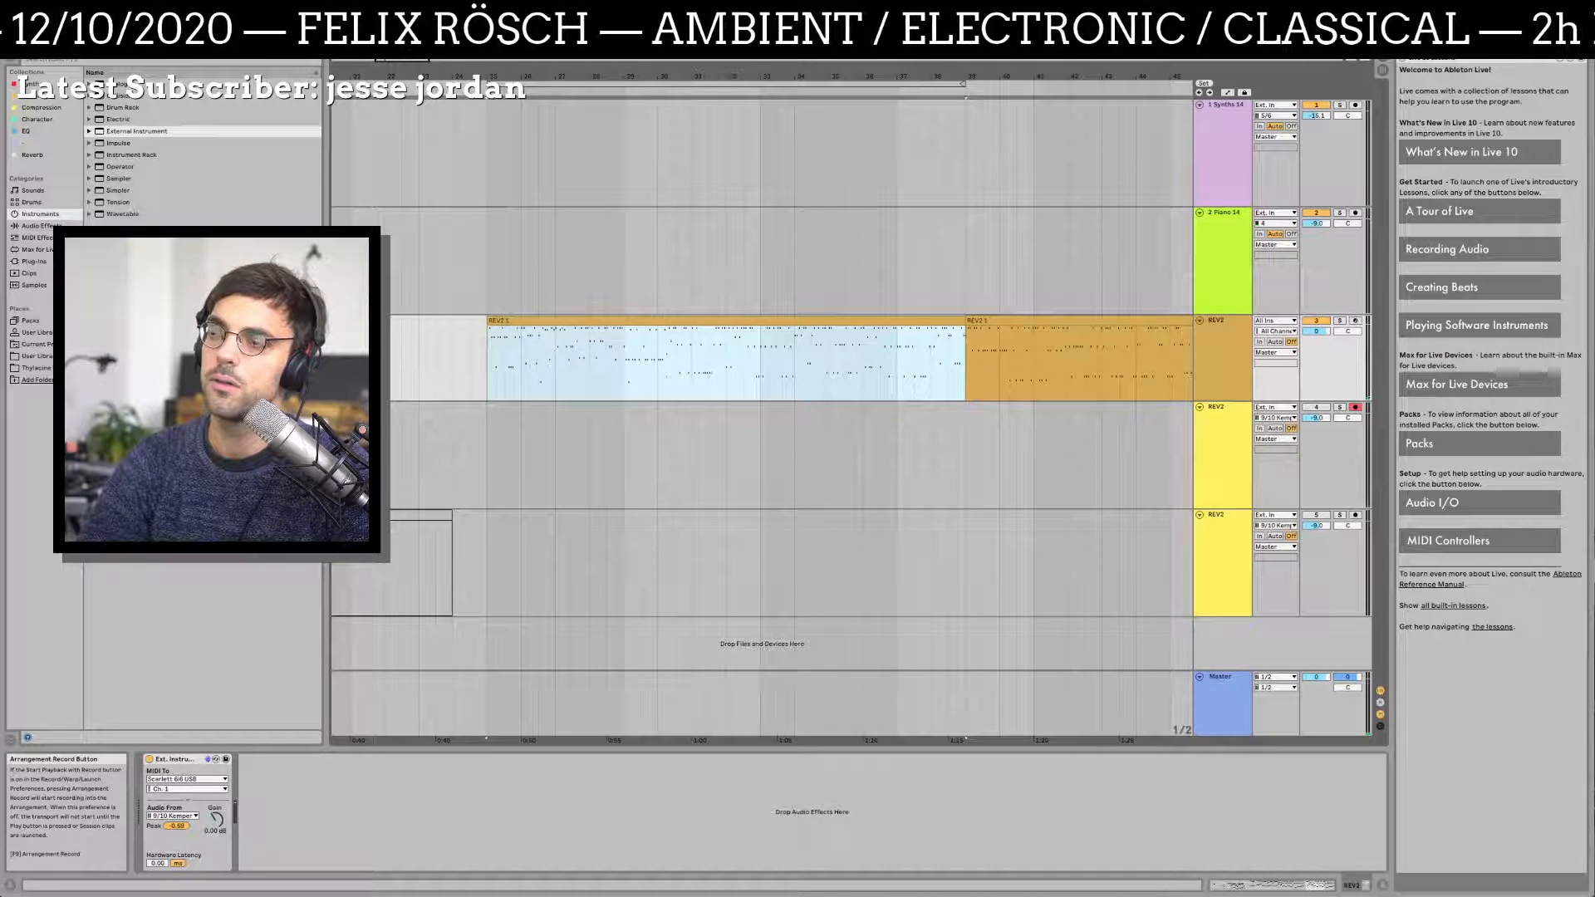
key(F9)
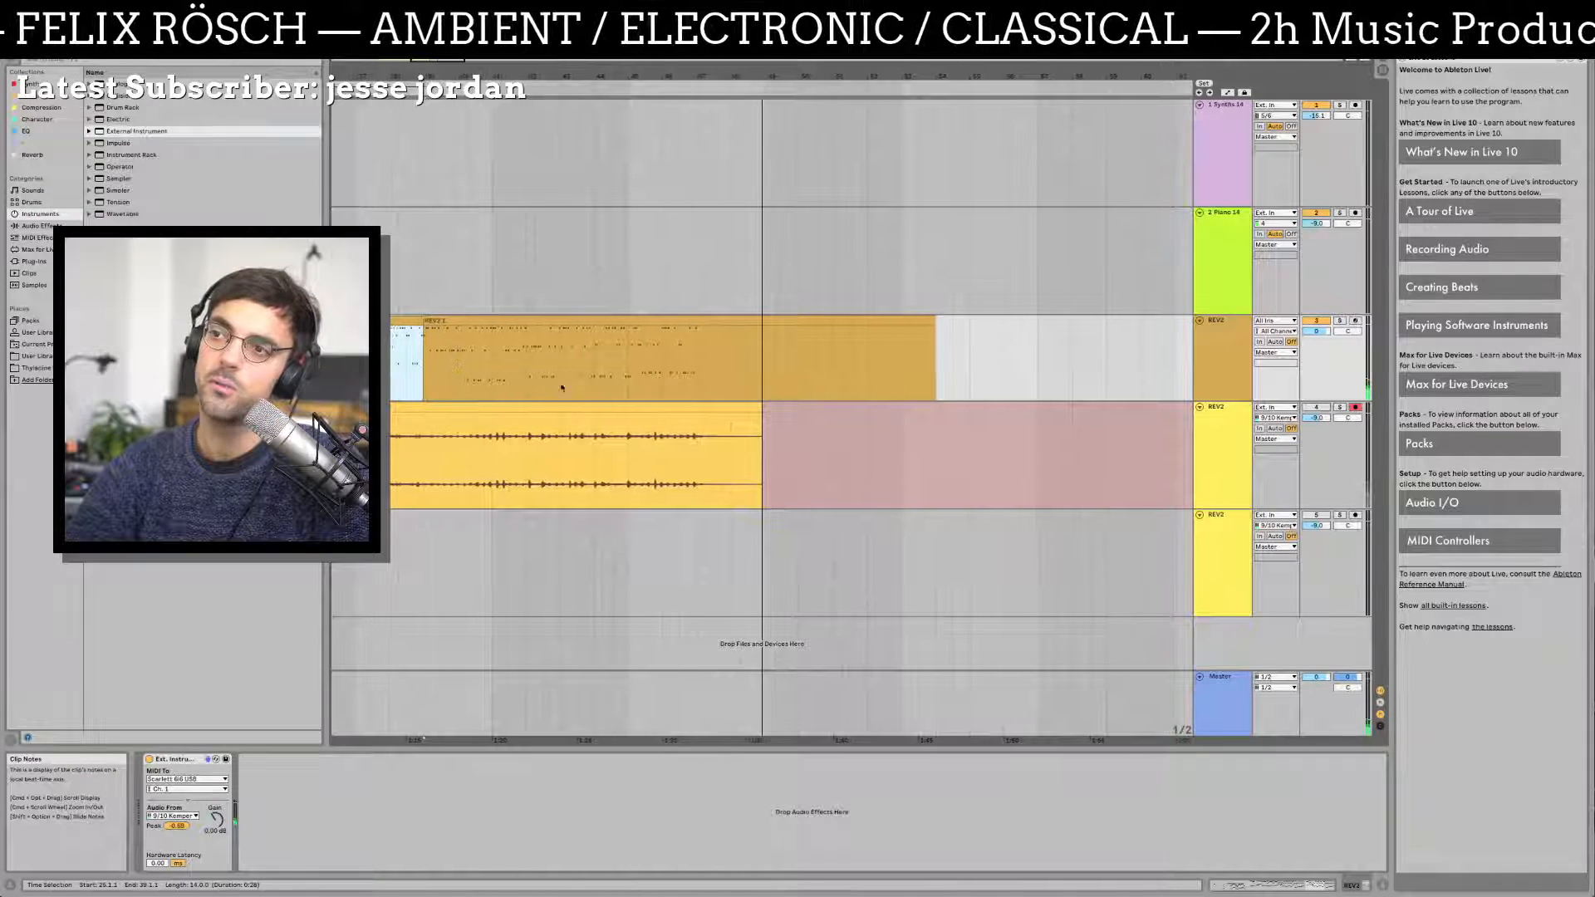
key(space)
Step: Inspect the recorded REV2 audio clip beneath its MIDI clips in the overall arrangement
drag(553, 440, 1022, 433)
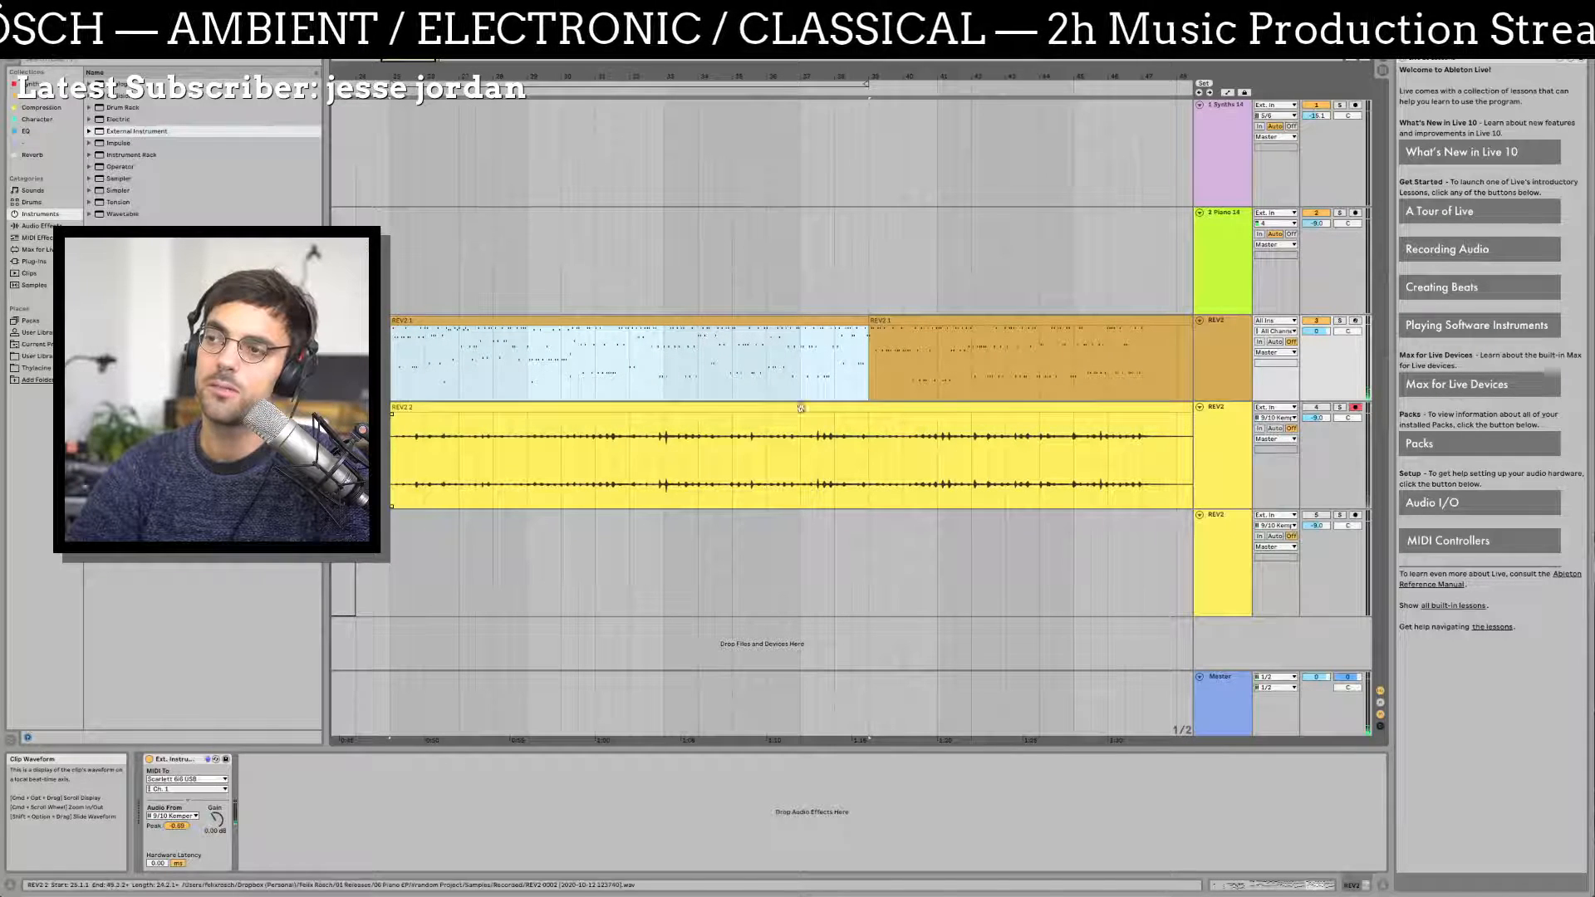
click(749, 405)
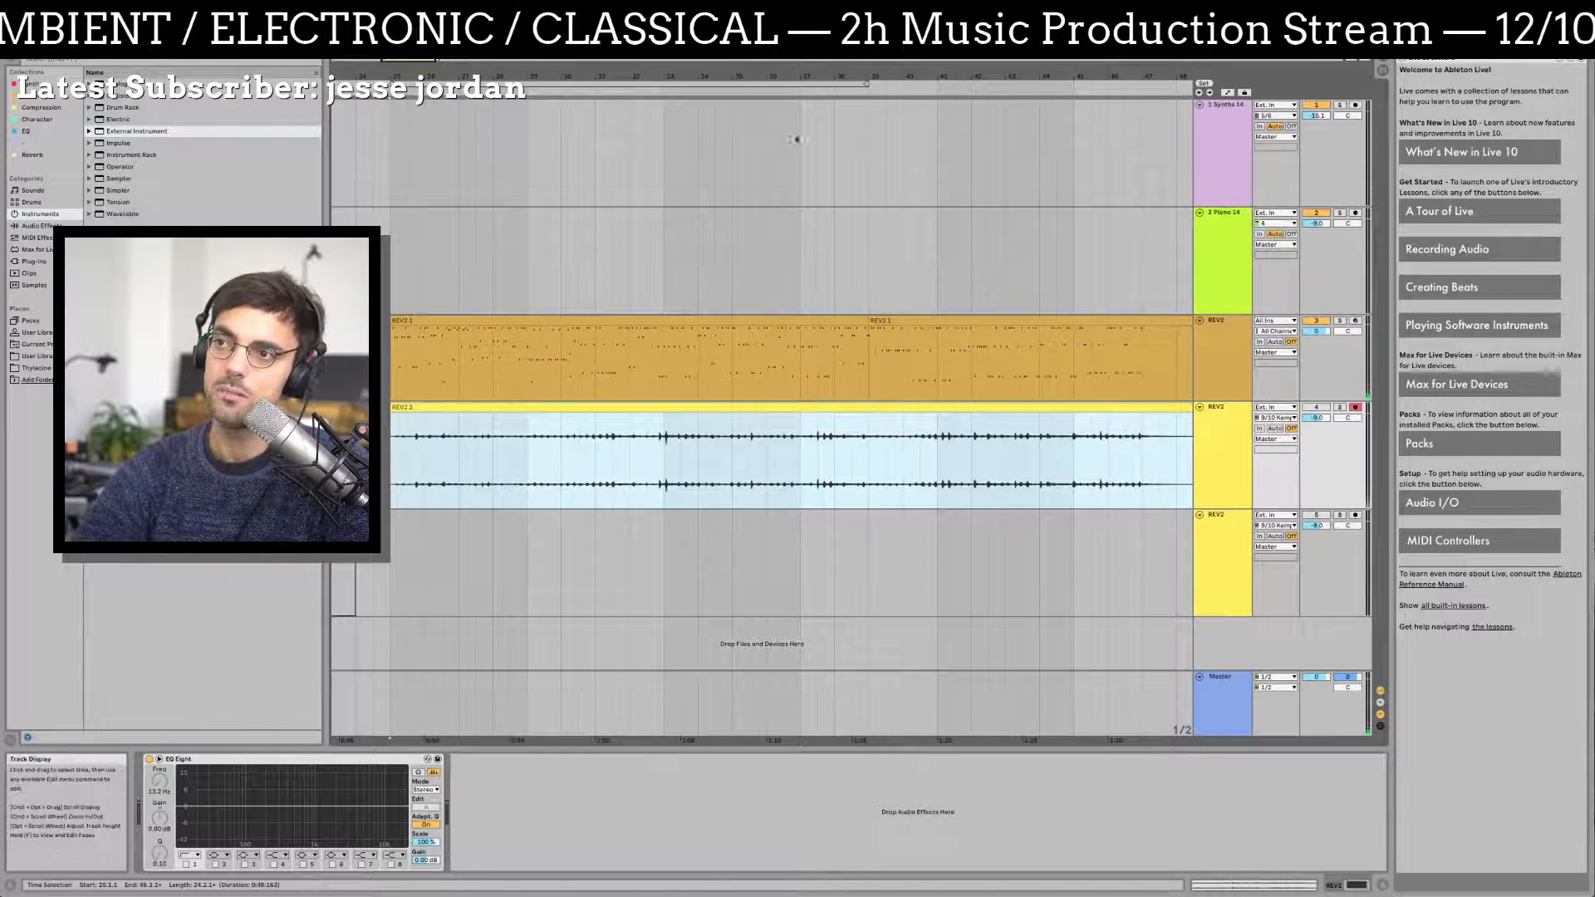
drag(797, 76, 558, 13)
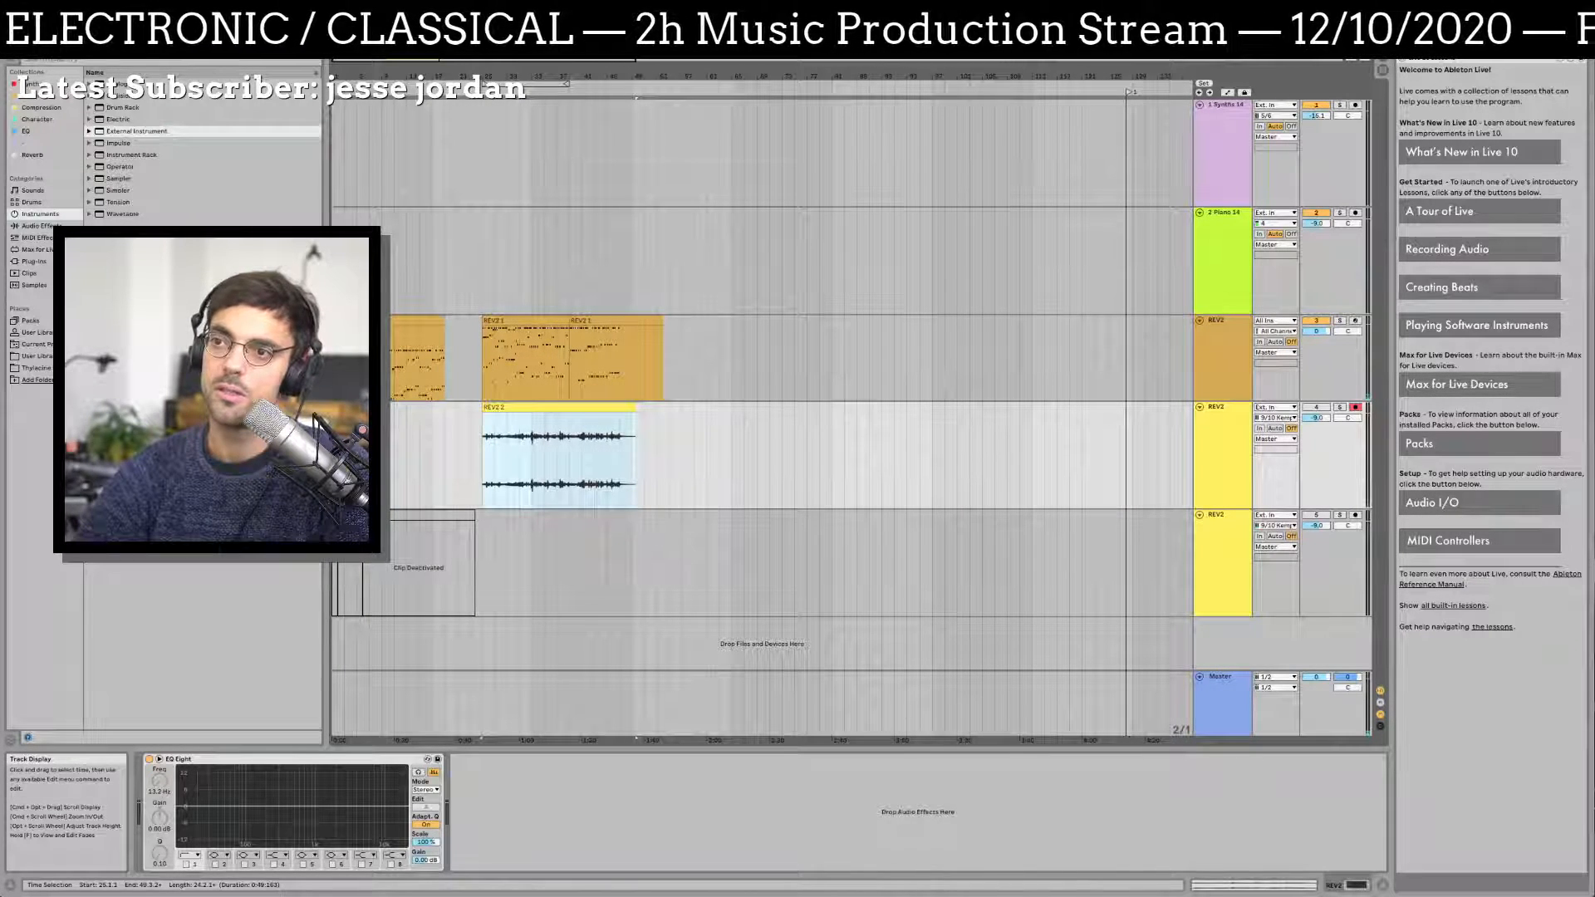
click(735, 474)
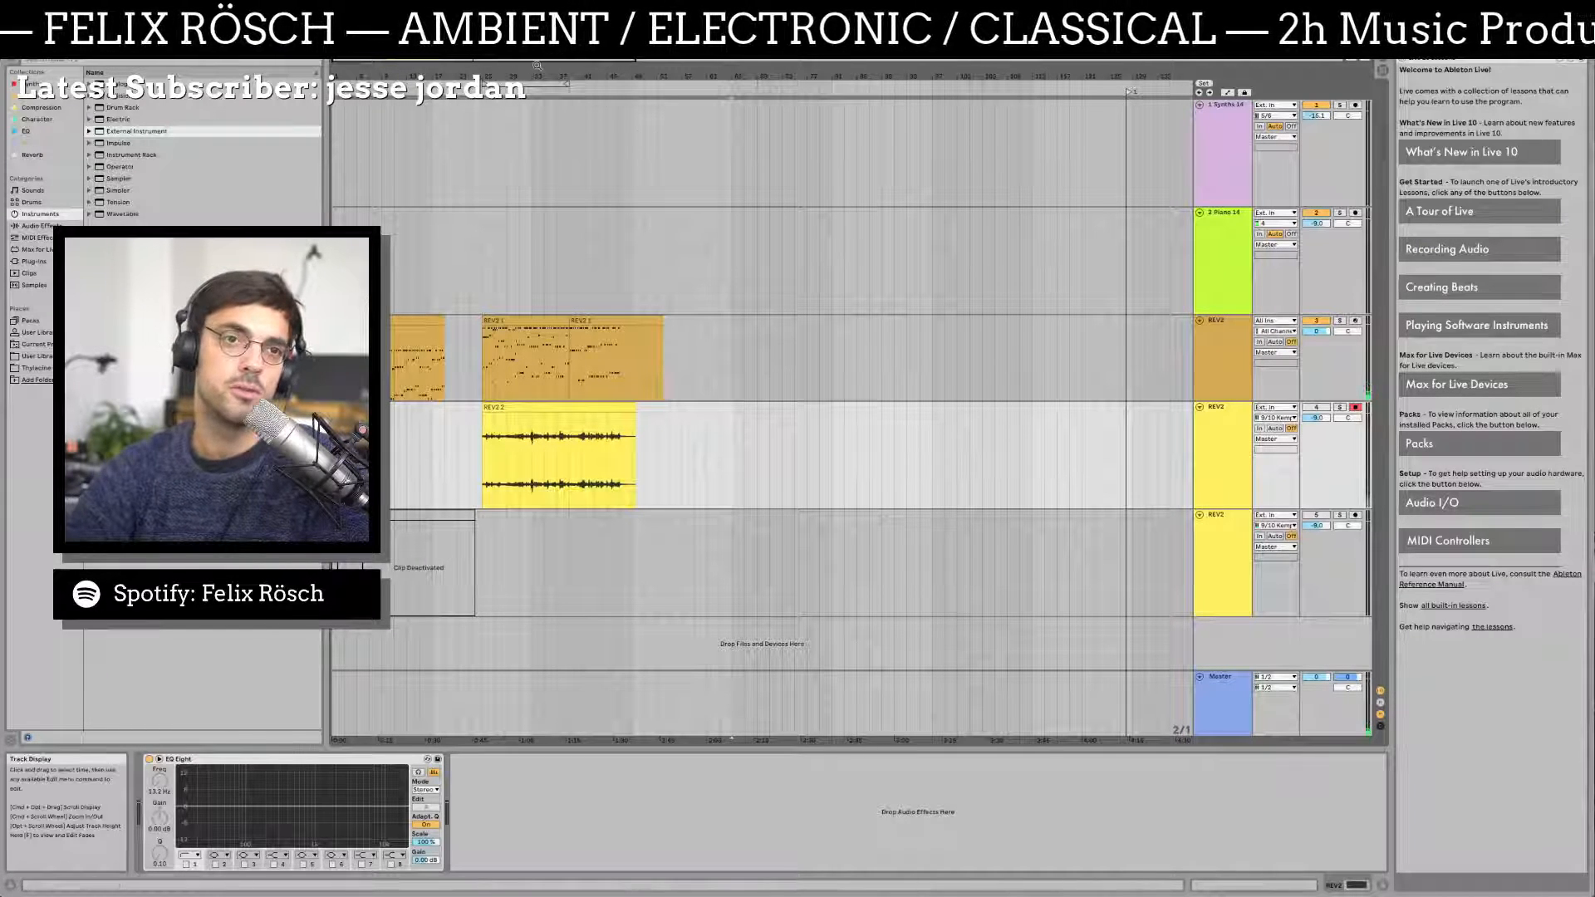
click(641, 261)
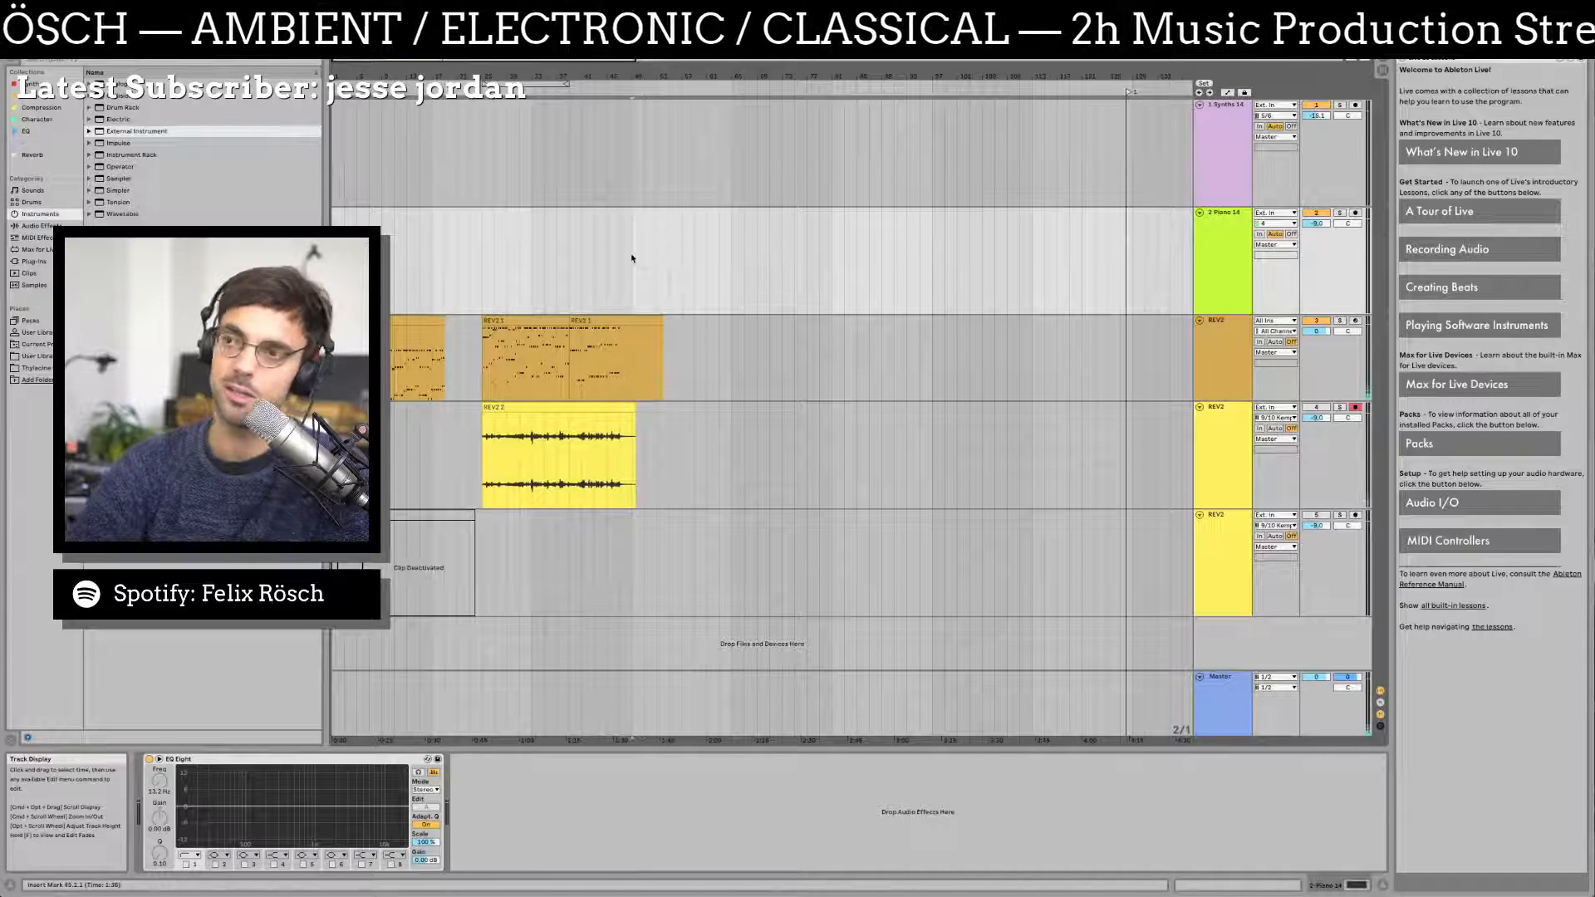